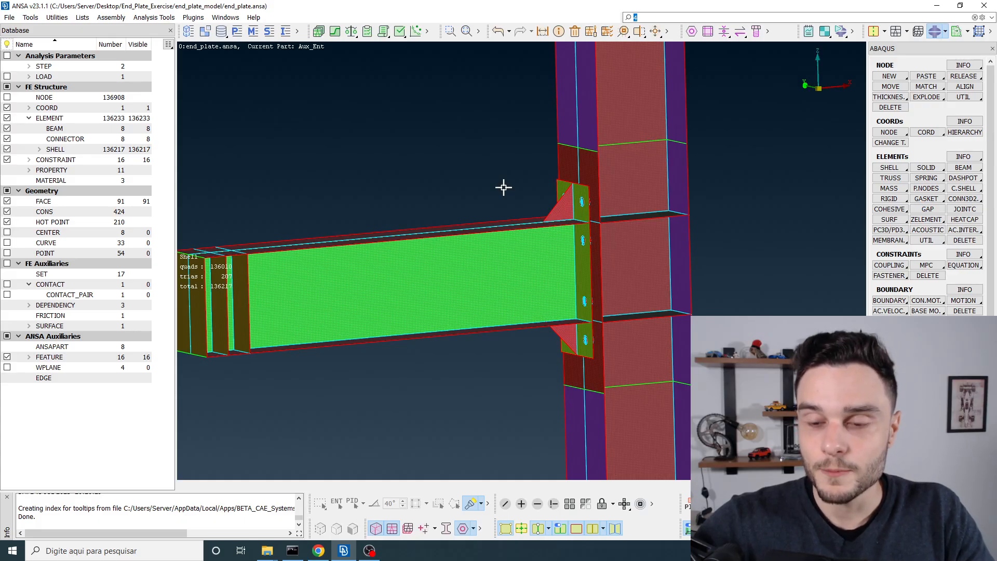
# Set the solver deck to ABAQUS and display the model coloured by property ID (PID)
pyautogui.click(946, 31)
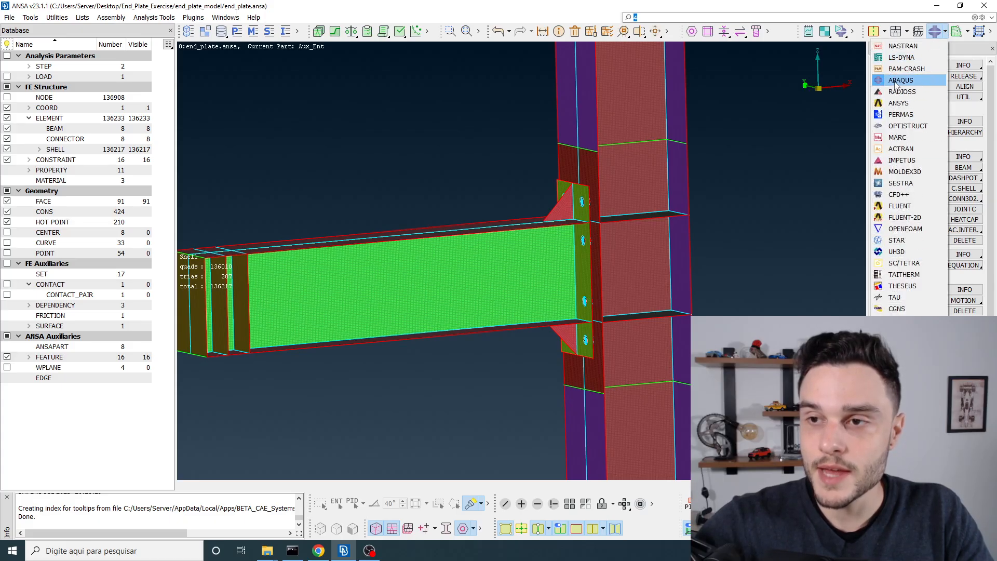
pyautogui.click(917, 80)
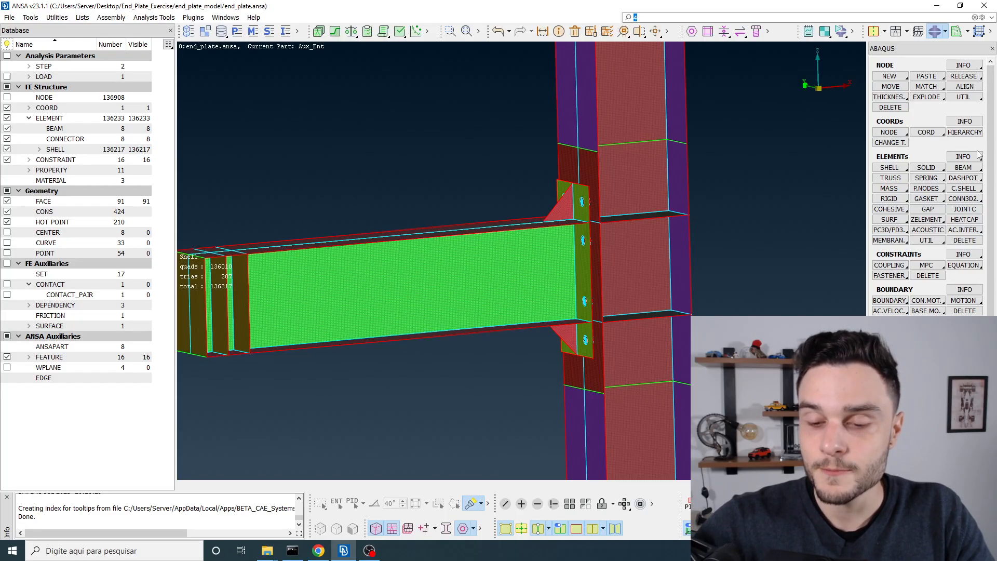
pyautogui.write('4')
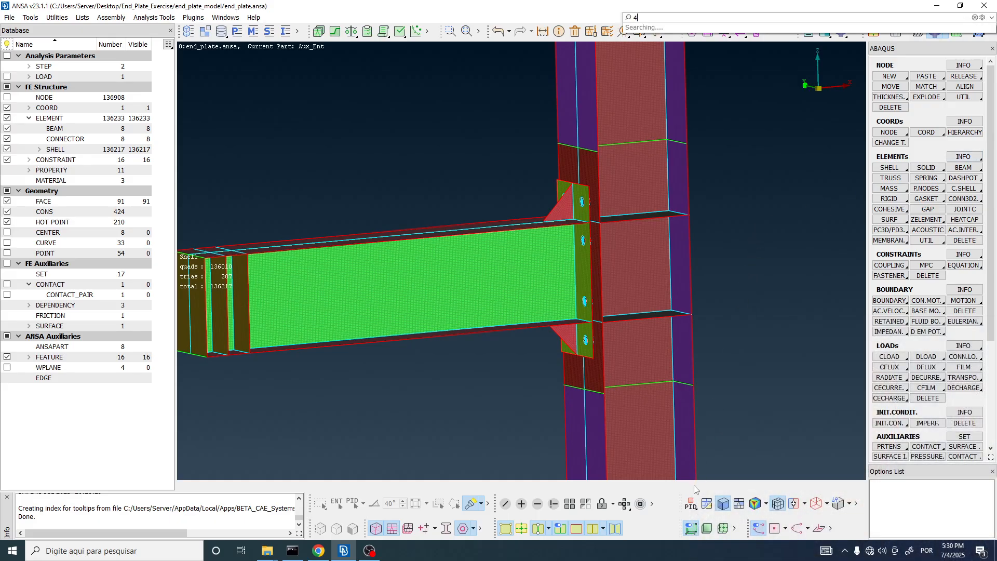
pyautogui.click(690, 504)
pyautogui.click(690, 507)
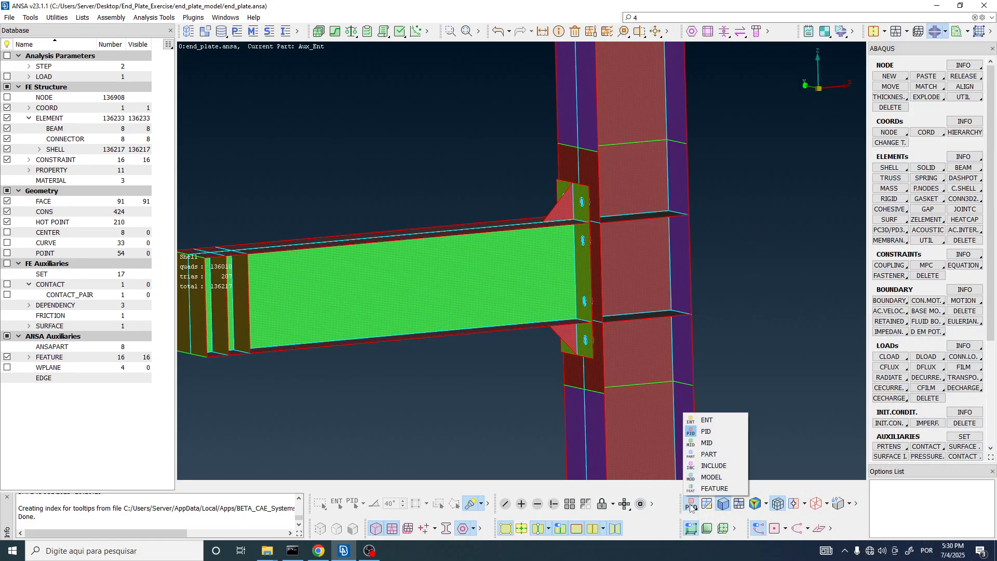
pyautogui.click(716, 431)
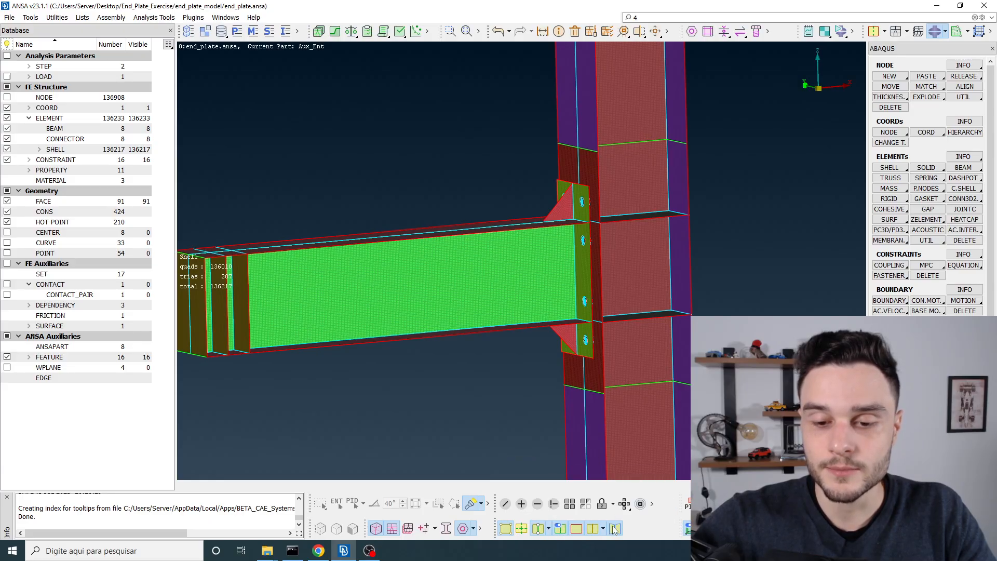
pyautogui.click(549, 529)
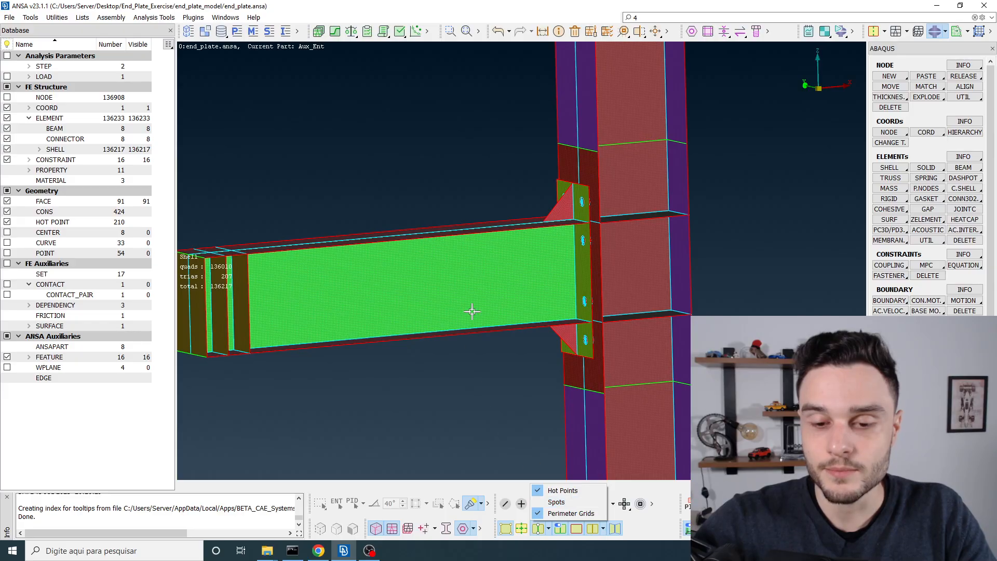
pyautogui.click(535, 385)
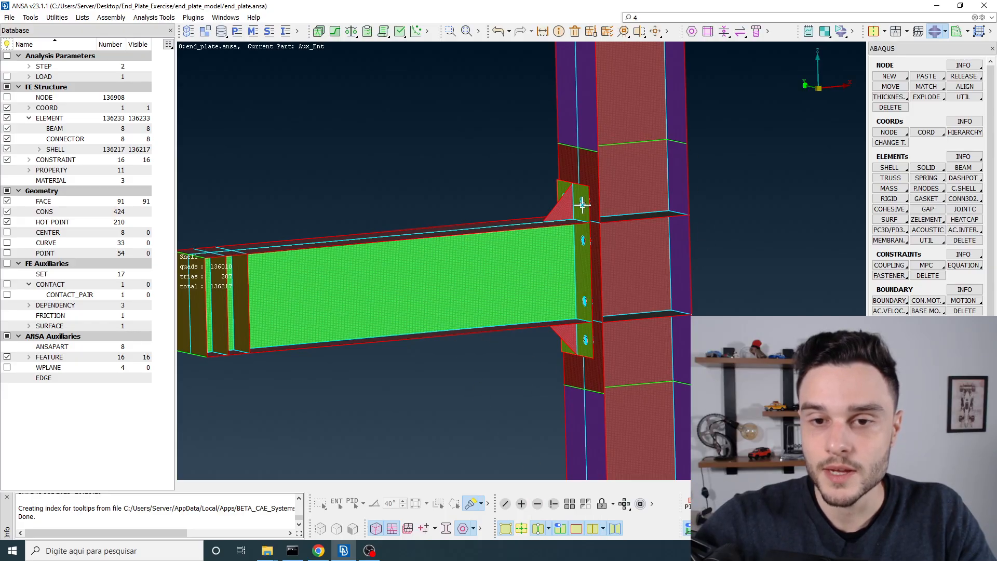
pyautogui.scroll(-5, 583, 205)
pyautogui.keyDown('ctrl'); pyautogui.moveTo(585, 206); pyautogui.dragTo(584, 236); pyautogui.keyUp('ctrl')
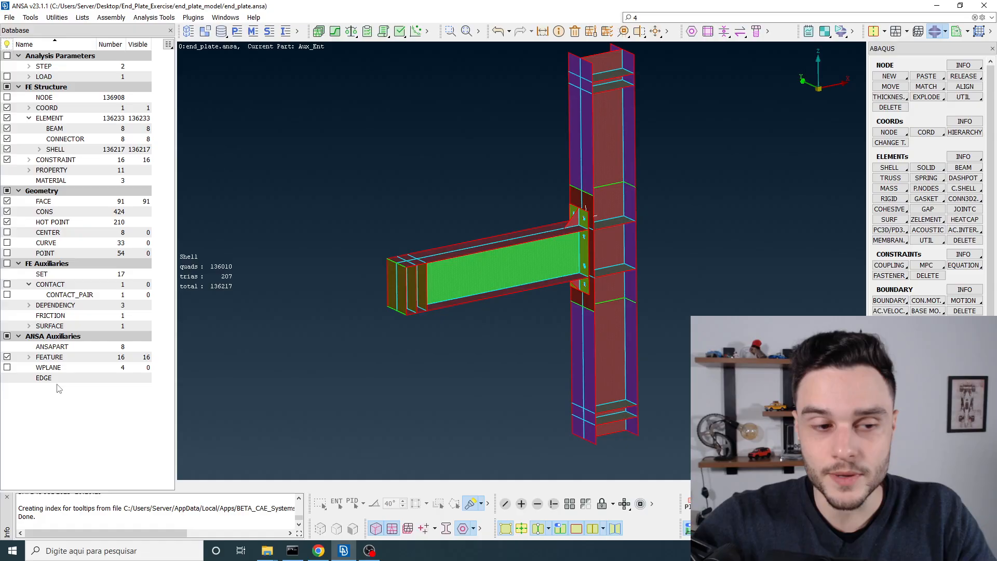
# Switch the solver deck to NASTRAN and back to ABAQUS to compare their entity types
pyautogui.click(946, 32)
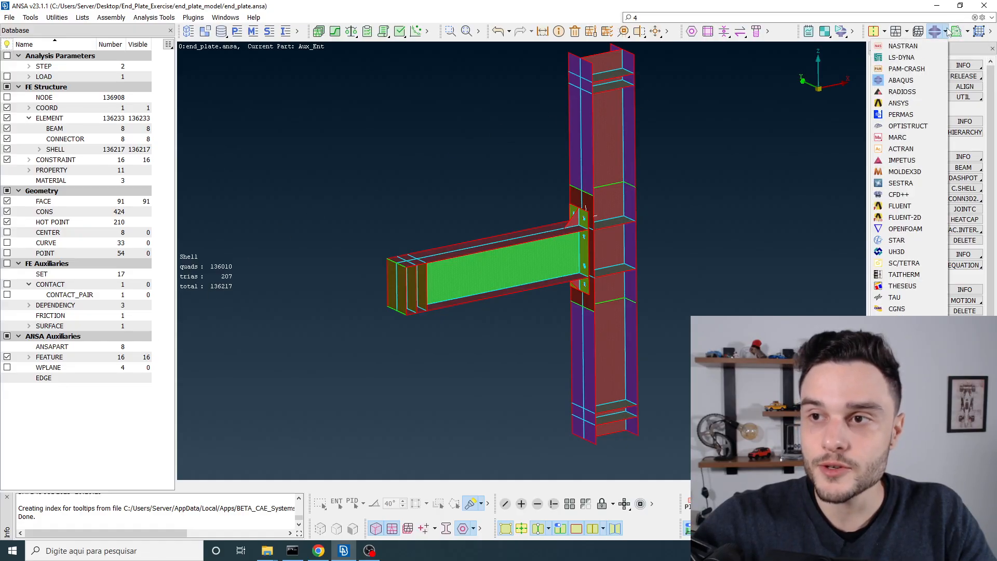
pyautogui.click(915, 47)
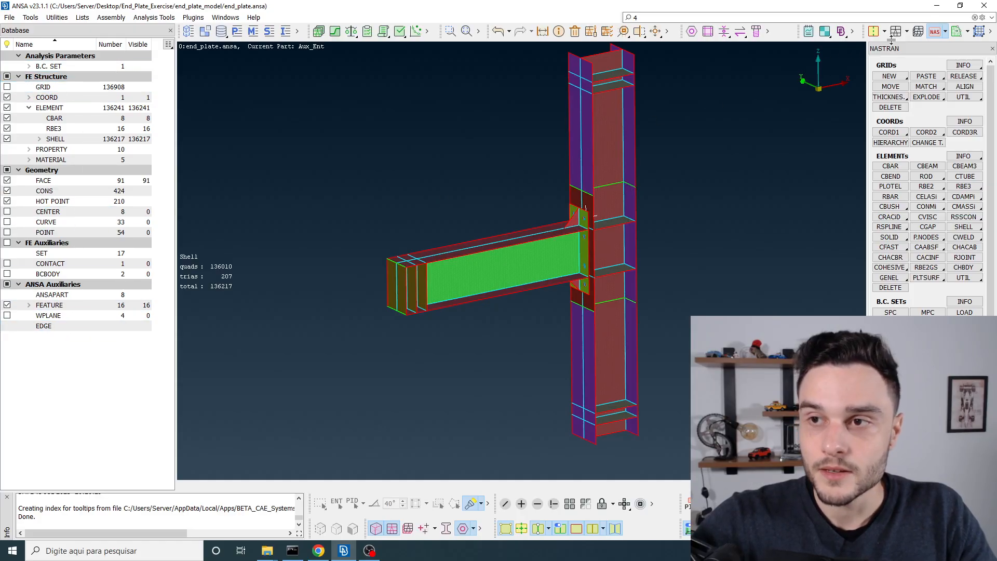
pyautogui.click(945, 32)
pyautogui.click(909, 80)
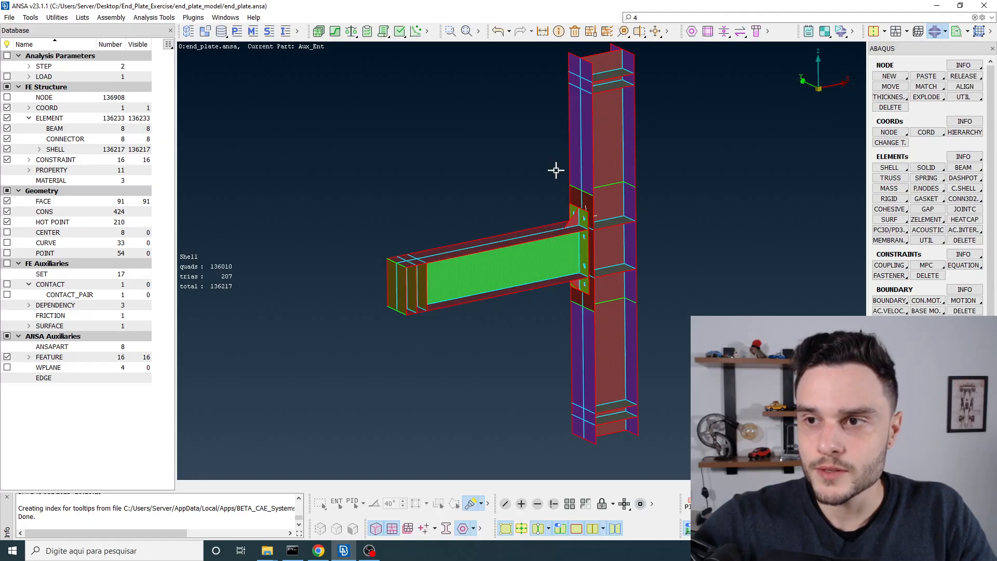
# Switch to Chrome, consult the test specimen and loading arrangement figures in shi2007.pdf, and return to ANSA
pyautogui.doubleClick(640, 19)
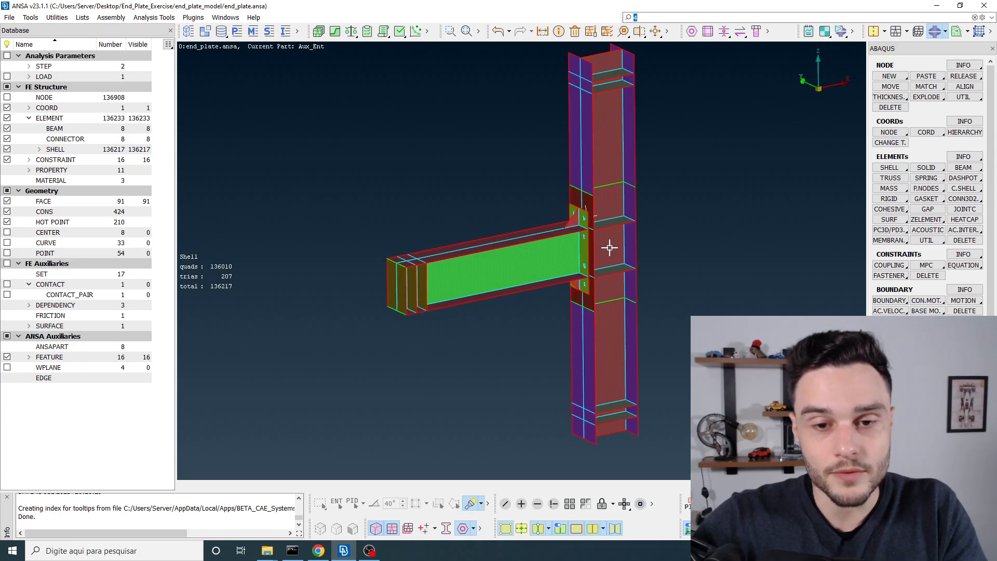
pyautogui.hotkey('alt', 'Tab')
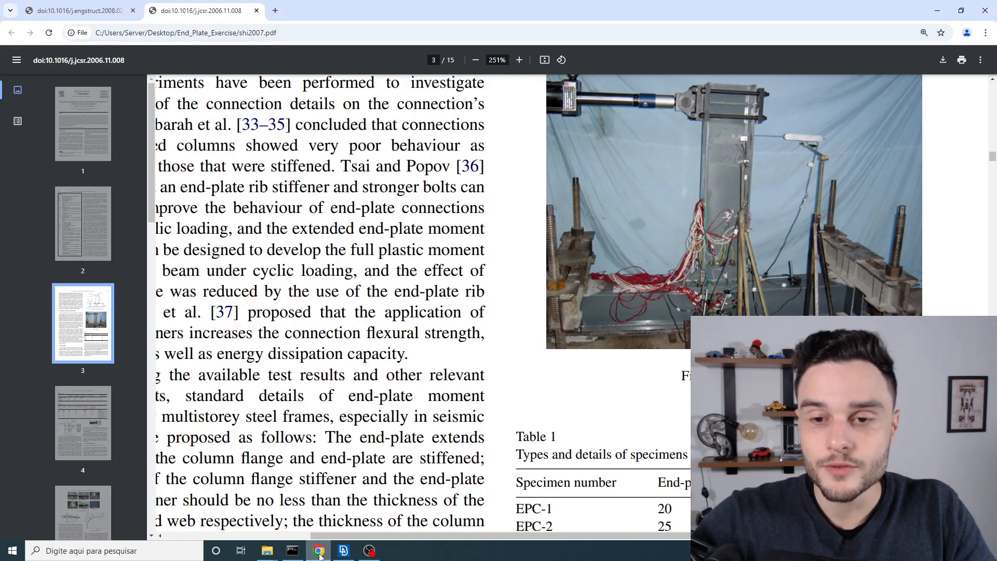
pyautogui.keyDown('ctrl'); pyautogui.scroll(-2, 400, 478); pyautogui.keyUp('ctrl')
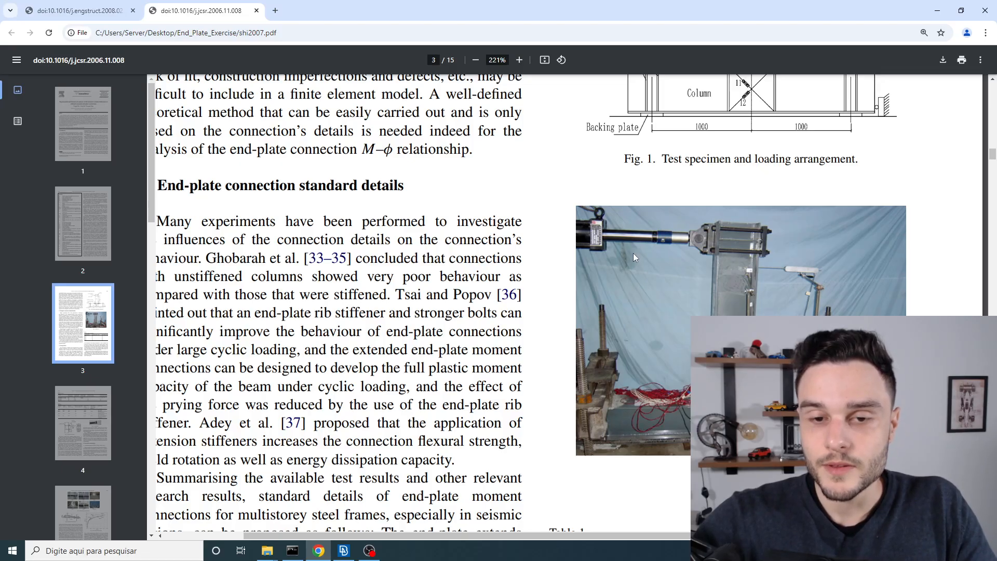
pyautogui.hotkey('alt', 'Tab')
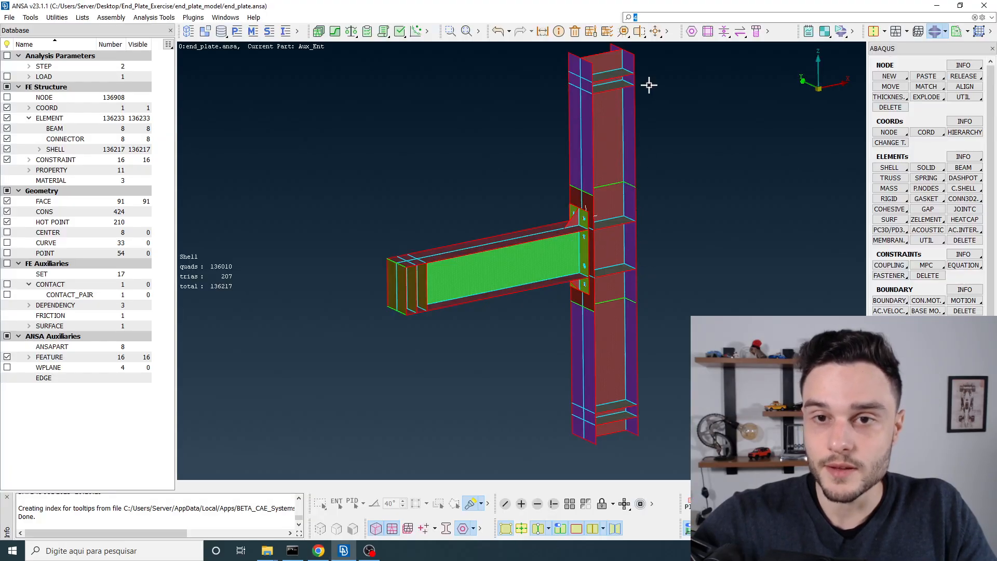
# Switch to the TOPO module and examine the geometry at the beam's free end
pyautogui.keyDown('ctrl'); pyautogui.moveTo(580, 137); pyautogui.dragTo(571, 149, button='middle'); pyautogui.keyUp('ctrl')
pyautogui.keyDown('ctrl'); pyautogui.moveTo(571, 149); pyautogui.dragTo(573, 142); pyautogui.keyUp('ctrl')
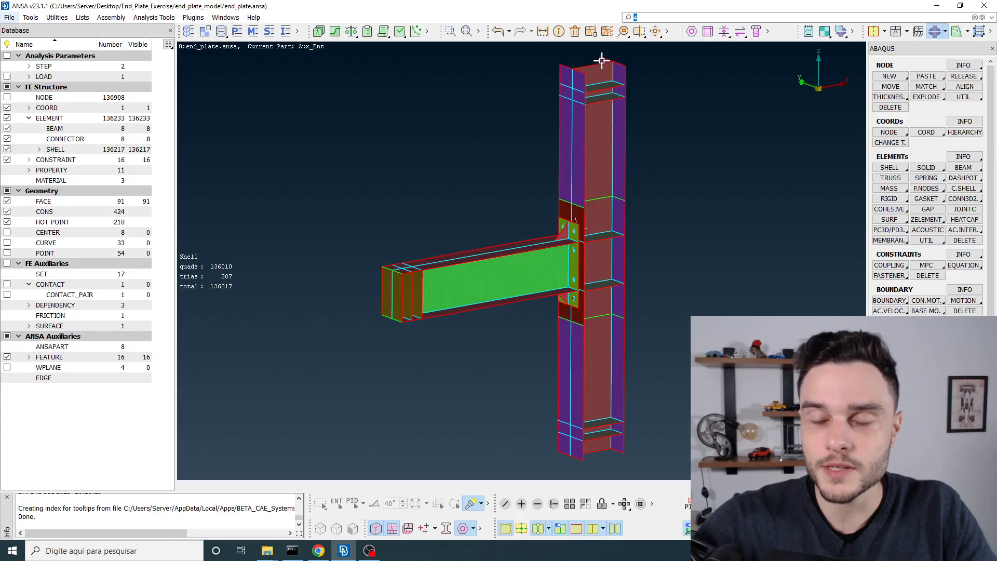
pyautogui.click(884, 31)
pyautogui.click(891, 46)
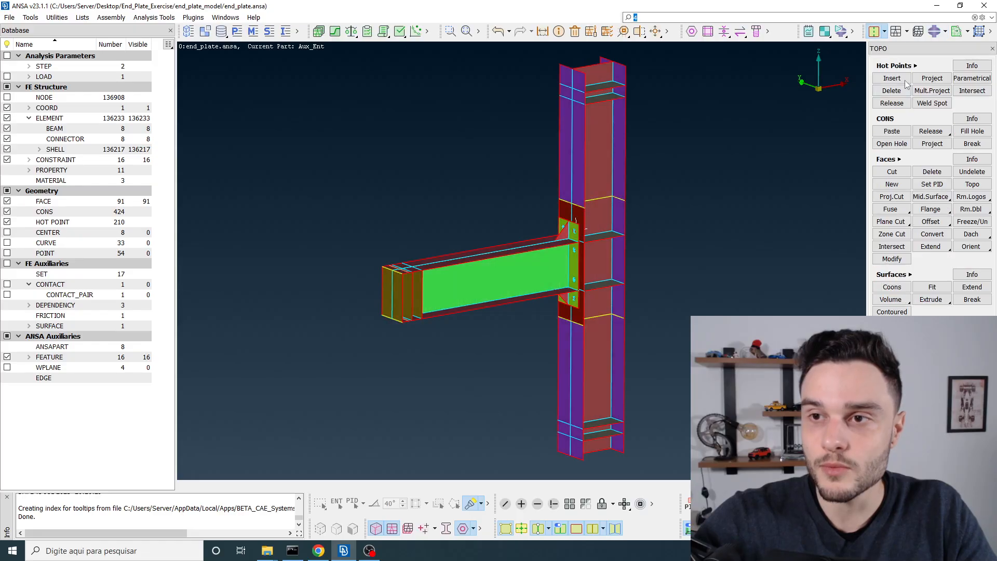
pyautogui.scroll(5, 431, 290)
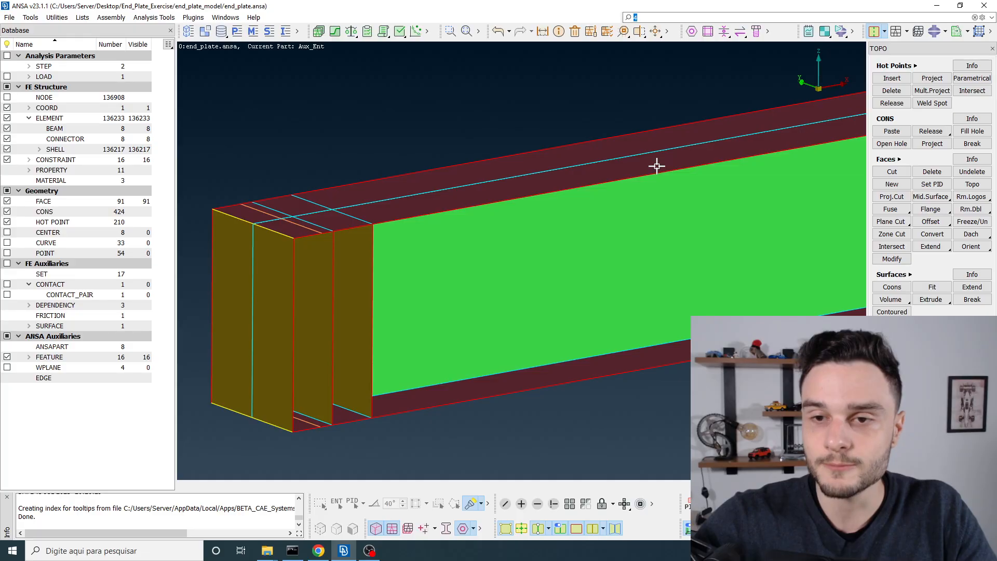
pyautogui.scroll(-5, 412, 227)
pyautogui.scroll(-3, 420, 255)
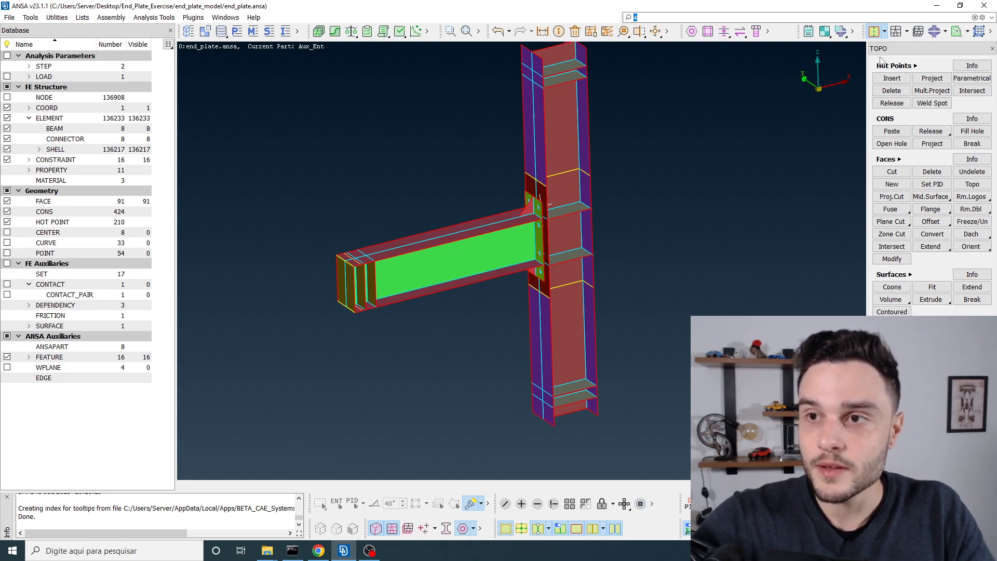
# Switch to the MESH module and examine the shell mesh on the beam flange
pyautogui.click(907, 32)
pyautogui.click(924, 47)
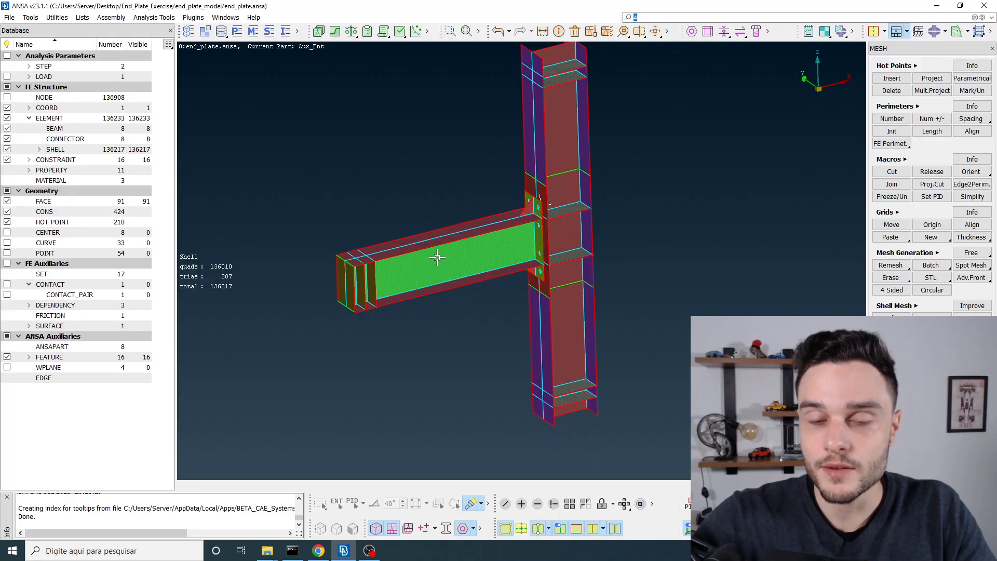
pyautogui.scroll(10, 348, 277)
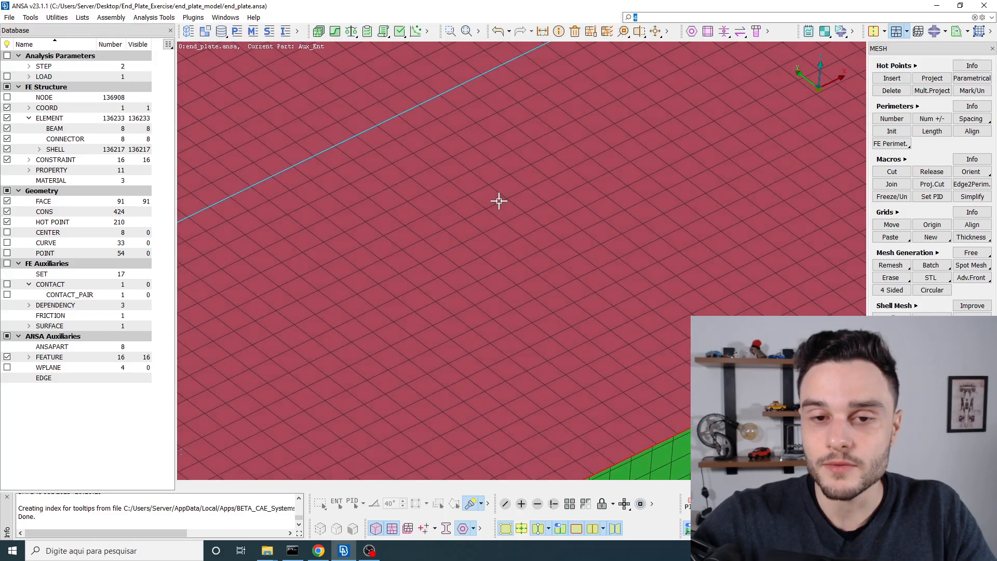
pyautogui.keyDown('ctrl'); pyautogui.moveTo(499, 201); pyautogui.dragTo(499, 204); pyautogui.keyUp('ctrl')
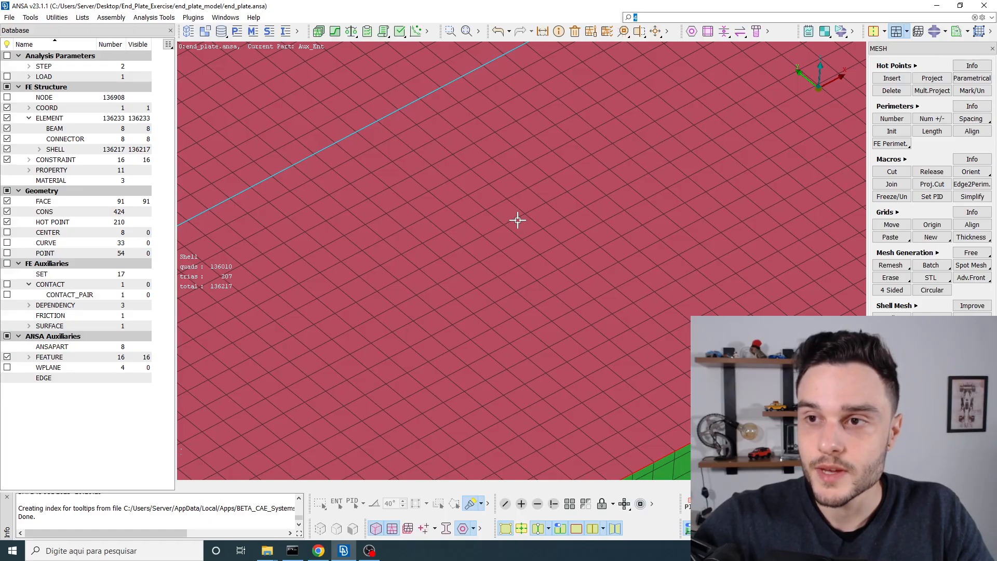
pyautogui.scroll(-6, 578, 218)
pyautogui.keyDown('ctrl'); pyautogui.moveTo(583, 201); pyautogui.dragTo(605, 174); pyautogui.keyUp('ctrl')
pyautogui.scroll(-4, 605, 174)
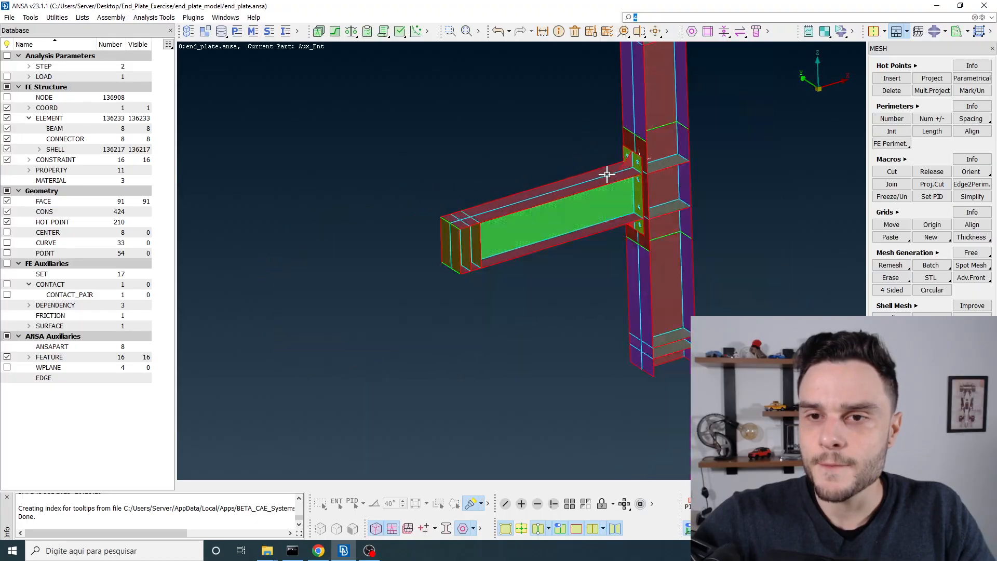
# Hide the two coupling constraints, the bolt beam and the translator connector at one upper end-plate bolt hole with the Not function
pyautogui.keyDown('ctrl'); pyautogui.moveTo(618, 169); pyautogui.dragTo(497, 241, button='middle'); pyautogui.keyUp('ctrl')
pyautogui.scroll(10, 500, 239)
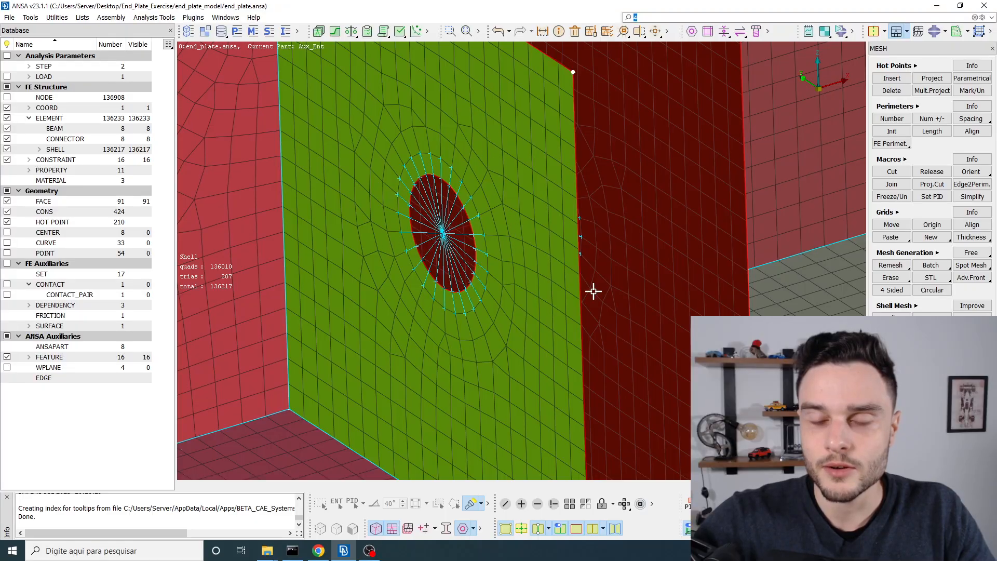
pyautogui.keyDown('ctrl'); pyautogui.moveTo(505, 153); pyautogui.dragTo(537, 182); pyautogui.keyUp('ctrl')
pyautogui.click(554, 503)
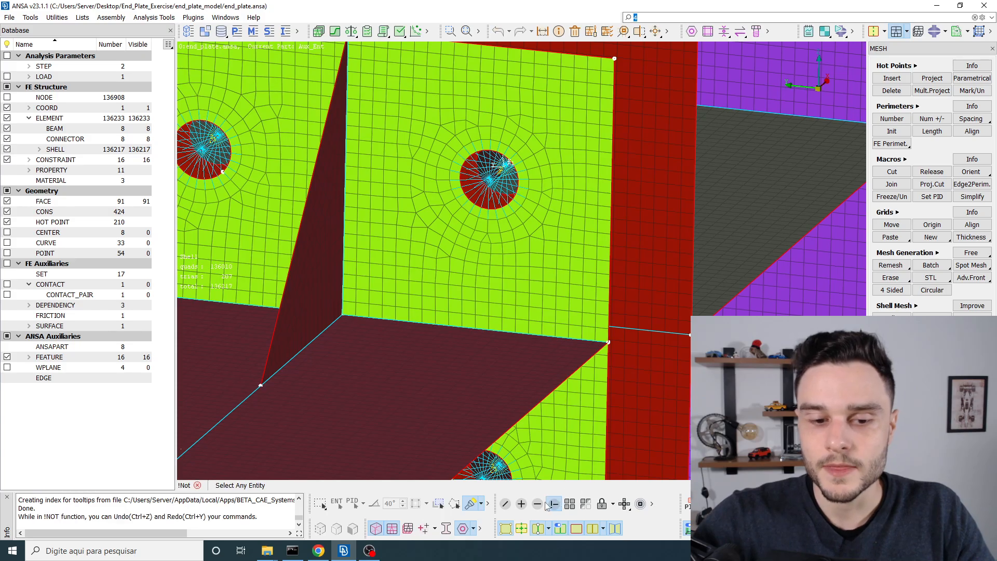
pyautogui.scroll(8, 499, 177)
pyautogui.keyDown('ctrl'); pyautogui.moveTo(469, 217); pyautogui.dragTo(448, 214); pyautogui.keyUp('ctrl')
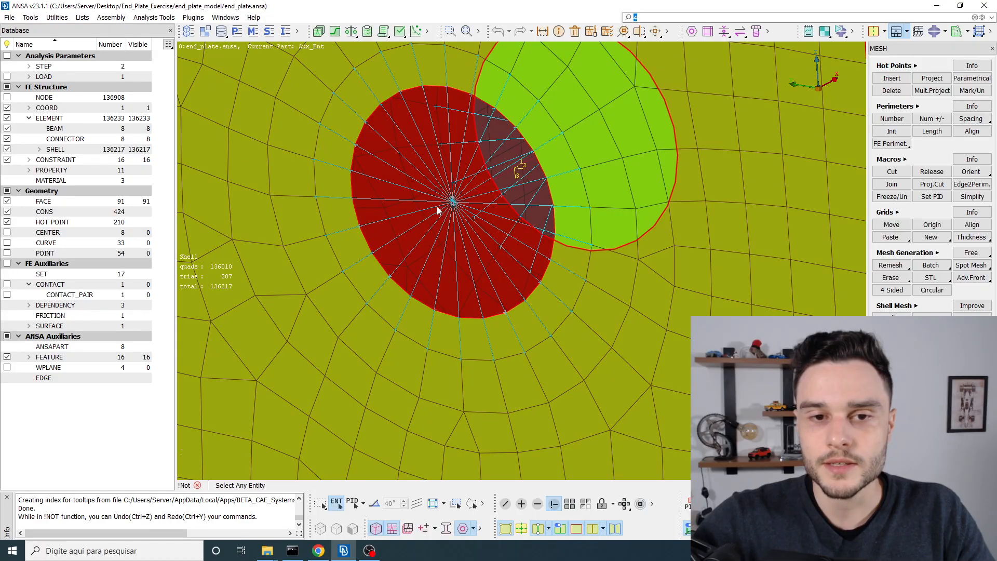
pyautogui.scroll(-3, 435, 206)
pyautogui.click(425, 192)
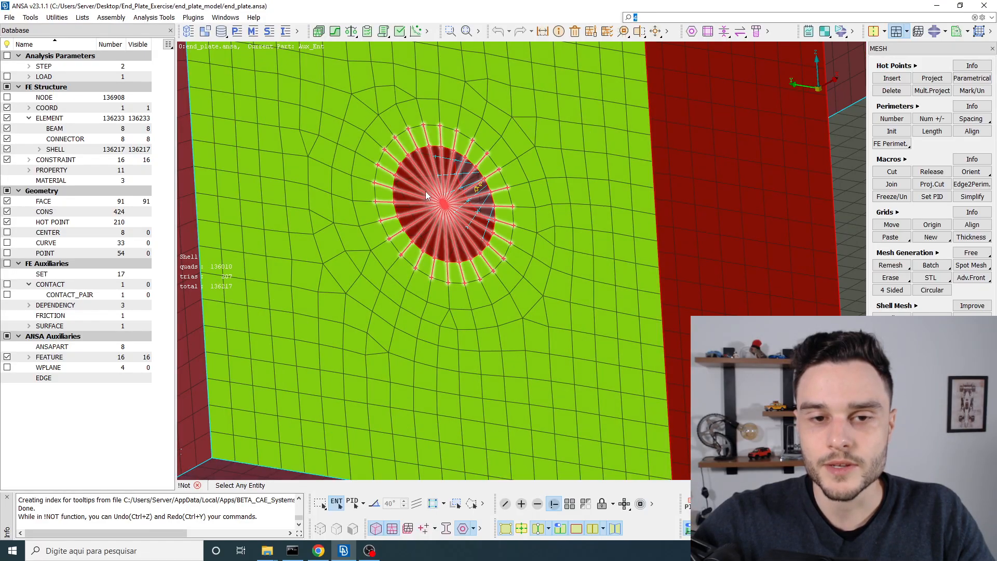
pyautogui.click(425, 191)
pyautogui.scroll(3, 457, 205)
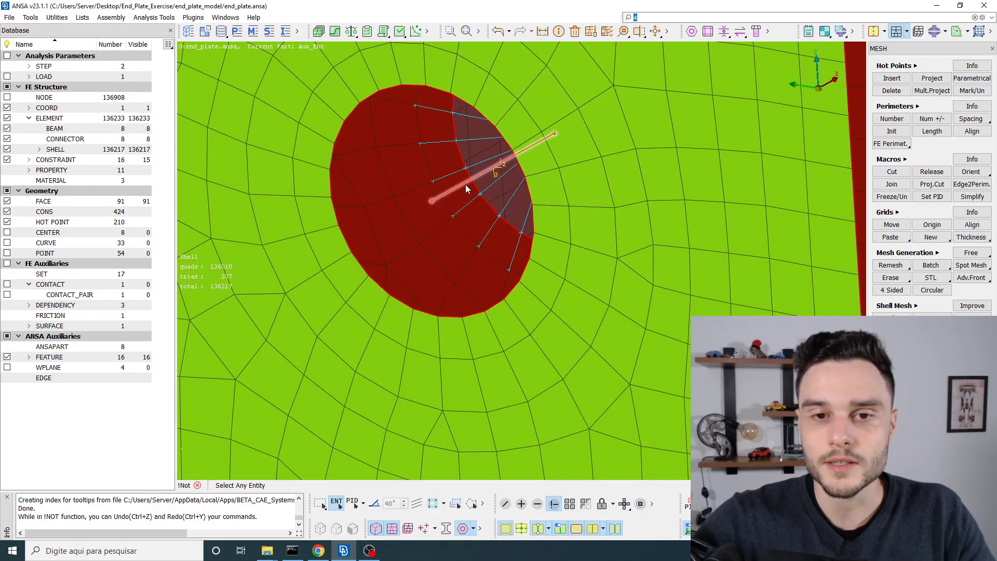
pyautogui.click(465, 185)
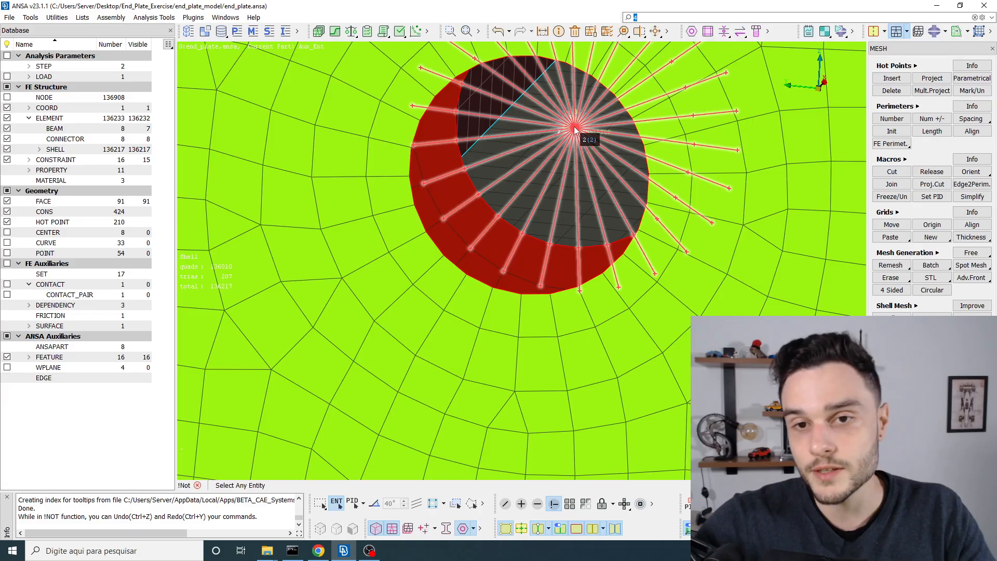
pyautogui.click(574, 128)
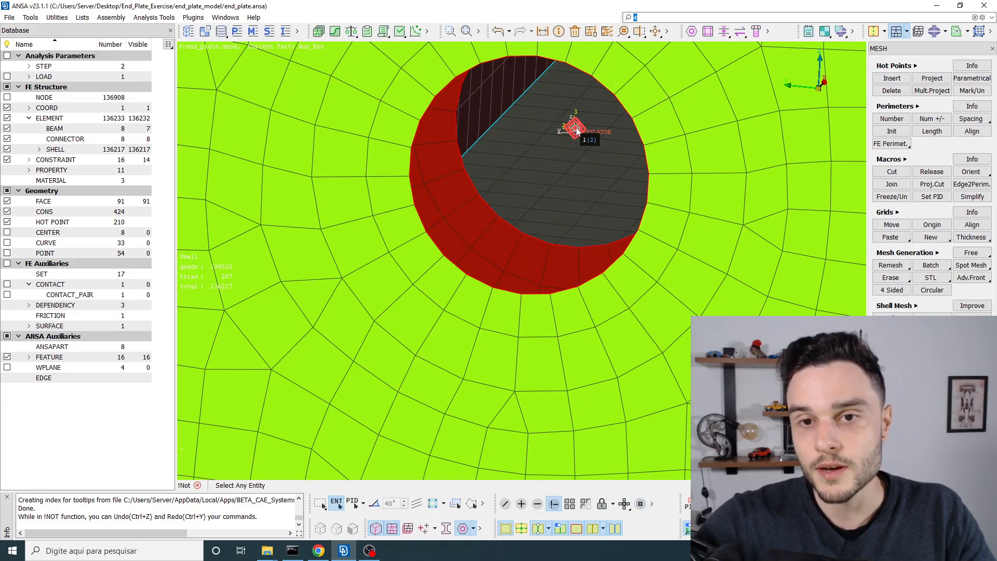
pyautogui.scroll(-3, 563, 156)
pyautogui.keyDown('ctrl'); pyautogui.moveTo(561, 186); pyautogui.dragTo(429, 184); pyautogui.keyUp('ctrl')
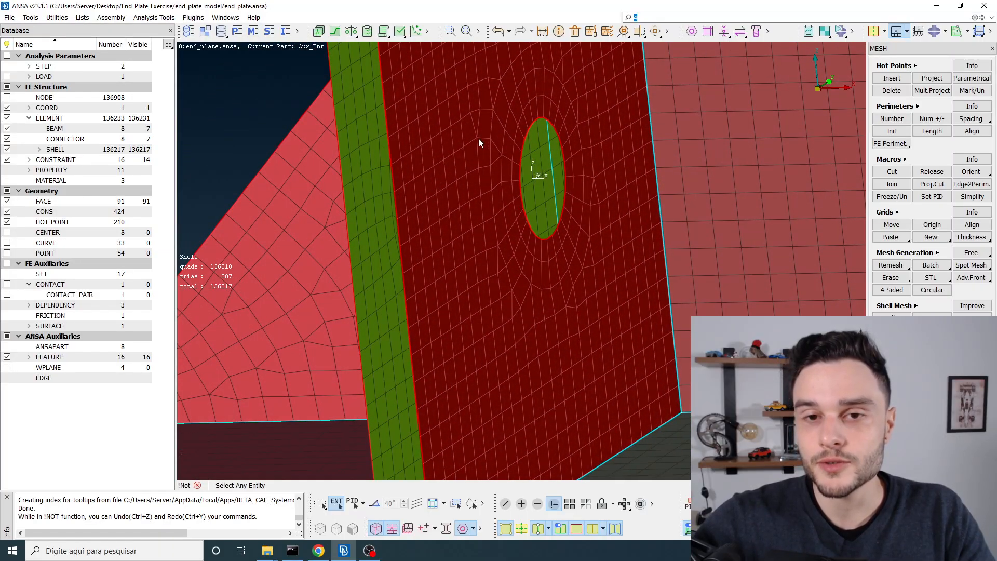
pyautogui.scroll(-5, 562, 247)
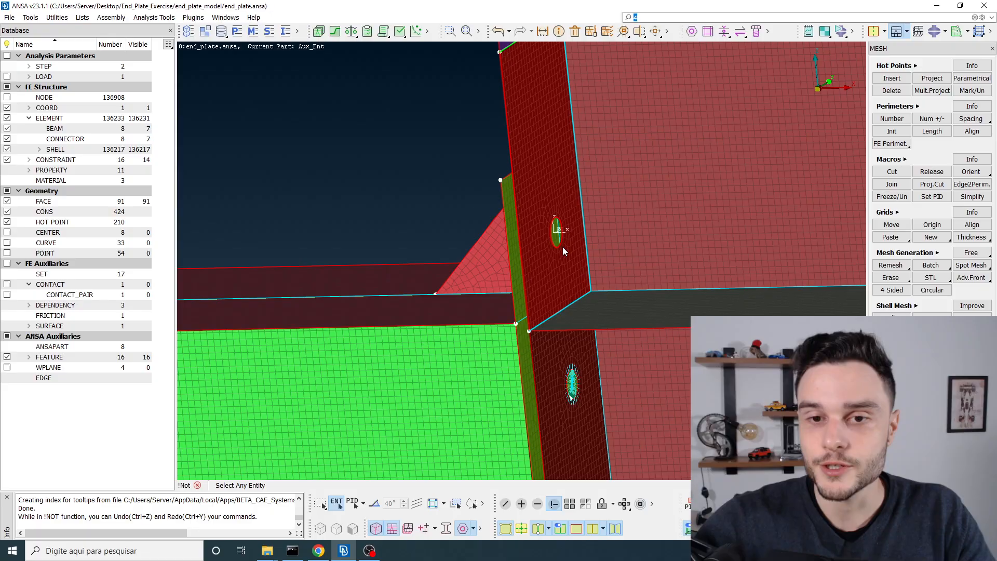
# Invert the visibility to isolate the hidden bolt's couplings, beam and connector, and examine the assembly
pyautogui.hotkey('ctrl', 'i')
pyautogui.scroll(5, 550, 233)
pyautogui.keyDown('ctrl'); pyautogui.moveTo(543, 232); pyautogui.dragTo(619, 225); pyautogui.keyUp('ctrl')
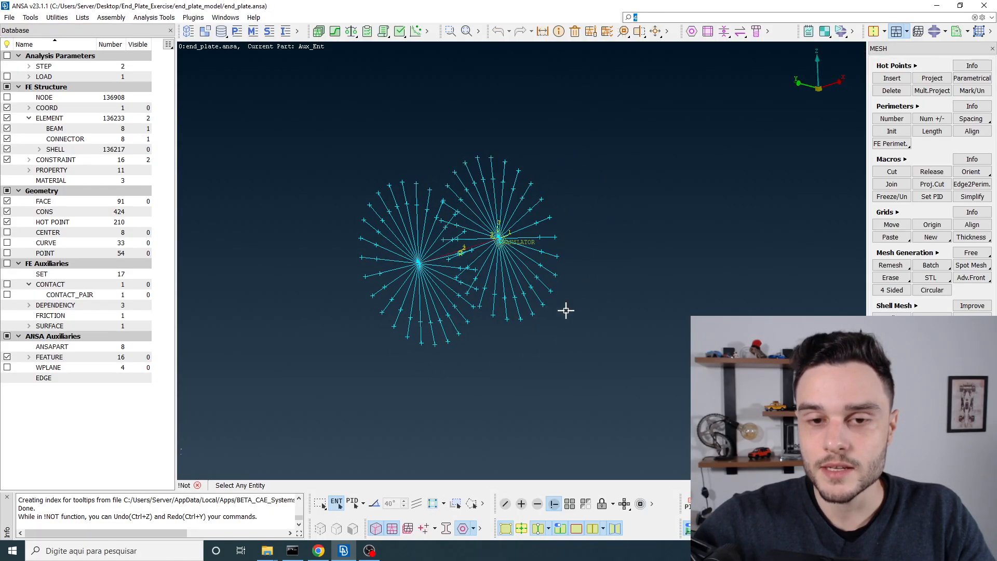
pyautogui.scroll(-3, 554, 337)
pyautogui.scroll(3, 538, 372)
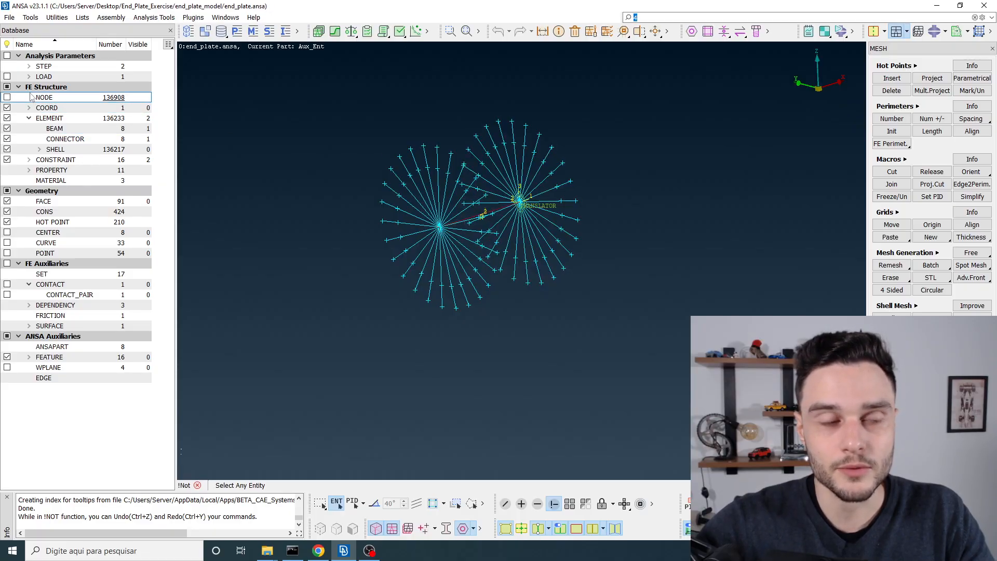
# List the model's connector loads and highlight the listed load on the isolated bolt
pyautogui.click(29, 76)
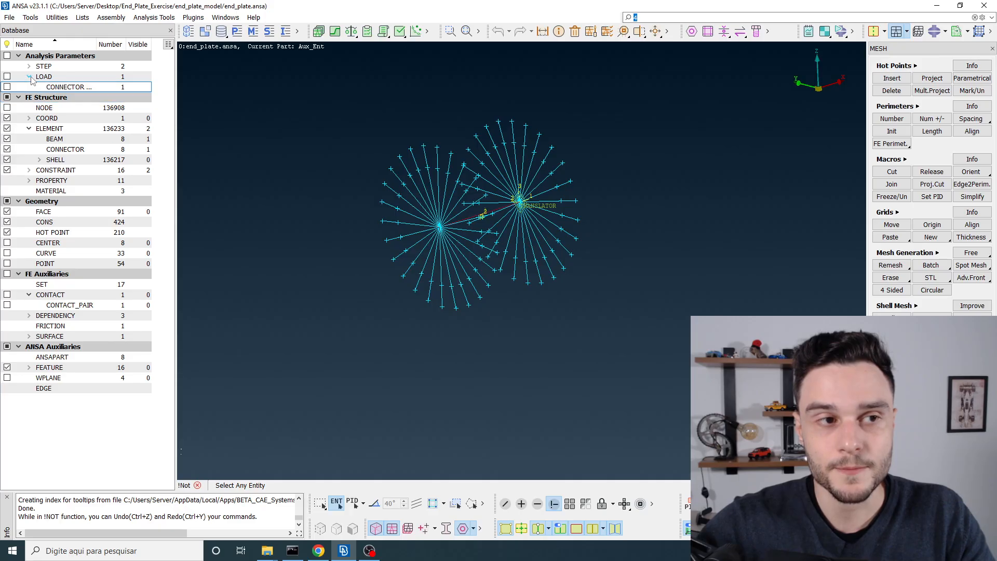
pyautogui.click(52, 78)
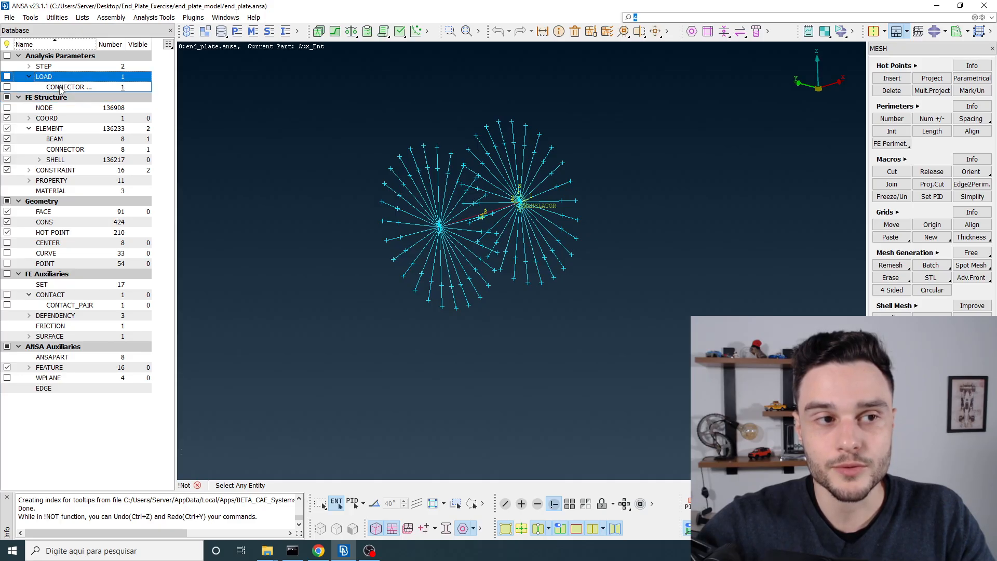
pyautogui.doubleClick(61, 88)
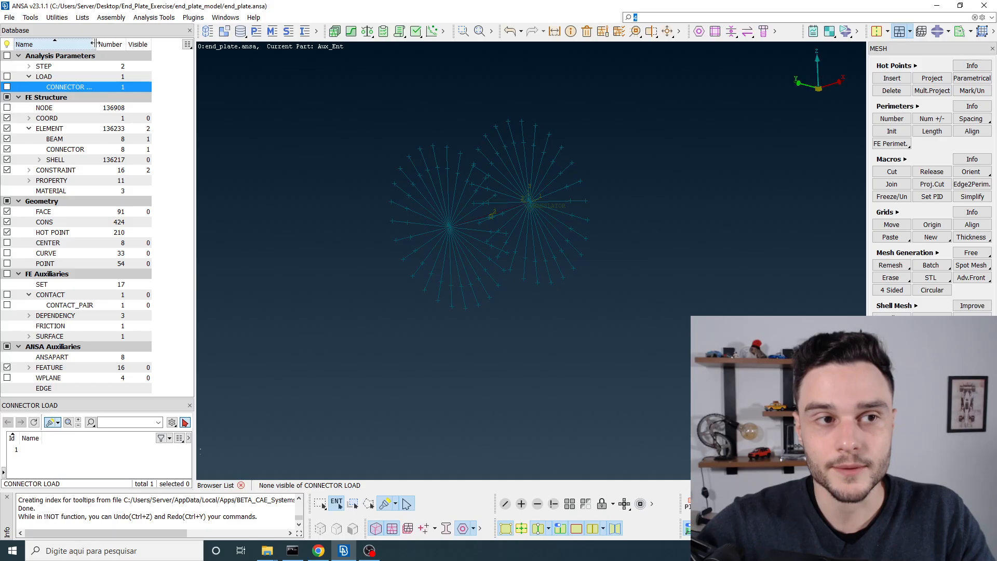
pyautogui.moveTo(94, 44); pyautogui.dragTo(121, 44)
pyautogui.click(23, 452)
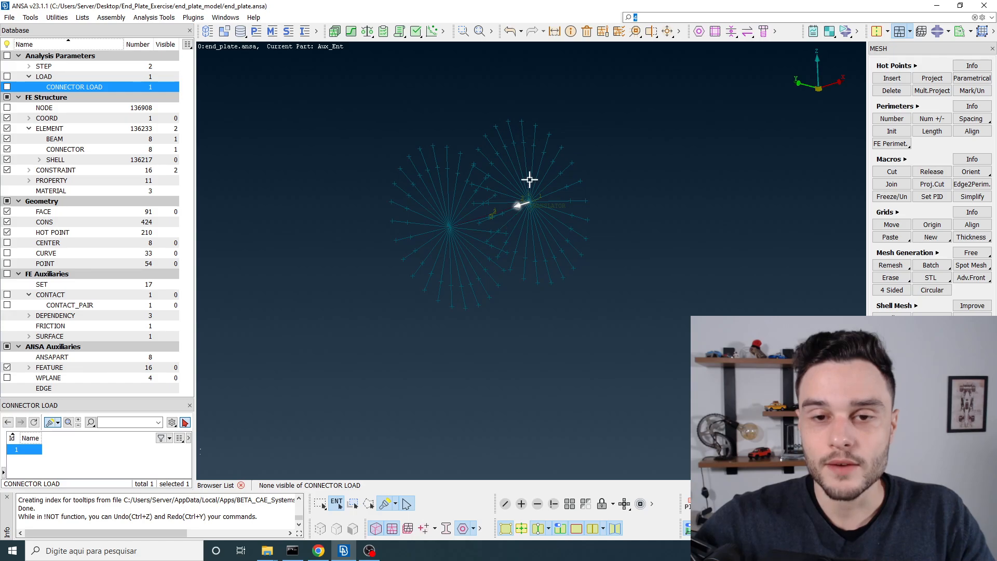
# Open the connector load's definition, examine its element set and force magnitude, and close it
pyautogui.doubleClick(23, 449)
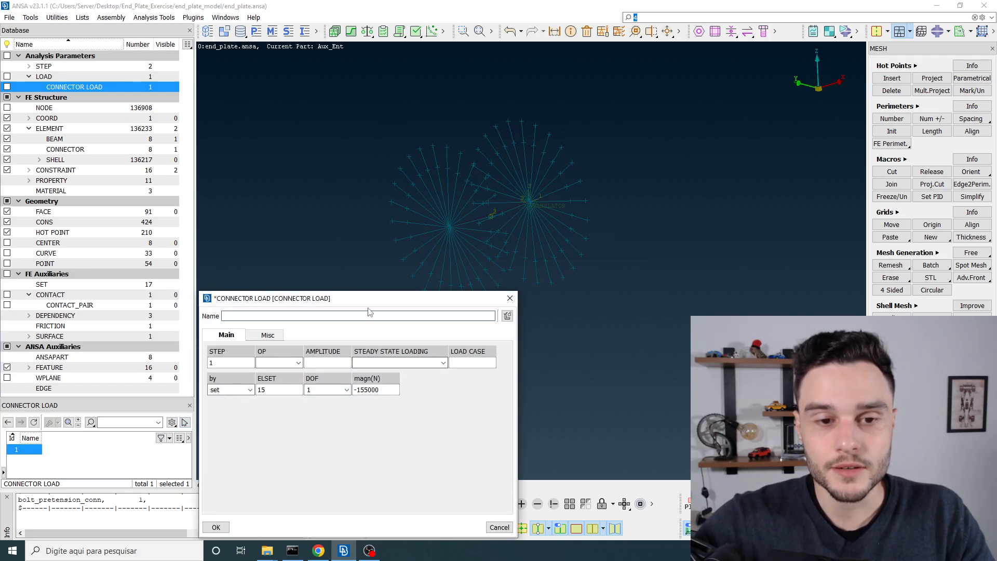
pyautogui.moveTo(358, 297); pyautogui.dragTo(290, 100)
pyautogui.moveTo(310, 184); pyautogui.dragTo(289, 184)
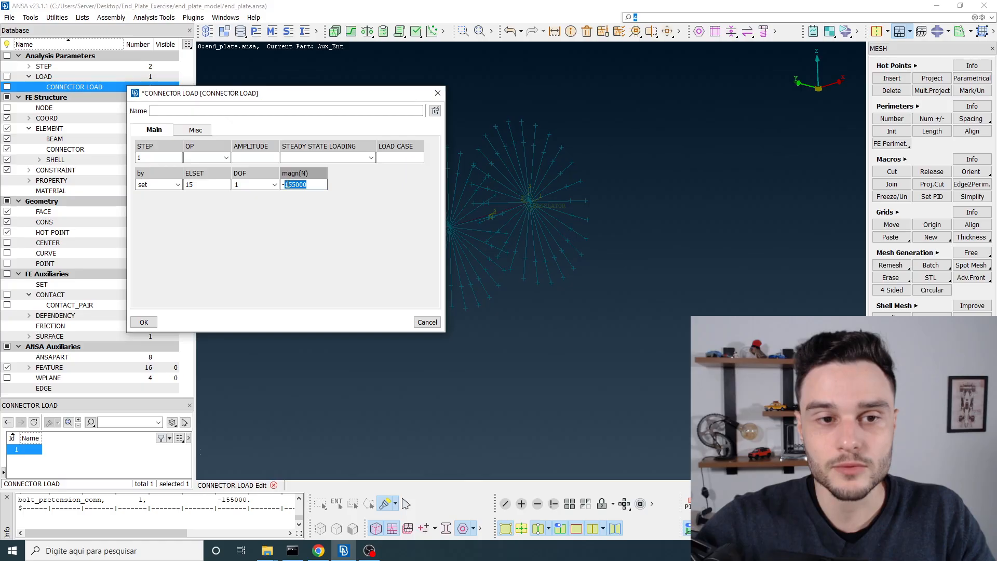
pyautogui.click(289, 184)
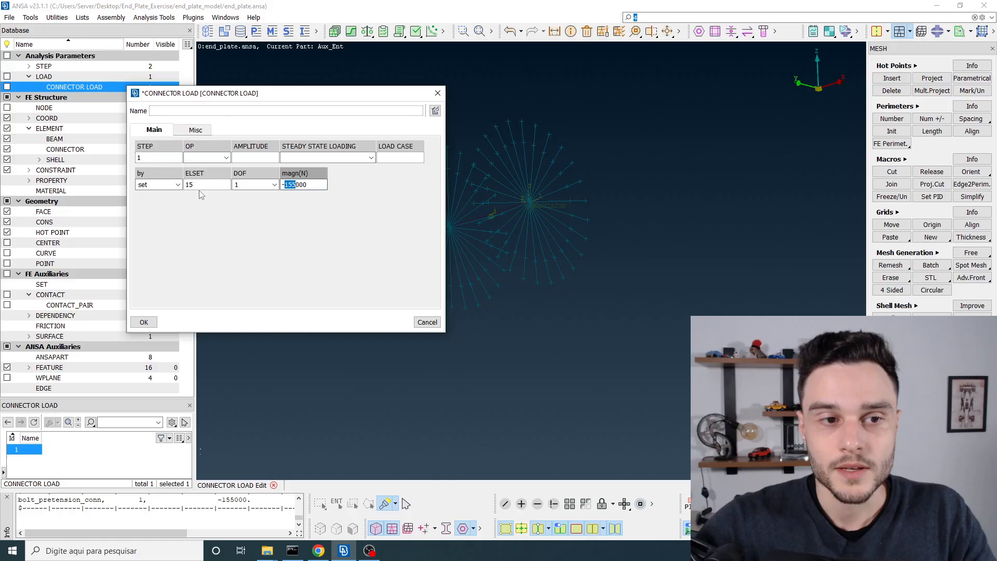
pyautogui.click(438, 93)
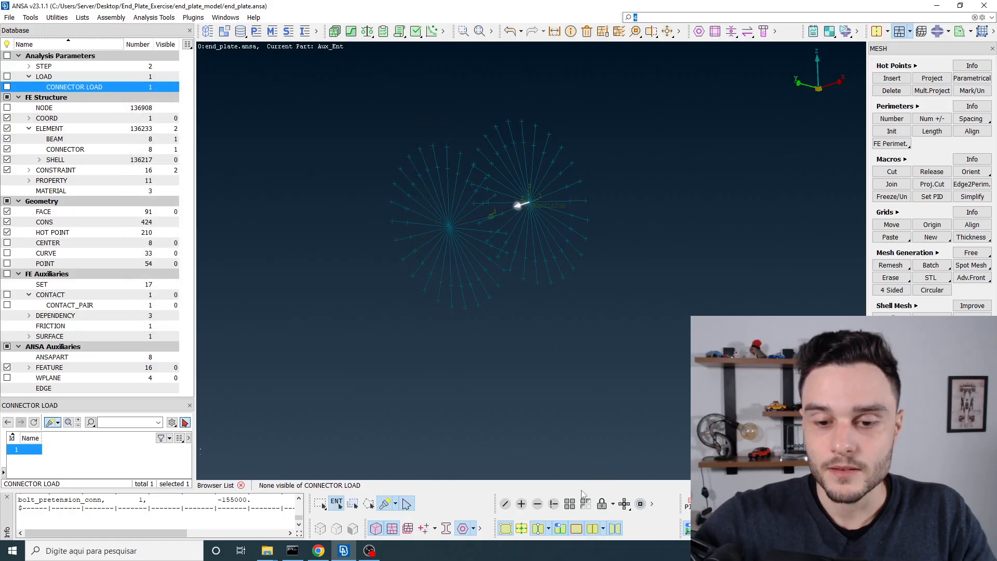
# Make all entities visible again and examine the bolted, rib-stiffened end plate at the column
pyautogui.click(570, 505)
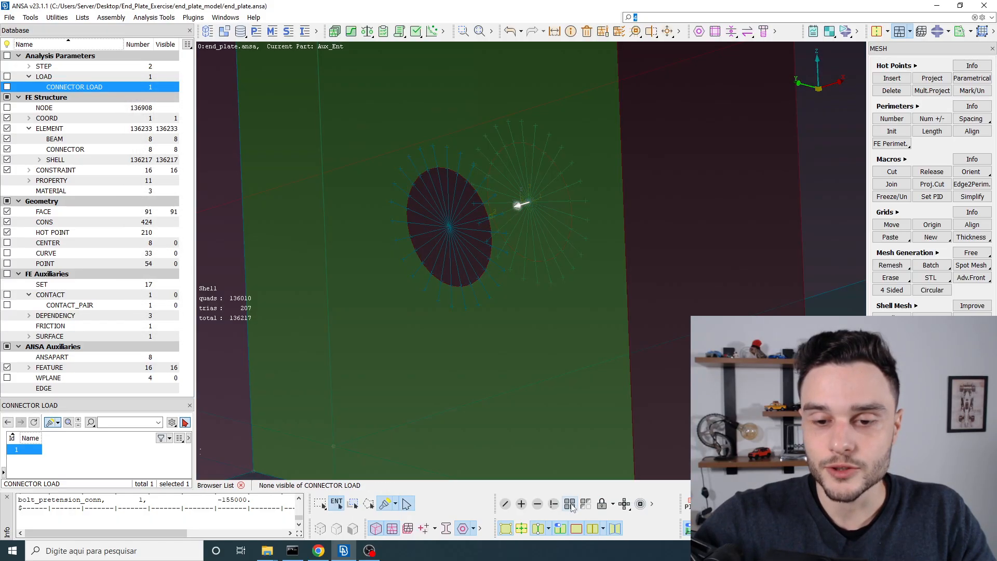
pyautogui.scroll(-7, 512, 265)
pyautogui.middleClick(510, 263)
pyautogui.scroll(5, 501, 271)
pyautogui.moveTo(490, 252)
pyautogui.keyDown('ctrl'); pyautogui.mouseDown()
pyautogui.moveTo(481, 264)
pyautogui.moveTo(445, 230)
pyautogui.moveTo(498, 244)
pyautogui.mouseUp(); pyautogui.keyUp('ctrl')
pyautogui.scroll(-6, 508, 169)
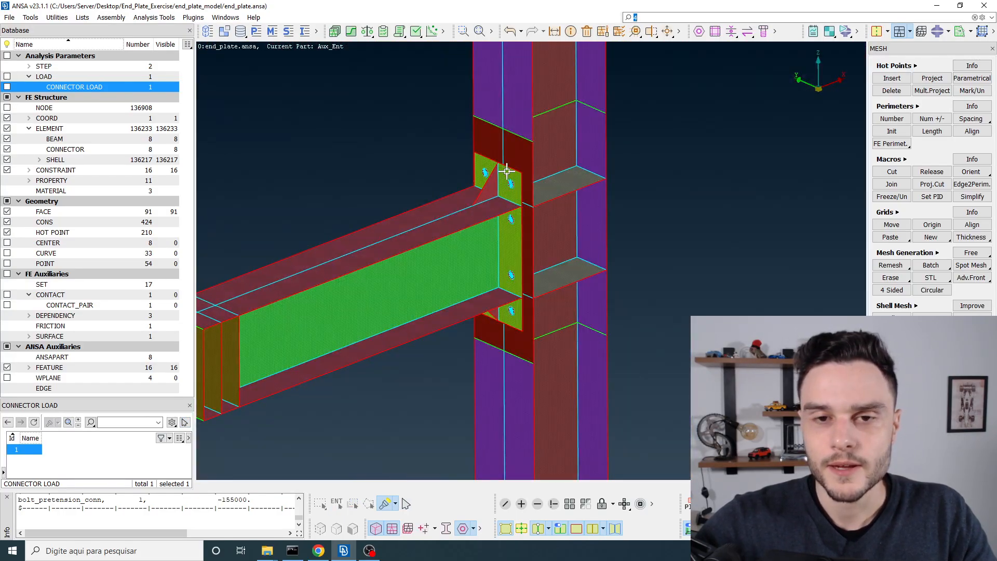
pyautogui.scroll(4, 507, 171)
pyautogui.keyDown('ctrl'); pyautogui.moveTo(505, 187); pyautogui.dragTo(489, 172); pyautogui.keyUp('ctrl')
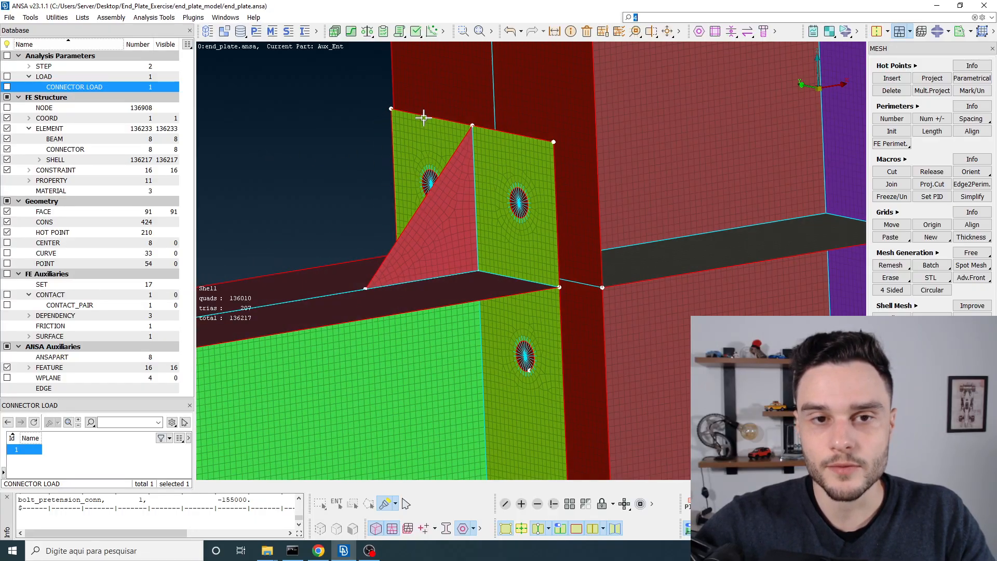
pyautogui.scroll(-3, 555, 119)
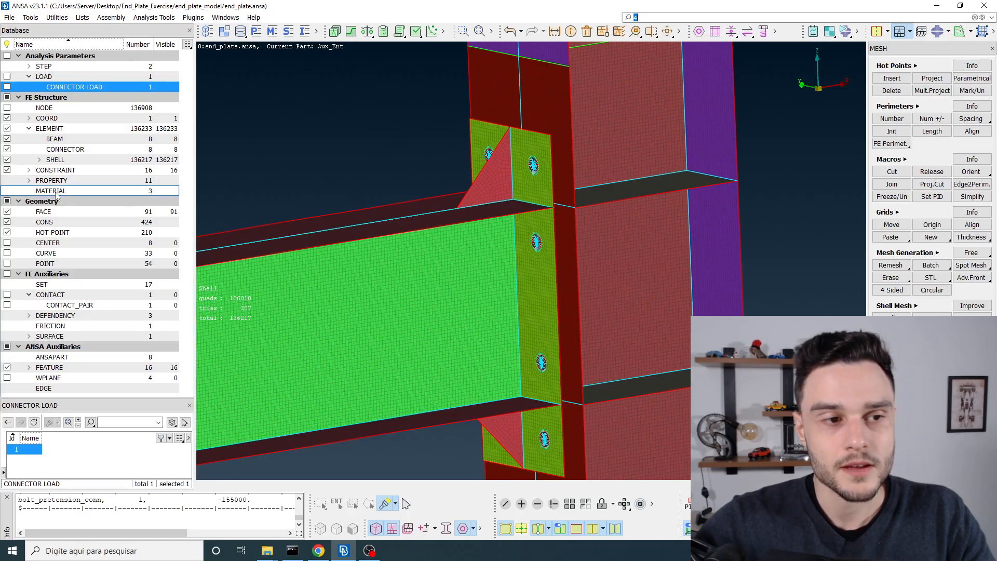
# Highlight the end_plate_to_column_flange contact pair in the model and open its definition
pyautogui.click(71, 307)
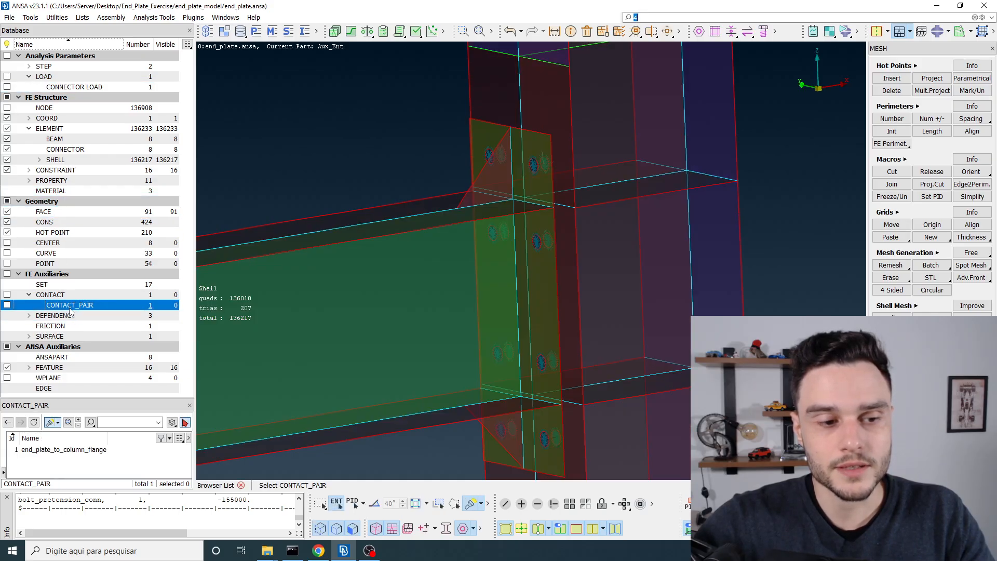
pyautogui.click(71, 450)
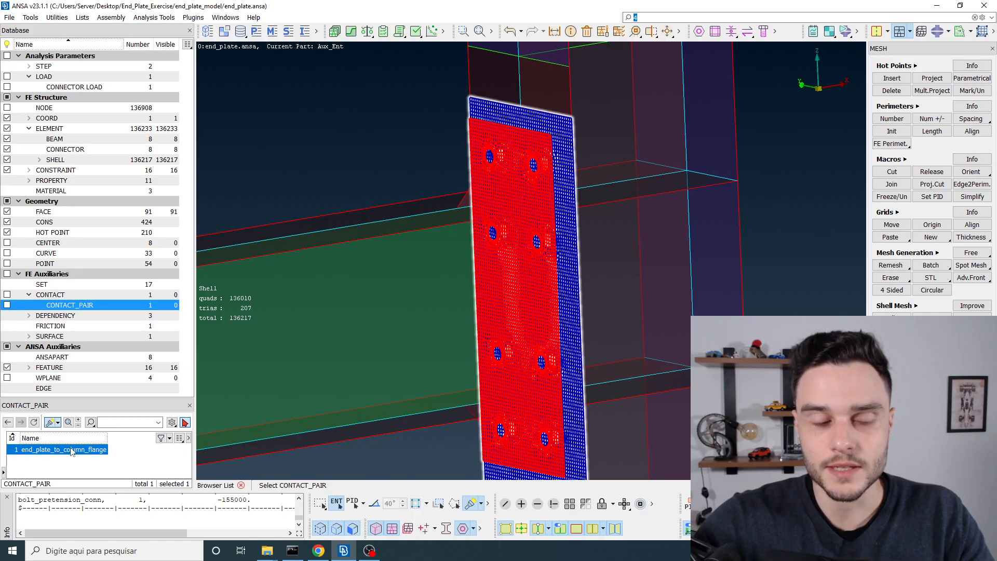
pyautogui.doubleClick(72, 450)
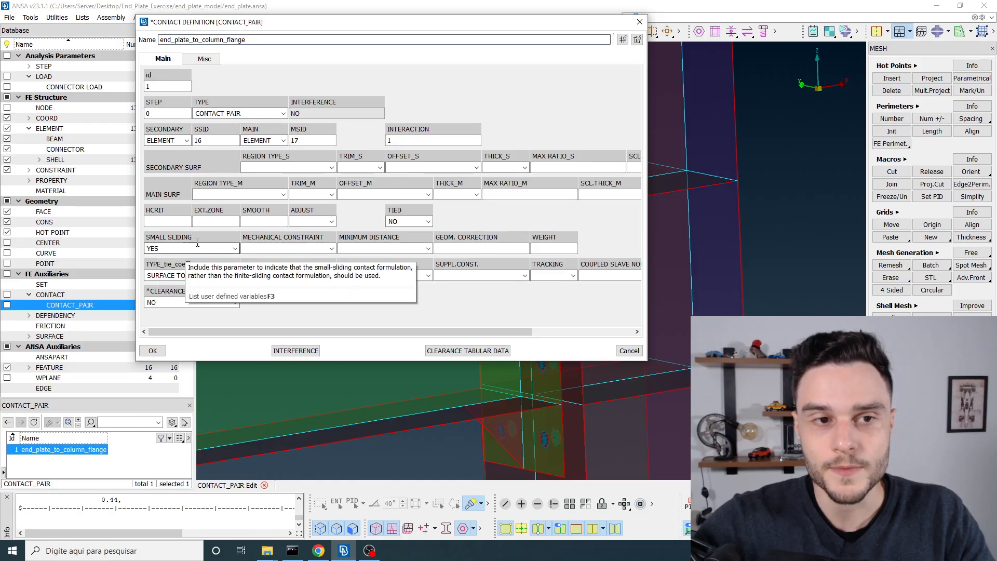
# Follow the contact pair's referenced surface interaction to its friction definition, examine the friction coefficient, and close all the definitions
pyautogui.click(447, 139)
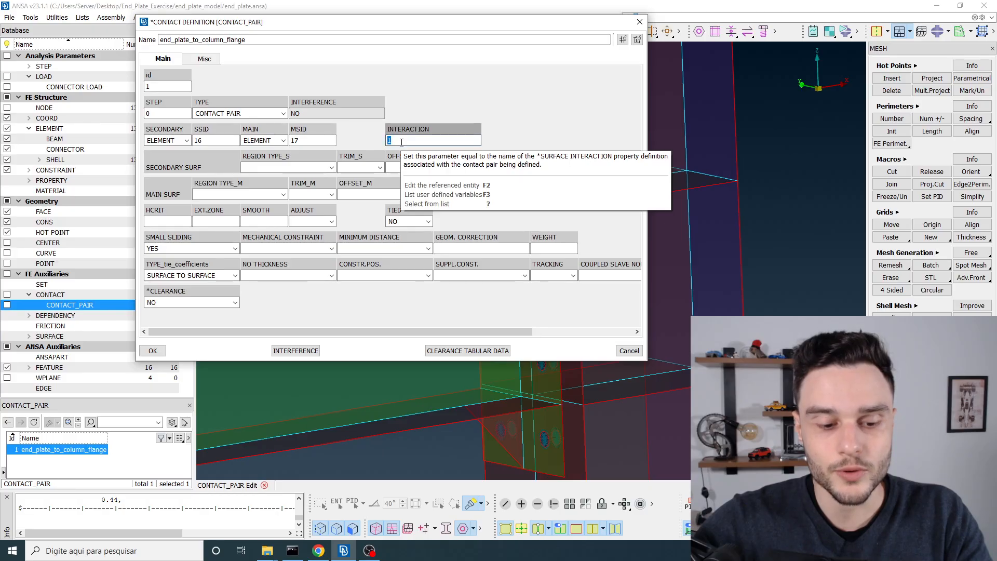
pyautogui.press('F2')
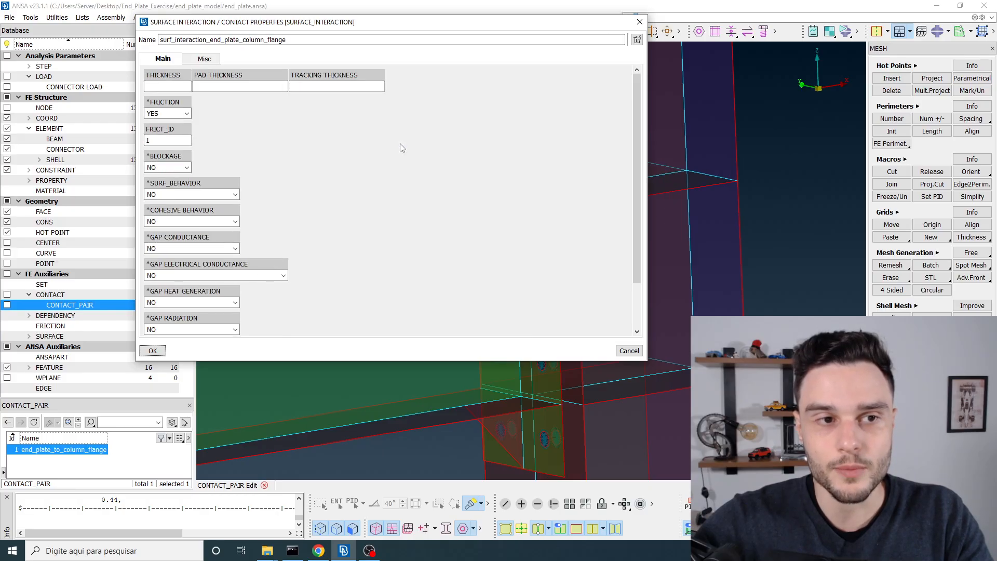
pyautogui.click(167, 140)
pyautogui.press('F2')
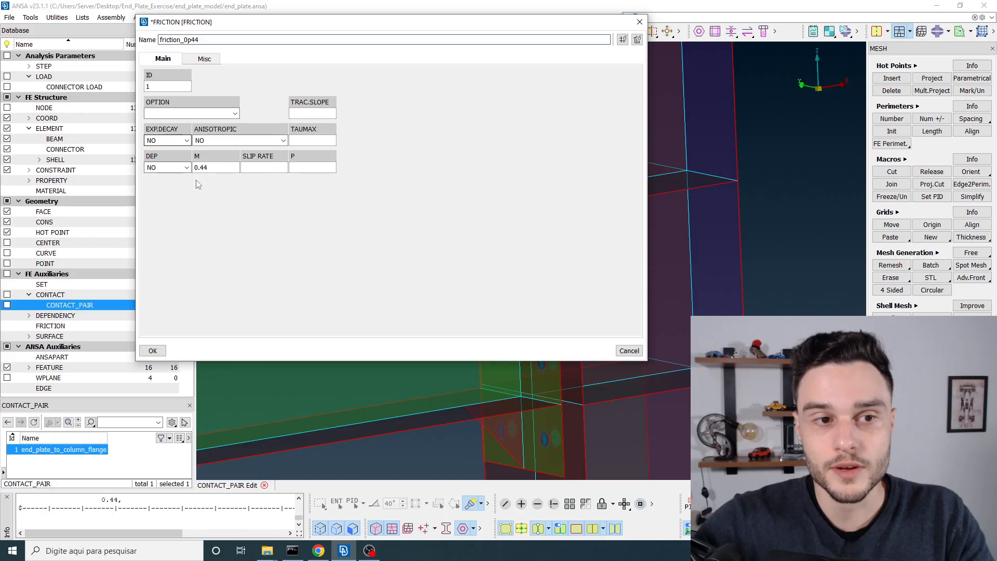
pyautogui.moveTo(222, 167); pyautogui.dragTo(188, 171)
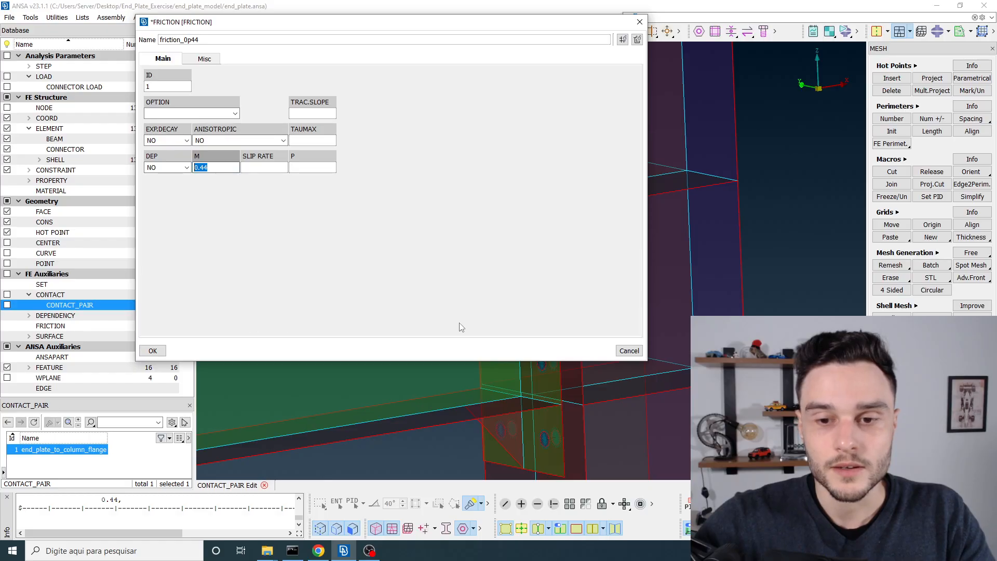
pyautogui.click(162, 350)
pyautogui.click(161, 350)
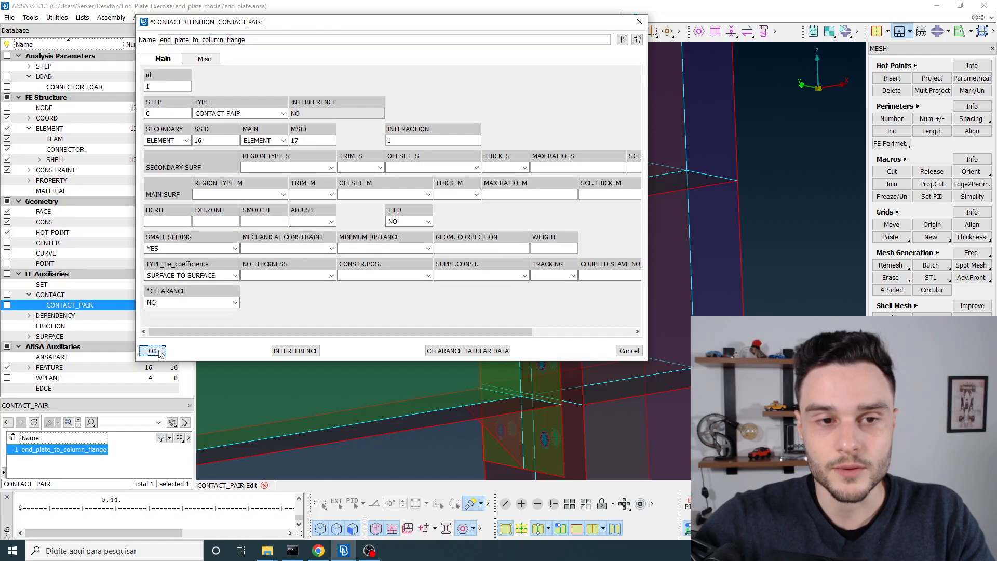
pyautogui.click(158, 351)
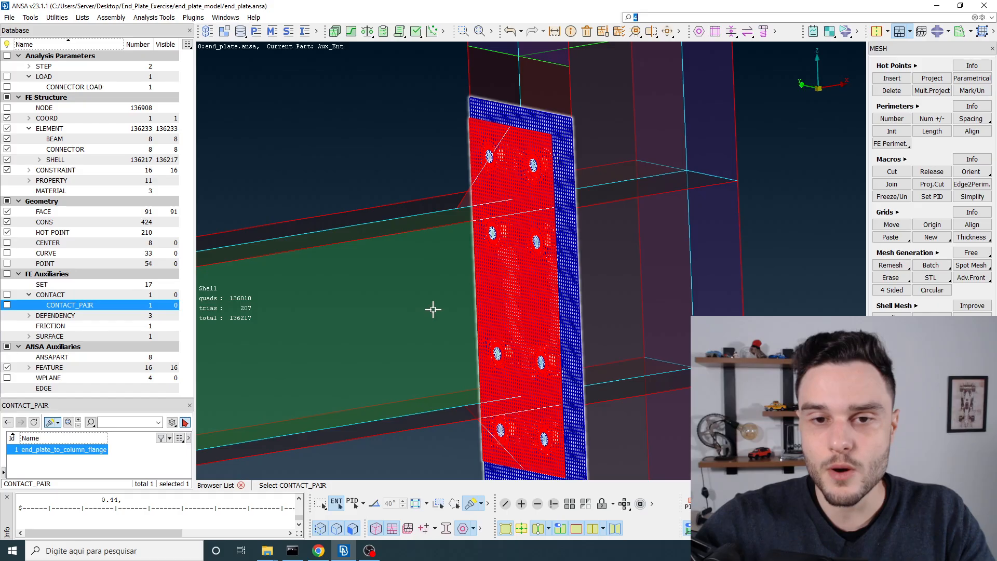
# Open the bolt_pretension analysis step and examine its general and step parameters
pyautogui.scroll(-6, 521, 217)
pyautogui.keyDown('ctrl'); pyautogui.moveTo(520, 218); pyautogui.dragTo(522, 292, button='middle'); pyautogui.keyUp('ctrl')
pyautogui.keyDown('ctrl'); pyautogui.moveTo(522, 291); pyautogui.dragTo(523, 305); pyautogui.keyUp('ctrl')
pyautogui.middleClick(524, 305)
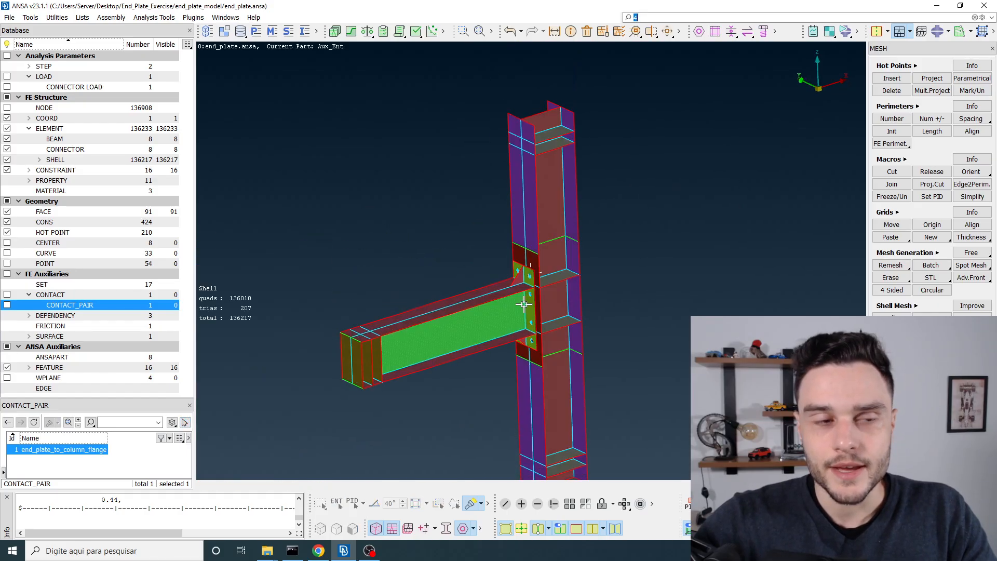
pyautogui.click(29, 66)
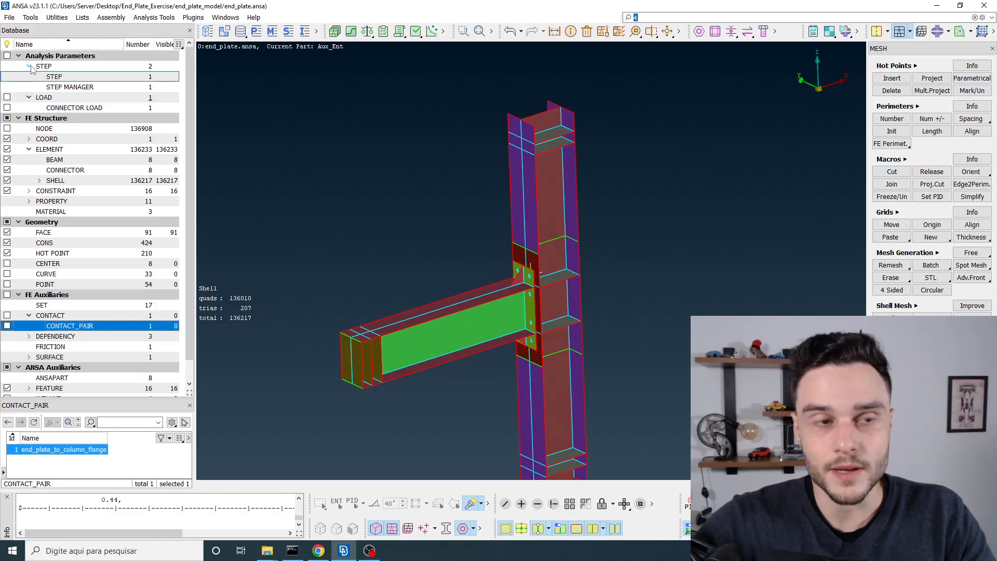
pyautogui.click(59, 78)
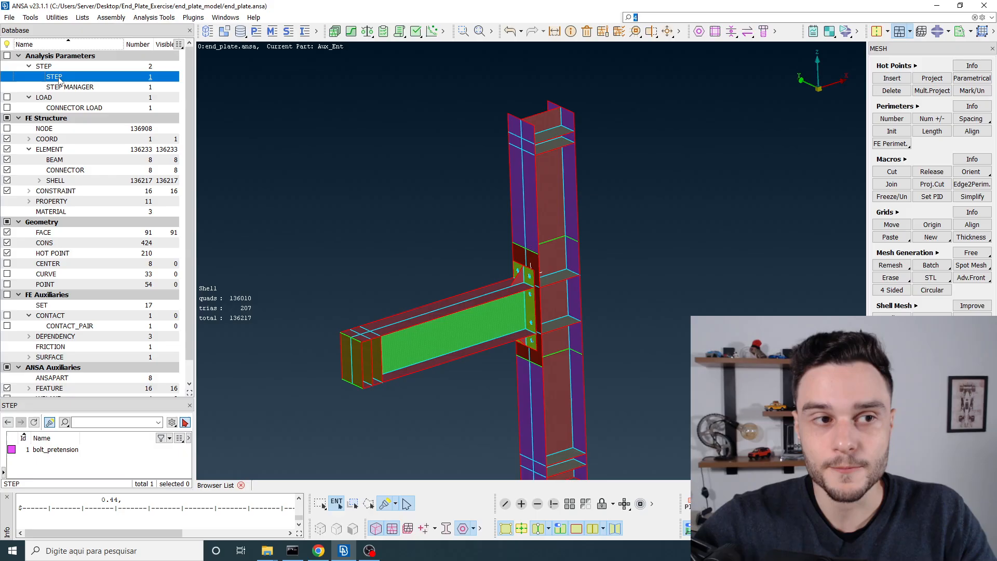
pyautogui.click(57, 450)
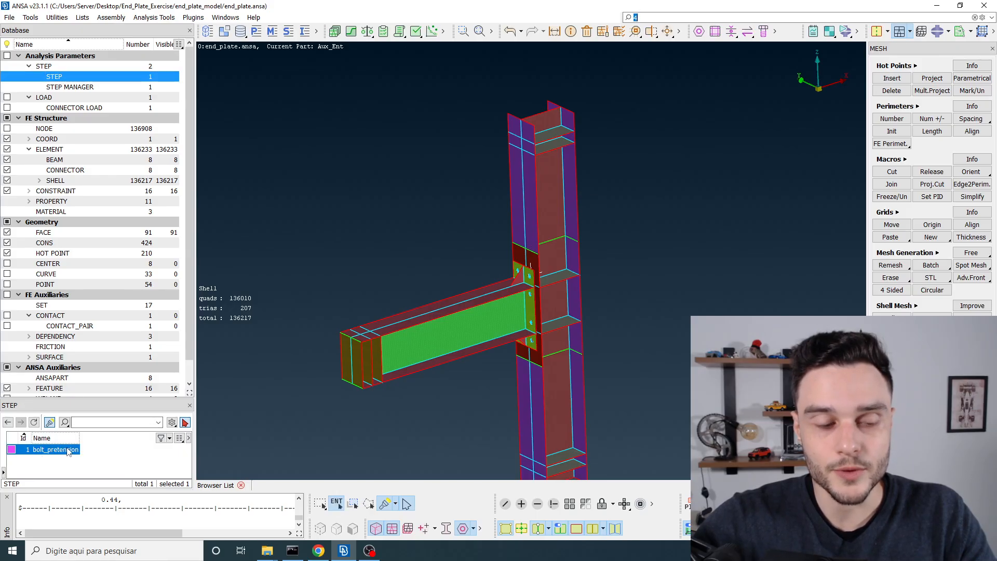
pyautogui.doubleClick(57, 449)
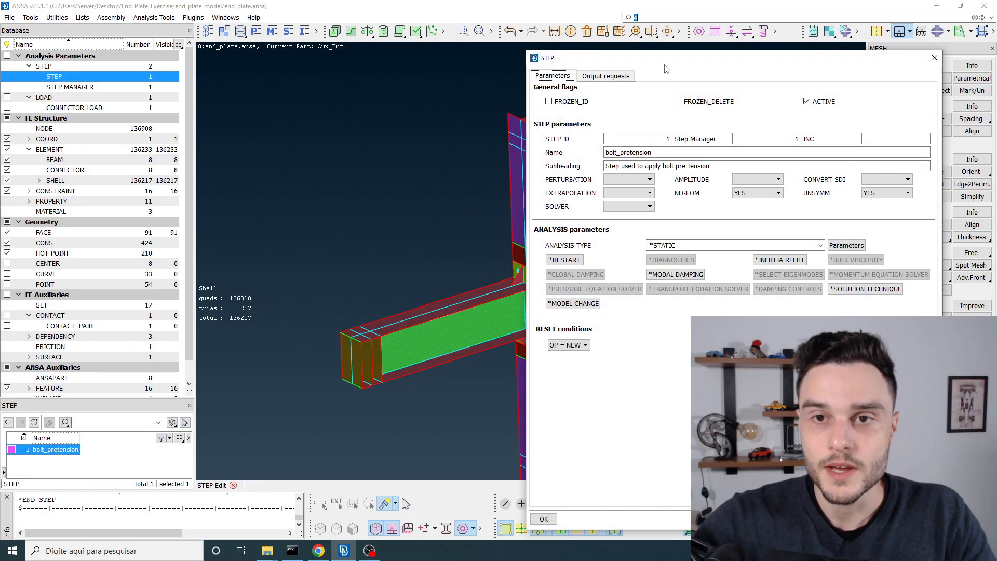
pyautogui.moveTo(662, 58)
pyautogui.mouseDown()
pyautogui.moveTo(392, 20)
pyautogui.moveTo(418, 35)
pyautogui.moveTo(403, 54)
pyautogui.mouseUp()
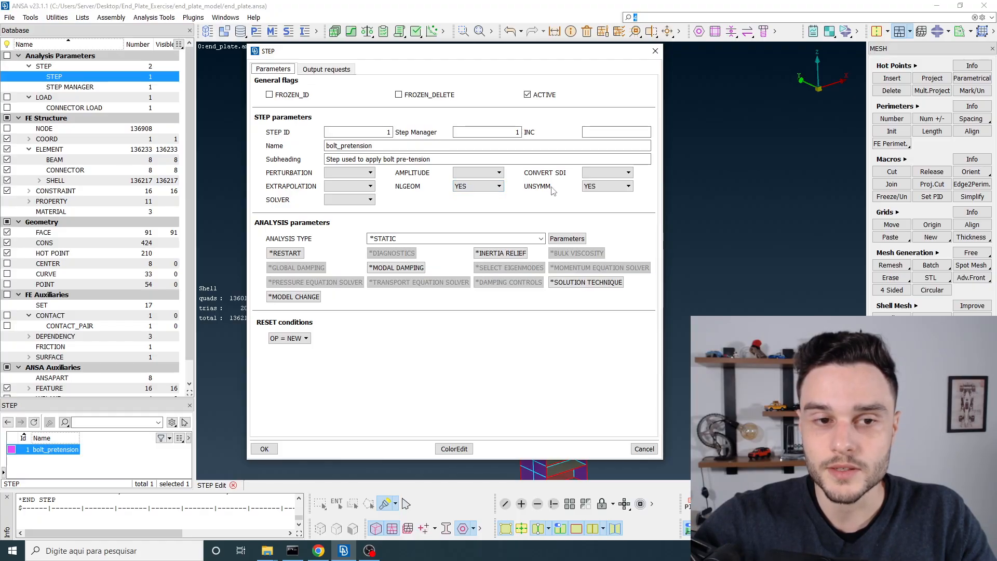
pyautogui.moveTo(529, 54); pyautogui.dragTo(494, 40)
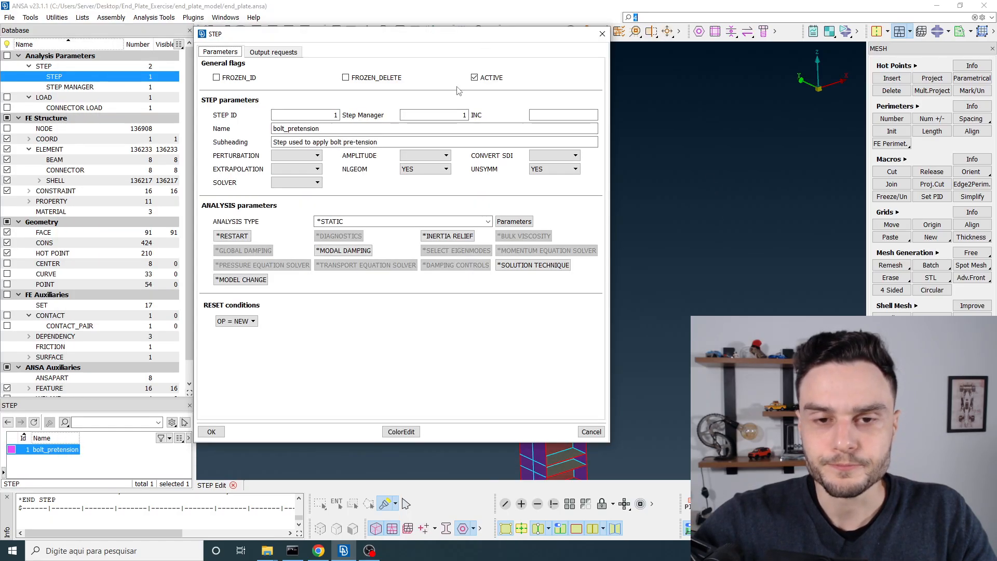
# Examine the initial increment, time period, minimum and maximum increment in the *STATIC parameters of the step, and close the step definition
pyautogui.click(514, 222)
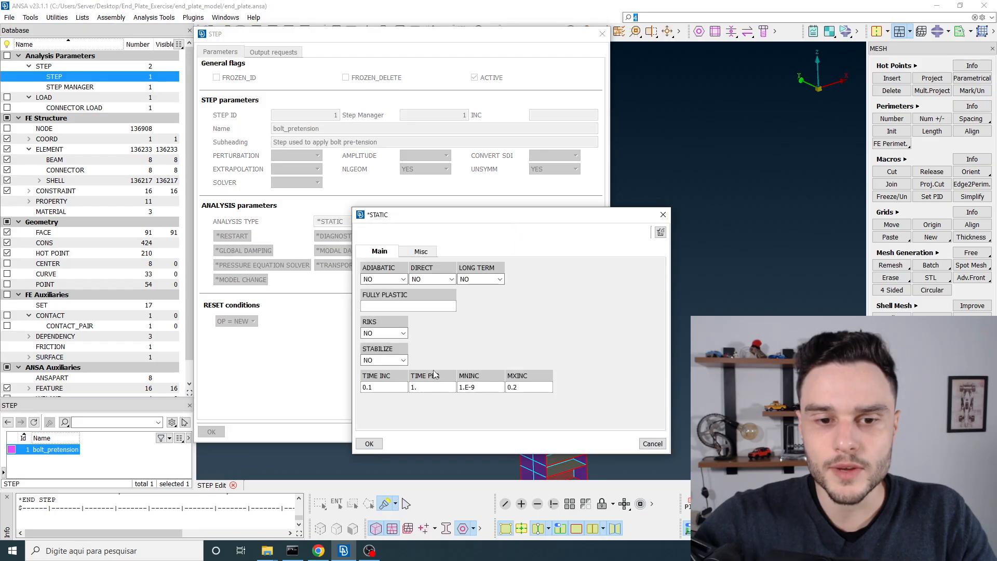
pyautogui.click(393, 387)
pyautogui.moveTo(455, 215); pyautogui.dragTo(375, 67)
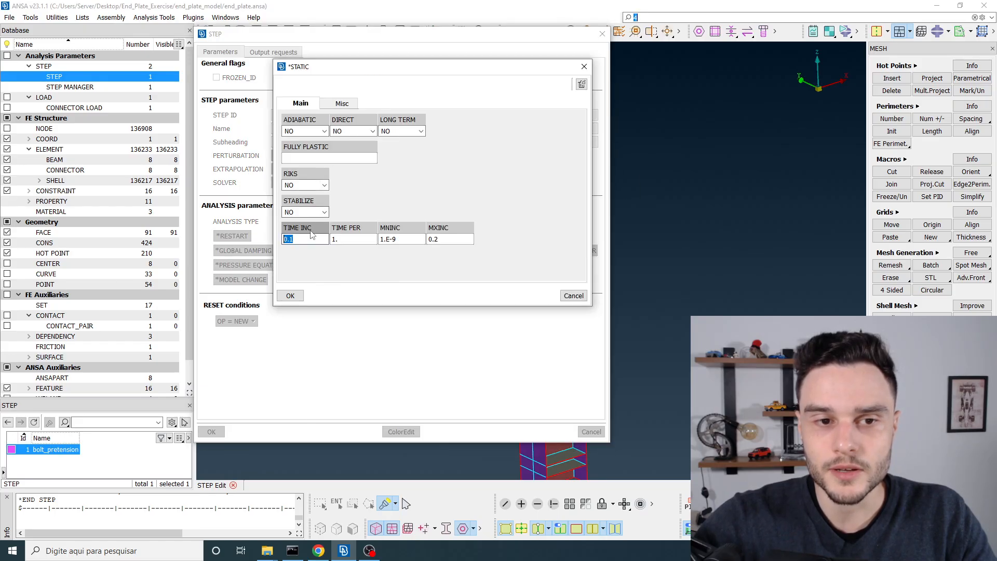
pyautogui.doubleClick(320, 239)
pyautogui.doubleClick(342, 239)
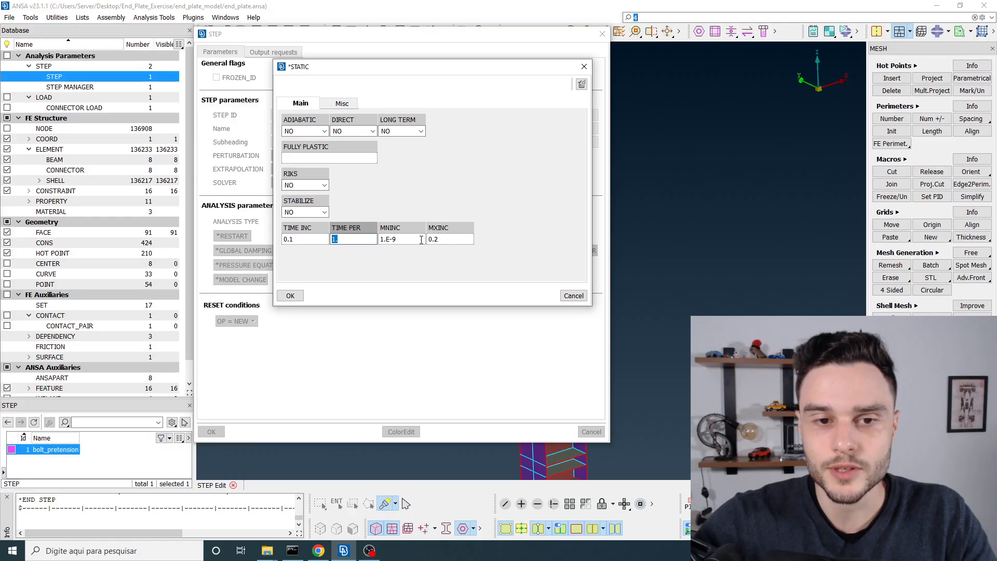
pyautogui.doubleClick(421, 240)
pyautogui.doubleClick(468, 237)
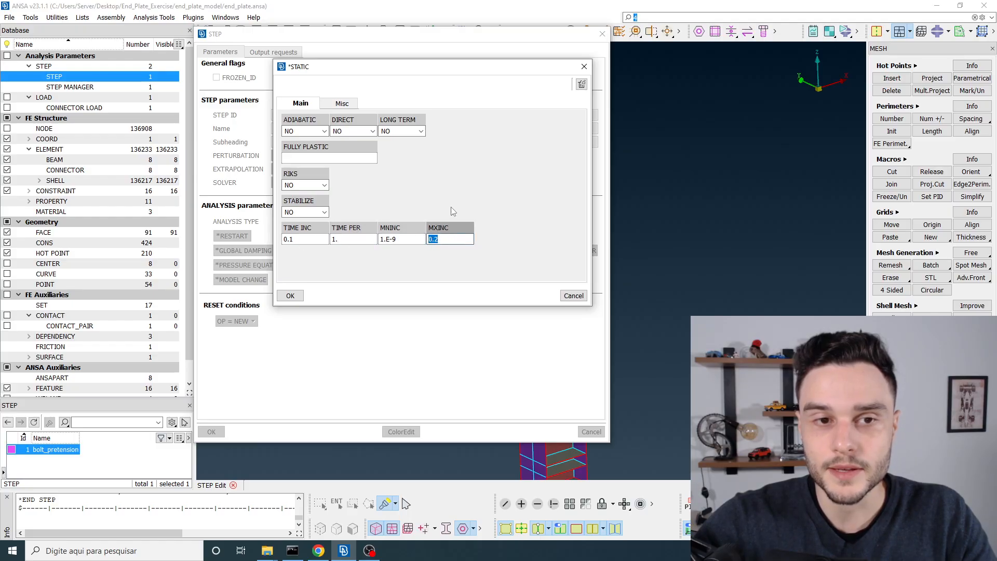
pyautogui.click(293, 296)
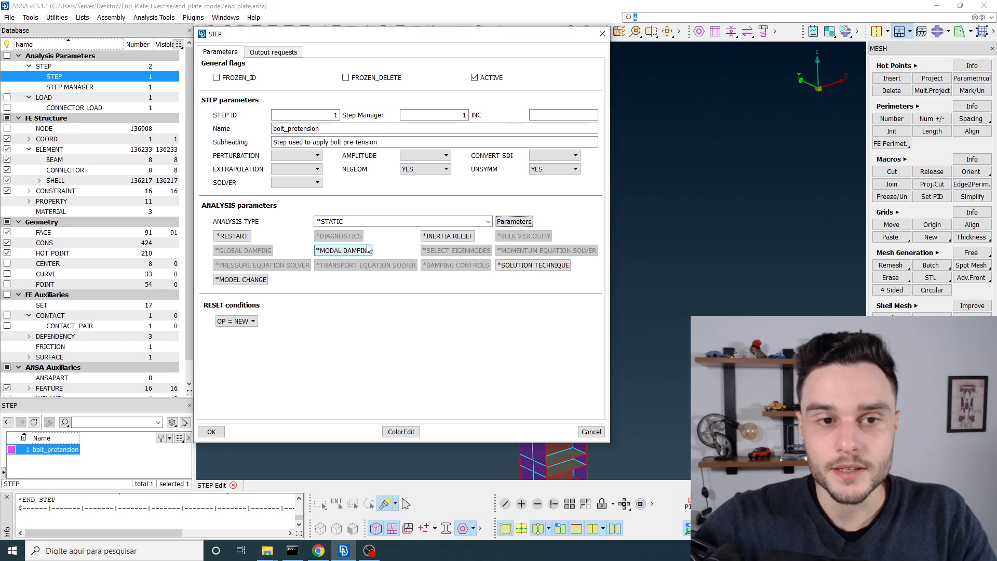
pyautogui.click(602, 34)
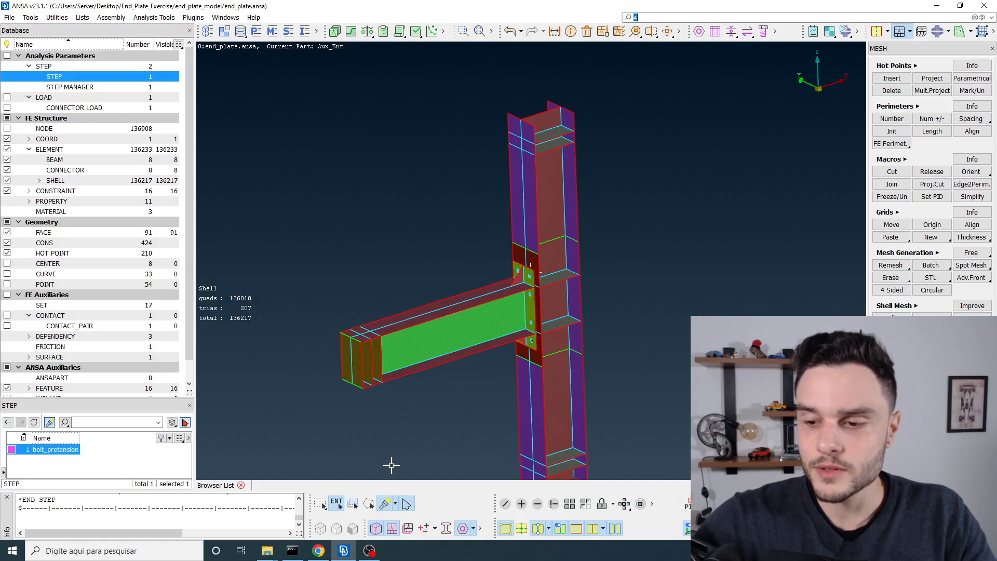
# Switch to Chrome, bring up the shi2008 paper, return to its first page and highlight the title
pyautogui.click(319, 550)
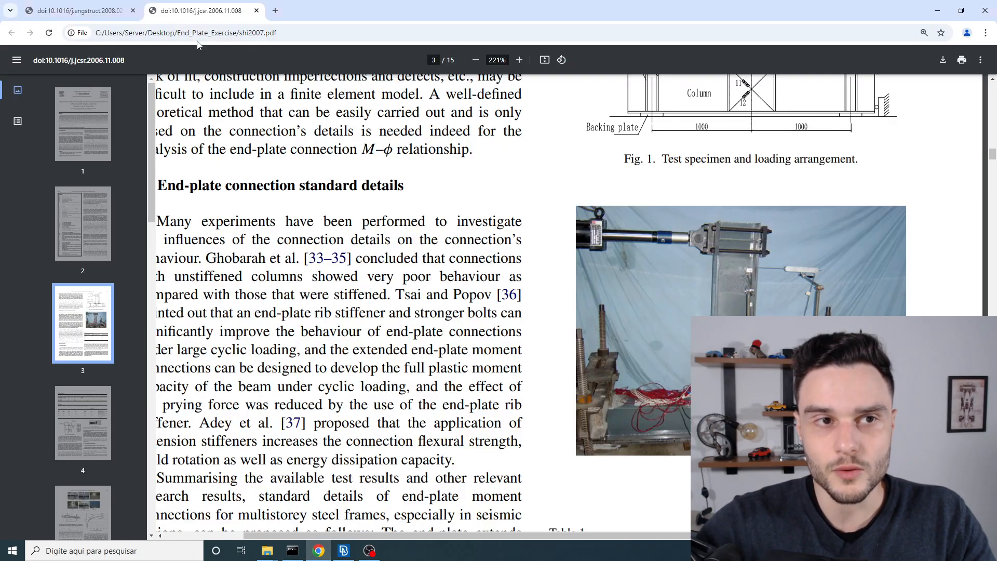
pyautogui.keyDown('ctrl'); pyautogui.scroll(-3, 620, 321); pyautogui.keyUp('ctrl')
pyautogui.click(75, 4)
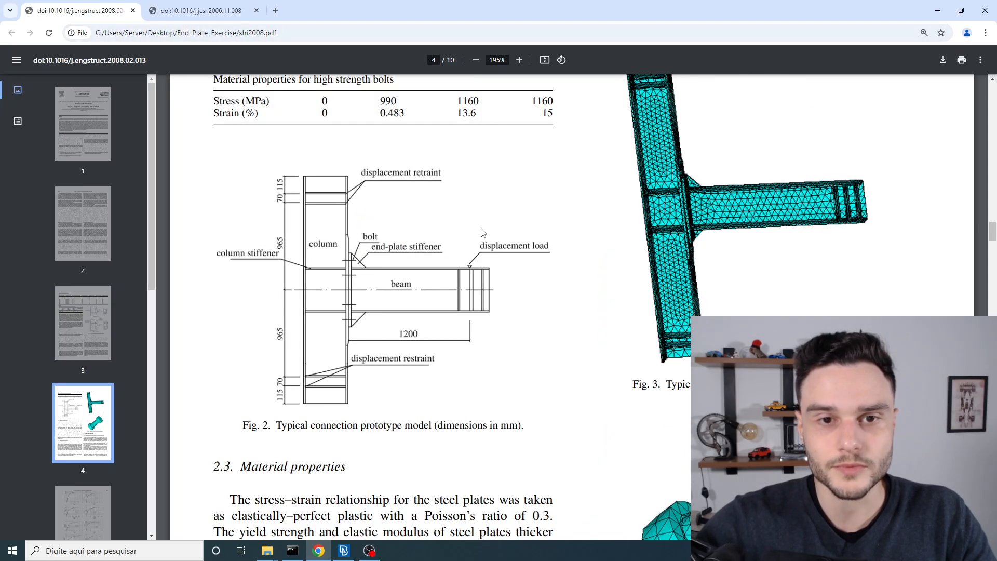
pyautogui.keyDown('ctrl'); pyautogui.scroll(-3, 483, 232); pyautogui.keyUp('ctrl')
pyautogui.scroll(3, 482, 232)
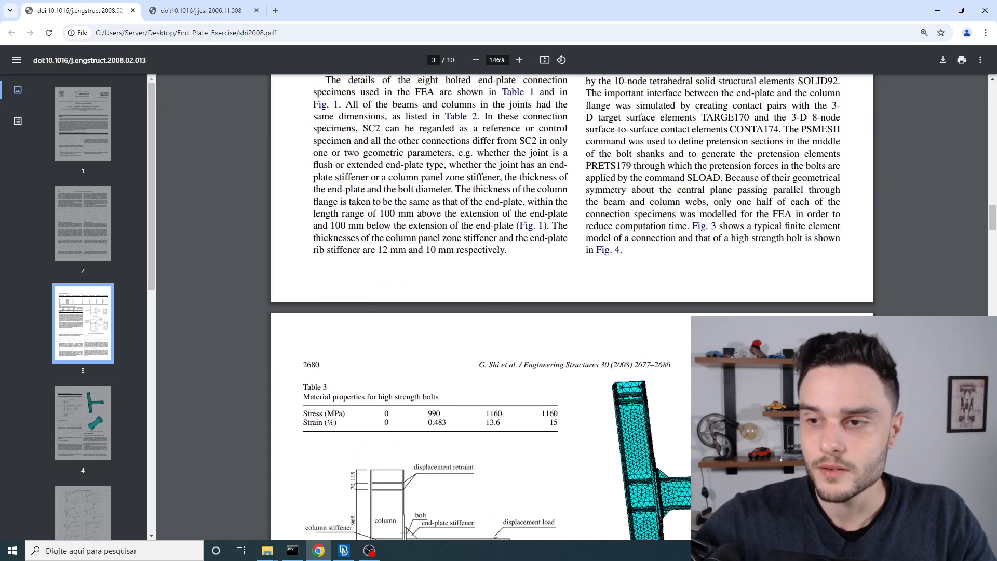
pyautogui.scroll(2, 482, 222)
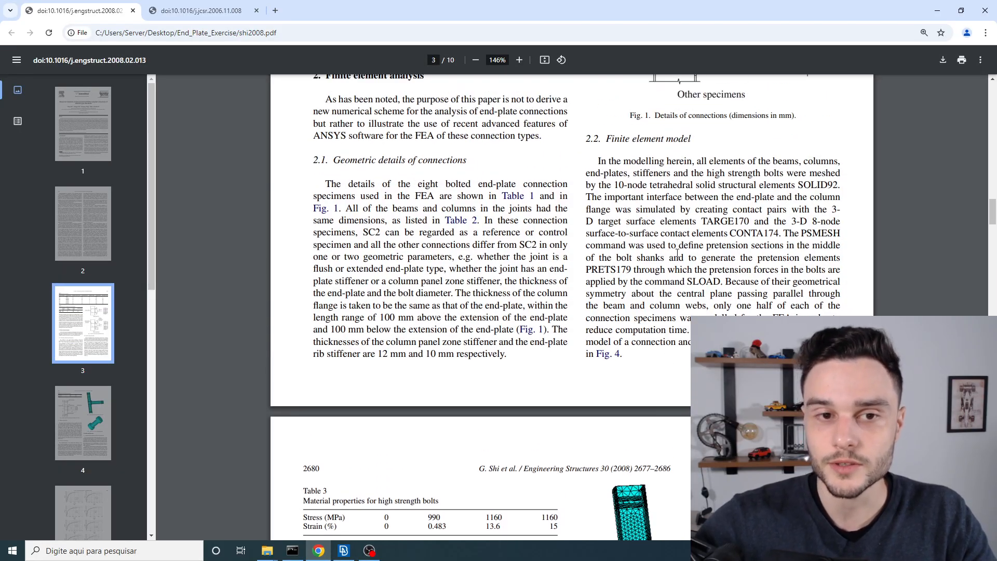
pyautogui.scroll(2, 927, 290)
pyautogui.moveTo(990, 210); pyautogui.dragTo(743, 107)
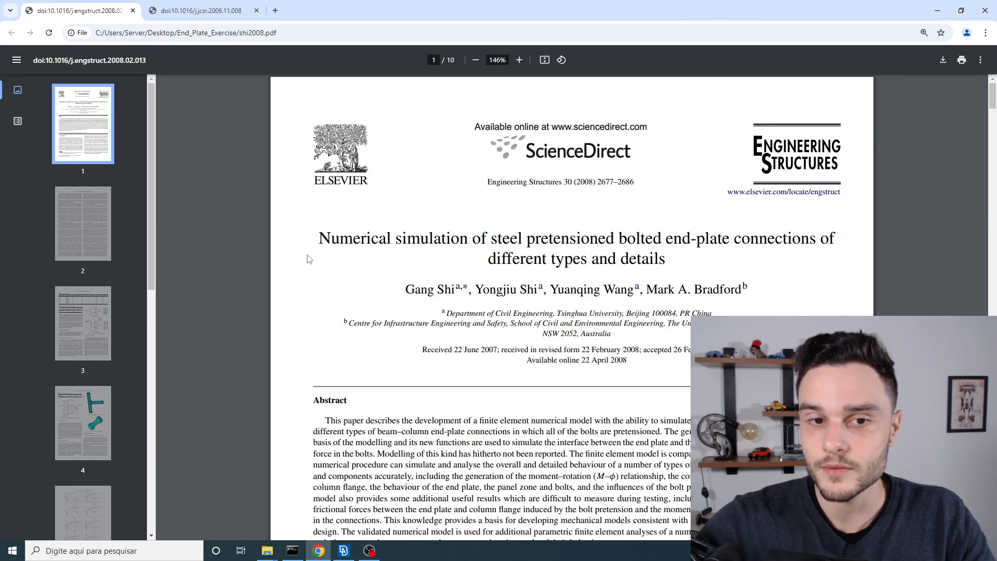
pyautogui.moveTo(312, 238); pyautogui.dragTo(681, 272)
# Go to page 4 of the paper and examine the Fig. 4 high strength bolt mesh up close, including the heads and shank
pyautogui.moveTo(991, 96); pyautogui.dragTo(993, 247)
pyautogui.scroll(-7, 697, 257)
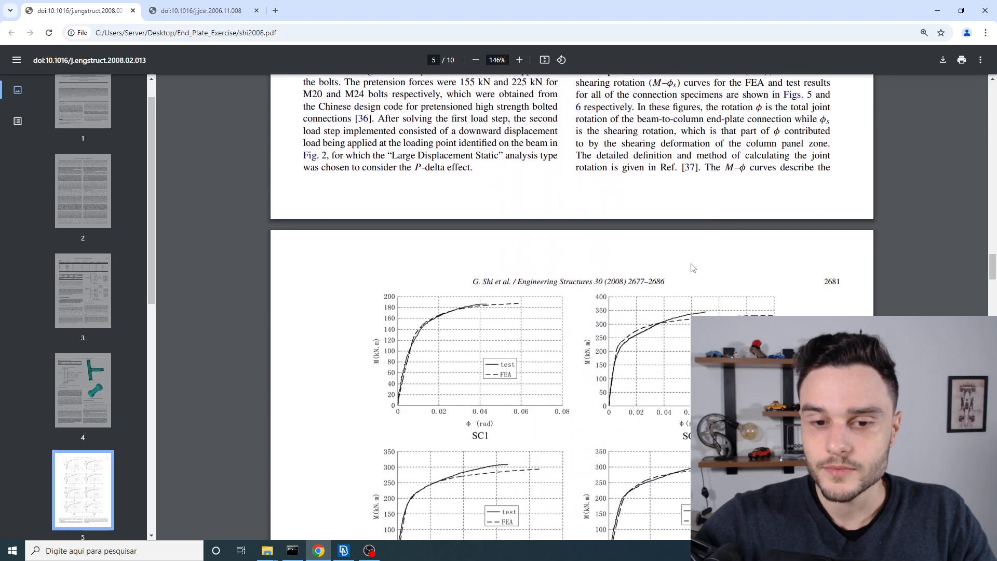
pyautogui.scroll(8, 785, 276)
pyautogui.scroll(2, 687, 186)
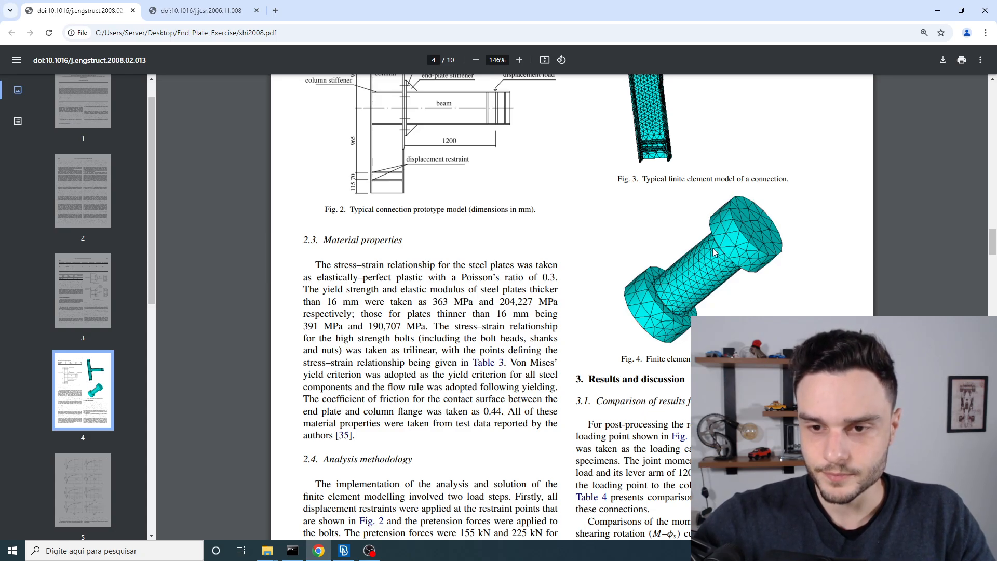
pyautogui.keyDown('ctrl'); pyautogui.scroll(3, 719, 256); pyautogui.keyUp('ctrl')
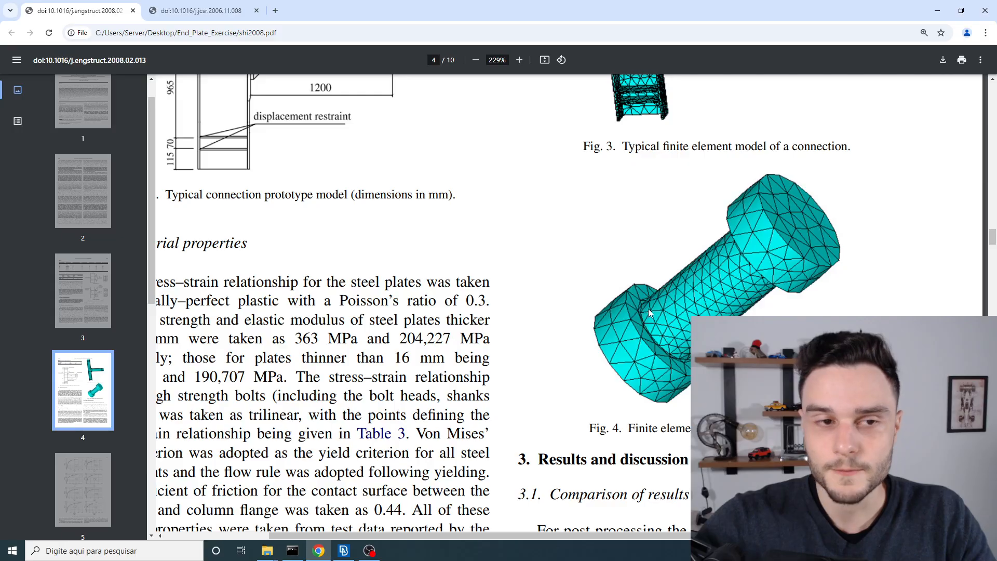
pyautogui.keyDown('ctrl'); pyautogui.scroll(-4, 649, 313); pyautogui.keyUp('ctrl')
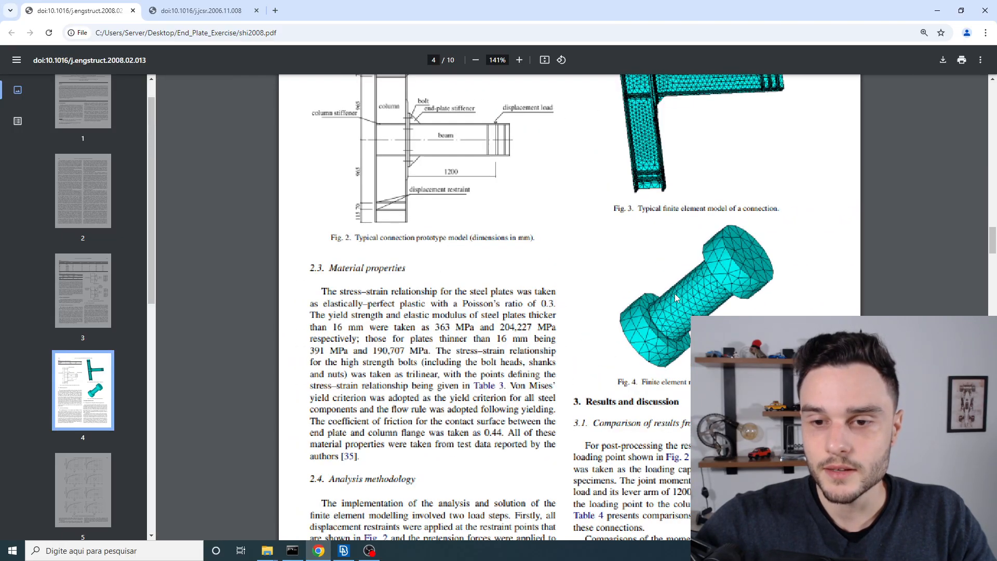
pyautogui.keyDown('ctrl'); pyautogui.scroll(4, 746, 301); pyautogui.keyUp('ctrl')
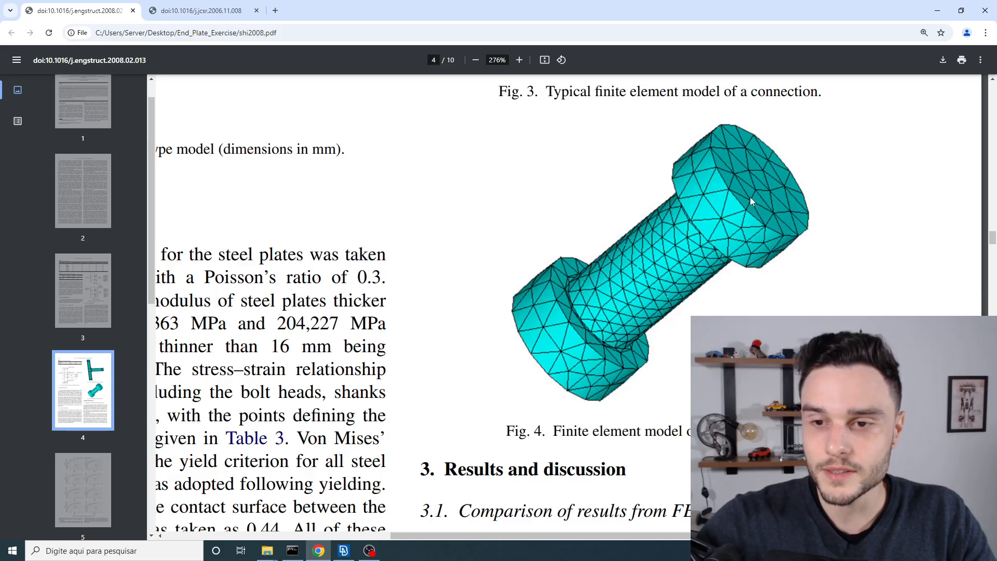
pyautogui.keyDown('ctrl'); pyautogui.scroll(3, 582, 309); pyautogui.keyUp('ctrl')
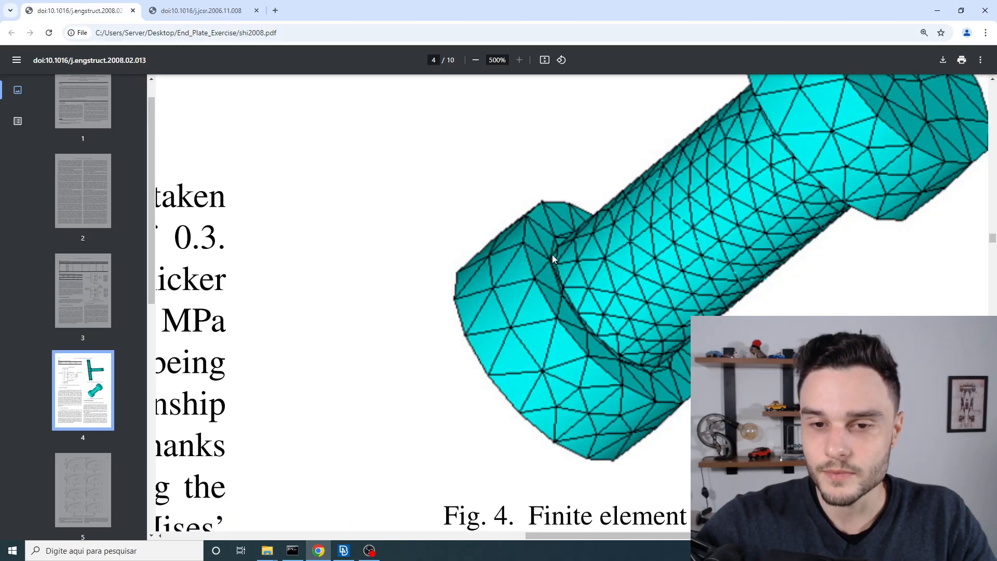
pyautogui.keyDown('ctrl'); pyautogui.scroll(-8, 557, 269); pyautogui.keyUp('ctrl')
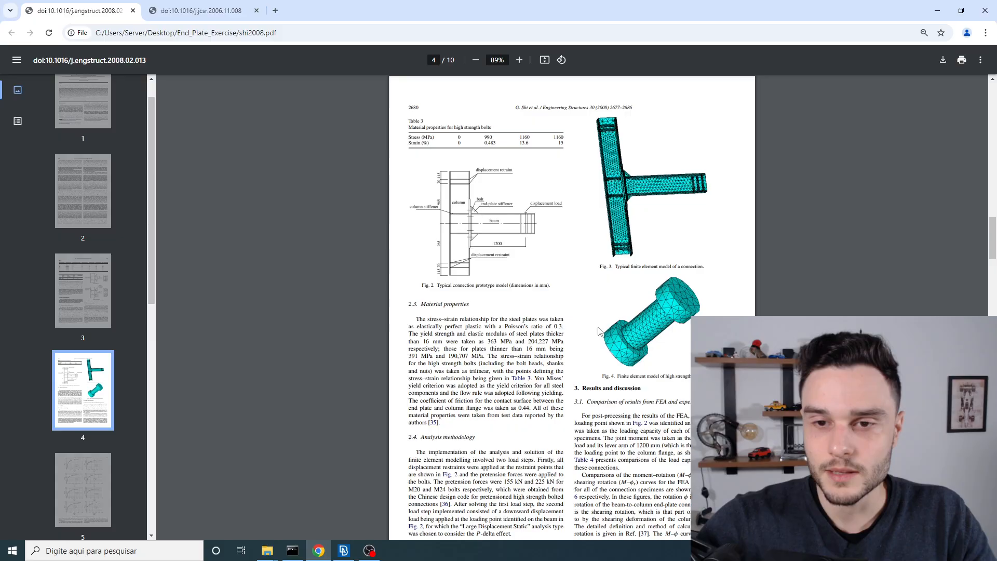
# Examine the Fig. 3 finite element mesh of the whole connection up close
pyautogui.keyDown('ctrl'); pyautogui.scroll(5, 617, 297); pyautogui.keyUp('ctrl')
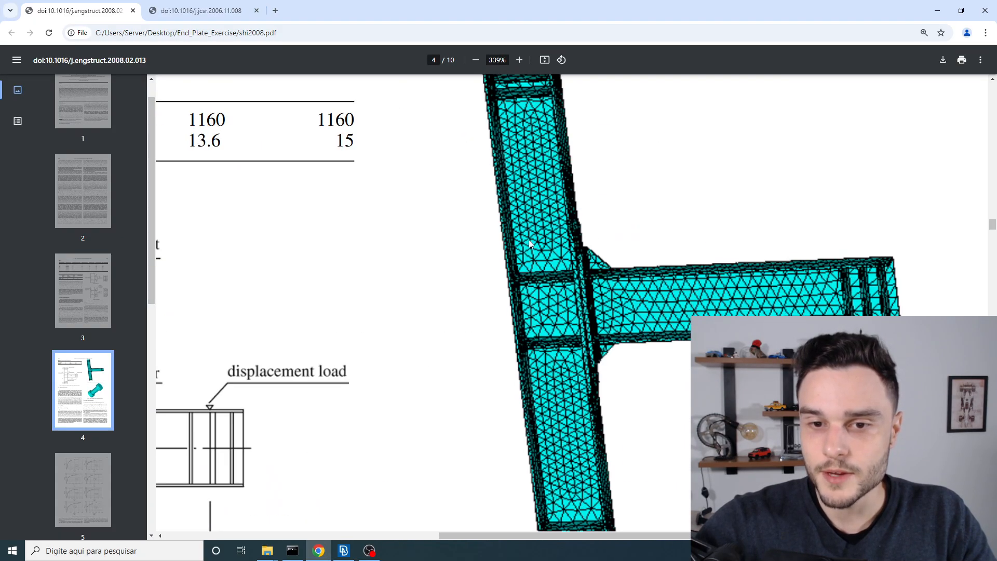
pyautogui.keyDown('ctrl'); pyautogui.scroll(-3, 532, 270); pyautogui.keyUp('ctrl')
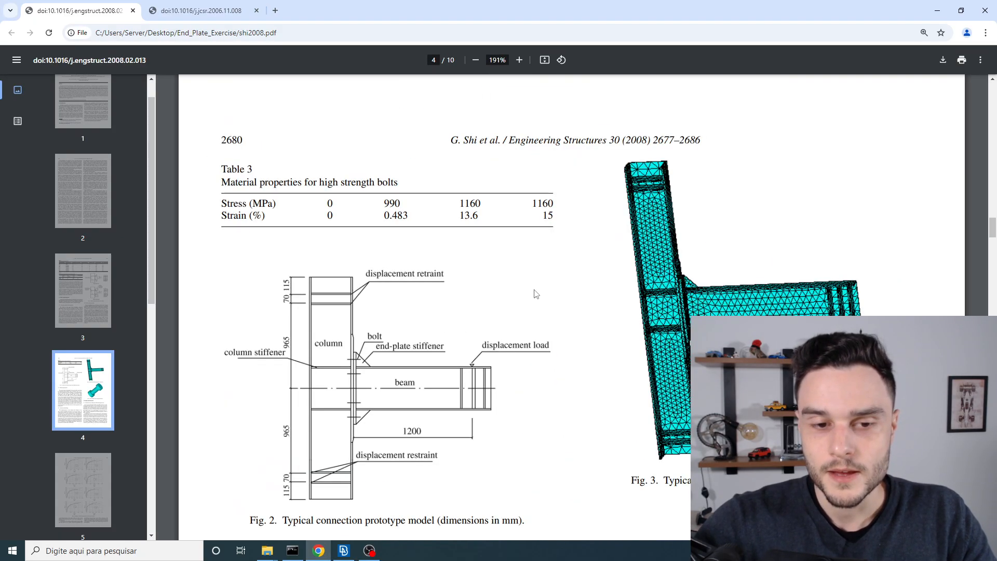
pyautogui.scroll(-4, 535, 295)
pyautogui.keyDown('ctrl'); pyautogui.scroll(-3, 532, 295); pyautogui.keyUp('ctrl')
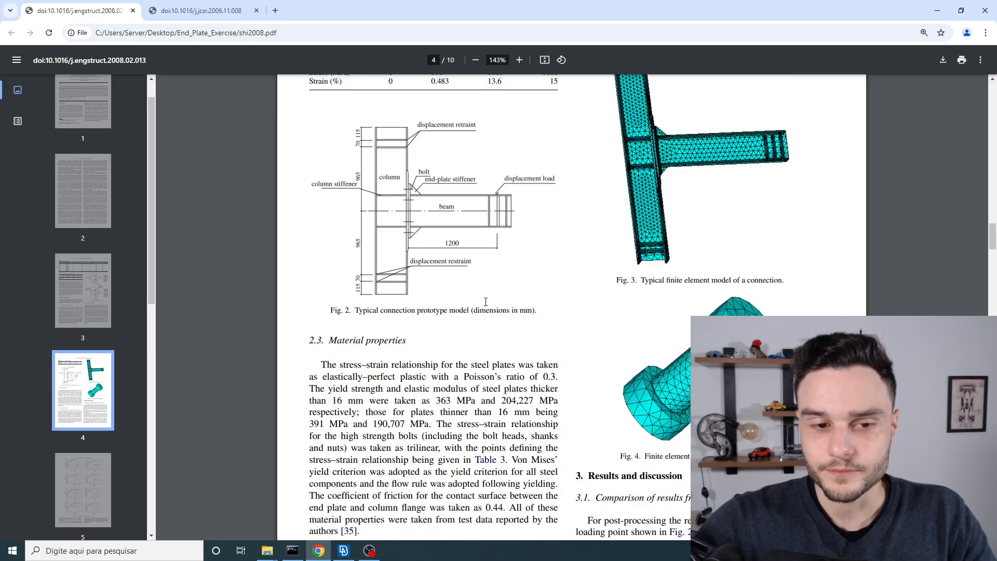
# Look through the paper's analysis methodology, specimen tables and finite element analysis sections on pages 2 to 4
pyautogui.scroll(6, 519, 297)
pyautogui.scroll(-8, 483, 300)
pyautogui.scroll(-8, 483, 300)
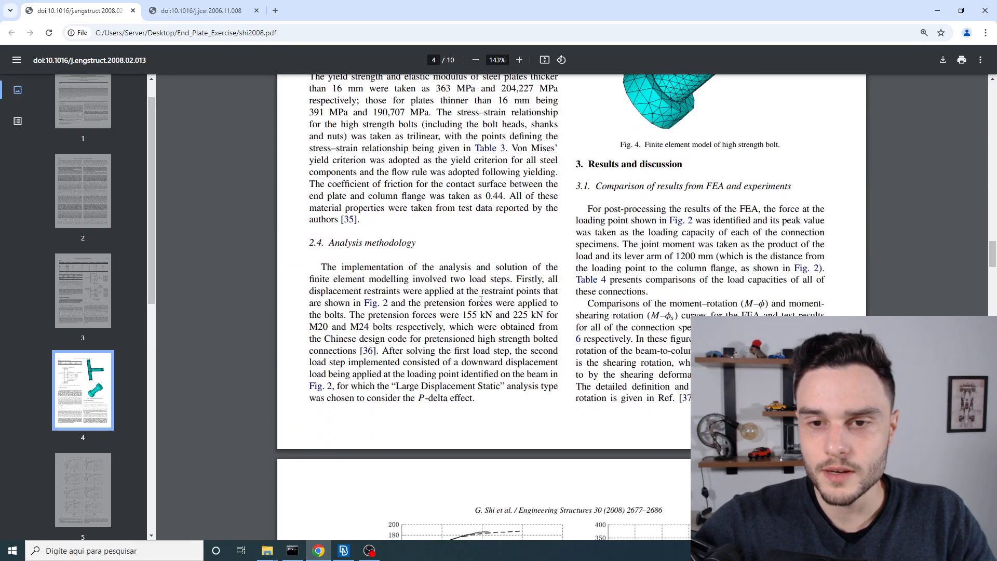
pyautogui.scroll(18, 478, 298)
pyautogui.scroll(3, 477, 299)
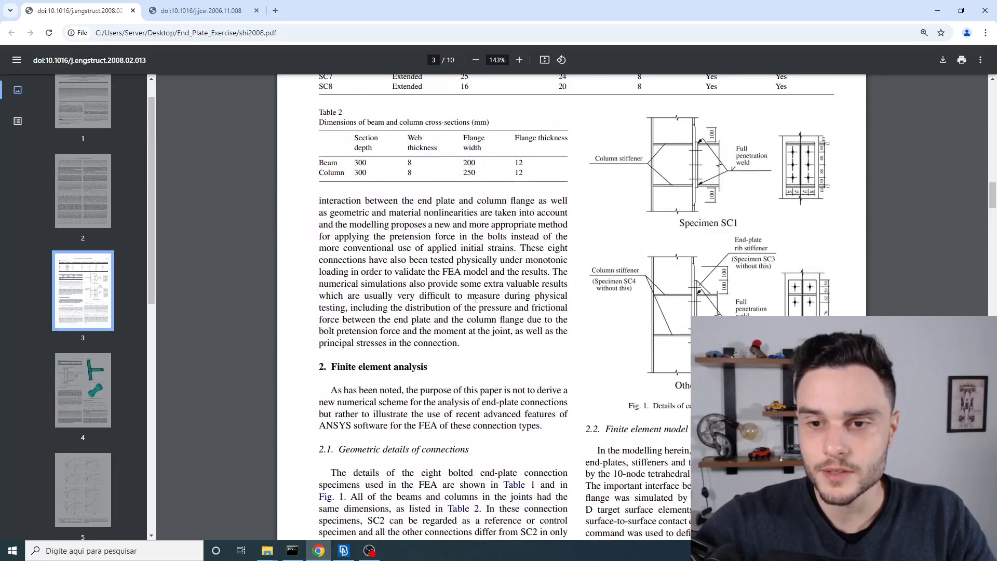
pyautogui.scroll(20, 476, 299)
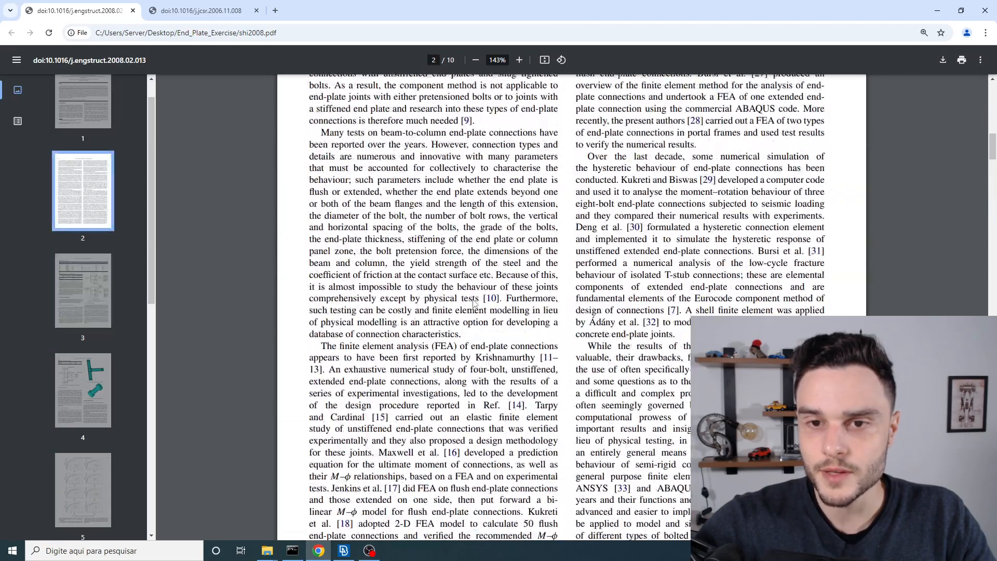
pyautogui.scroll(-17, 473, 299)
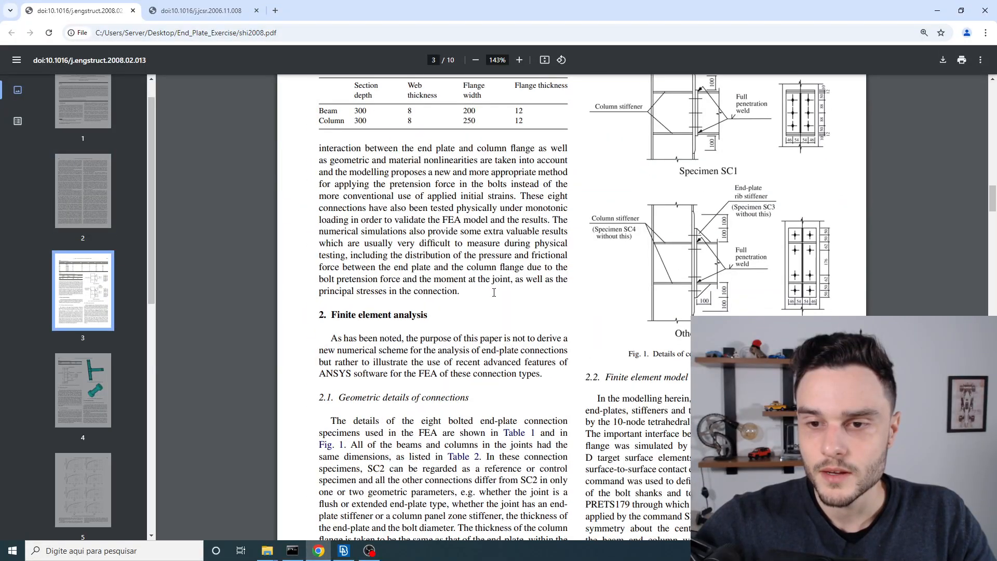
# Examine the displacement restraint and displacement load locations in the Fig. 2 connection prototype drawing on page 4
pyautogui.scroll(2, 493, 295)
pyautogui.keyDown('ctrl'); pyautogui.scroll(-3, 492, 296); pyautogui.keyUp('ctrl')
pyautogui.scroll(-15, 491, 296)
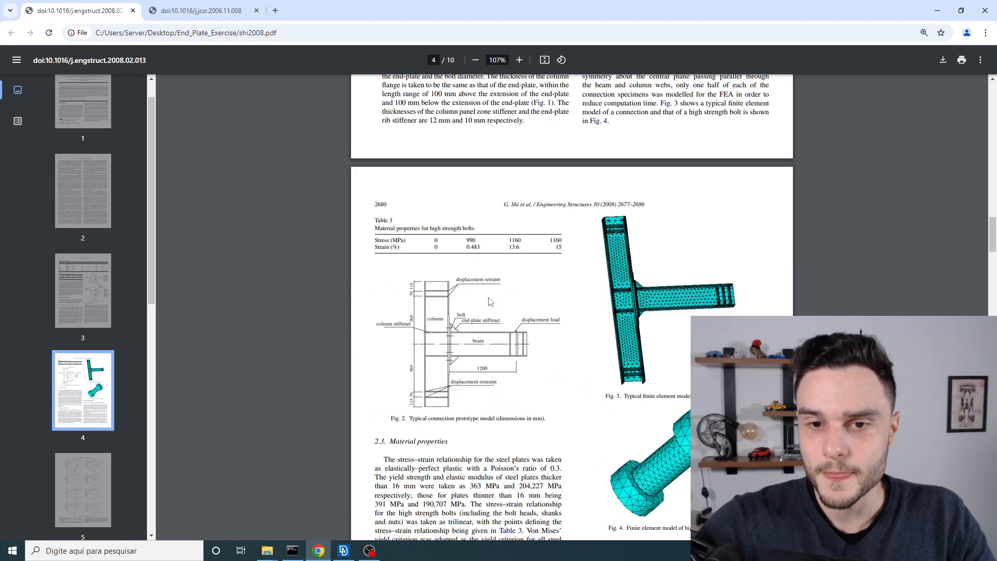
pyautogui.scroll(-5, 490, 297)
pyautogui.scroll(8, 490, 297)
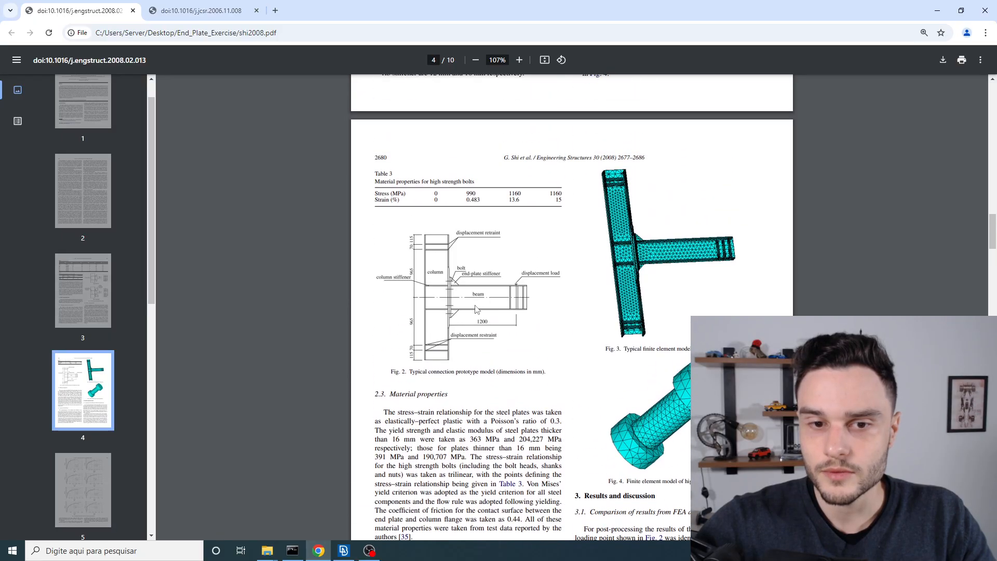
pyautogui.keyDown('ctrl'); pyautogui.scroll(5, 395, 318); pyautogui.keyUp('ctrl')
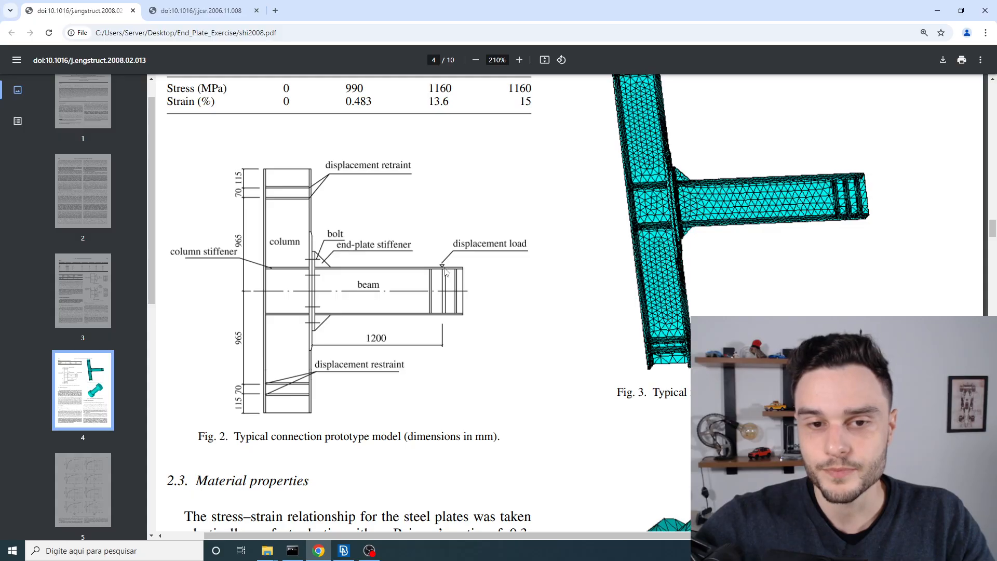
pyautogui.keyDown('ctrl'); pyautogui.scroll(-3, 425, 249); pyautogui.keyUp('ctrl')
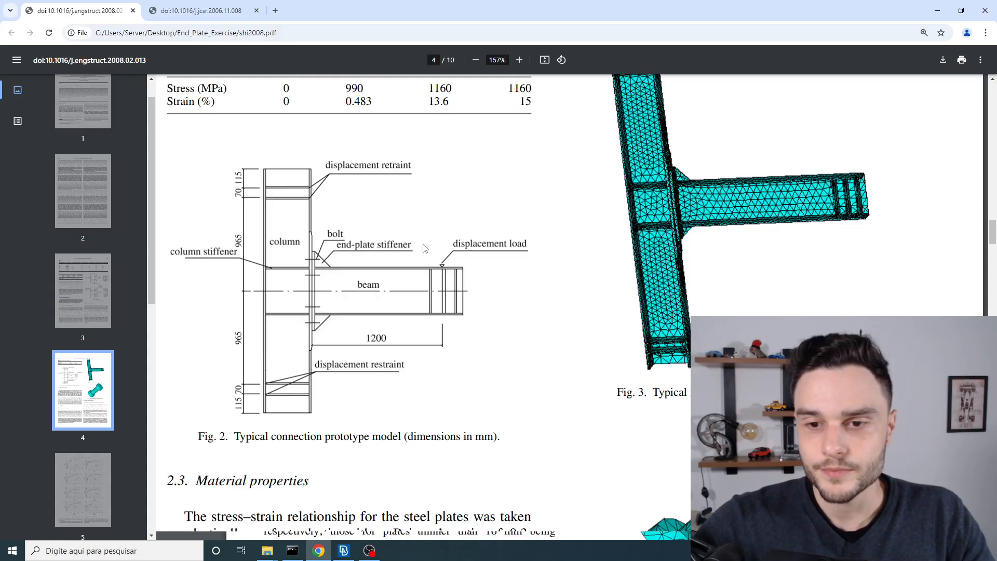
pyautogui.keyDown('ctrl'); pyautogui.scroll(-1, 425, 248); pyautogui.keyUp('ctrl')
# Bring up the shi2007 paper, view its Fig. 2 testing photo, and go back toward the beginning of the paper
pyautogui.click(217, 9)
pyautogui.keyDown('ctrl'); pyautogui.scroll(4, 700, 388); pyautogui.keyUp('ctrl')
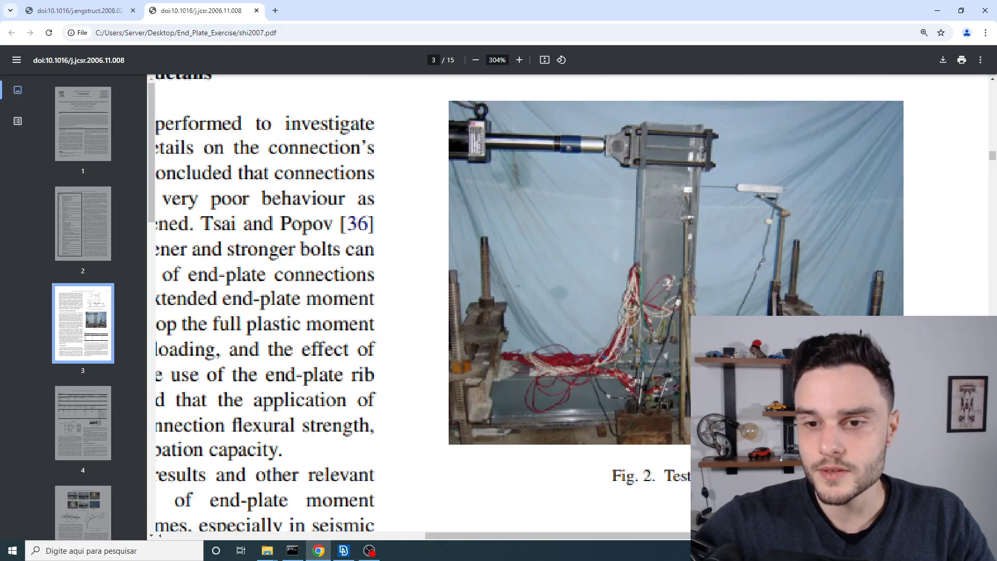
pyautogui.keyDown('ctrl'); pyautogui.scroll(-1, 700, 388); pyautogui.keyUp('ctrl')
pyautogui.keyDown('ctrl'); pyautogui.scroll(-1, 700, 389); pyautogui.keyUp('ctrl')
pyautogui.scroll(20, 701, 239)
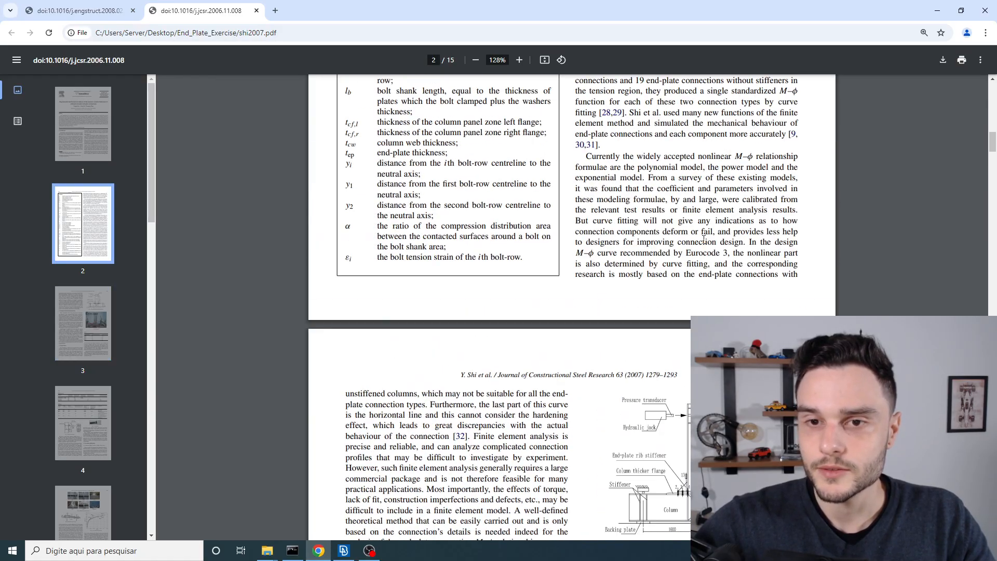
pyautogui.moveTo(349, 219); pyautogui.dragTo(721, 234)
# Return to page 3 of the shi2007 paper and examine the supports and loading jack in the Fig. 2 testing photo
pyautogui.scroll(-14, 674, 270)
pyautogui.scroll(-15, 650, 293)
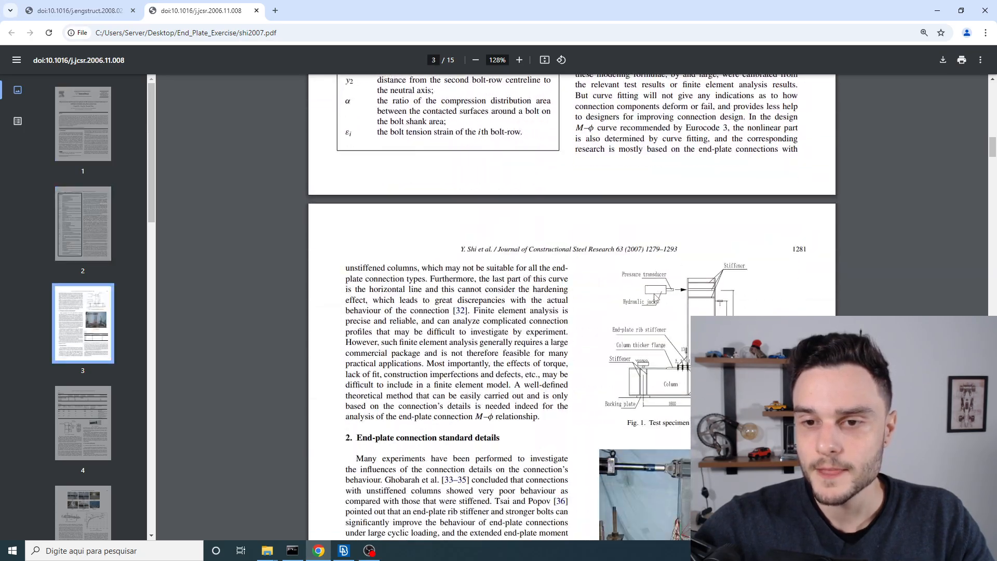
pyautogui.keyDown('ctrl'); pyautogui.scroll(4, 867, 282); pyautogui.keyUp('ctrl')
pyautogui.scroll(1, 867, 282)
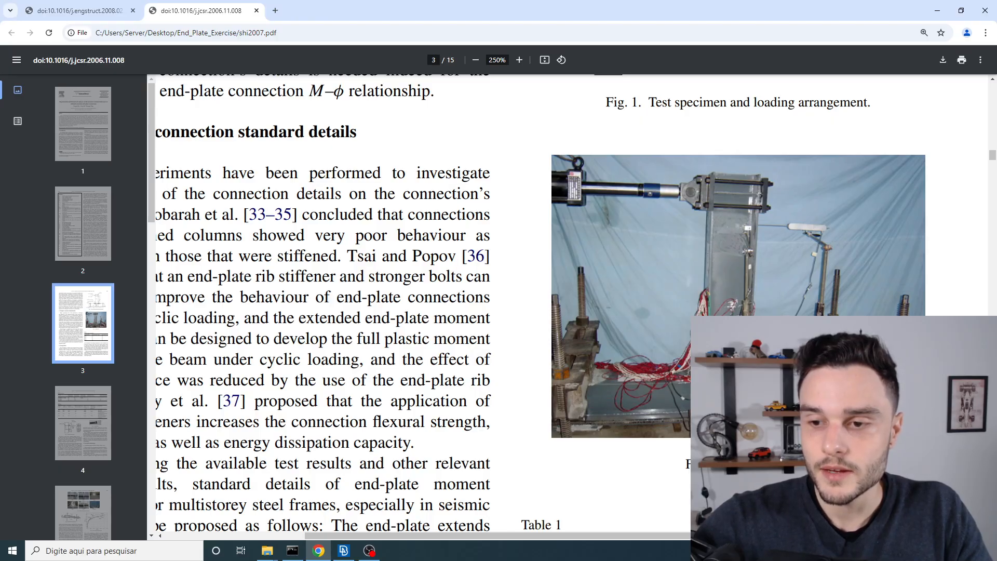
pyautogui.scroll(-2, 833, 217)
pyautogui.scroll(-1, 831, 219)
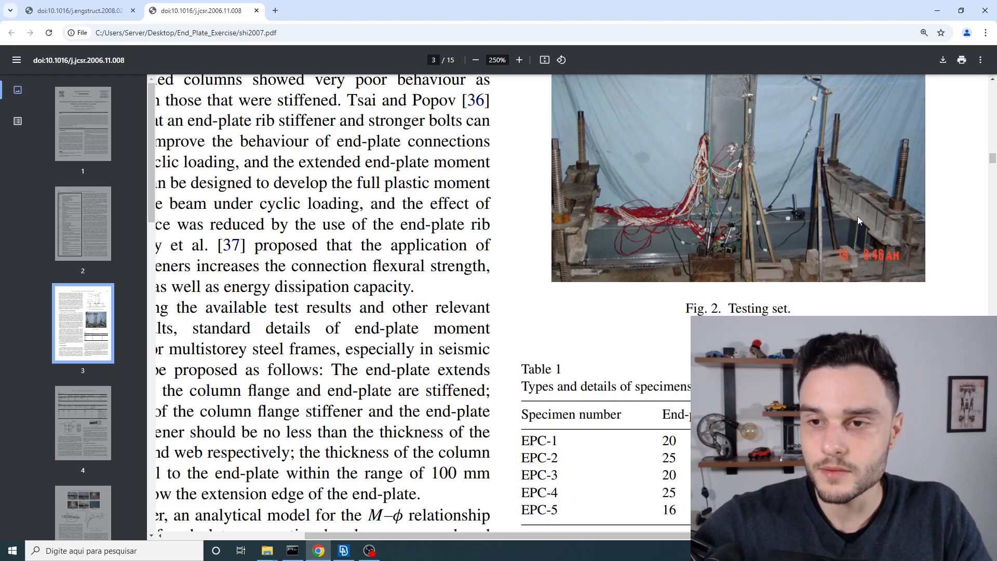
pyautogui.scroll(1, 857, 216)
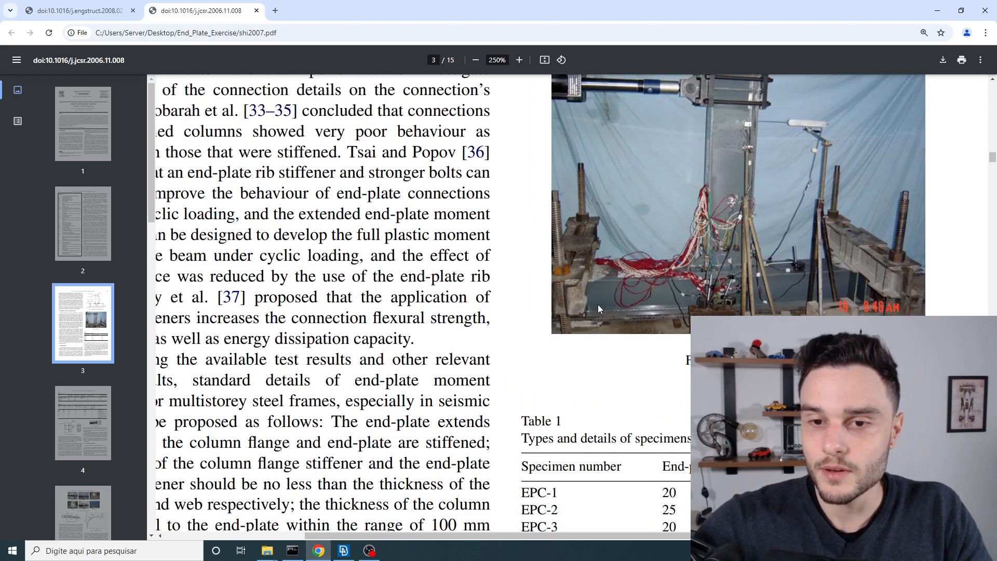
pyautogui.scroll(-1, 798, 293)
pyautogui.scroll(1, 789, 293)
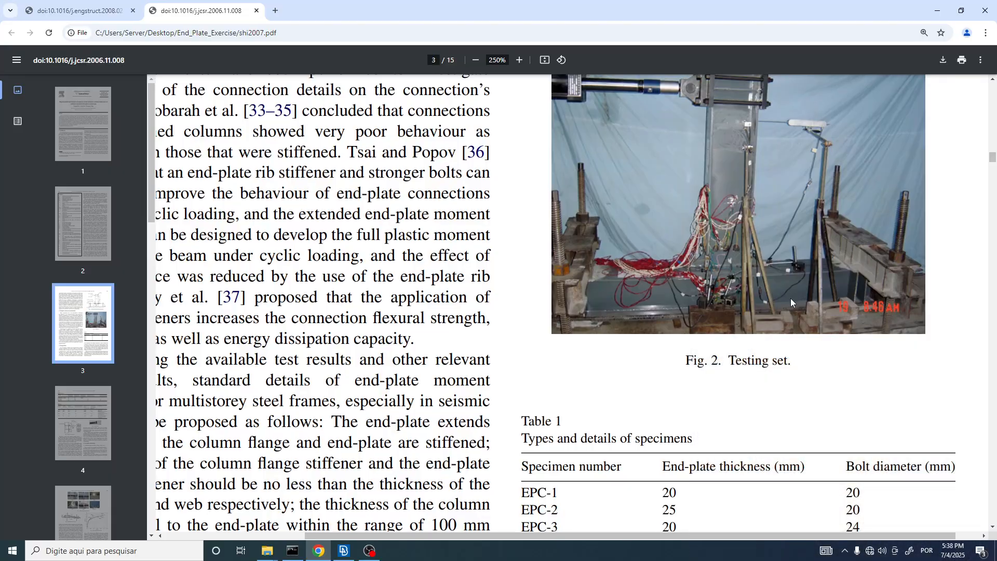
pyautogui.scroll(-1, 830, 264)
pyautogui.scroll(2, 843, 284)
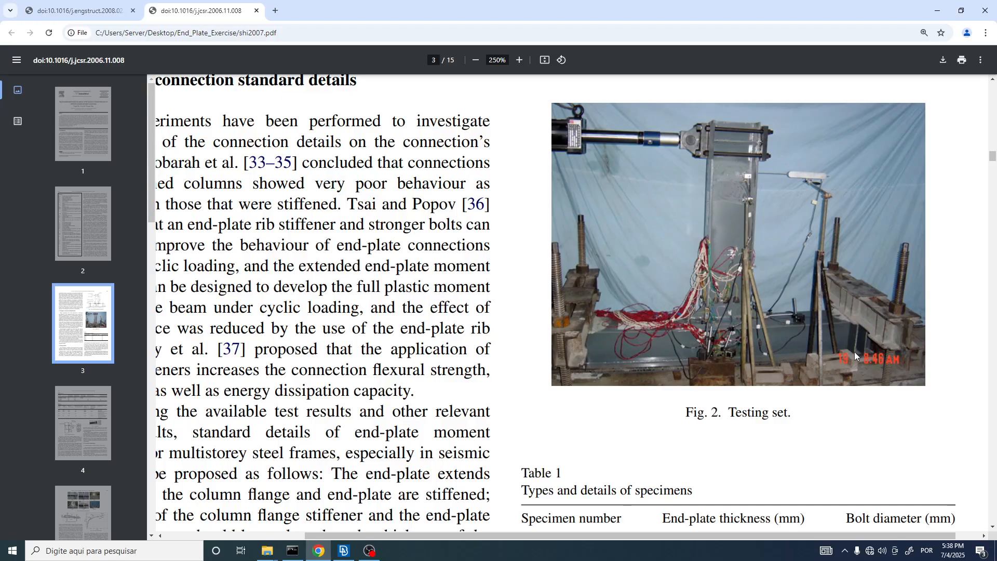
# Switch to ANSA and examine the stiffeners at the column's upper end up close
pyautogui.click(343, 550)
pyautogui.scroll(5, 434, 400)
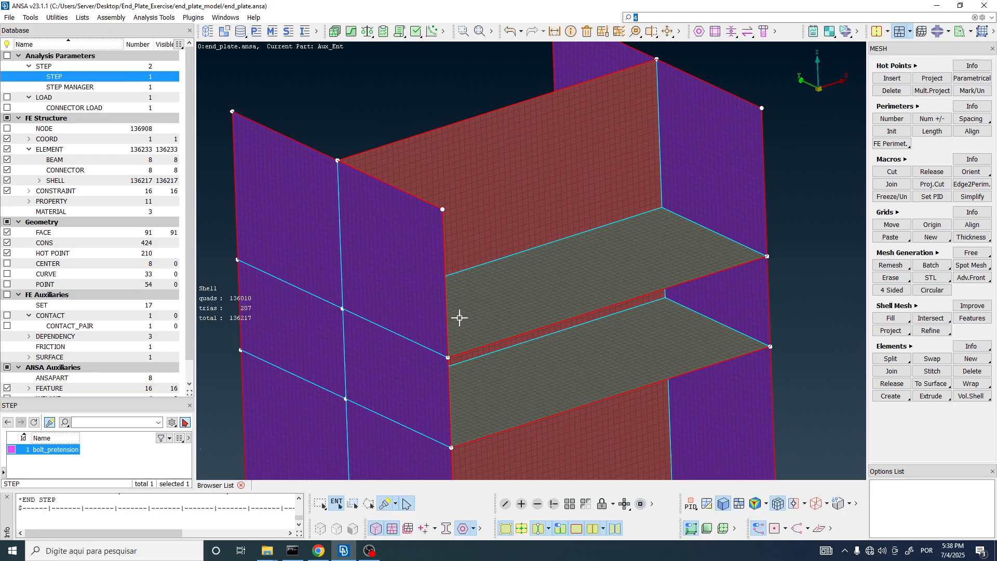
# Switch back to the shi2007 paper and examine the column supports and backing plate in the Fig. 1 loading arrangement
pyautogui.hotkey('alt', 'Tab')
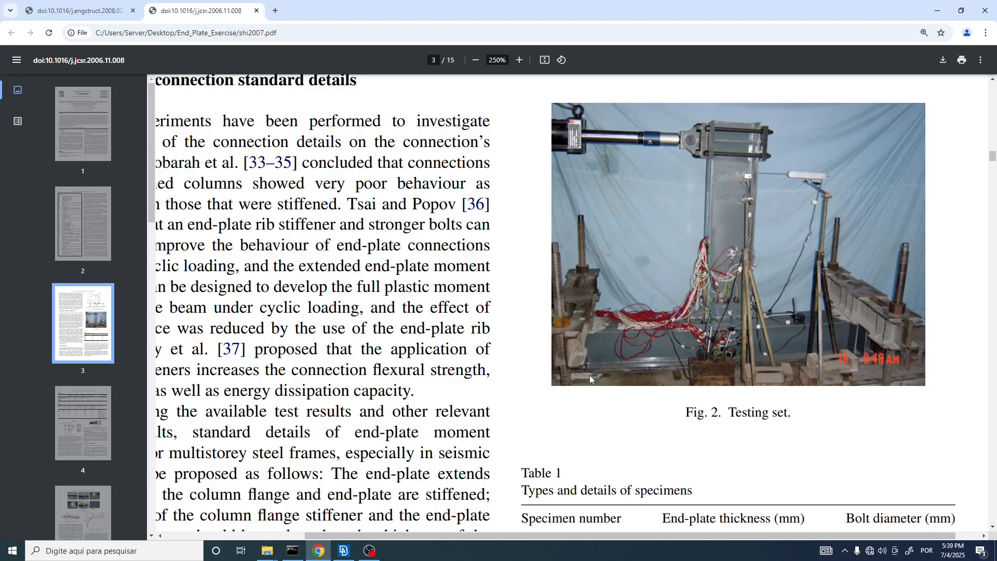
pyautogui.keyDown('ctrl'); pyautogui.scroll(-2, 581, 335); pyautogui.keyUp('ctrl')
pyautogui.scroll(3, 580, 335)
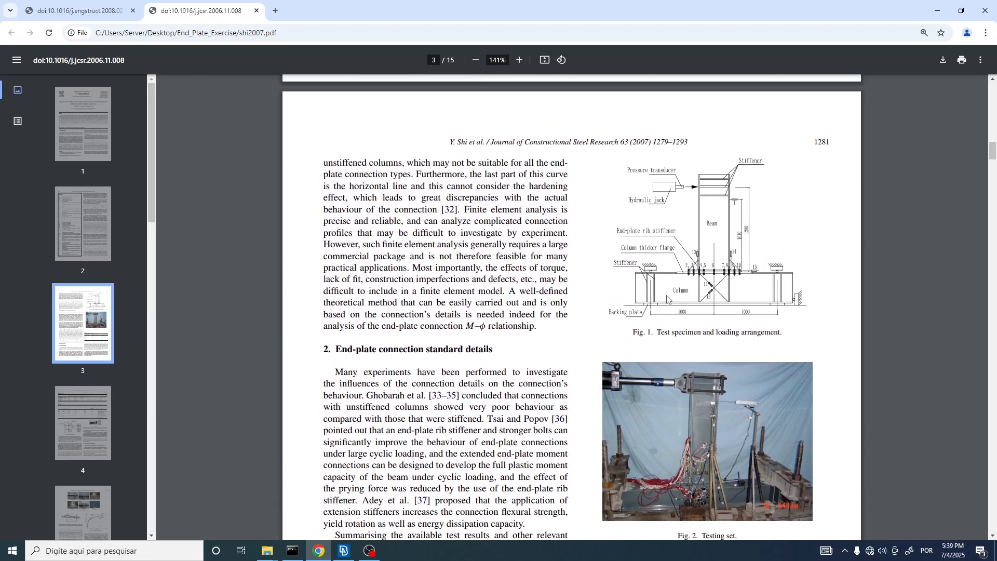
pyautogui.keyDown('ctrl'); pyautogui.scroll(3, 850, 297); pyautogui.keyUp('ctrl')
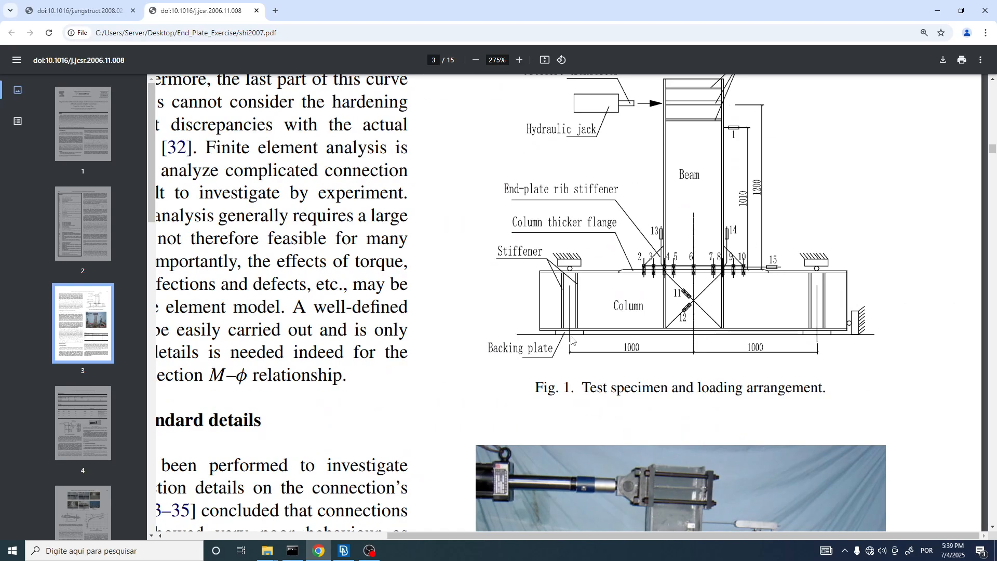
# Review the Fig. 1 loading arrangement and the Fig. 2 testing photo together on page 3 of the shi2007 paper
pyautogui.scroll(1, 623, 312)
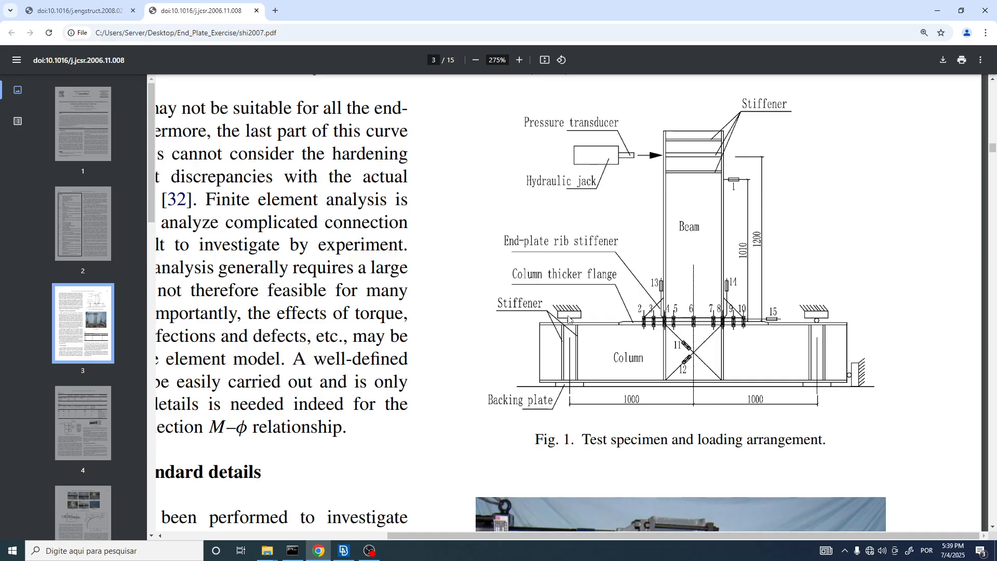
pyautogui.keyDown('ctrl'); pyautogui.scroll(-5, 593, 374); pyautogui.keyUp('ctrl')
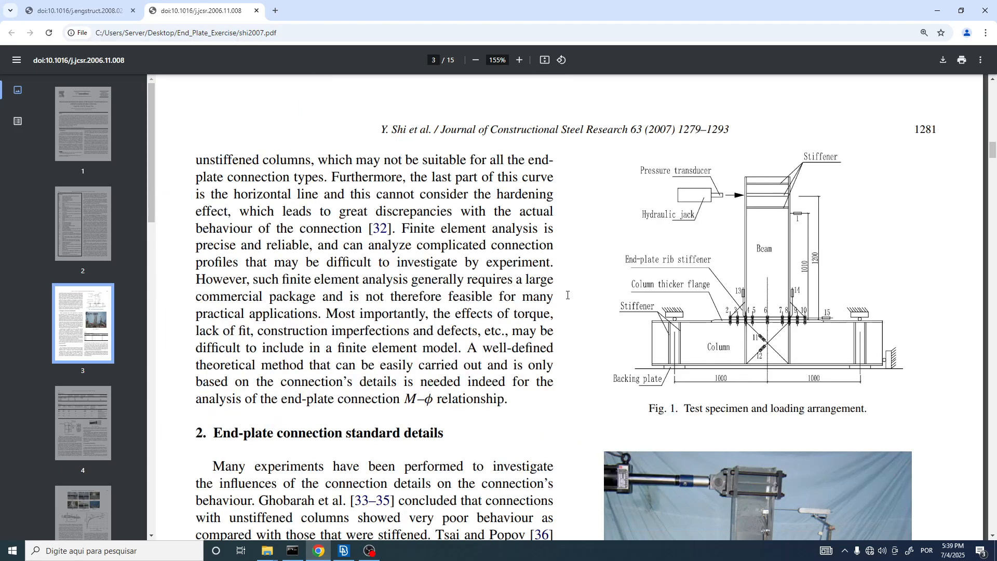
pyautogui.scroll(-3, 589, 353)
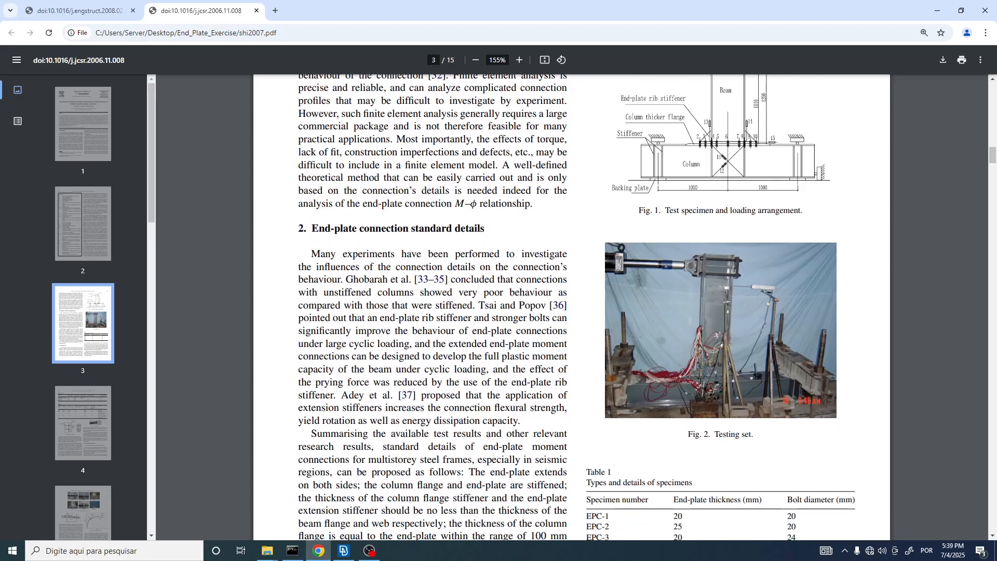
# Switch to ANSA and examine the flange and stiffener regions at the column's upper and lower ends
pyautogui.click(344, 551)
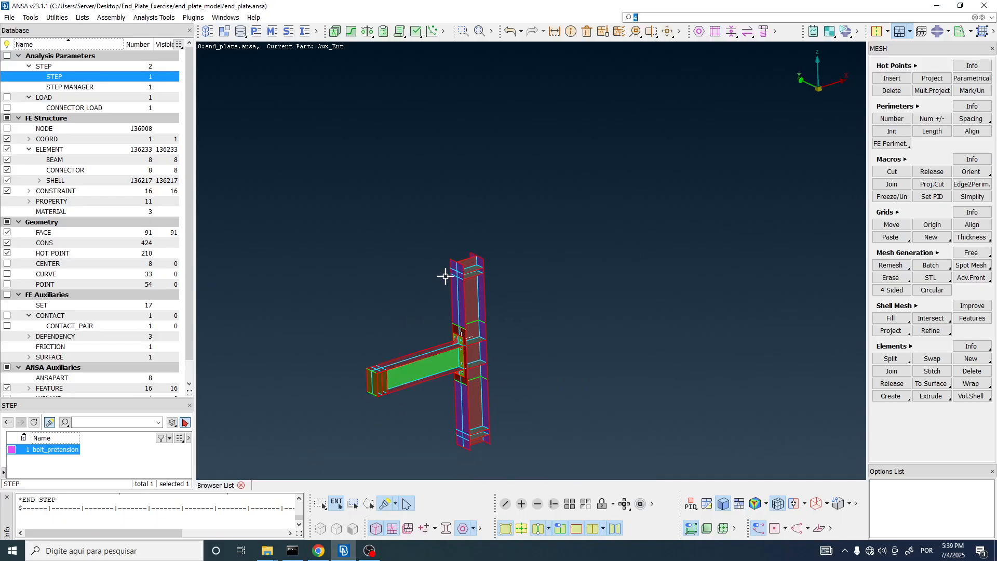
pyautogui.scroll(5, 446, 275)
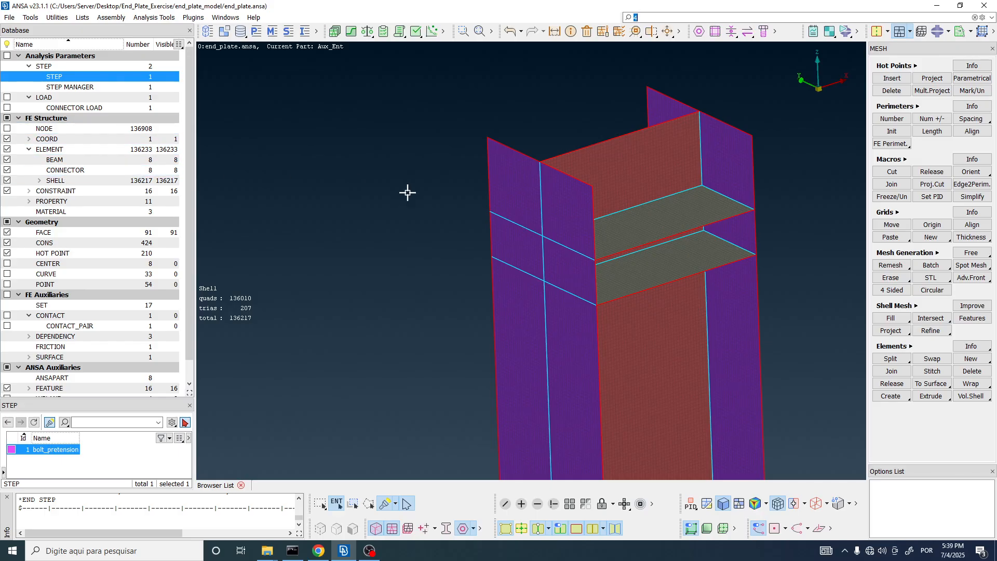
pyautogui.scroll(2, 542, 254)
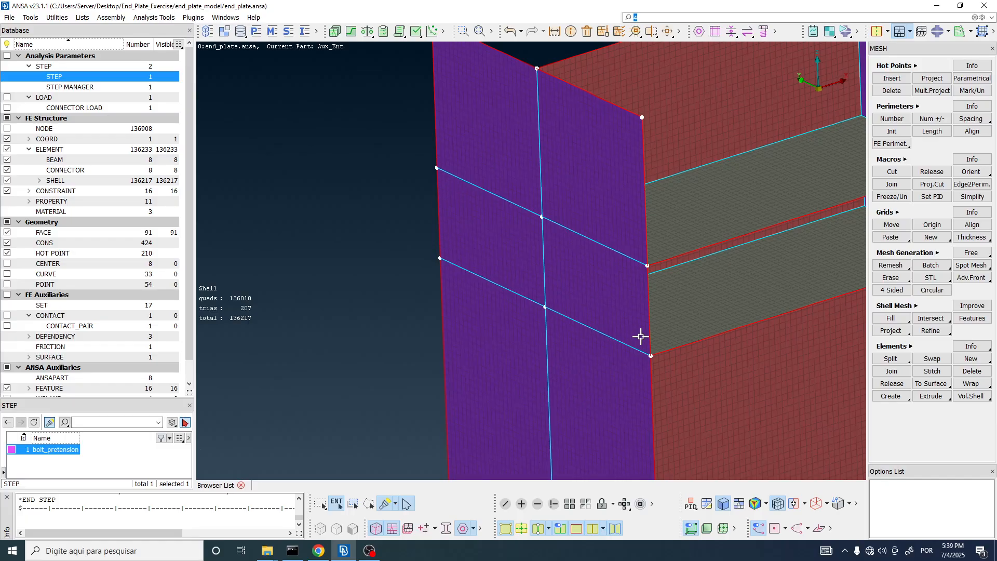
pyautogui.scroll(-2, 396, 233)
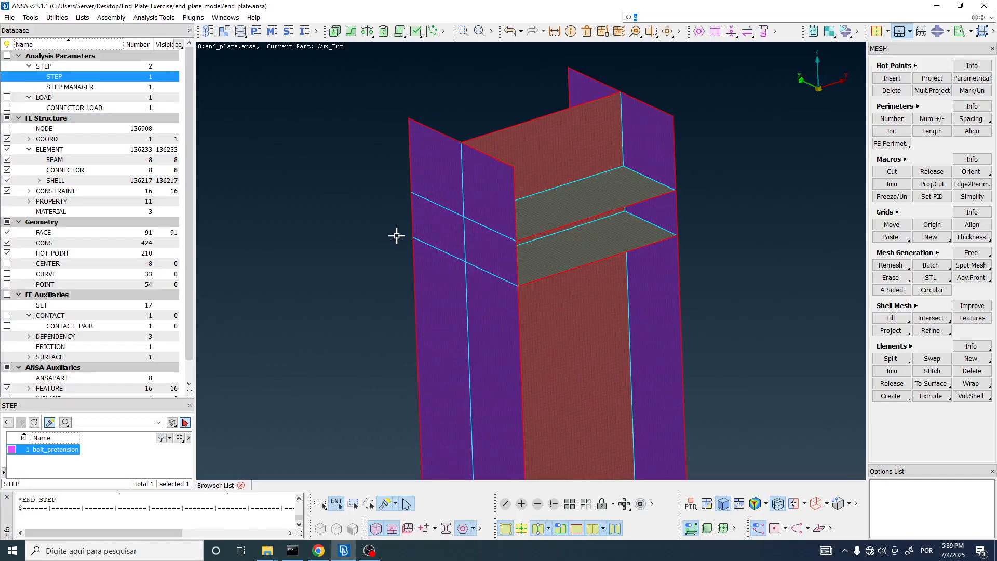
pyautogui.keyDown('ctrl'); pyautogui.moveTo(430, 224); pyautogui.dragTo(332, 208); pyautogui.keyUp('ctrl')
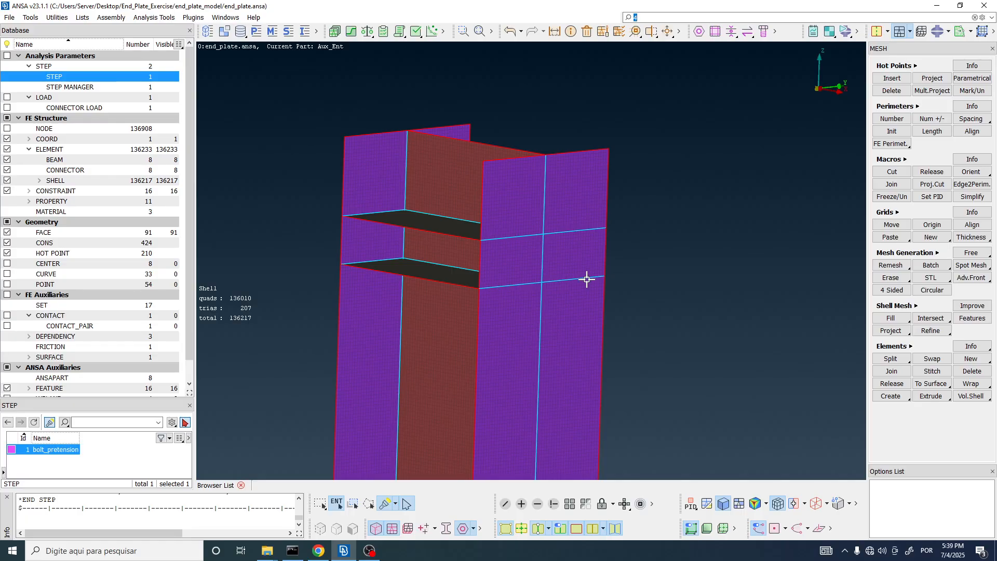
pyautogui.scroll(-2, 560, 166)
pyautogui.scroll(-2, 544, 190)
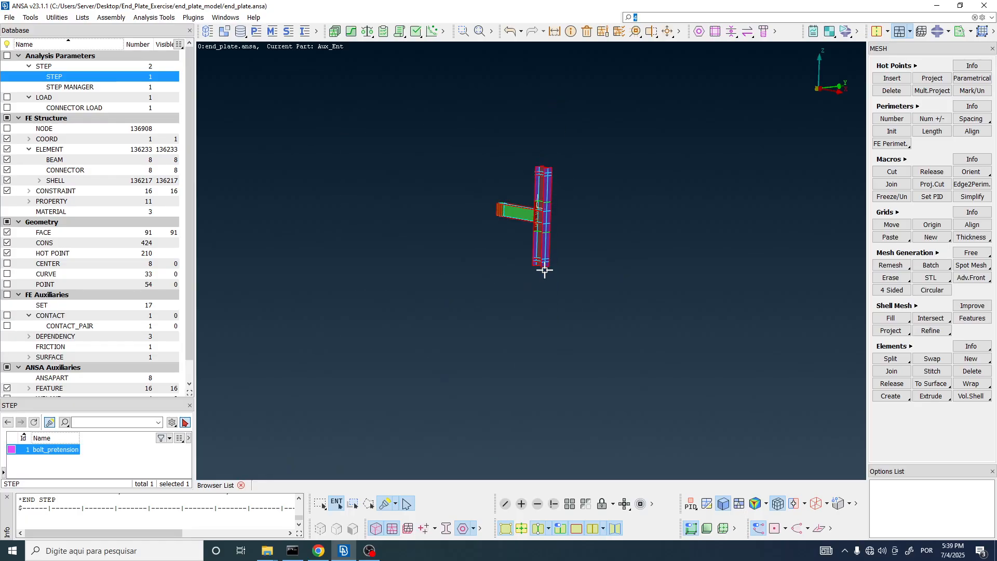
pyautogui.scroll(4, 544, 267)
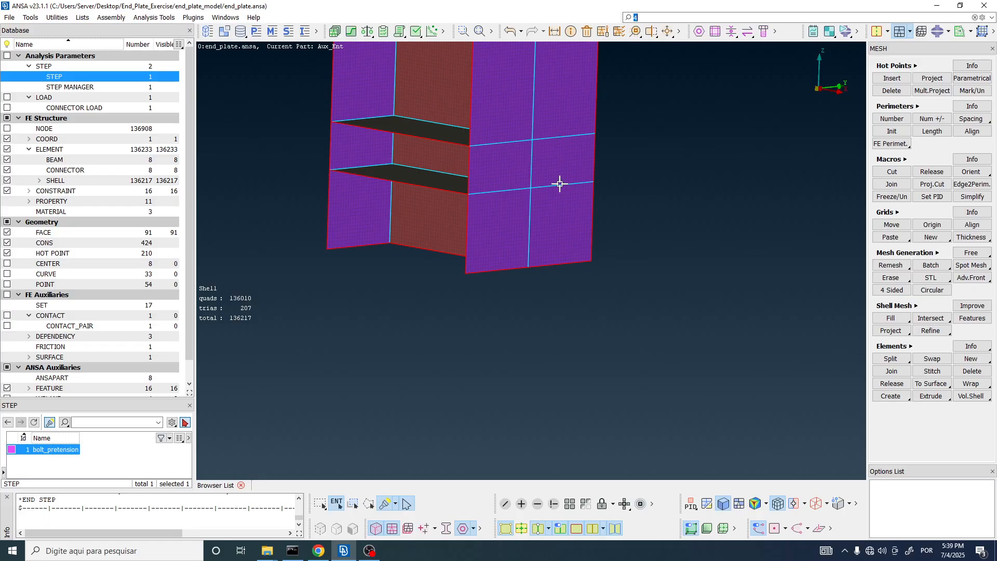
pyautogui.scroll(-5, 578, 287)
pyautogui.scroll(2, 580, 205)
pyautogui.keyDown('ctrl'); pyautogui.moveTo(580, 189); pyautogui.dragTo(665, 185); pyautogui.keyUp('ctrl')
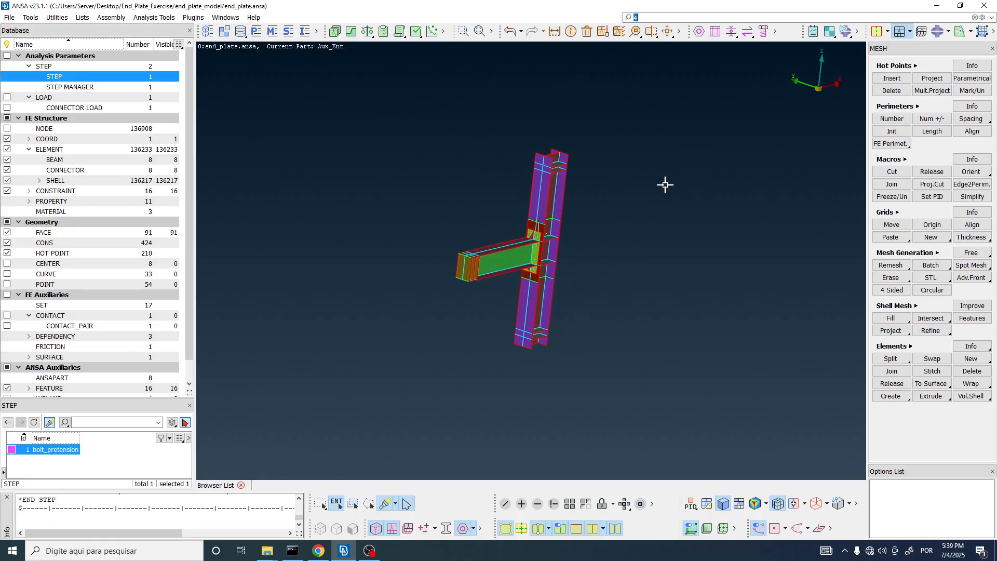
pyautogui.scroll(8, 665, 184)
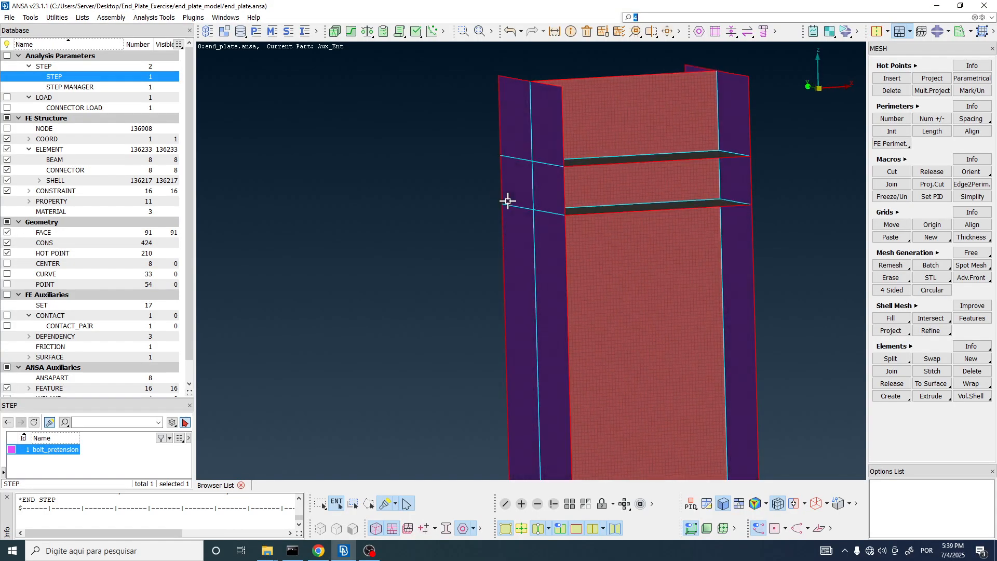
# Check the Fig. 2 testing photo in the shi2007 paper and compare it with the stiffened beam end and column end in ANSA
pyautogui.hotkey('alt', 'Tab')
pyautogui.scroll(-1, 746, 247)
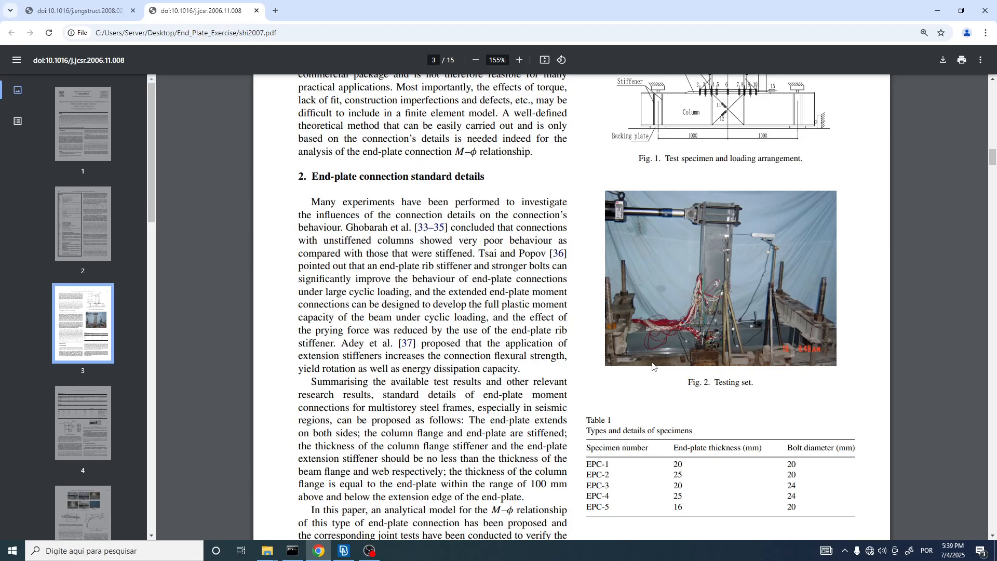
pyautogui.hotkey('alt', 'Tab')
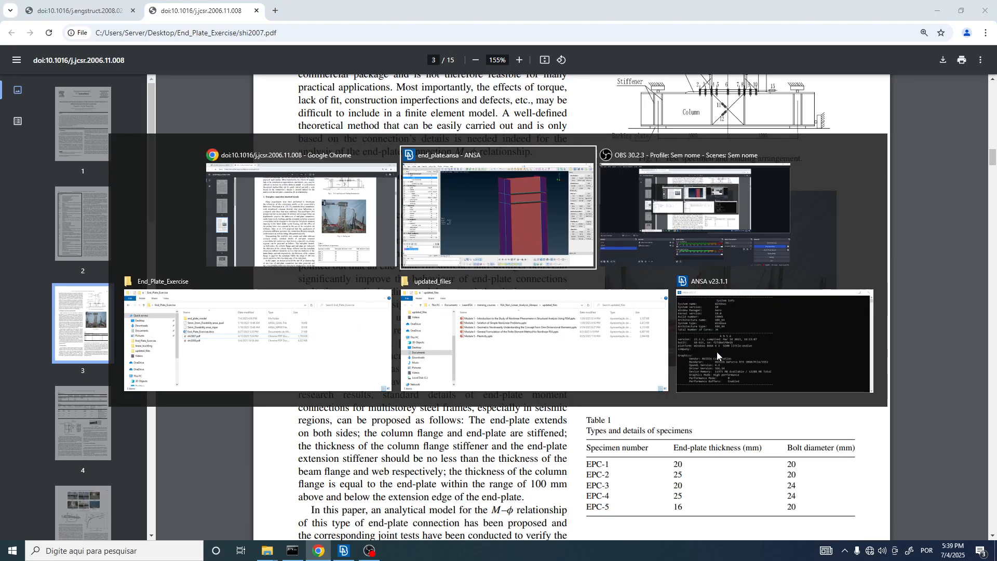
pyautogui.scroll(-5, 568, 327)
pyautogui.scroll(5, 453, 284)
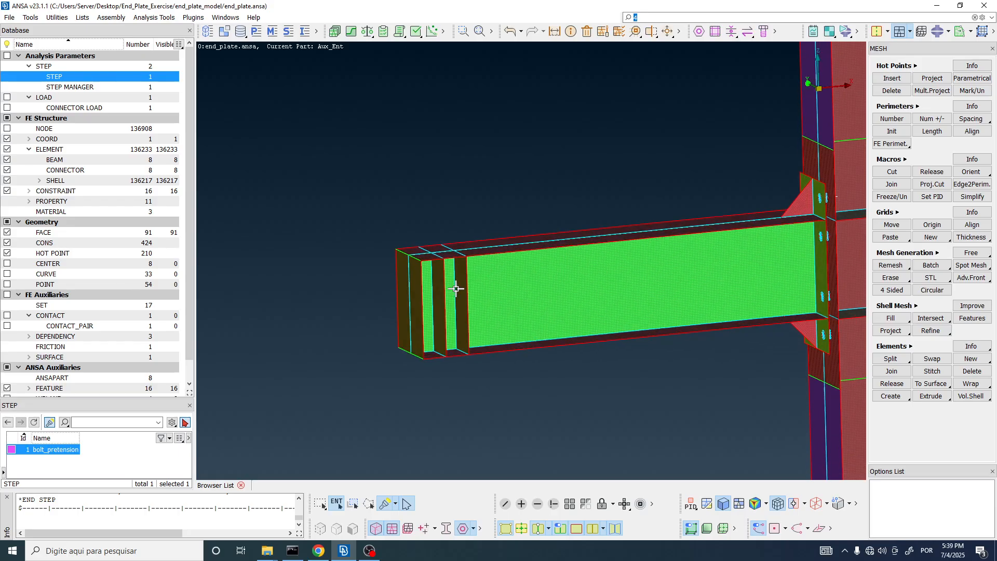
pyautogui.keyDown('ctrl'); pyautogui.moveTo(454, 288); pyautogui.dragTo(453, 290); pyautogui.keyUp('ctrl')
pyautogui.scroll(-5, 453, 290)
pyautogui.scroll(7, 506, 199)
pyautogui.moveTo(476, 197)
pyautogui.keyDown('ctrl'); pyautogui.mouseDown()
pyautogui.moveTo(476, 216)
pyautogui.moveTo(457, 174)
pyautogui.moveTo(396, 178)
pyautogui.moveTo(482, 192)
pyautogui.moveTo(490, 205)
pyautogui.mouseUp(); pyautogui.keyUp('ctrl')
# Switch back to the shi2007 paper and compare the column supports in Fig. 1 with the Fig. 2 photo
pyautogui.hotkey('alt', 'Tab')
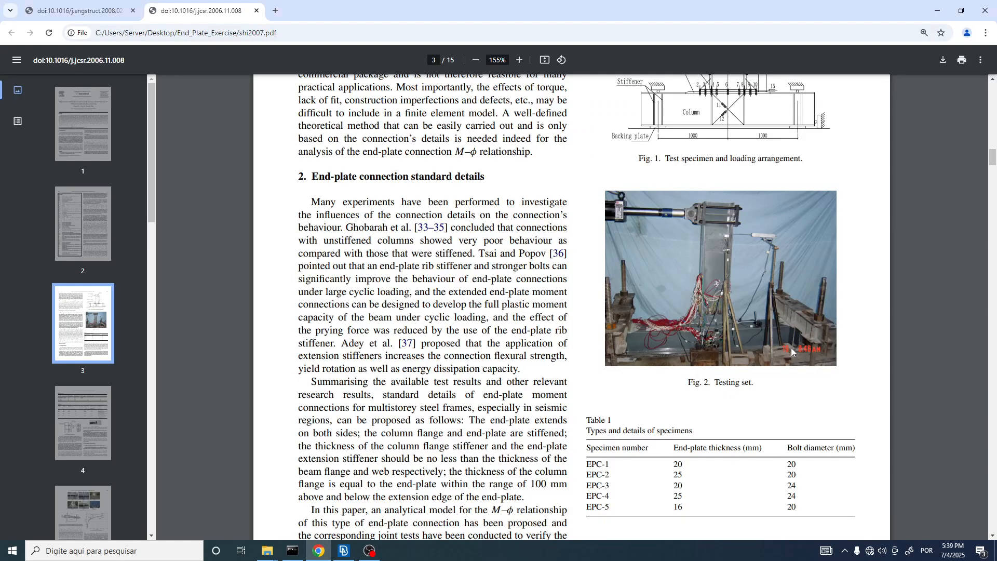
pyautogui.scroll(3, 792, 348)
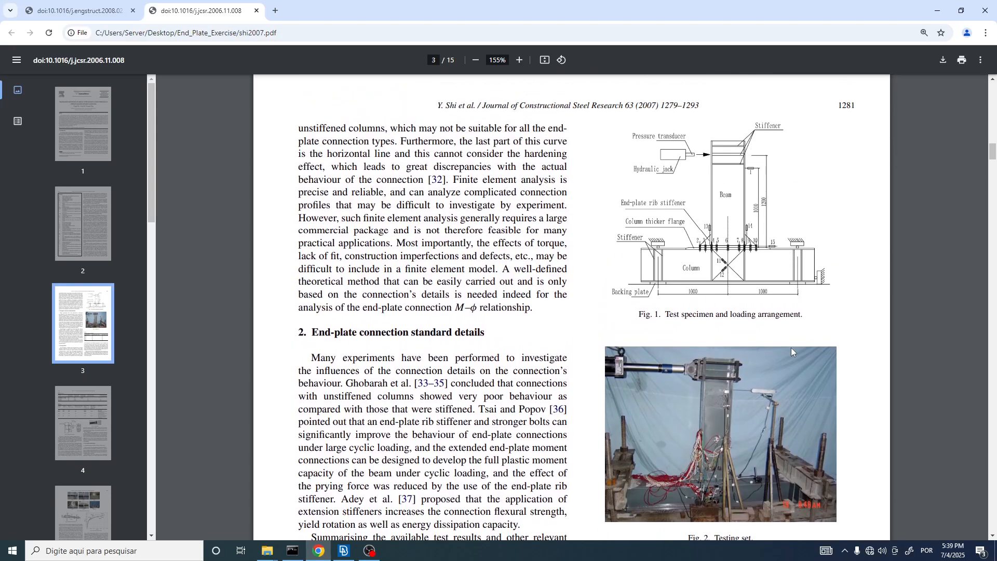
pyautogui.scroll(-3, 790, 348)
# Switch to ANSA and examine the flange areas between the two stiffeners at the column's upper end from both sides
pyautogui.hotkey('alt', 'Tab')
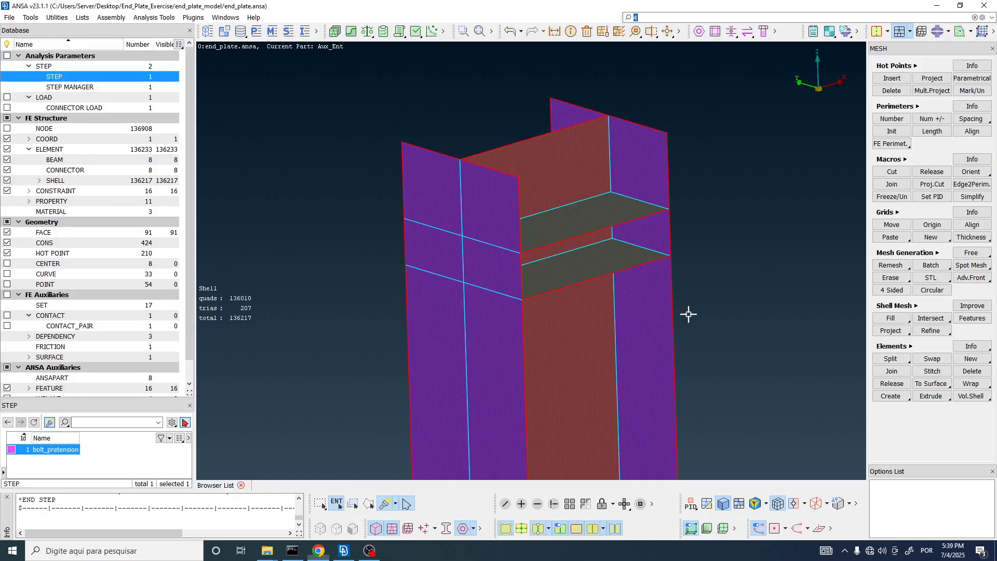
pyautogui.scroll(-5, 516, 175)
pyautogui.scroll(5, 510, 184)
pyautogui.moveTo(525, 238)
pyautogui.keyDown('ctrl'); pyautogui.mouseDown()
pyautogui.moveTo(510, 195)
pyautogui.moveTo(499, 208)
pyautogui.moveTo(528, 239)
pyautogui.mouseUp(); pyautogui.keyUp('ctrl')
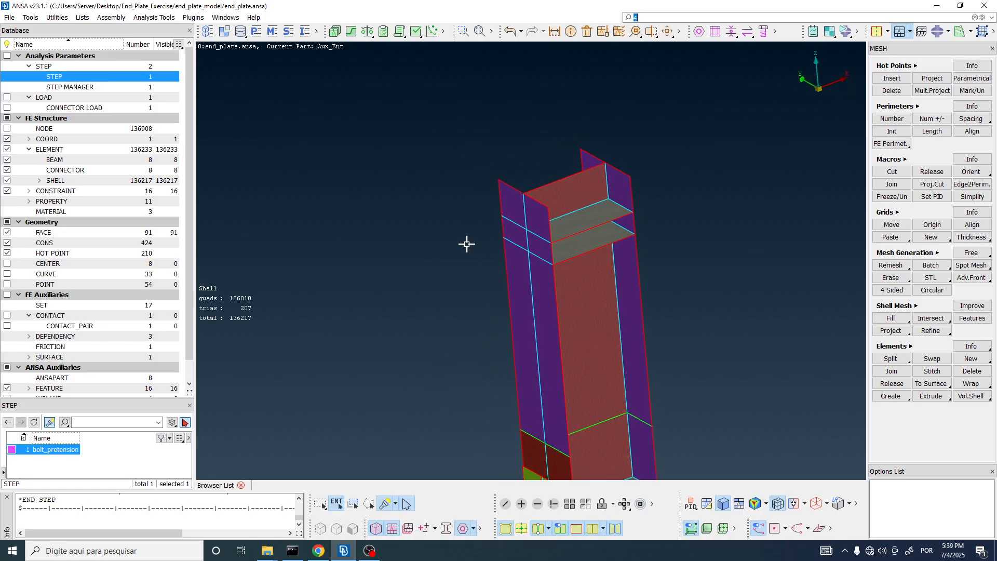
pyautogui.scroll(2, 506, 227)
pyautogui.keyDown('ctrl'); pyautogui.moveTo(741, 185); pyautogui.dragTo(734, 220); pyautogui.keyUp('ctrl')
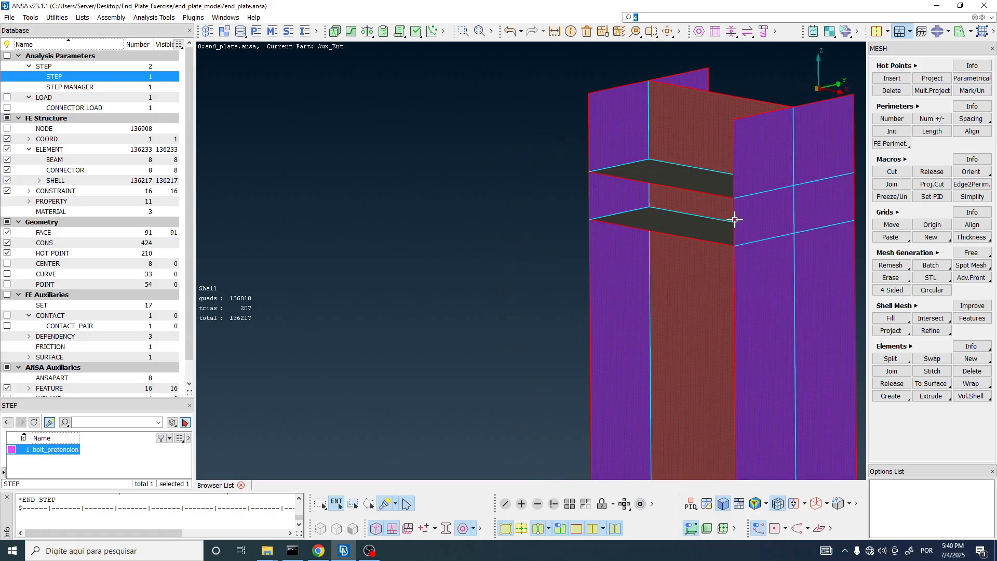
pyautogui.keyDown('ctrl'); pyautogui.moveTo(854, 178); pyautogui.dragTo(767, 238); pyautogui.keyUp('ctrl')
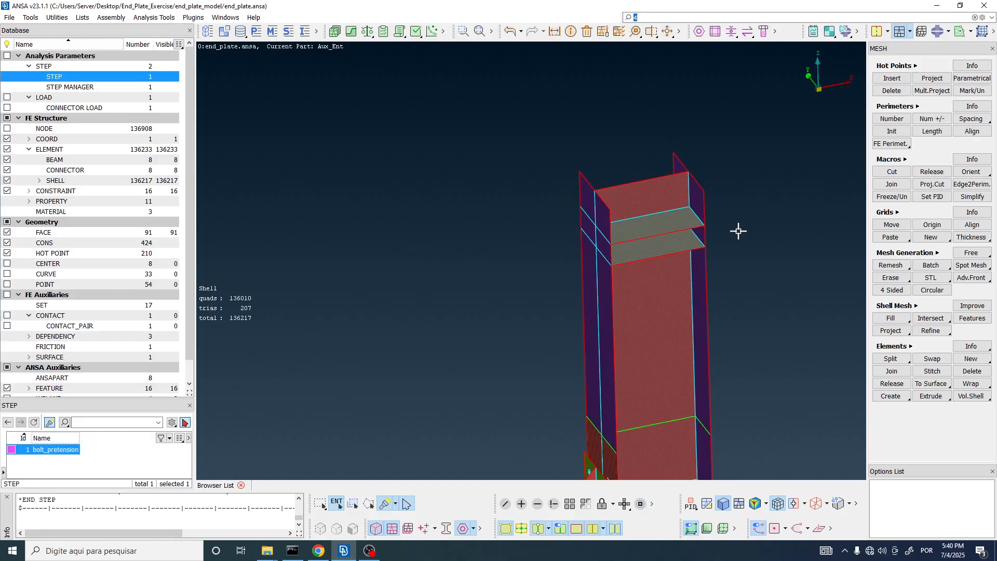
pyautogui.scroll(8, 632, 241)
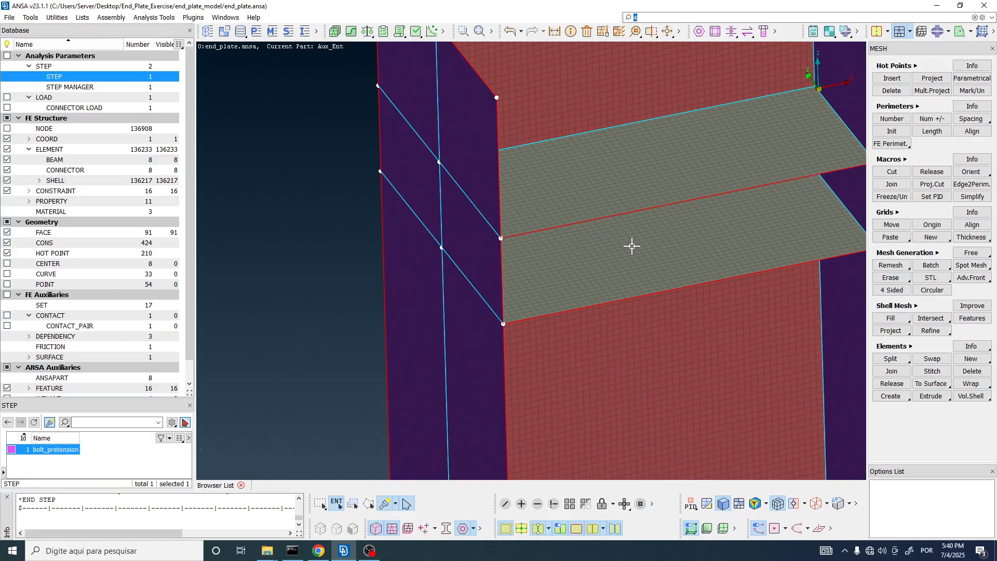
pyautogui.keyDown('ctrl'); pyautogui.moveTo(595, 172); pyautogui.dragTo(681, 174); pyautogui.keyUp('ctrl')
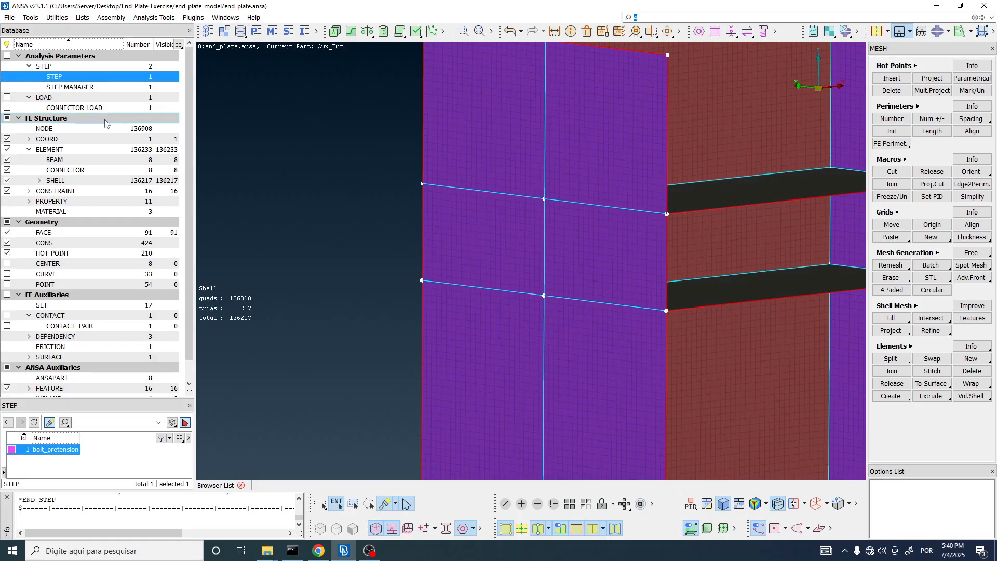
# Select the shell elements of both column flanges between the two upper stiffeners, using Macro Area selection
pyautogui.click(56, 181)
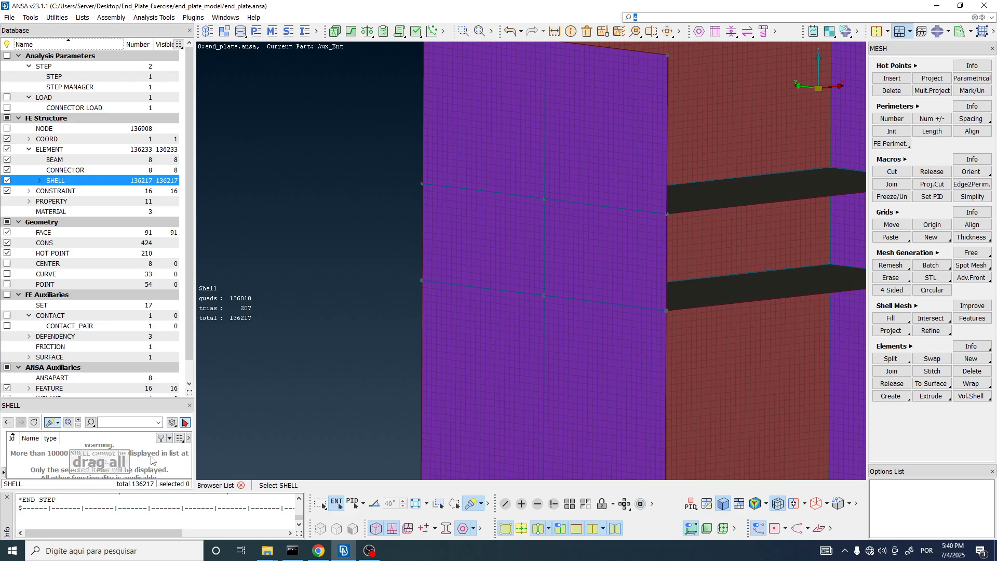
pyautogui.click(362, 503)
pyautogui.click(379, 466)
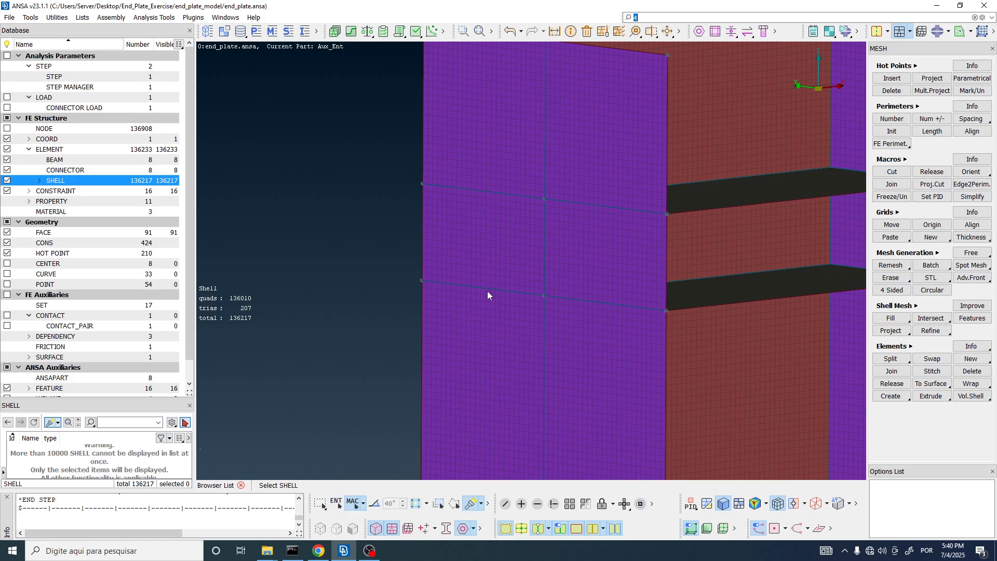
pyautogui.click(487, 238)
pyautogui.click(590, 240)
pyautogui.scroll(-4, 407, 258)
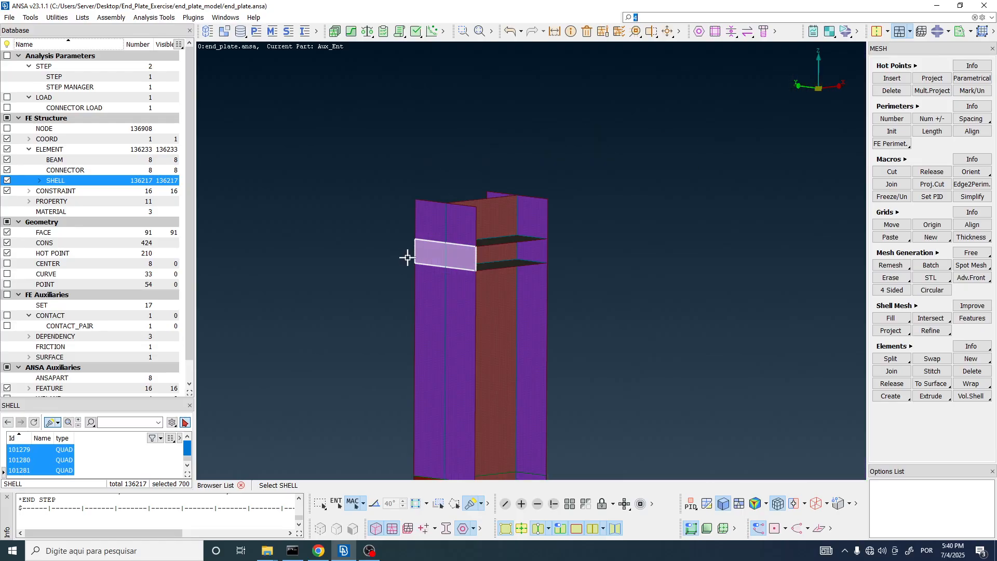
pyautogui.scroll(2, 407, 258)
pyautogui.keyDown('ctrl'); pyautogui.moveTo(407, 258); pyautogui.dragTo(344, 248); pyautogui.keyUp('ctrl')
pyautogui.click(518, 237)
pyautogui.click(583, 229)
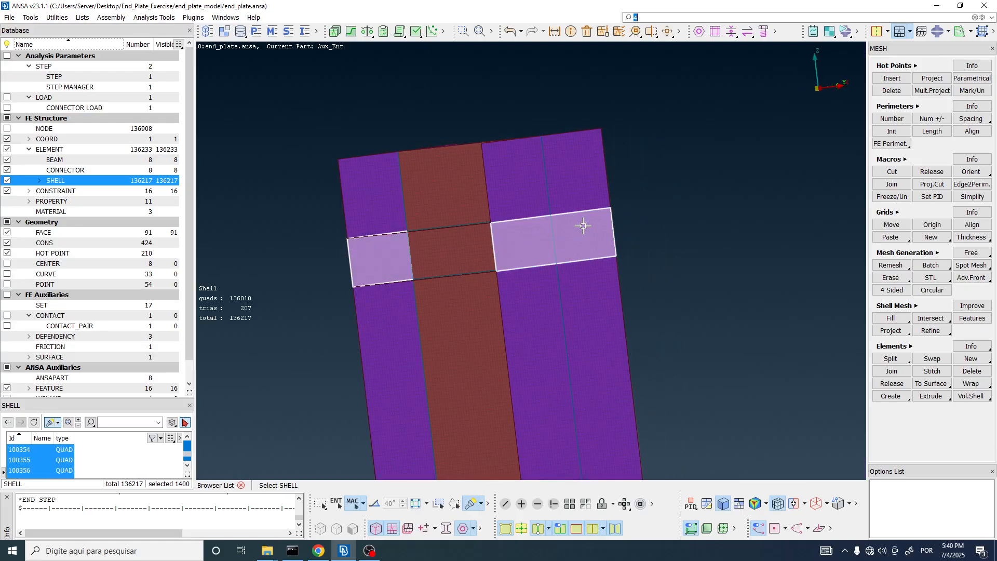
pyautogui.scroll(-2, 584, 228)
pyautogui.keyDown('ctrl'); pyautogui.moveTo(583, 229); pyautogui.dragTo(638, 263); pyautogui.keyUp('ctrl')
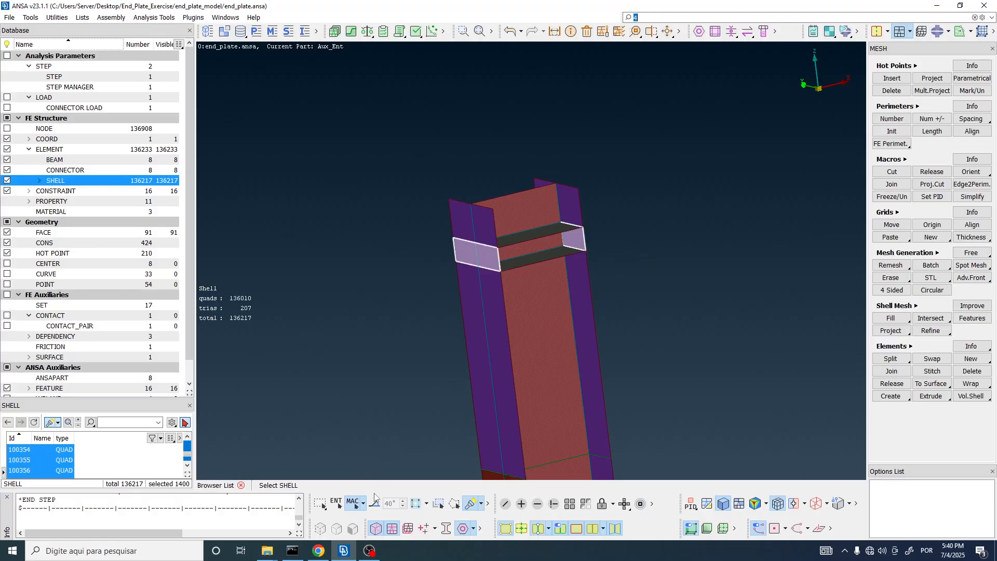
# Clear the flange selection by listing all elements, and return to the SHELL list
pyautogui.click(363, 504)
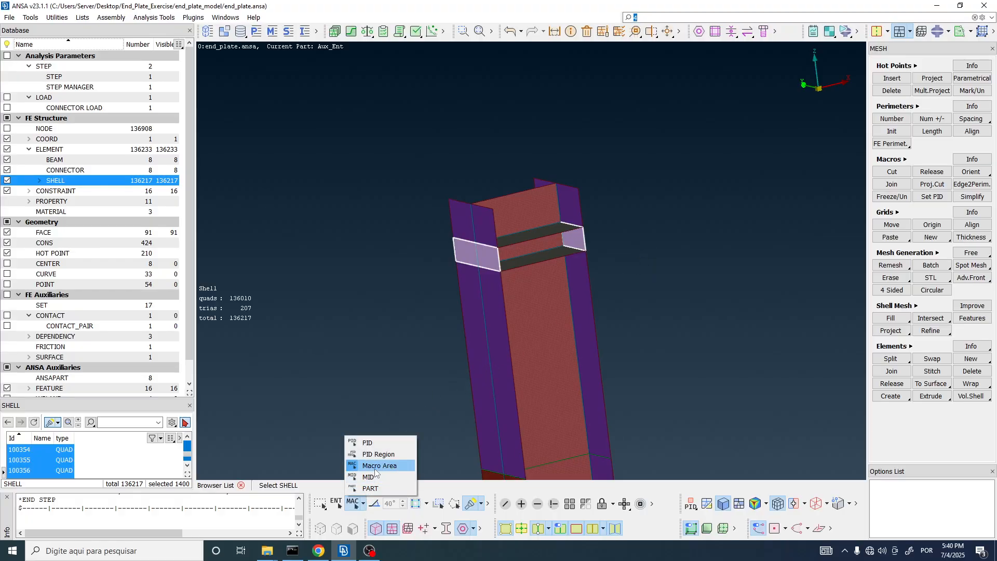
pyautogui.click(382, 271)
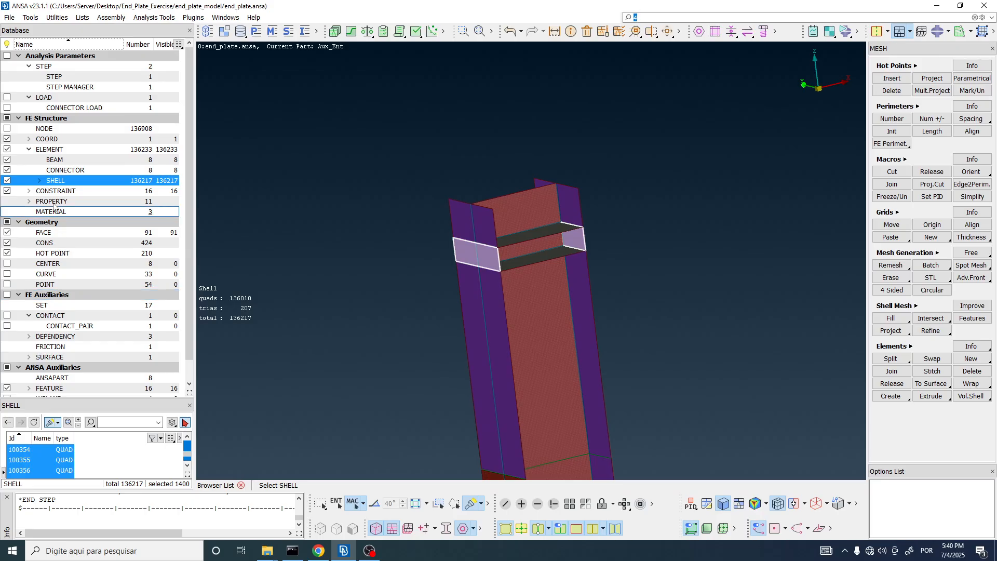
pyautogui.click(49, 150)
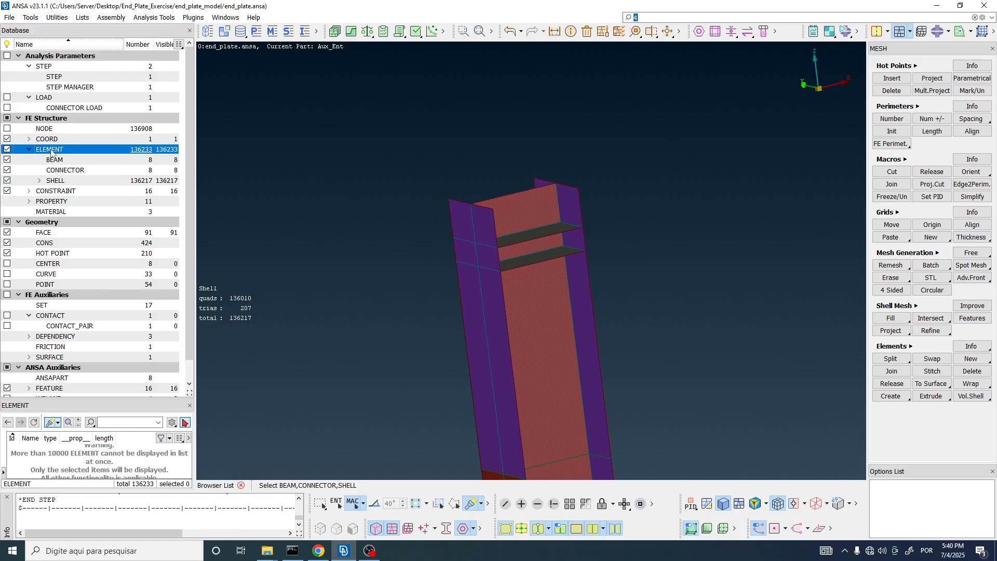
pyautogui.click(60, 181)
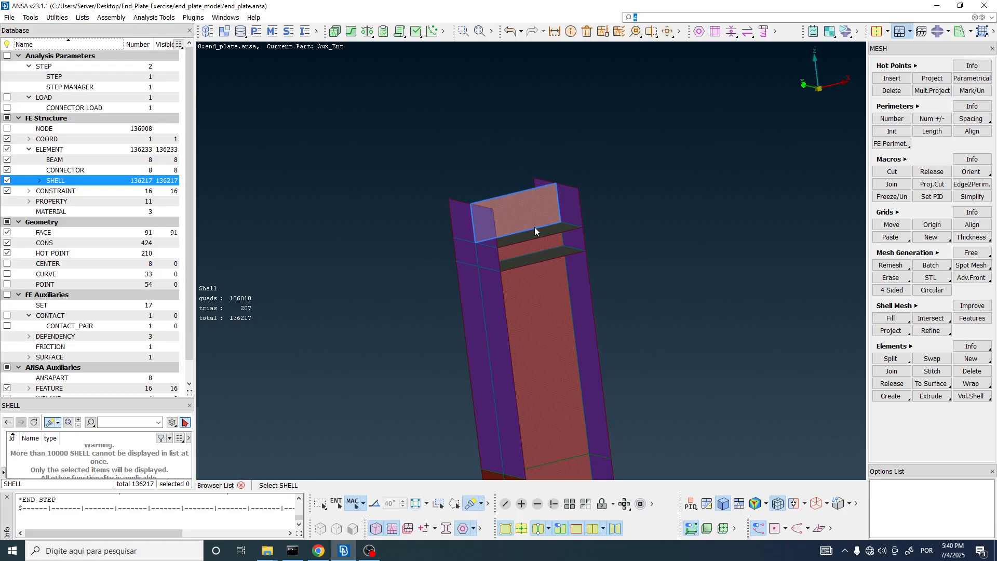
# Examine the shell mesh around the end-plate bolt holes and the surrounding beam-to-column connection
pyautogui.scroll(-3, 525, 134)
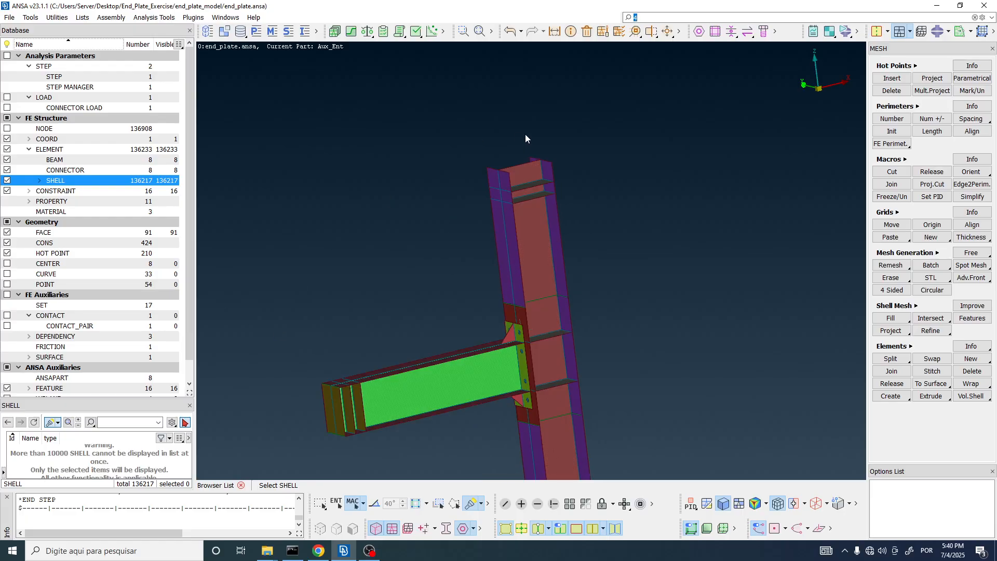
pyautogui.scroll(10, 524, 334)
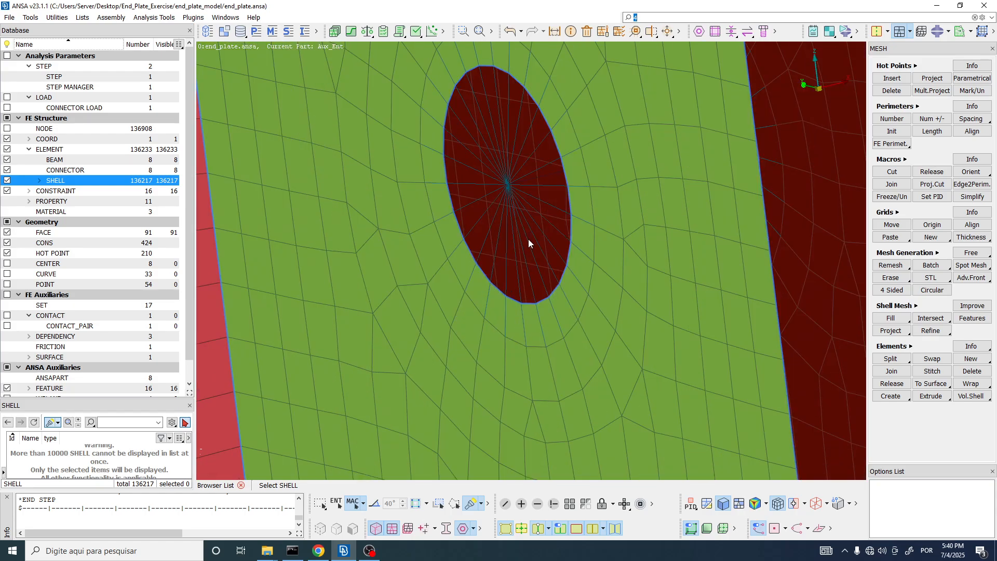
pyautogui.scroll(-10, 506, 352)
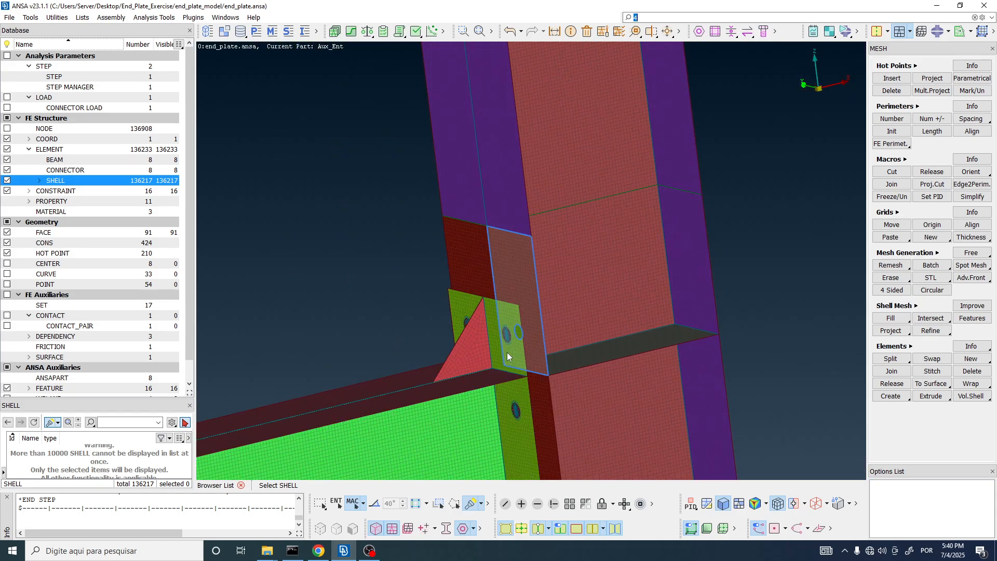
# Select both shell areas between the two upper stiffeners on the beam-side column flange, using Macro Area selection
pyautogui.scroll(5, 493, 198)
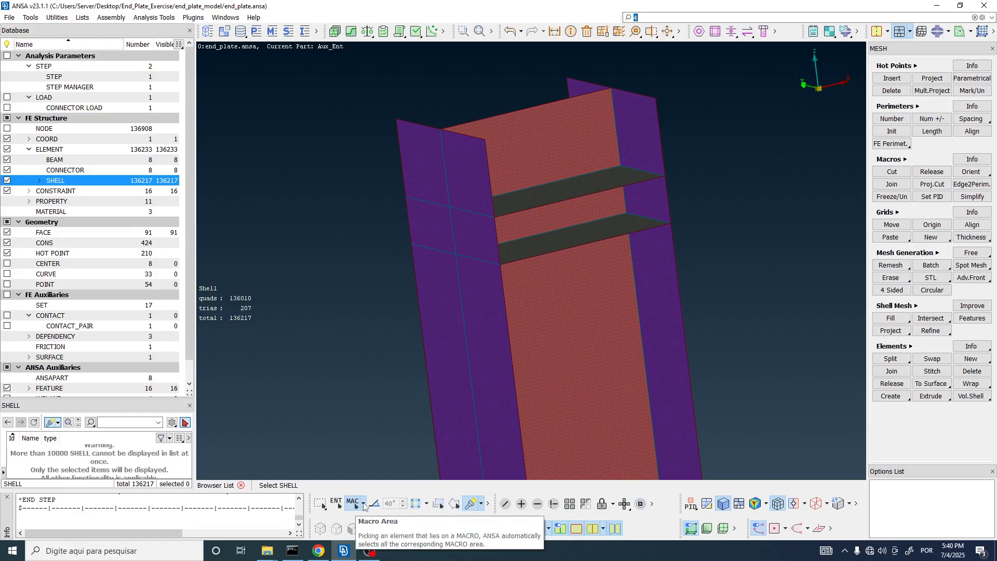
pyautogui.click(364, 504)
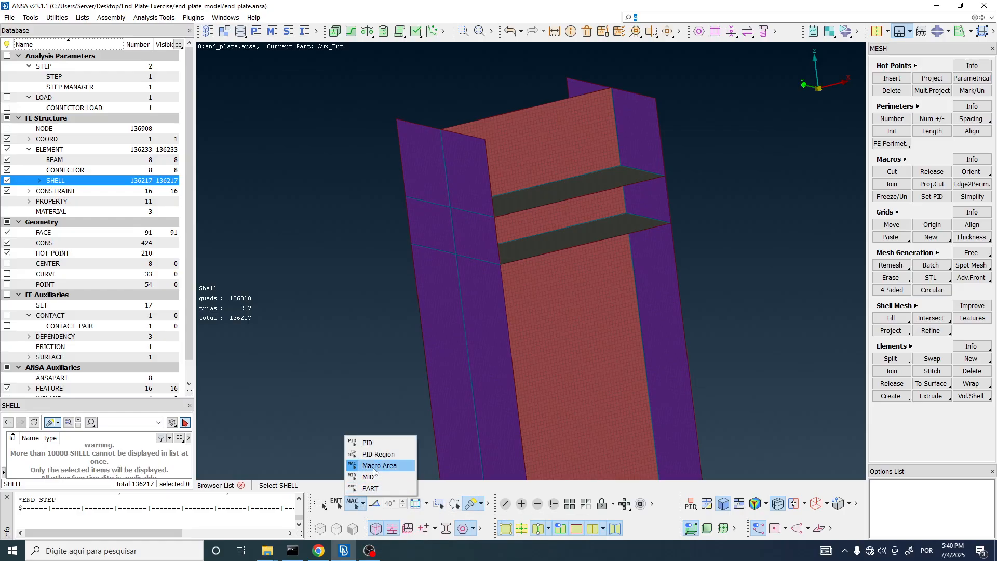
pyautogui.click(374, 466)
pyautogui.scroll(-2, 423, 293)
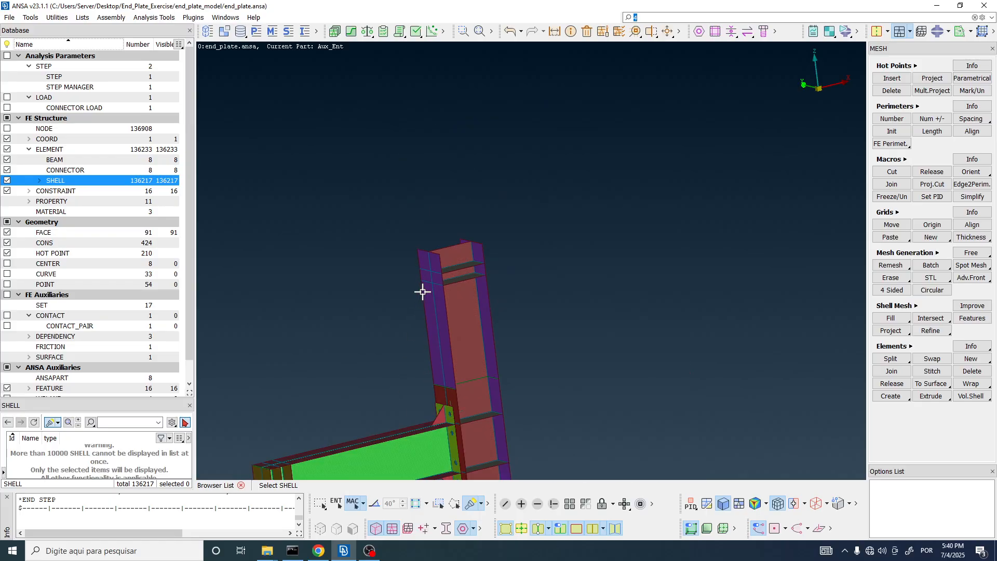
pyautogui.scroll(1, 365, 333)
pyautogui.scroll(3, 489, 230)
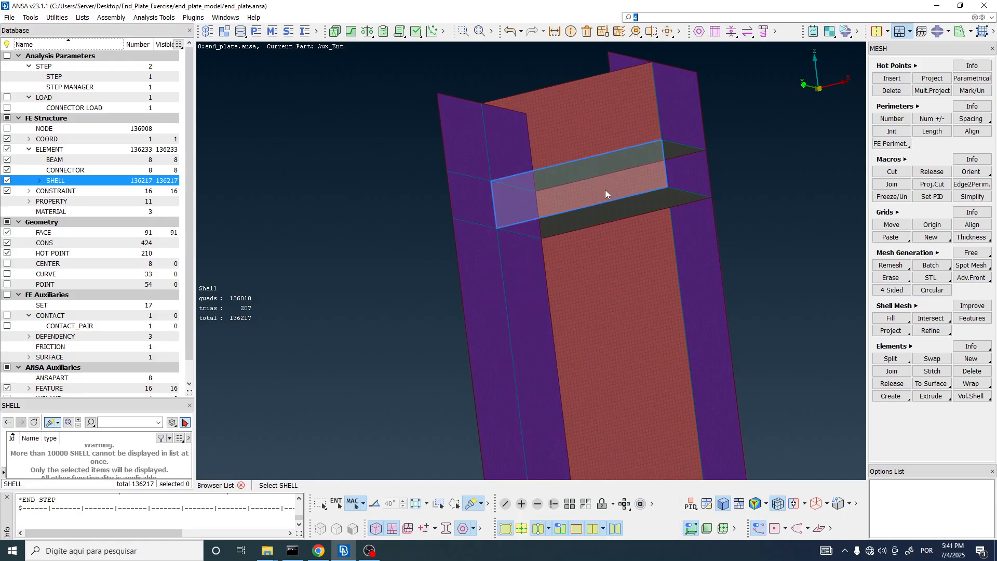
pyautogui.scroll(-3, 584, 117)
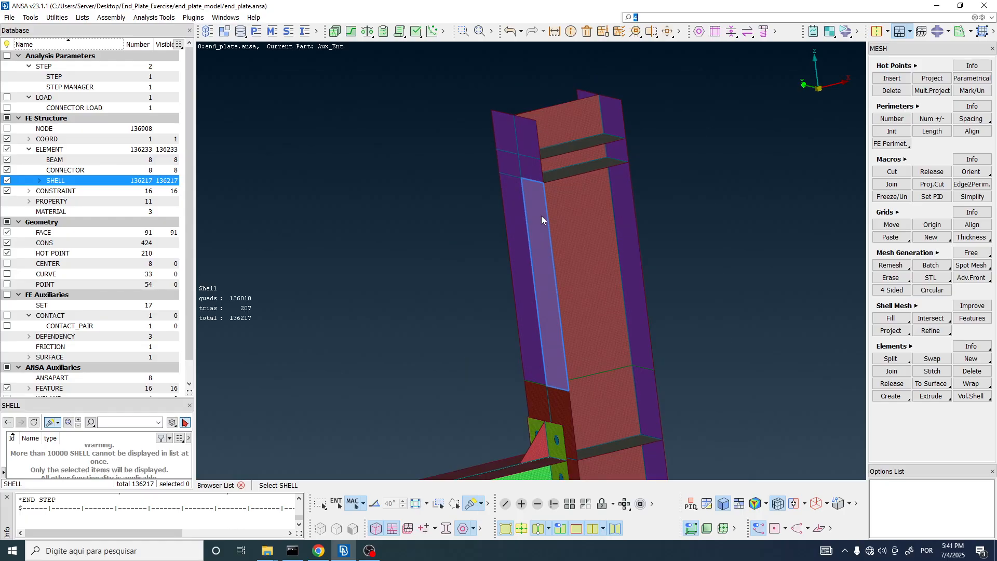
pyautogui.scroll(-3, 541, 216)
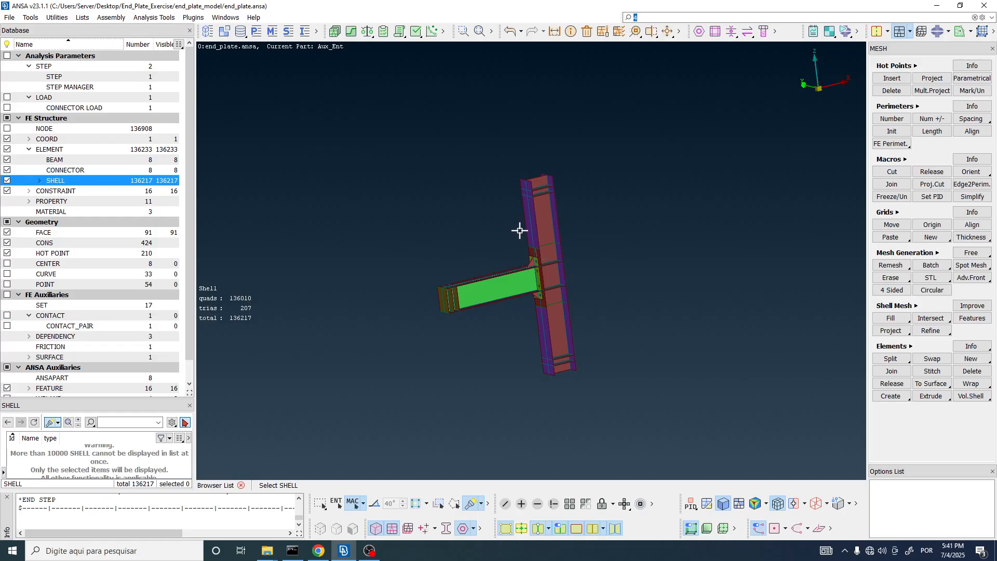
pyautogui.scroll(10, 524, 200)
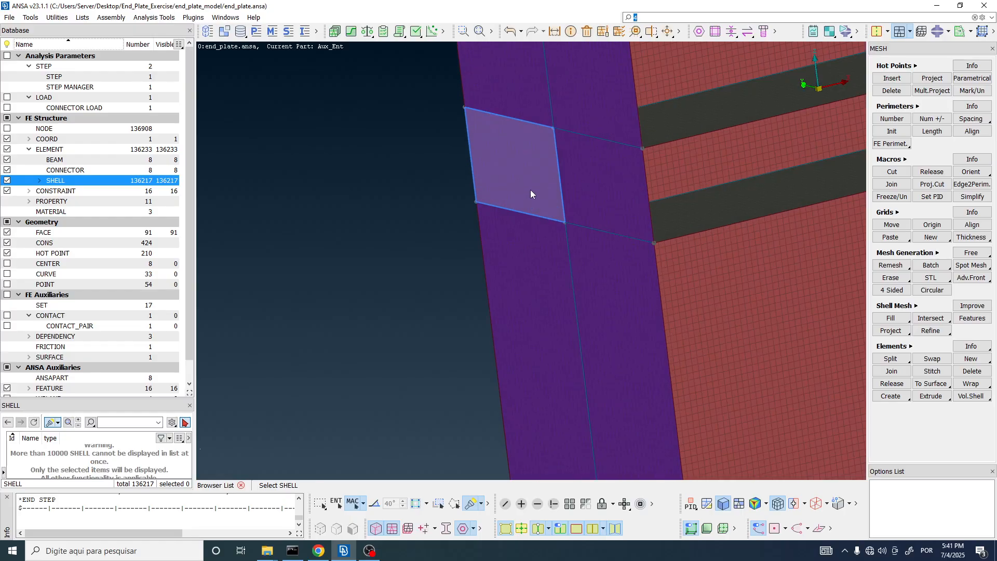
pyautogui.click(592, 195)
pyautogui.click(531, 178)
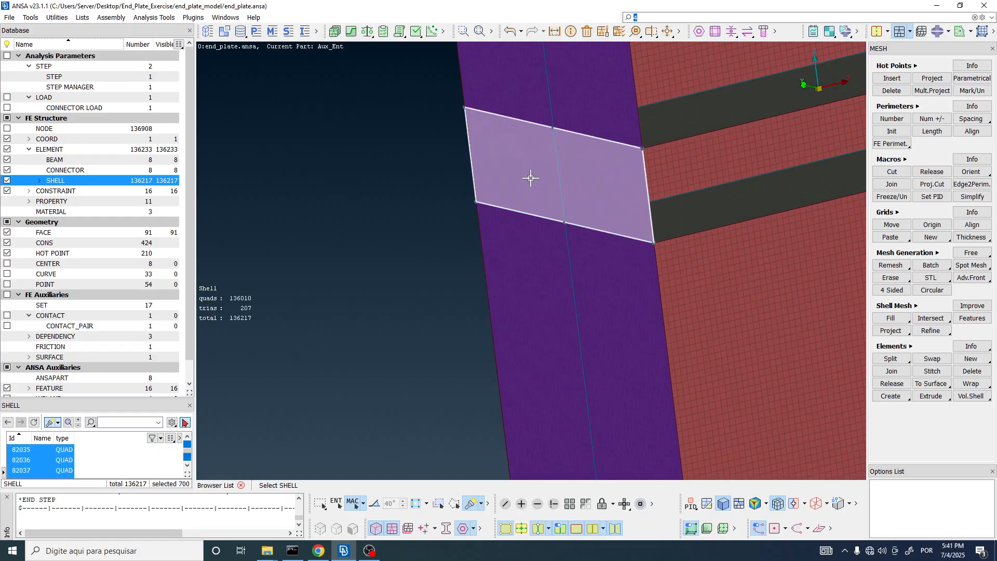
# Add the two matching areas on the opposite column flange to the selection, and check the selected areas from both sides
pyautogui.scroll(-6, 491, 277)
pyautogui.keyDown('ctrl'); pyautogui.moveTo(505, 237); pyautogui.dragTo(392, 243); pyautogui.keyUp('ctrl')
pyautogui.click(543, 251)
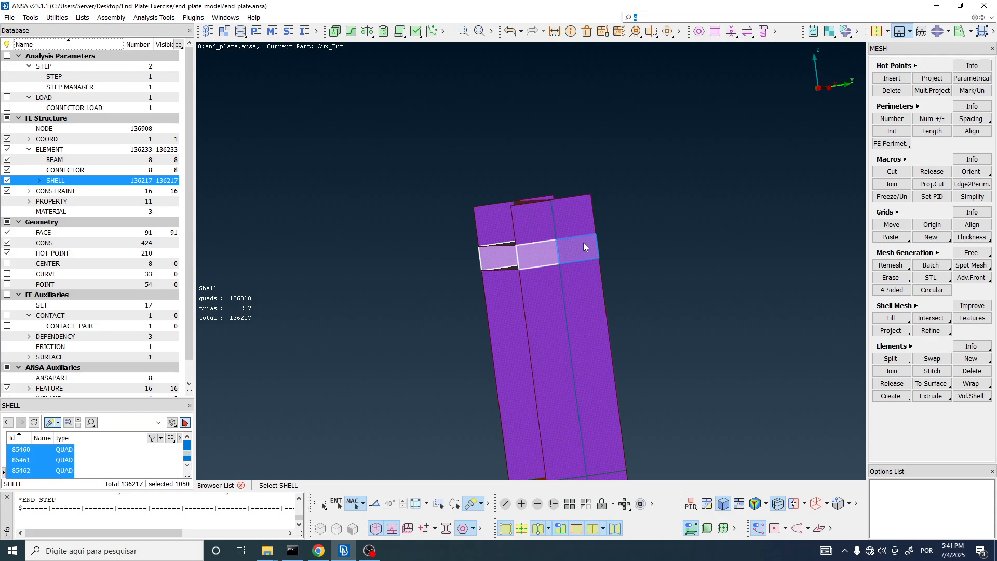
pyautogui.click(583, 243)
pyautogui.scroll(7, 546, 267)
pyautogui.keyDown('ctrl'); pyautogui.moveTo(554, 253); pyautogui.dragTo(600, 247); pyautogui.keyUp('ctrl')
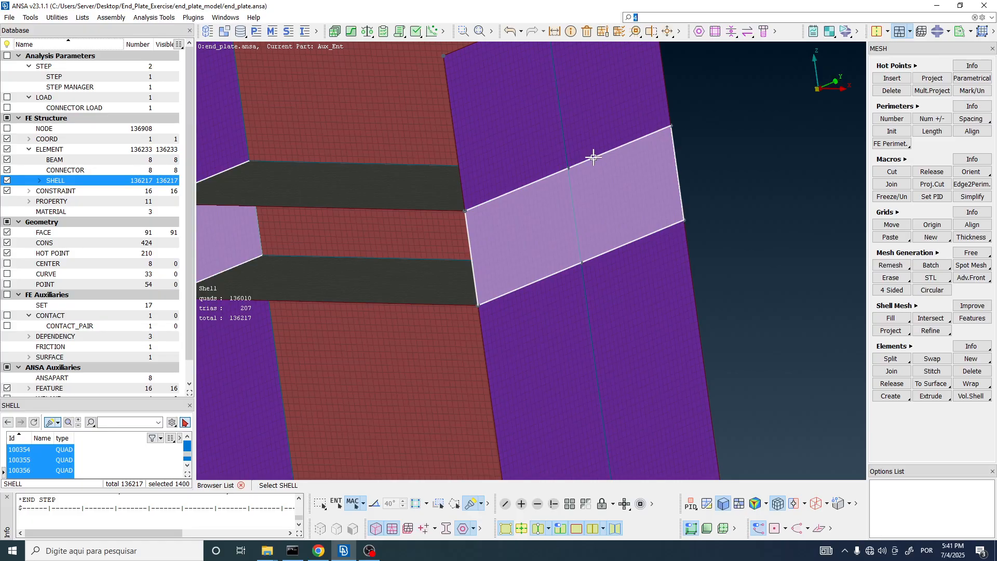
pyautogui.scroll(-5, 631, 227)
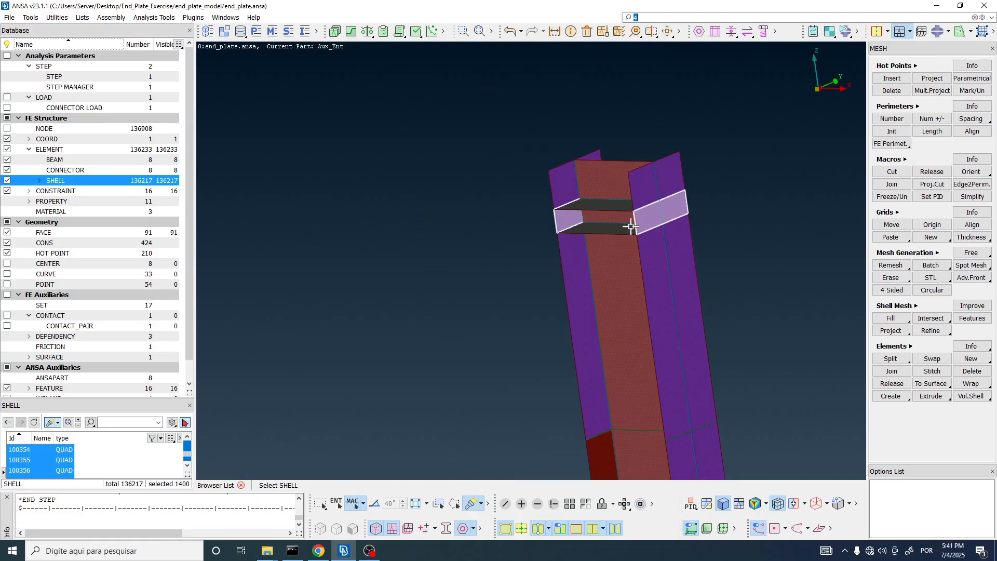
pyautogui.keyDown('ctrl'); pyautogui.moveTo(631, 227); pyautogui.dragTo(670, 189); pyautogui.keyUp('ctrl')
pyautogui.scroll(5, 558, 224)
pyautogui.moveTo(564, 222)
pyautogui.keyDown('ctrl'); pyautogui.mouseDown()
pyautogui.moveTo(558, 200)
pyautogui.moveTo(552, 225)
pyautogui.mouseUp(); pyautogui.keyUp('ctrl')
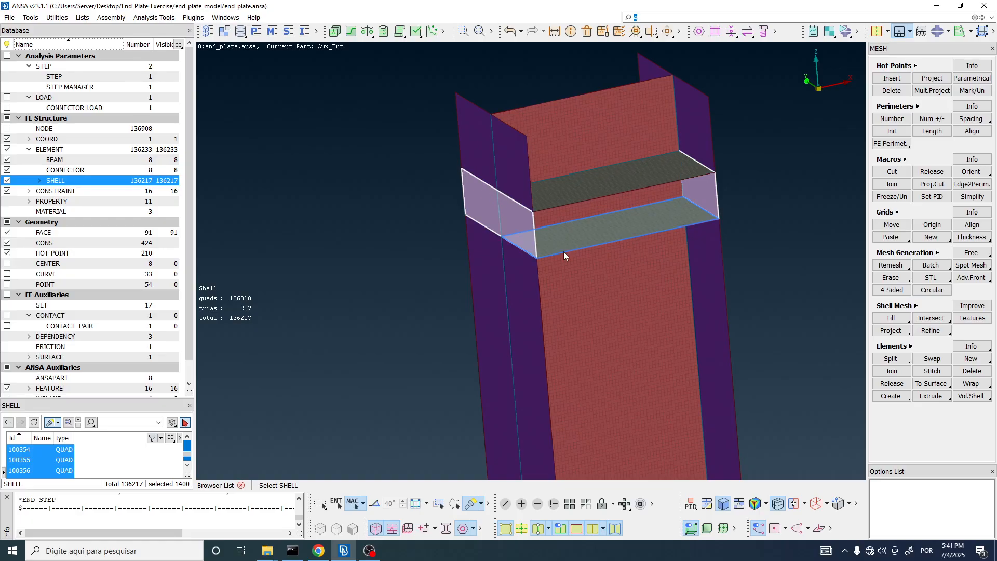
pyautogui.scroll(-5, 564, 254)
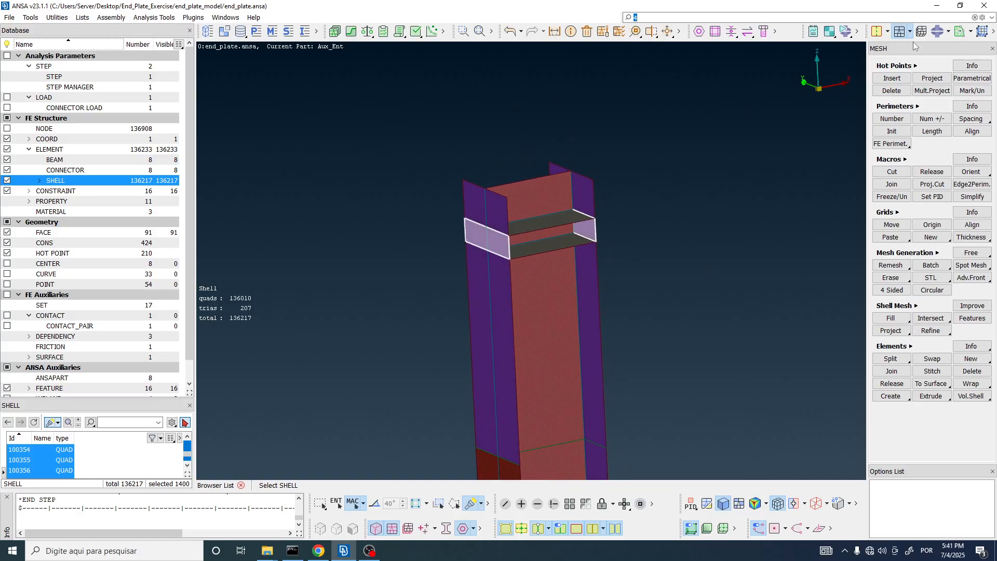
# Switch the working deck to ABAQUS and bring its constraint tools into view
pyautogui.click(949, 31)
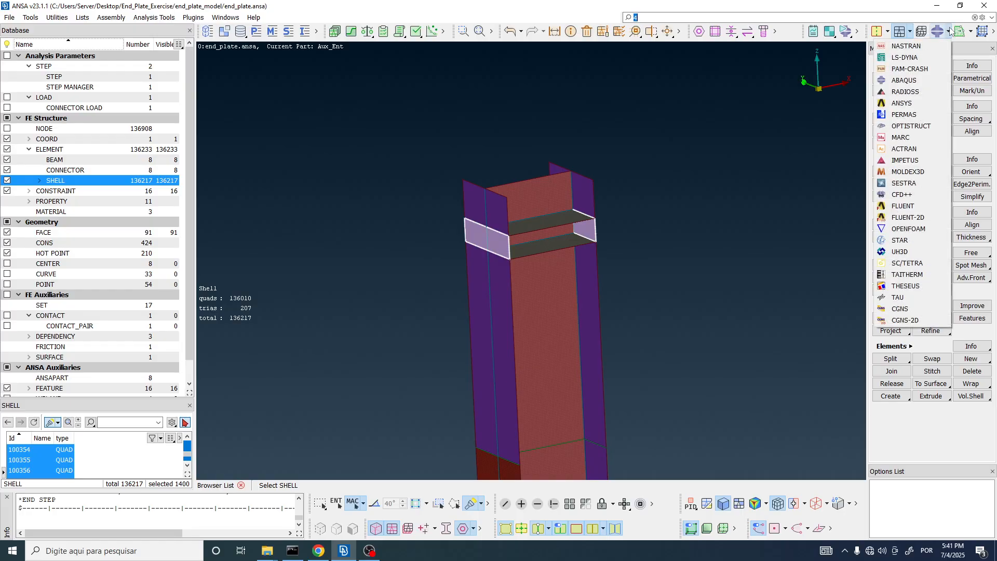
pyautogui.click(908, 69)
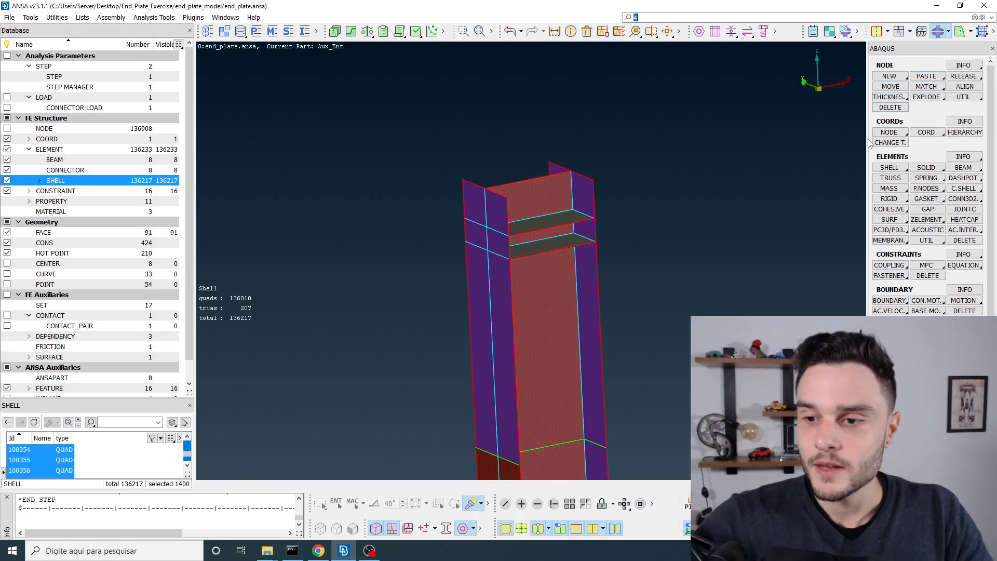
pyautogui.scroll(-4, 946, 164)
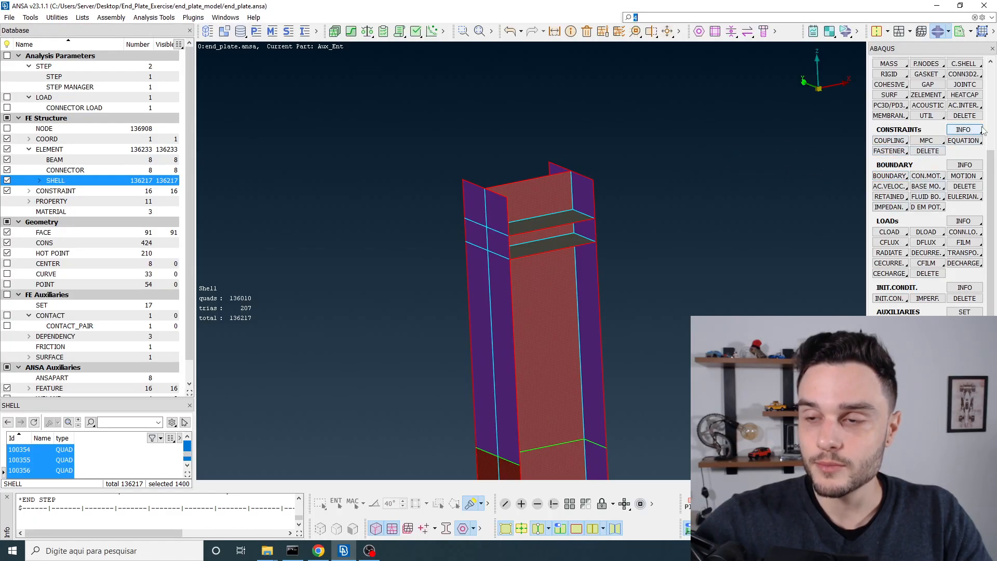
# Open the coupling definition by nodes to review its surface-node selection modes, and close it without creating a coupling
pyautogui.click(890, 143)
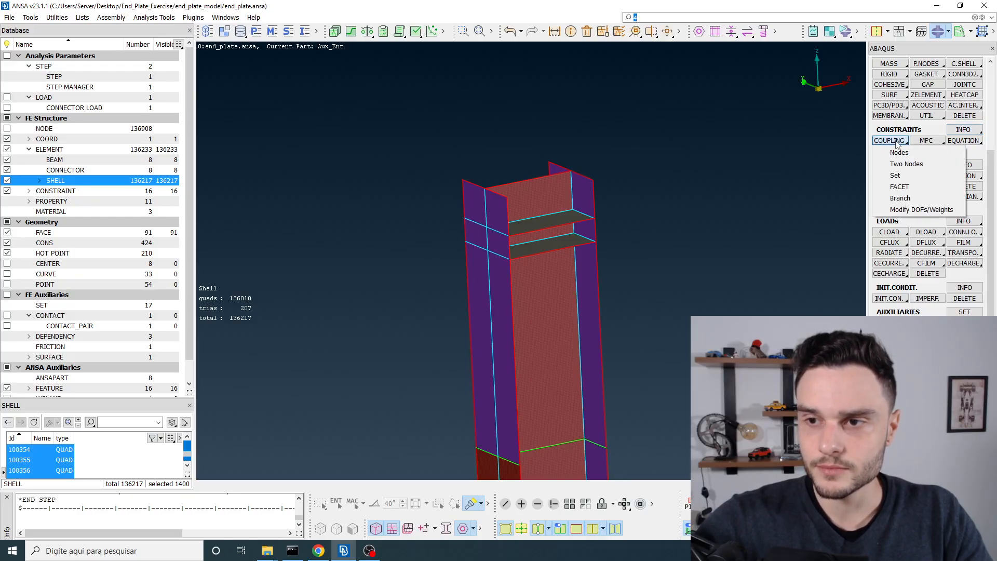
pyautogui.click(907, 152)
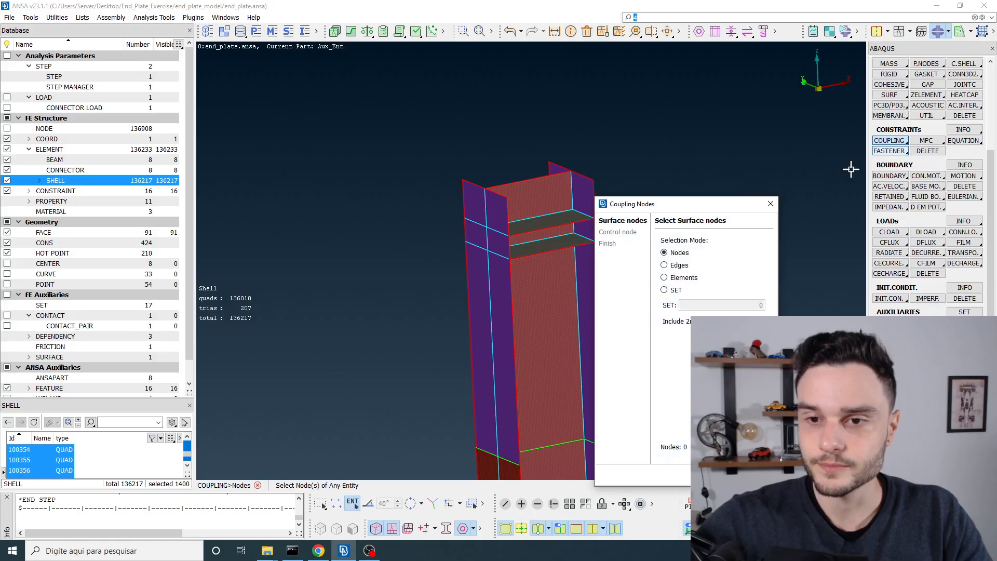
pyautogui.moveTo(661, 209); pyautogui.dragTo(341, 137)
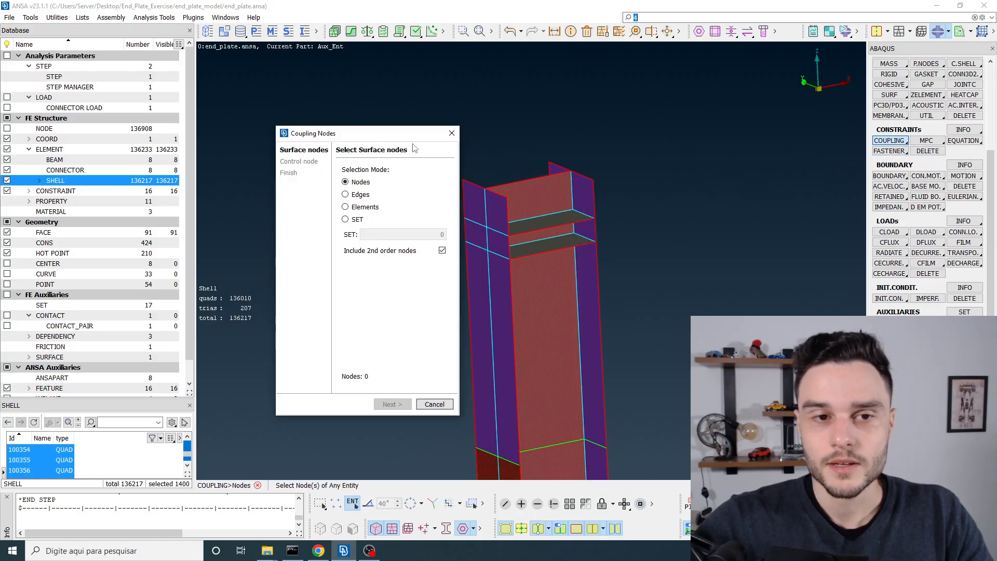
pyautogui.click(451, 135)
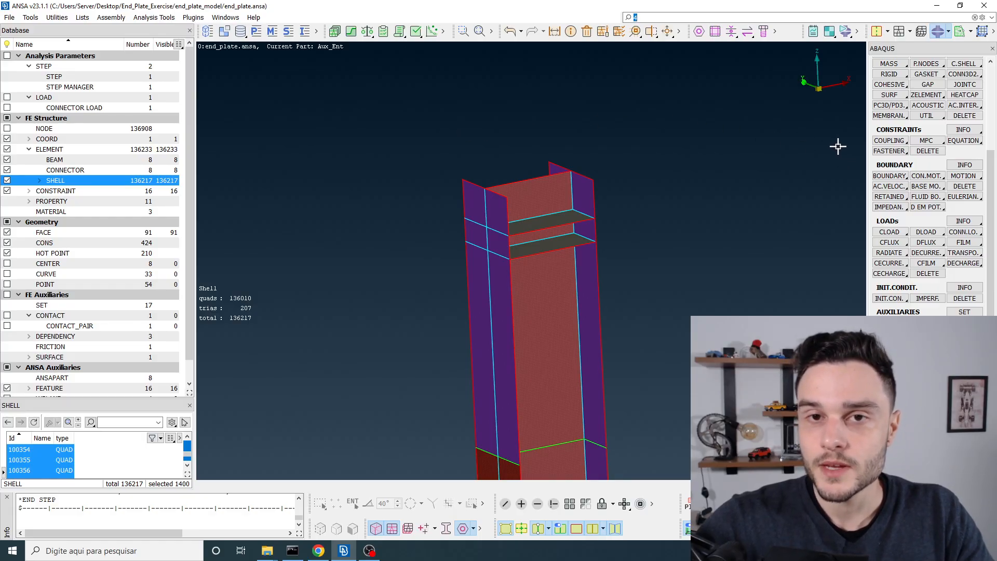
pyautogui.click(889, 142)
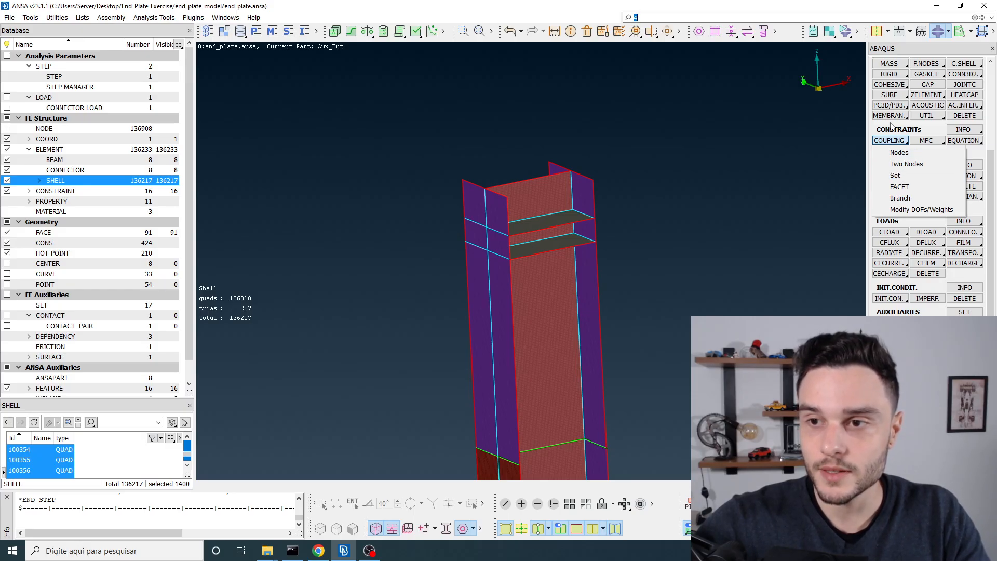
pyautogui.click(898, 153)
pyautogui.click(451, 133)
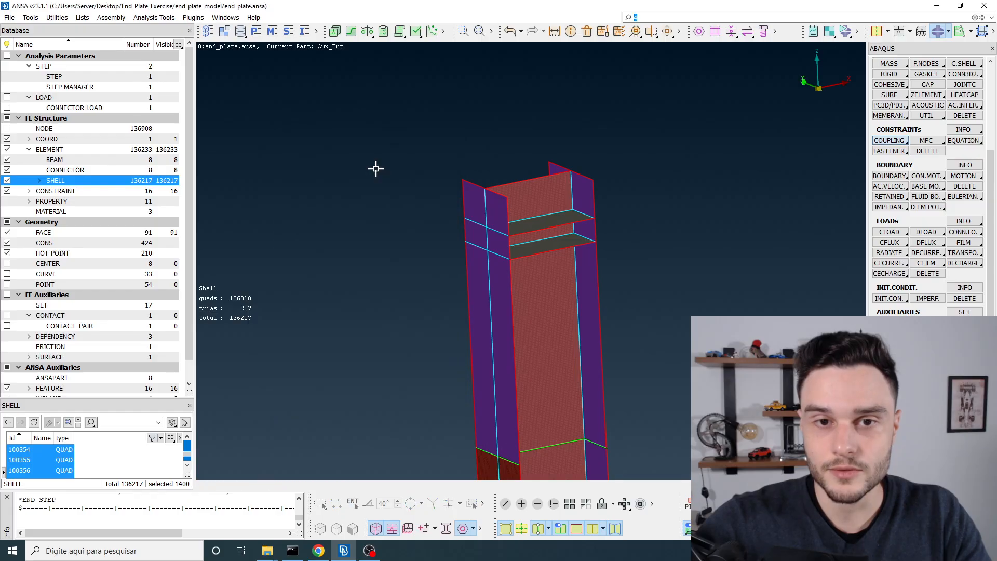
# Open the list of sets and create a new set
pyautogui.click(289, 36)
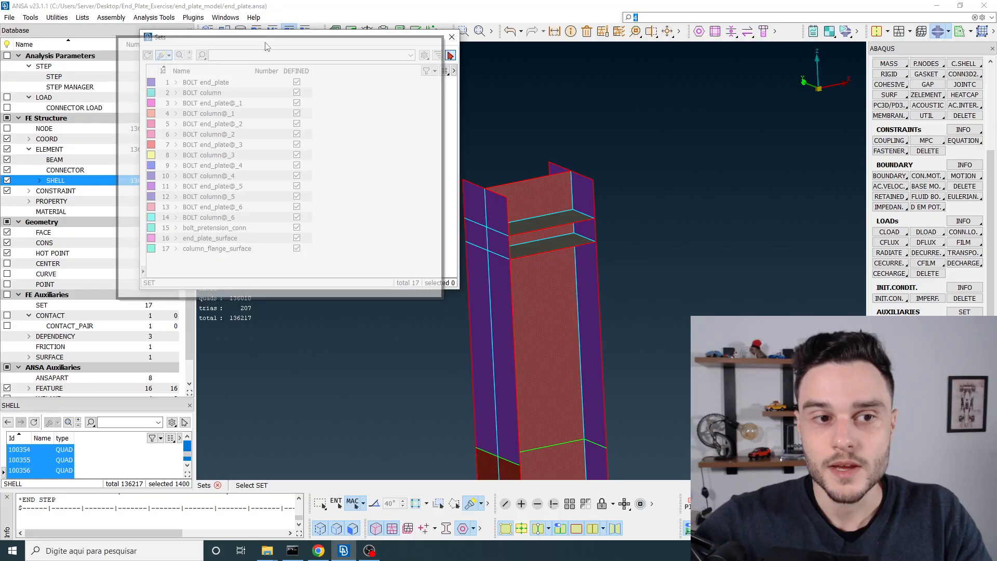
pyautogui.rightClick(336, 210)
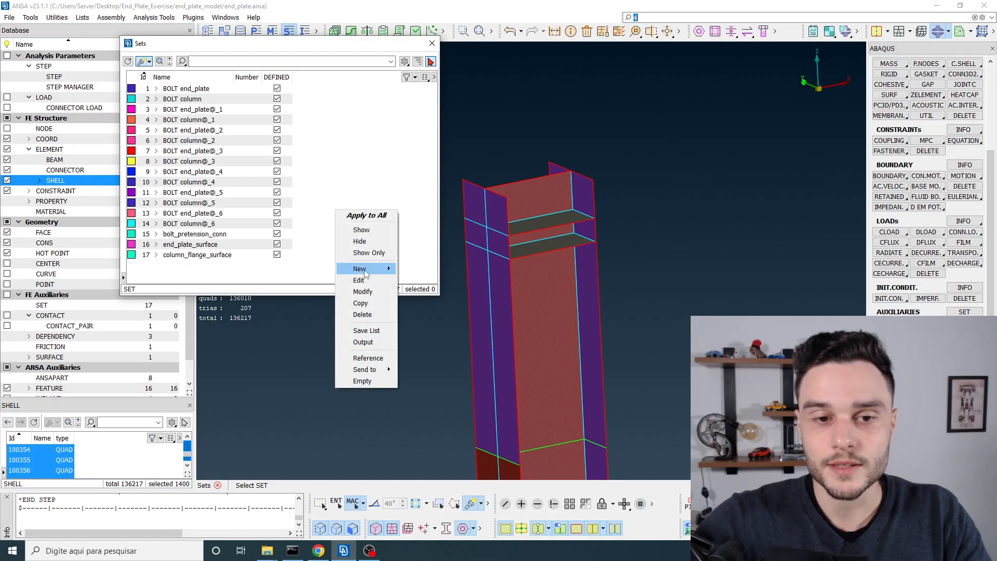
pyautogui.moveTo(365, 274)
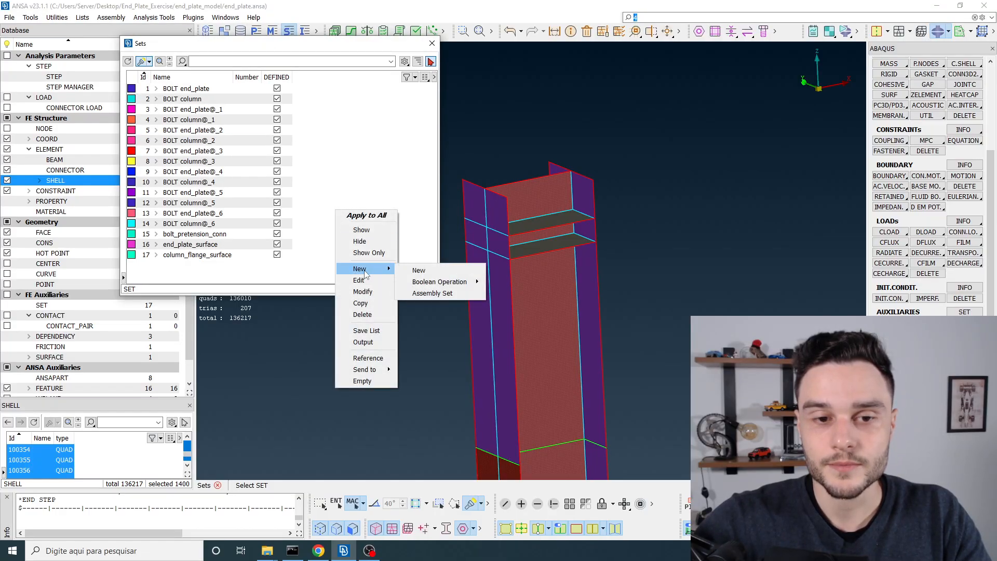
pyautogui.click(421, 270)
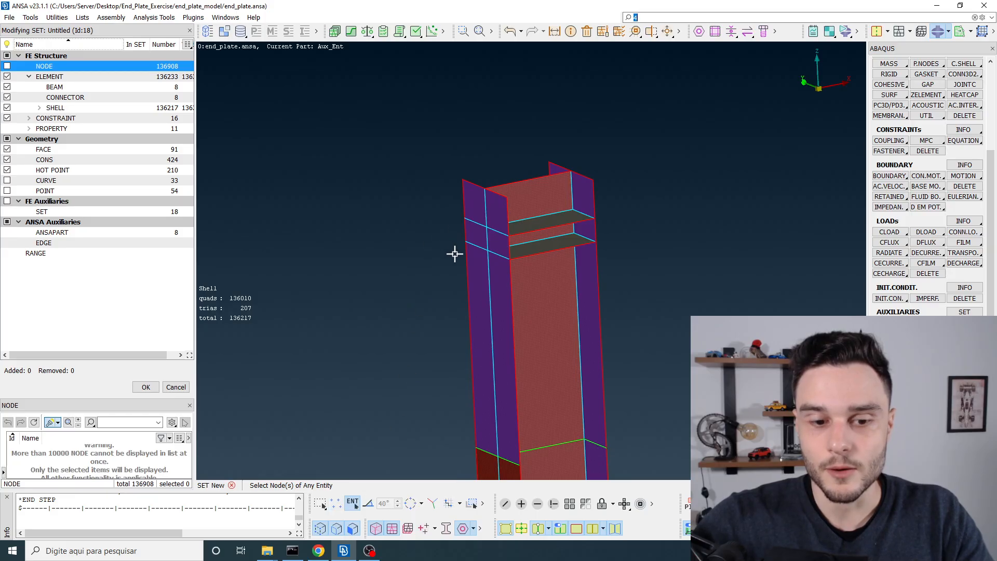
# Change the new set's picking from nodes to elements after examining the column's upper flange mesh
pyautogui.scroll(2, 467, 251)
pyautogui.scroll(-2, 475, 260)
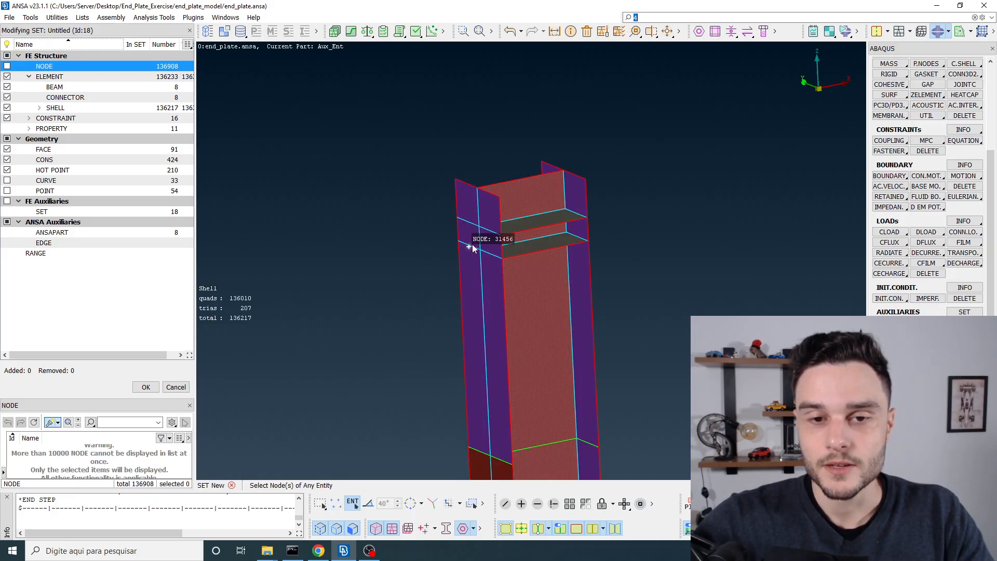
pyautogui.scroll(5, 472, 245)
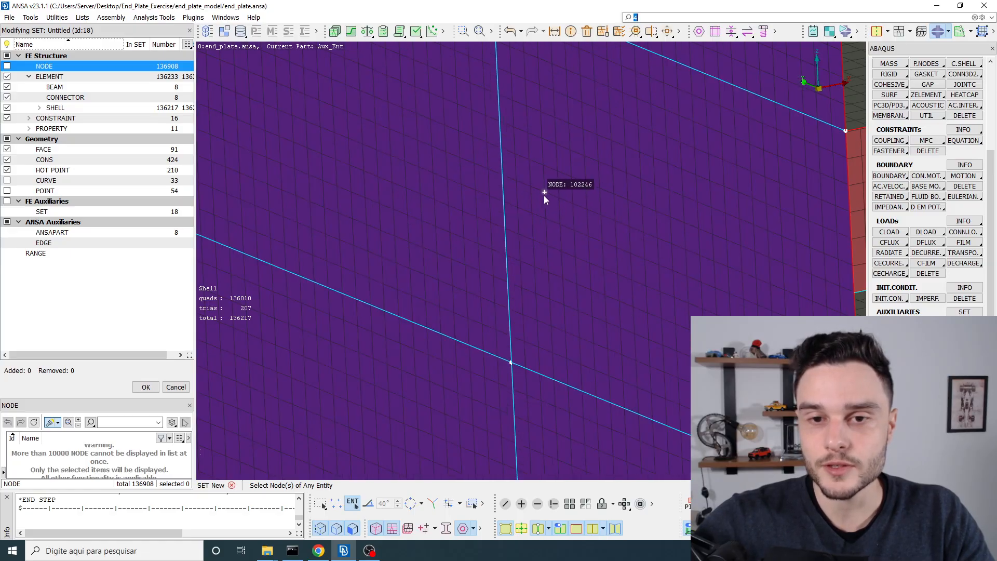
pyautogui.scroll(-5, 546, 199)
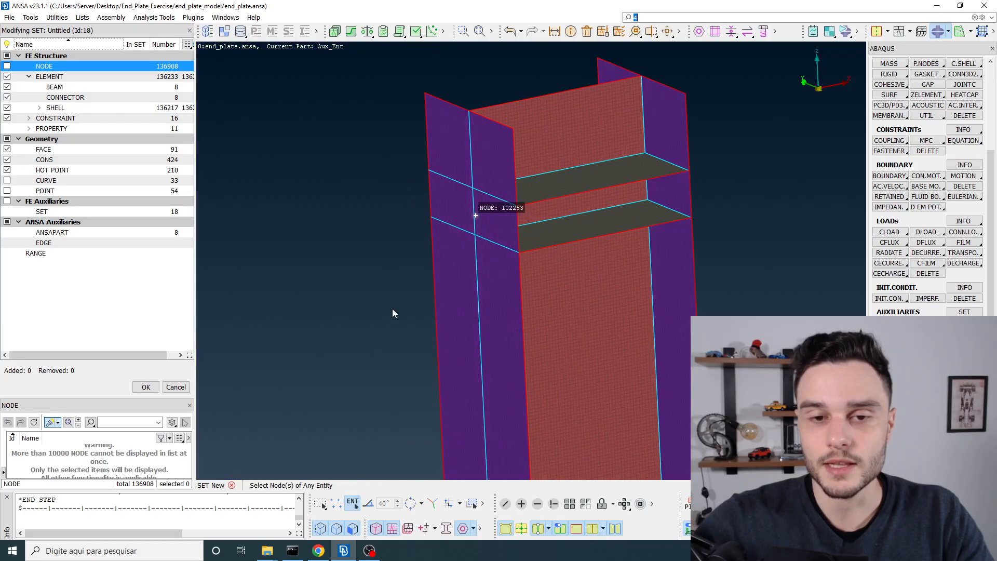
pyautogui.click(338, 508)
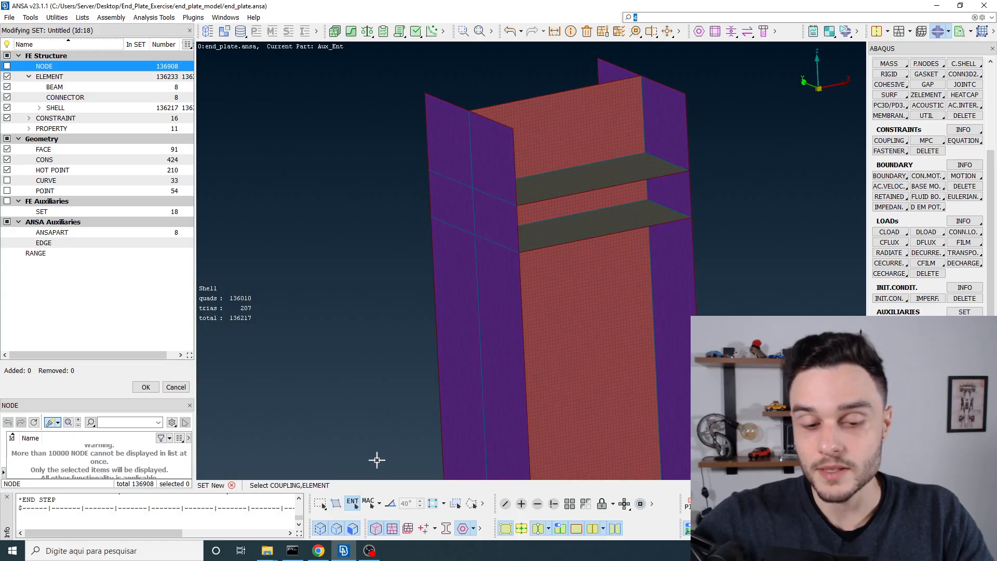
pyautogui.click(335, 505)
pyautogui.click(335, 505)
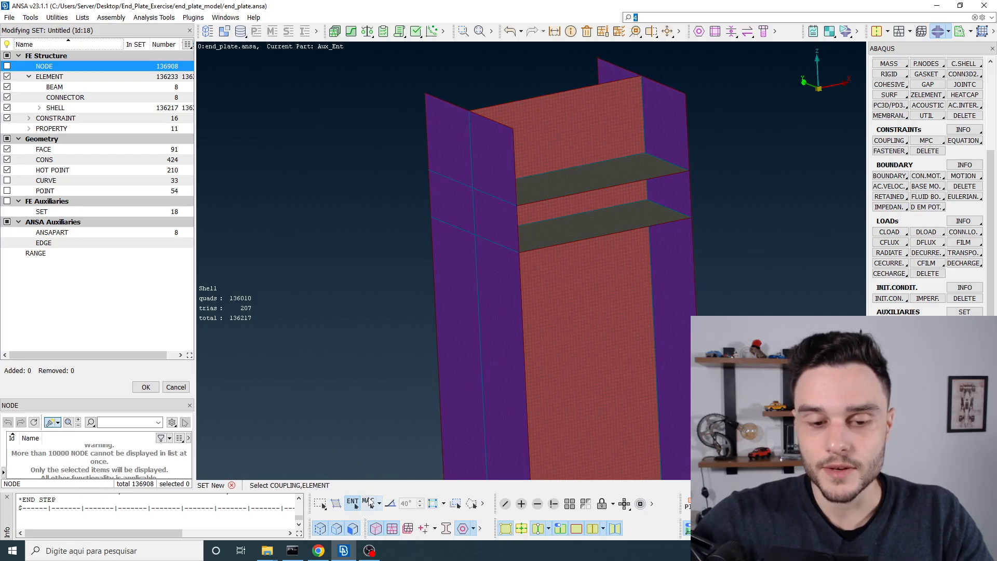
# Switch the selection for the new set from single entities to whole macro areas
pyautogui.scroll(3, 455, 221)
pyautogui.scroll(2, 516, 200)
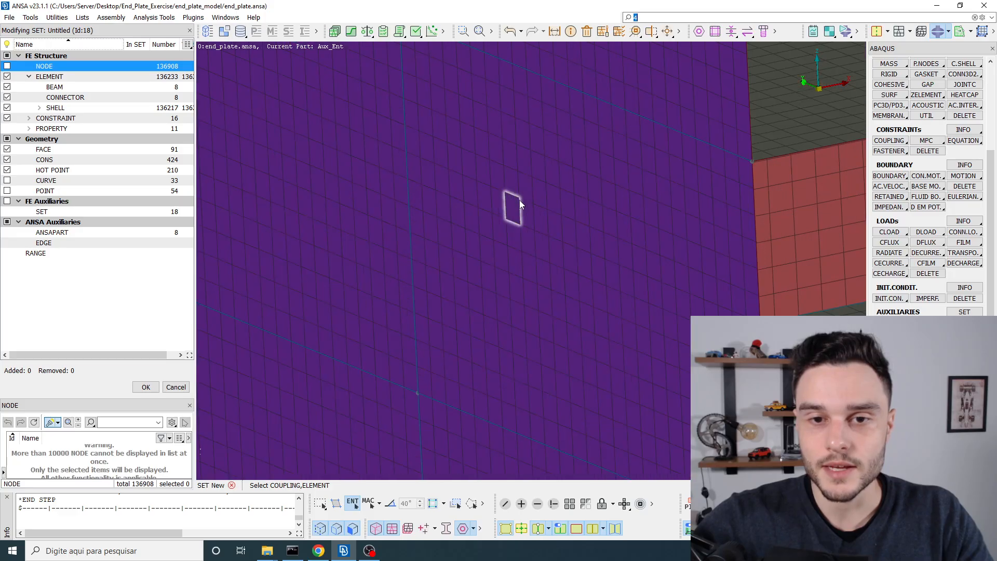
pyautogui.scroll(-6, 519, 200)
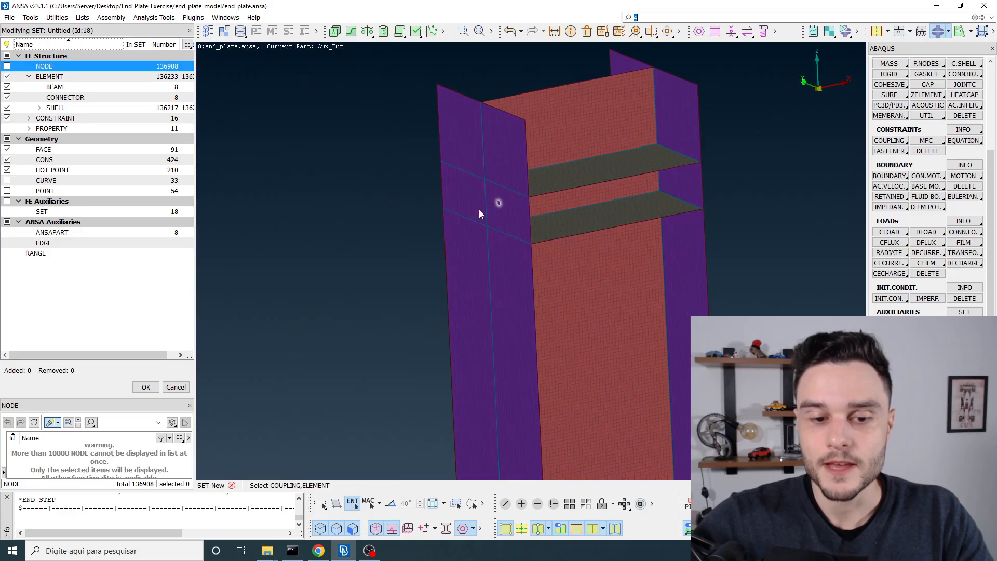
pyautogui.click(379, 503)
pyautogui.click(393, 454)
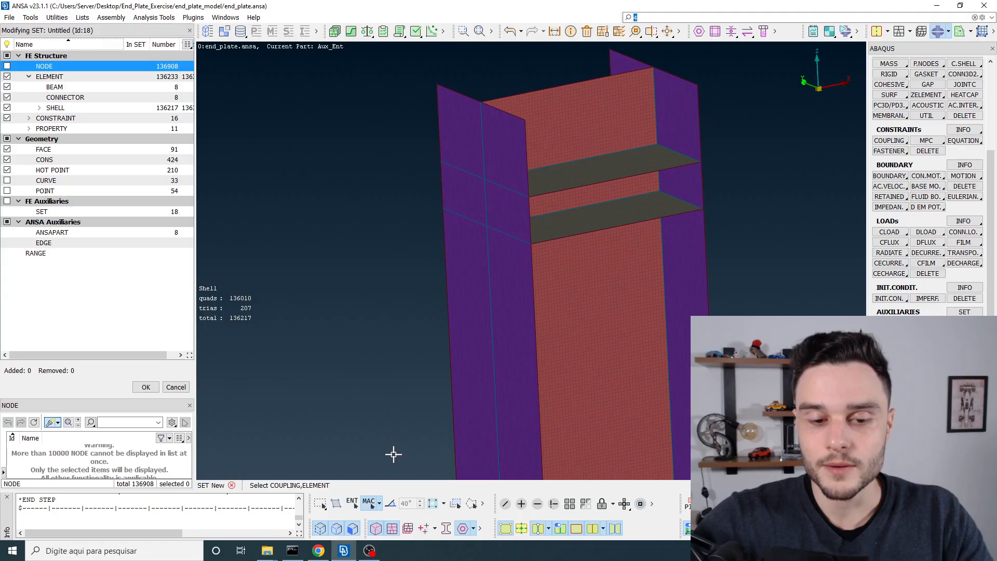
# Add the nodes of both column flange areas between the two upper stiffeners to the new set
pyautogui.scroll(3, 451, 283)
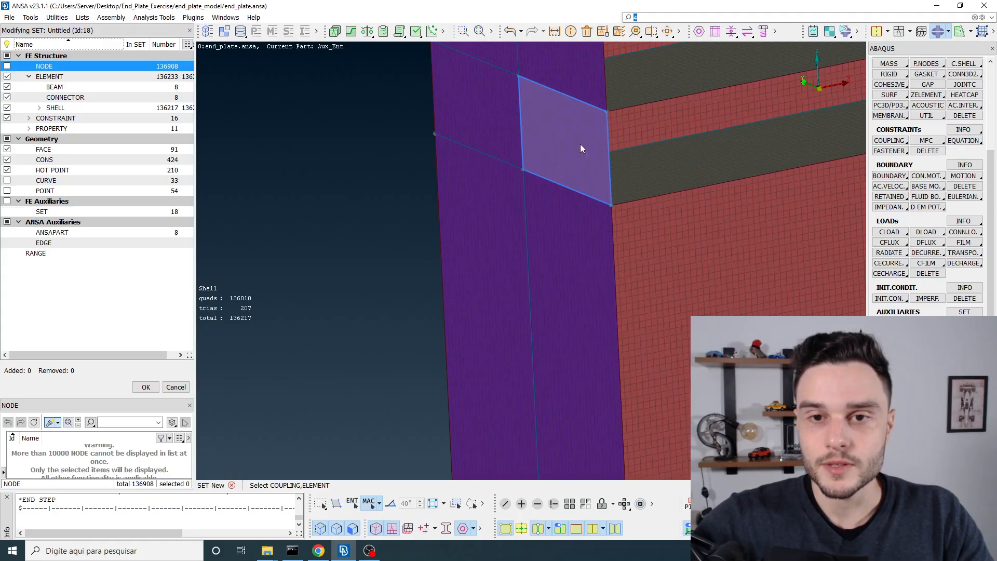
pyautogui.scroll(-5, 395, 217)
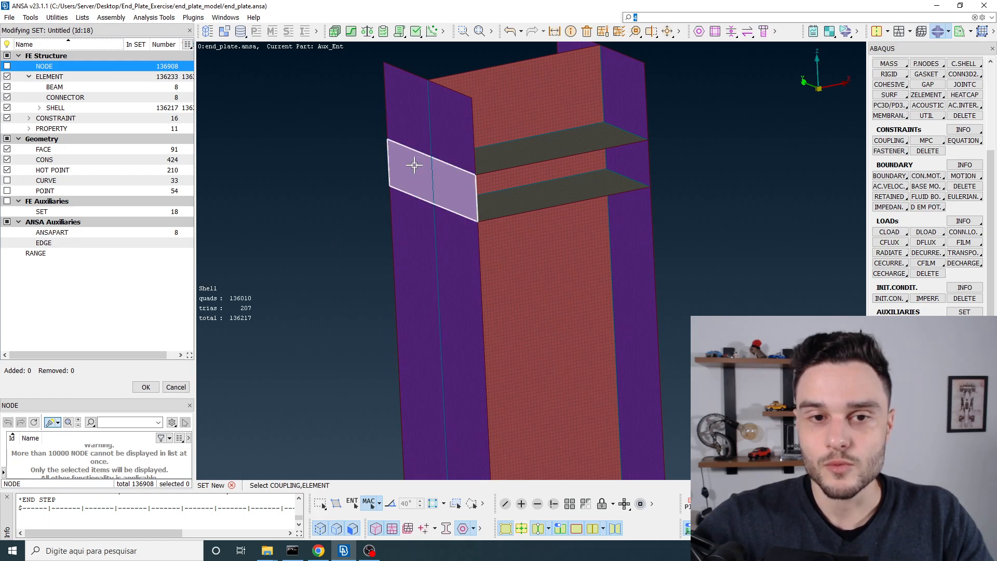
pyautogui.click(622, 159)
pyautogui.keyDown('ctrl'); pyautogui.moveTo(621, 159); pyautogui.dragTo(539, 153); pyautogui.keyUp('ctrl')
pyautogui.click(685, 136)
pyautogui.keyDown('ctrl'); pyautogui.moveTo(611, 187); pyautogui.dragTo(552, 221, button='middle'); pyautogui.keyUp('ctrl')
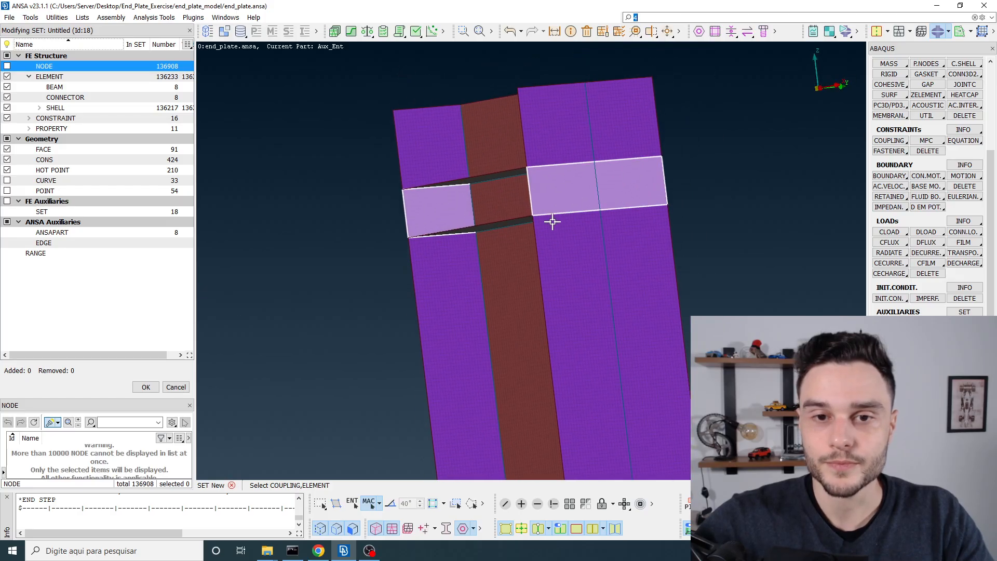
pyautogui.keyDown('ctrl'); pyautogui.moveTo(551, 221); pyautogui.dragTo(583, 205); pyautogui.keyUp('ctrl')
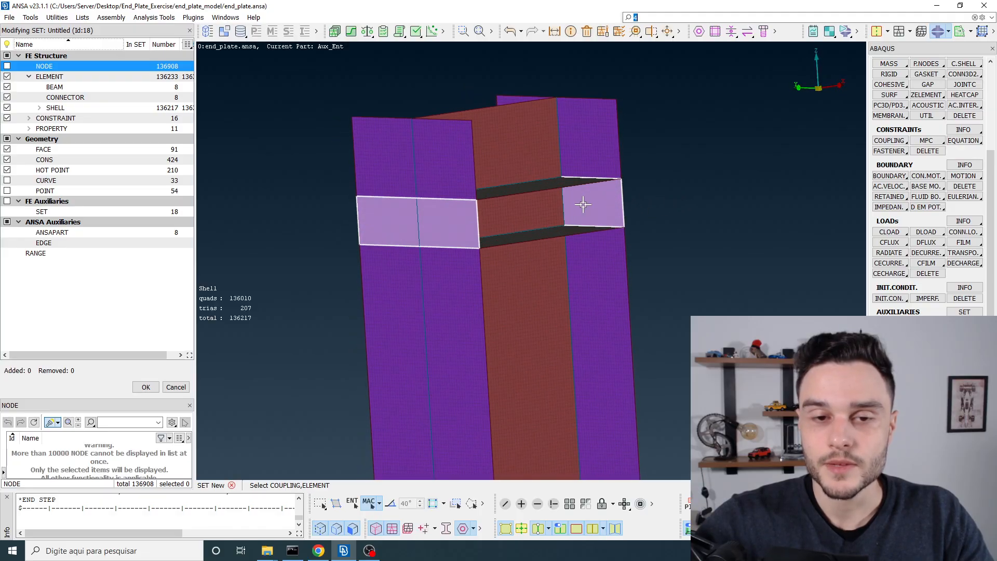
pyautogui.middleClick(503, 214)
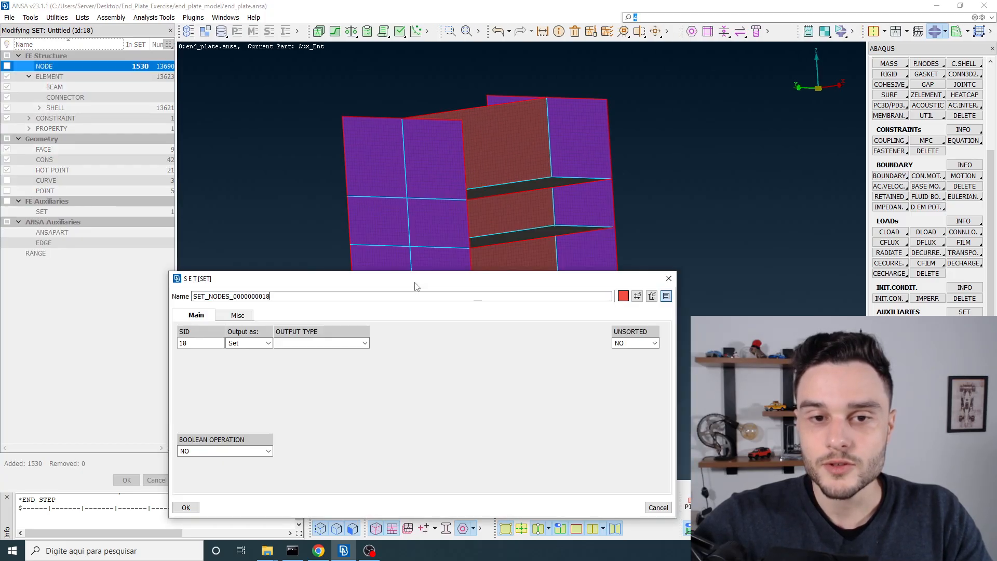
# Name the set top_column_nodes, set its output type to NSET and save it
pyautogui.scroll(3, 450, 207)
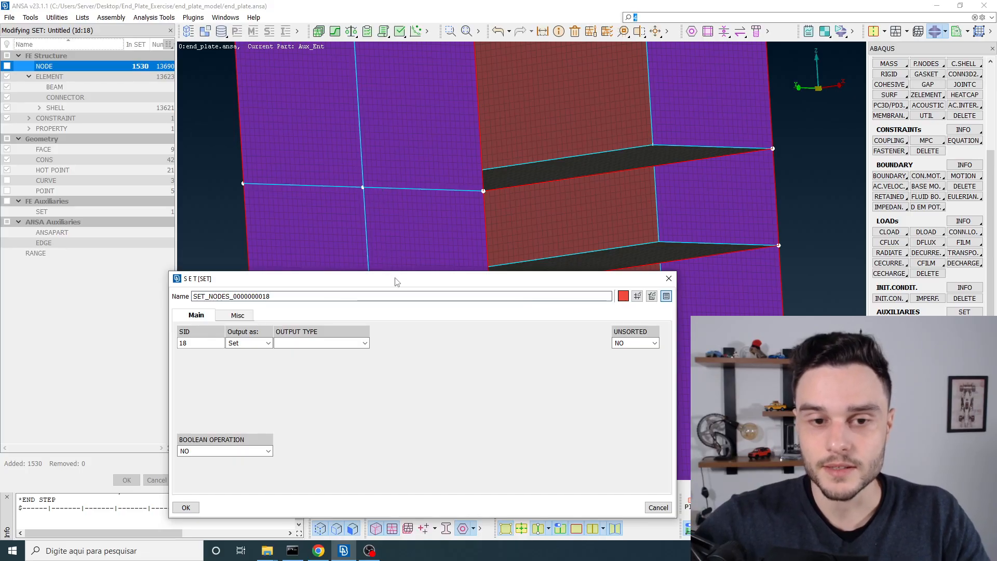
pyautogui.moveTo(396, 280); pyautogui.dragTo(346, 180)
pyautogui.moveTo(222, 196); pyautogui.dragTo(107, 194)
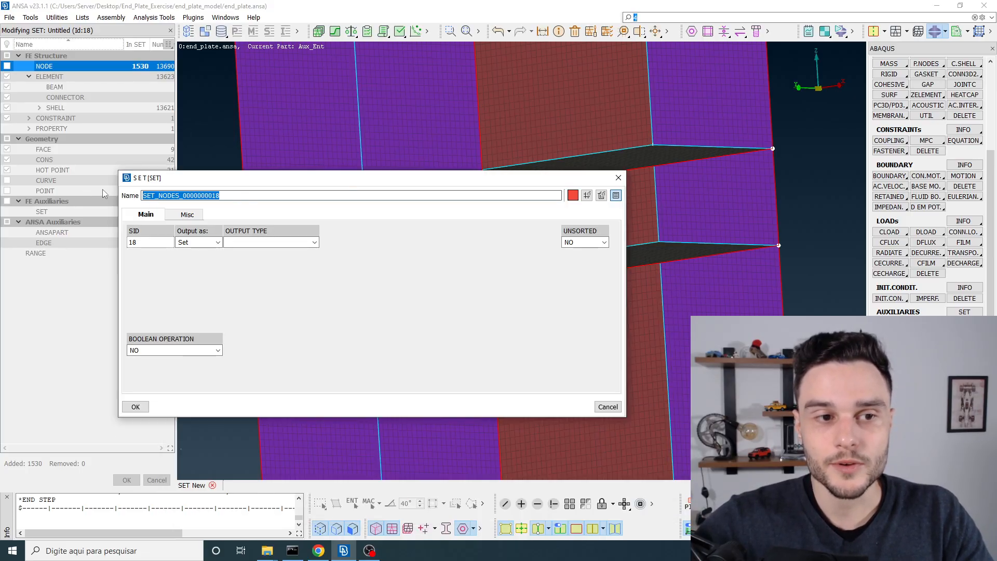
pyautogui.scroll(-4, 488, 88)
pyautogui.scroll(3, 481, 94)
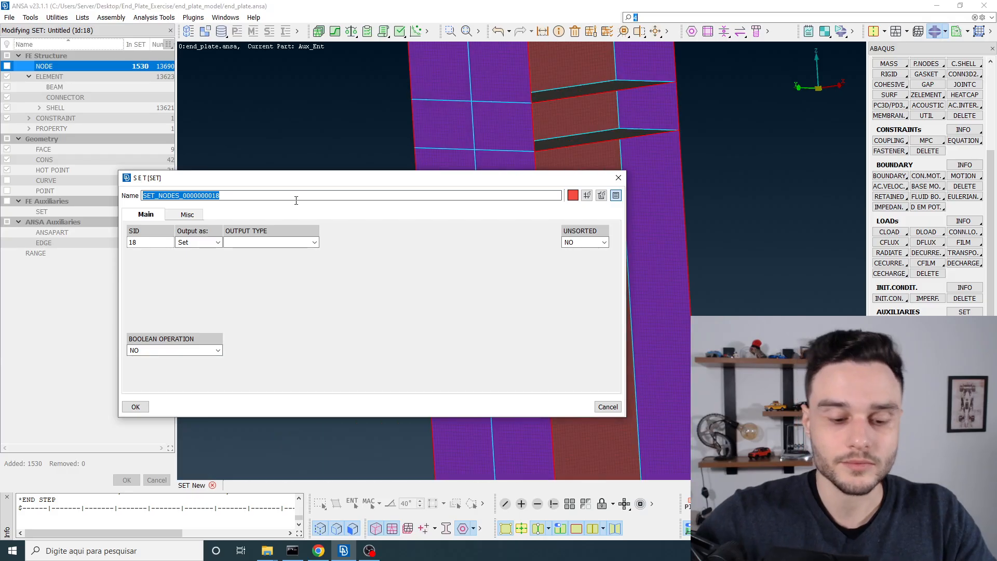
pyautogui.write('top')
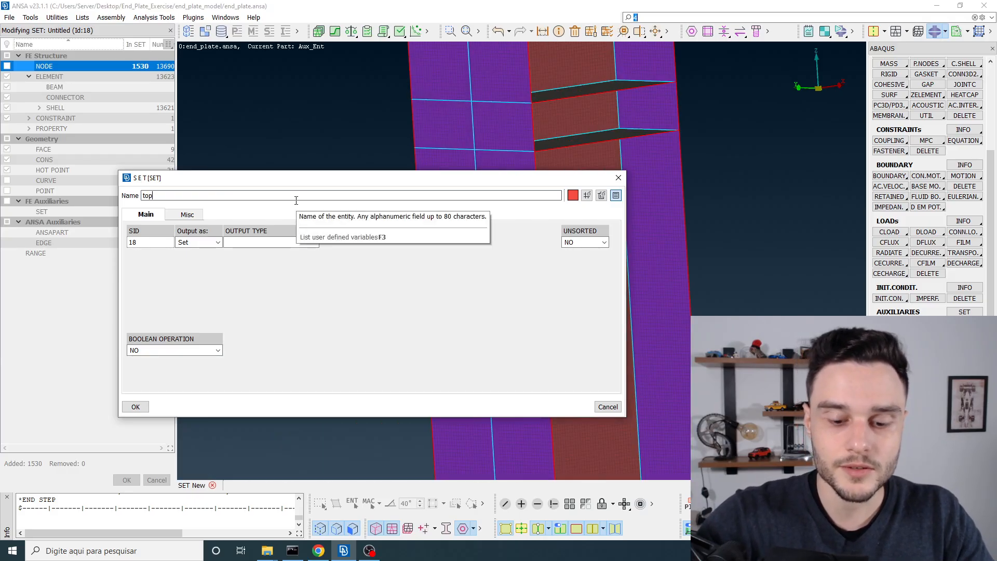
pyautogui.write('_column_nodes')
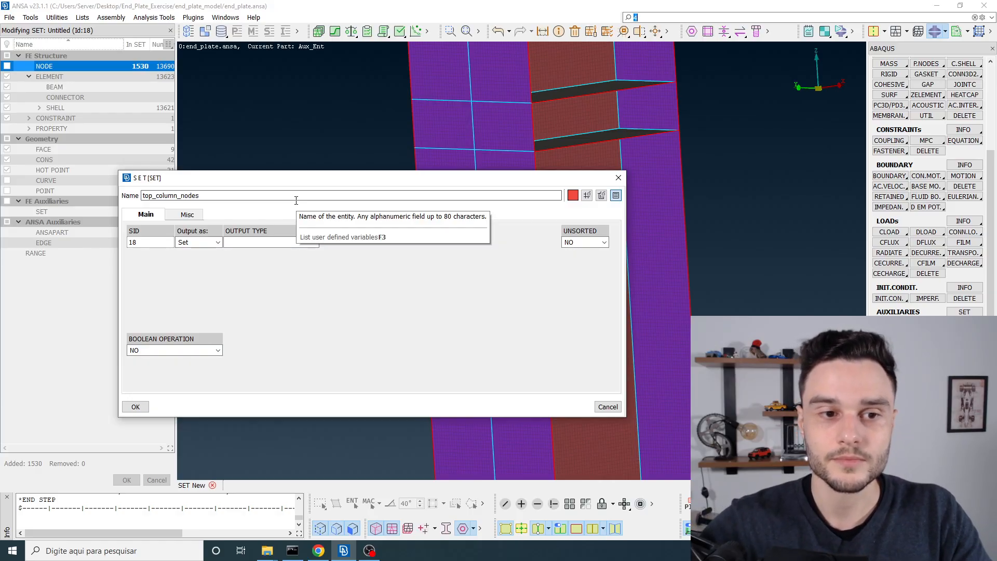
pyautogui.click(254, 243)
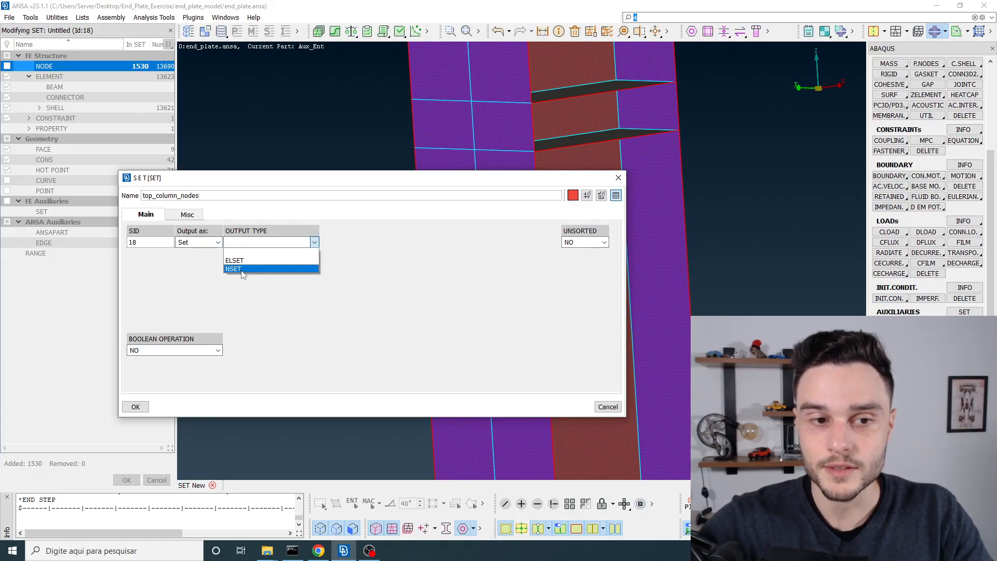
pyautogui.click(242, 269)
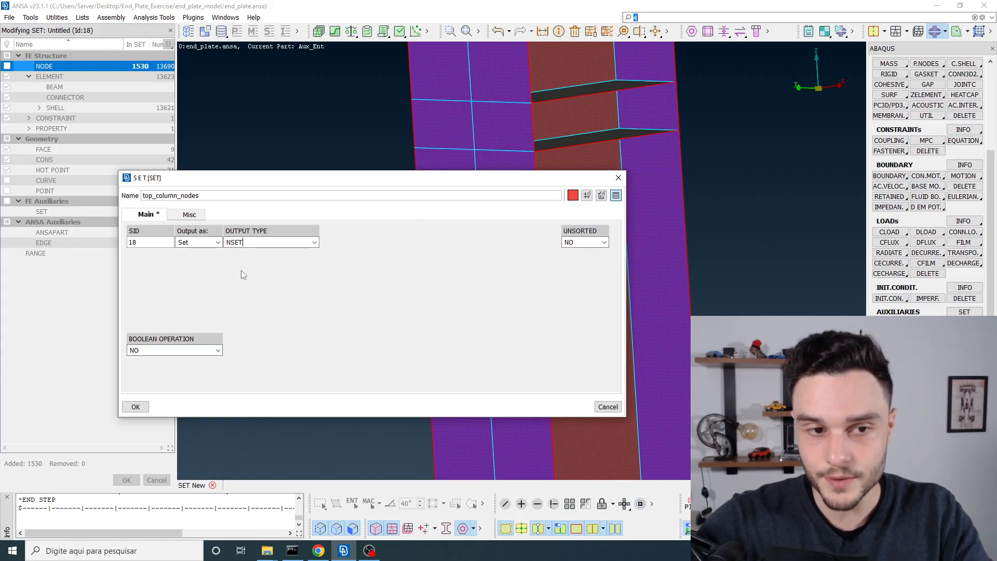
pyautogui.click(135, 406)
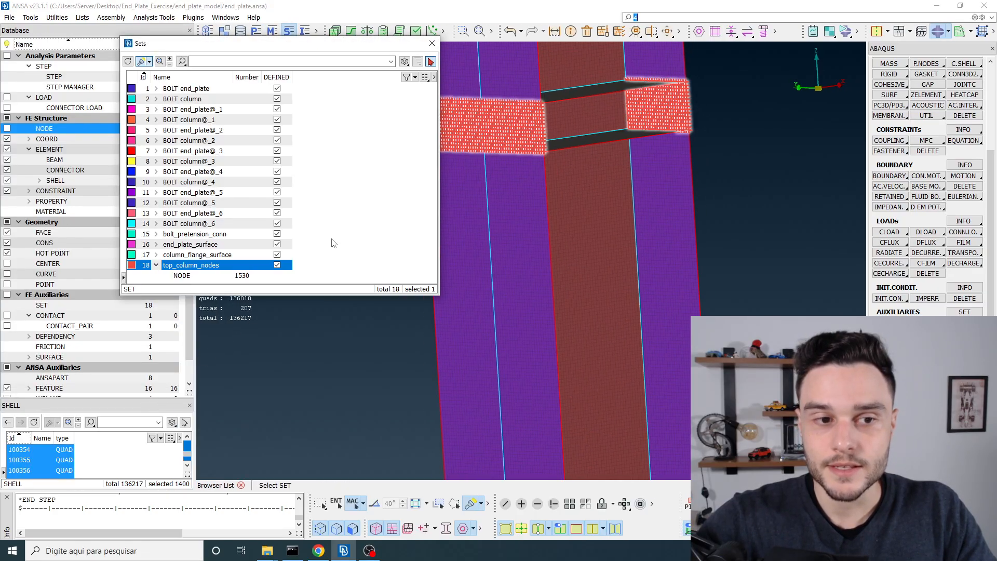
# Create another set containing the nodes of both column flange areas between the two lower stiffeners
pyautogui.scroll(-5, 535, 104)
pyautogui.scroll(5, 542, 199)
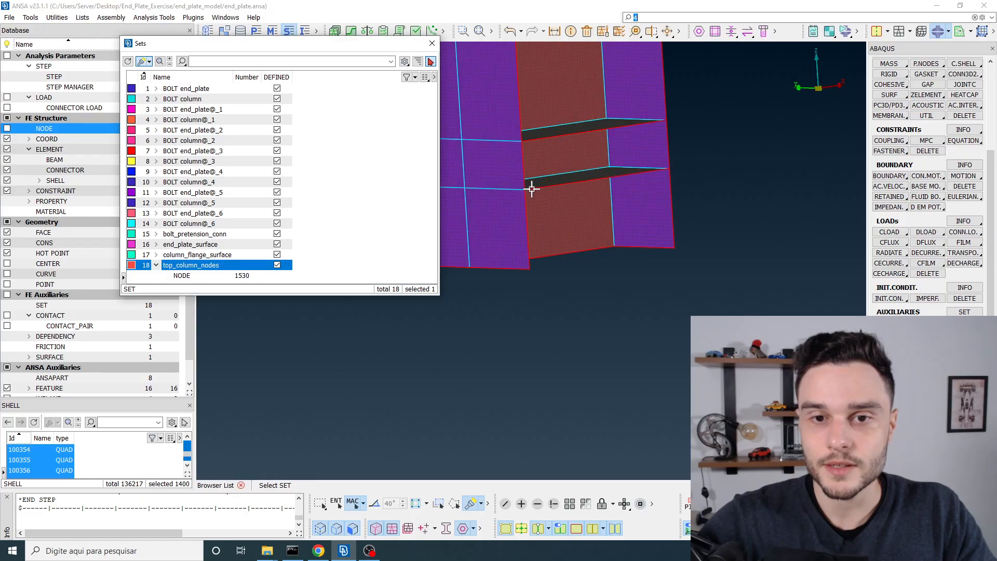
pyautogui.scroll(-2, 609, 213)
pyautogui.click(380, 253)
pyautogui.rightClick(380, 253)
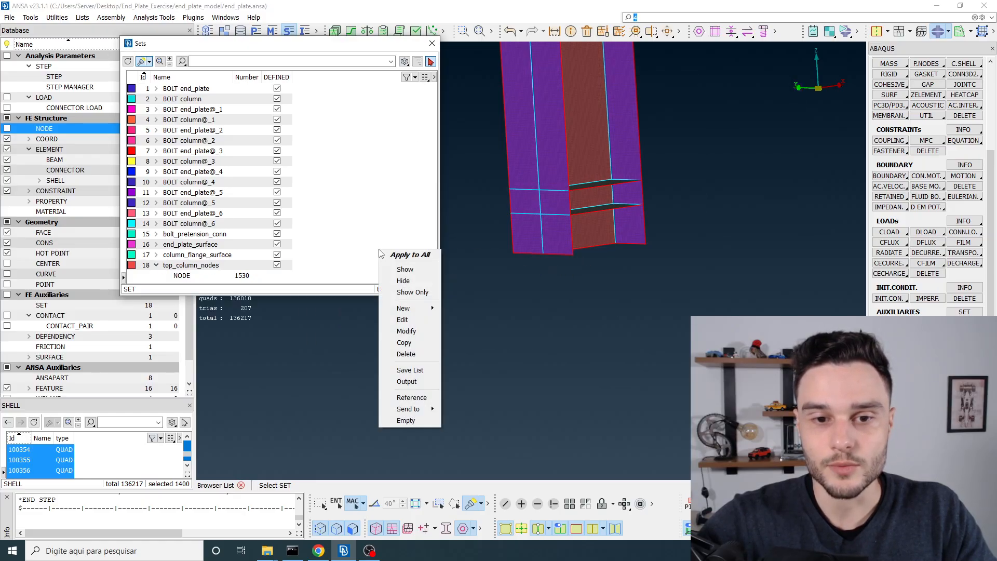
pyautogui.moveTo(415, 308)
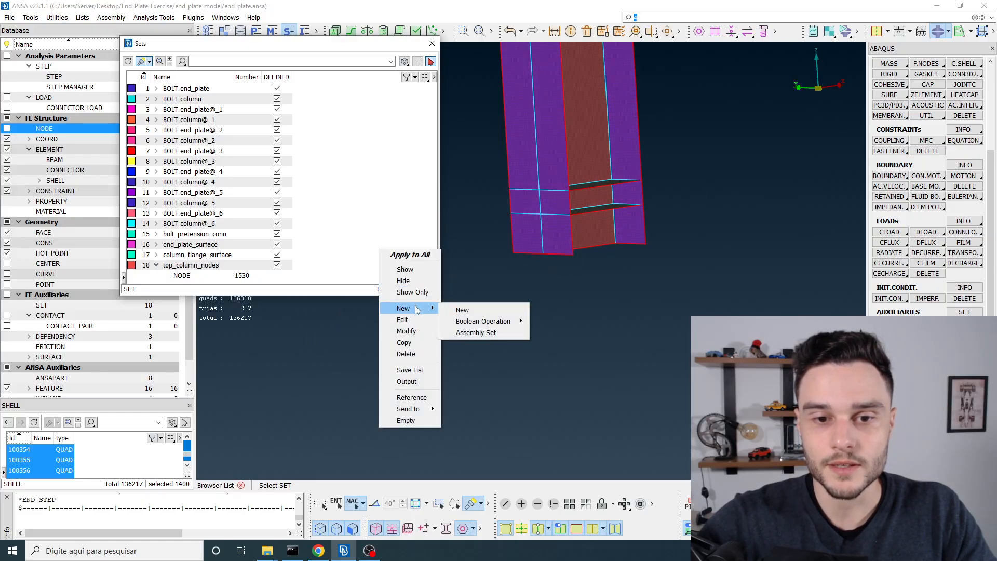
pyautogui.click(472, 310)
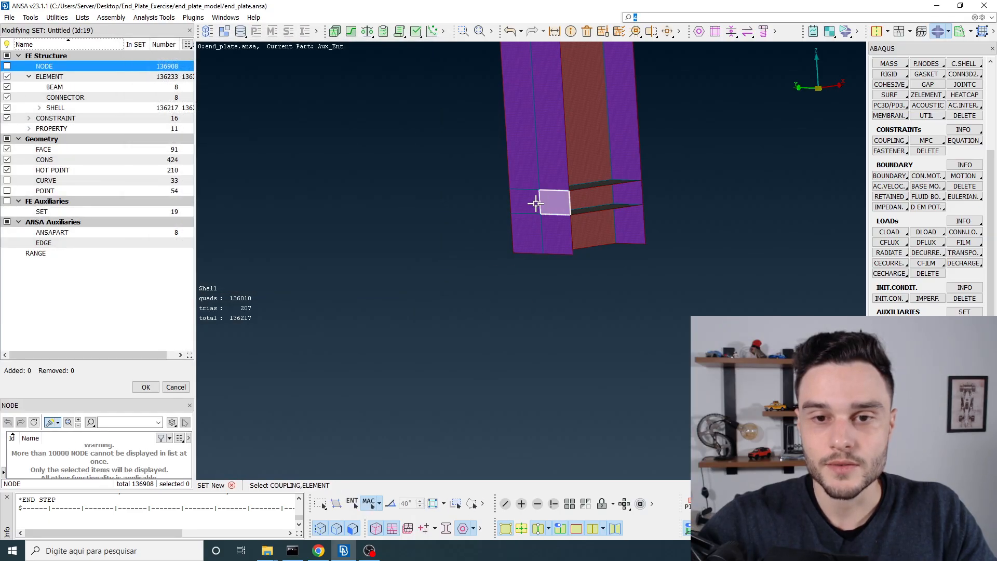
pyautogui.keyDown('ctrl'); pyautogui.moveTo(626, 190); pyautogui.dragTo(699, 196); pyautogui.keyUp('ctrl')
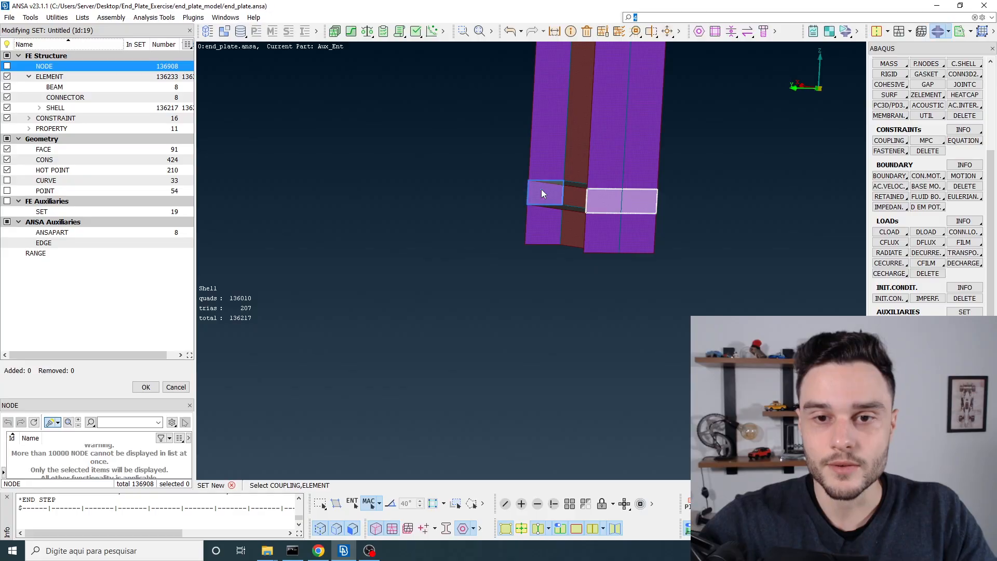
pyautogui.click(541, 189)
pyautogui.keyDown('ctrl'); pyautogui.moveTo(541, 191); pyautogui.dragTo(443, 207); pyautogui.keyUp('ctrl')
pyautogui.middleClick(442, 207)
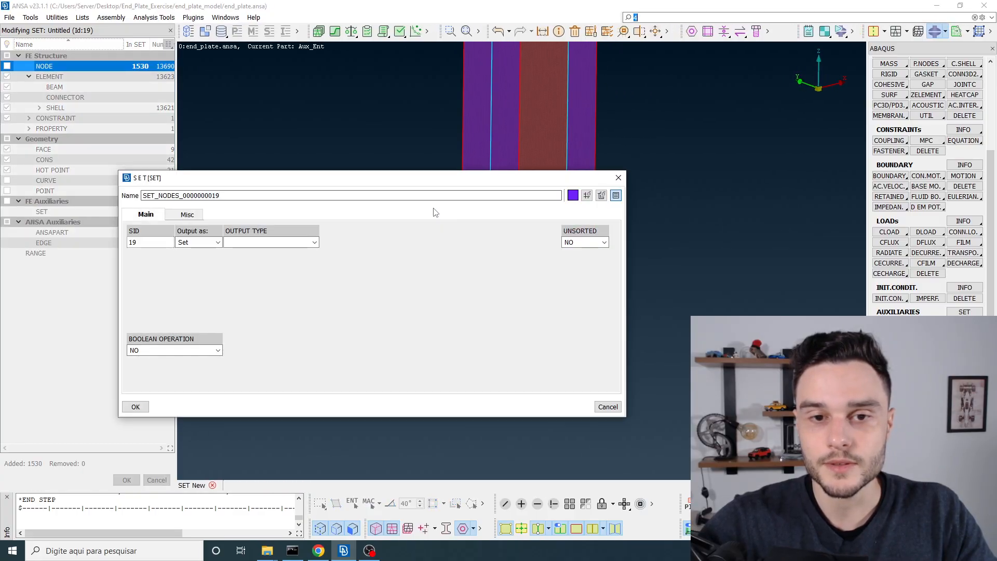
# Set the second set's output type to NSET, name it lower_column_nodes and save it
pyautogui.click(244, 242)
pyautogui.click(234, 269)
pyautogui.moveTo(229, 195); pyautogui.dragTo(17, 197)
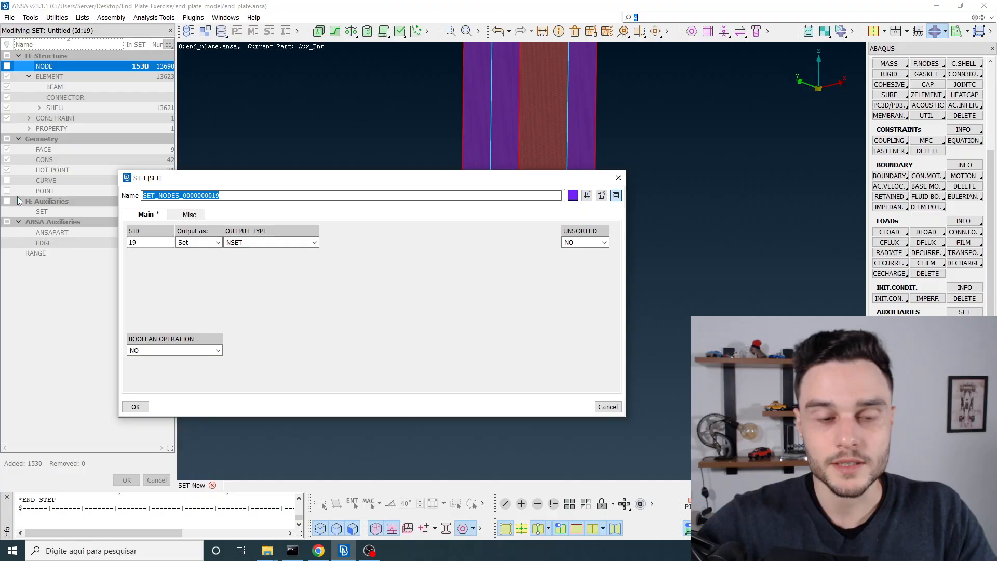
pyautogui.write('low')
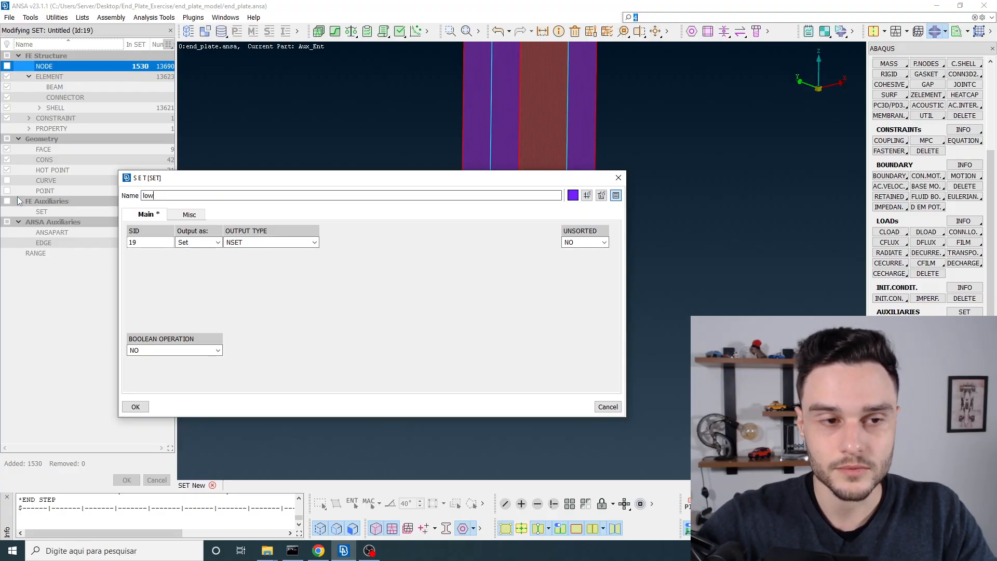
pyautogui.write('er_col')
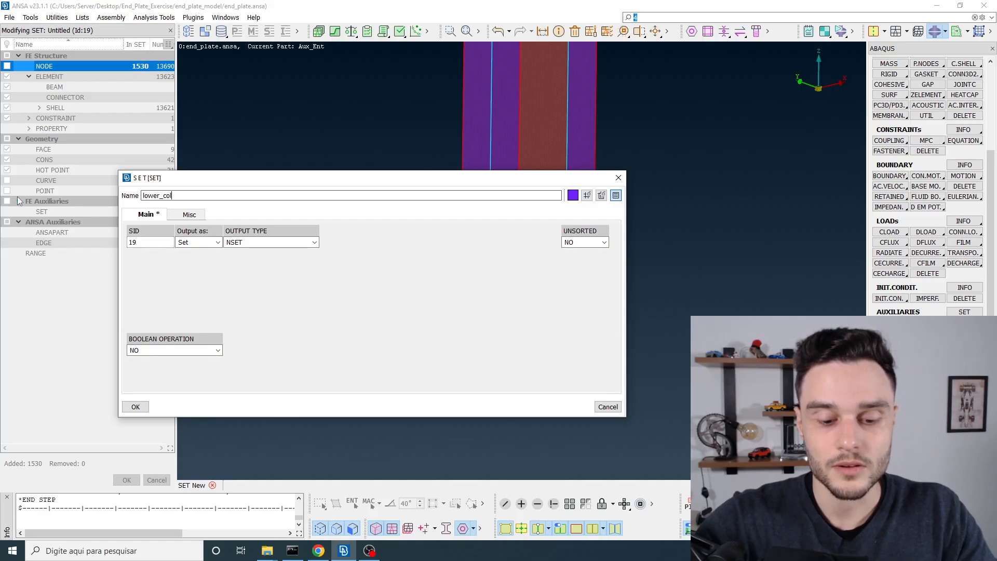
pyautogui.write('umn_nodes')
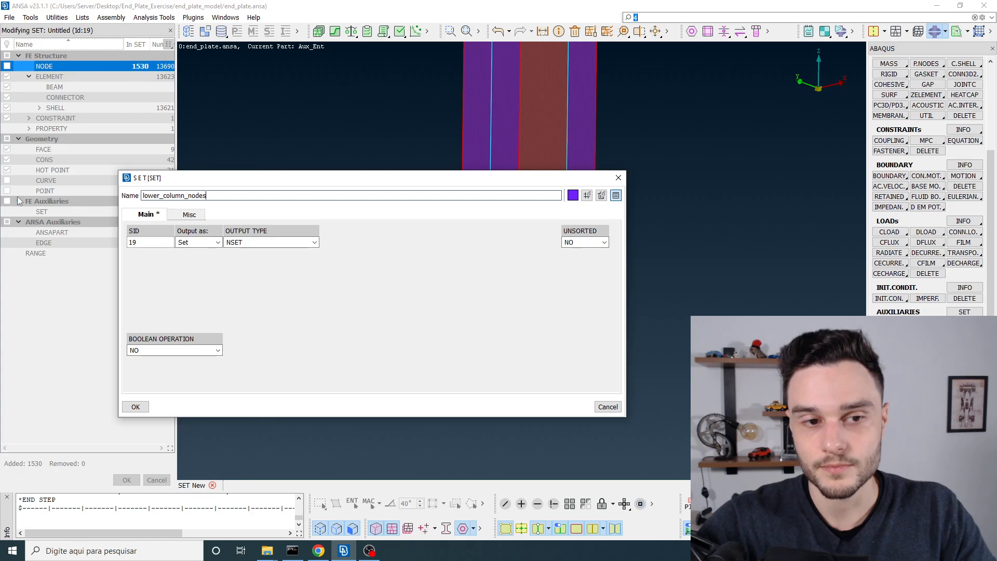
pyautogui.press('Return')
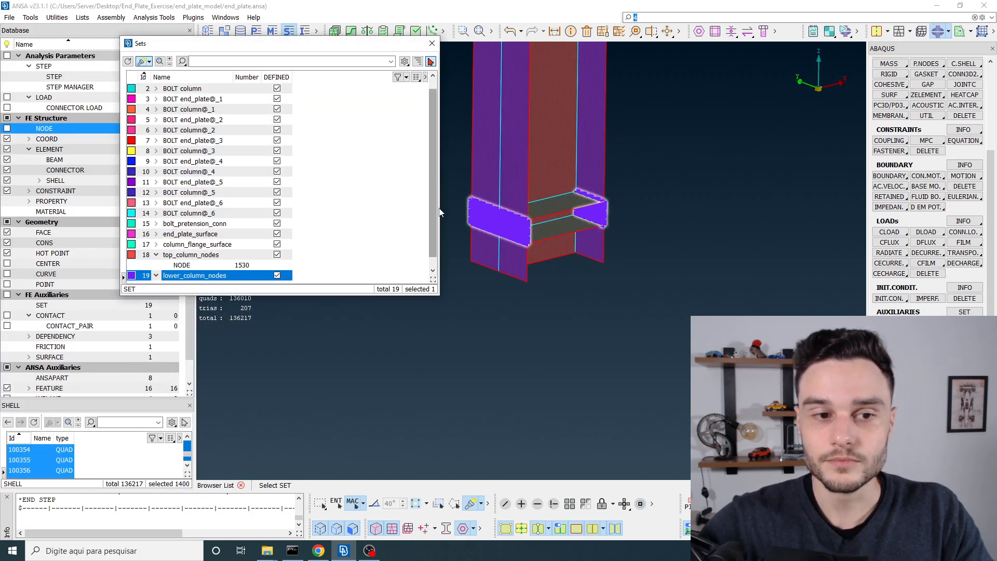
# Check the nodes contained in lower_column_nodes on the model, and close the list of sets
pyautogui.moveTo(318, 295); pyautogui.dragTo(318, 348)
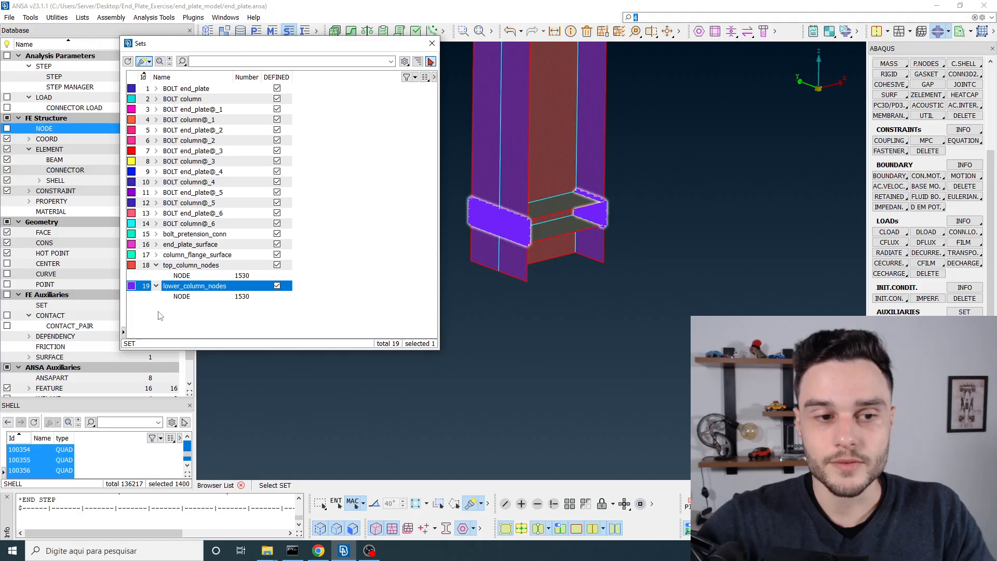
pyautogui.click(193, 297)
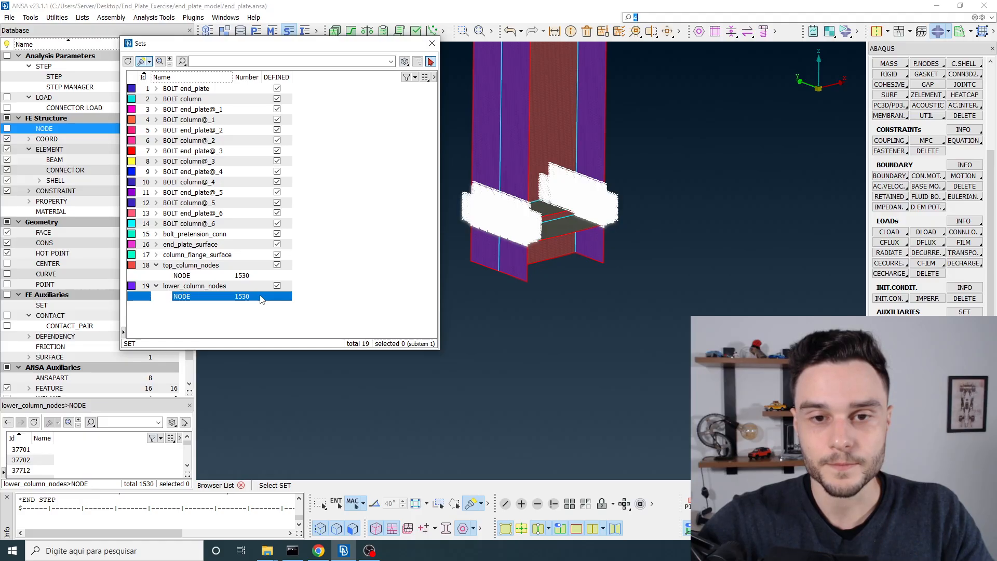
pyautogui.scroll(2, 469, 205)
pyautogui.scroll(-1, 555, 254)
pyautogui.scroll(-1, 555, 303)
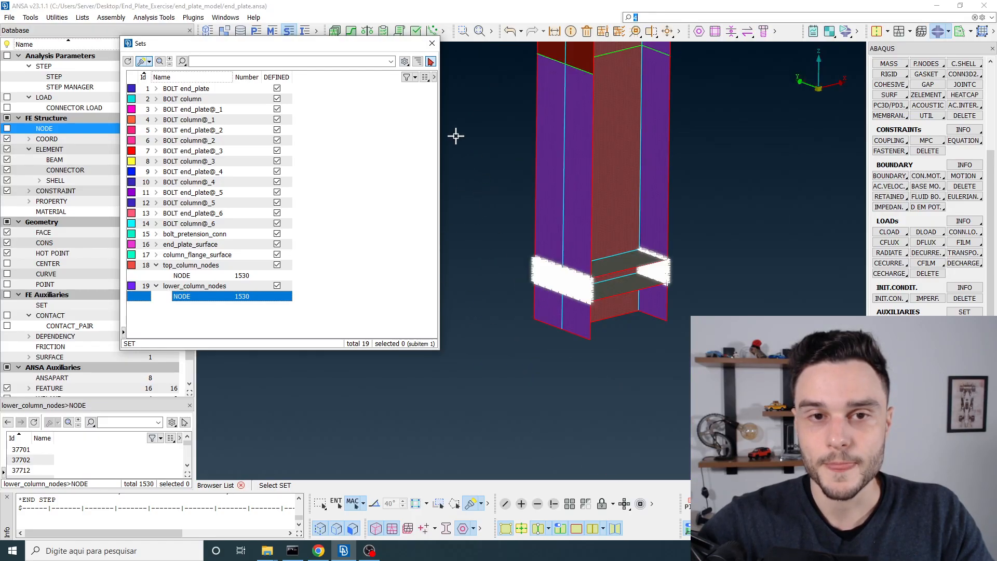
pyautogui.click(432, 43)
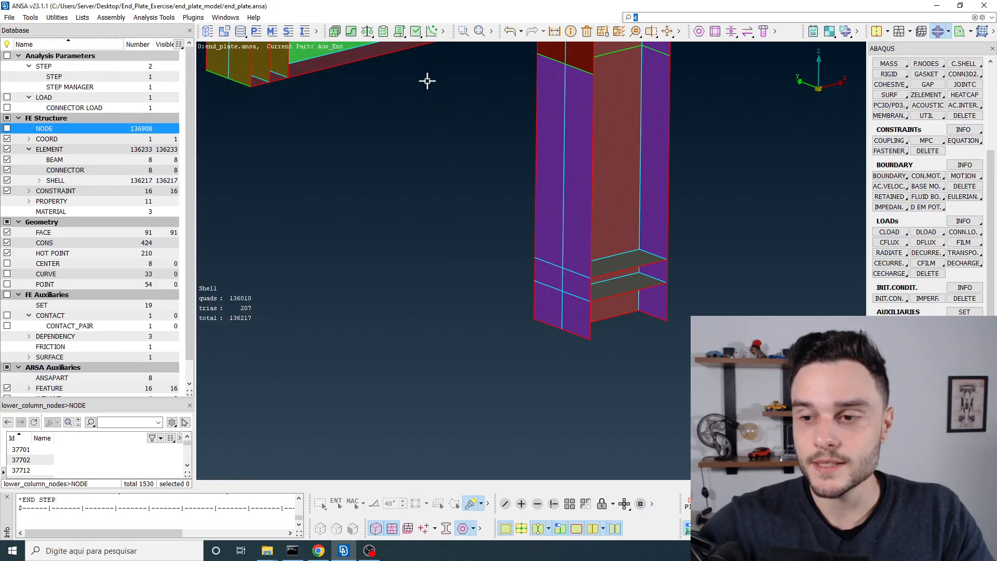
pyautogui.scroll(-1, 434, 238)
pyautogui.scroll(-1, 431, 240)
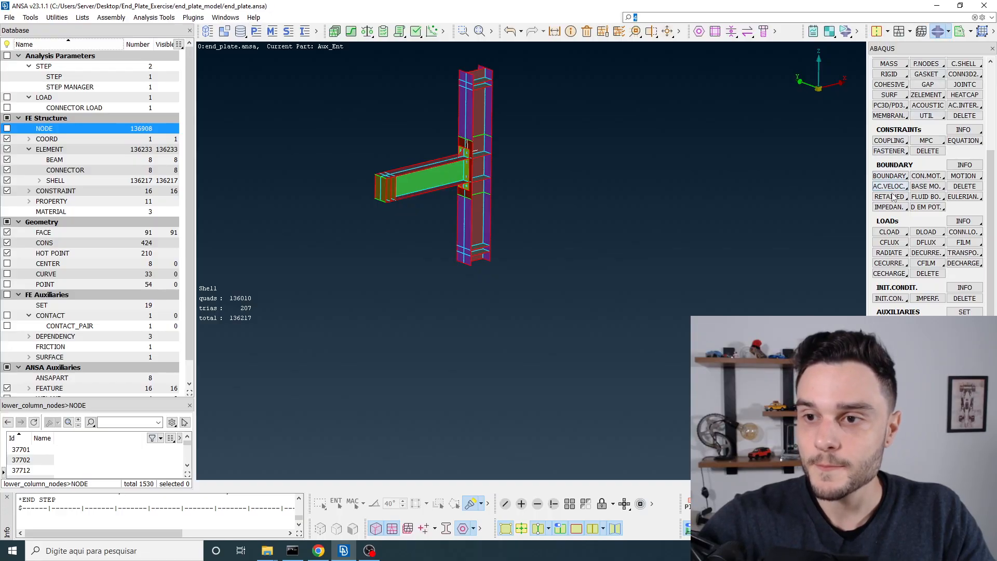
pyautogui.click(900, 142)
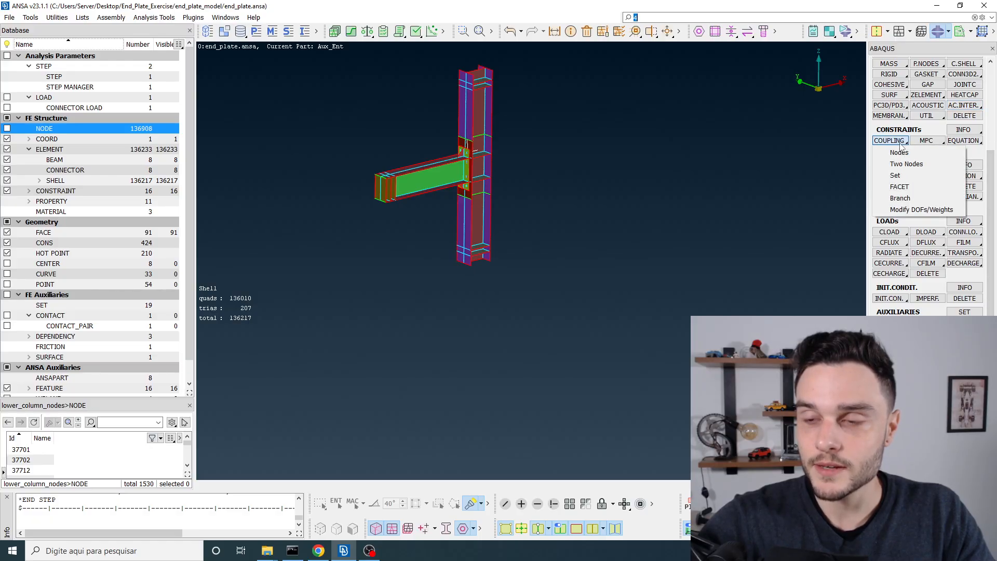
pyautogui.click(906, 177)
pyautogui.moveTo(695, 73); pyautogui.dragTo(420, 100)
pyautogui.scroll(5, 439, 78)
pyautogui.scroll(-1, 294, 252)
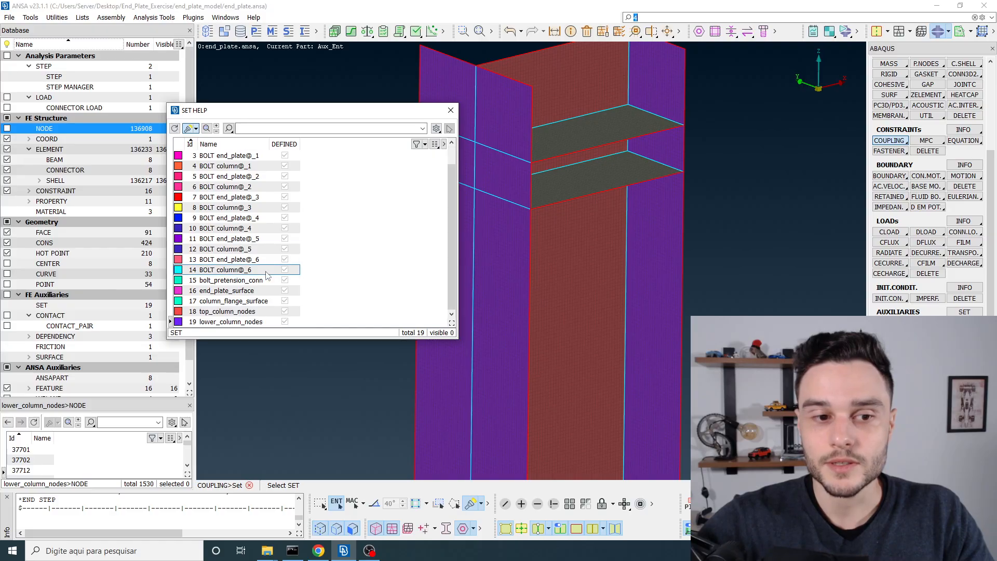
pyautogui.click(220, 312)
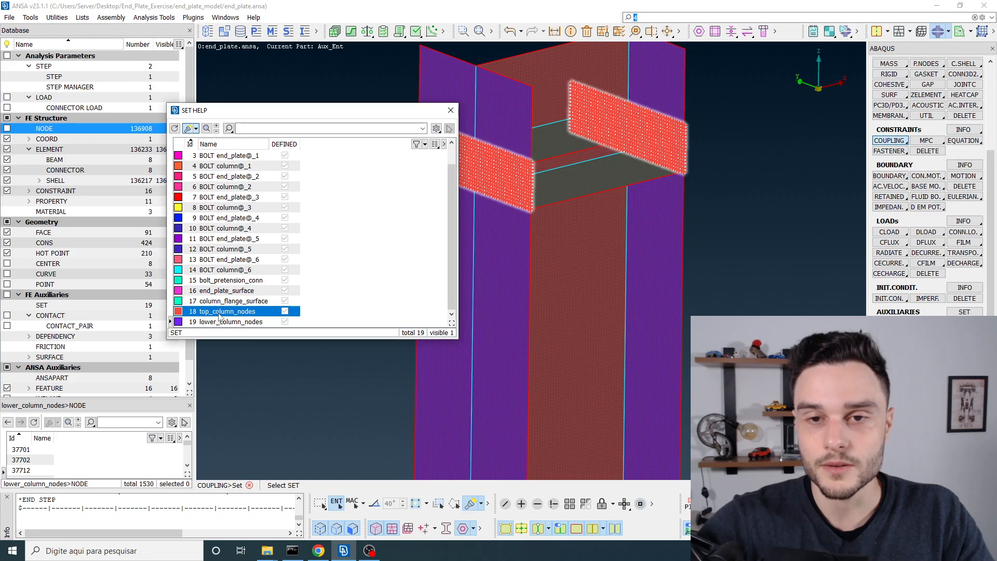
pyautogui.middleClick(219, 316)
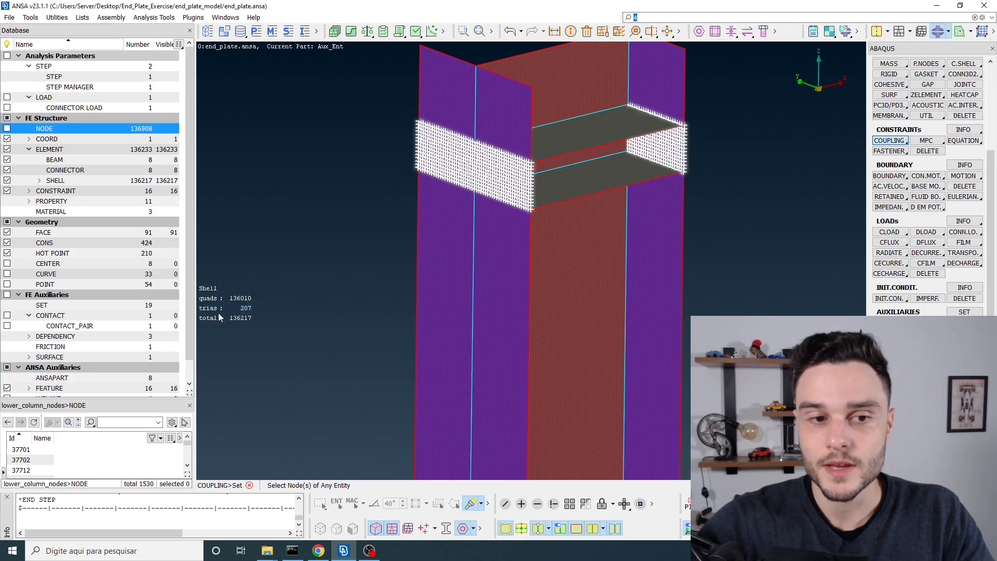
pyautogui.middleClick(355, 142)
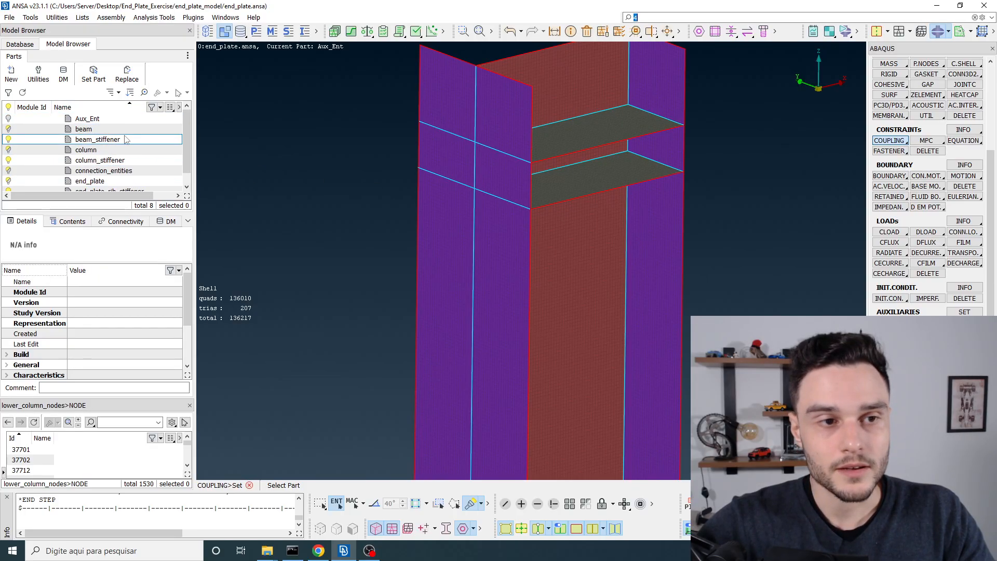
pyautogui.middleClick(274, 150)
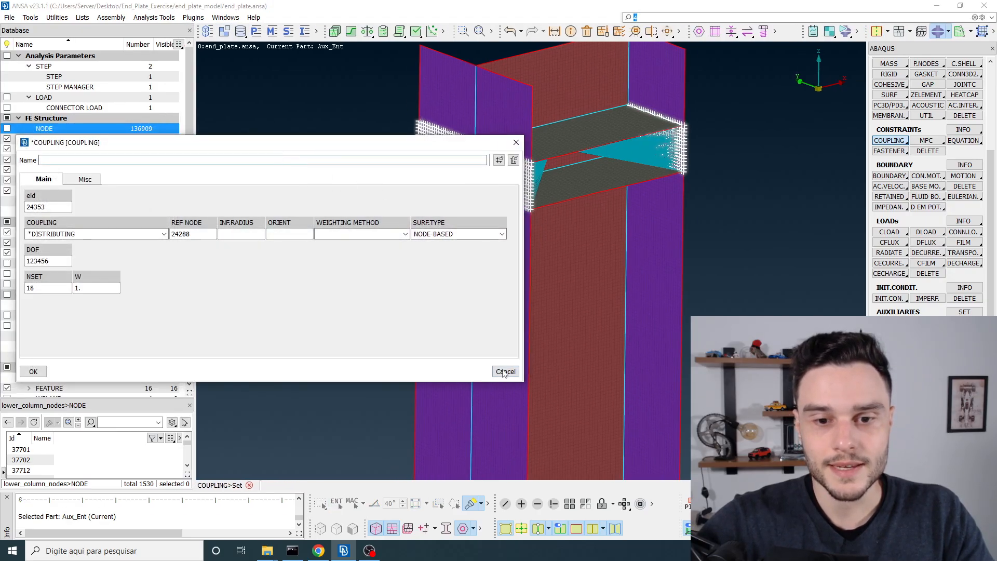
pyautogui.click(504, 372)
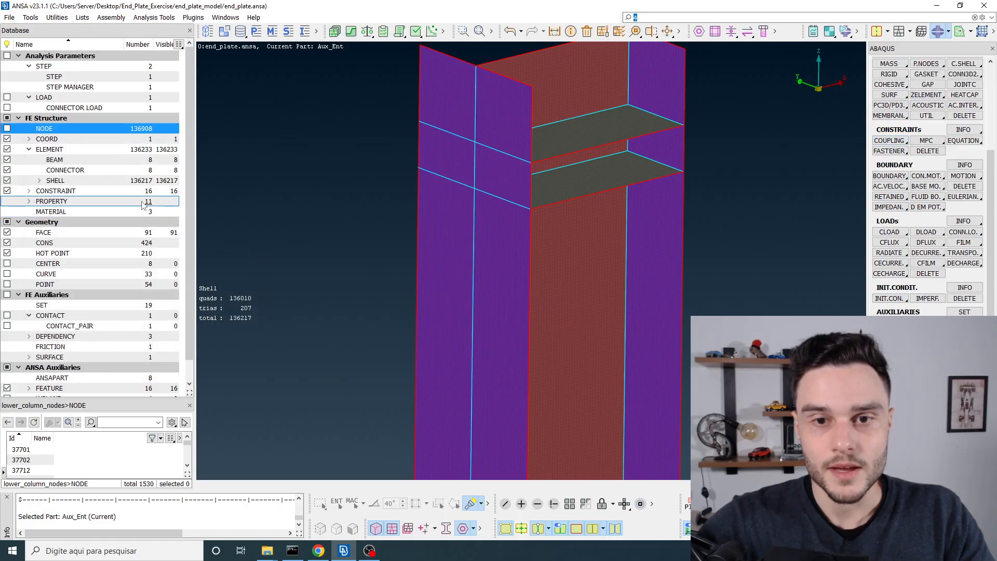
# Create a set-based coupling on the top_column_nodes set, leaving its reference node to be generated automatically
pyautogui.click(894, 146)
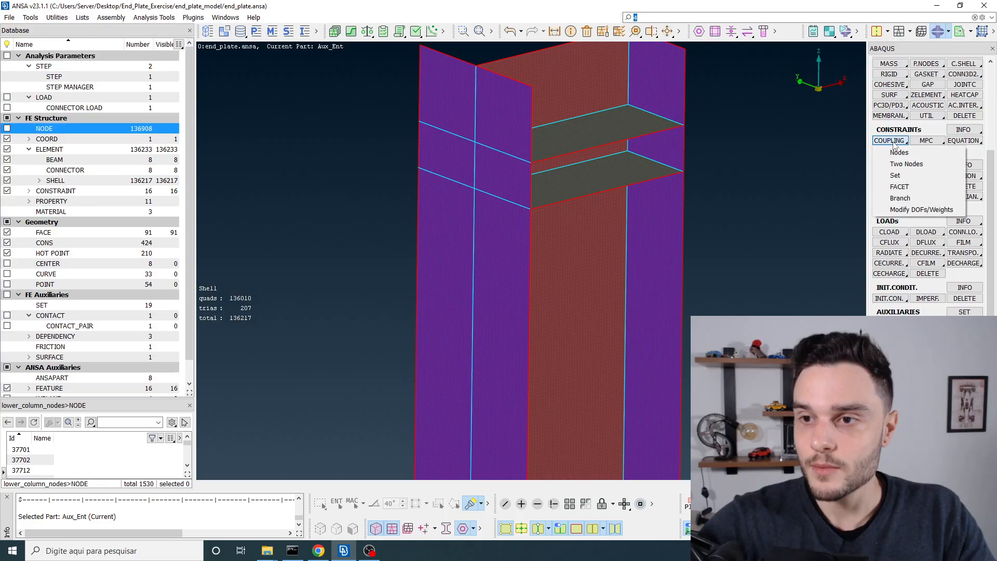
pyautogui.click(900, 175)
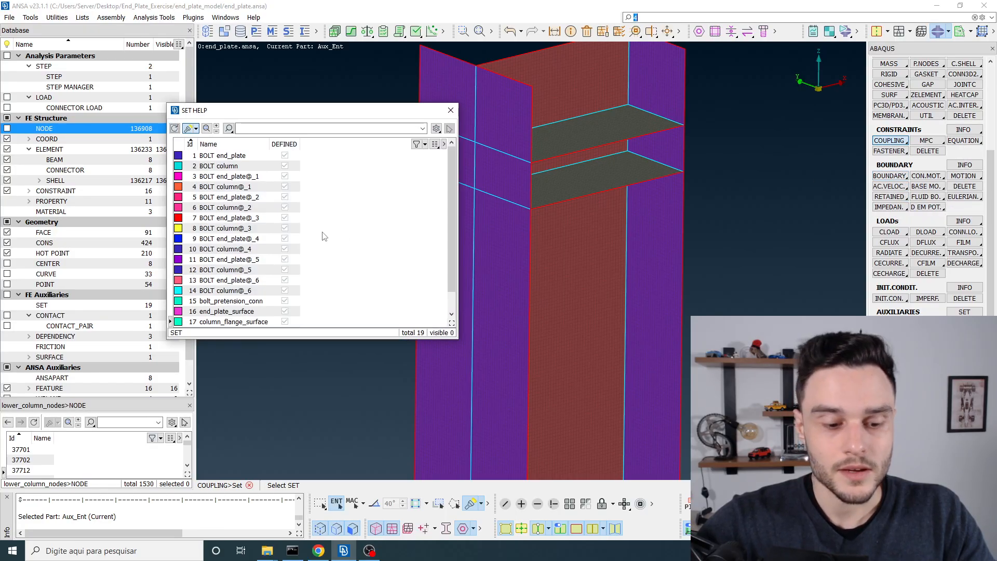
pyautogui.scroll(-1, 231, 291)
pyautogui.click(228, 311)
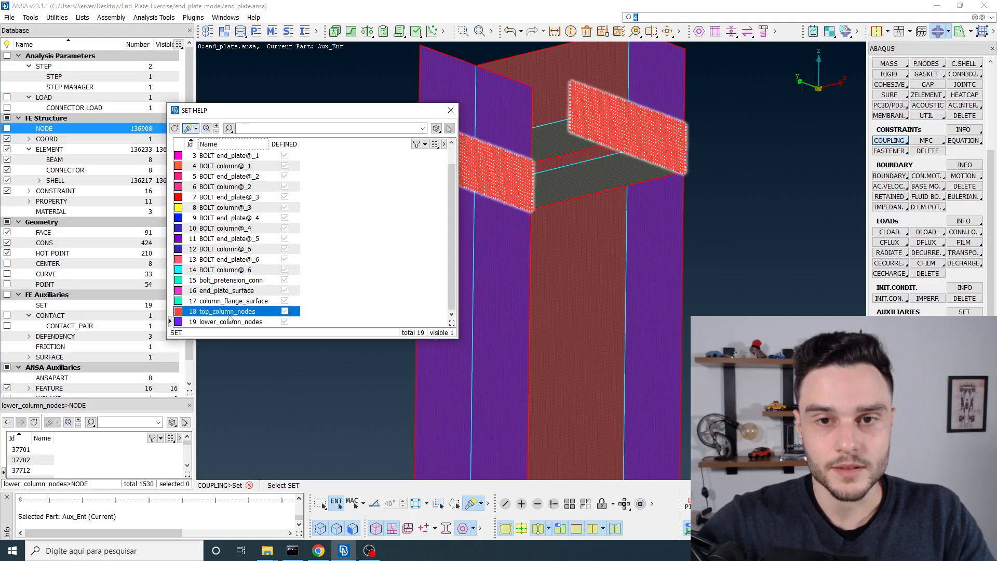
pyautogui.doubleClick(228, 315)
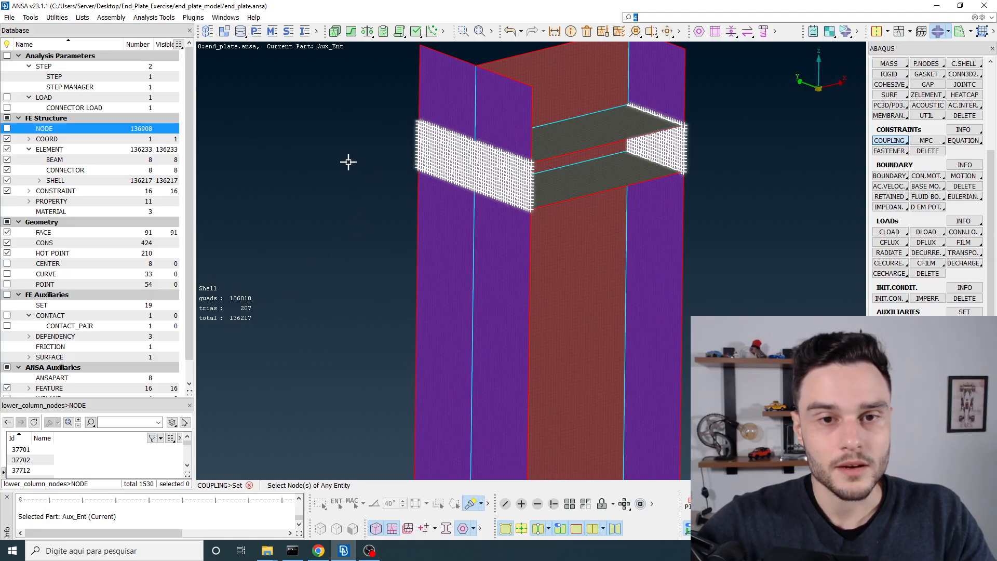
pyautogui.scroll(5, 482, 169)
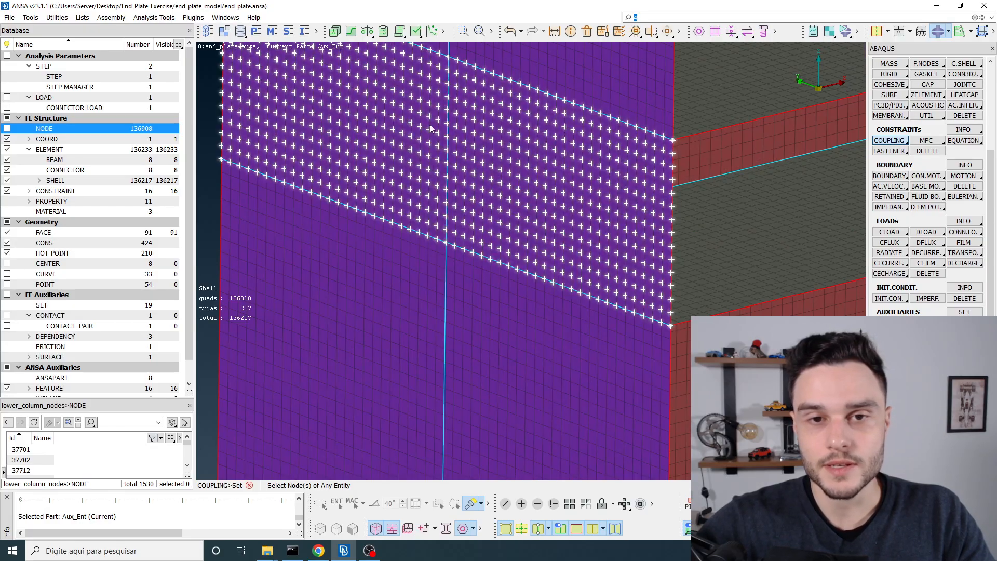
pyautogui.scroll(-5, 392, 232)
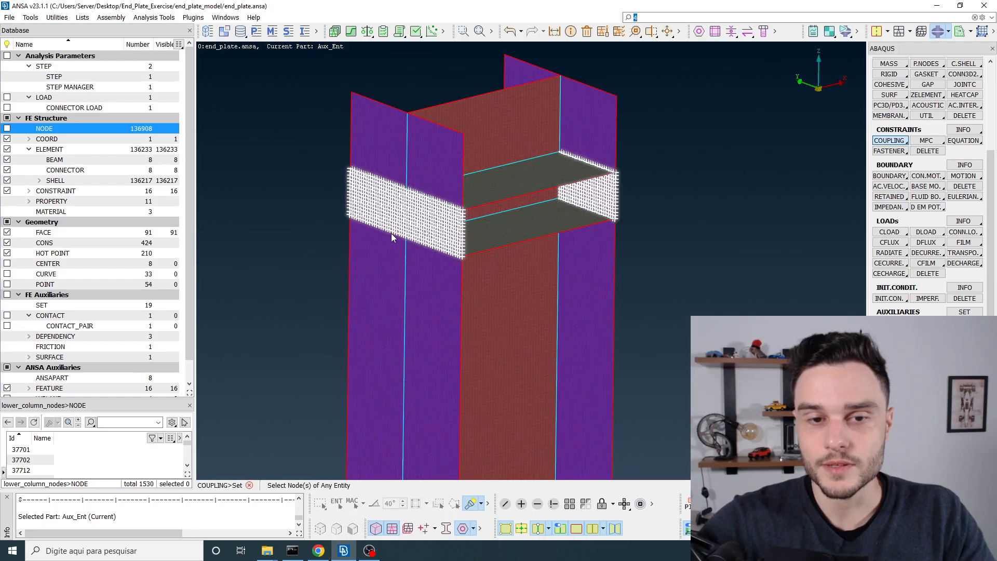
pyautogui.middleClick(542, 195)
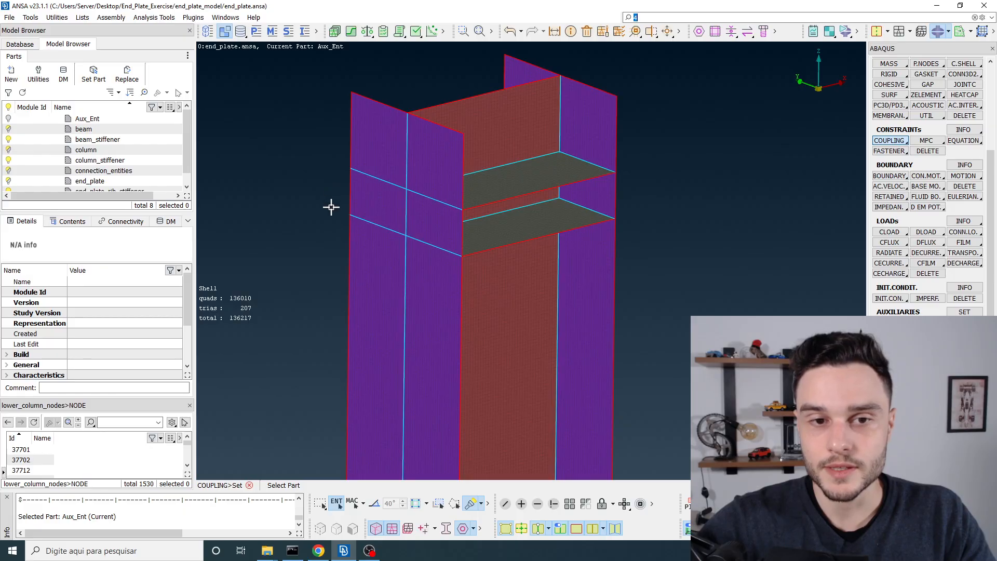
# Assign the new coupling to the connection_entities part
pyautogui.scroll(-1, 85, 144)
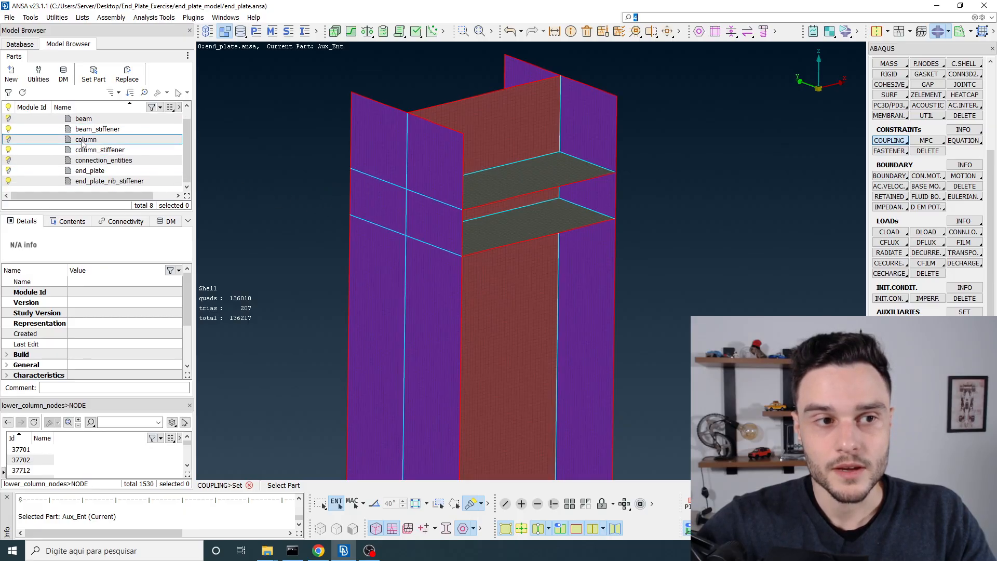
pyautogui.scroll(1, 91, 176)
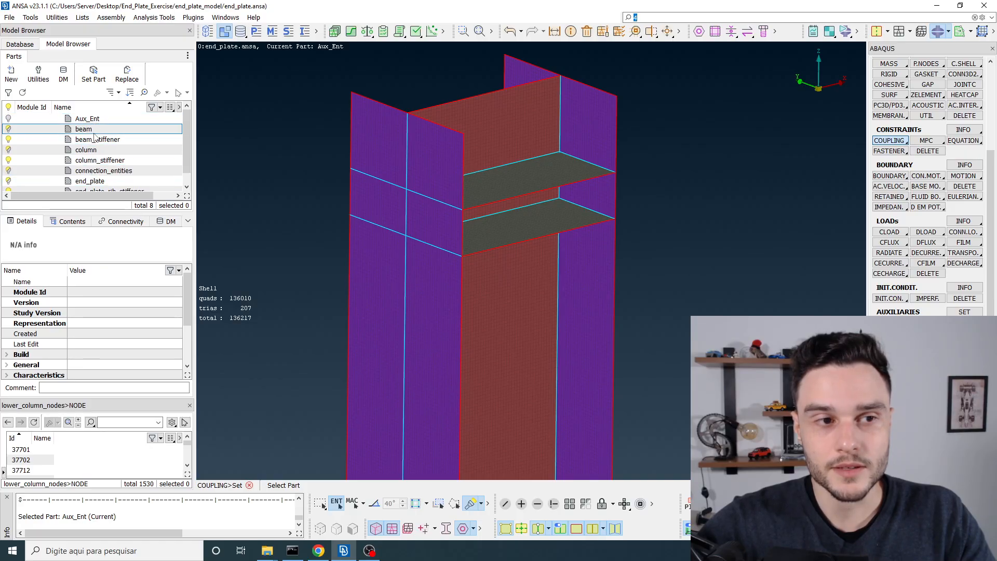
pyautogui.scroll(-1, 97, 139)
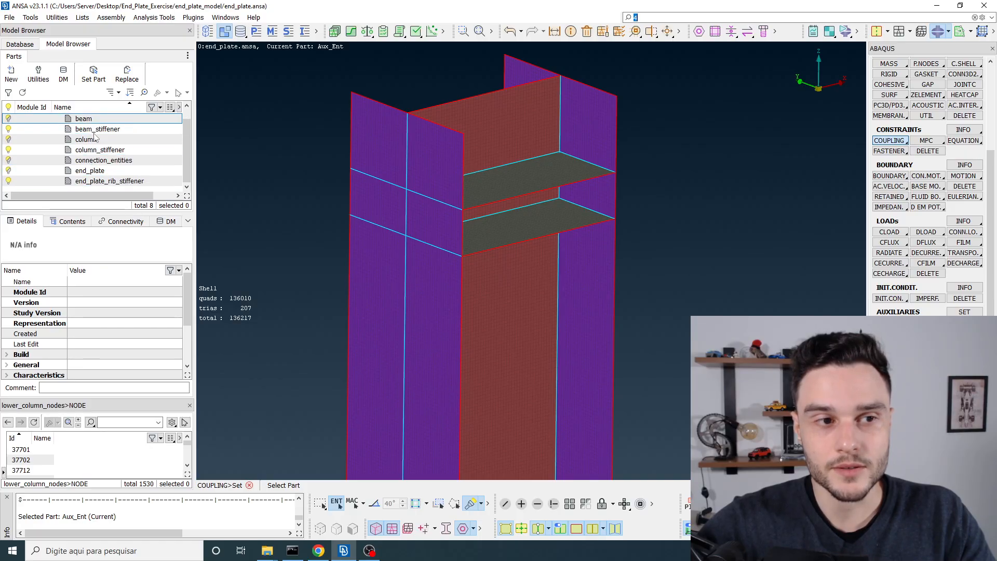
pyautogui.click(108, 164)
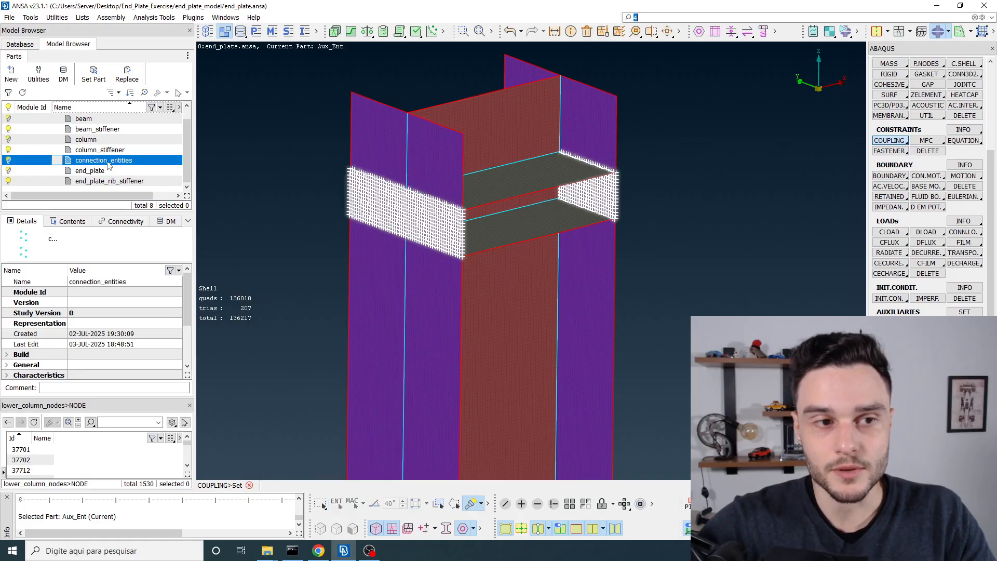
pyautogui.middleClick(108, 165)
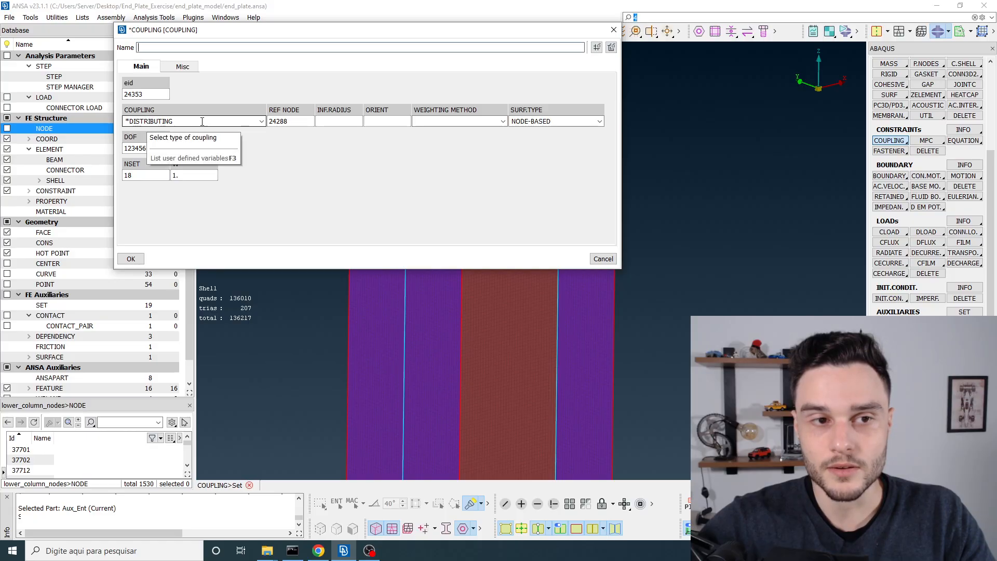
# Set the coupling type of the upper column flange coupling to *KINEMATIC
pyautogui.scroll(-4, 788, 164)
pyautogui.scroll(4, 707, 186)
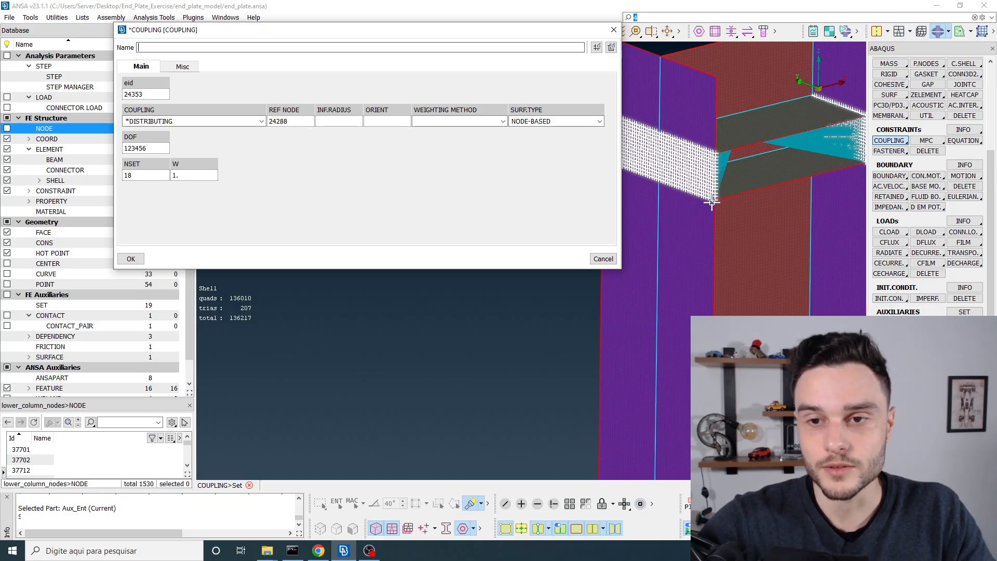
pyautogui.scroll(-5, 712, 203)
pyautogui.scroll(3, 681, 220)
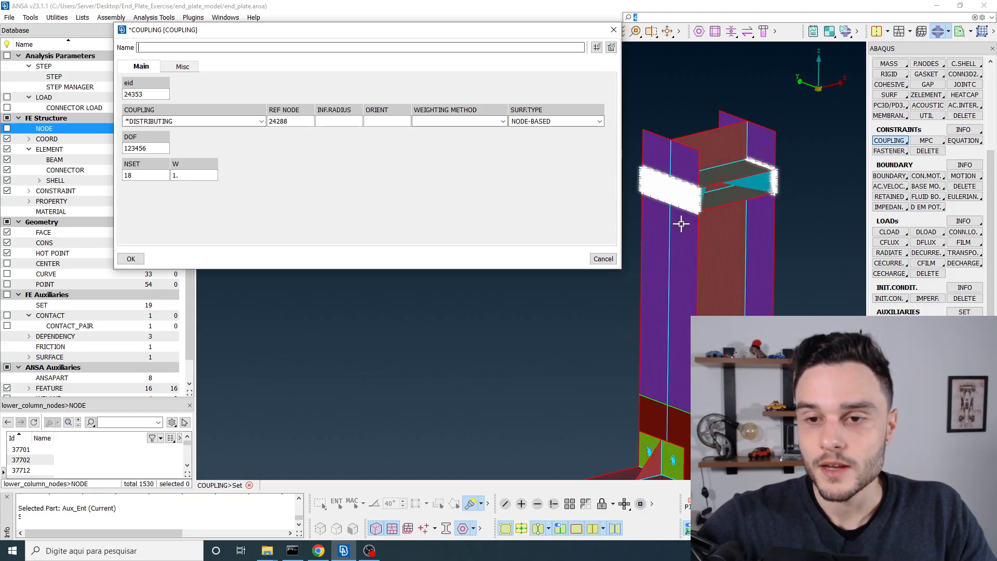
pyautogui.click(262, 121)
pyautogui.click(167, 154)
# Examine the coupled upper flange nodes in relation to the column and beam, and review the available coupling types, keeping *KINEMATIC
pyautogui.scroll(3, 690, 196)
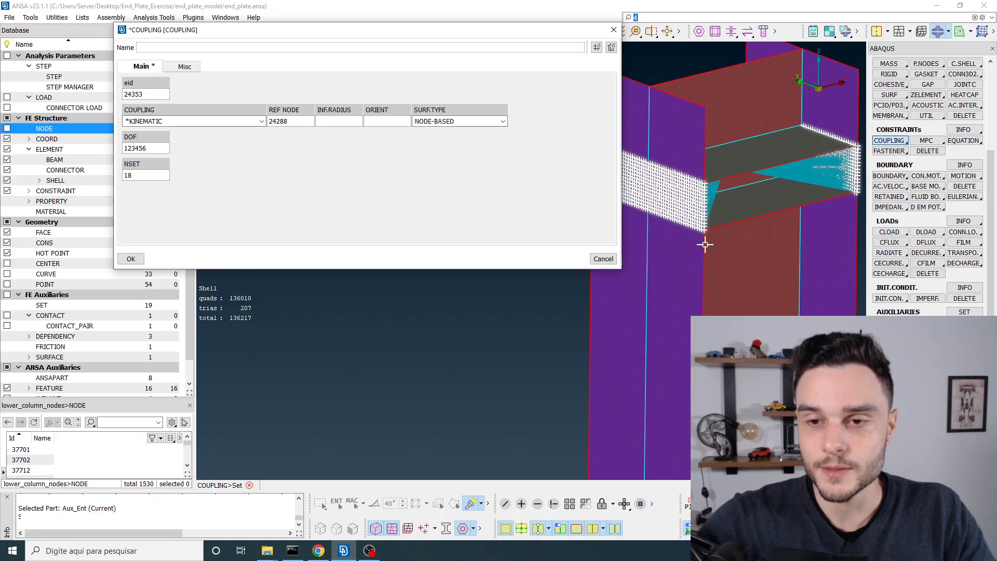
pyautogui.scroll(-5, 684, 131)
pyautogui.scroll(3, 706, 144)
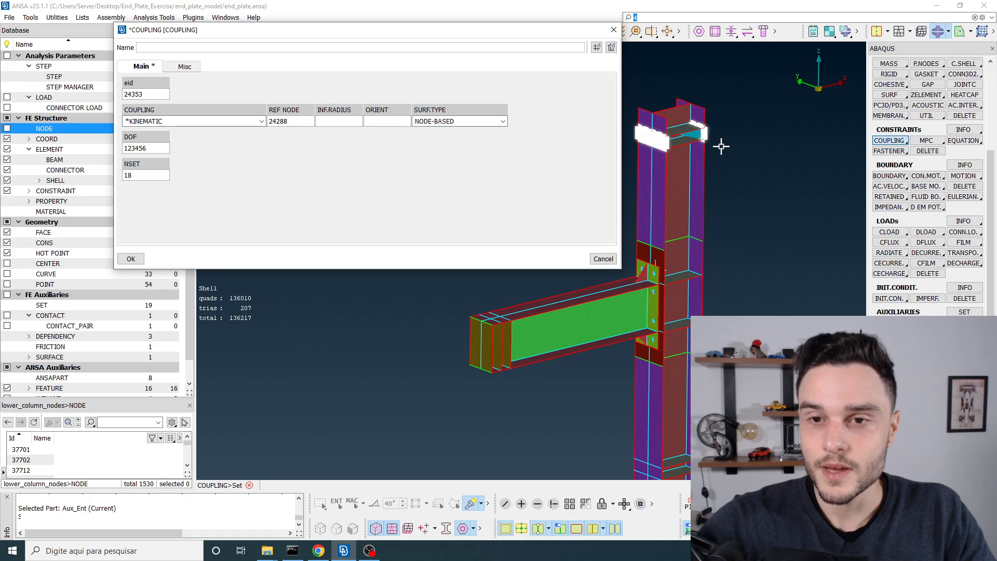
pyautogui.scroll(5, 675, 140)
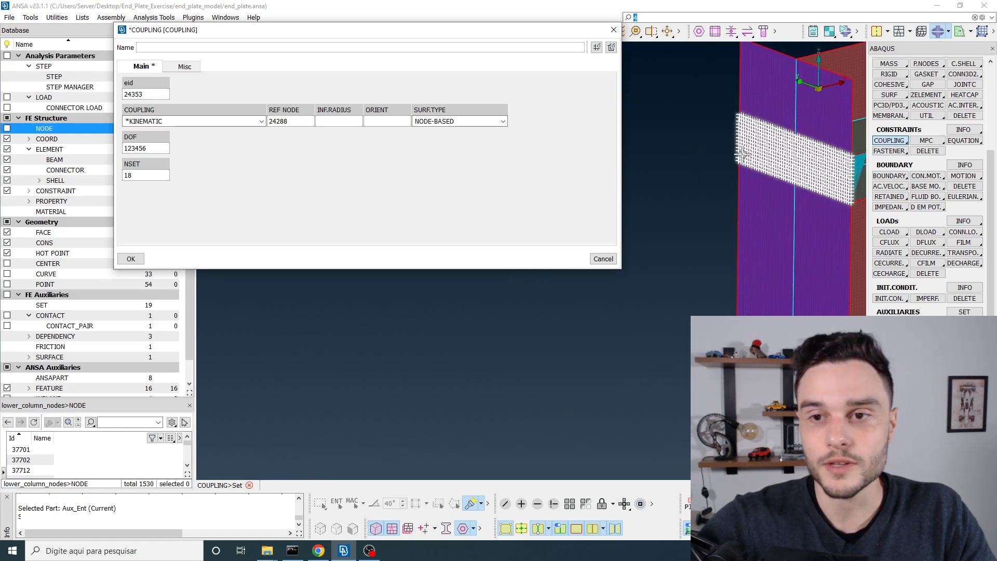
pyautogui.scroll(3, 793, 152)
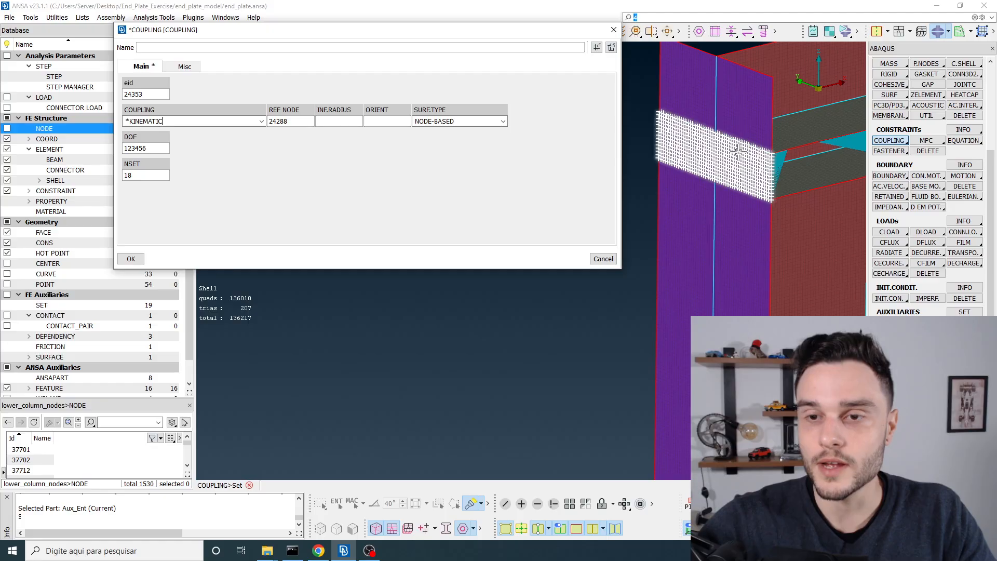
pyautogui.scroll(-5, 675, 156)
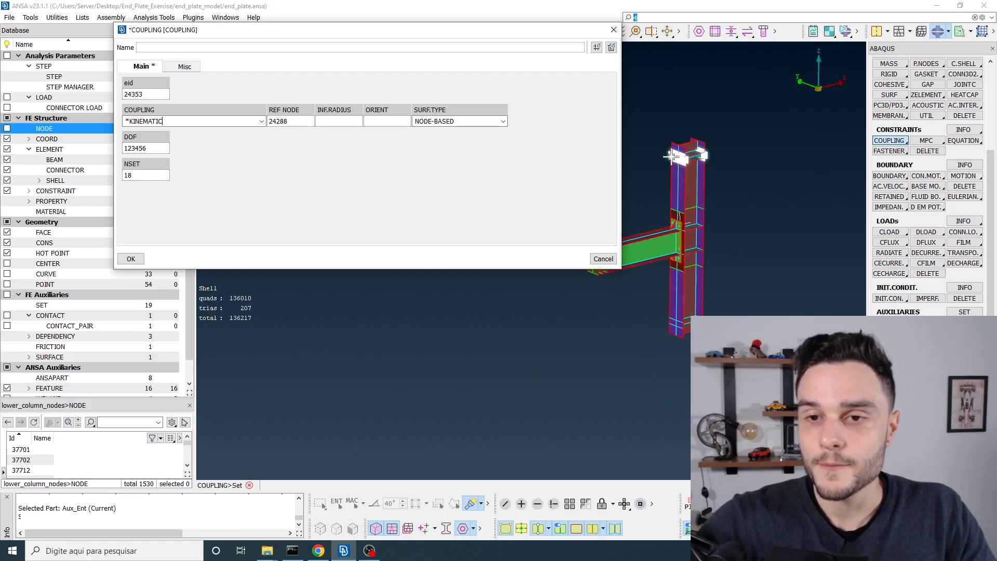
pyautogui.scroll(6, 674, 155)
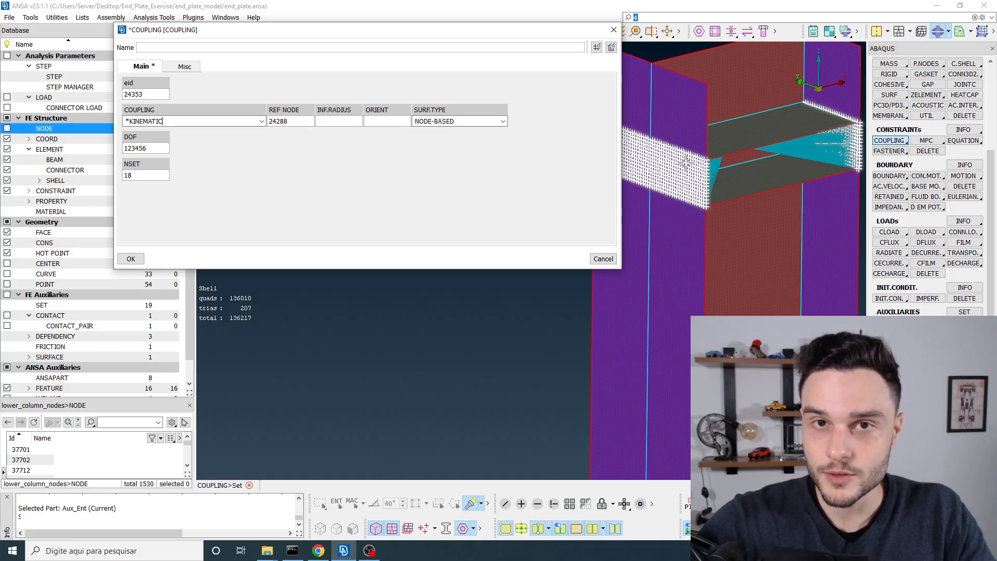
pyautogui.scroll(-5, 685, 163)
pyautogui.scroll(4, 716, 194)
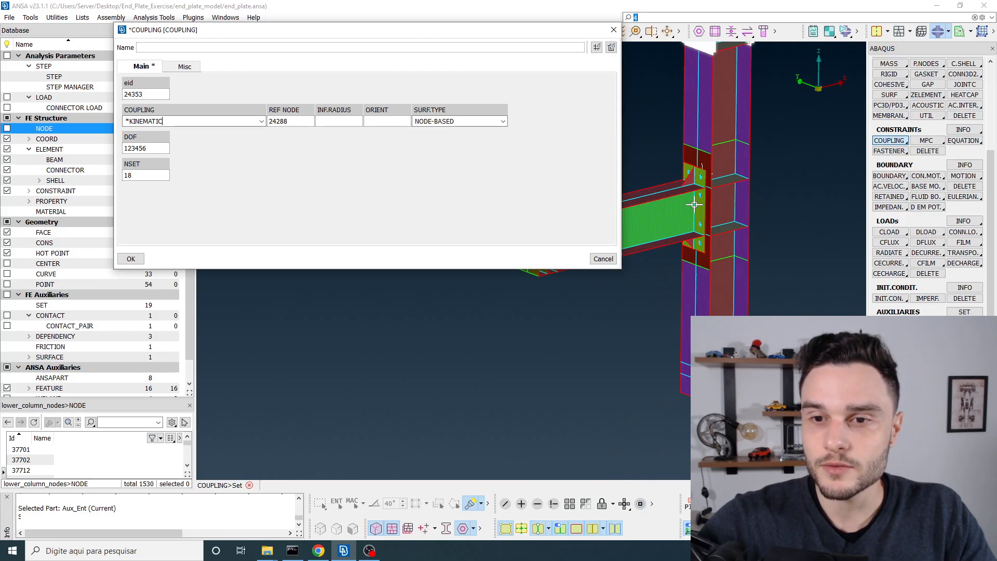
pyautogui.scroll(-4, 801, 176)
pyautogui.scroll(4, 732, 198)
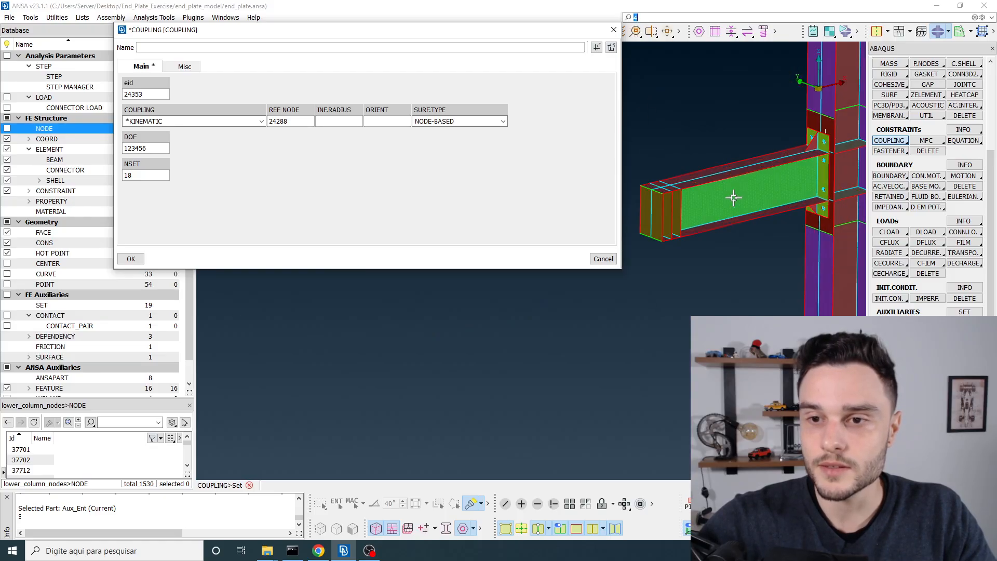
pyautogui.scroll(-5, 795, 126)
pyautogui.scroll(3, 779, 162)
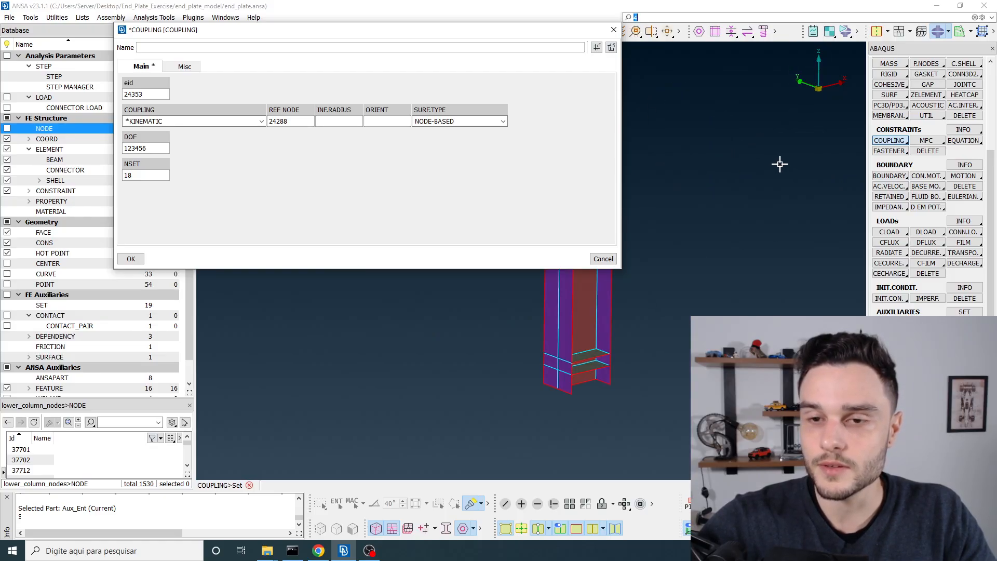
pyautogui.scroll(-3, 757, 178)
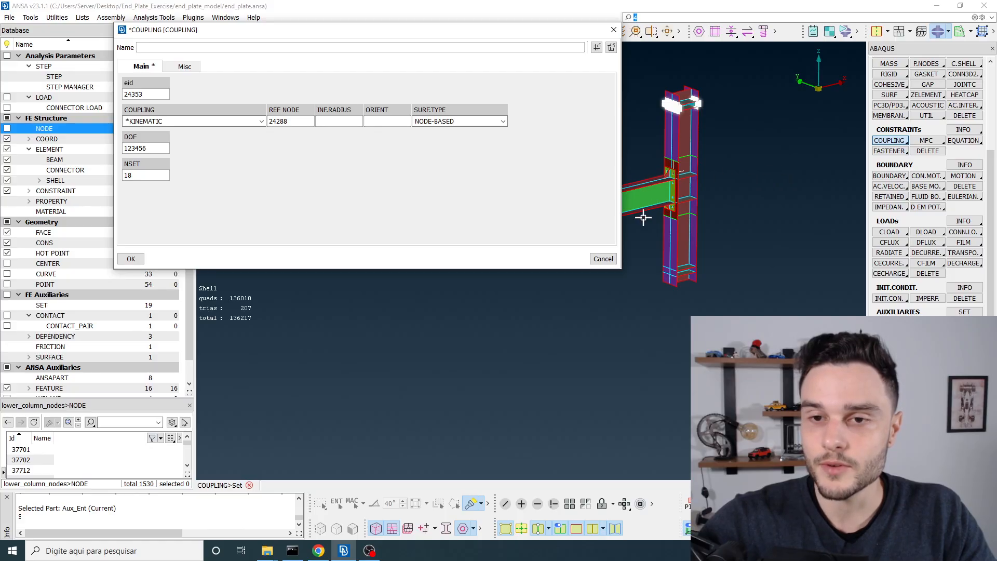
pyautogui.scroll(5, 684, 73)
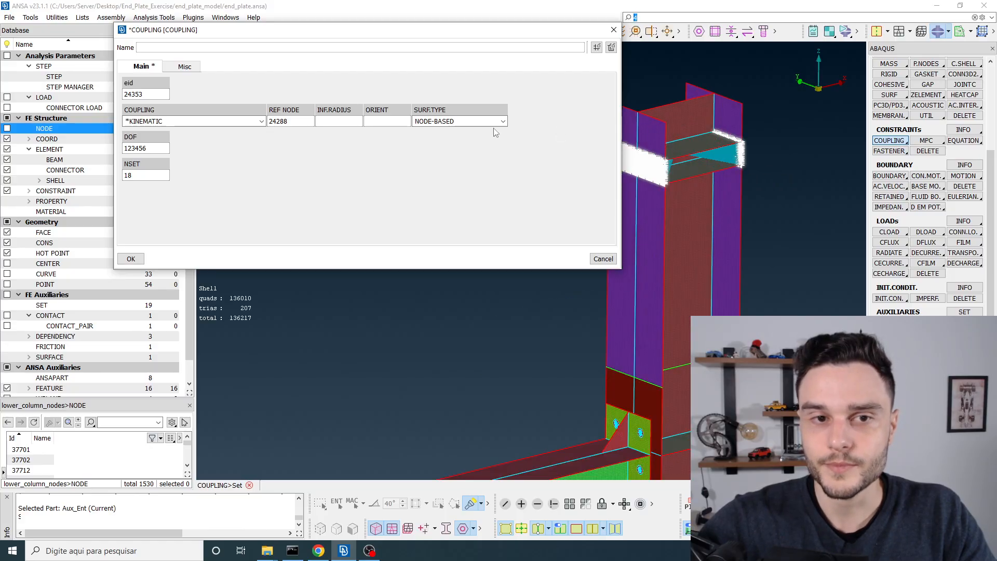
pyautogui.click(260, 121)
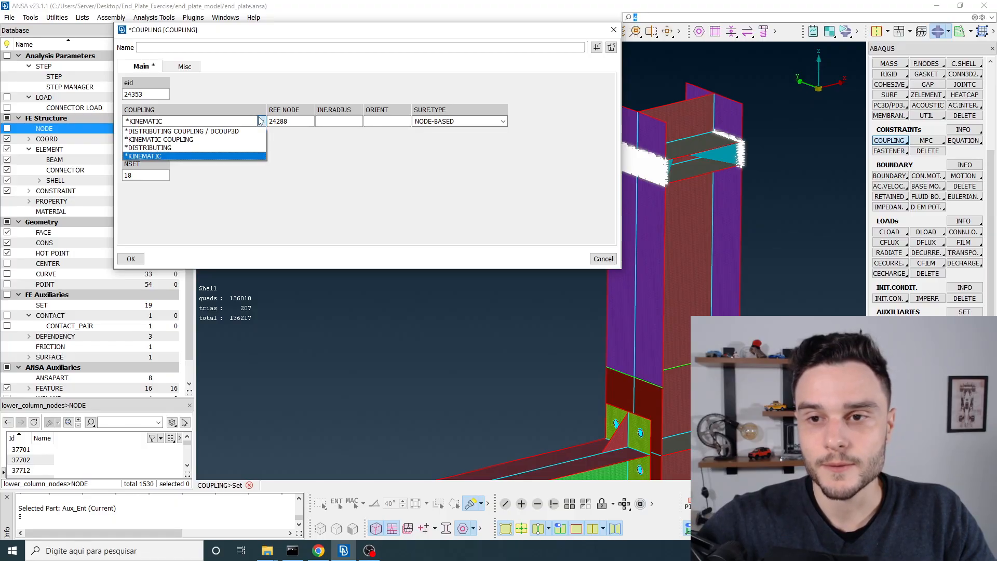
pyautogui.click(164, 156)
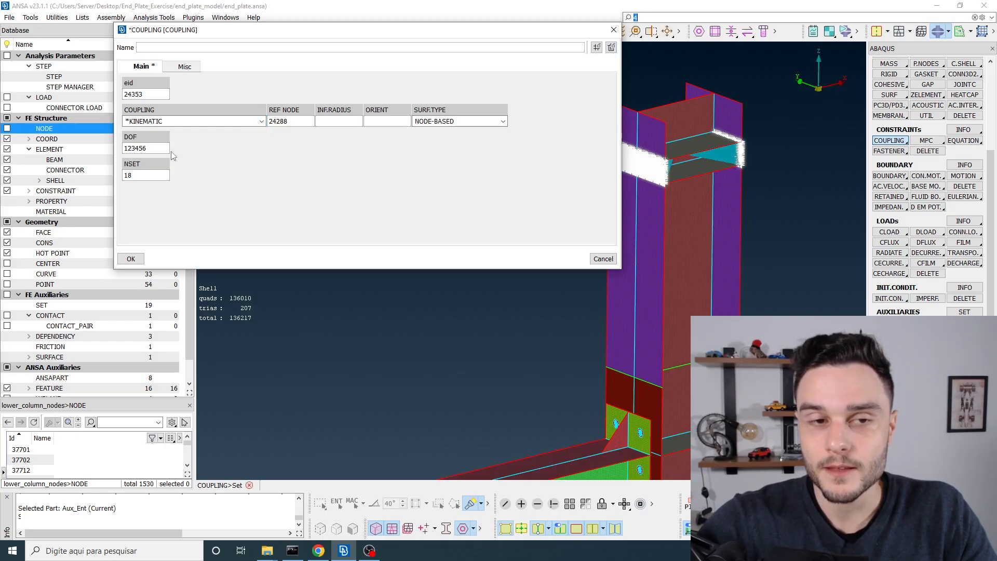
# Examine where the upper coupling's reference node sits between the two column flanges
pyautogui.click(254, 126)
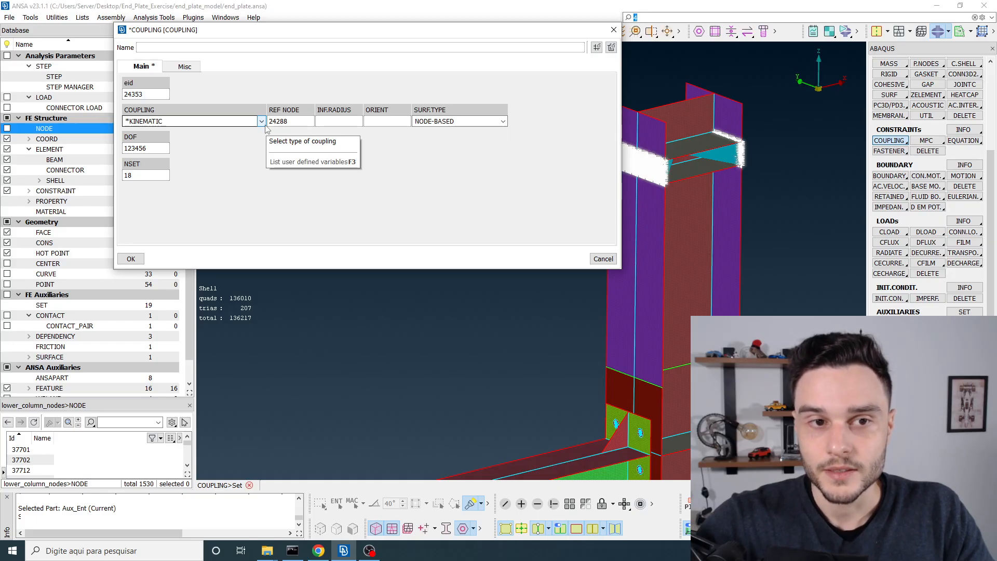
pyautogui.click(290, 122)
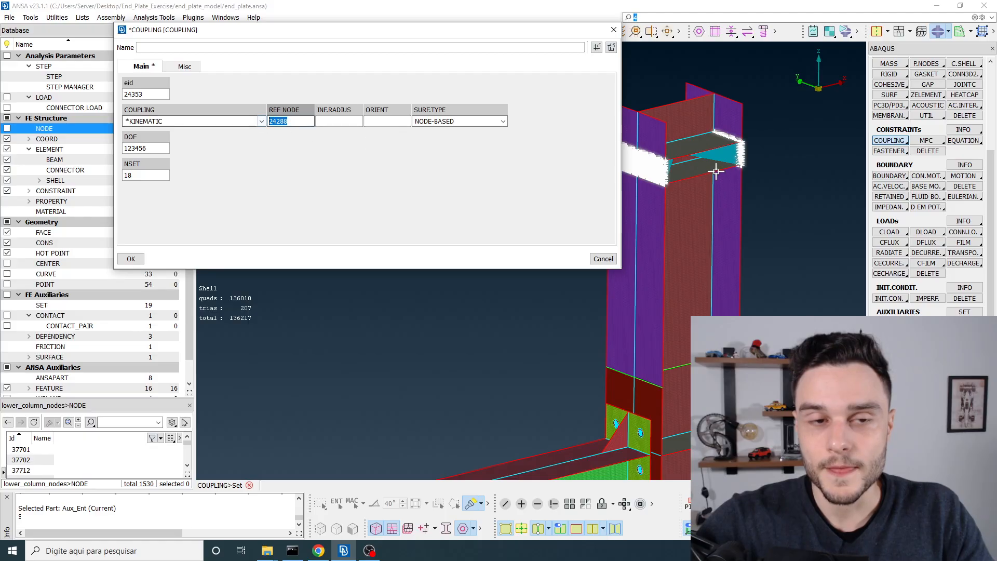
pyautogui.scroll(-3, 717, 169)
pyautogui.scroll(6, 686, 160)
pyautogui.scroll(5, 706, 156)
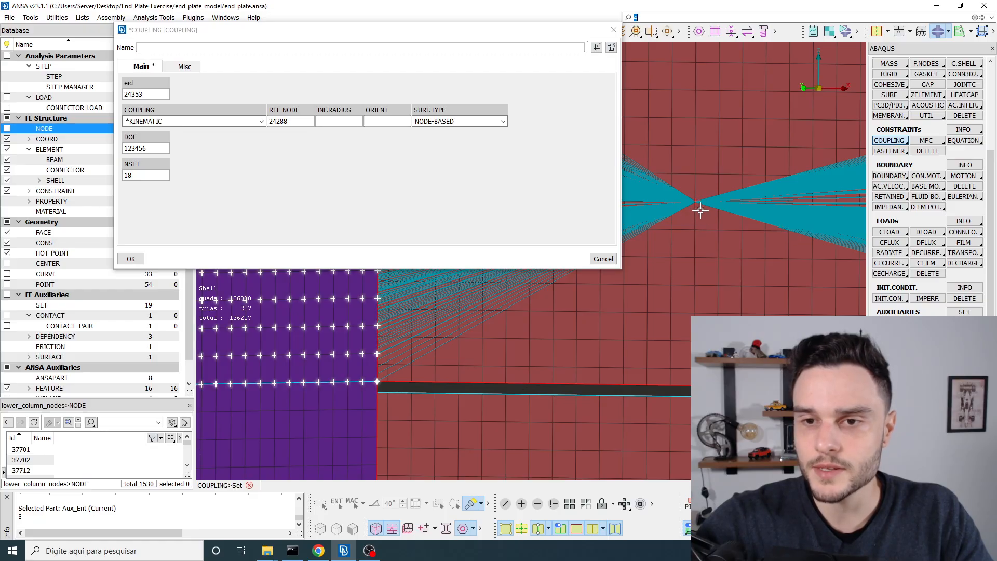
pyautogui.scroll(-5, 700, 210)
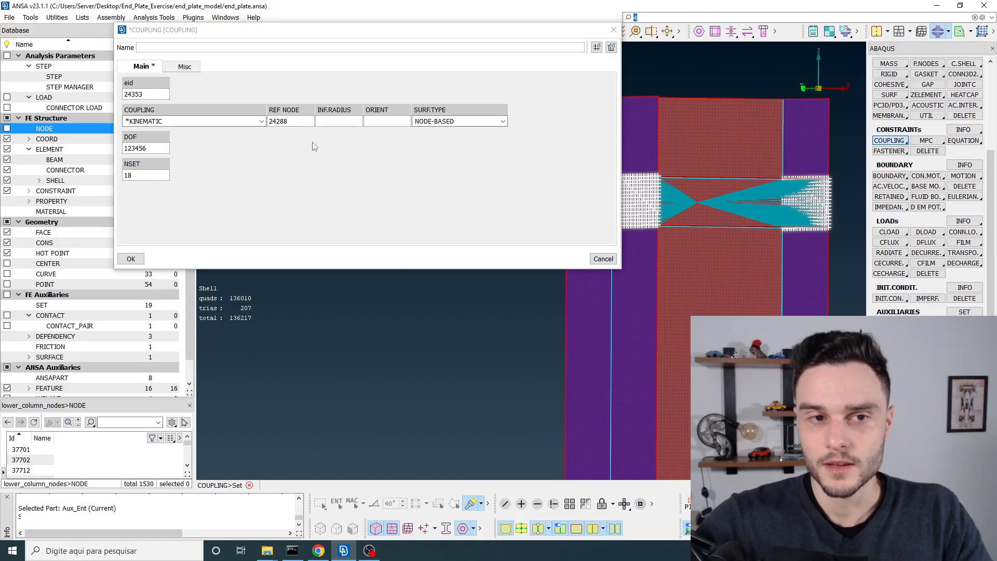
# Open the card of the upper coupling's reference node and review its X, Y and Z coordinates
pyautogui.moveTo(297, 122); pyautogui.dragTo(243, 125)
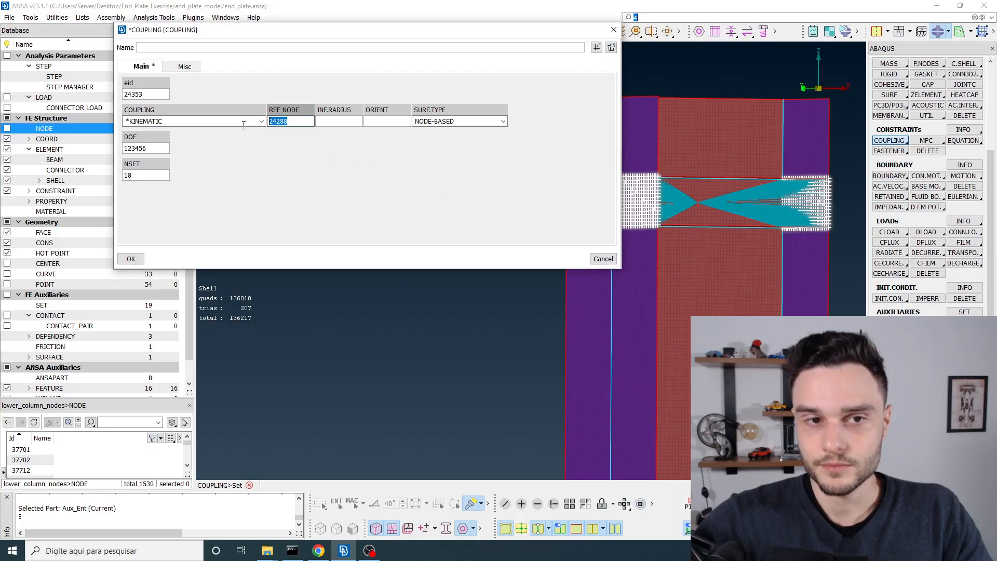
pyautogui.doubleClick(294, 122)
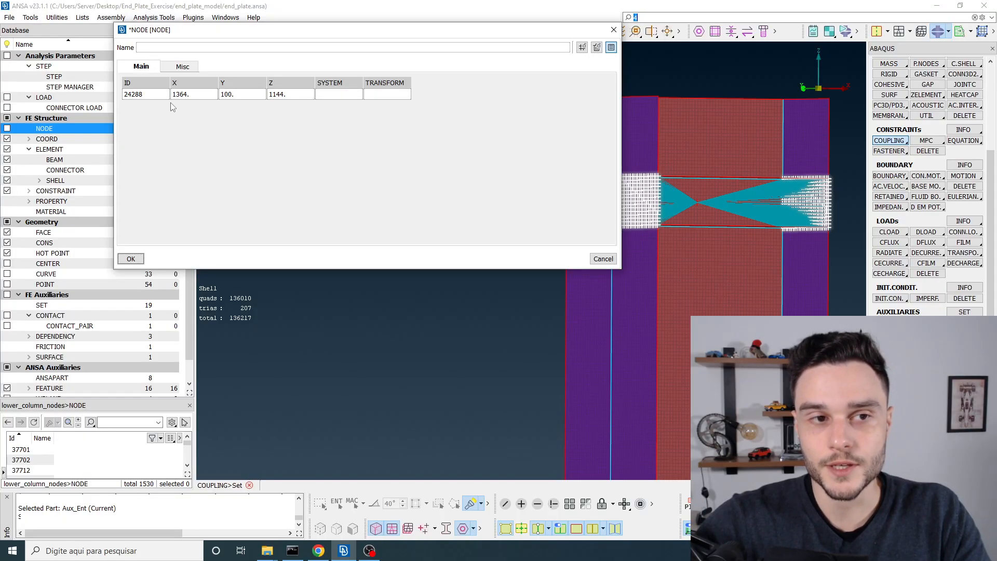
pyautogui.click(211, 96)
pyautogui.press('Tab')
pyautogui.press('Tab')
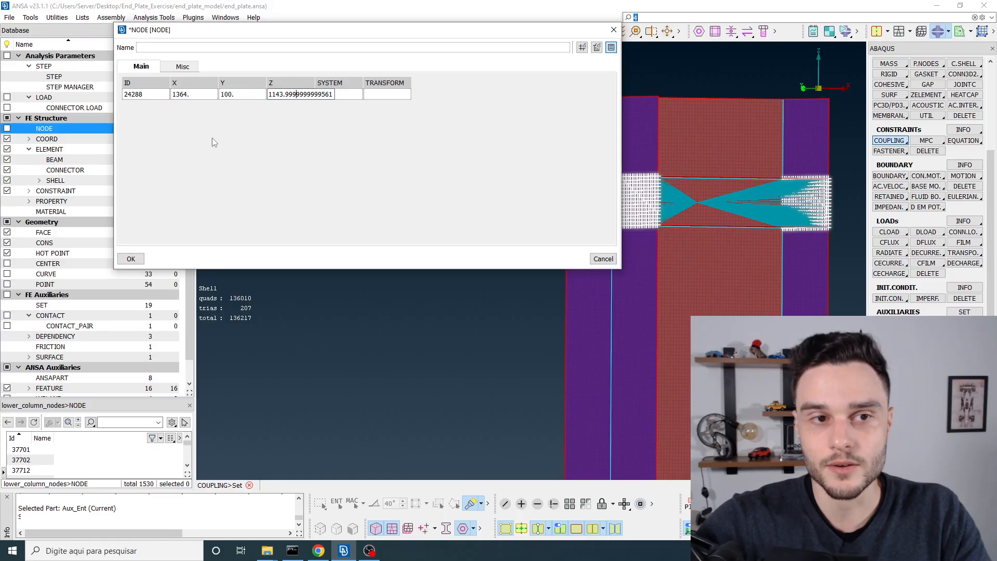
pyautogui.click(132, 258)
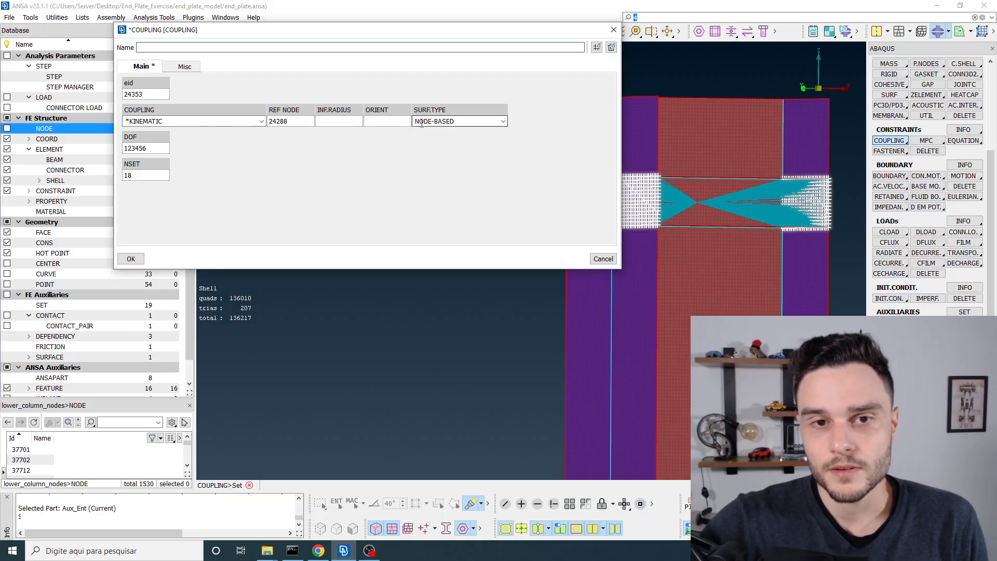
# Examine how the reference node links to the upper flange nodes and which degrees of freedom the coupling constrains
pyautogui.scroll(-3, 715, 199)
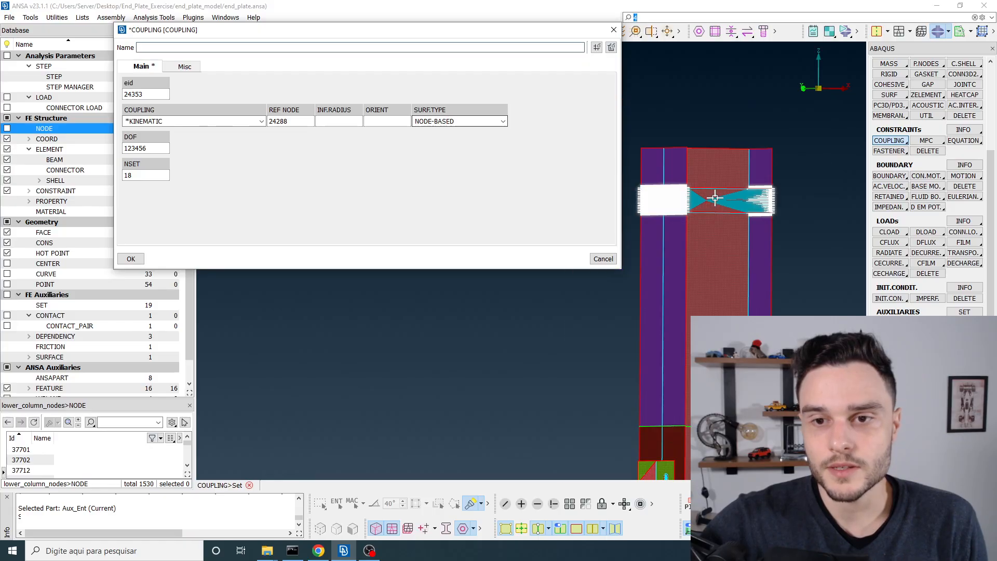
pyautogui.scroll(3, 706, 208)
pyautogui.scroll(-3, 749, 217)
pyautogui.scroll(3, 749, 217)
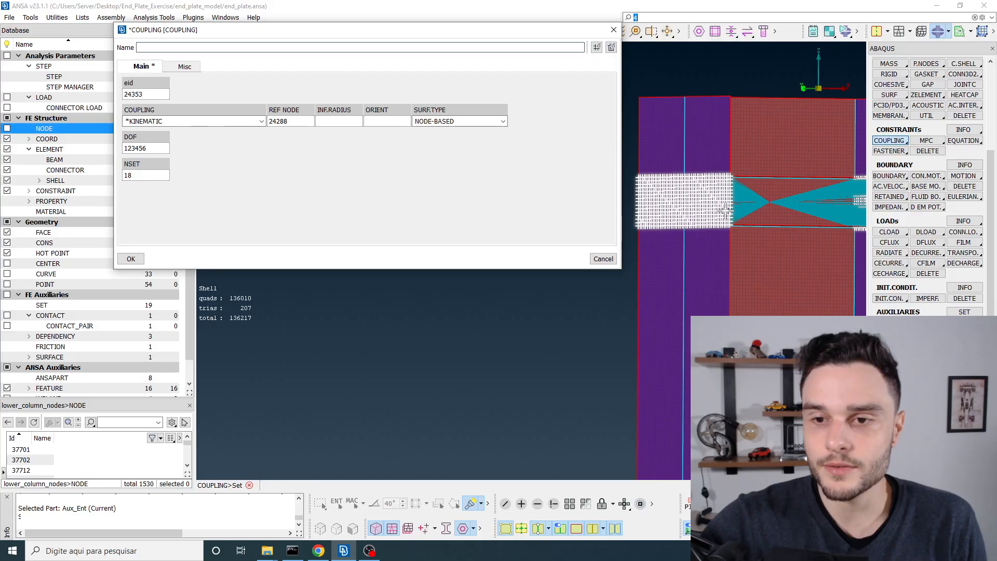
pyautogui.scroll(3, 721, 211)
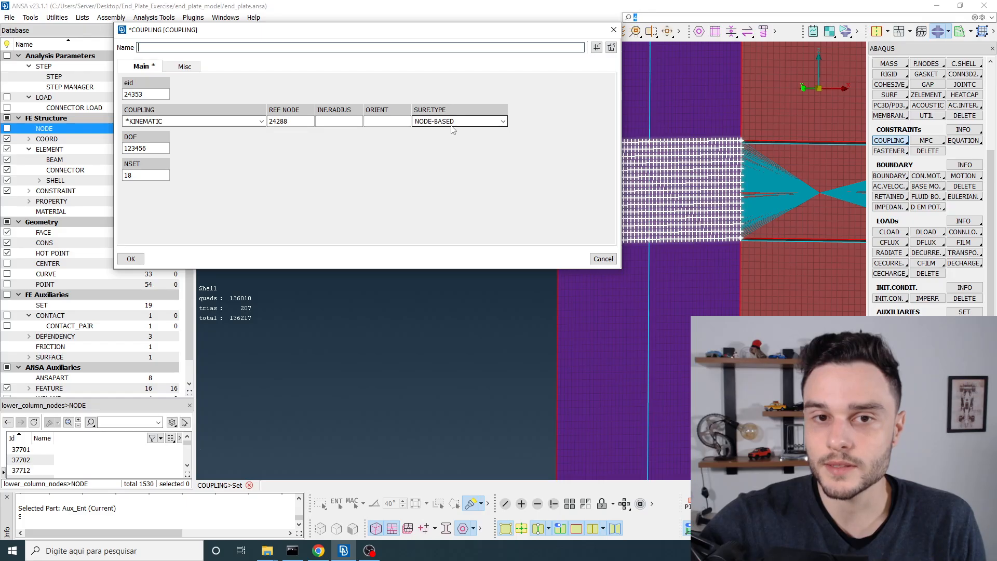
pyautogui.click(142, 148)
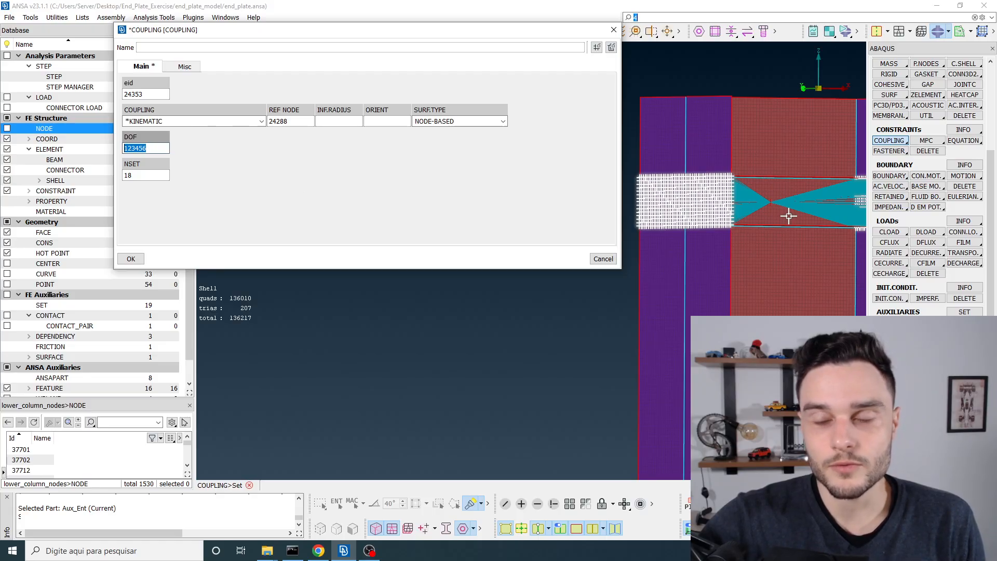
pyautogui.scroll(2, 784, 213)
pyautogui.scroll(3, 753, 182)
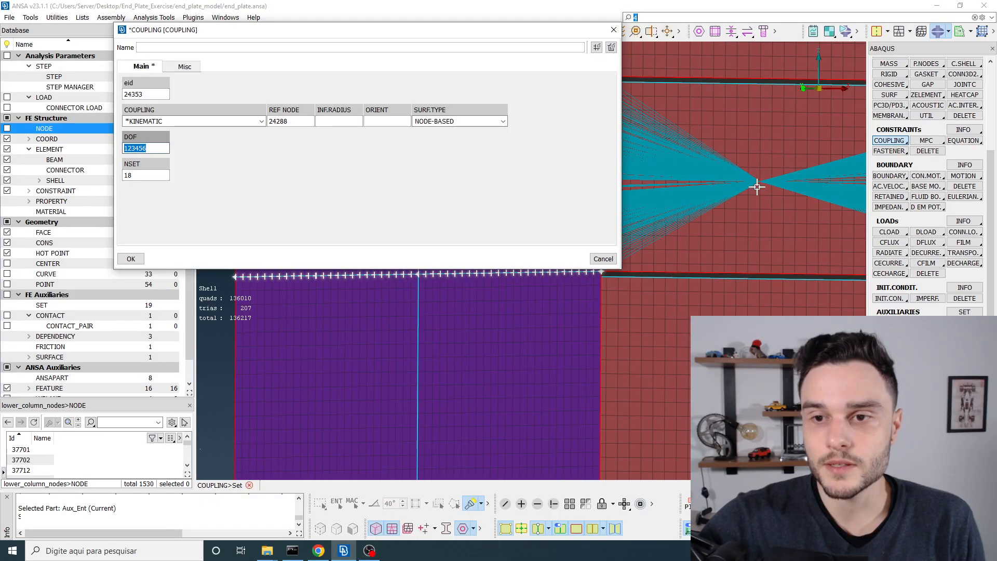
pyautogui.scroll(4, 758, 187)
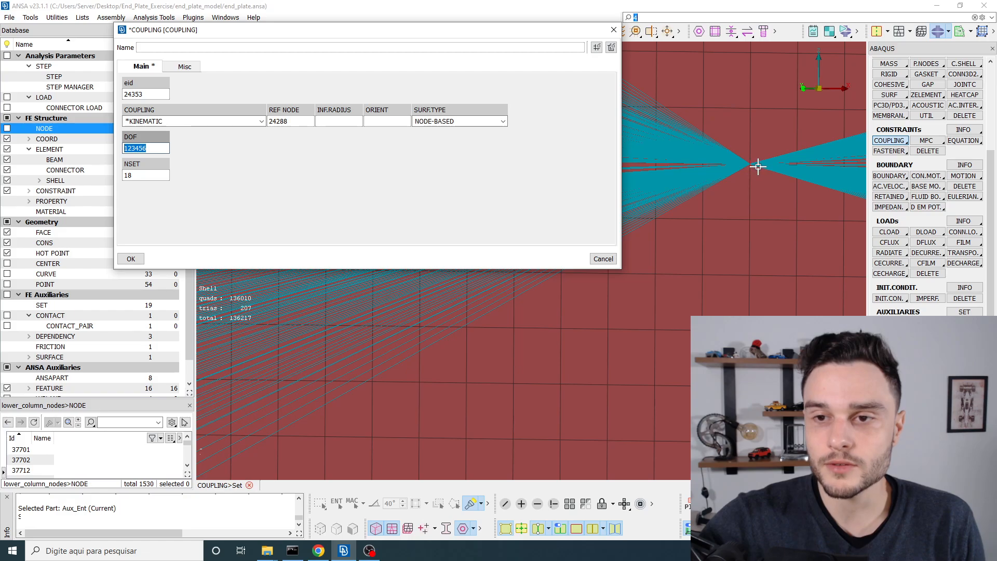
pyautogui.scroll(-4, 722, 176)
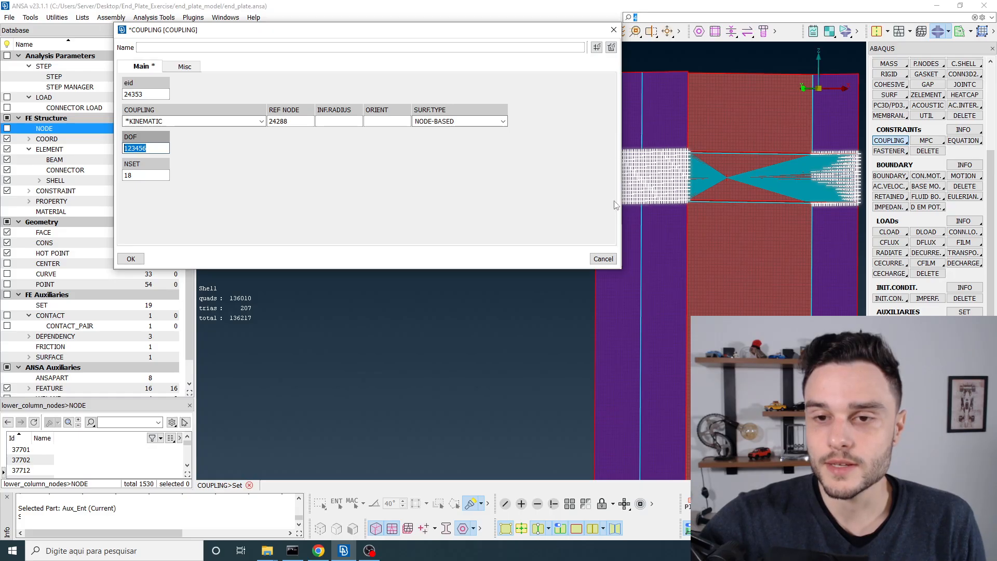
pyautogui.scroll(5, 724, 176)
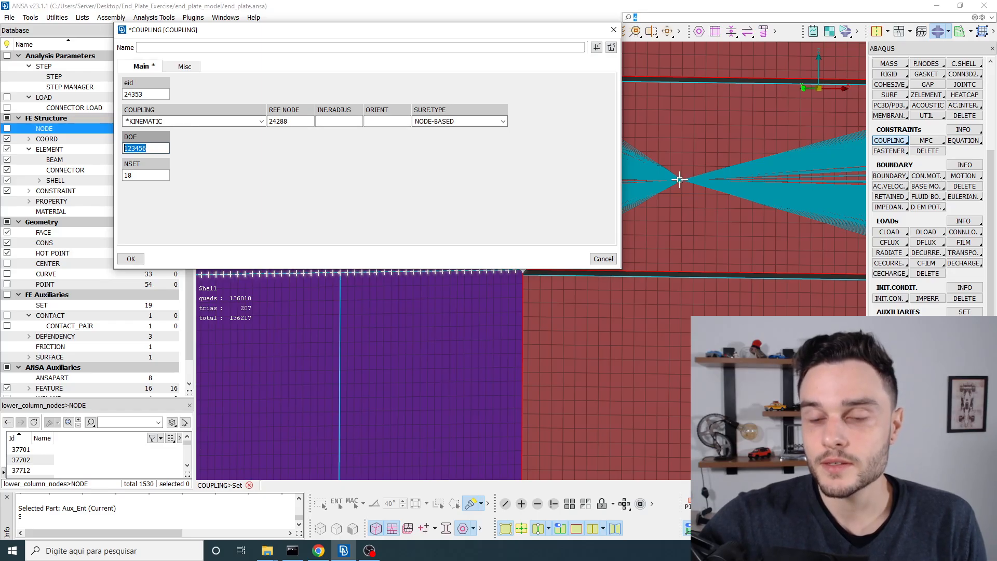
pyautogui.scroll(-5, 679, 179)
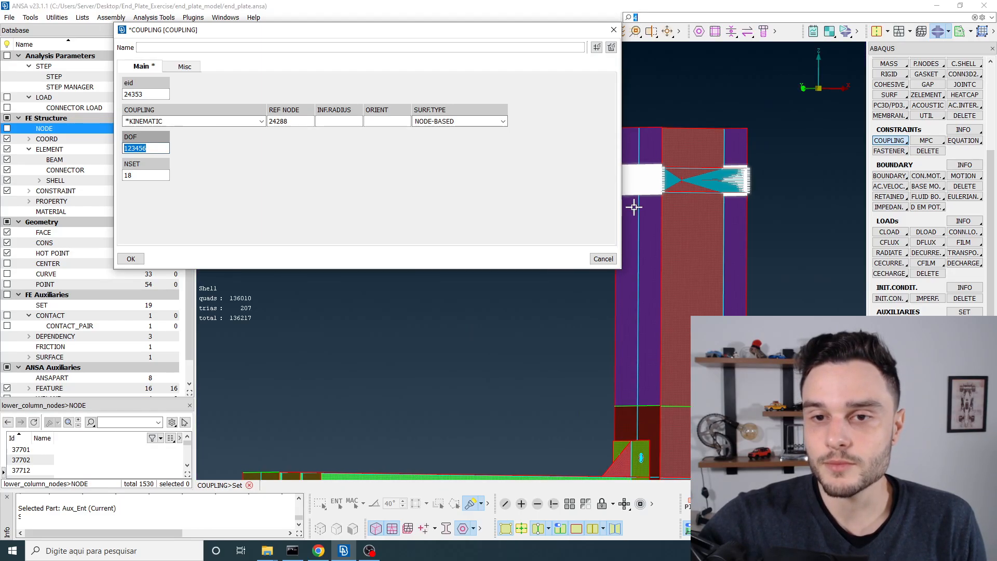
# Accept the upper column coupling, keeping DOF 123456 and node set 18
pyautogui.click(158, 149)
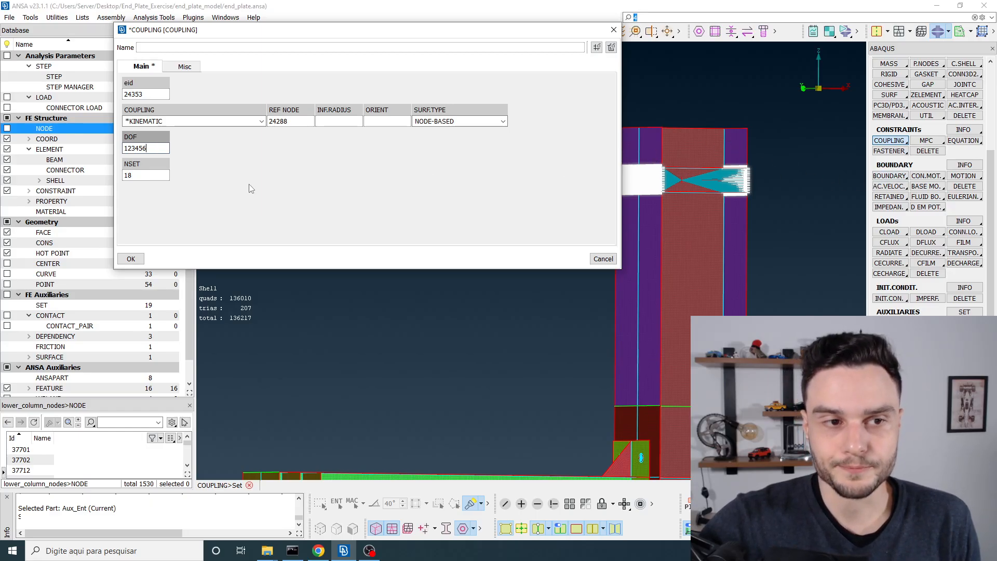
pyautogui.press('Tab')
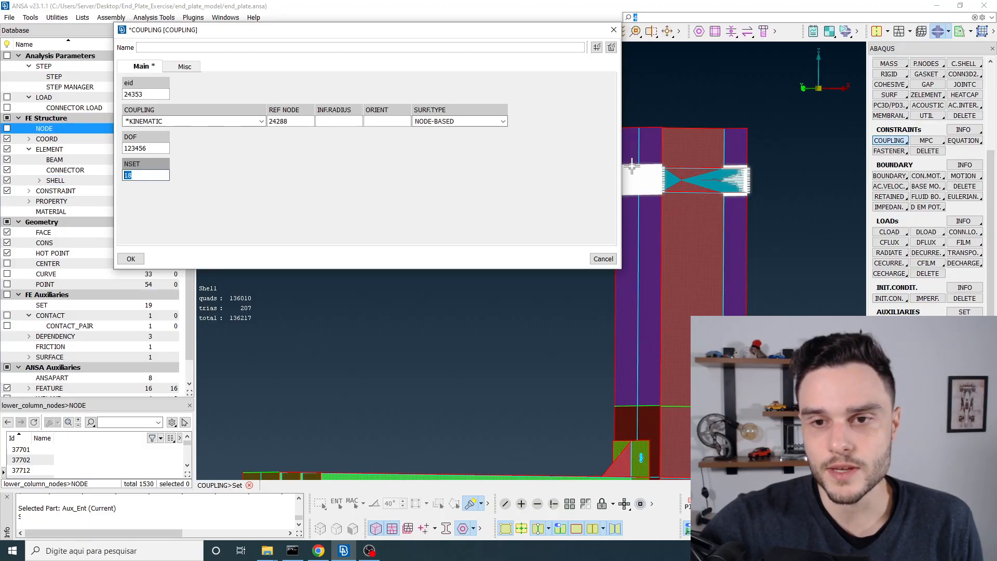
pyautogui.scroll(3, 631, 166)
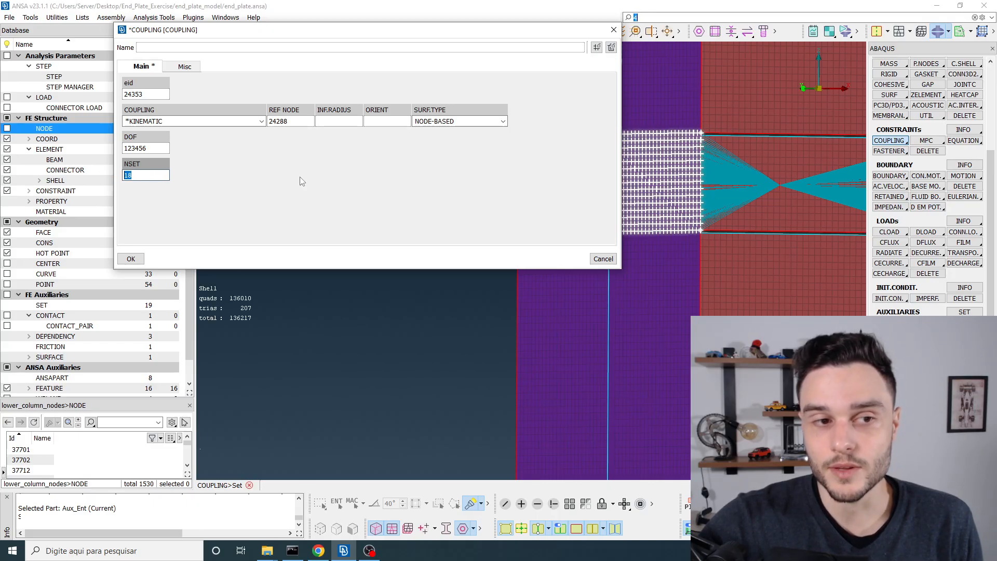
pyautogui.click(131, 259)
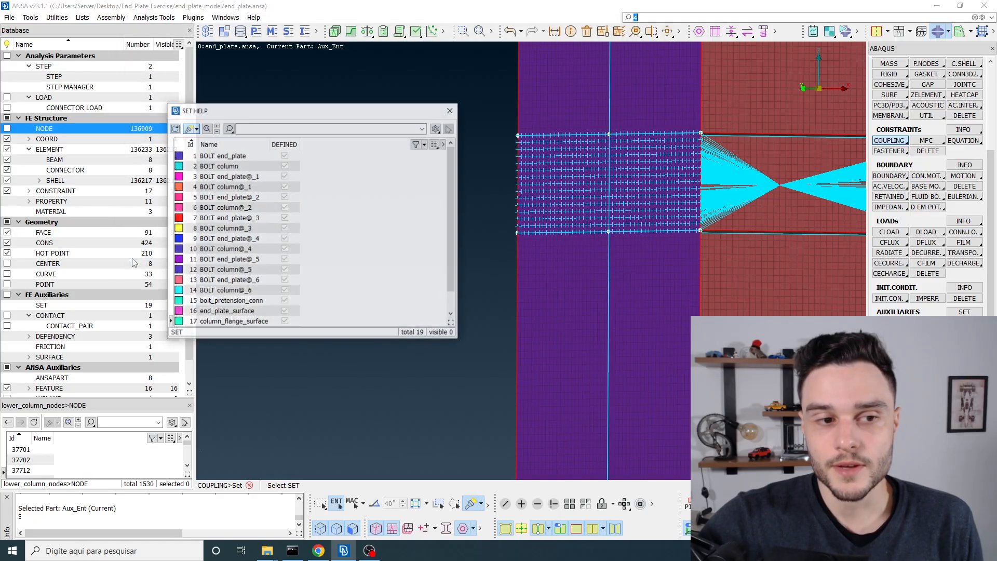
# Create a set-based coupling on the lower_column_nodes set, leaving its reference node to be generated automatically
pyautogui.scroll(-3, 550, 169)
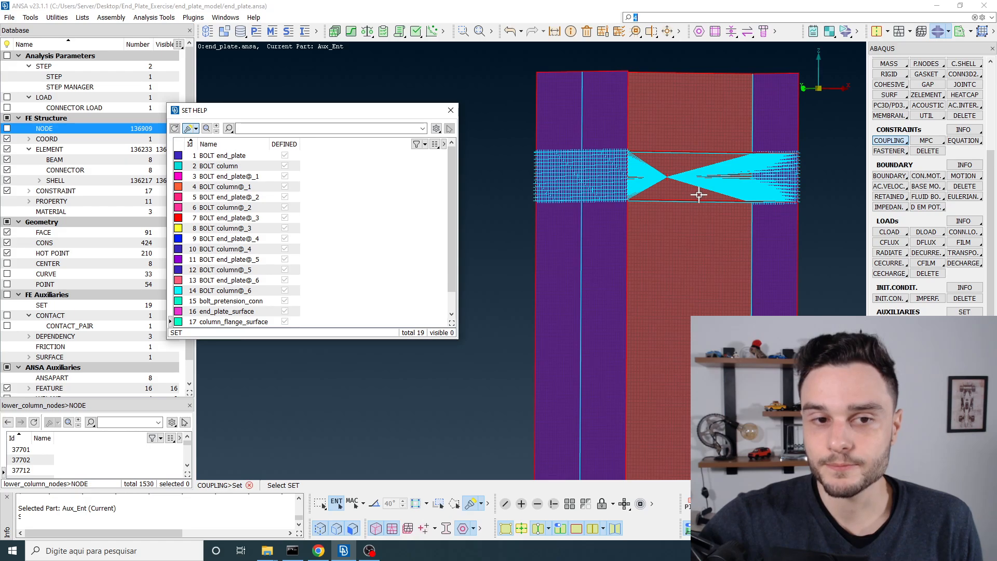
pyautogui.scroll(-5, 545, 111)
pyautogui.scroll(5, 556, 300)
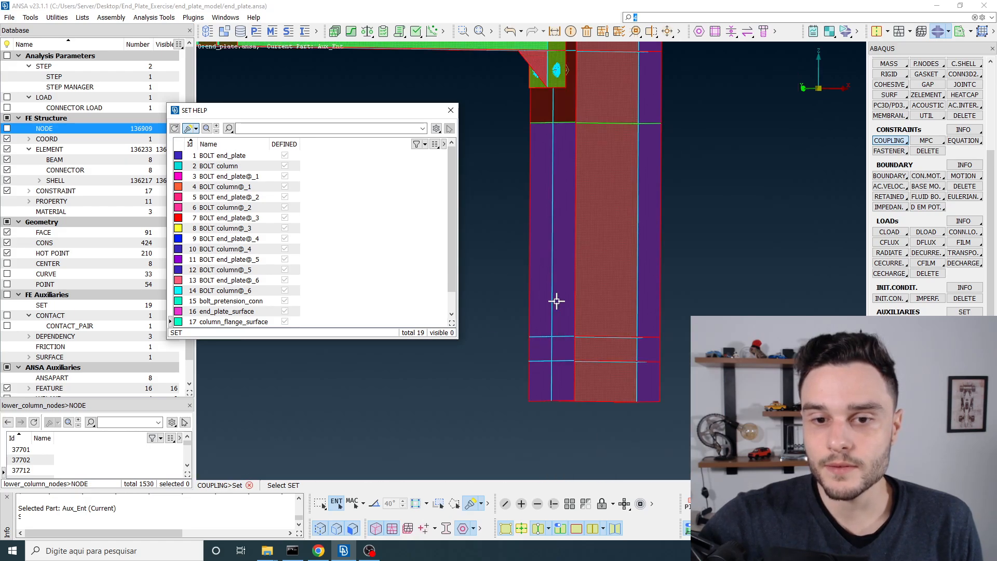
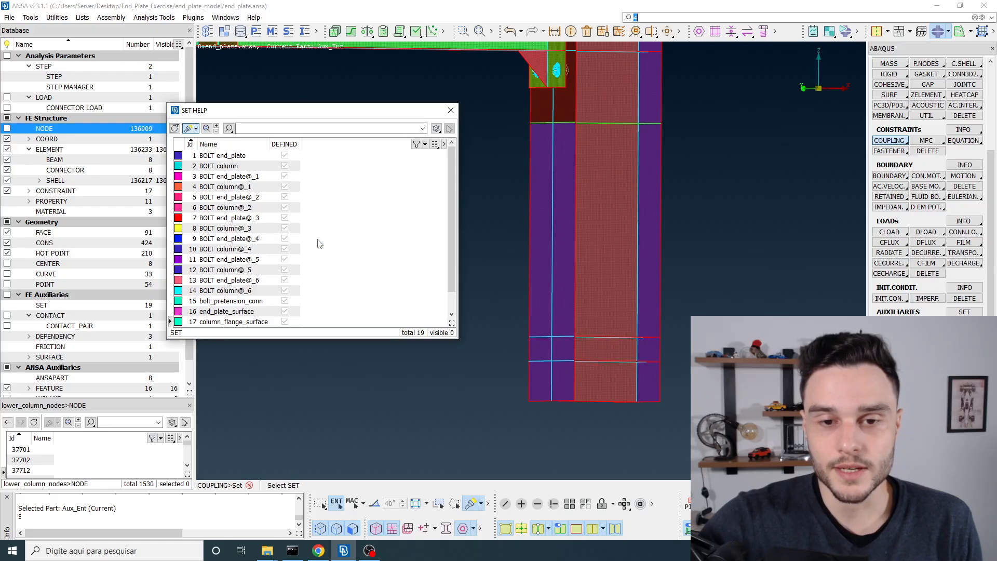
pyautogui.scroll(-1, 320, 243)
pyautogui.click(215, 322)
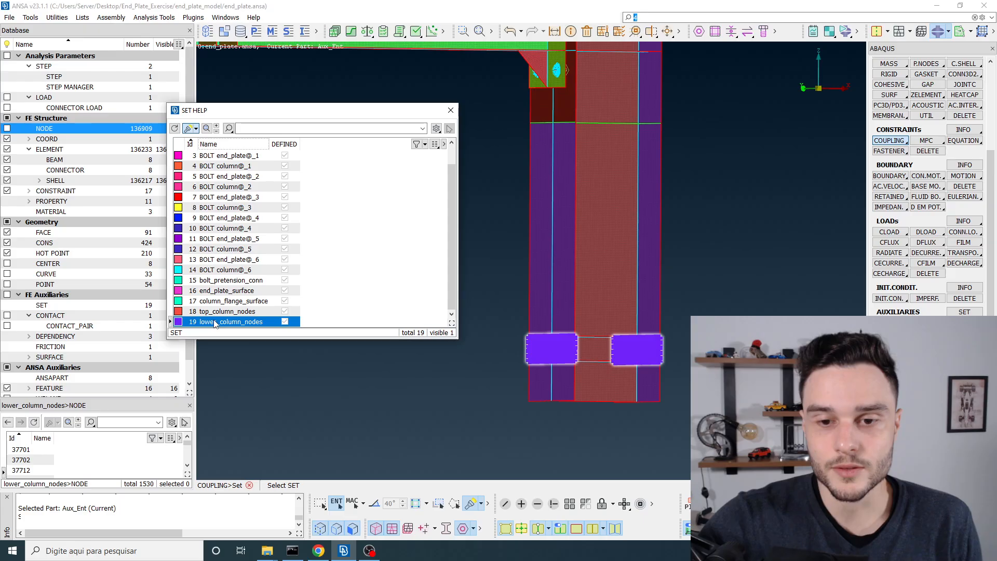
pyautogui.middleClick(225, 326)
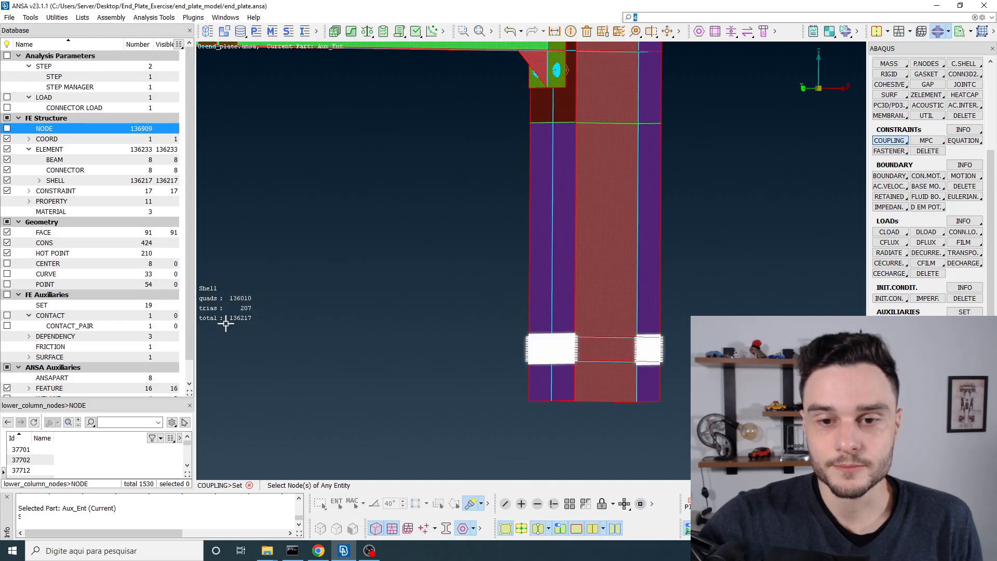
pyautogui.middleClick(544, 338)
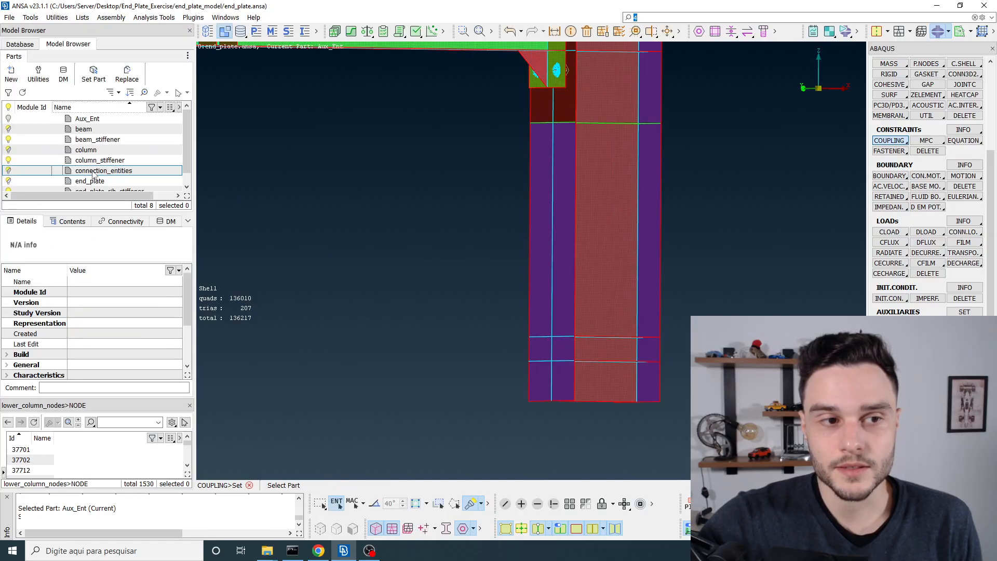
# Assign the lower column coupling to the connection_entities part, set its type to *KINEMATIC, and finish the coupling command
pyautogui.click(94, 172)
pyautogui.middleClick(96, 171)
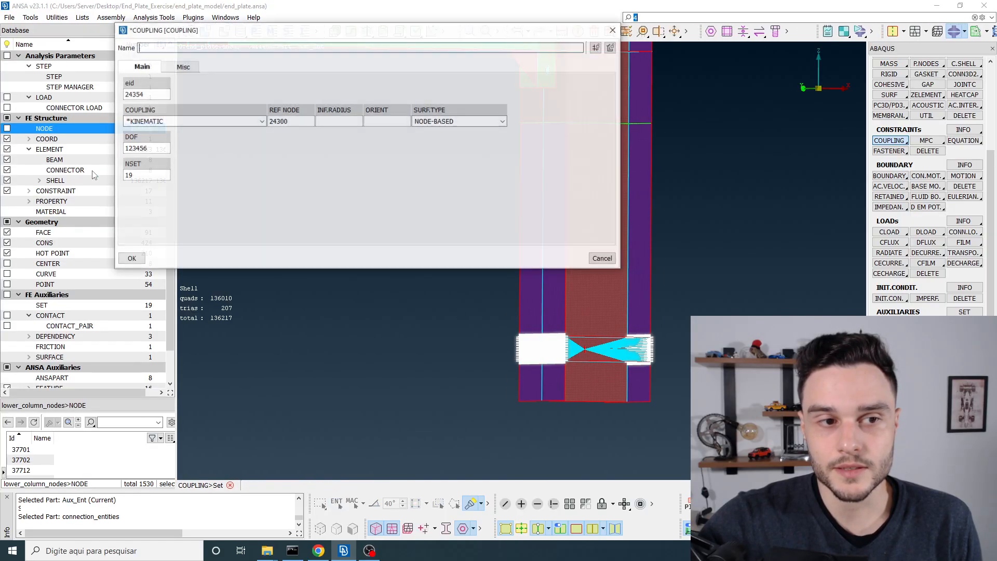
pyautogui.click(261, 121)
pyautogui.click(159, 154)
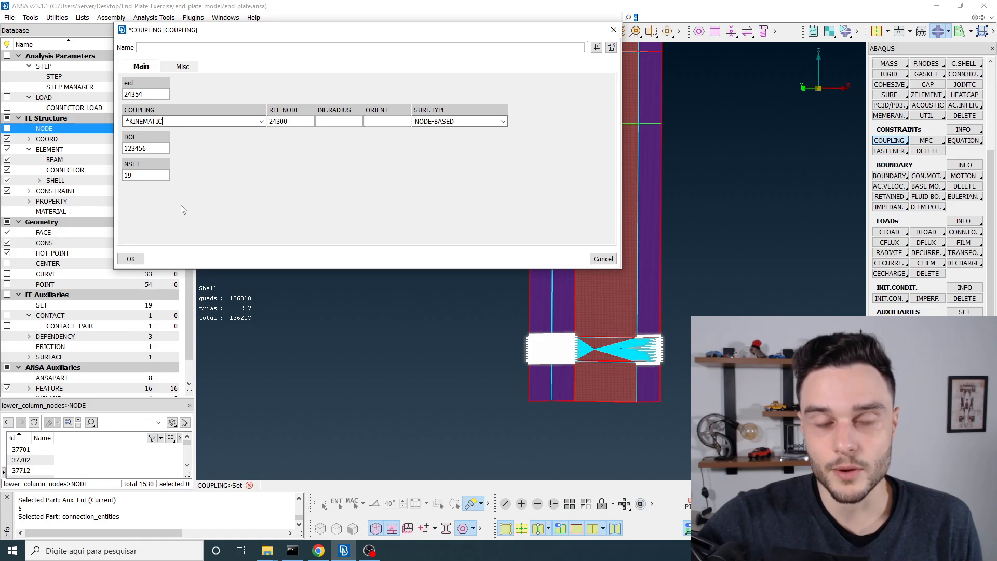
pyautogui.click(131, 258)
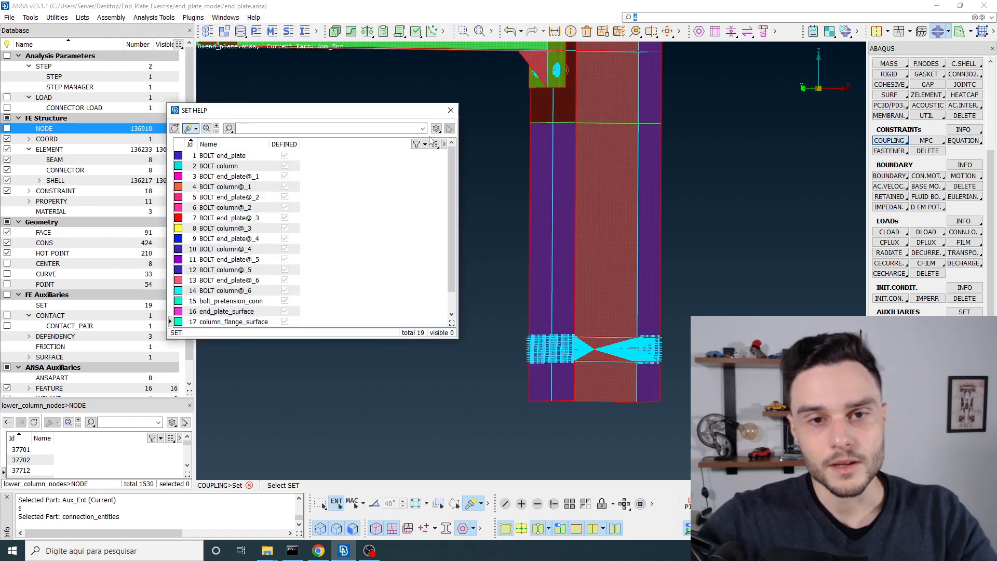
pyautogui.click(450, 111)
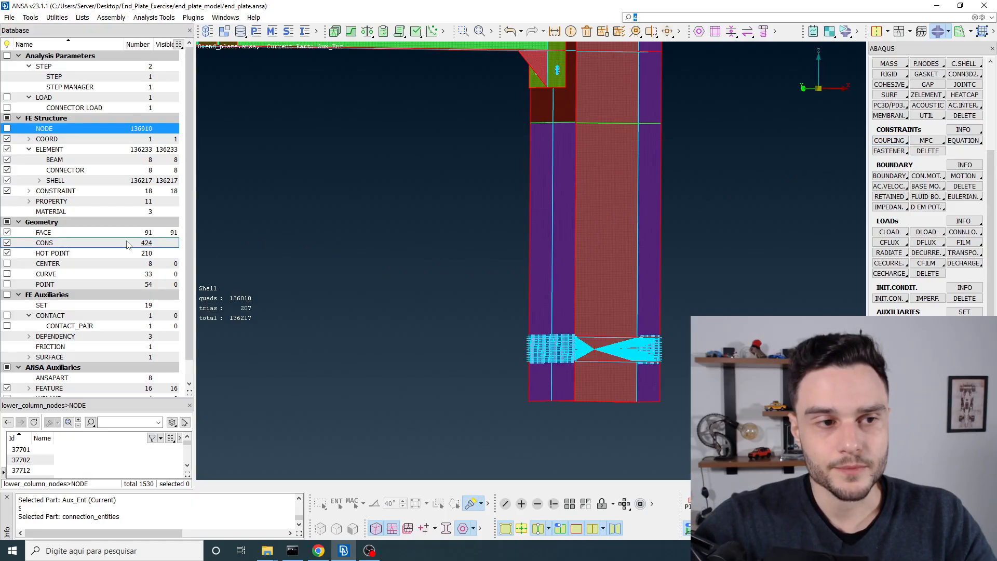
# List the model's COUPLING constraints in an enlarged list and highlight the first one, 23717, in the model
pyautogui.click(45, 192)
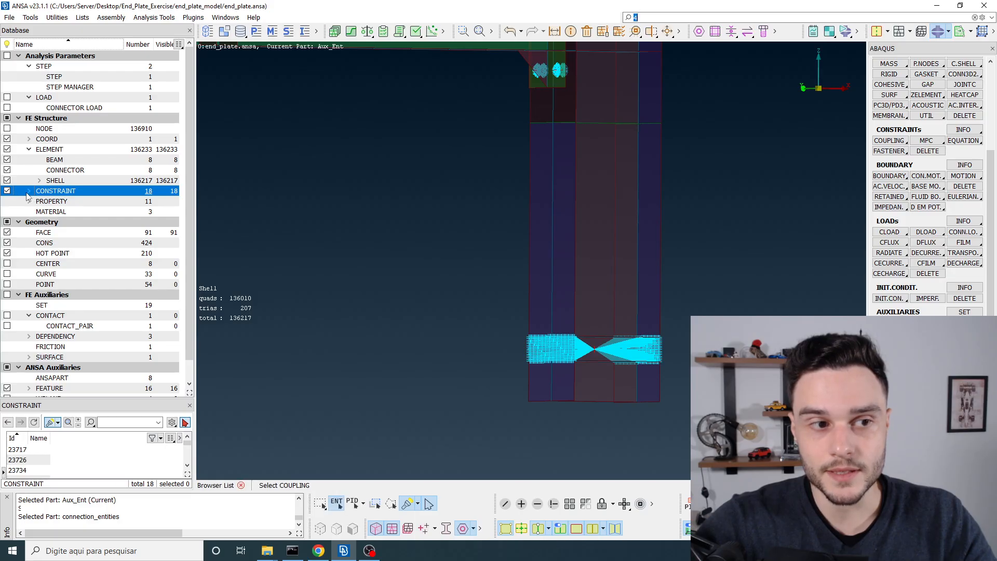
pyautogui.click(29, 191)
pyautogui.click(68, 203)
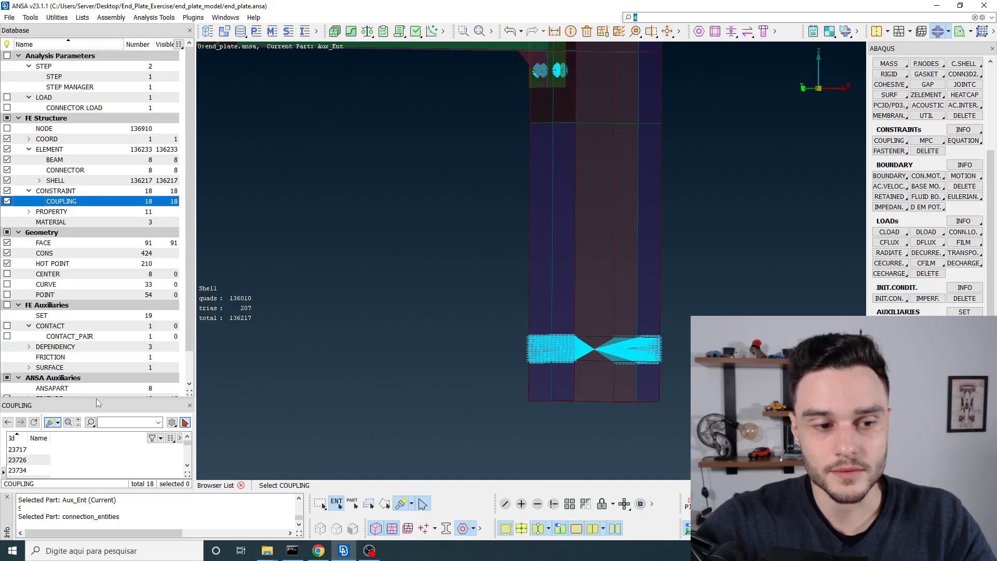
pyautogui.moveTo(95, 398); pyautogui.dragTo(111, 279)
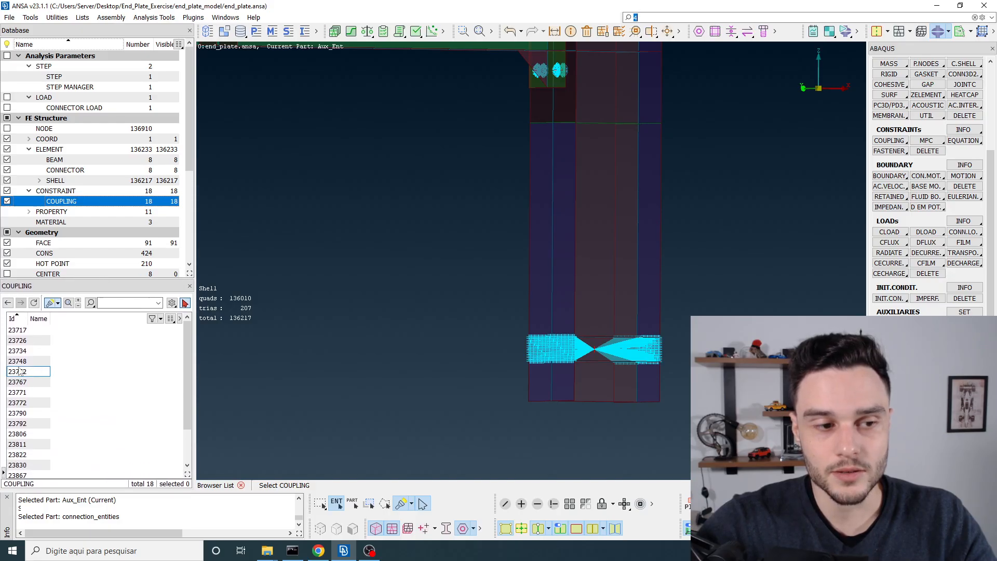
pyautogui.click(17, 330)
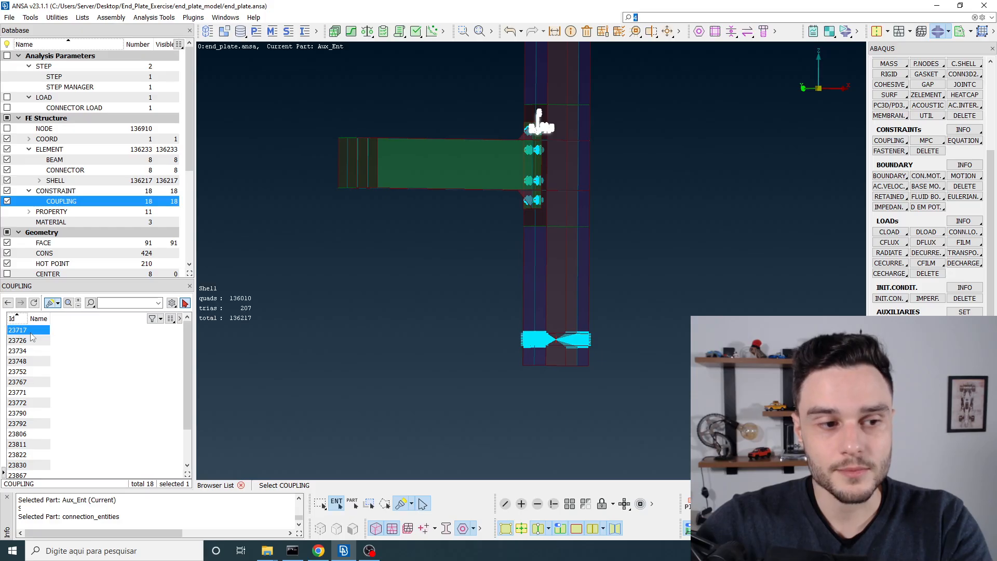
# Go through the listed COUPLING constraints one after another, highlighting each in the model to examine where it sits
pyautogui.click(31, 340)
pyautogui.press('Down')
pyautogui.press('Down')
pyautogui.press('Down')
pyautogui.press('Down')
pyautogui.press('Down')
pyautogui.press('Down')
pyautogui.press('Down')
pyautogui.press('Down')
pyautogui.press('Down')
pyautogui.press('Down')
pyautogui.press('Down')
pyautogui.press('Down')
pyautogui.press('Down')
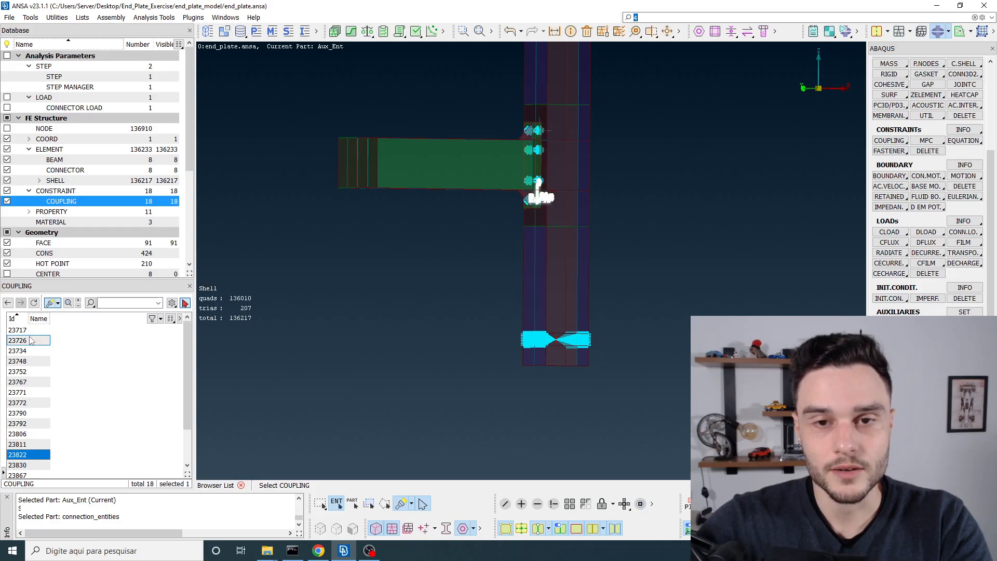
pyautogui.scroll(5, 534, 138)
pyautogui.click(535, 137)
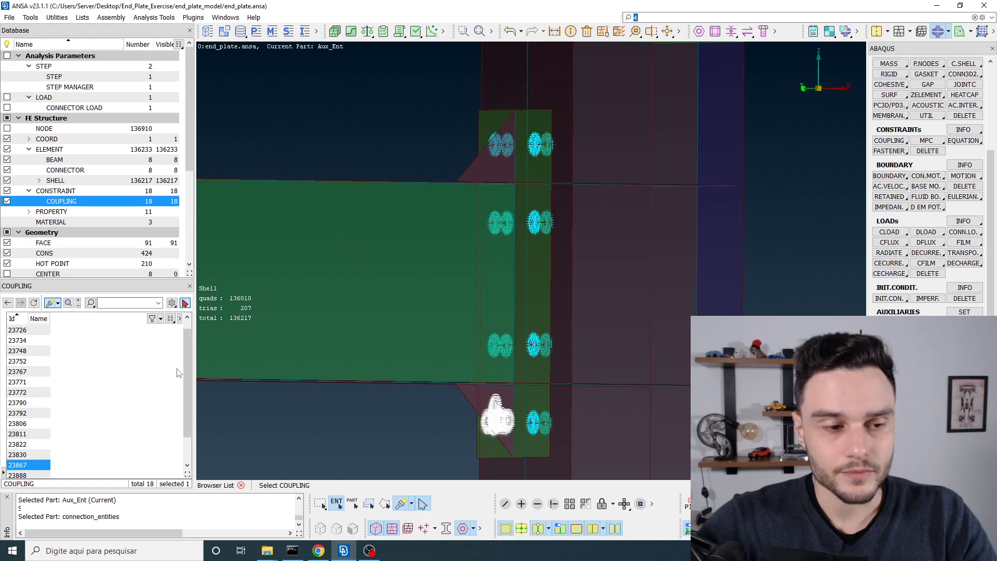
pyautogui.scroll(4, 534, 138)
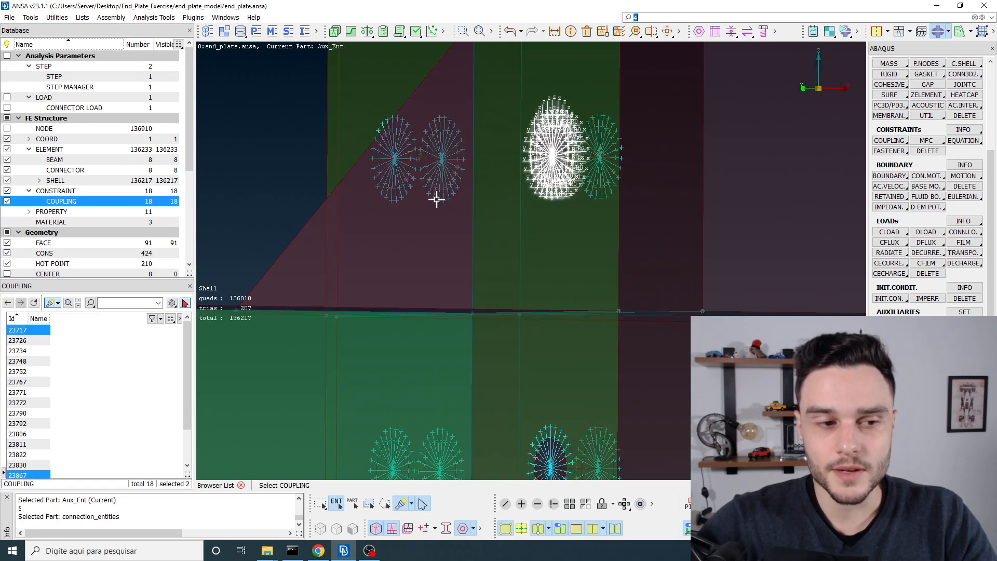
# Select only coupling 23717 and examine how it connects the nodes around its end-plate bolt hole
pyautogui.click(27, 332)
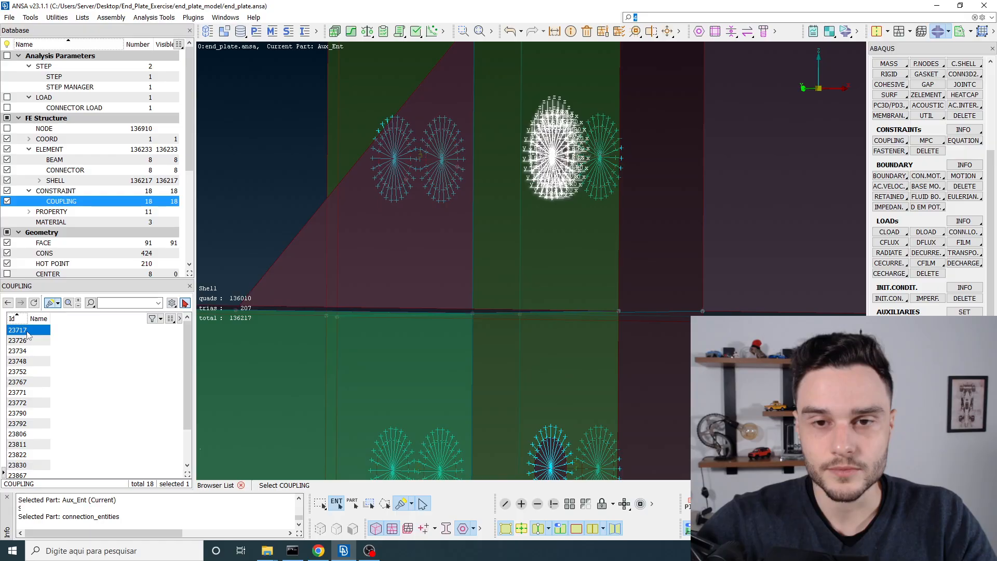
pyautogui.scroll(-5, 555, 202)
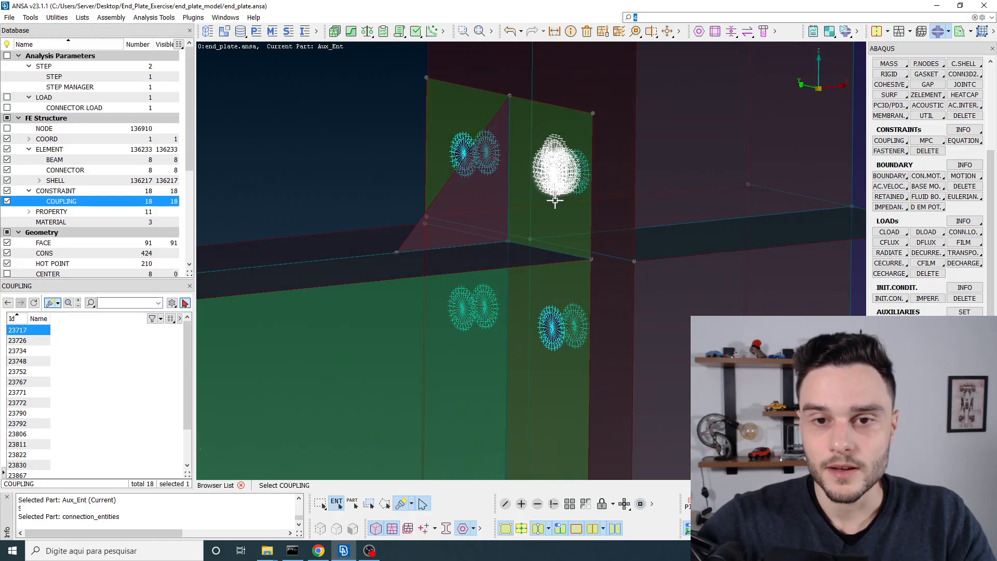
pyautogui.scroll(5, 555, 201)
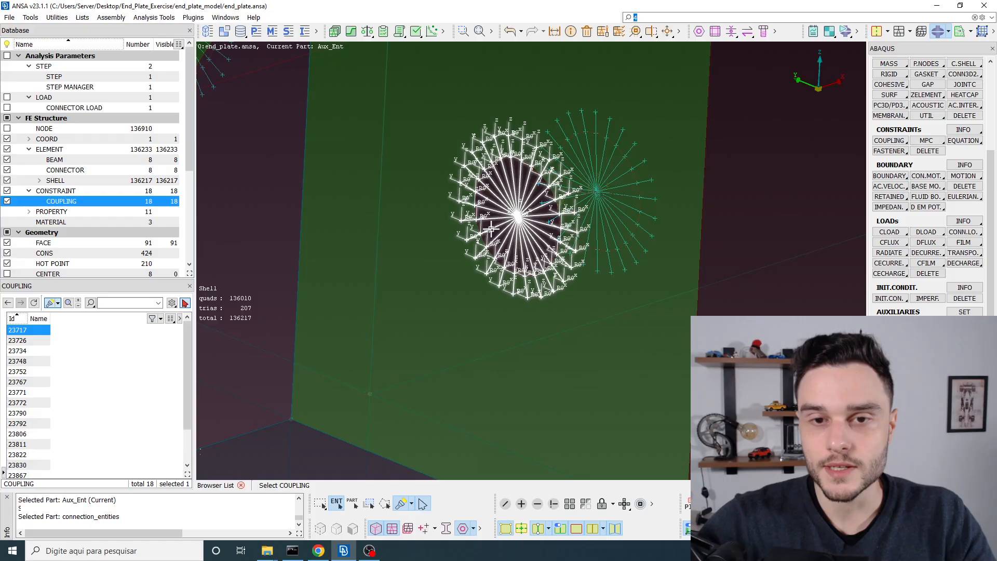
pyautogui.scroll(-5, 509, 231)
pyautogui.scroll(5, 507, 221)
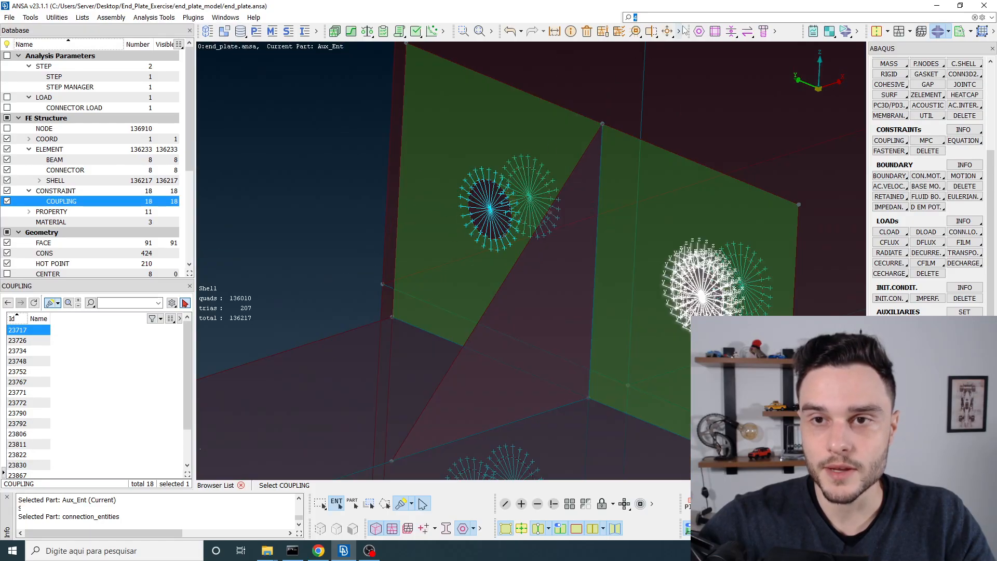
pyautogui.scroll(-5, 500, 229)
pyautogui.scroll(5, 604, 218)
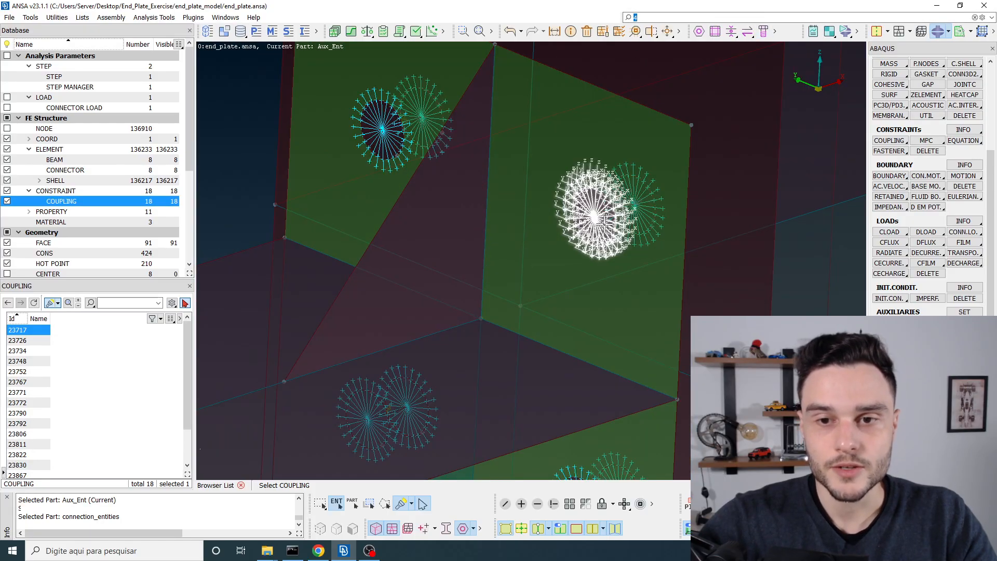
# Review the type, DOF and node list in coupling 23717's definition, and close it without changes
pyautogui.doubleClick(21, 330)
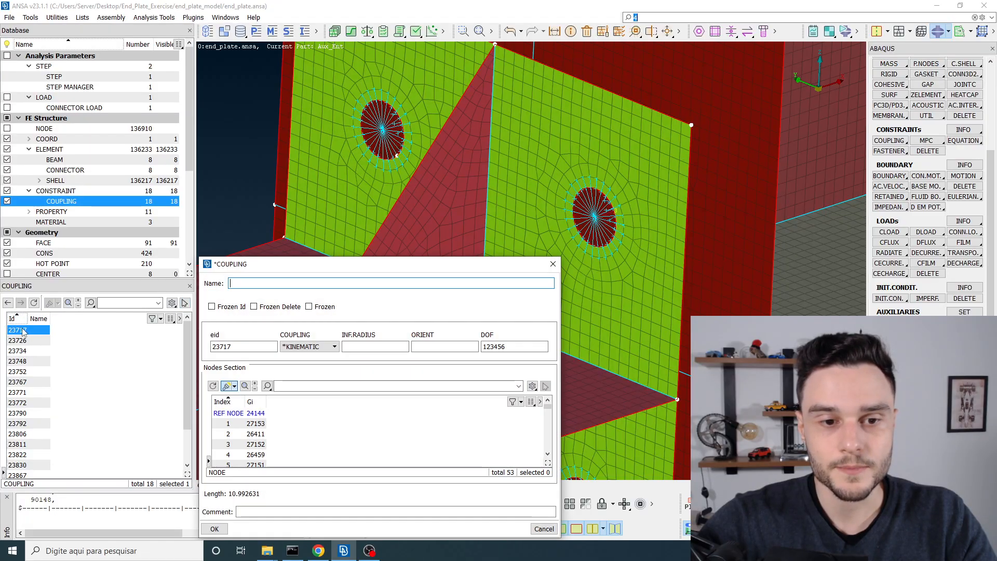
pyautogui.moveTo(317, 265); pyautogui.dragTo(221, 83)
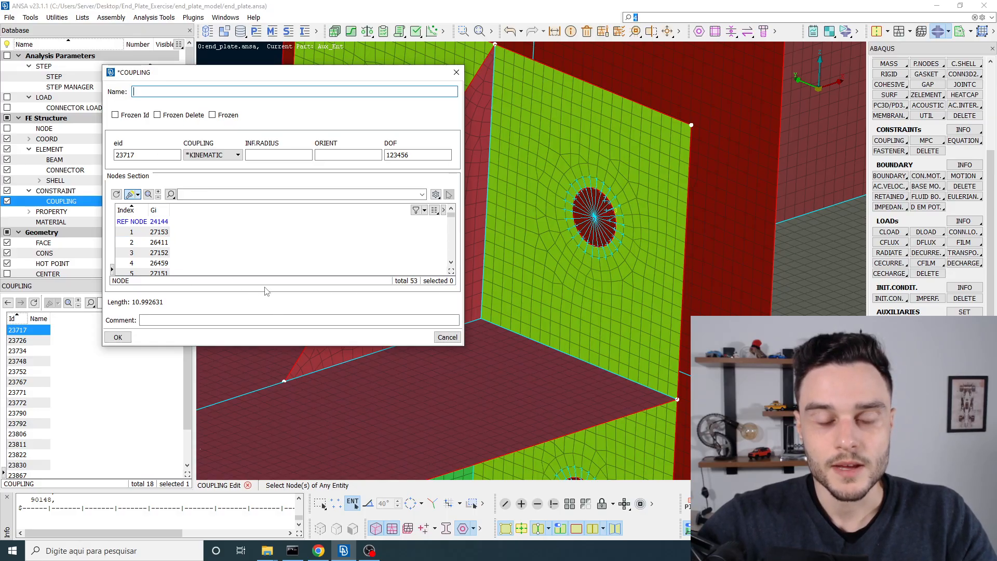
pyautogui.press('Escape')
# Clear the coupling selection and compare the bolt-hole couplings with the one at the column's upper end
pyautogui.scroll(-8, 472, 129)
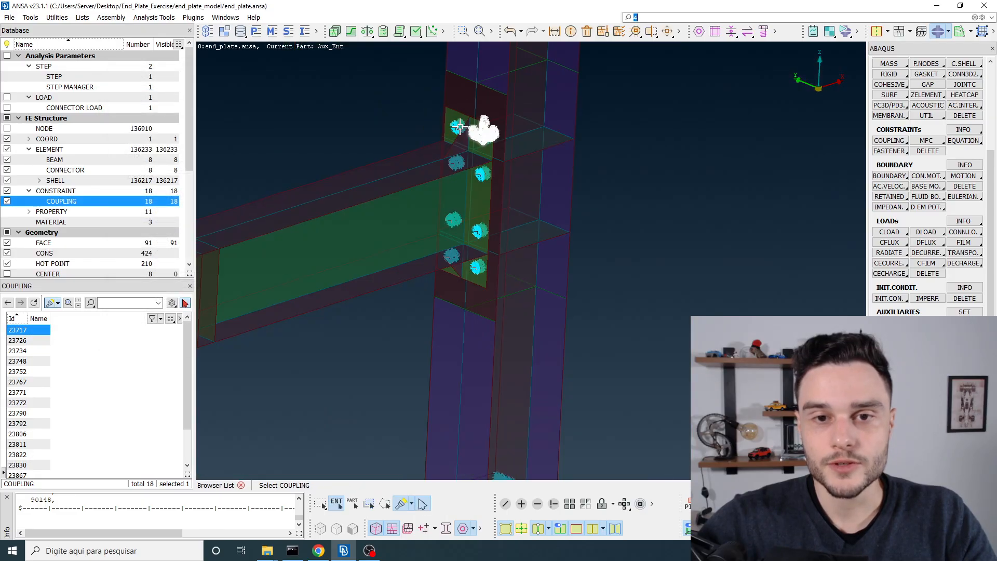
pyautogui.scroll(-2, 508, 250)
pyautogui.scroll(5, 474, 116)
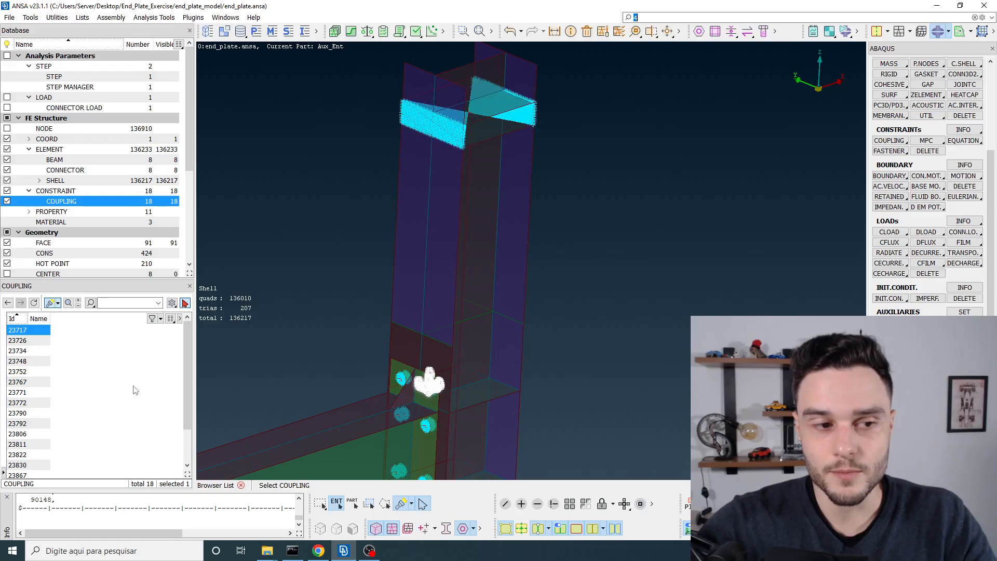
pyautogui.click(69, 203)
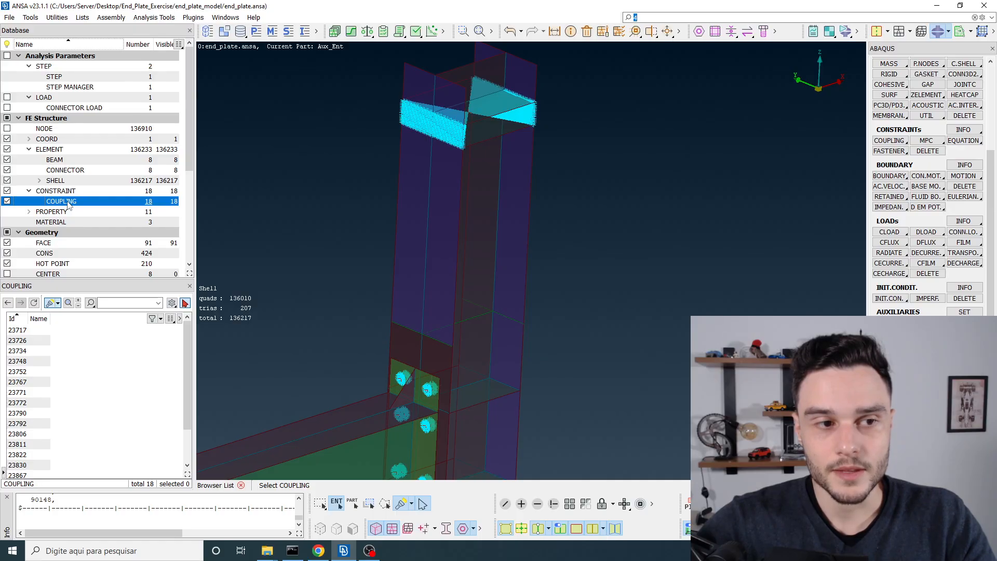
pyautogui.scroll(-5, 540, 193)
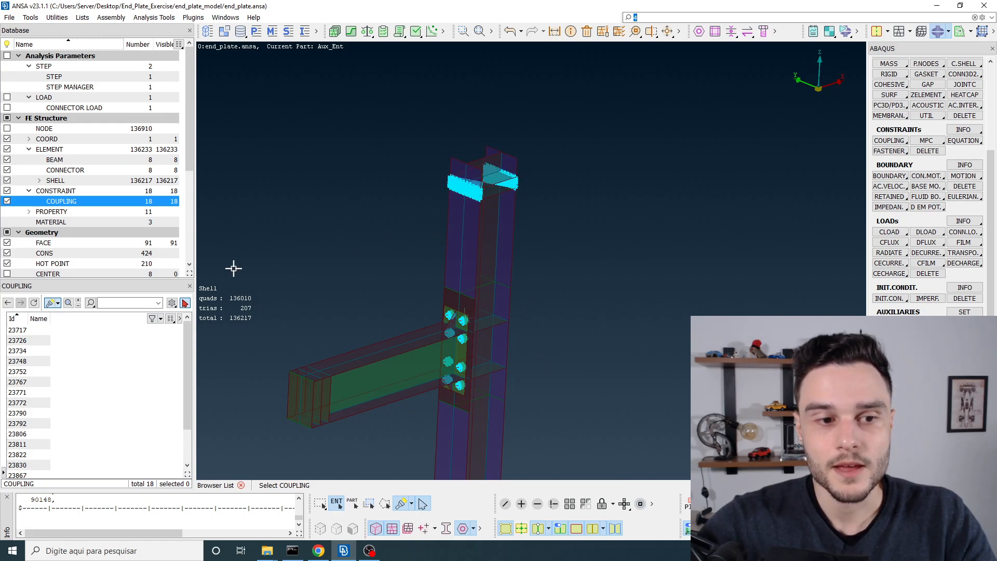
pyautogui.scroll(3, 483, 238)
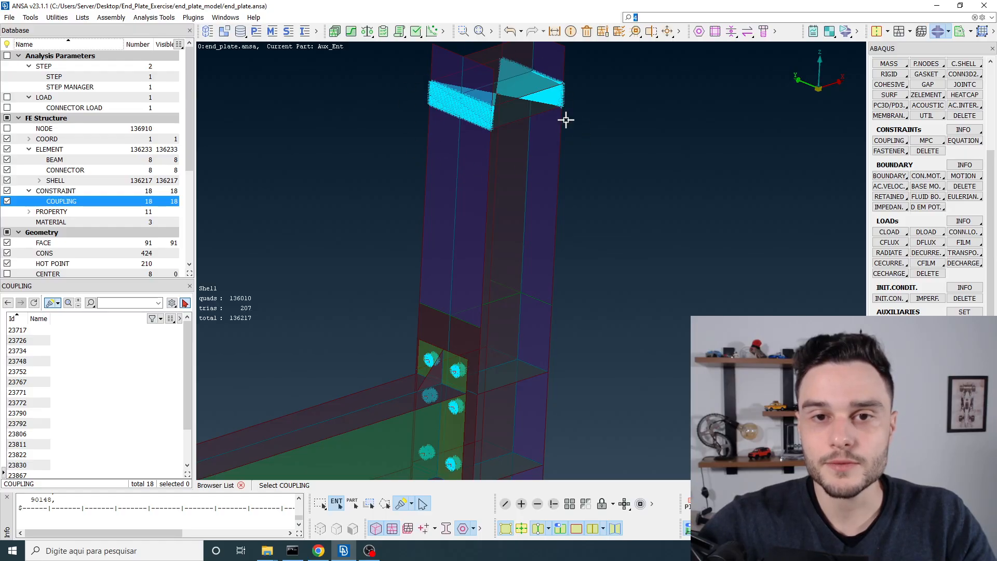
pyautogui.click(185, 304)
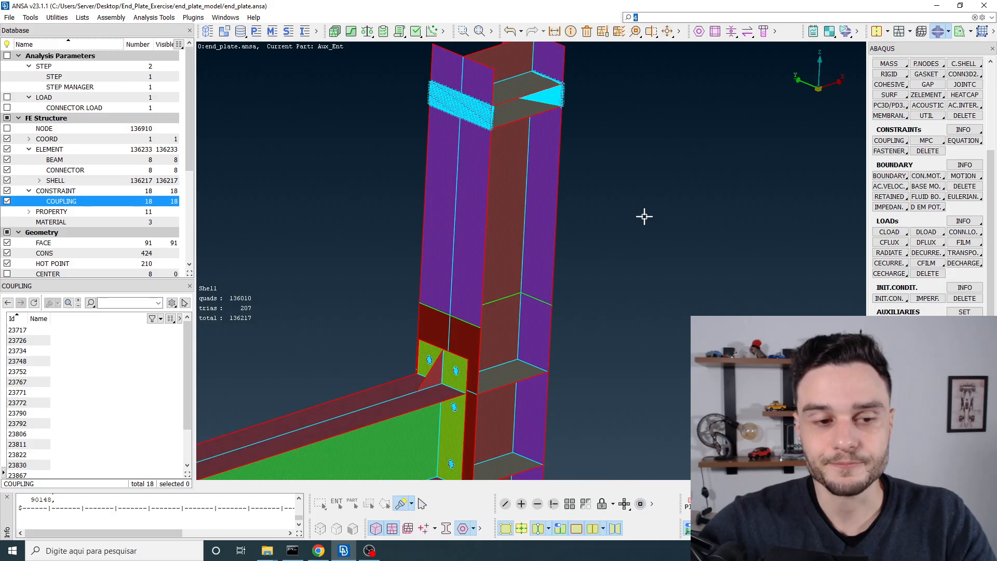
pyautogui.click(185, 303)
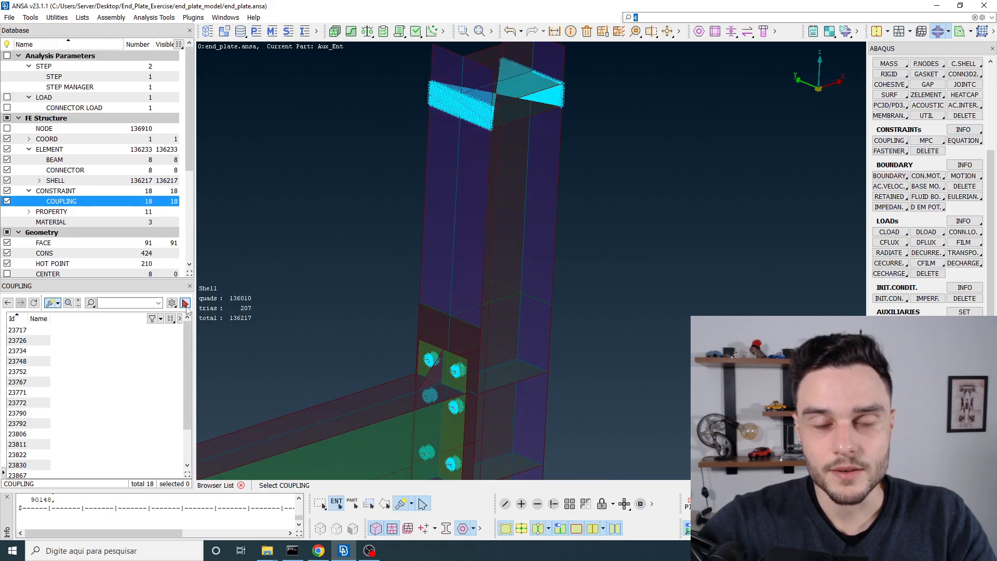
# Pick the upper column coupling in the model and review its DOF and node set, closing the definition without changes
pyautogui.click(466, 96)
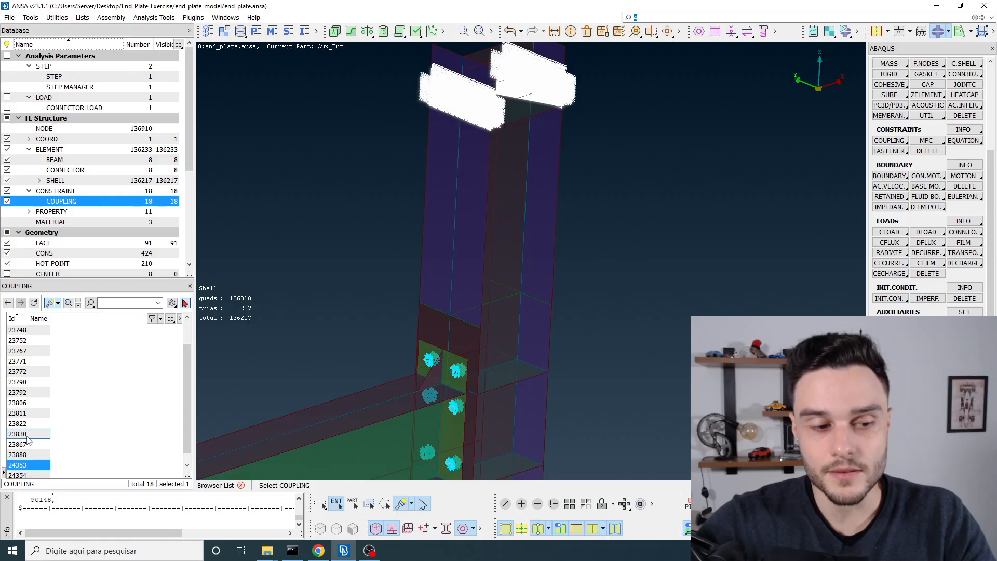
pyautogui.doubleClick(20, 467)
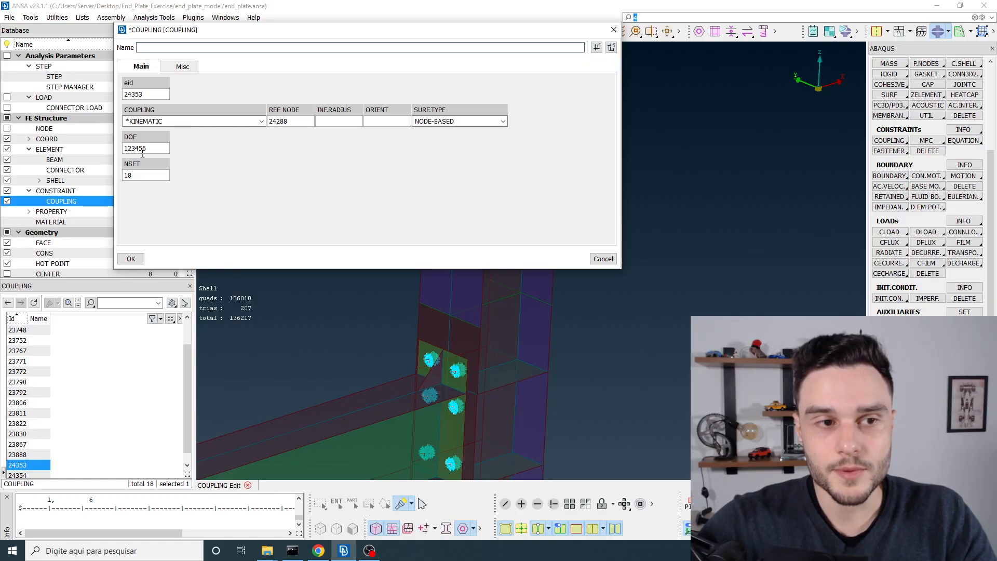
pyautogui.moveTo(147, 148); pyautogui.dragTo(114, 175)
pyautogui.press('Escape')
pyautogui.scroll(1, 67, 354)
pyautogui.scroll(-1, 43, 342)
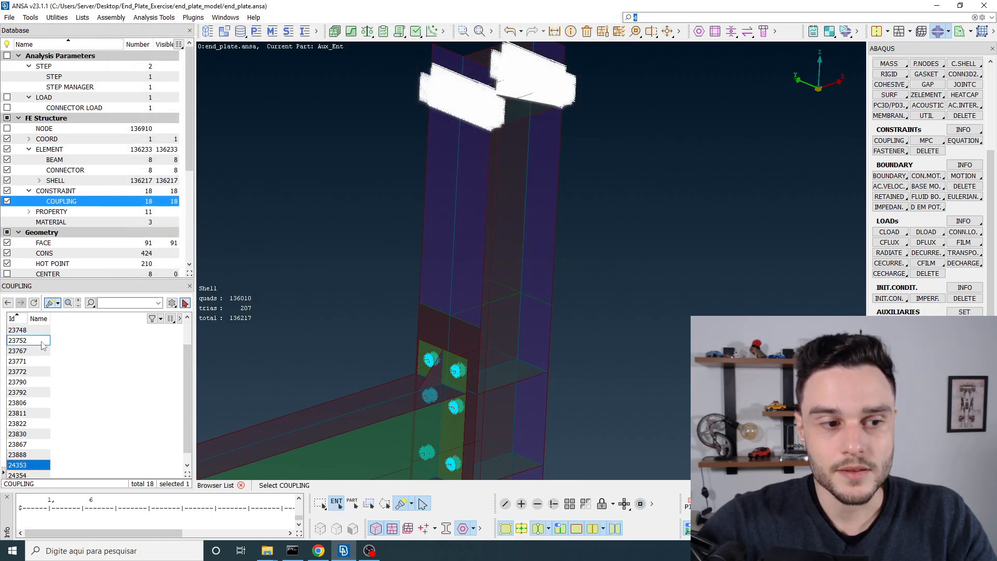
# Highlight coupling 23717 again and inspect its spider around the upper bolt hole of the end plate
pyautogui.click(32, 332)
pyautogui.scroll(1, 33, 333)
pyautogui.click(24, 331)
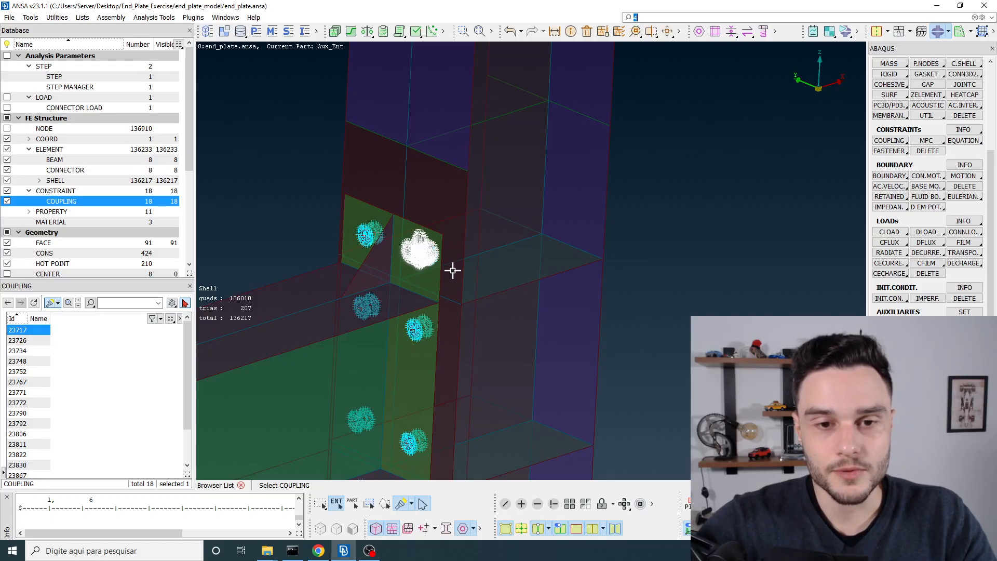
pyautogui.scroll(5, 419, 258)
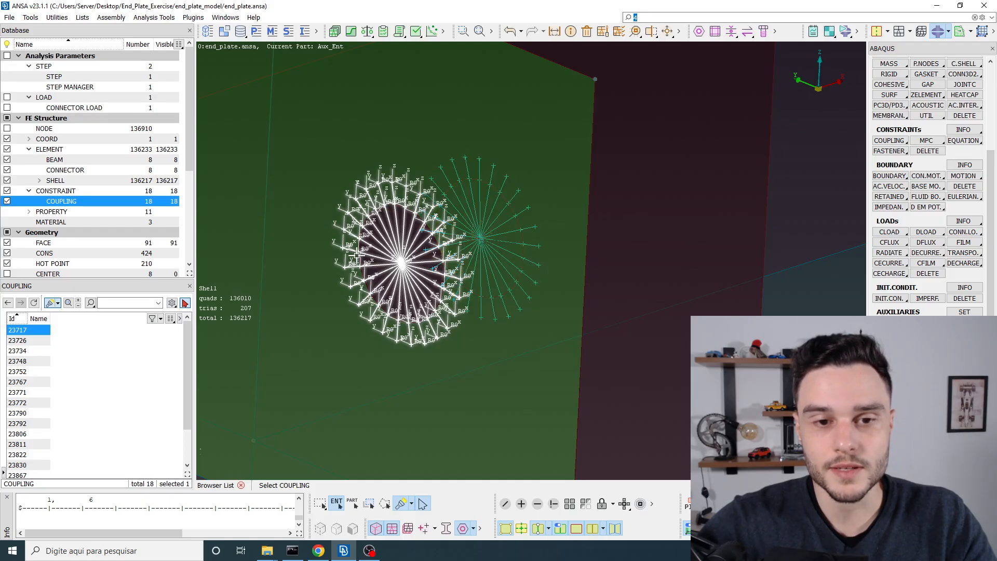
pyautogui.scroll(-5, 355, 274)
# Change the type of coupling 23717 to COUPLING on set, with Pid and Part left on Auto
pyautogui.rightClick(35, 328)
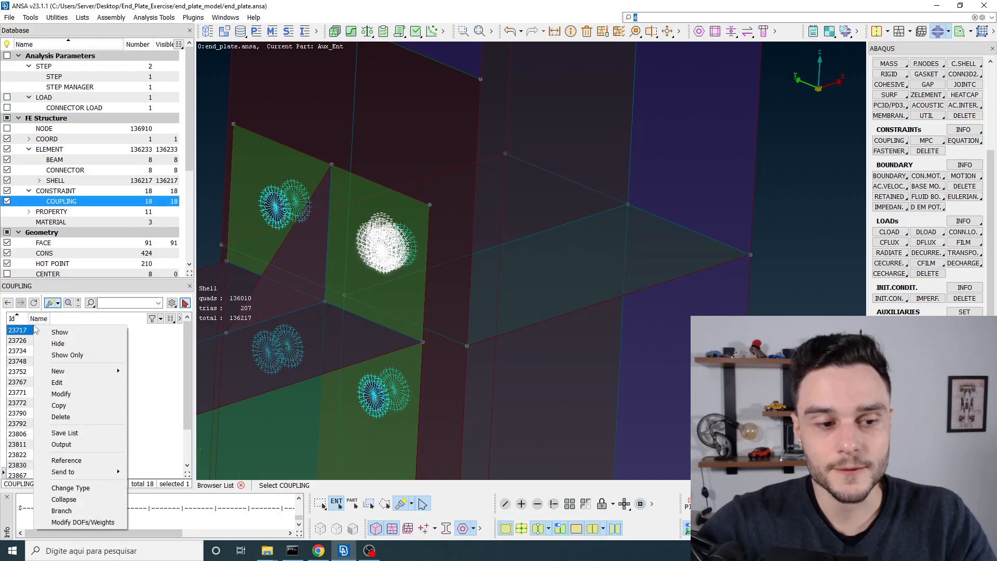
pyautogui.click(110, 408)
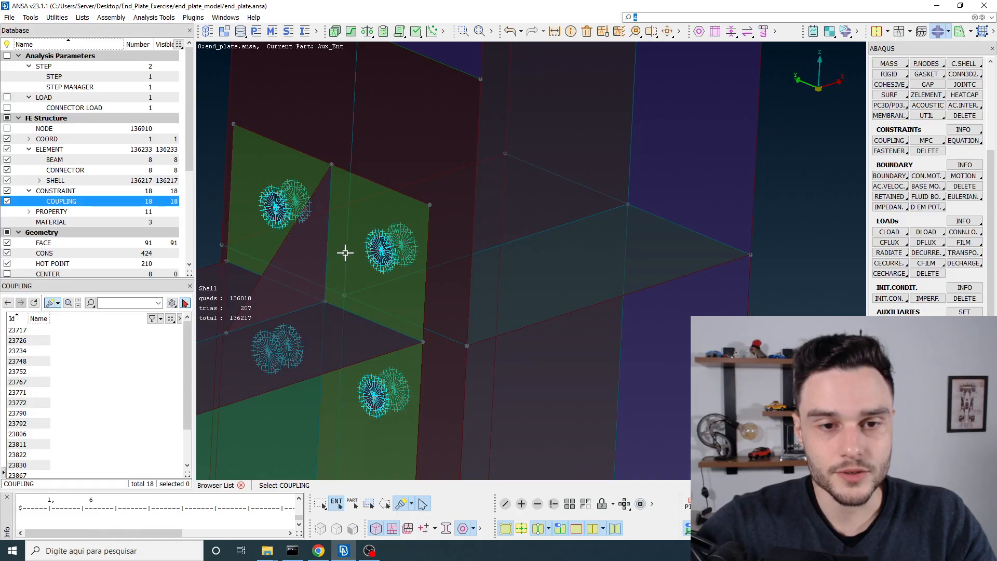
pyautogui.rightClick(377, 242)
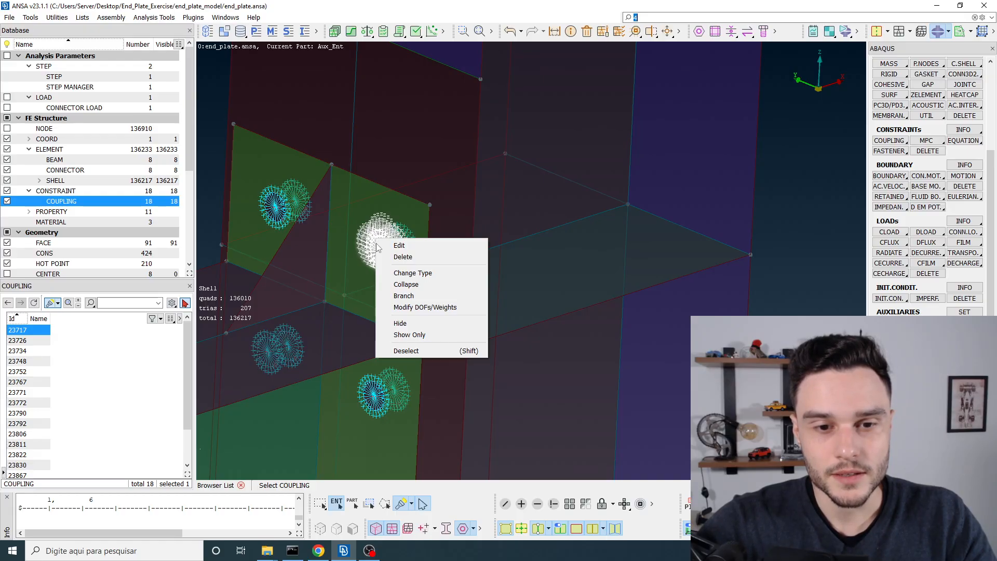
pyautogui.rightClick(35, 328)
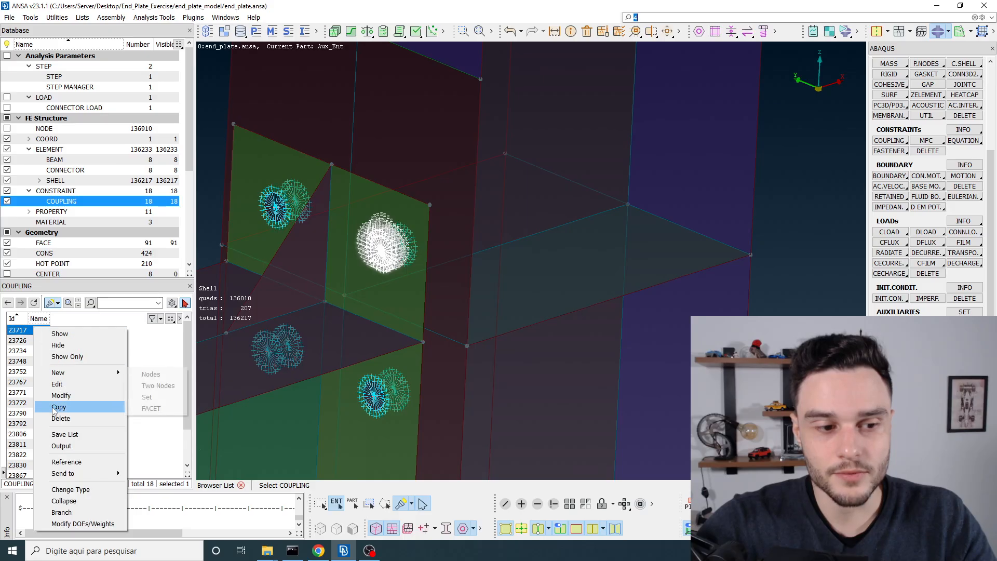
pyautogui.click(73, 489)
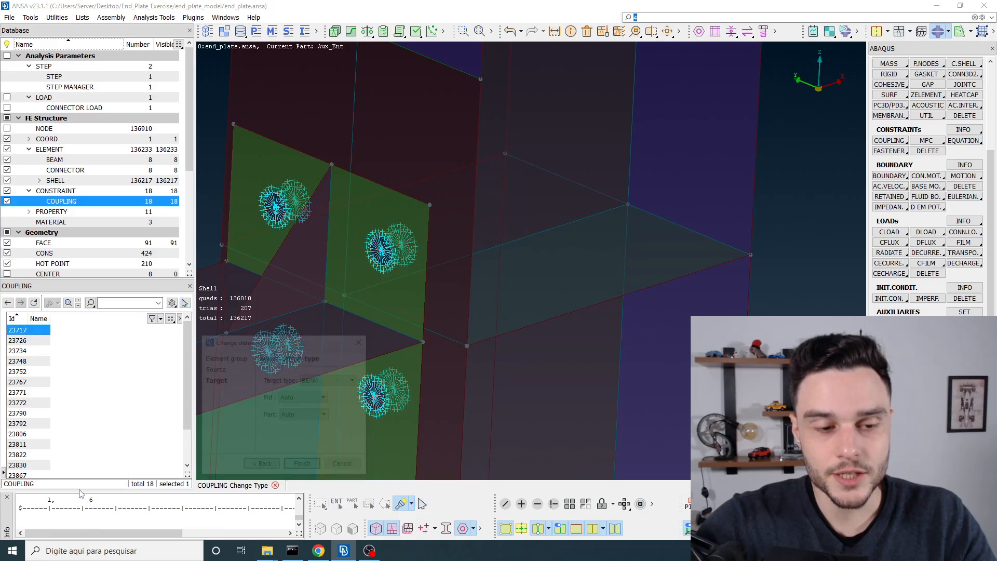
pyautogui.moveTo(238, 345); pyautogui.dragTo(189, 85)
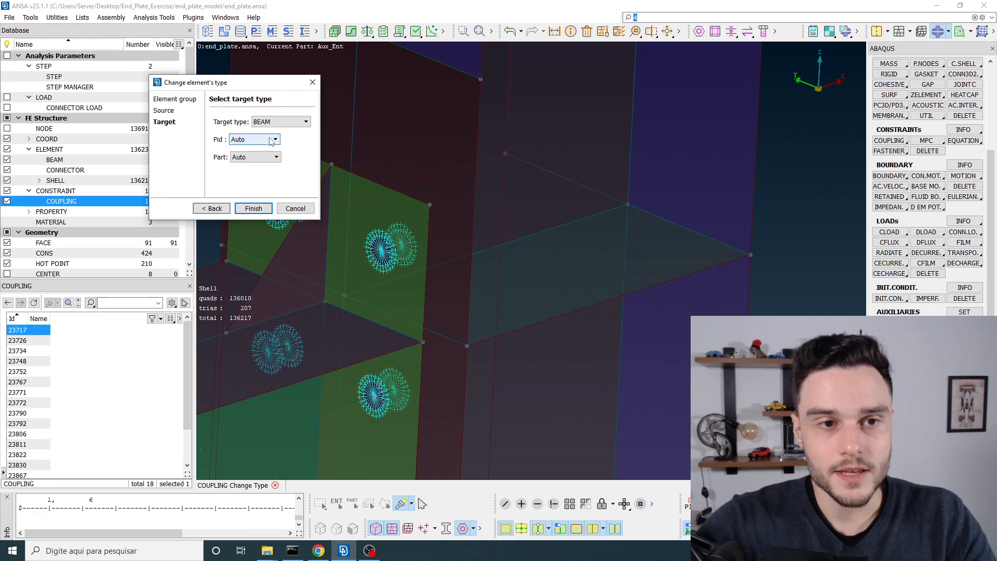
pyautogui.click(279, 122)
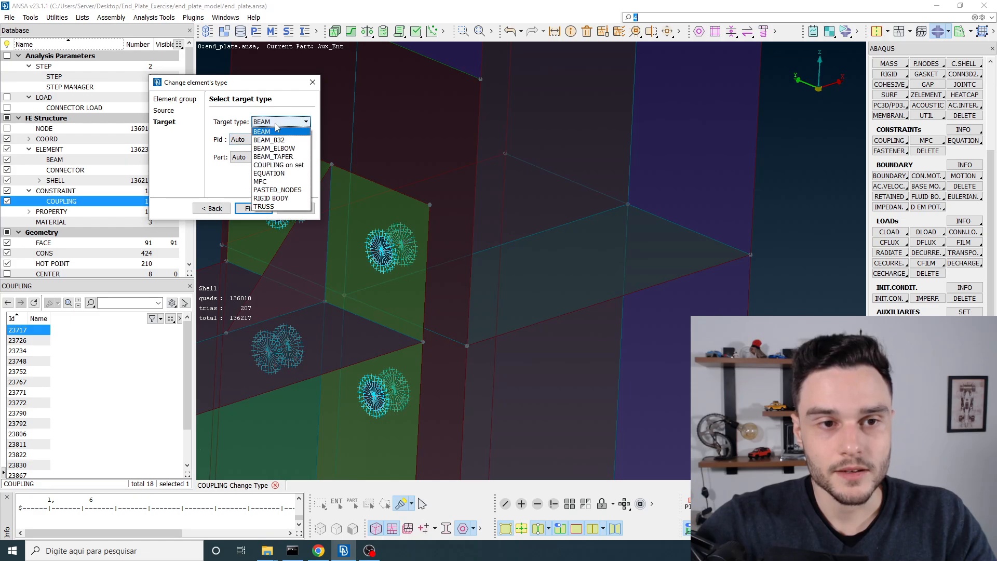
pyautogui.click(278, 166)
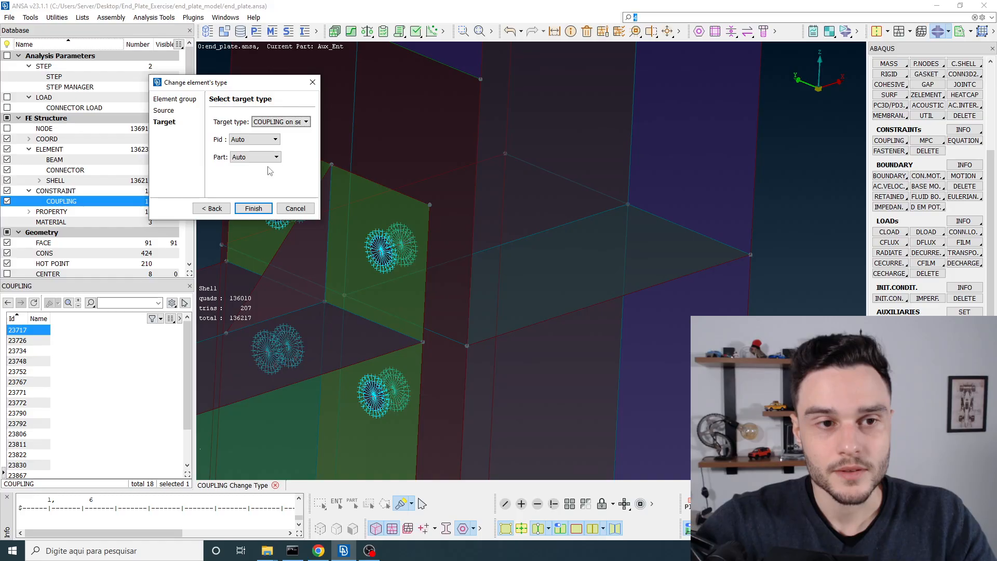
pyautogui.click(254, 209)
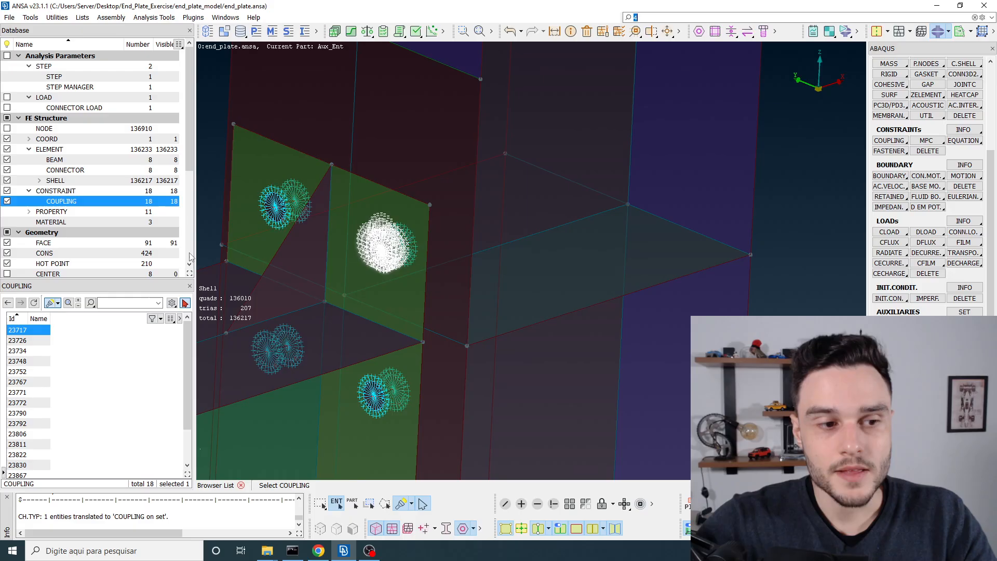
# Check the converted coupling 23717's reference node, DOF and NSET fields, and accept its definition
pyautogui.doubleClick(32, 333)
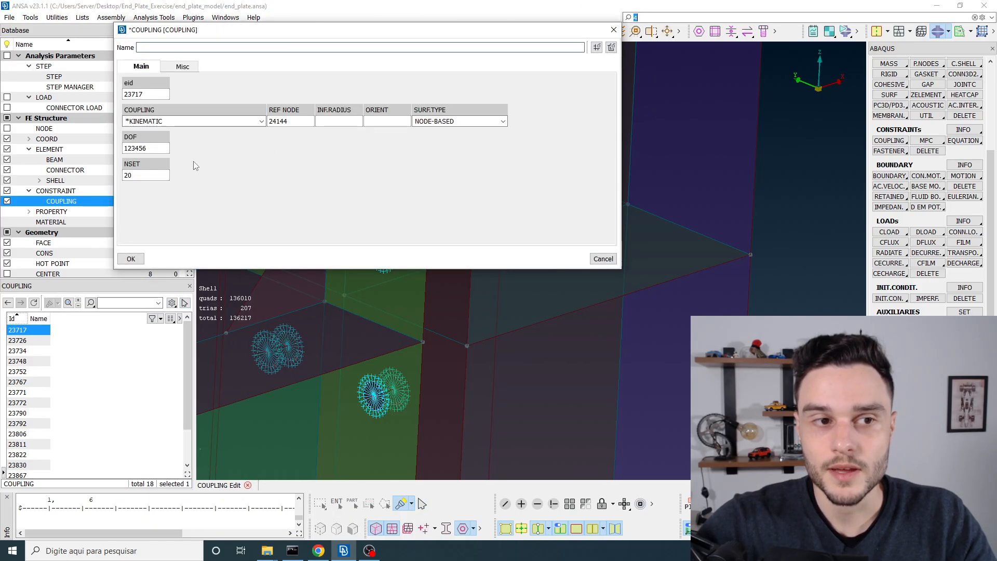
pyautogui.doubleClick(158, 175)
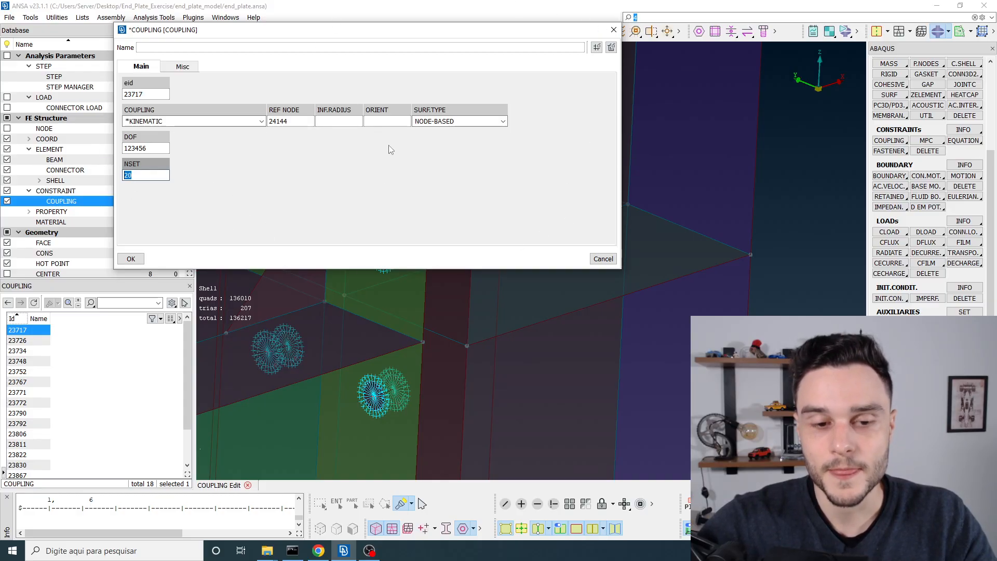
pyautogui.press('Return')
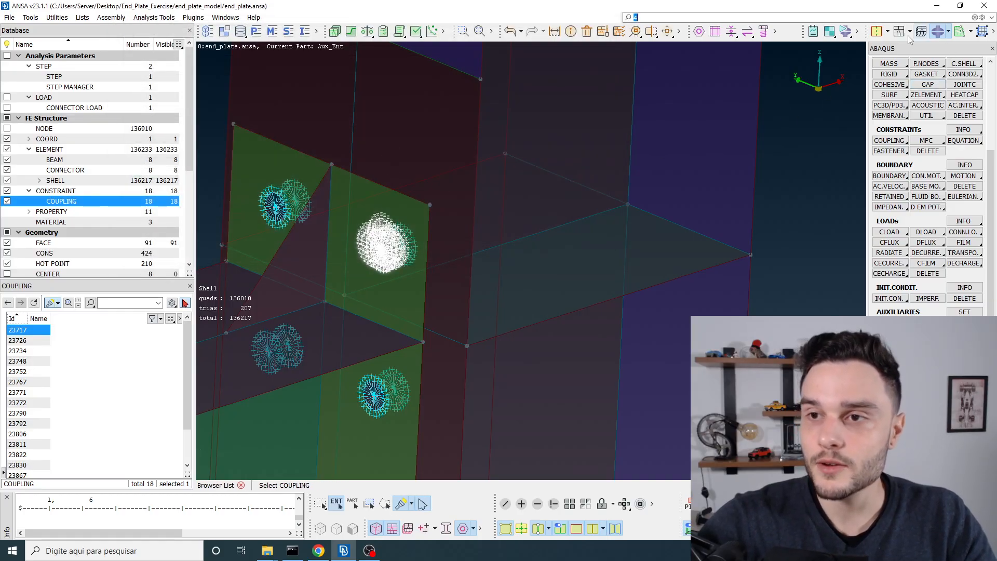
pyautogui.scroll(3, 384, 265)
pyautogui.scroll(-5, 394, 252)
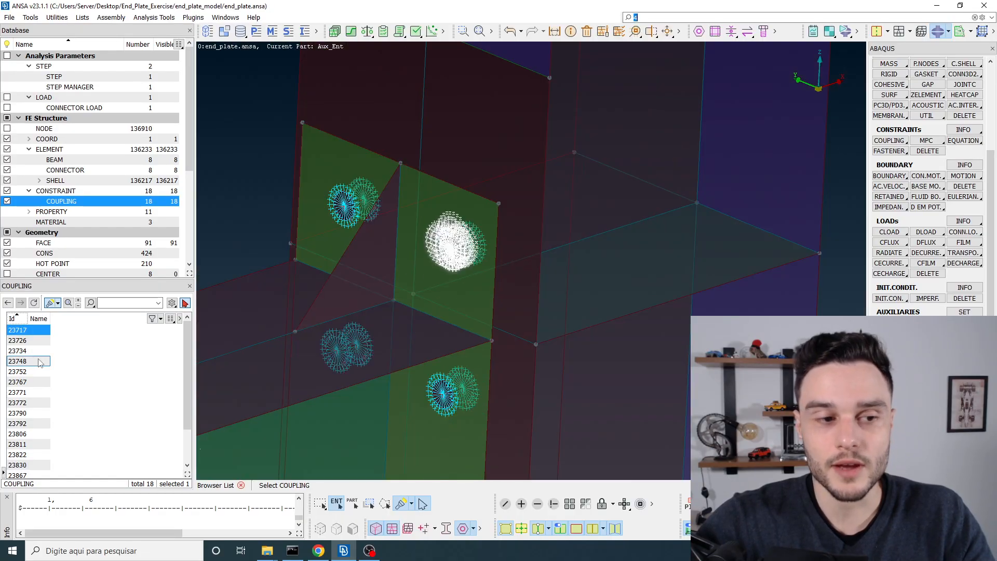
# Open coupling 23717's definition again and check its NSET field, closing it without changes
pyautogui.doubleClick(34, 334)
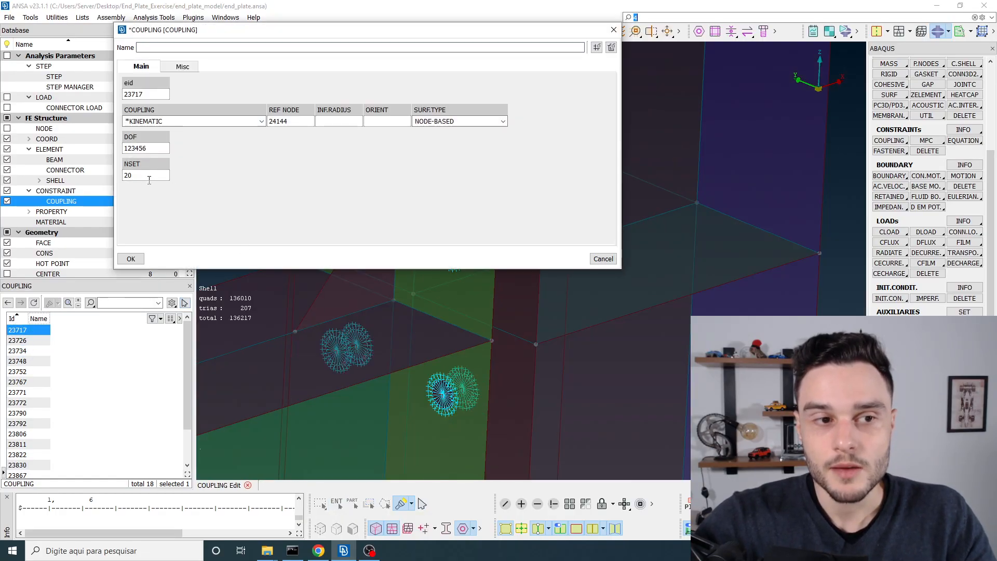
pyautogui.doubleClick(126, 175)
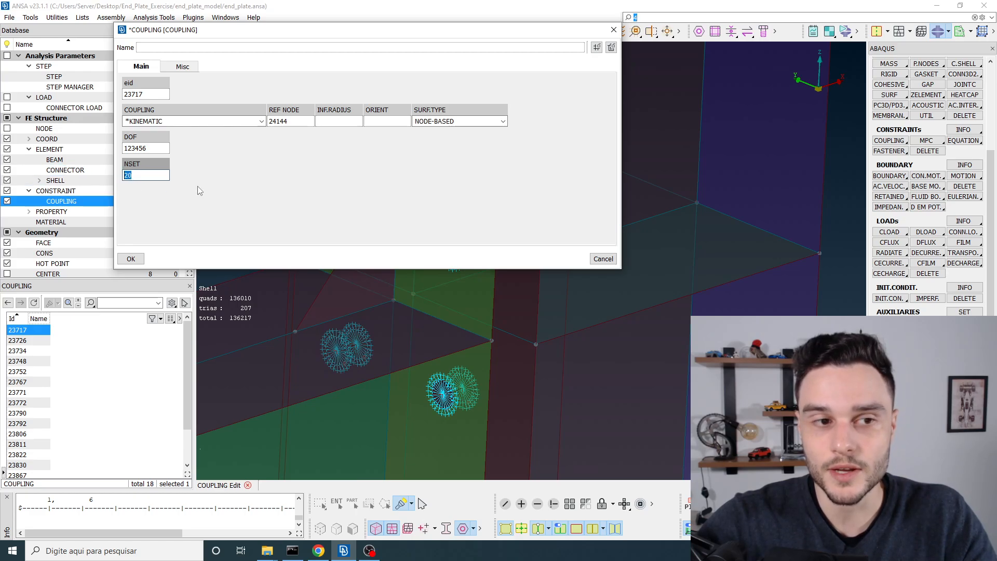
pyautogui.press('Escape')
# Add one end-plate node below the upper bolt hole to the contents of the node set "Rigid entity 23717 set"
pyautogui.click(289, 31)
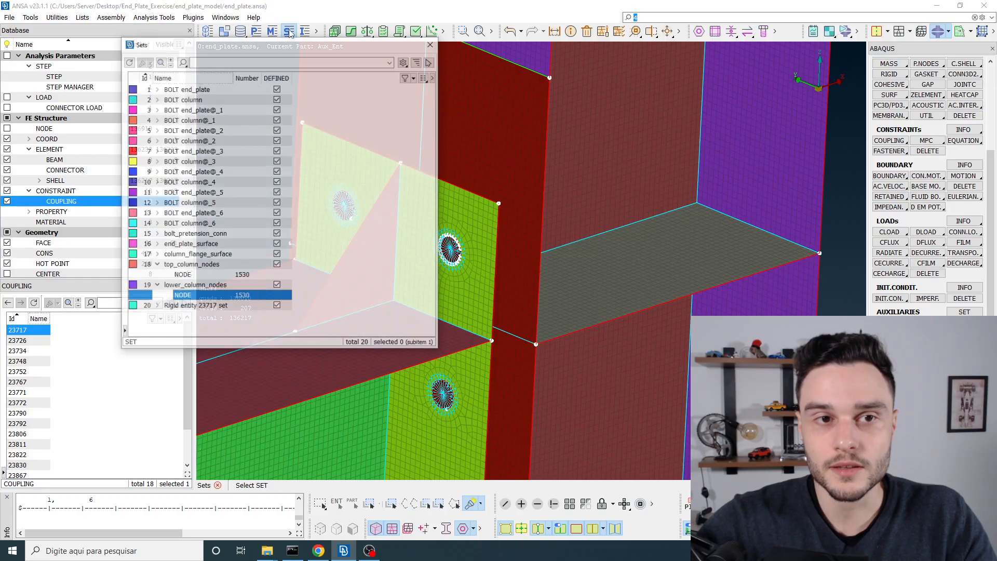
pyautogui.click(189, 307)
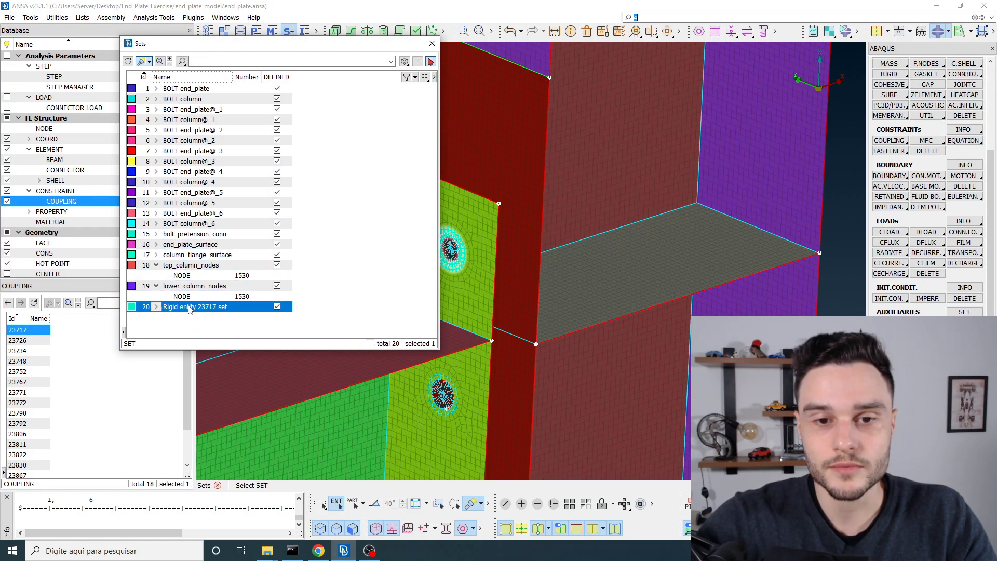
pyautogui.rightClick(189, 308)
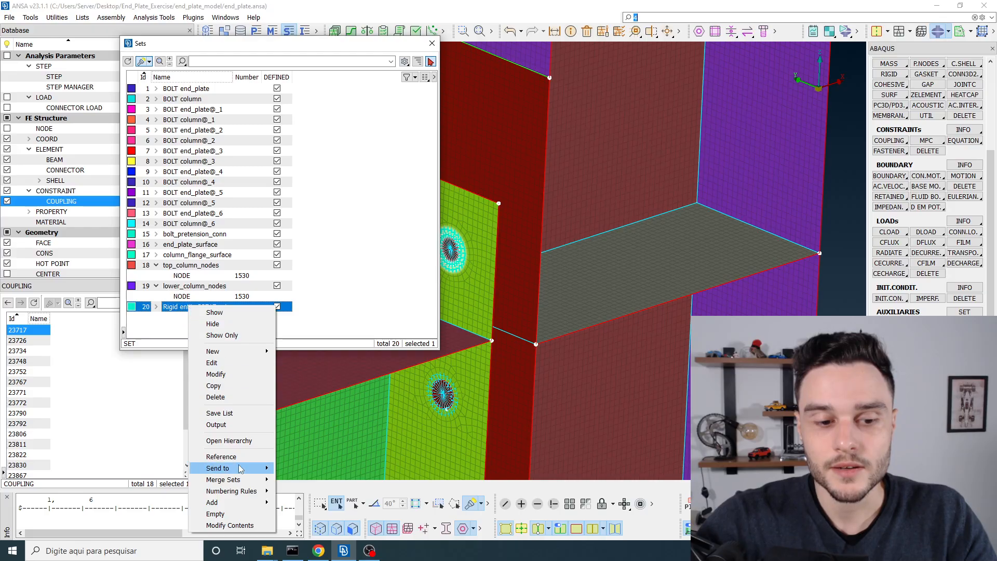
pyautogui.click(237, 529)
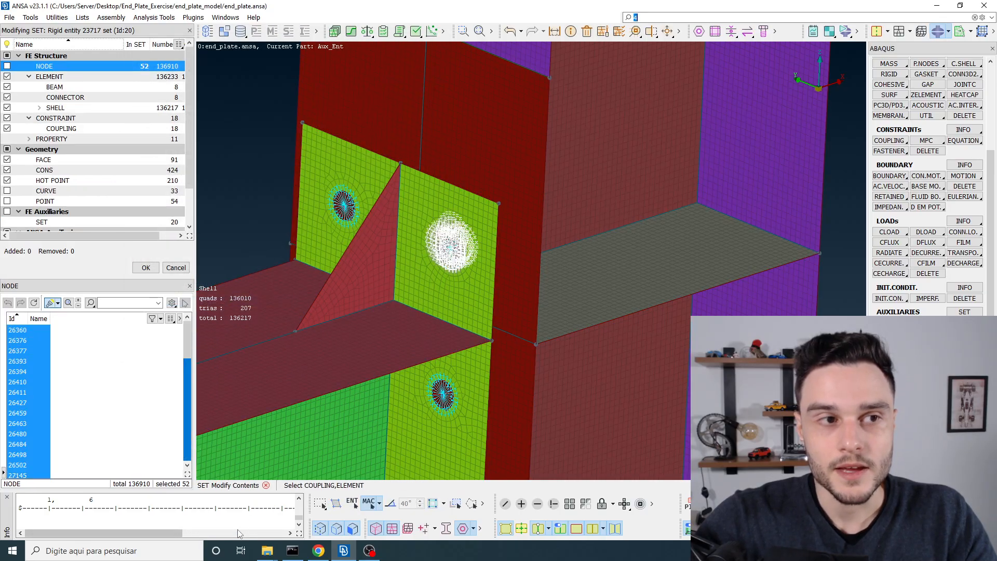
pyautogui.scroll(3, 465, 317)
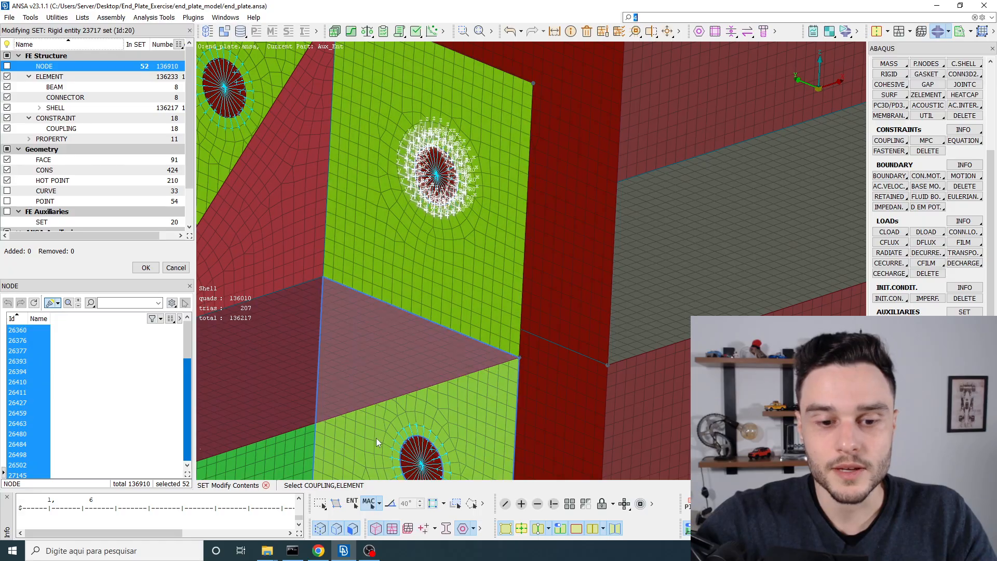
pyautogui.click(337, 504)
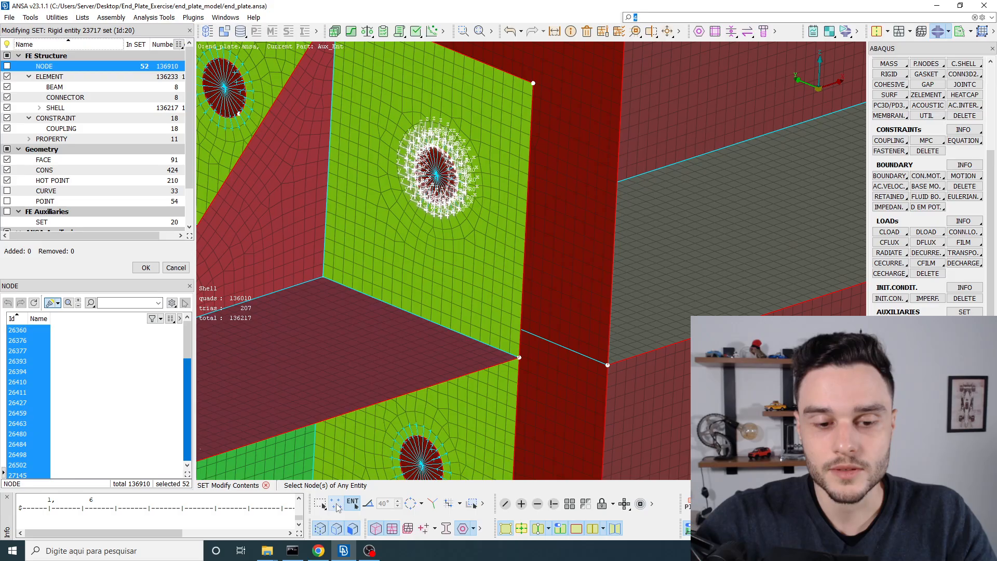
pyautogui.click(494, 266)
pyautogui.moveTo(343, 550)
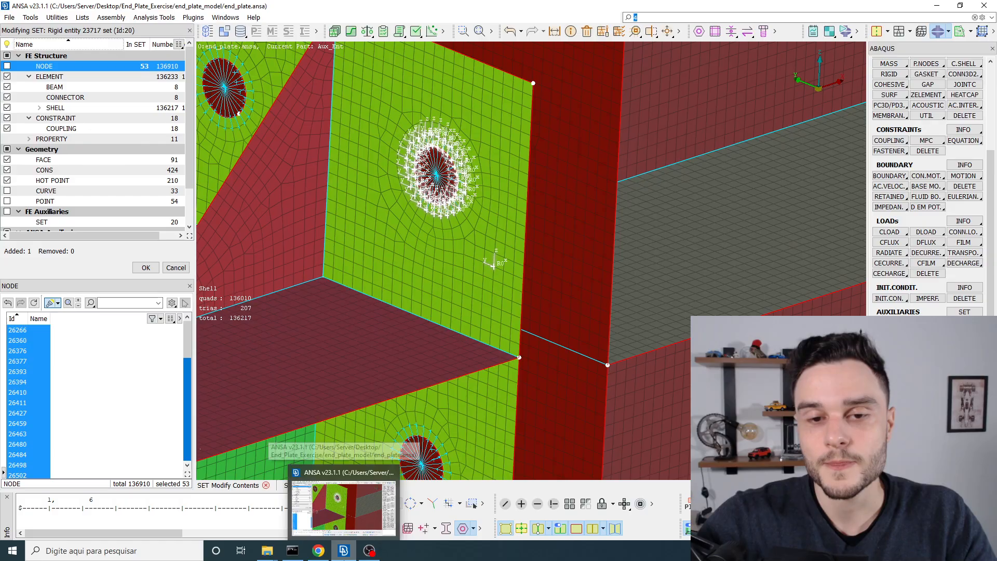
pyautogui.middleClick(430, 327)
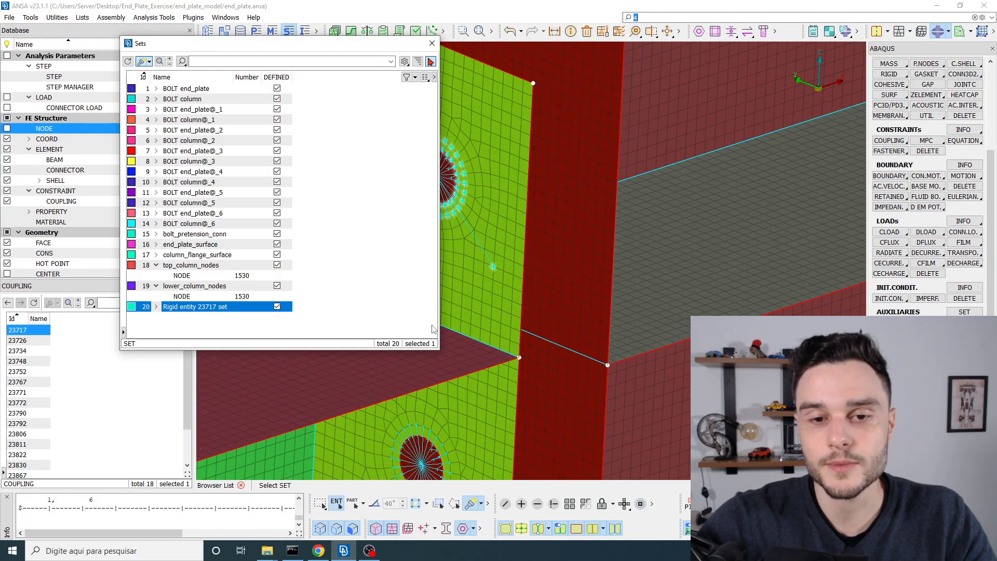
# Close the sets list, inspect the coupling's spider at the added node, and undo the set content modification
pyautogui.click(431, 44)
pyautogui.scroll(3, 487, 261)
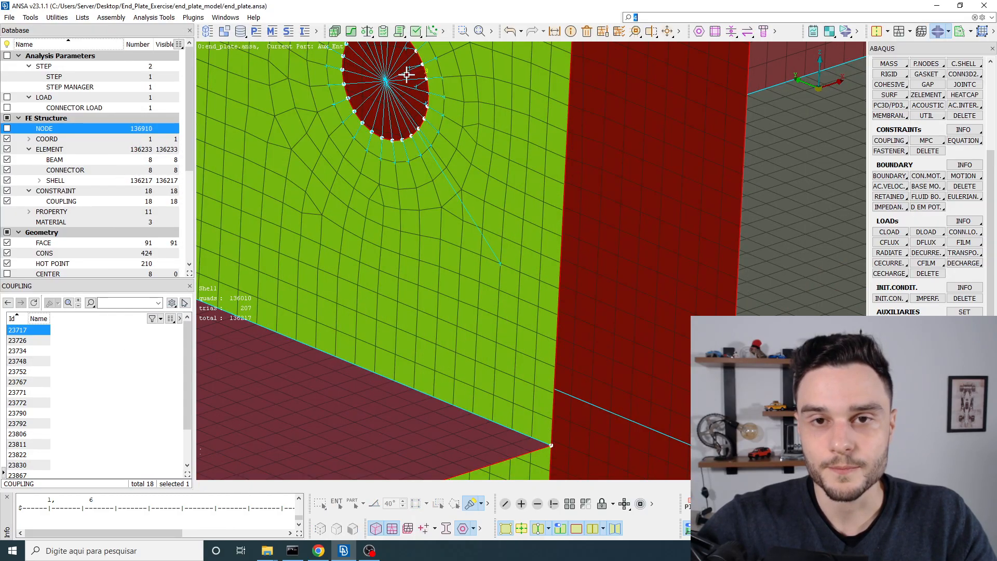
pyautogui.click(522, 32)
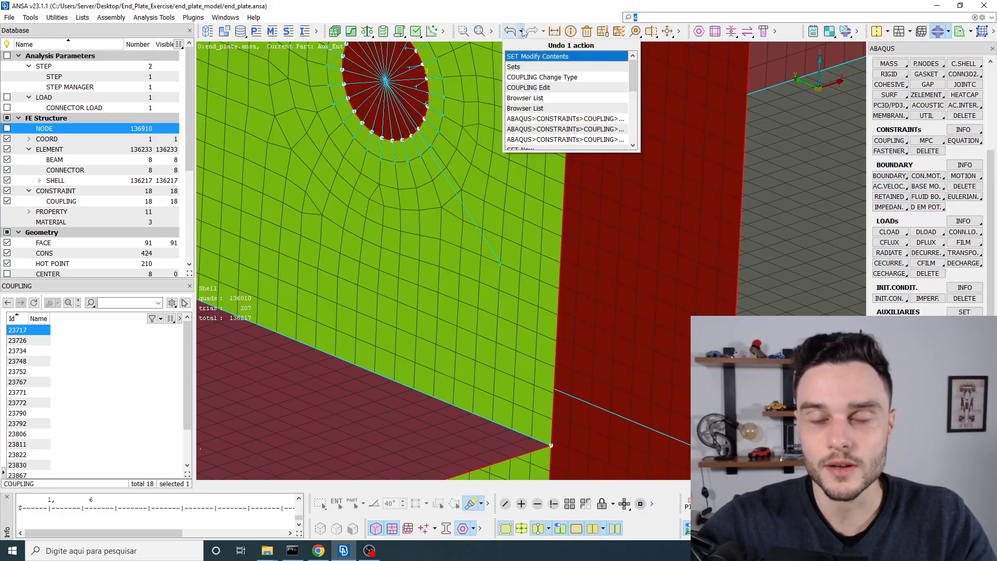
pyautogui.click(537, 56)
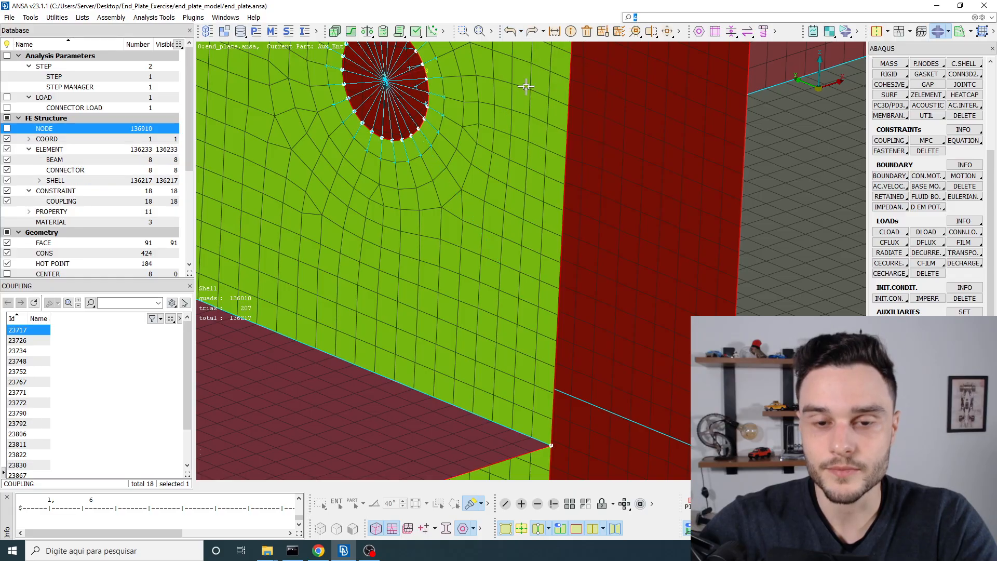
# Clear the coupling selection and examine the upper column coupling around its reference node inside the column
pyautogui.scroll(-5, 438, 271)
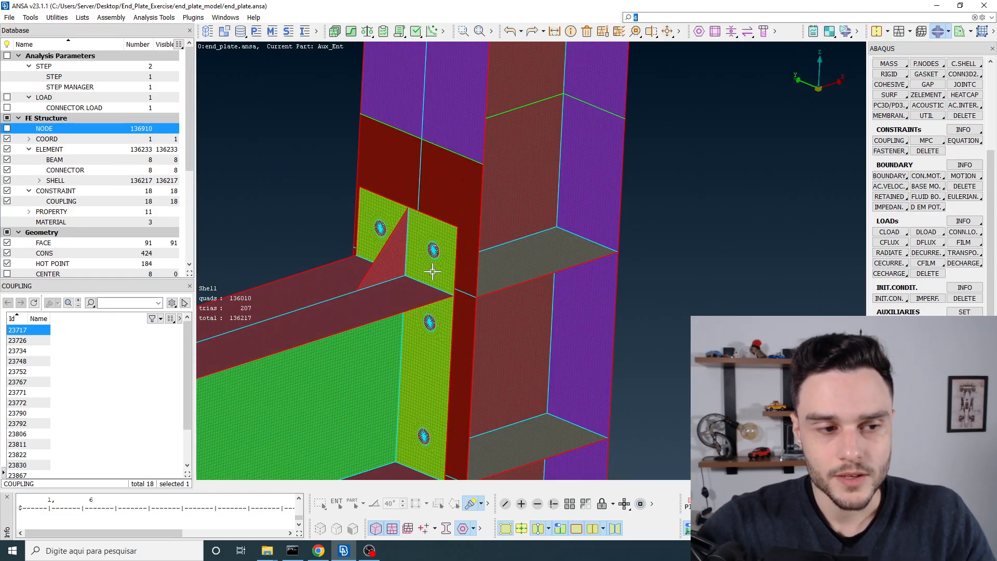
pyautogui.click(144, 361)
pyautogui.scroll(-5, 507, 223)
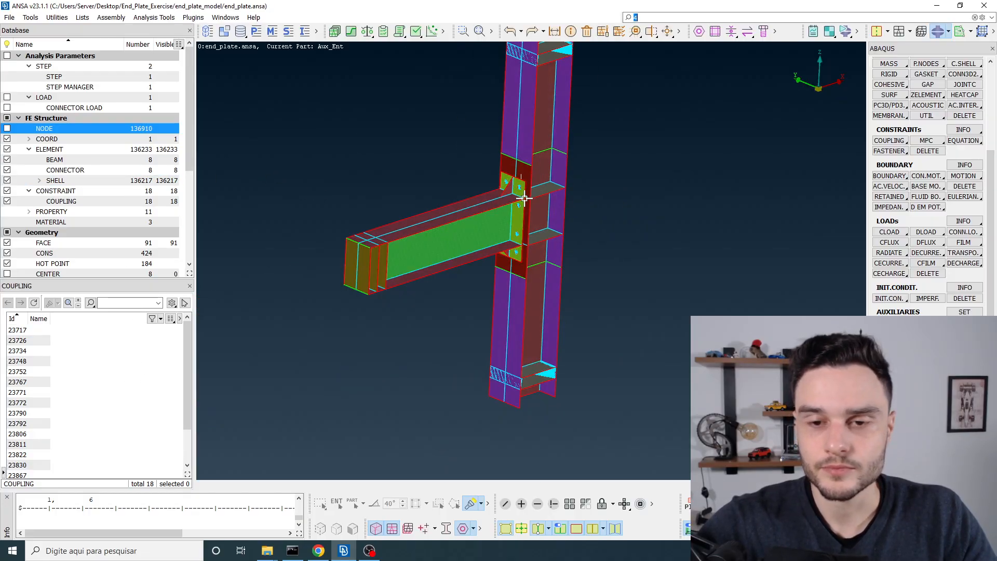
pyautogui.keyDown('ctrl'); pyautogui.moveTo(479, 270); pyautogui.dragTo(478, 276); pyautogui.keyUp('ctrl')
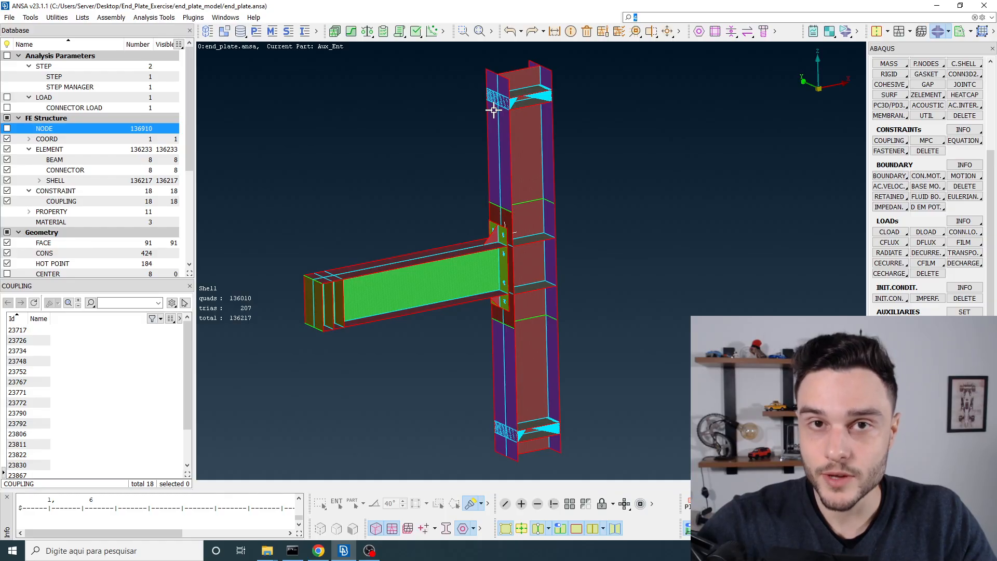
pyautogui.scroll(10, 496, 130)
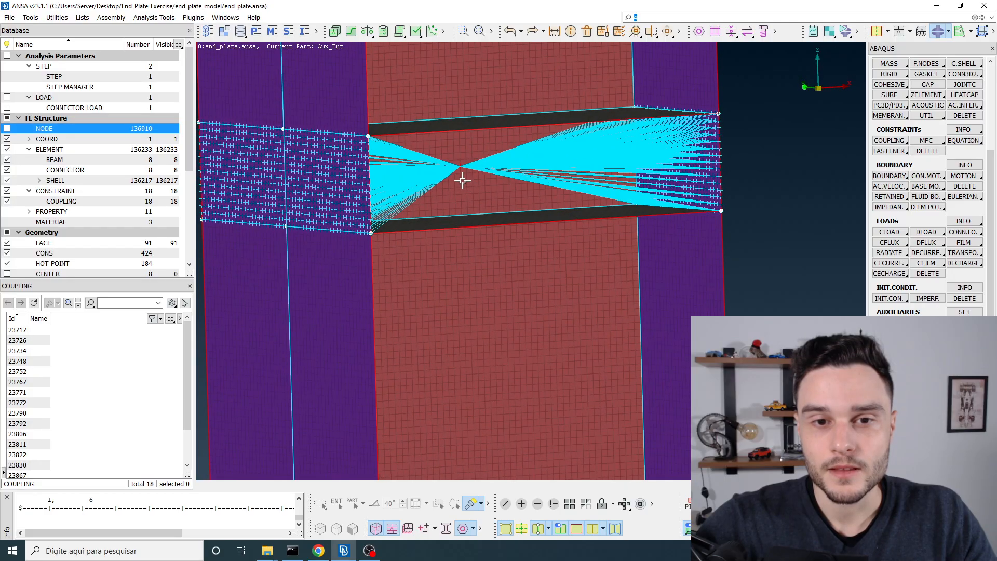
pyautogui.scroll(-5, 463, 180)
pyautogui.scroll(10, 468, 179)
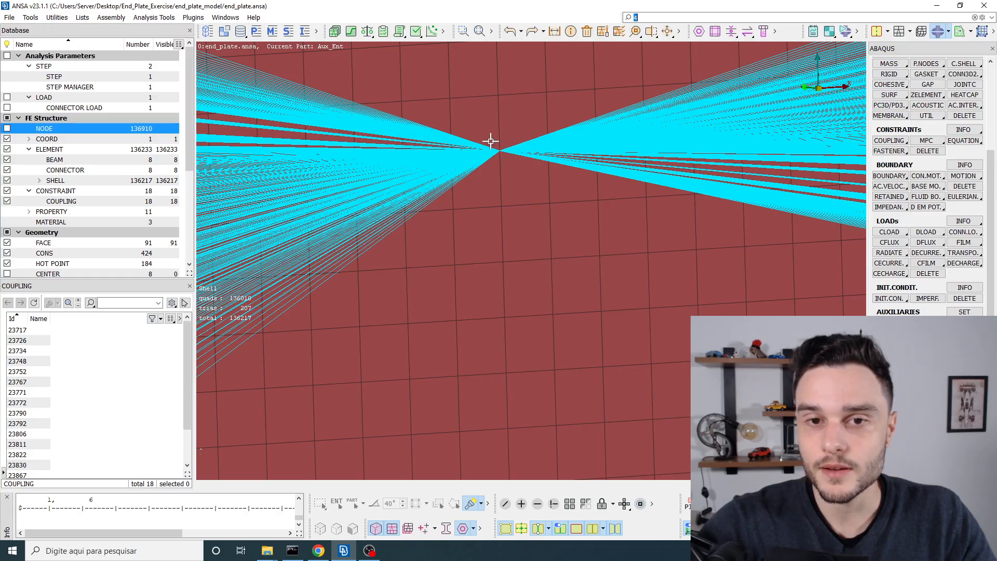
pyautogui.scroll(-5, 490, 140)
pyautogui.scroll(5, 490, 140)
pyautogui.scroll(-3, 464, 124)
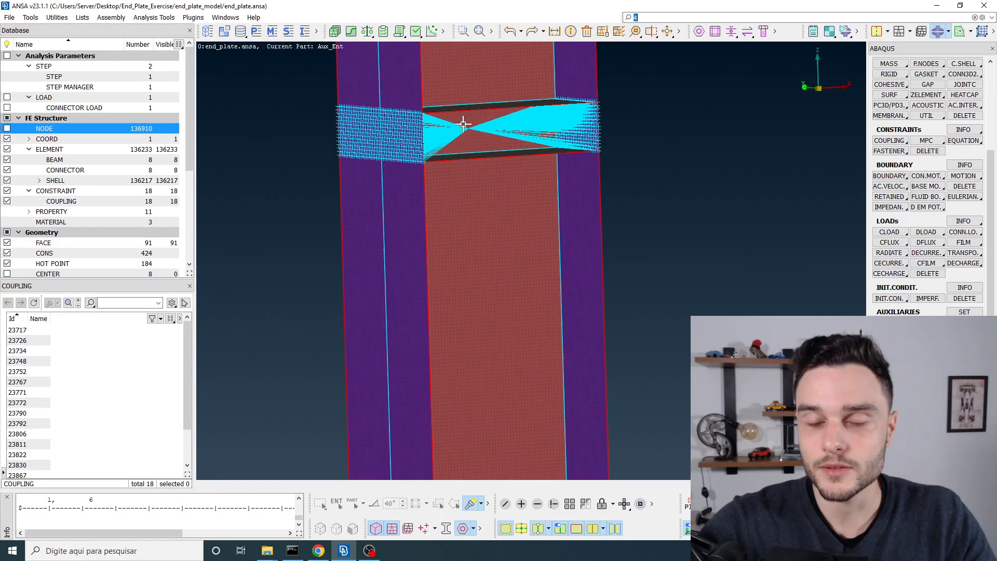
pyautogui.scroll(-5, 464, 124)
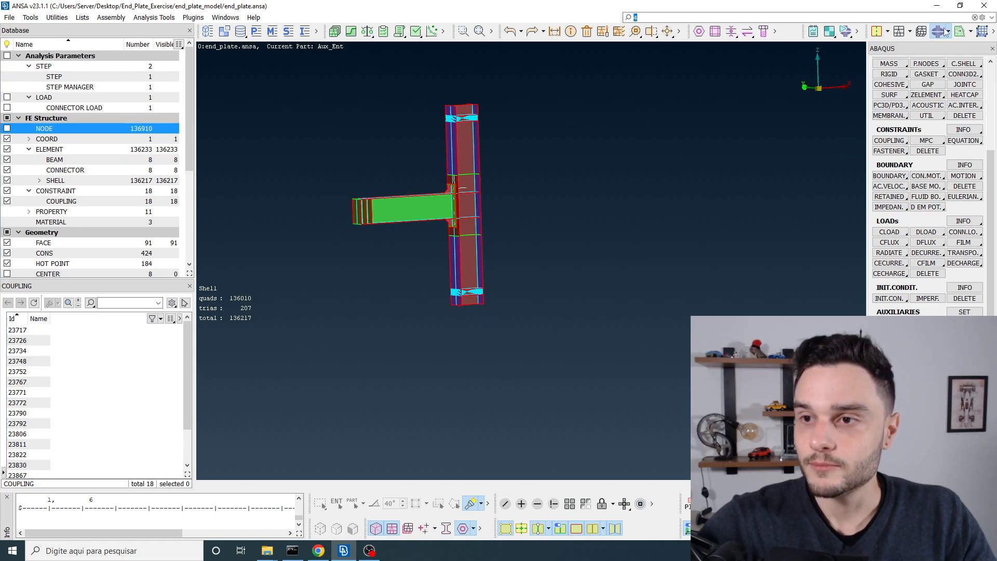
# Start a node-based boundary condition in the ABAQUS deck and locate the upper column coupling's reference node for it
pyautogui.scroll(-1, 922, 158)
pyautogui.scroll(3, 922, 158)
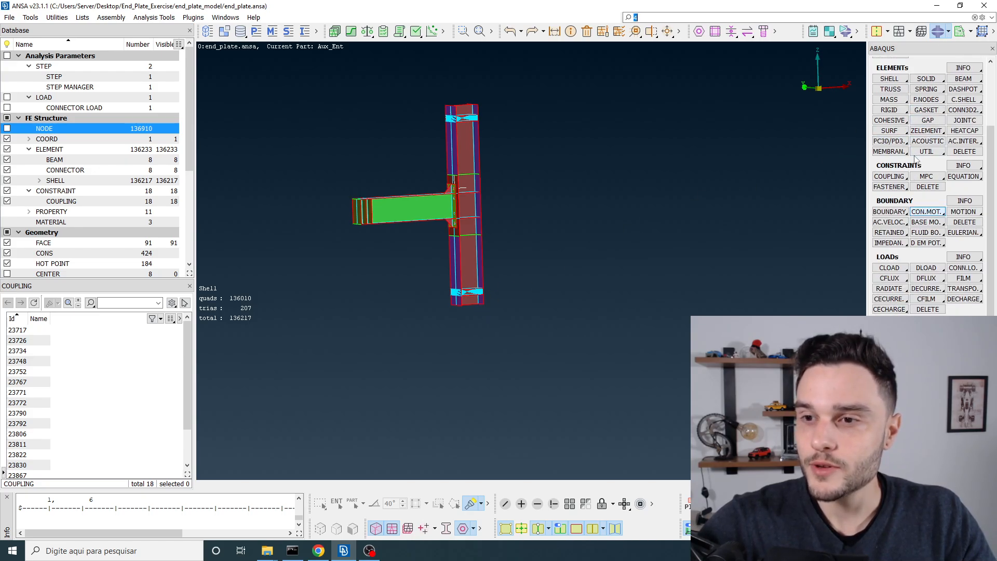
pyautogui.click(948, 31)
pyautogui.click(901, 81)
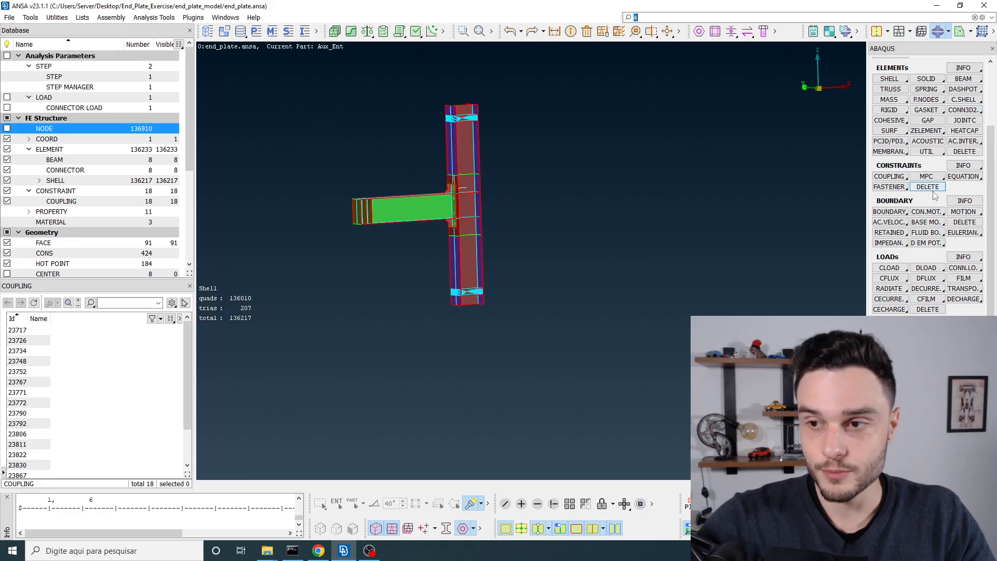
pyautogui.click(901, 215)
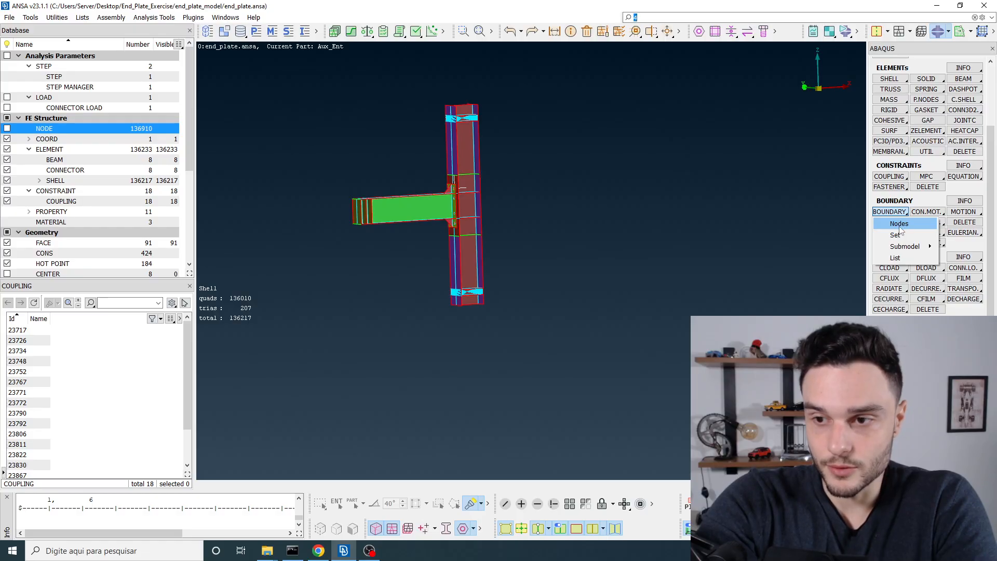
pyautogui.click(907, 226)
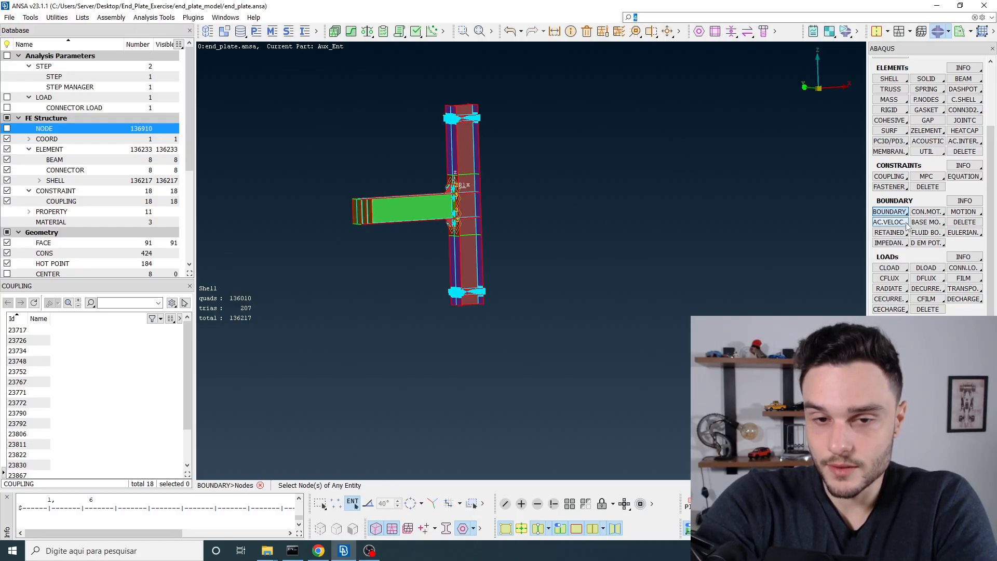
pyautogui.scroll(10, 461, 122)
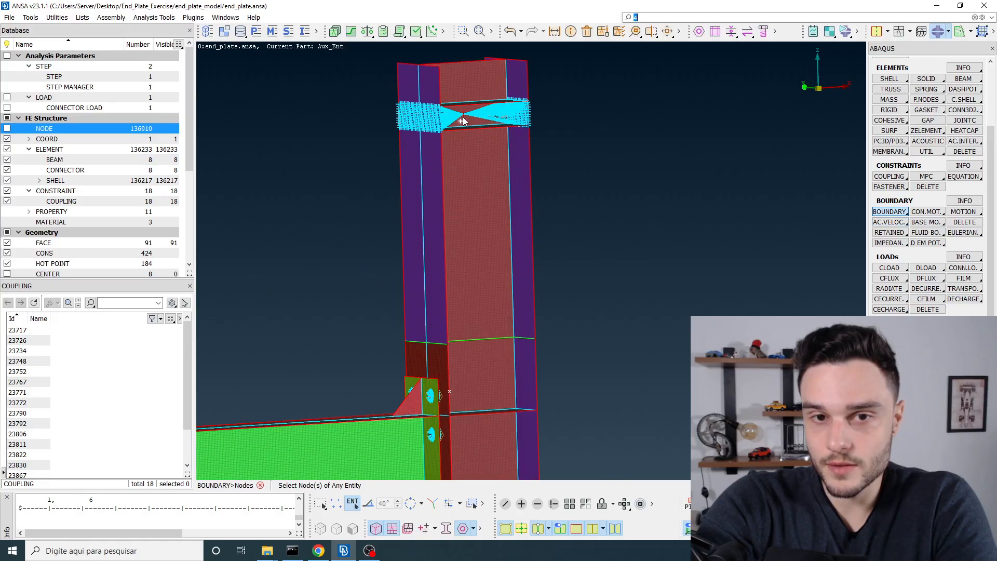
pyautogui.scroll(8, 464, 124)
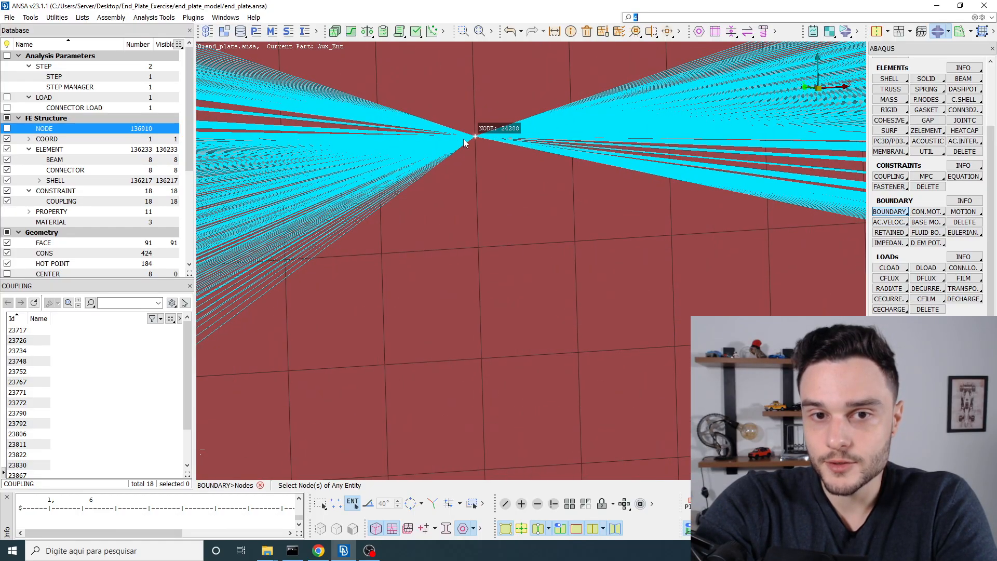
pyautogui.scroll(6, 481, 177)
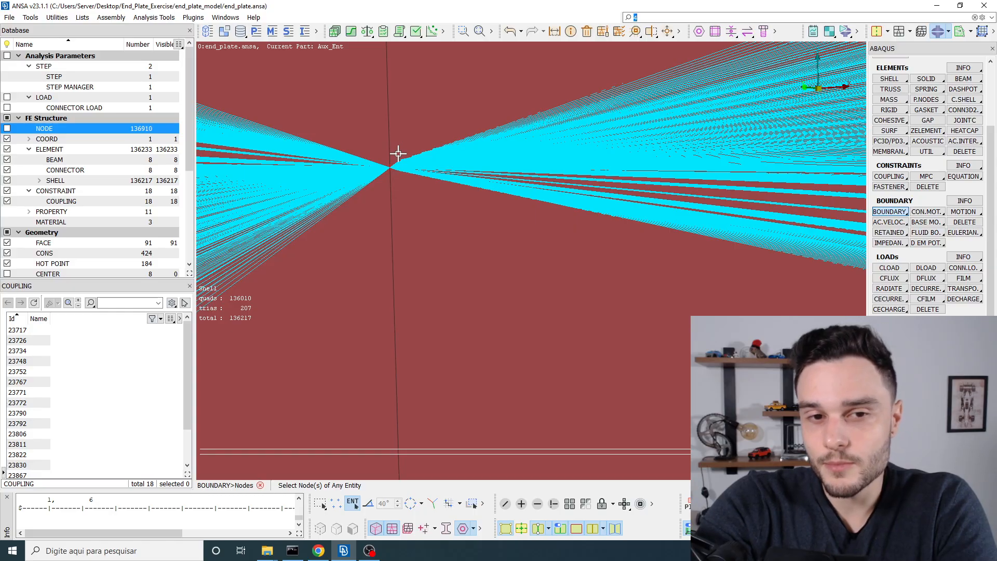
# Create a nodal boundary condition on the central reference node of the column's upper coupling
pyautogui.scroll(-3, 395, 168)
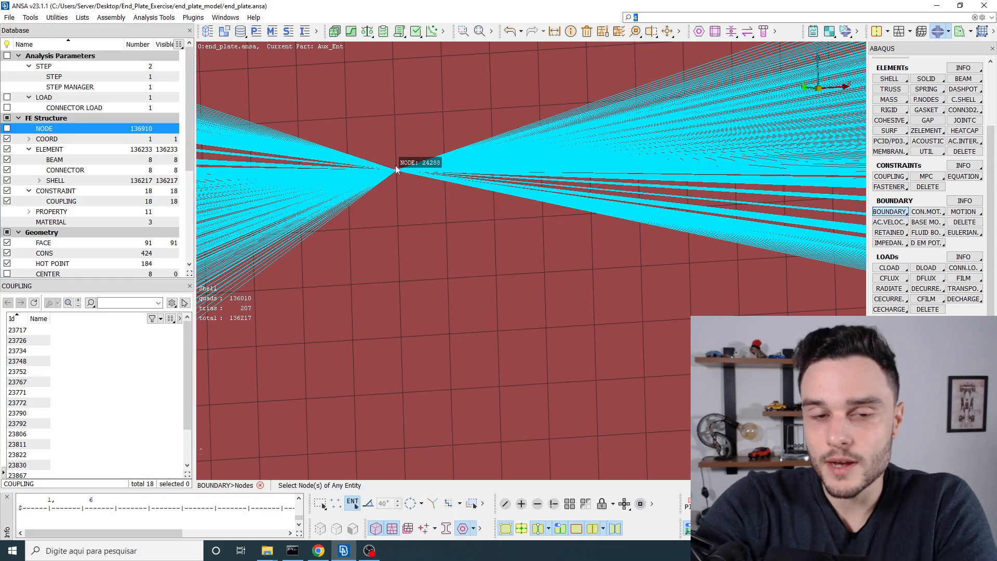
pyautogui.scroll(-2, 398, 172)
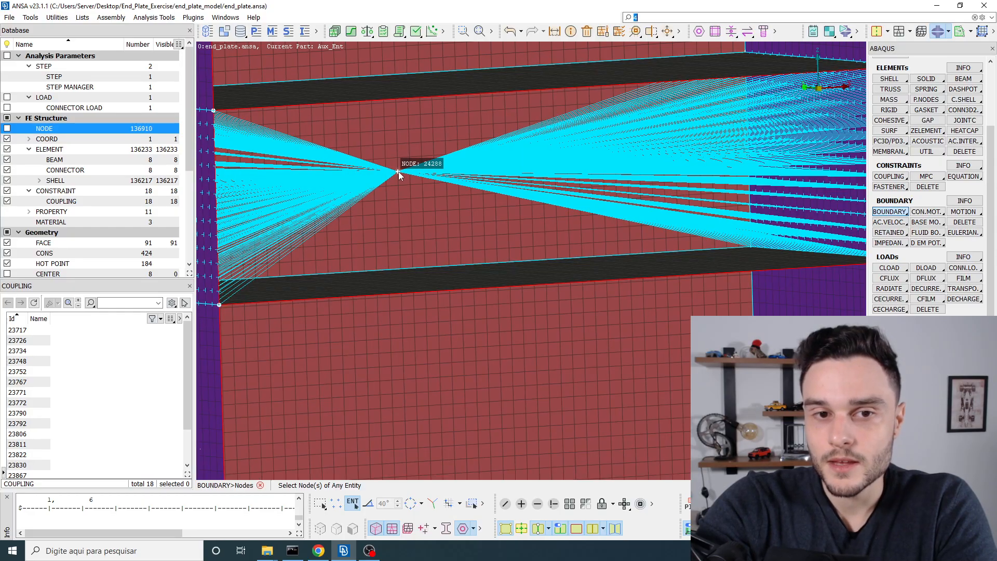
pyautogui.scroll(-3, 398, 171)
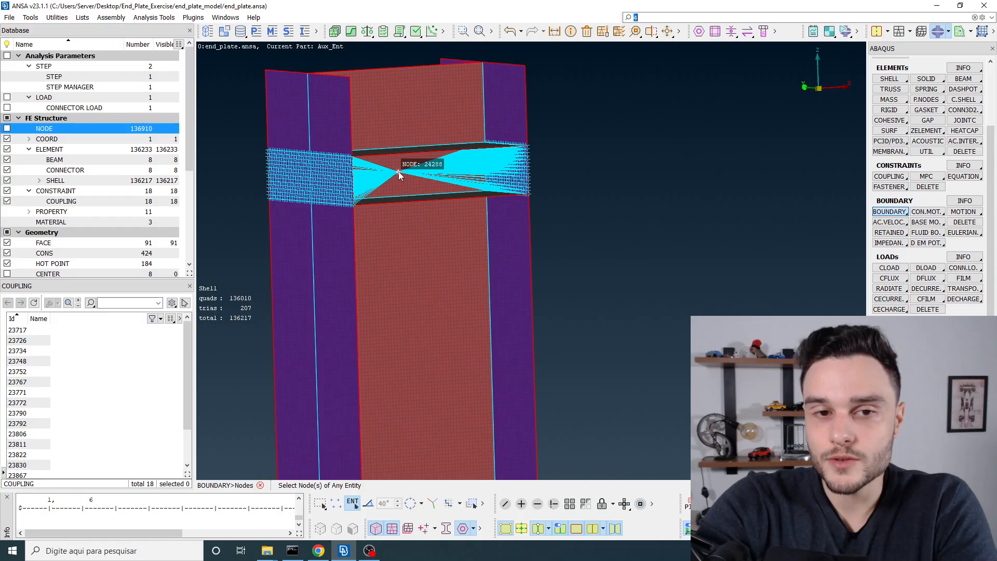
pyautogui.scroll(5, 399, 172)
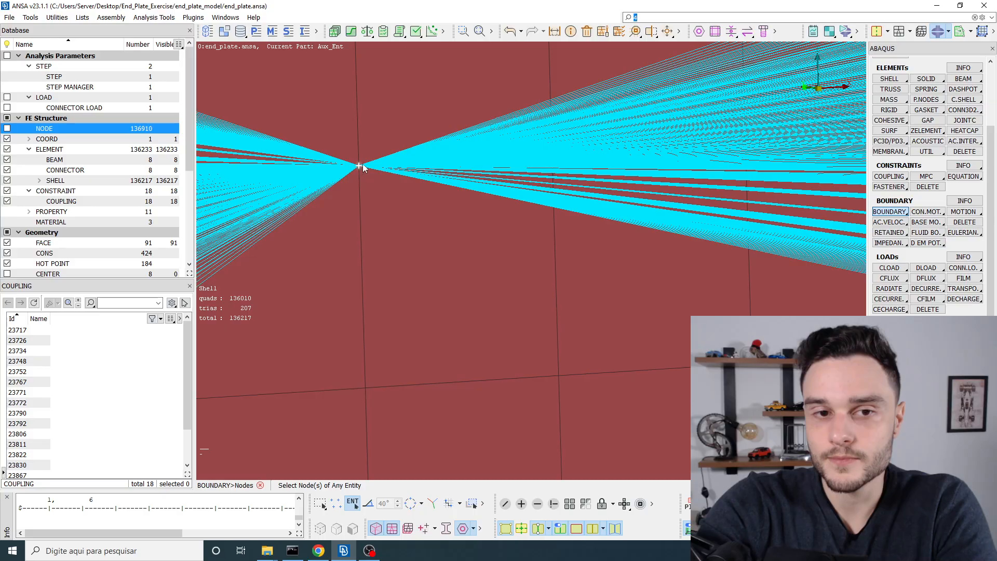
pyautogui.scroll(-3, 438, 117)
pyautogui.click(438, 117)
pyautogui.middleClick(439, 120)
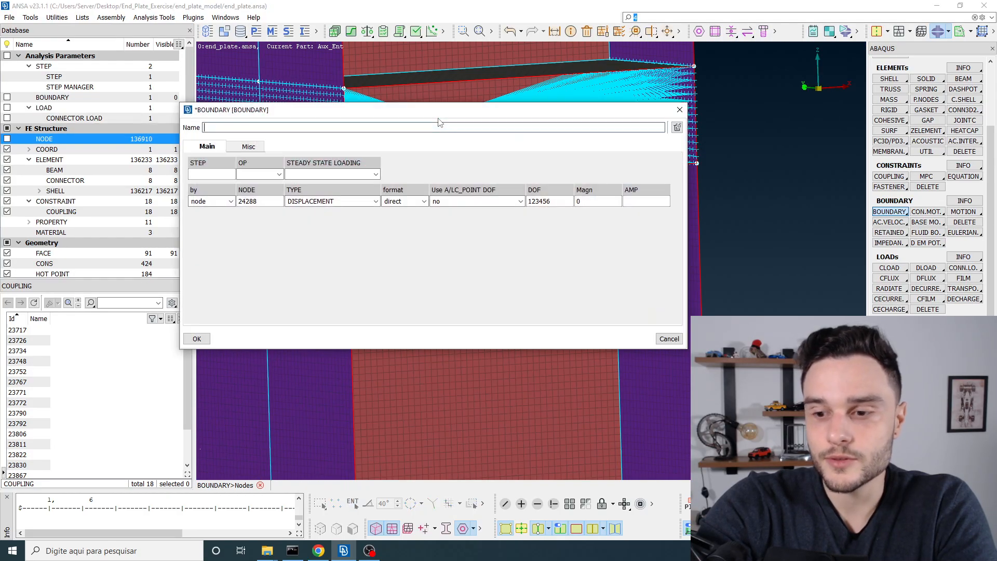
# Set the new boundary condition's step number to 0
pyautogui.moveTo(411, 112); pyautogui.dragTo(377, 142)
pyautogui.doubleClick(239, 230)
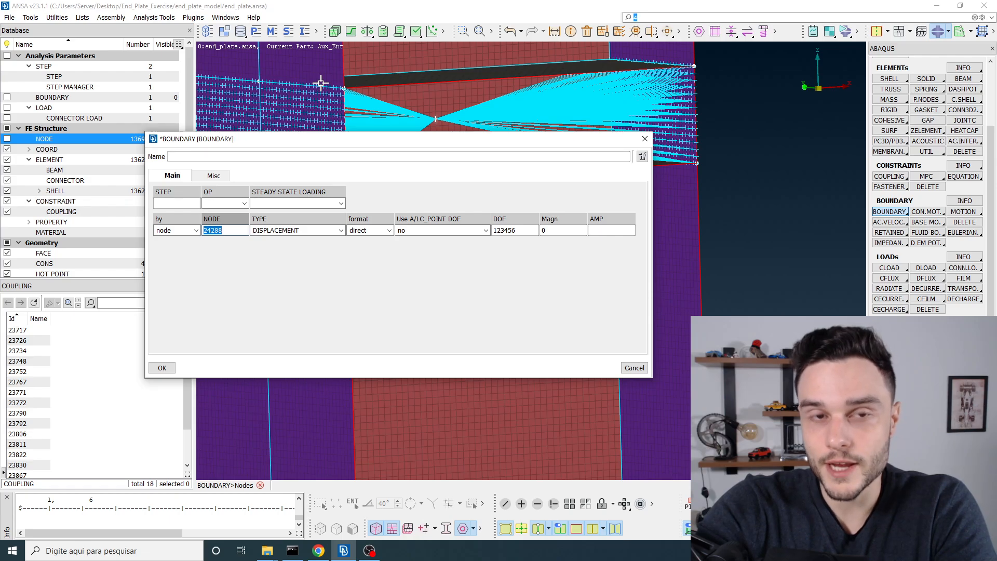
pyautogui.click(234, 233)
pyautogui.doubleClick(234, 233)
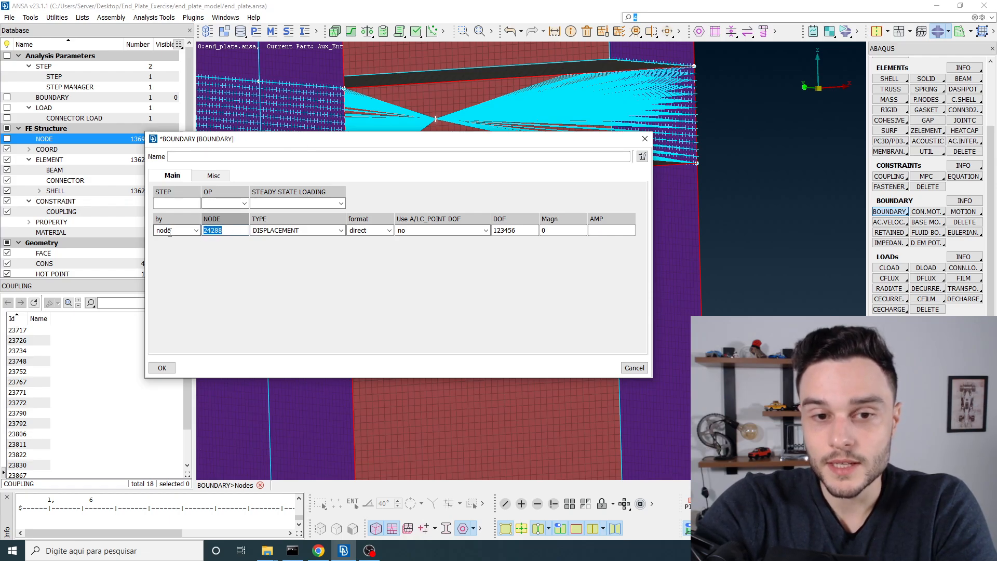
pyautogui.moveTo(205, 147); pyautogui.dragTo(201, 101)
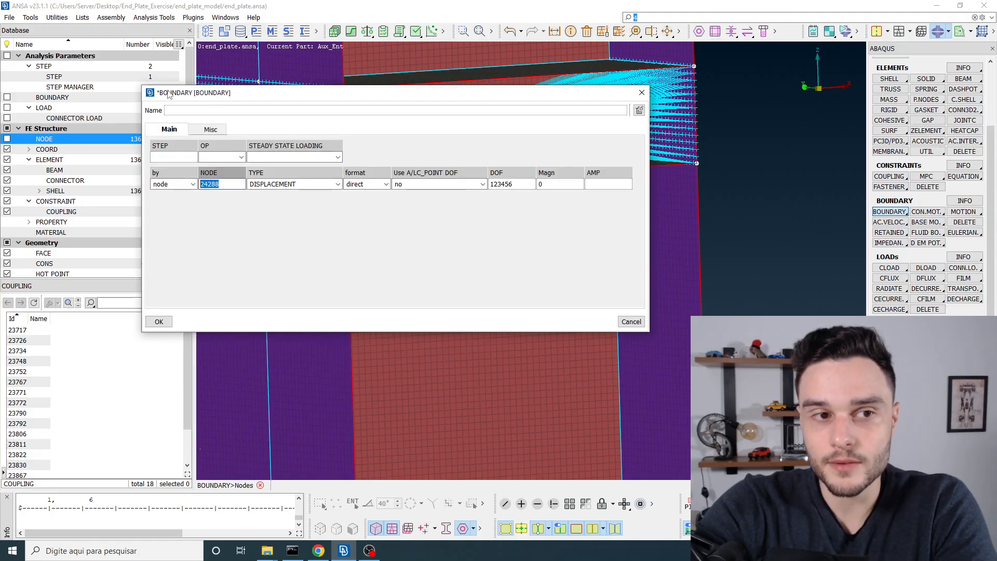
pyautogui.click(162, 157)
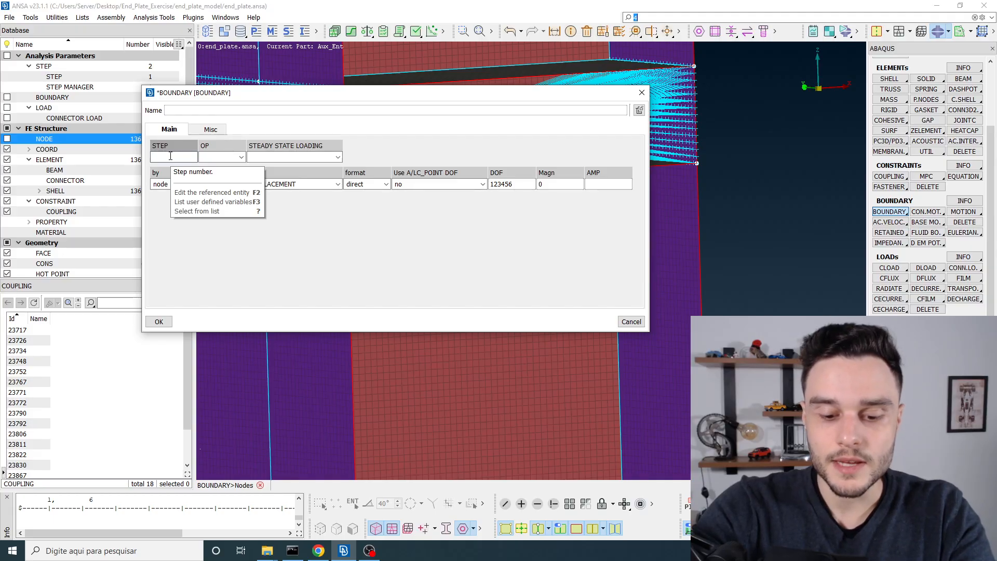
pyautogui.write('0')
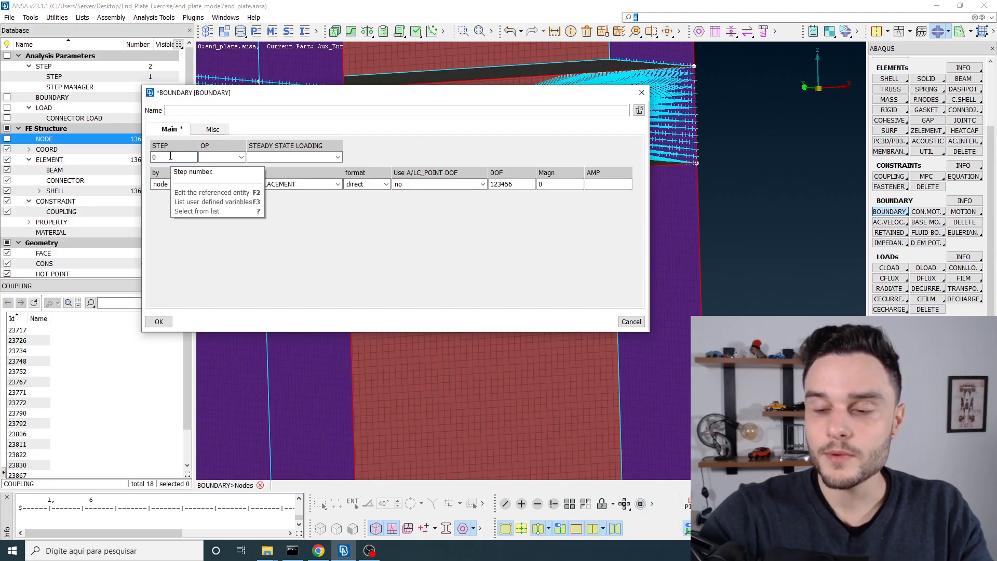
pyautogui.press('super')
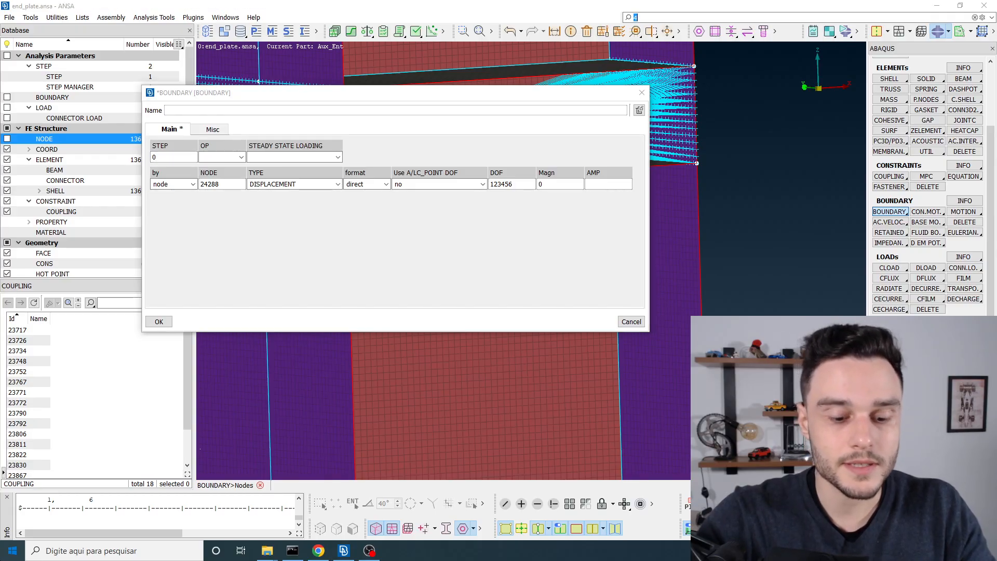
pyautogui.write('abaq')
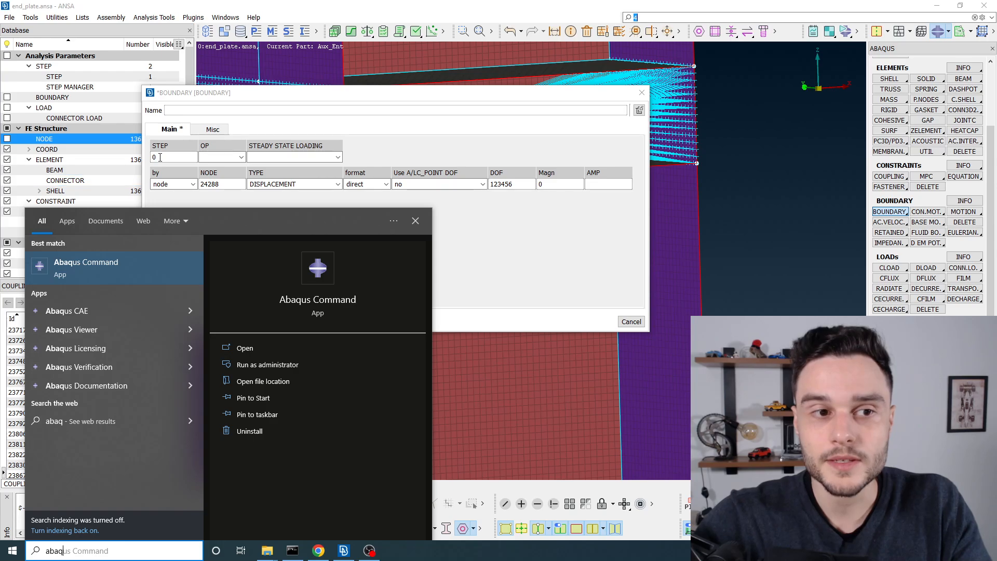
pyautogui.click(78, 158)
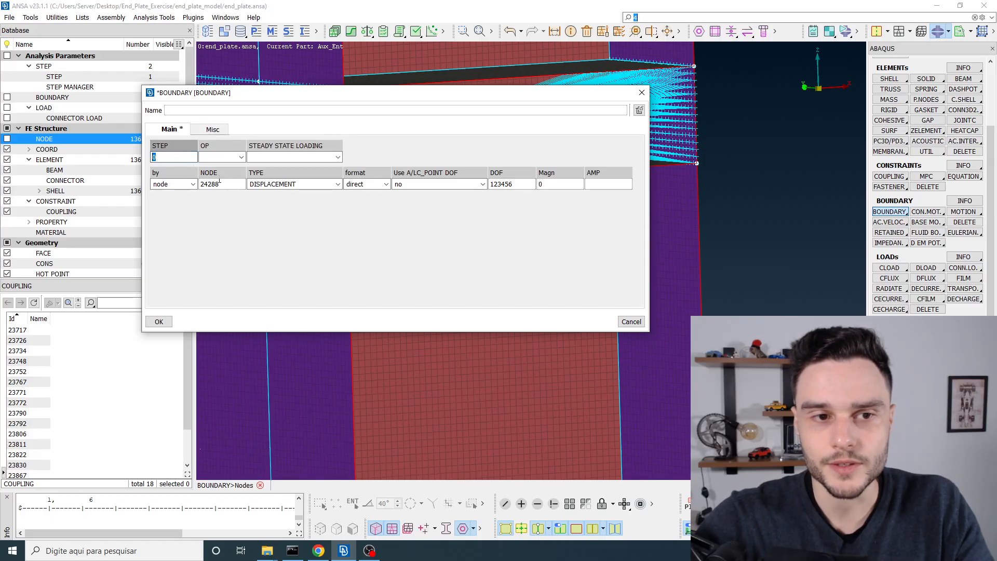
# Choose DISPLACEMENT as the boundary condition's type
pyautogui.doubleClick(162, 157)
pyautogui.rightClick(163, 157)
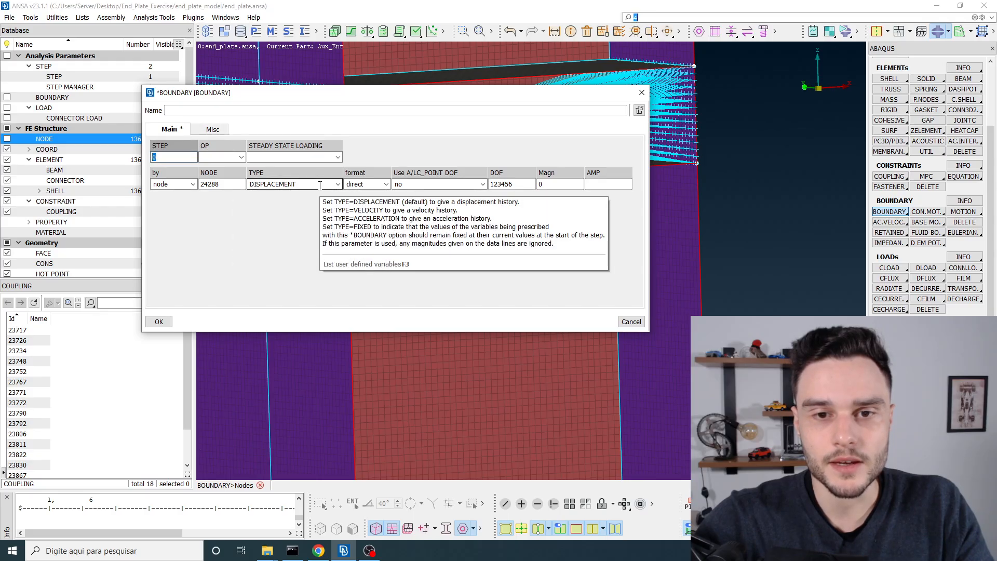
pyautogui.click(337, 184)
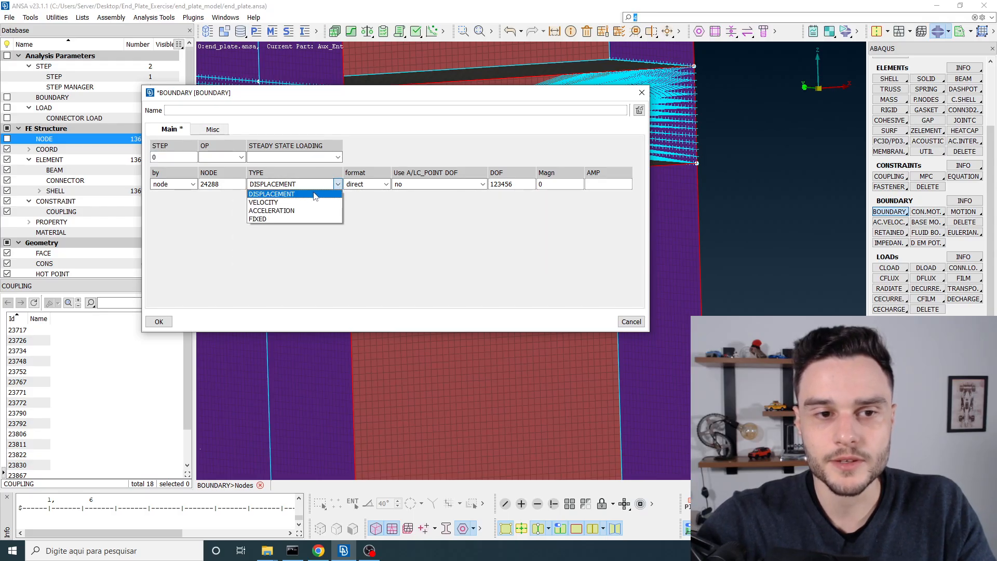
pyautogui.click(272, 194)
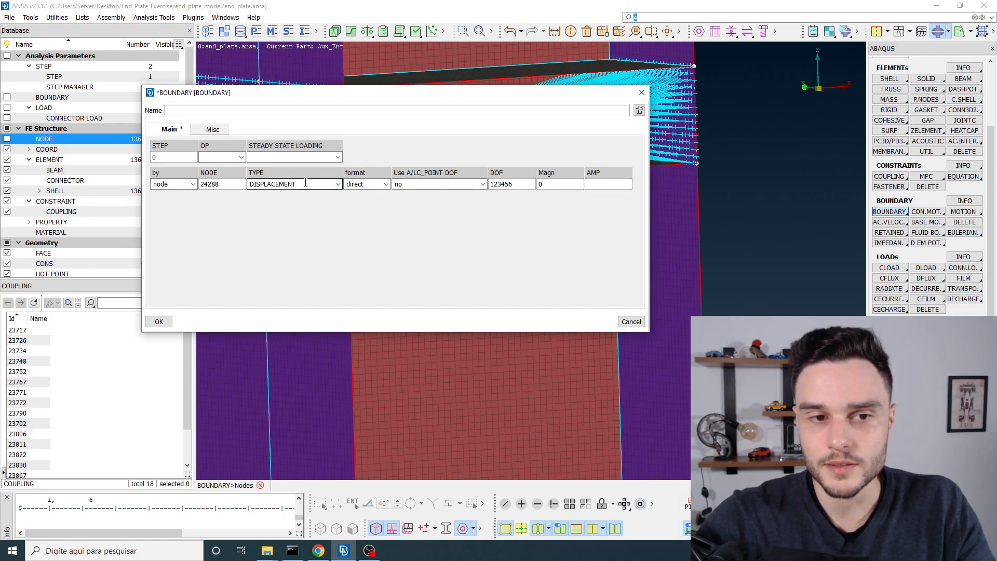
pyautogui.moveTo(490, 94); pyautogui.dragTo(411, 75)
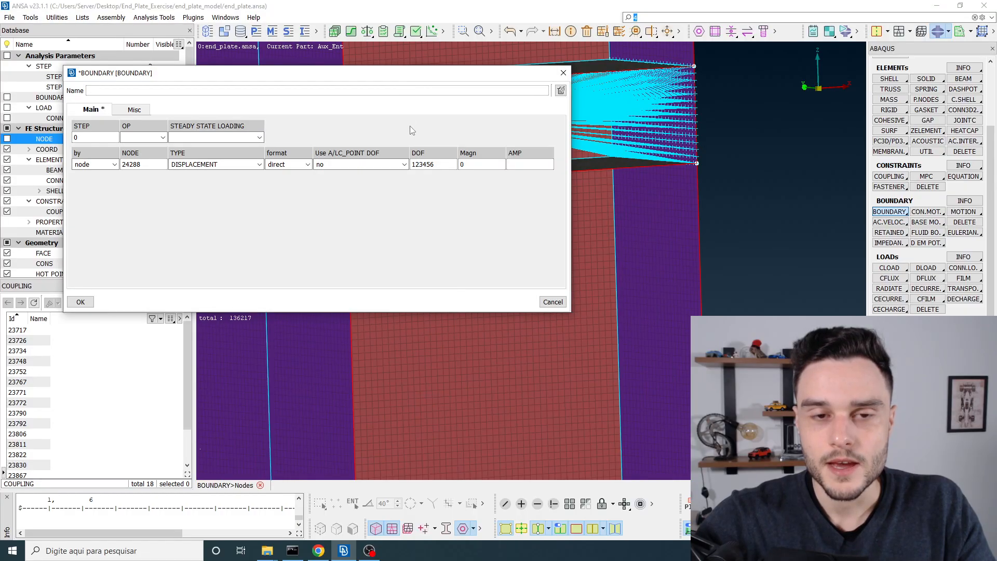
# Examine the boundary condition's degrees of freedom in relation to the upper coupling's position on the column
pyautogui.click(441, 164)
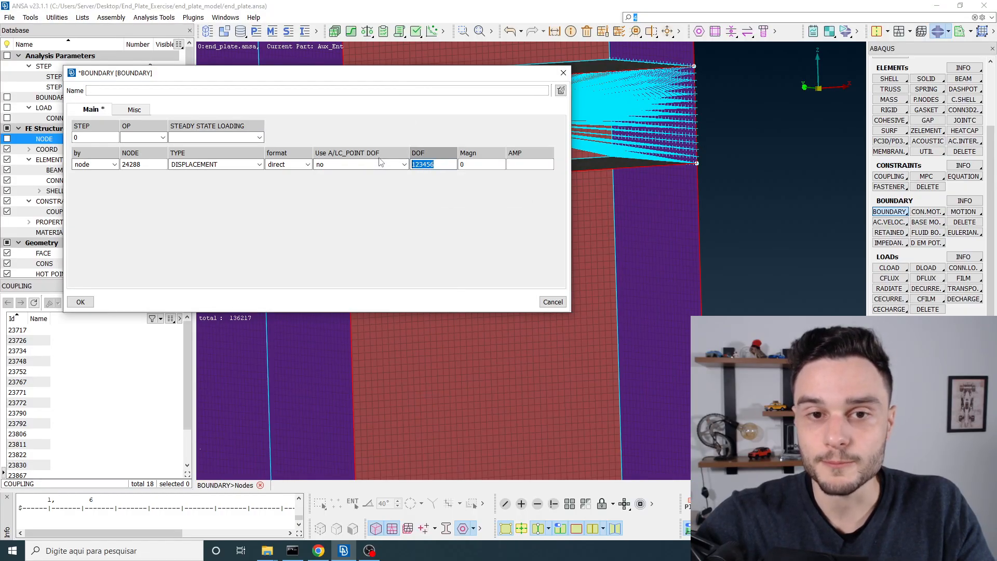
pyautogui.scroll(2, 602, 167)
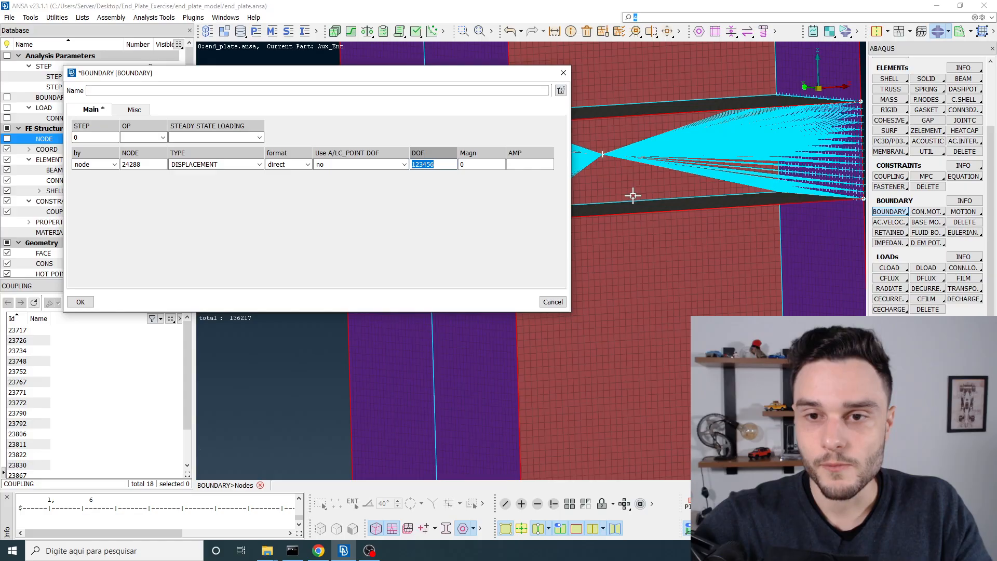
pyautogui.scroll(-2, 632, 196)
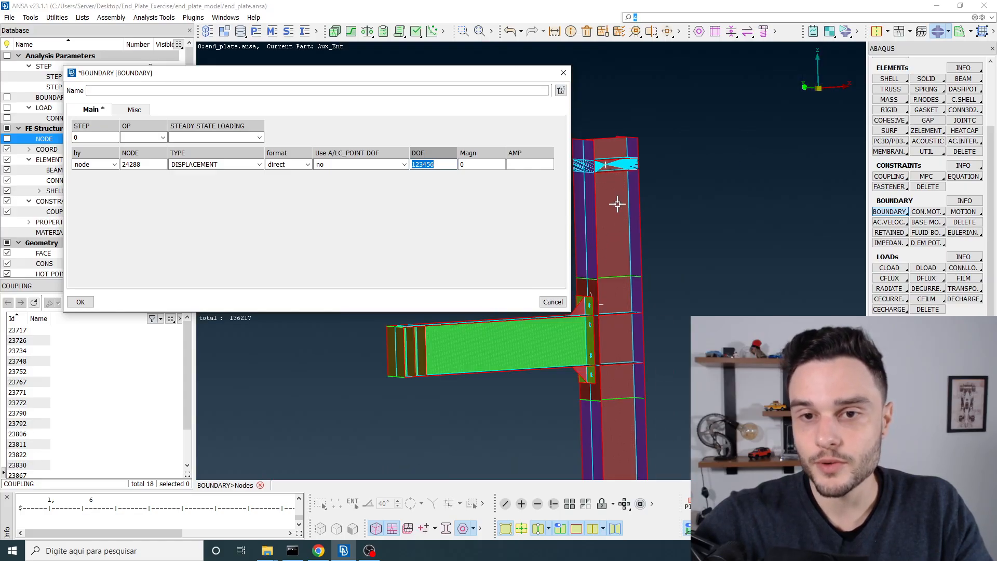
pyautogui.scroll(3, 605, 166)
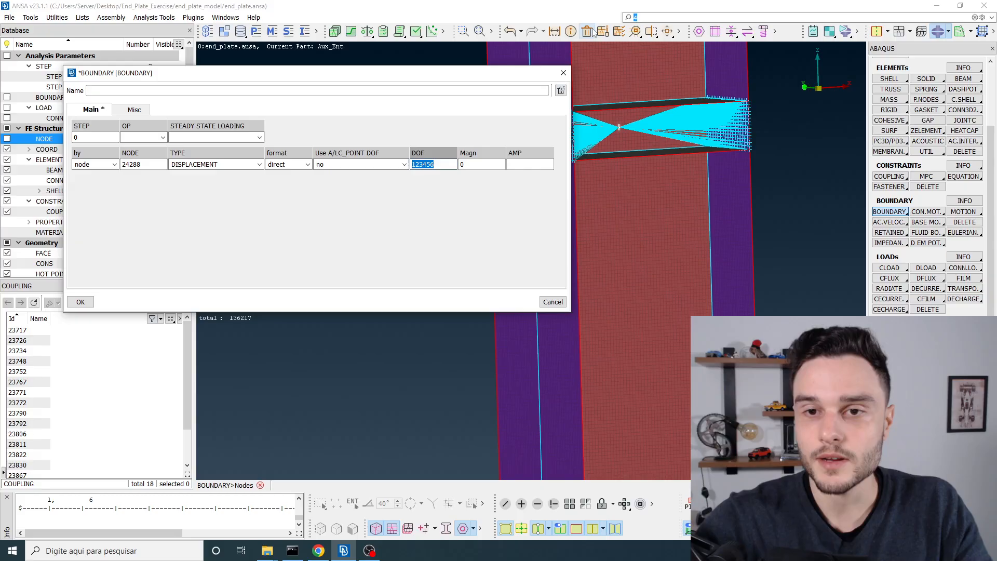
pyautogui.scroll(-2, 602, 99)
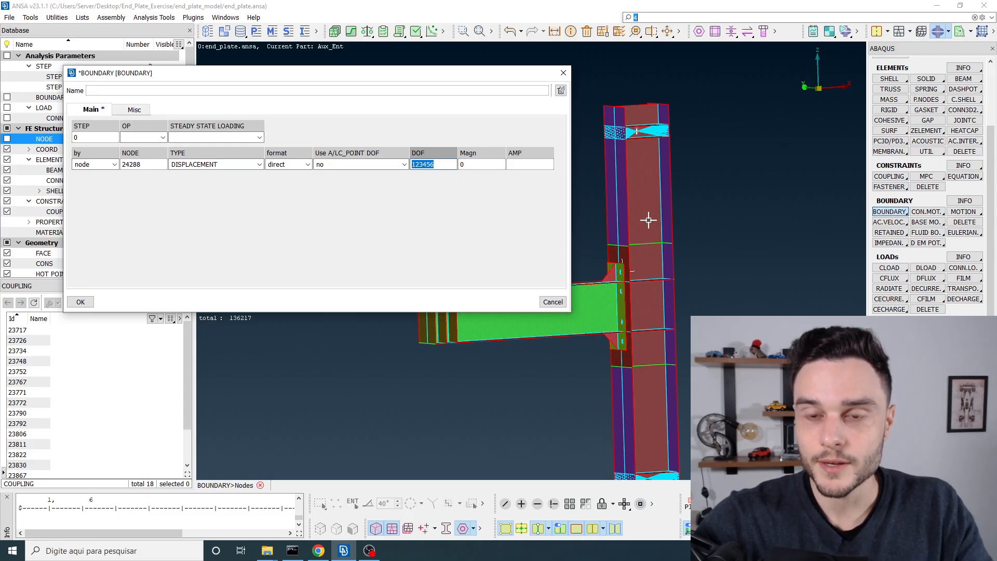
pyautogui.scroll(2, 637, 132)
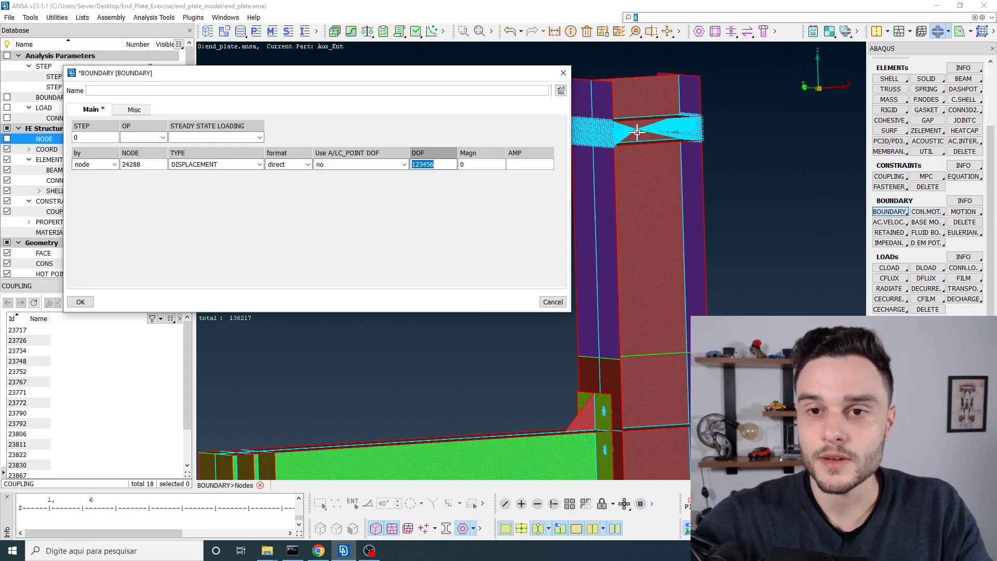
pyautogui.scroll(3, 638, 131)
pyautogui.click(436, 164)
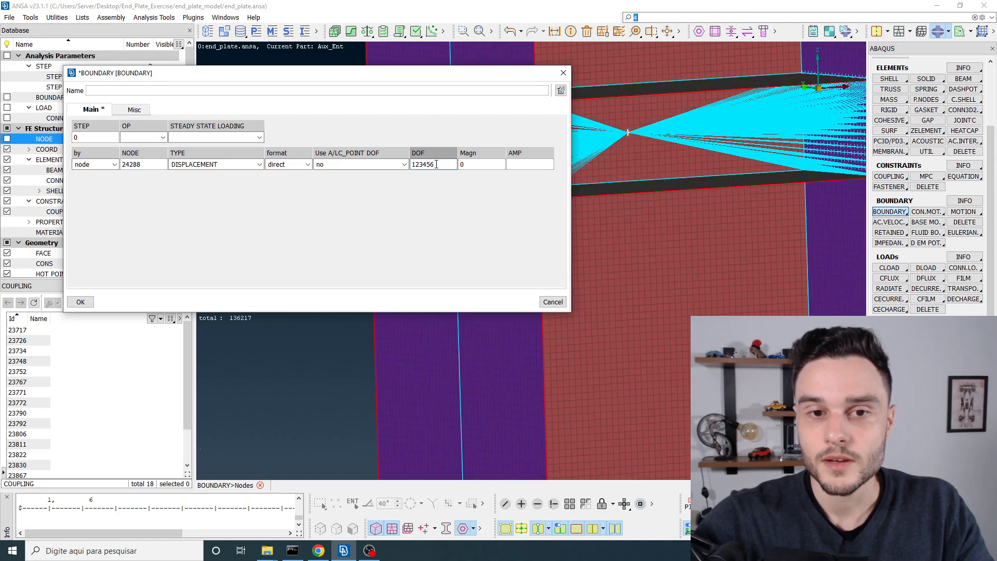
pyautogui.doubleClick(436, 164)
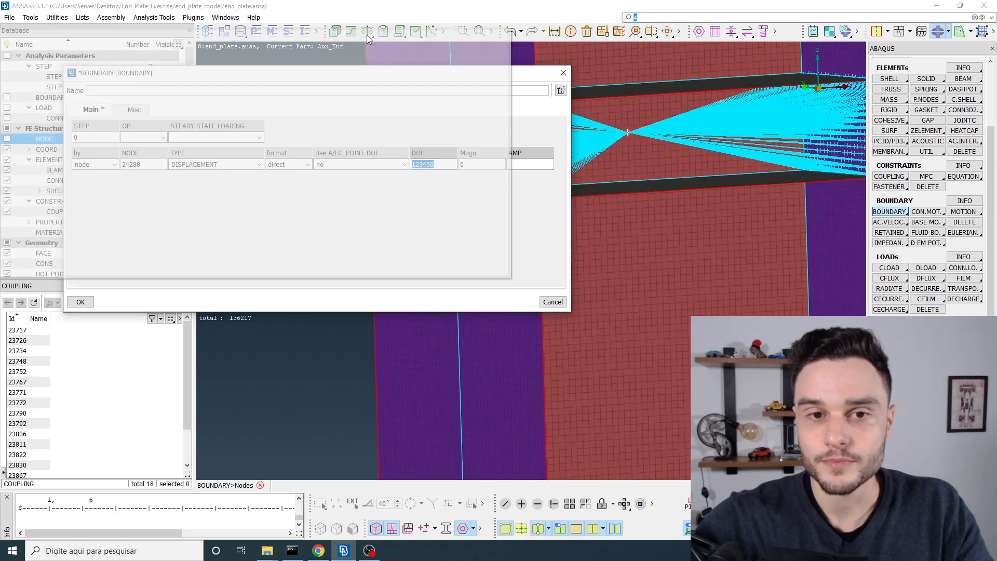
pyautogui.moveTo(367, 35); pyautogui.dragTo(367, 35)
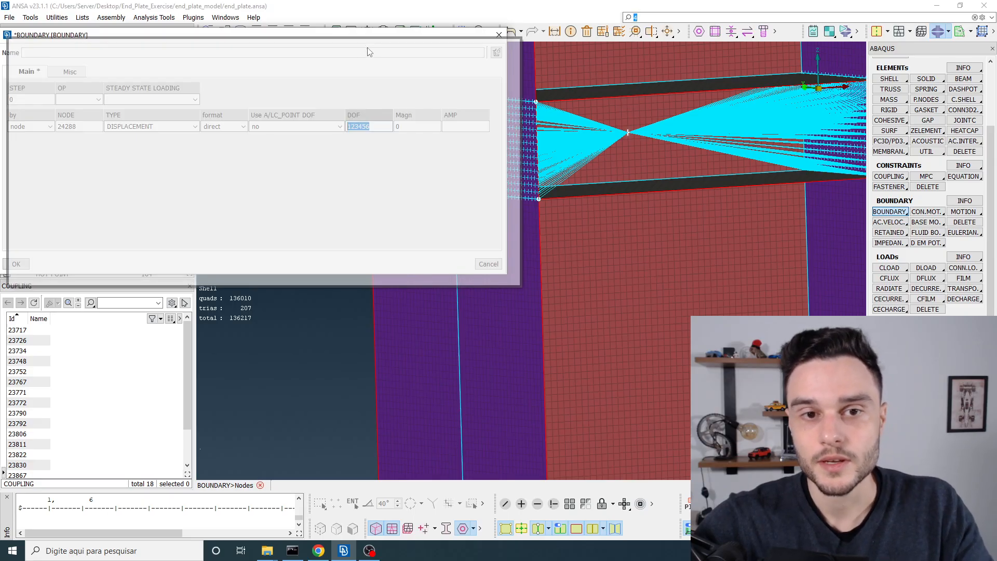
pyautogui.moveTo(395, 36); pyautogui.dragTo(430, 58)
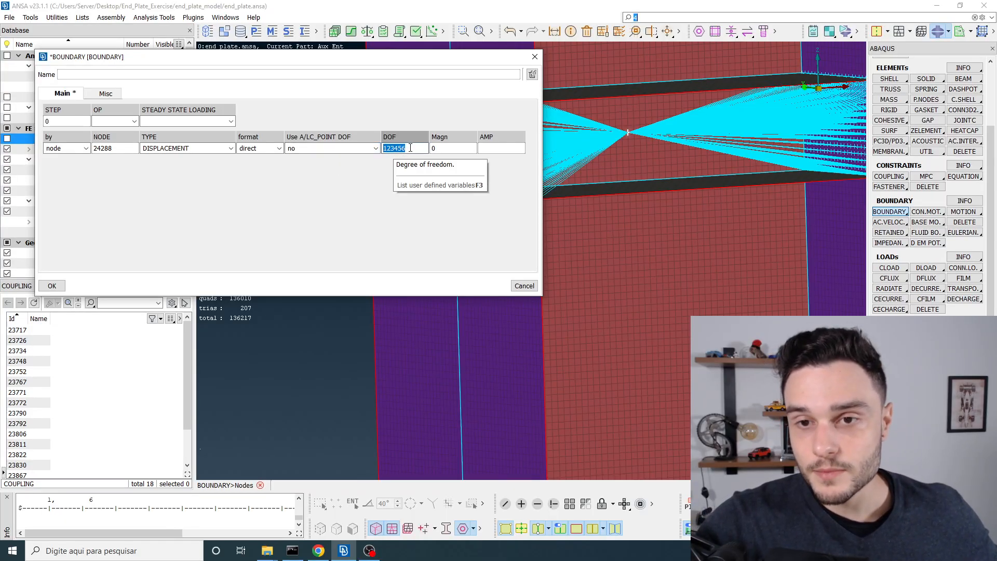
pyautogui.scroll(-5, 470, 469)
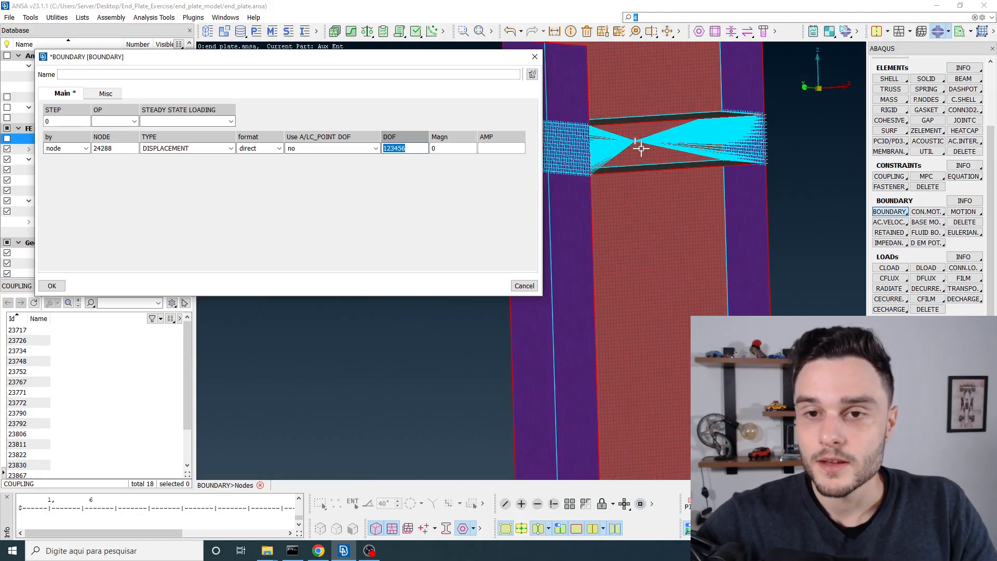
# Switch to Chrome and examine the supports and loading in the Fig. 2 testing set photo of shi2007.pdf
pyautogui.click(319, 551)
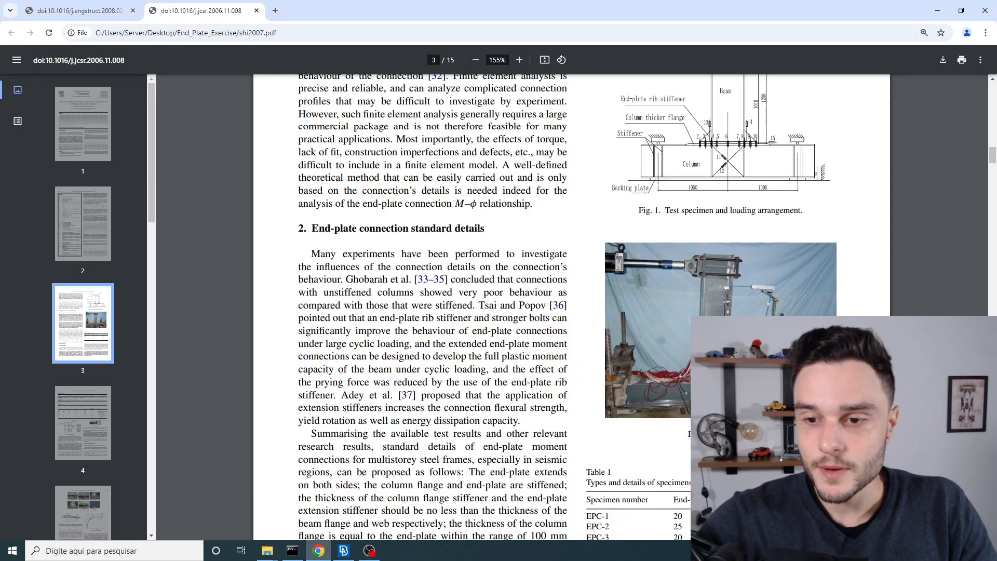
pyautogui.keyDown('ctrl'); pyautogui.scroll(5, 793, 428); pyautogui.keyUp('ctrl')
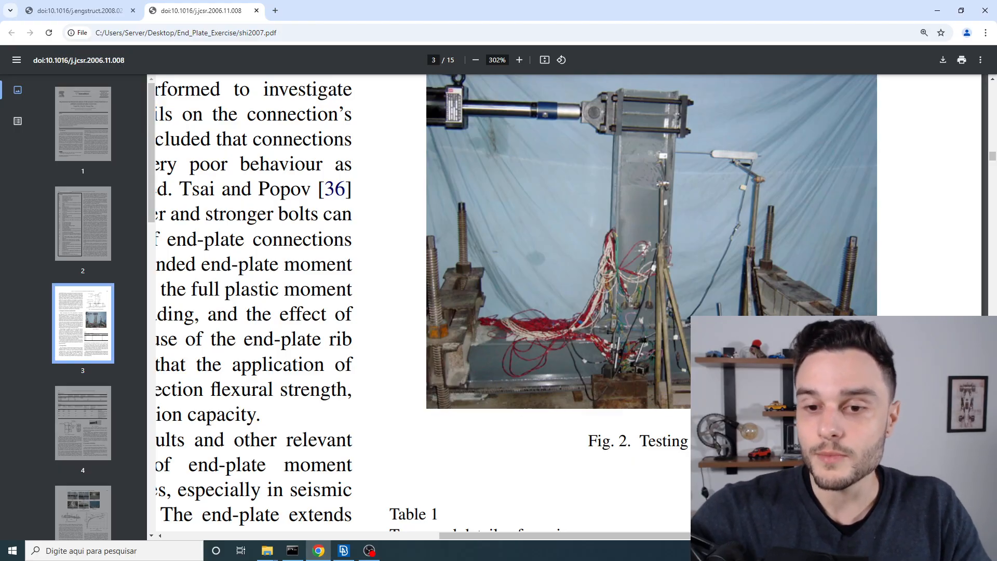
pyautogui.scroll(-2, 566, 301)
pyautogui.scroll(-3, 762, 173)
pyautogui.scroll(5, 742, 235)
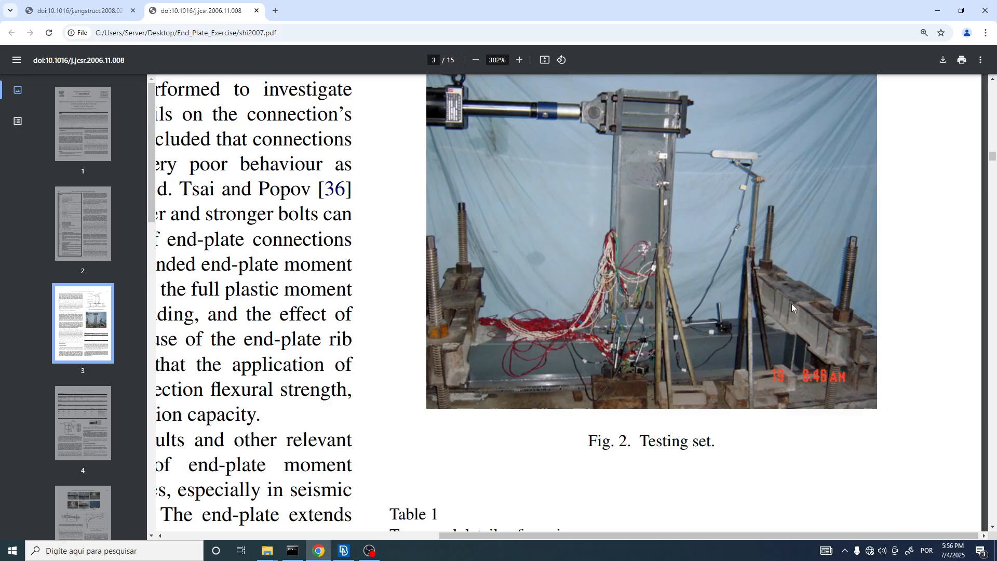
pyautogui.scroll(-1, 790, 304)
pyautogui.scroll(2, 676, 267)
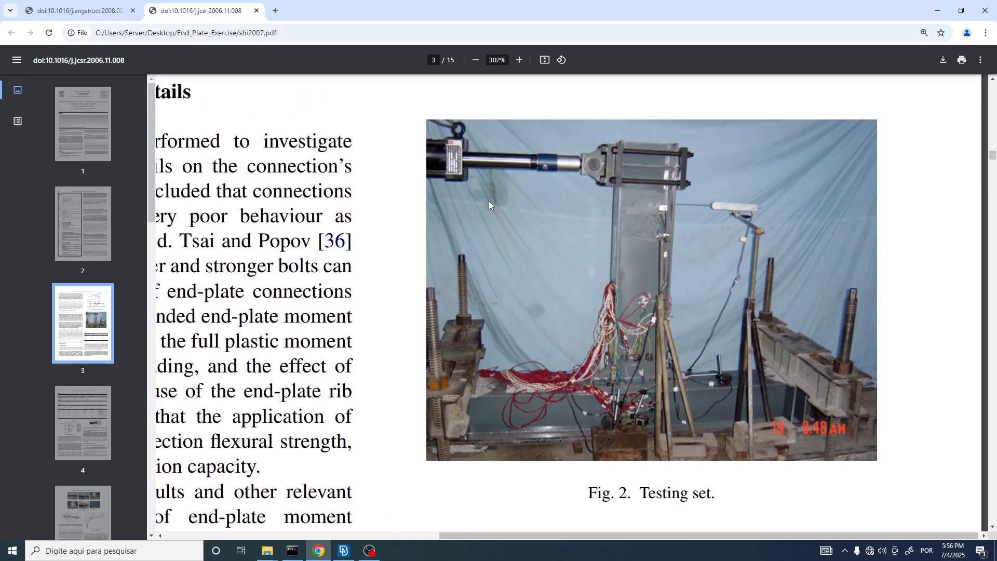
# Capture a screen snip of the Fig. 2 testing set photo and paste it onto a page in OpenBoard
pyautogui.press('super+shift+s')
pyautogui.moveTo(409, 116); pyautogui.dragTo(905, 467)
pyautogui.click(11, 550)
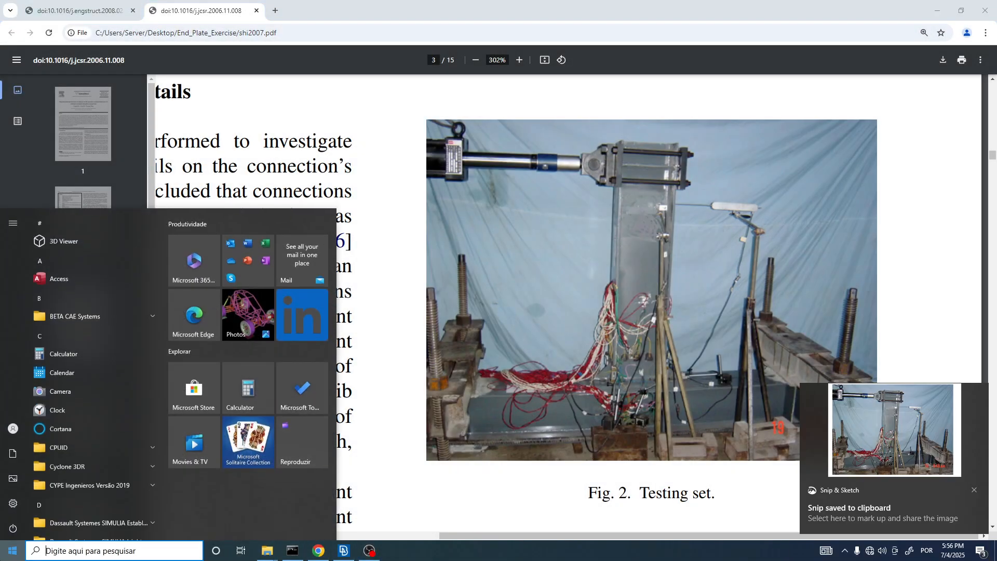
pyautogui.write('op')
pyautogui.click(156, 268)
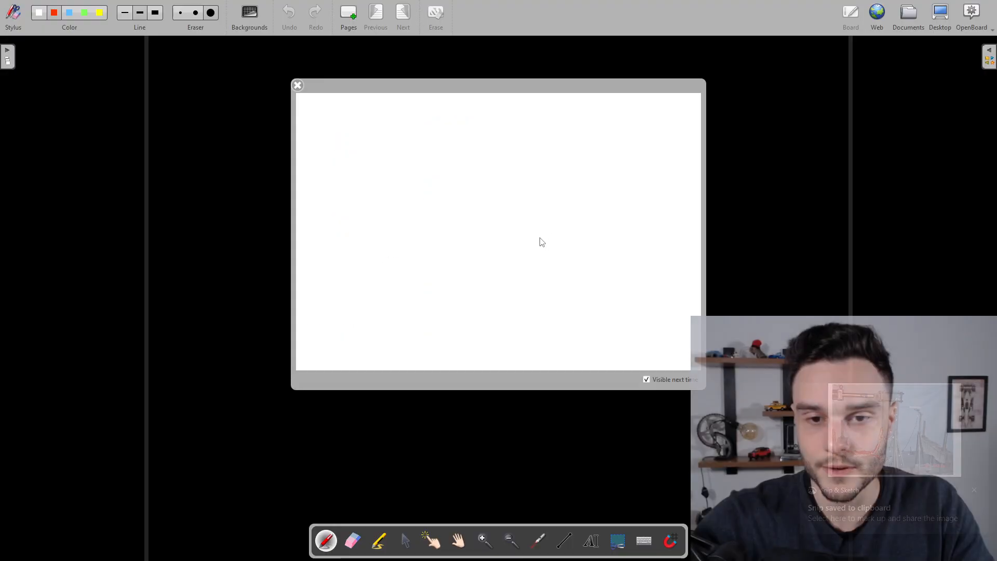
pyautogui.click(297, 85)
pyautogui.hotkey('ctrl', 'v')
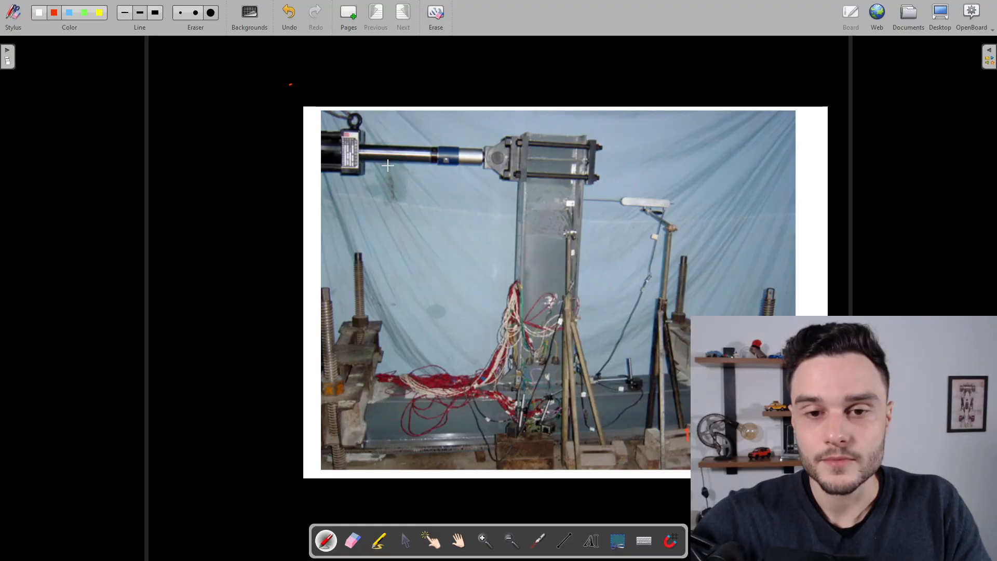
# Draw a red curved arrow and a diagonal line over the right-hand support beam in the testing set photo
pyautogui.scroll(-5, 301, 145)
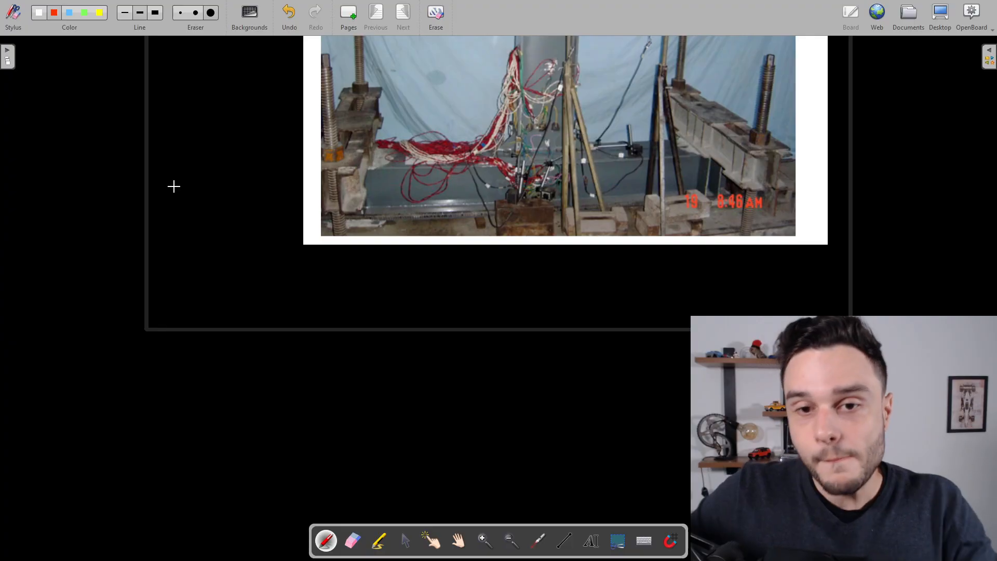
pyautogui.scroll(3, 200, 196)
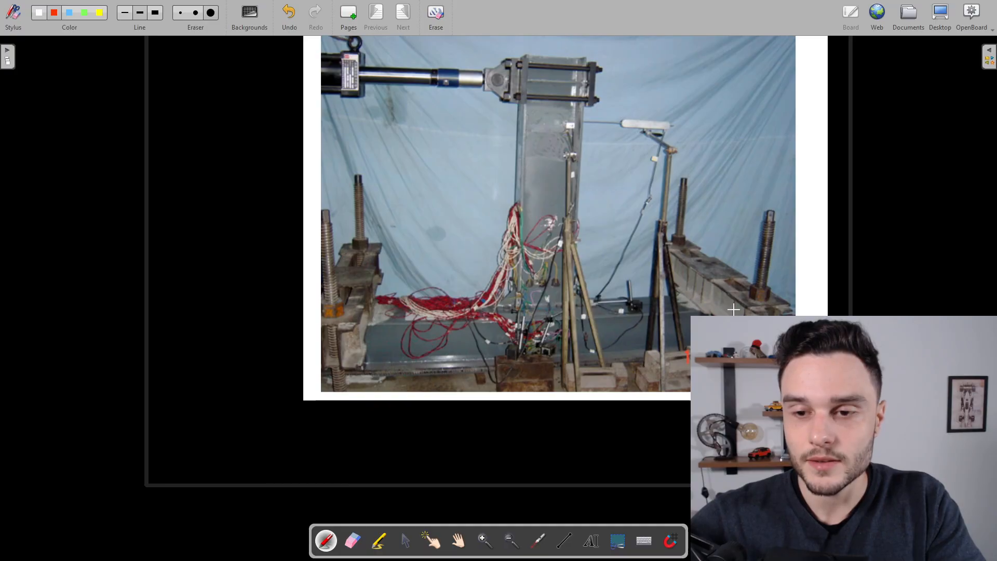
pyautogui.moveTo(733, 310)
pyautogui.mouseDown()
pyautogui.moveTo(688, 287)
pyautogui.moveTo(681, 335)
pyautogui.moveTo(684, 323)
pyautogui.moveTo(669, 332)
pyautogui.moveTo(679, 335)
pyautogui.mouseUp()
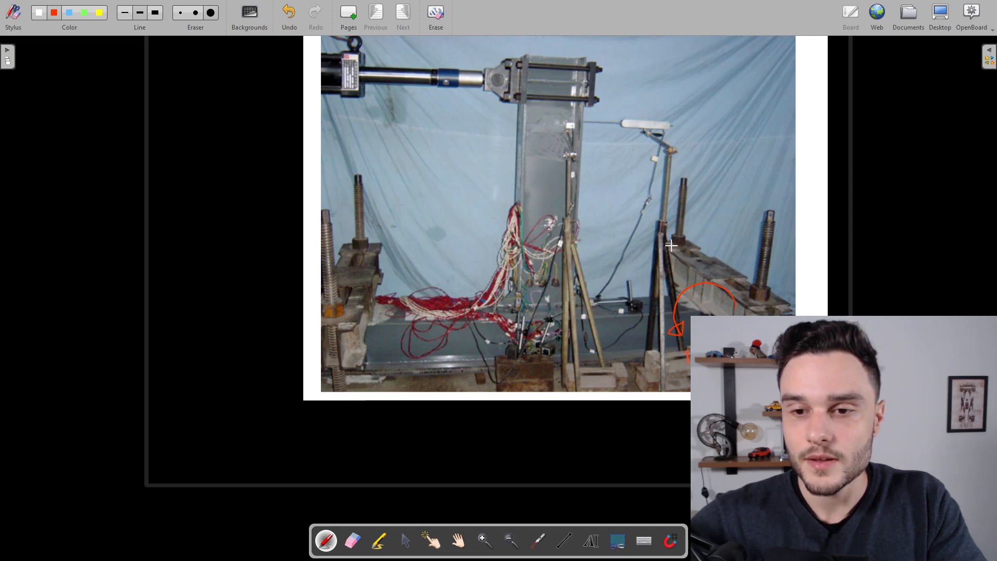
pyautogui.moveTo(670, 245); pyautogui.dragTo(753, 314)
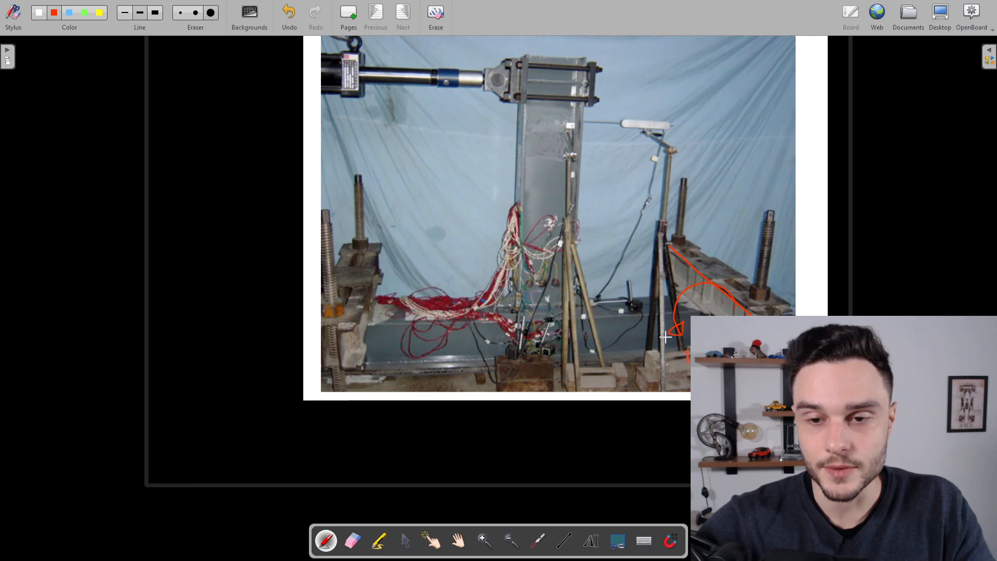
# Switch to ANSA and examine the upper coupling's position on the column against the boundary condition's degrees of freedom
pyautogui.hotkey('alt', 'Tab')
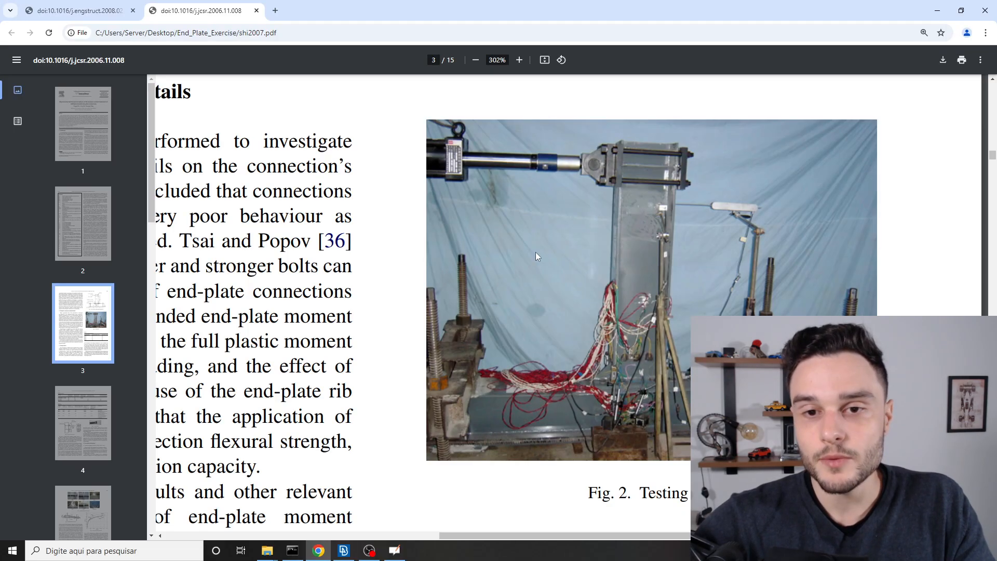
pyautogui.hotkey('alt', 'Tab')
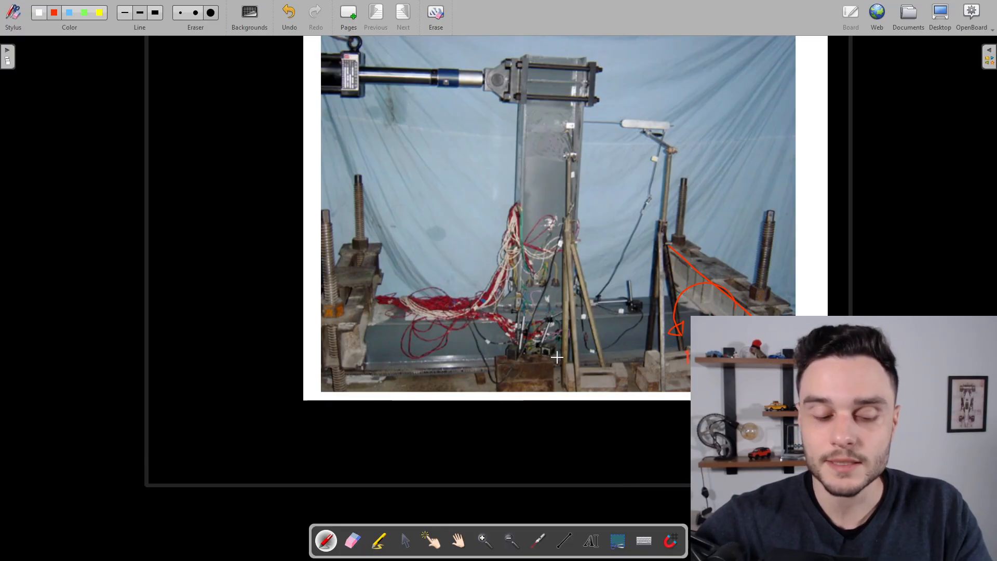
pyautogui.hotkey('alt', 'Tab')
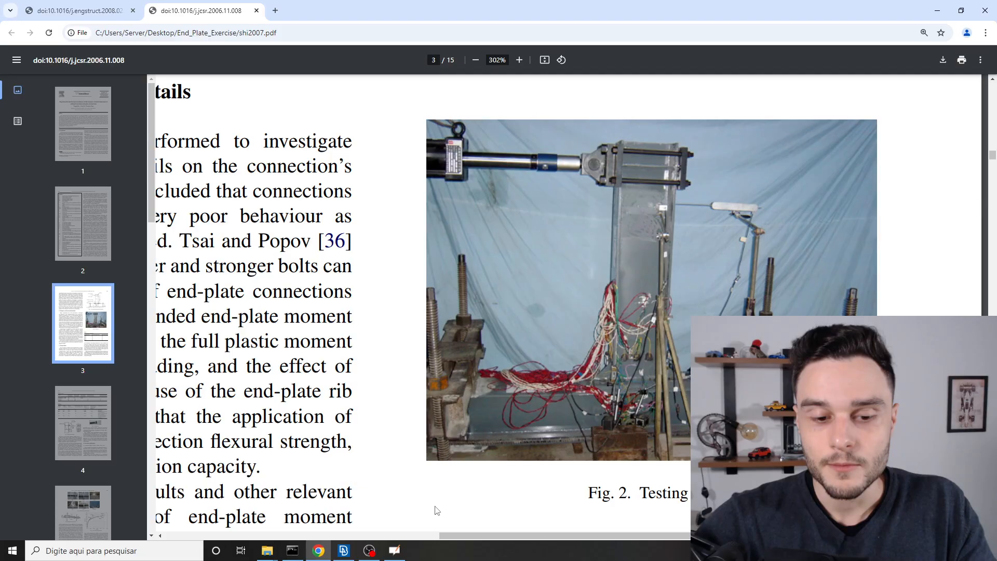
pyautogui.click(343, 551)
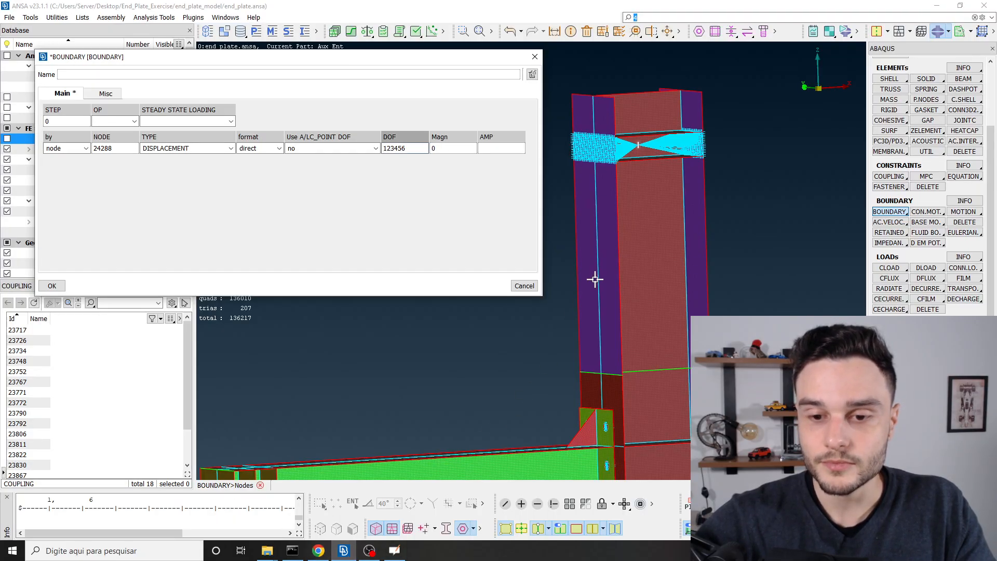
pyautogui.scroll(-3, 623, 134)
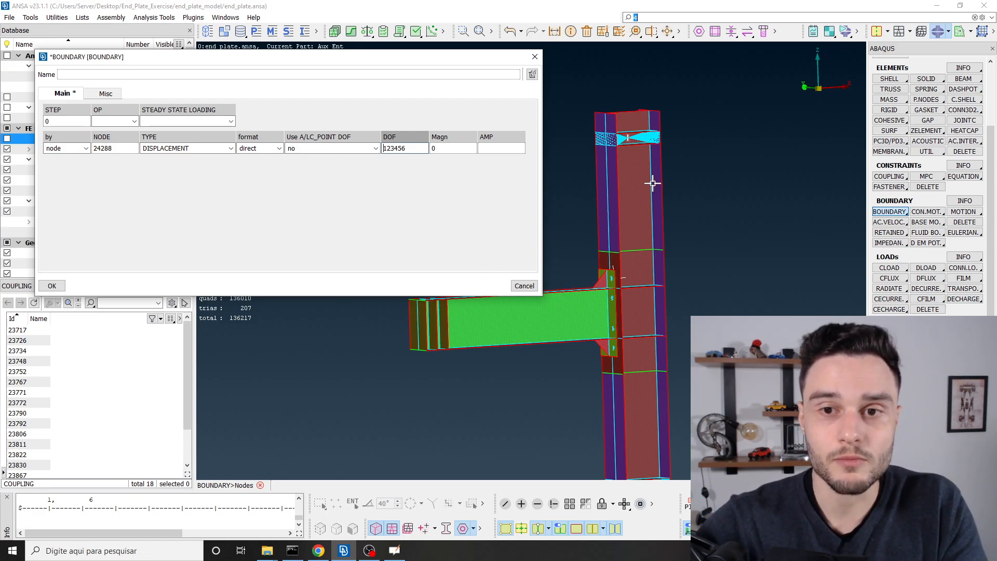
pyautogui.scroll(3, 629, 131)
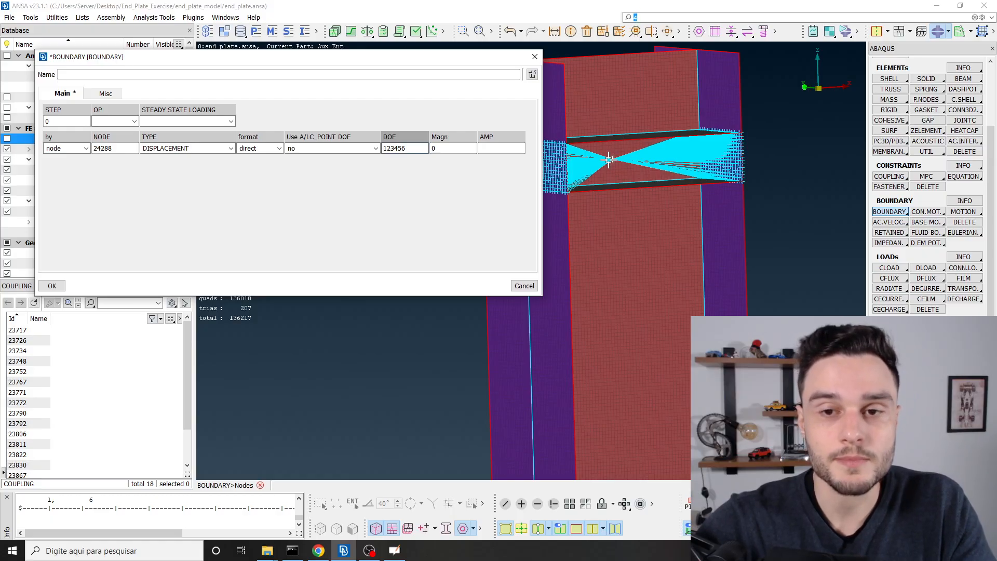
pyautogui.scroll(-4, 608, 160)
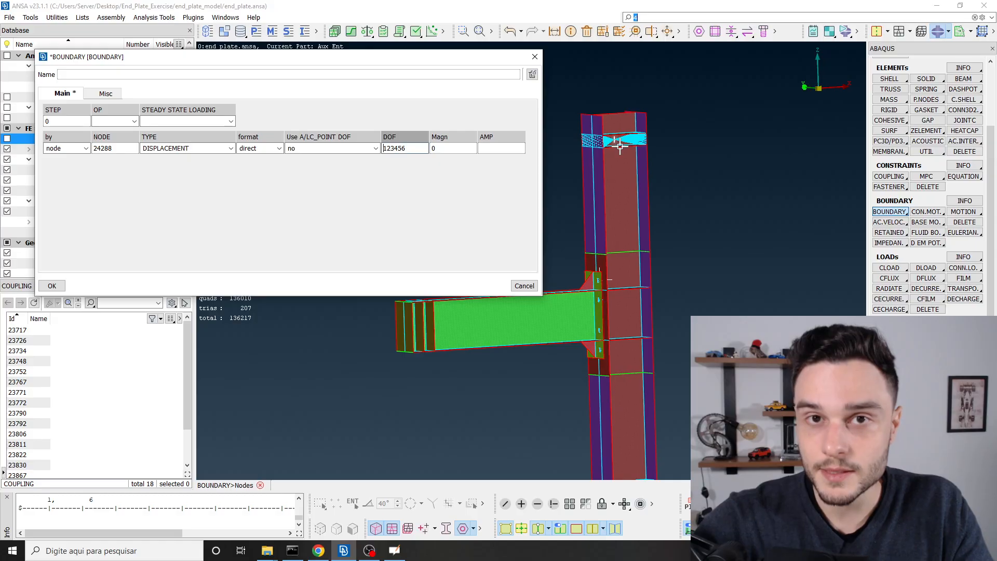
# Switch back to OpenBoard and mark the right-hand support beam in the photo with a second diagonal line and a small red loop
pyautogui.hotkey('alt', 'Tab')
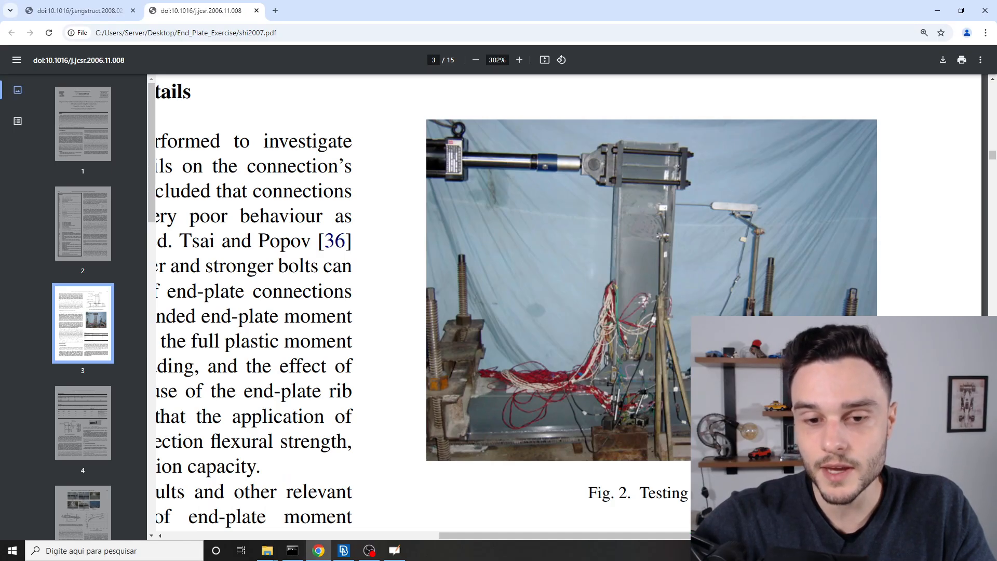
pyautogui.scroll(-1, 516, 301)
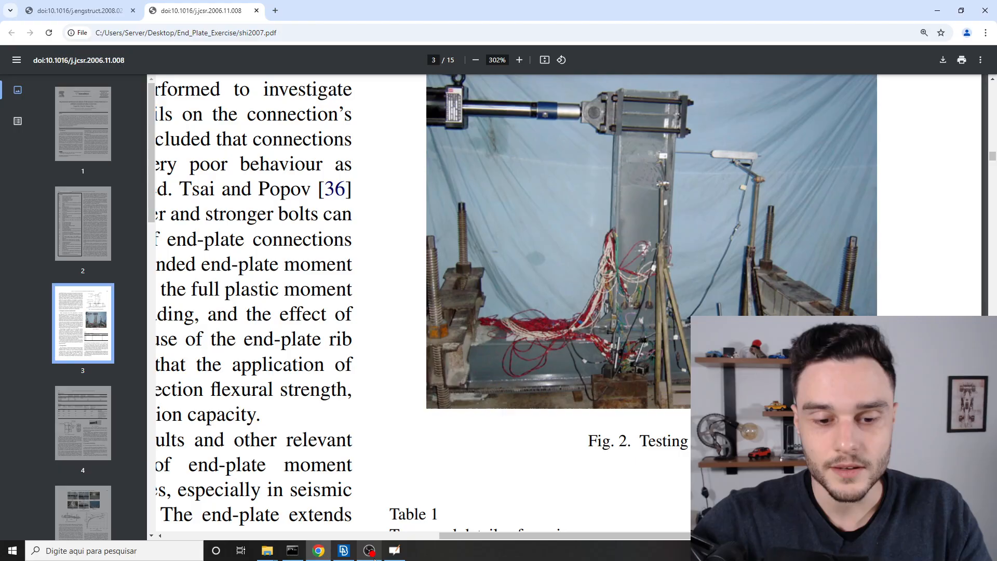
pyautogui.click(395, 550)
pyautogui.scroll(-5, 739, 147)
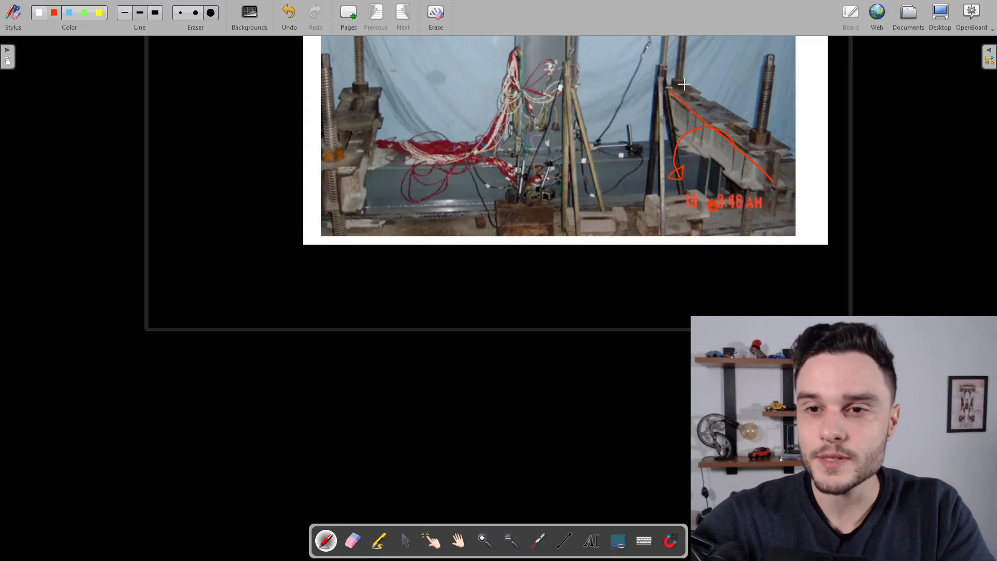
pyautogui.moveTo(684, 84)
pyautogui.mouseDown()
pyautogui.moveTo(752, 183)
pyautogui.moveTo(703, 191)
pyautogui.mouseUp()
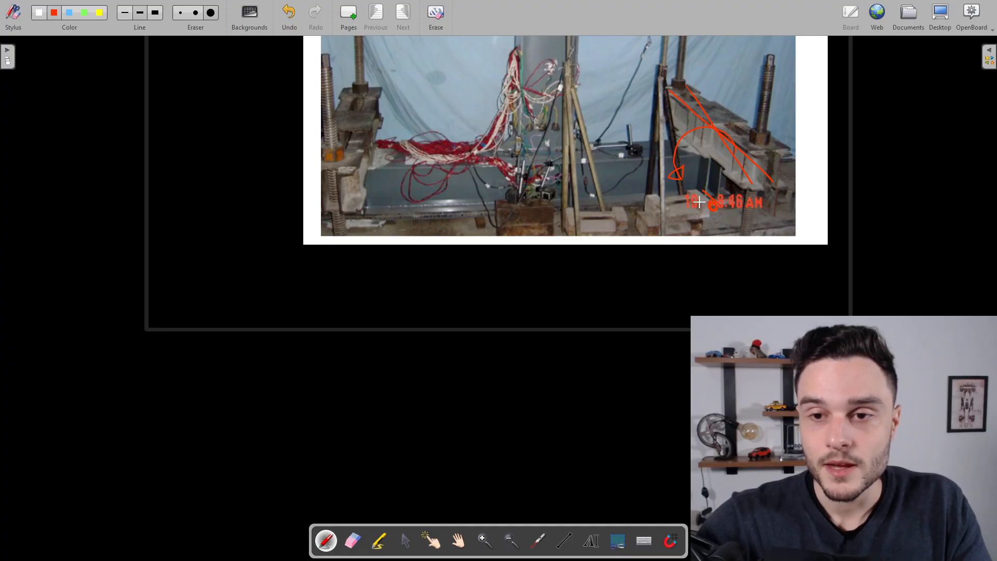
pyautogui.scroll(3, 698, 200)
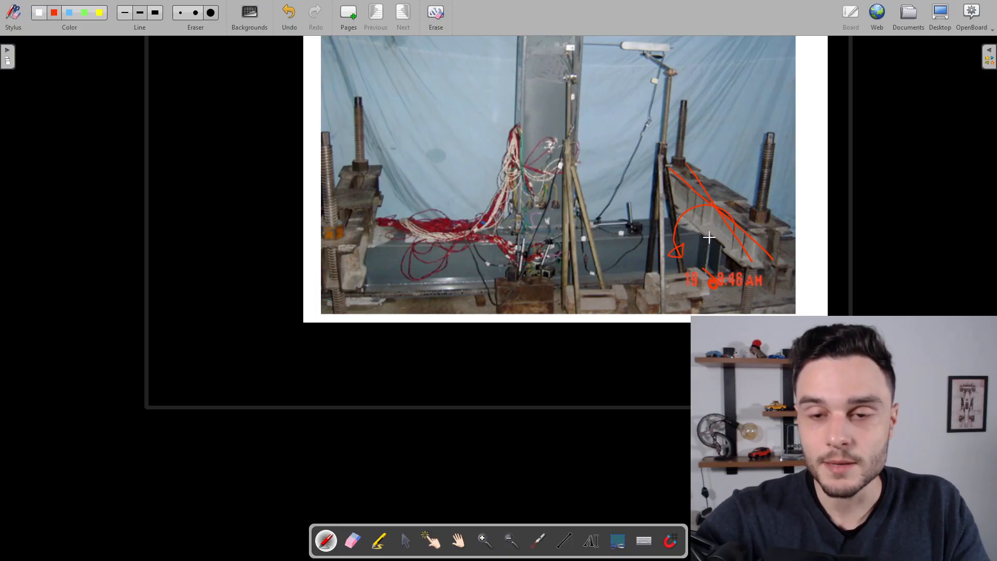
pyautogui.hotkey('alt', 'Tab')
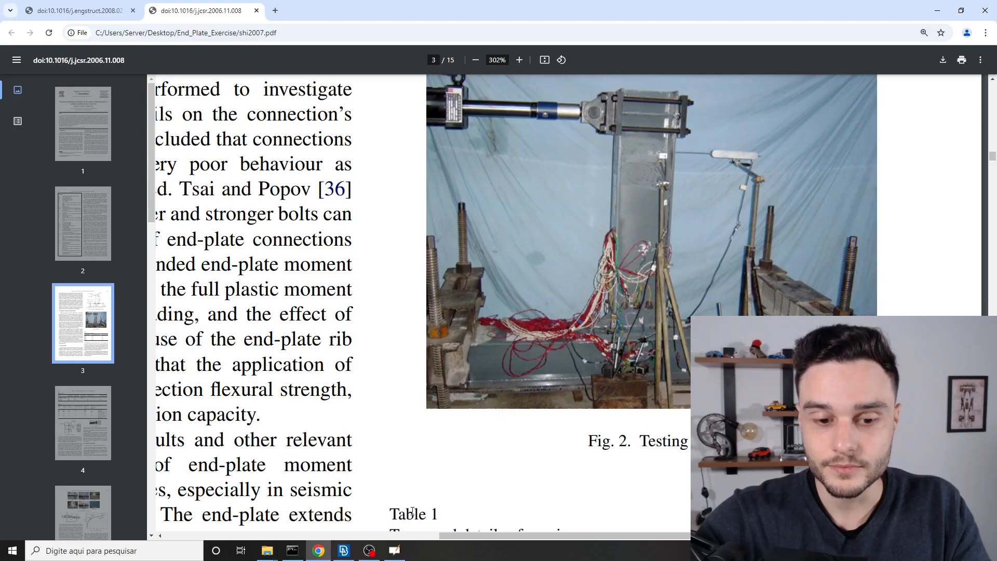
pyautogui.hotkey('alt', 'Tab')
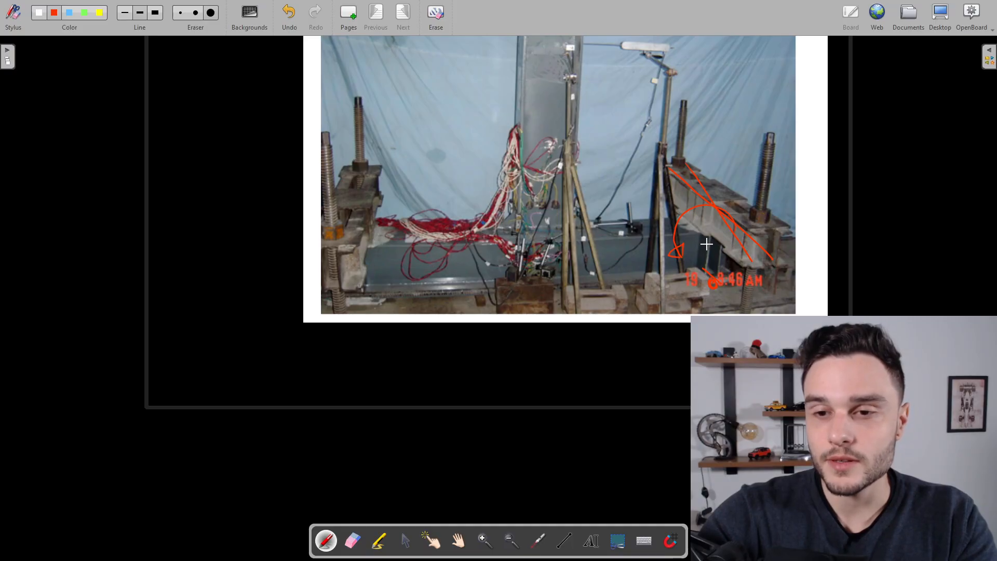
pyautogui.scroll(-2, 707, 244)
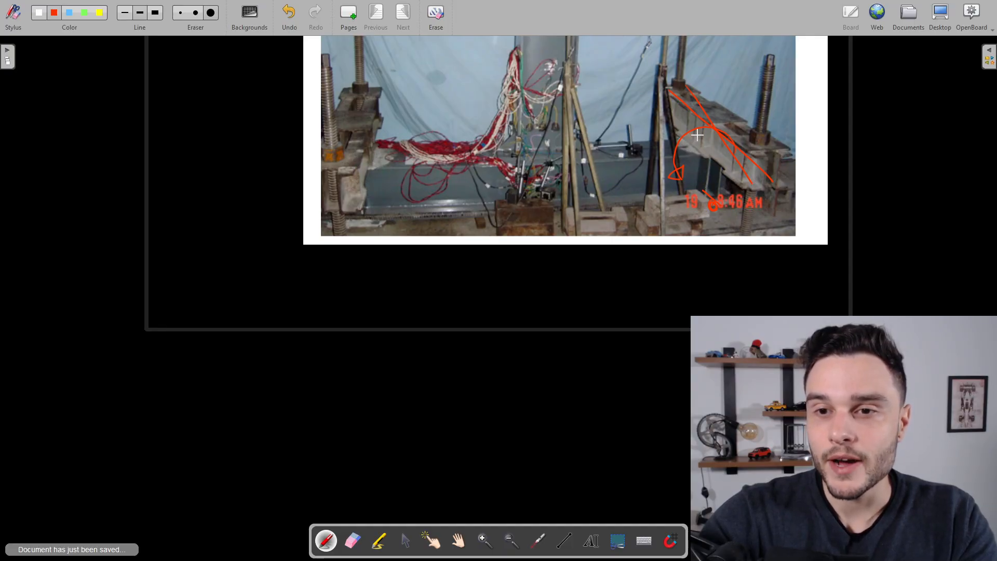
pyautogui.moveTo(697, 135)
pyautogui.mouseDown()
pyautogui.moveTo(708, 123)
pyautogui.moveTo(719, 141)
pyautogui.moveTo(699, 151)
pyautogui.mouseUp()
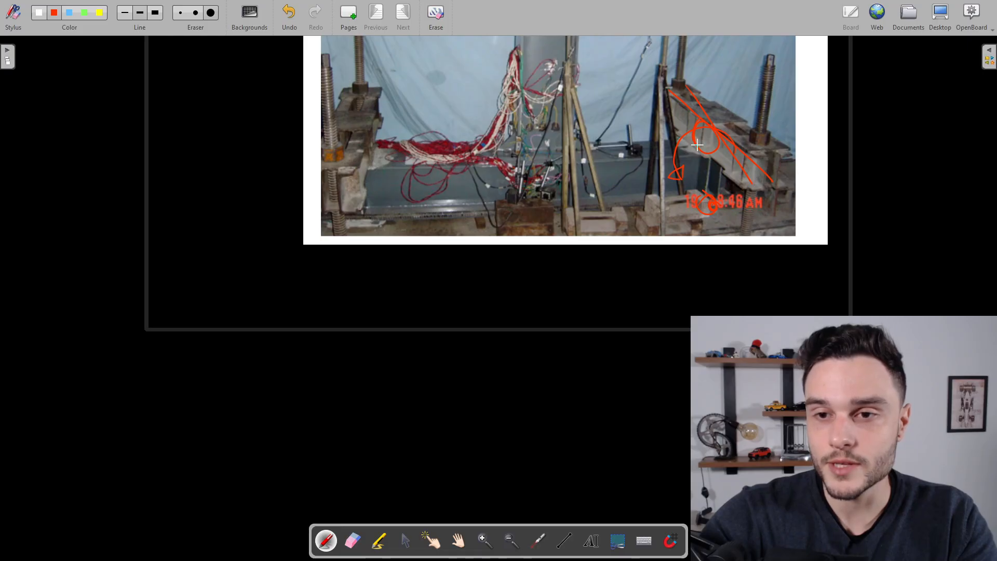
# Erase all red annotations over the photo's right-hand support beam with the largest eraser
pyautogui.click(210, 13)
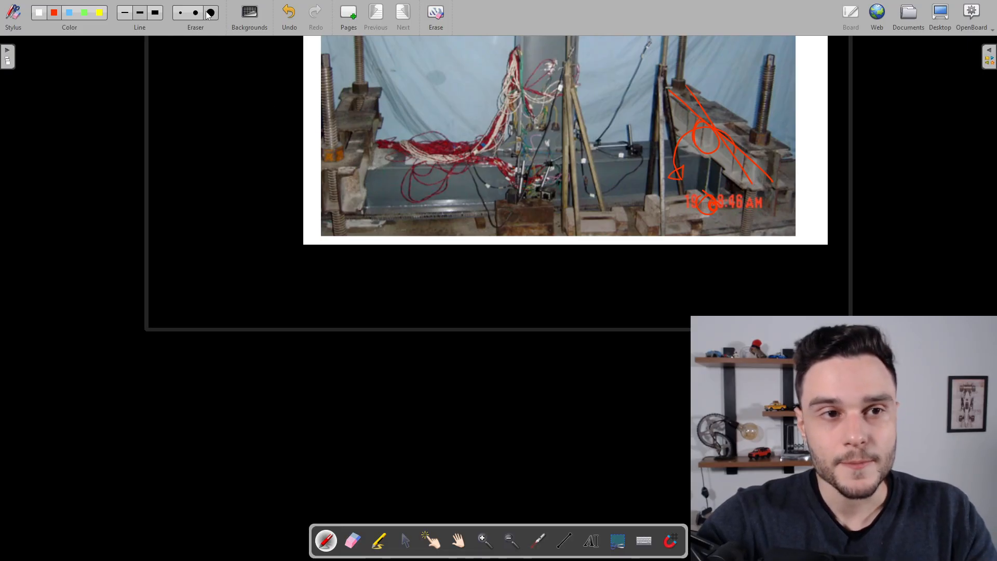
pyautogui.moveTo(758, 115)
pyautogui.mouseDown()
pyautogui.moveTo(670, 203)
pyautogui.moveTo(721, 222)
pyautogui.mouseUp()
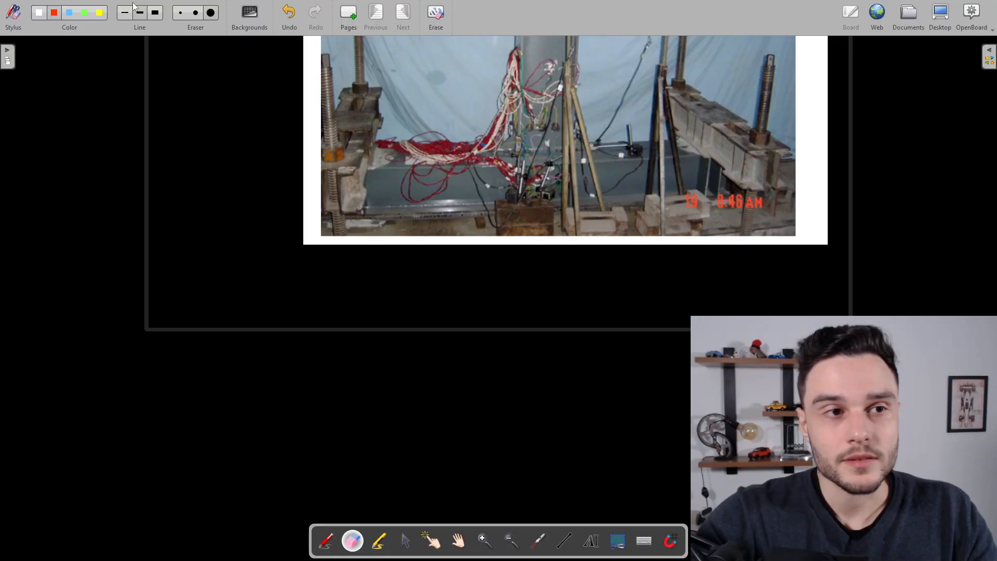
# Sketch the upper flange of an I-section in red below the photo, with three edges receding in perspective
pyautogui.click(77, 12)
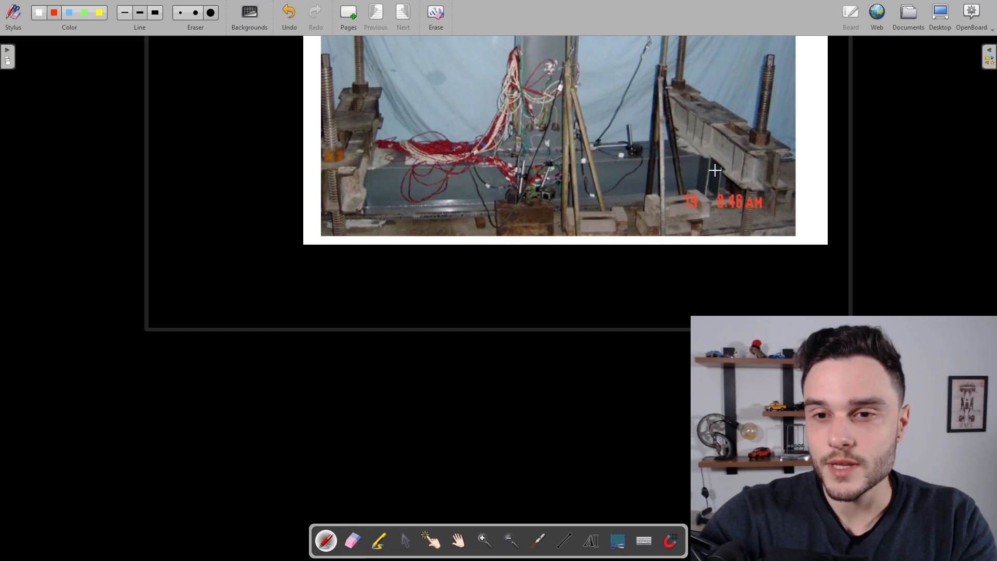
pyautogui.scroll(-3, 460, 238)
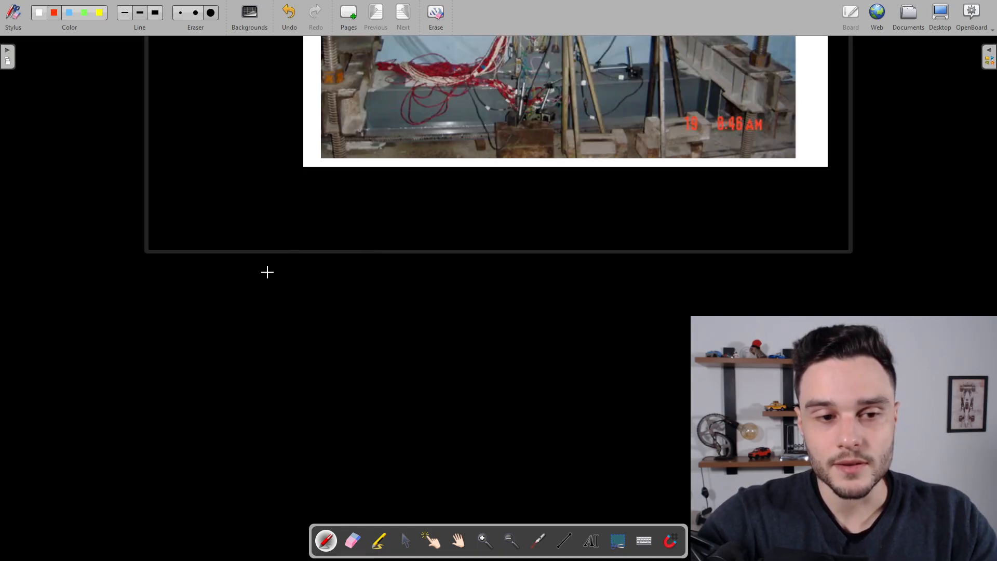
pyautogui.moveTo(267, 271)
pyautogui.mouseDown()
pyautogui.moveTo(148, 271)
pyautogui.moveTo(196, 296)
pyautogui.moveTo(286, 306)
pyautogui.moveTo(279, 299)
pyautogui.mouseUp()
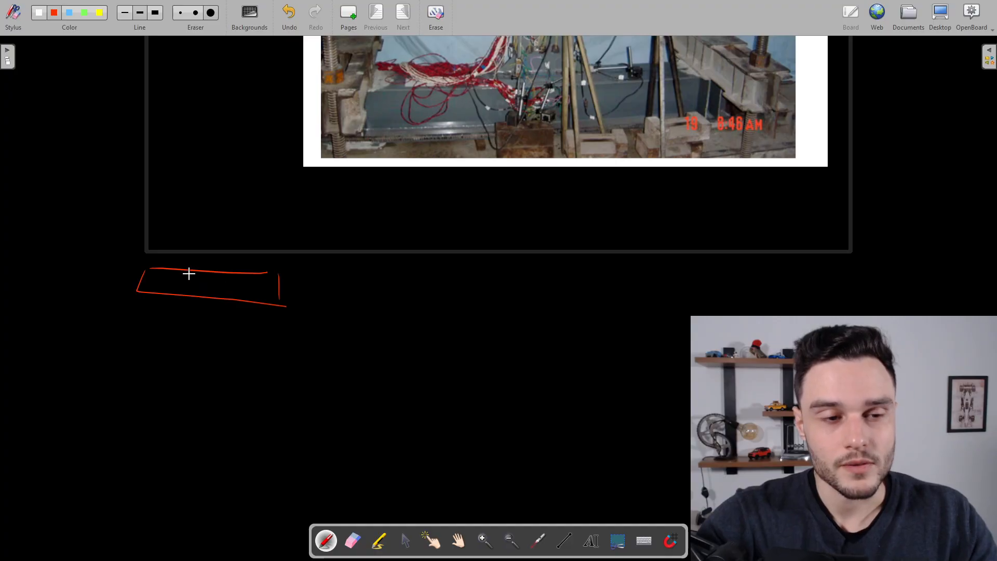
pyautogui.moveTo(272, 266); pyautogui.dragTo(104, 123)
pyautogui.moveTo(147, 265); pyautogui.dragTo(49, 131)
pyautogui.moveTo(134, 285); pyautogui.dragTo(29, 166)
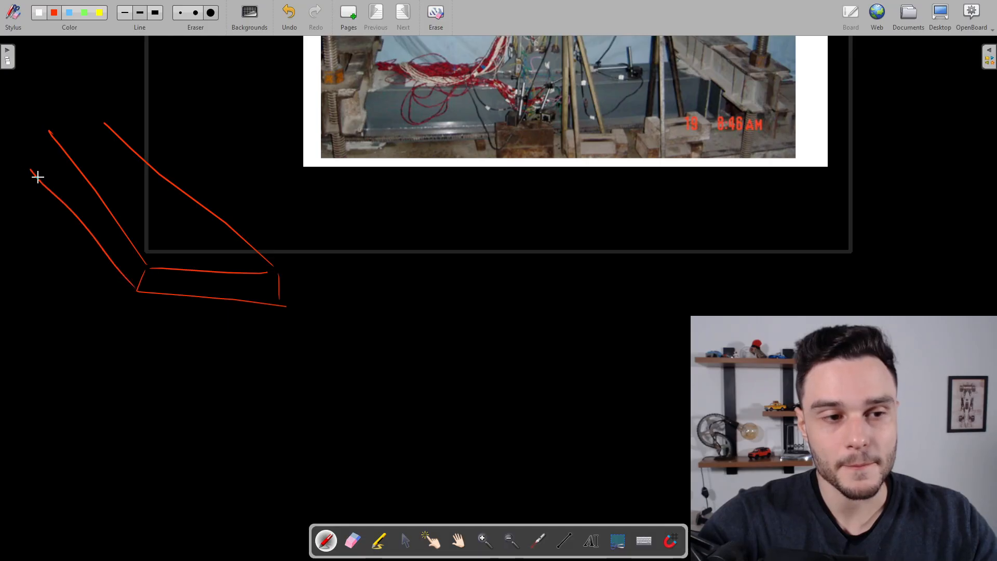
# Add the I-section's two web lines and the rectangular end face of its lower flange in red
pyautogui.moveTo(195, 304); pyautogui.dragTo(180, 414)
pyautogui.moveTo(224, 302); pyautogui.dragTo(206, 404)
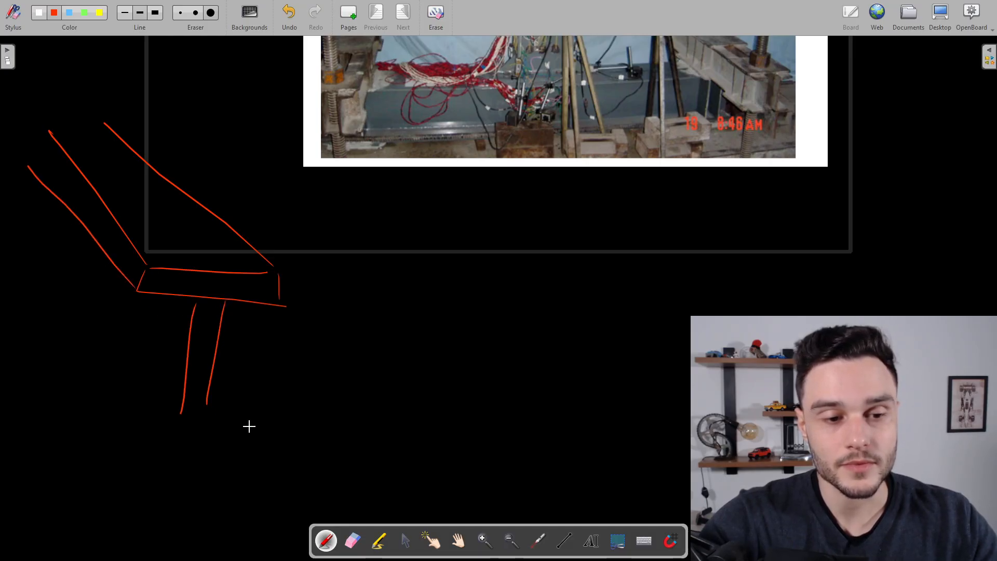
pyautogui.moveTo(275, 426); pyautogui.dragTo(136, 418)
pyautogui.moveTo(274, 453); pyautogui.dragTo(159, 455)
pyautogui.moveTo(275, 427); pyautogui.dragTo(270, 458)
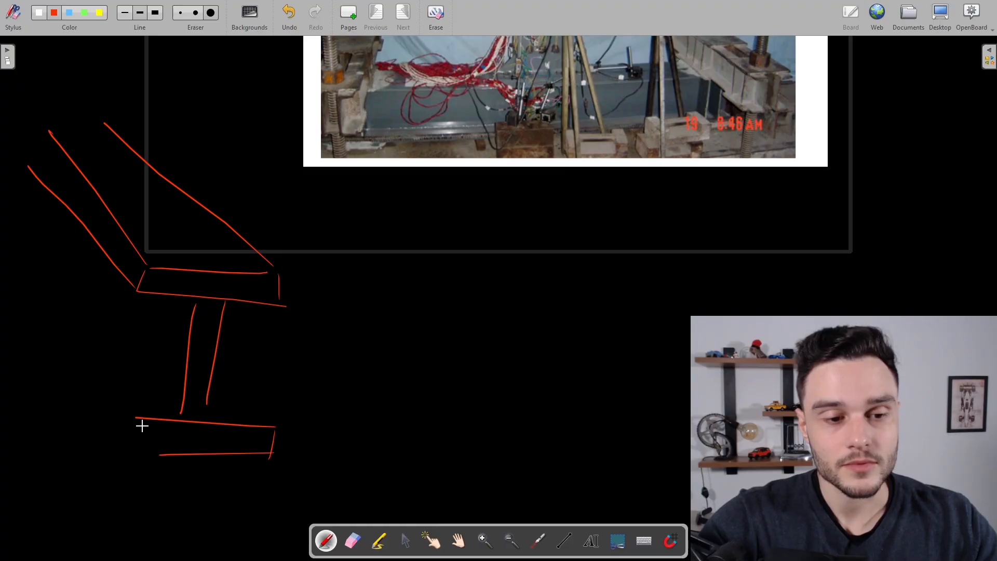
pyautogui.moveTo(137, 418); pyautogui.dragTo(156, 456)
# Add receding perspective lines from the lower flange's corners and the base of the web to complete the I-section sketch
pyautogui.moveTo(134, 415); pyautogui.dragTo(30, 314)
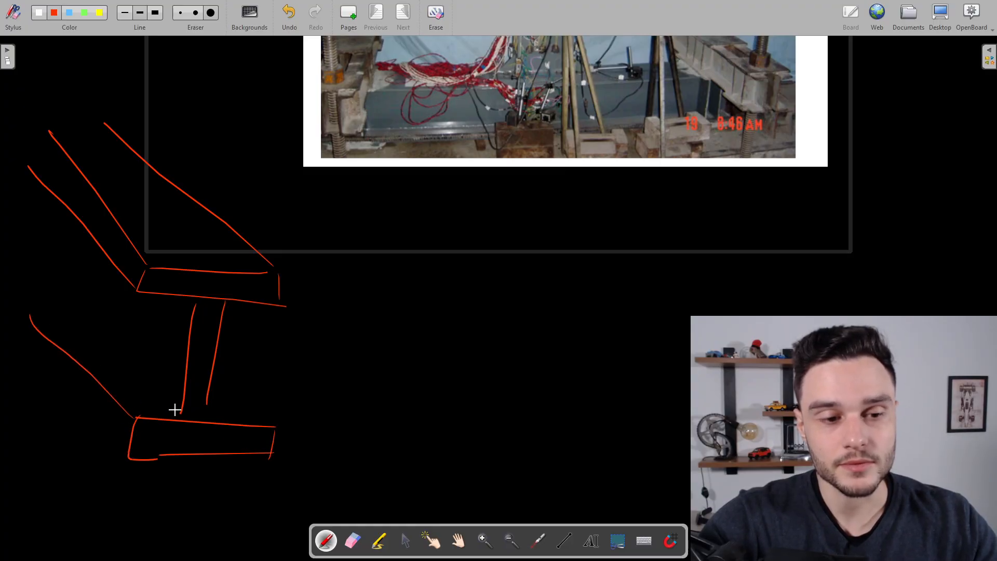
pyautogui.moveTo(179, 413); pyautogui.dragTo(45, 278)
pyautogui.moveTo(127, 454); pyautogui.dragTo(3, 351)
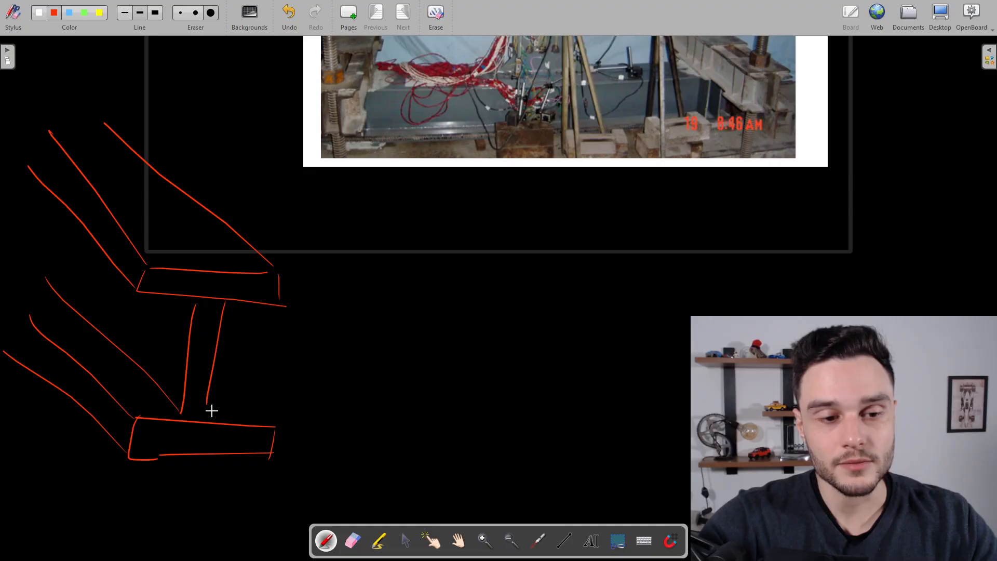
pyautogui.moveTo(273, 424); pyautogui.dragTo(199, 360)
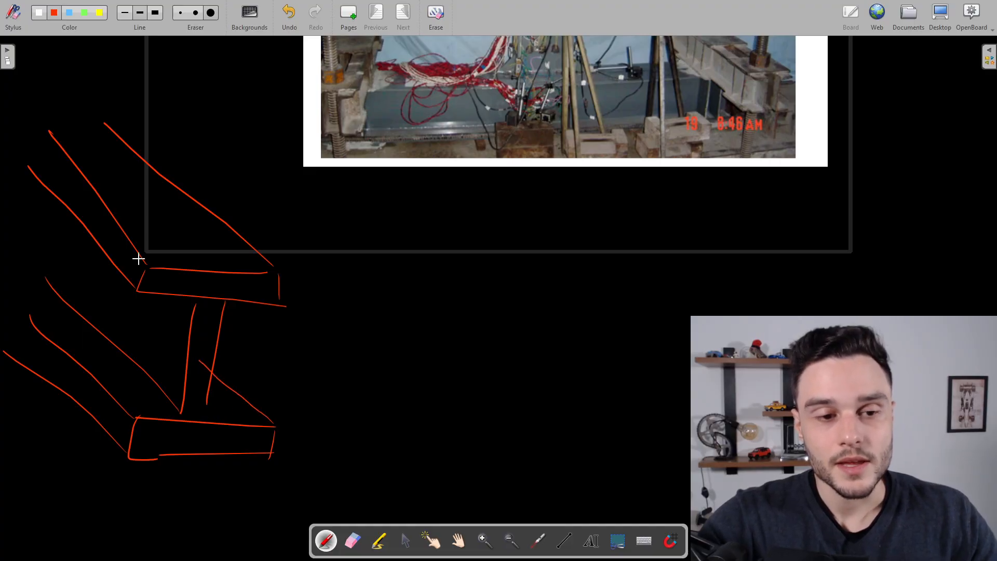
# Draw dashed horizontal and vertical axis arrows in blue, both starting at the middle of the I-section's web
pyautogui.click(68, 12)
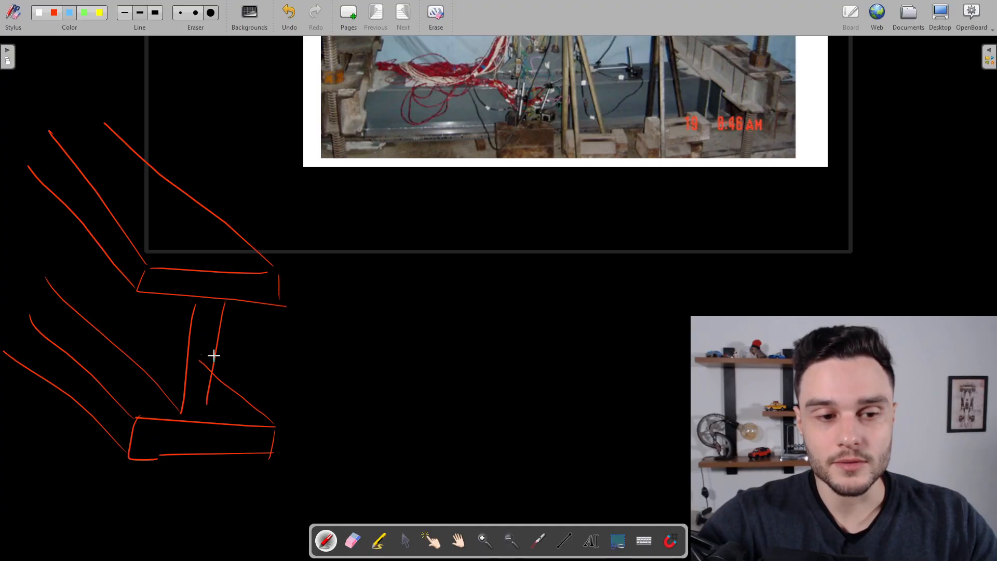
pyautogui.moveTo(203, 355)
pyautogui.mouseDown()
pyautogui.moveTo(304, 356)
pyautogui.moveTo(283, 364)
pyautogui.mouseUp()
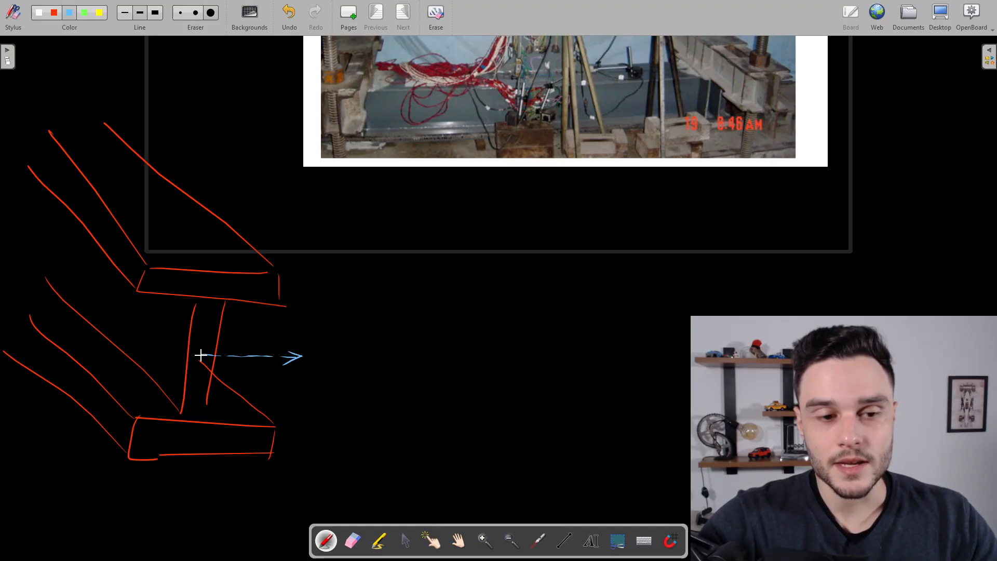
pyautogui.moveTo(212, 278)
pyautogui.mouseDown()
pyautogui.moveTo(221, 182)
pyautogui.moveTo(226, 204)
pyautogui.mouseUp()
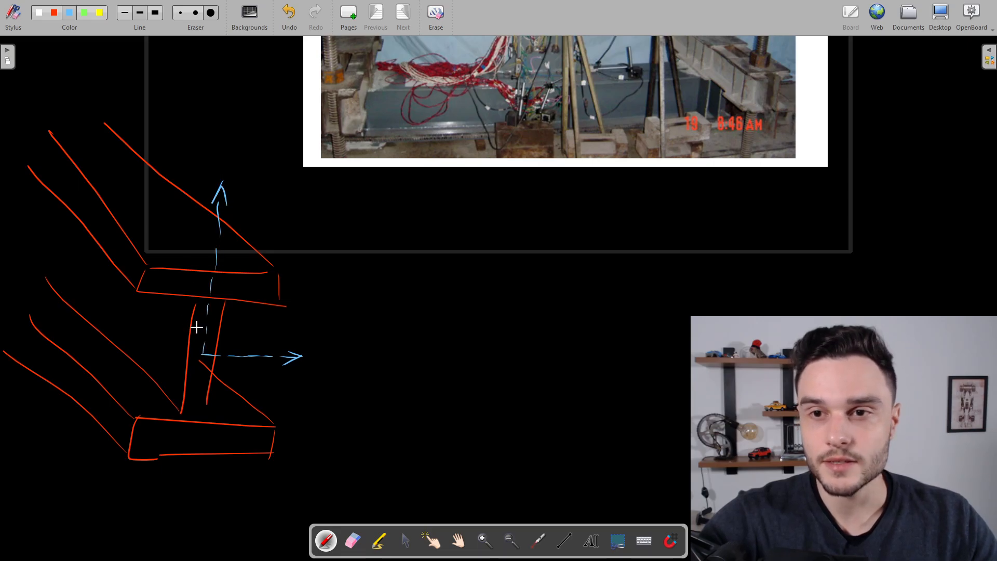
pyautogui.scroll(3, 198, 327)
pyautogui.scroll(3, 204, 322)
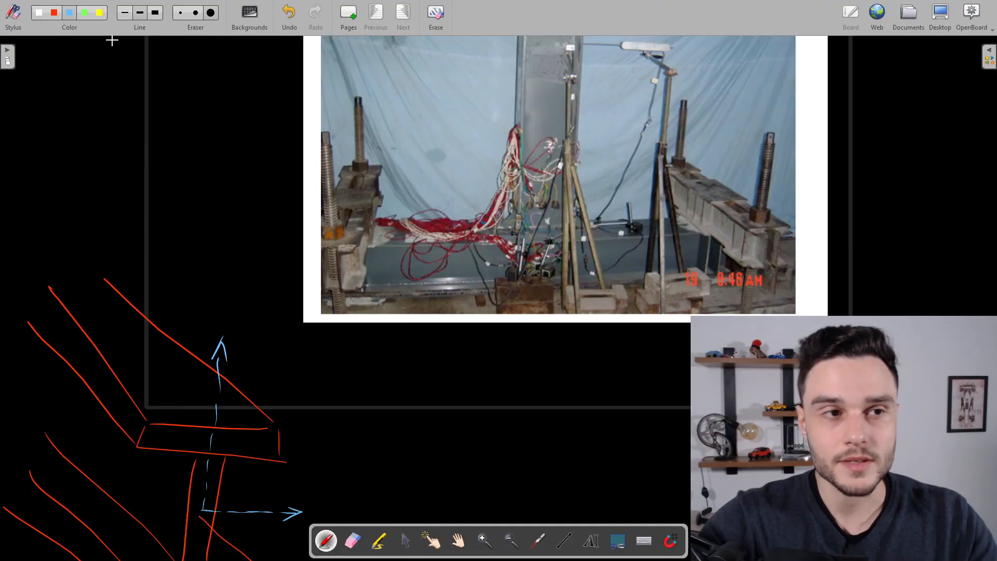
pyautogui.click(54, 12)
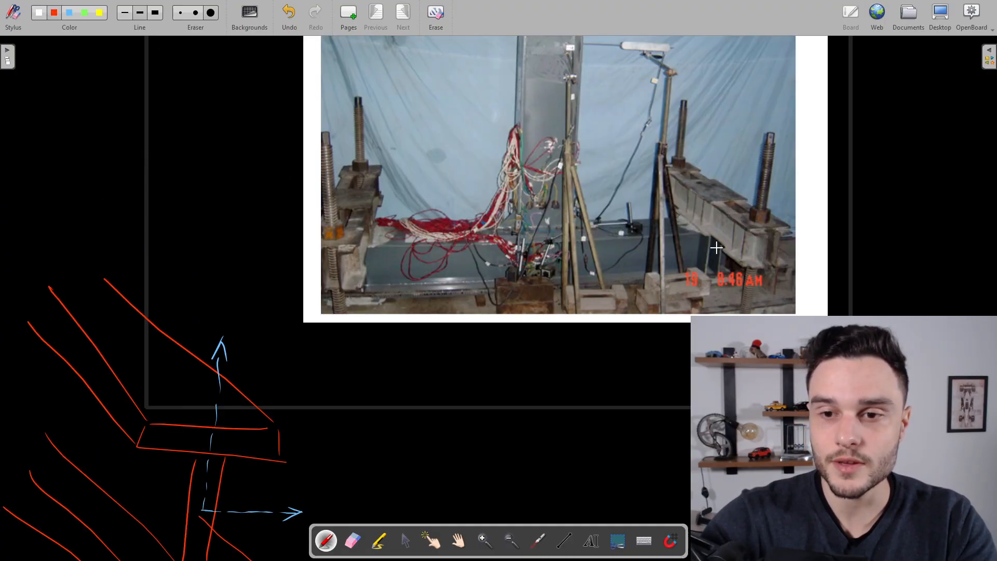
pyautogui.moveTo(722, 255)
pyautogui.mouseDown()
pyautogui.moveTo(712, 209)
pyautogui.moveTo(694, 213)
pyautogui.mouseUp()
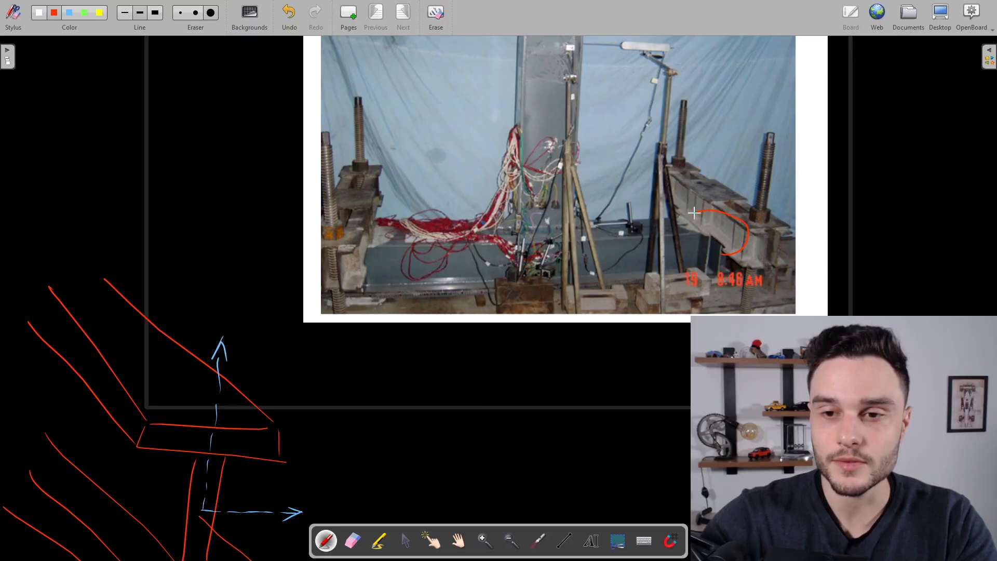
pyautogui.hotkey('ctrl', 'z')
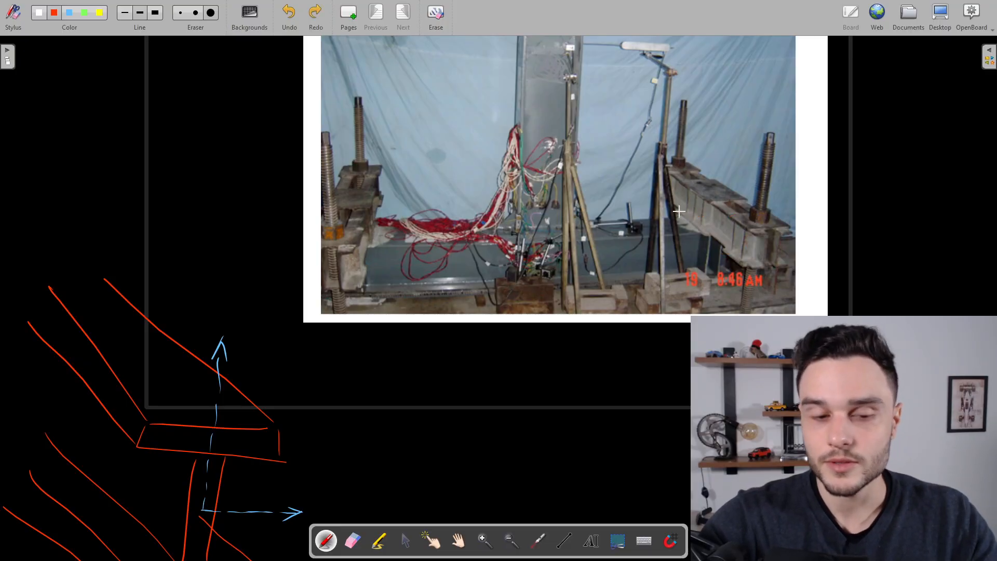
# Draw a blue rotation arrow around the I-section's vertical axis and two short blue strokes on the photo's right support beam
pyautogui.scroll(-6, 679, 212)
pyautogui.scroll(3, 679, 211)
pyautogui.scroll(-3, 227, 178)
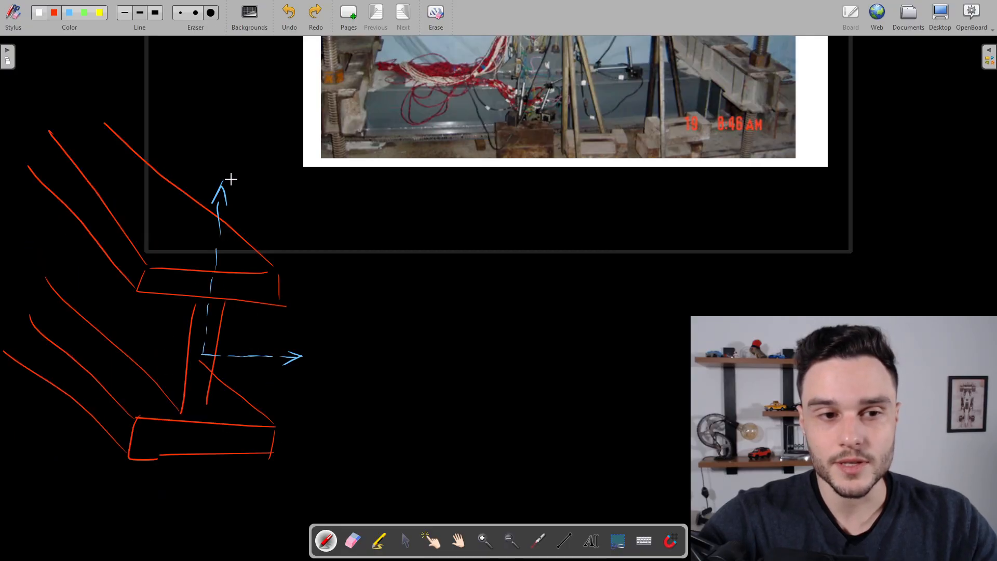
pyautogui.click(69, 12)
pyautogui.moveTo(253, 213)
pyautogui.mouseDown()
pyautogui.moveTo(194, 195)
pyautogui.moveTo(208, 218)
pyautogui.moveTo(192, 222)
pyautogui.mouseUp()
pyautogui.scroll(2, 708, 236)
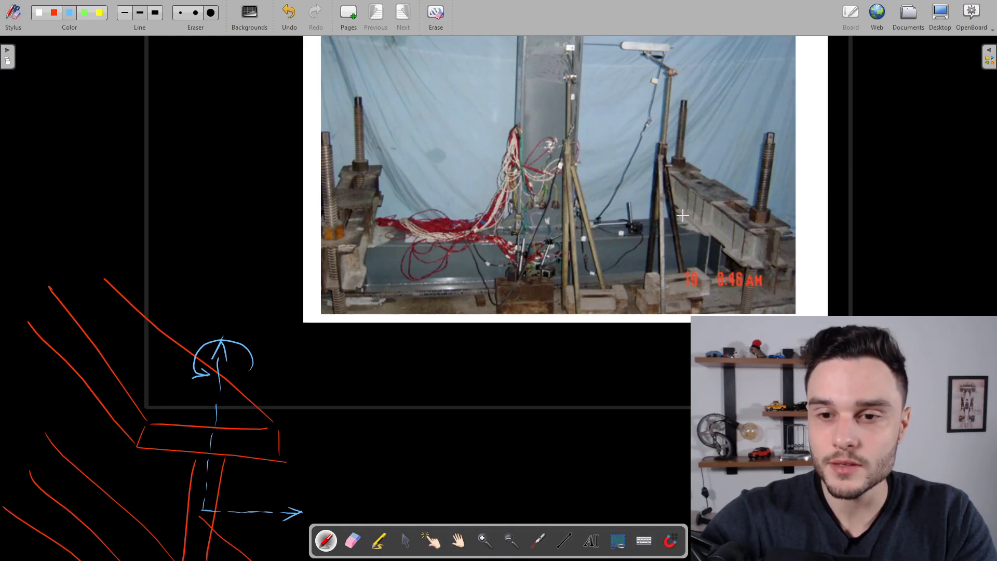
pyautogui.moveTo(683, 215)
pyautogui.mouseDown()
pyautogui.moveTo(700, 230)
pyautogui.moveTo(731, 217)
pyautogui.moveTo(743, 230)
pyautogui.mouseUp()
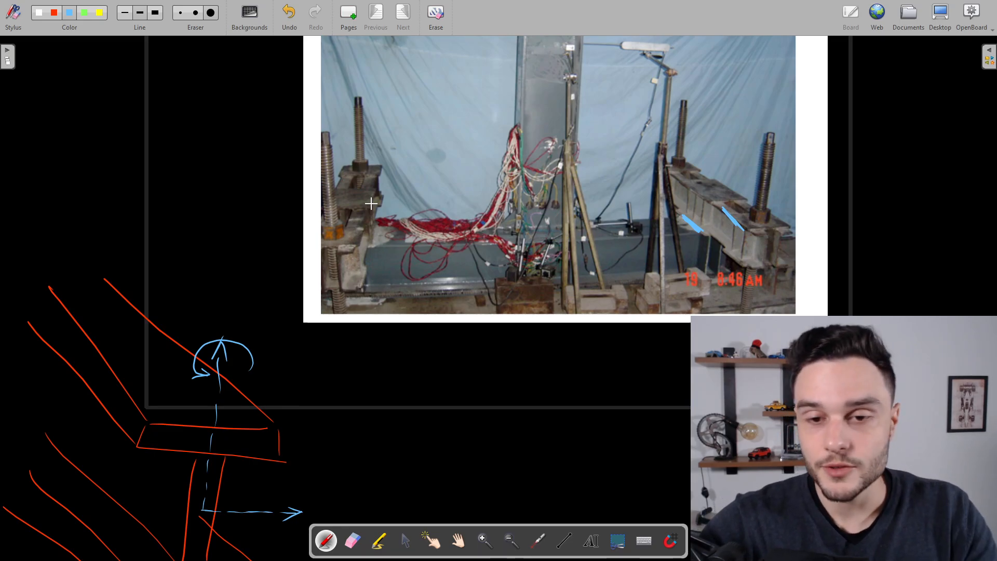
# Switch to ANSA and go through the individual DOF digits of the displacement boundary on node 24288
pyautogui.hotkey('alt', 'Tab')
pyautogui.hotkey('alt', 'Tab')
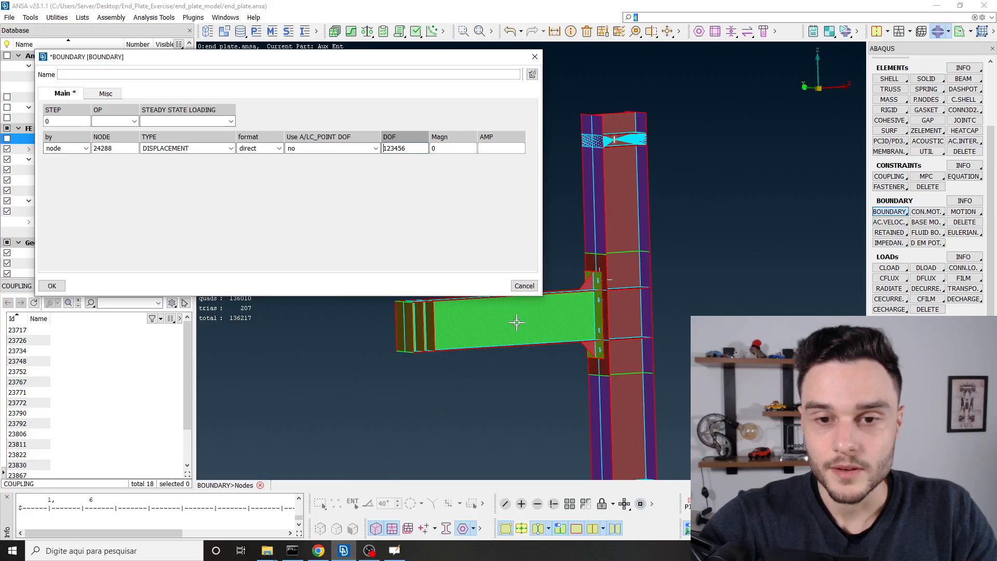
pyautogui.doubleClick(394, 149)
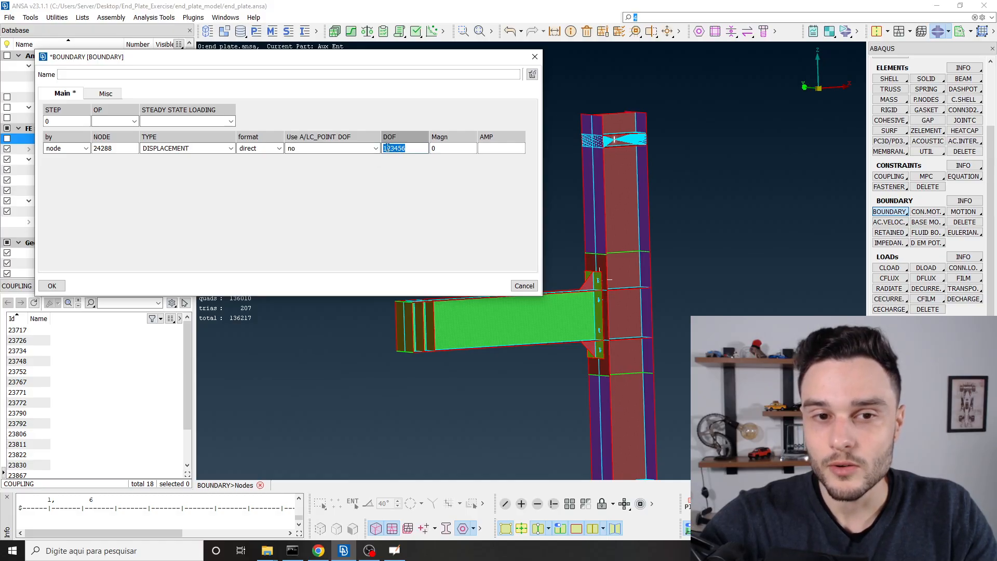
pyautogui.moveTo(383, 148); pyautogui.dragTo(391, 148)
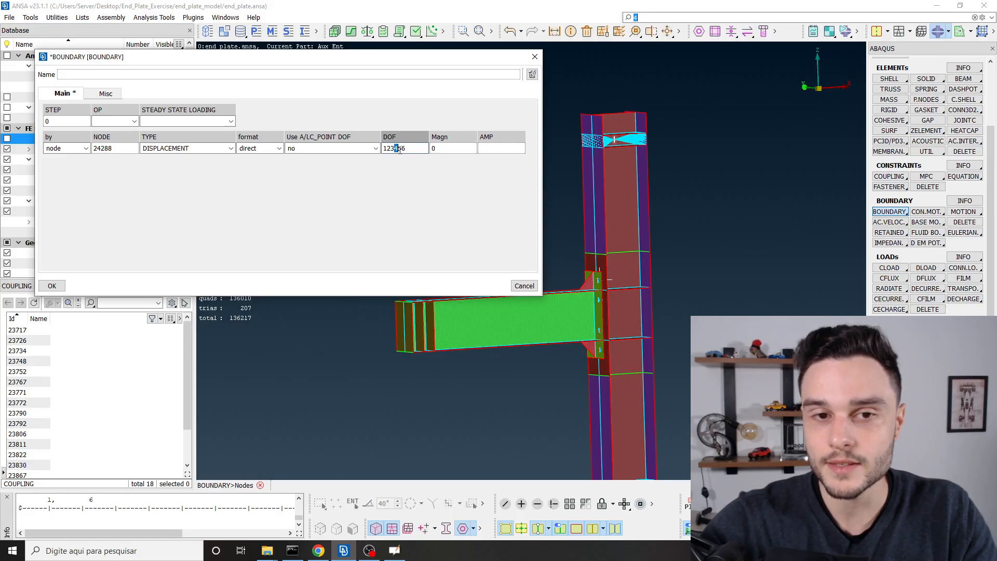
pyautogui.moveTo(398, 148); pyautogui.dragTo(401, 148)
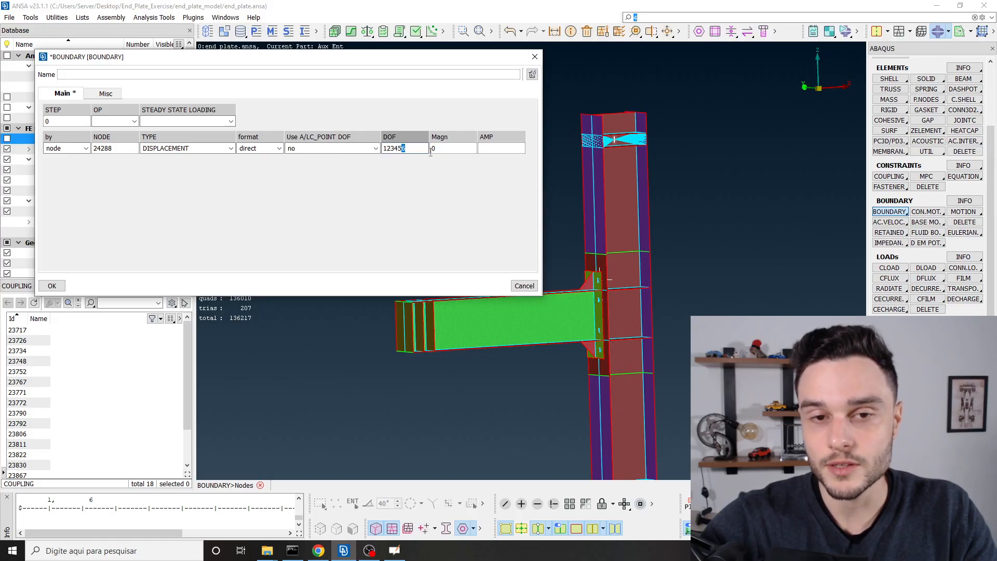
pyautogui.moveTo(413, 149); pyautogui.dragTo(375, 149)
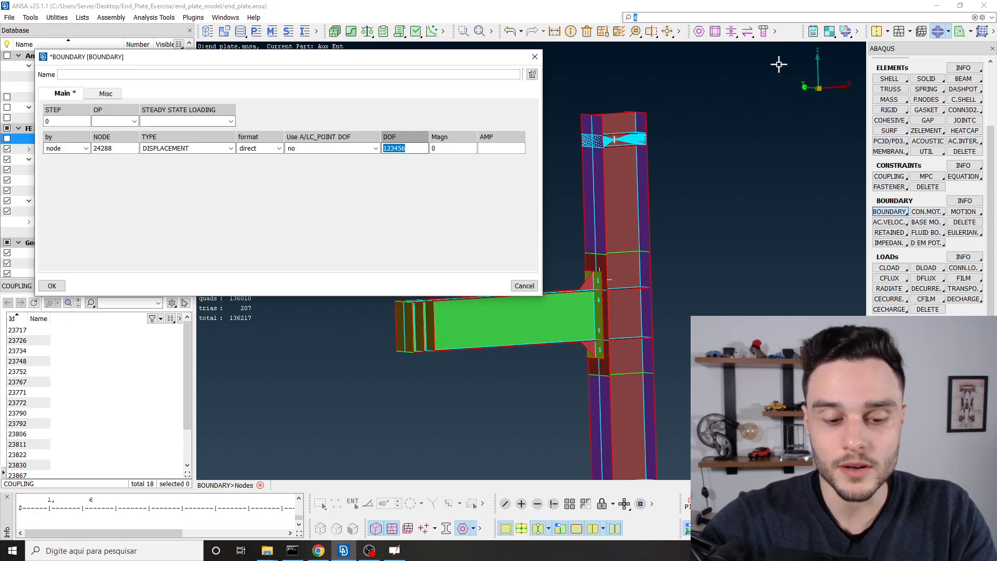
pyautogui.write('3')
pyautogui.press('F10')
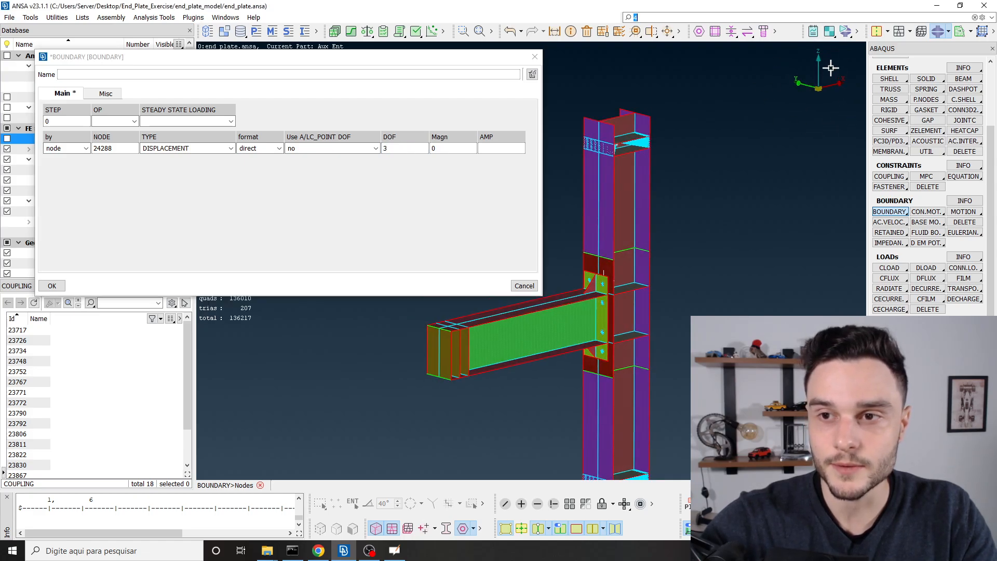
# Choose no for Use A/LC_POINT DOF and set the boundary's DOF to 123456
pyautogui.click(332, 148)
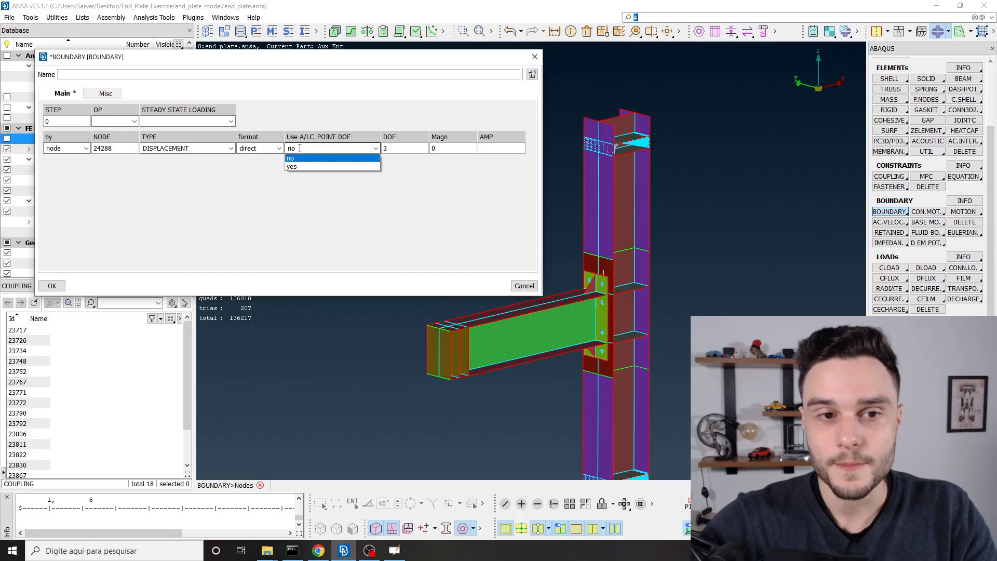
pyautogui.click(299, 156)
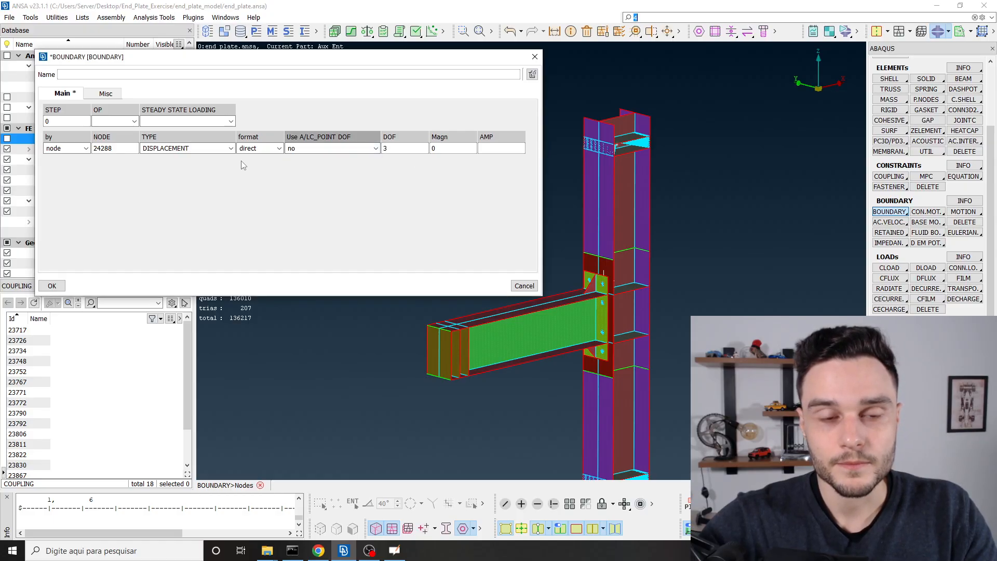
pyautogui.press('Tab')
pyautogui.write('1')
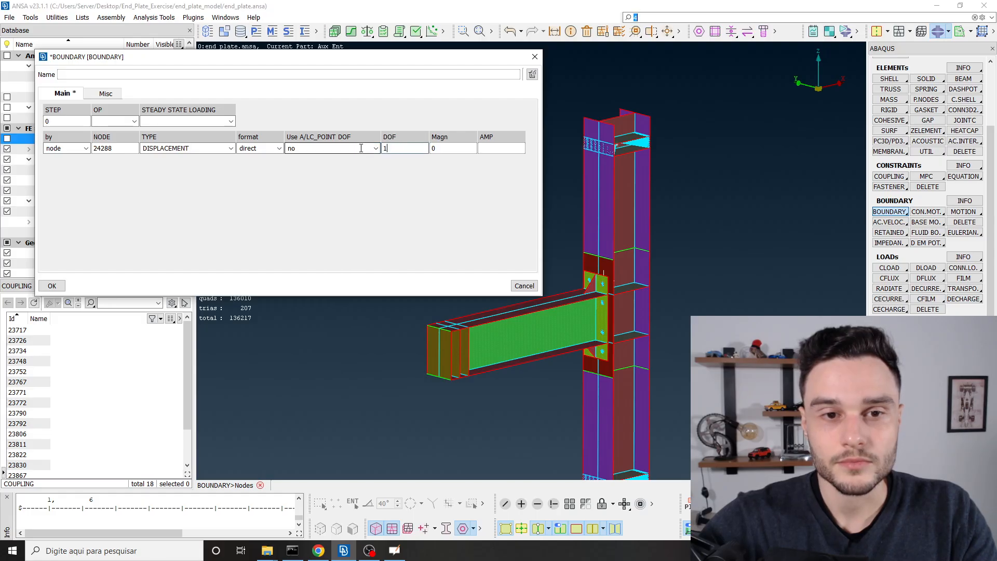
pyautogui.write('23456')
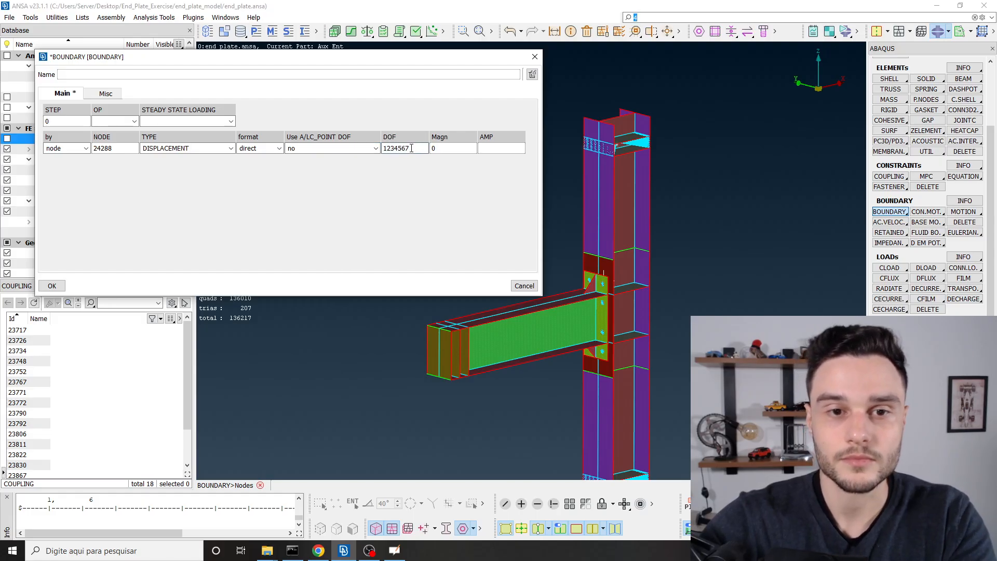
pyautogui.doubleClick(415, 149)
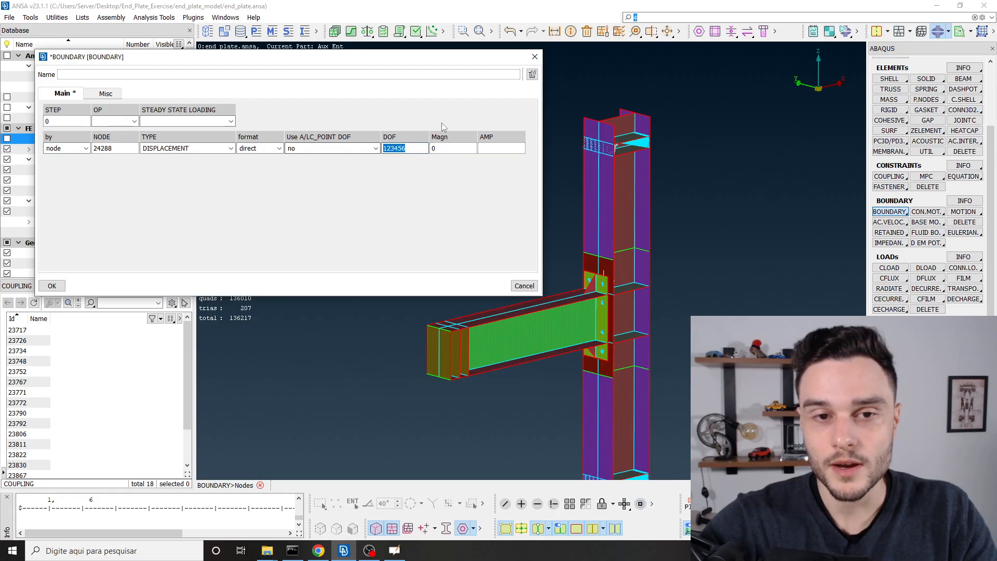
pyautogui.click(443, 149)
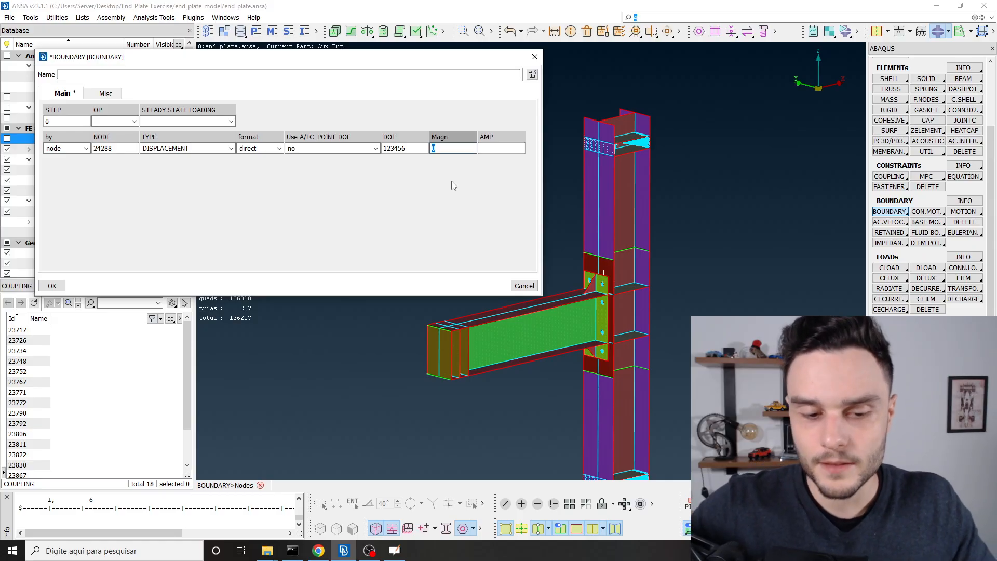
pyautogui.click(369, 550)
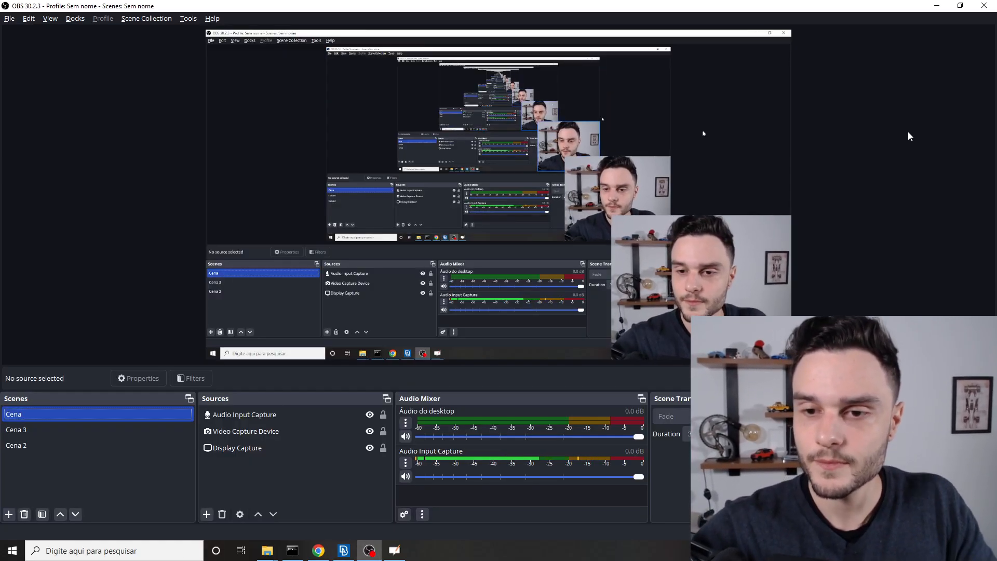
pyautogui.click(936, 7)
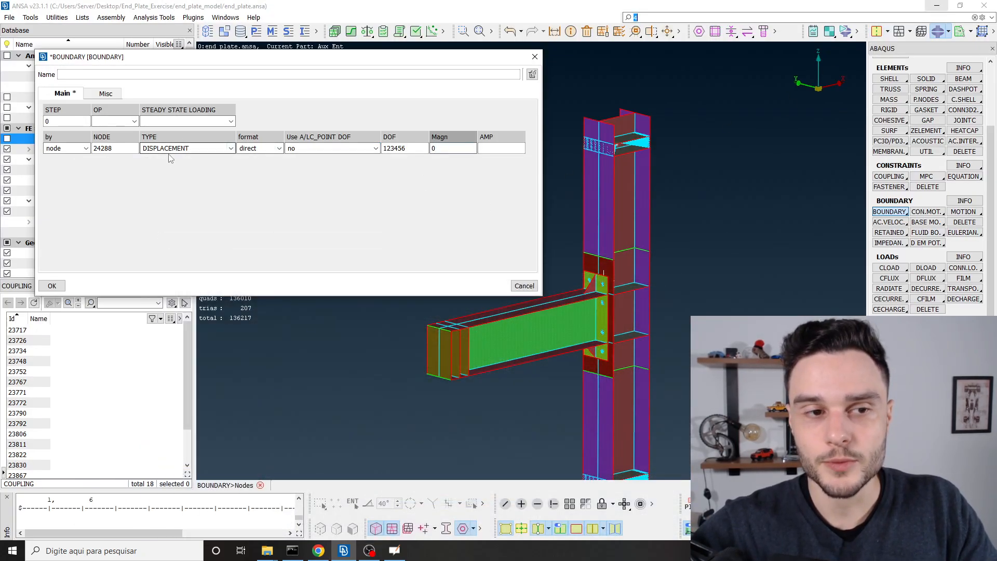
# Change the boundary type on node 24288 to FIXED and create the boundary with its DOF 123456
pyautogui.click(230, 149)
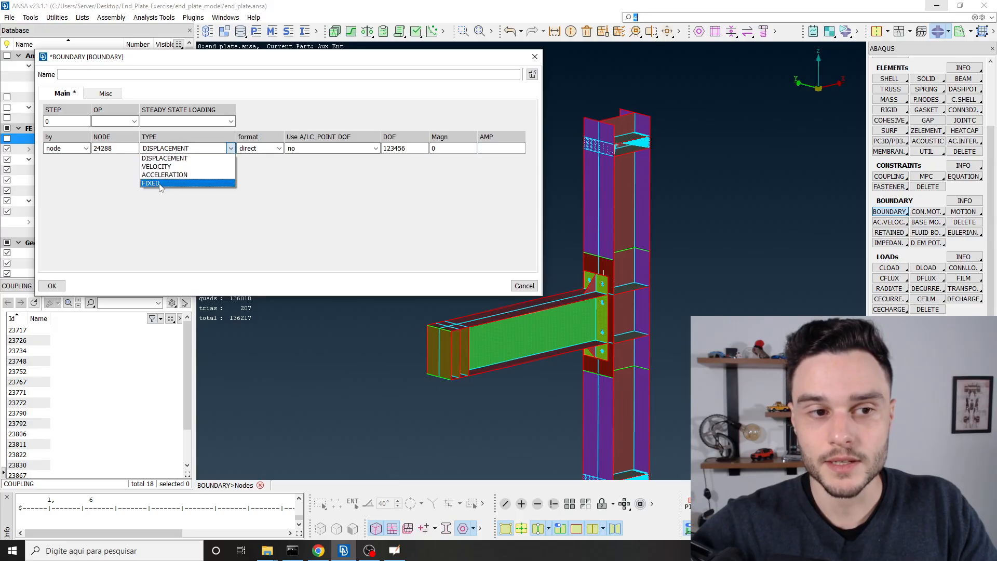
pyautogui.click(161, 188)
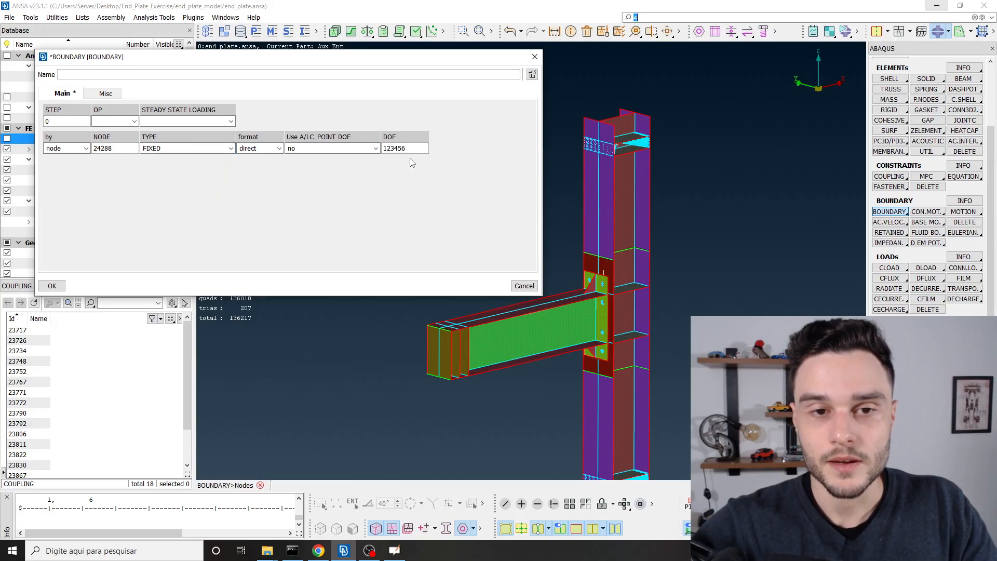
pyautogui.moveTo(410, 149); pyautogui.dragTo(380, 148)
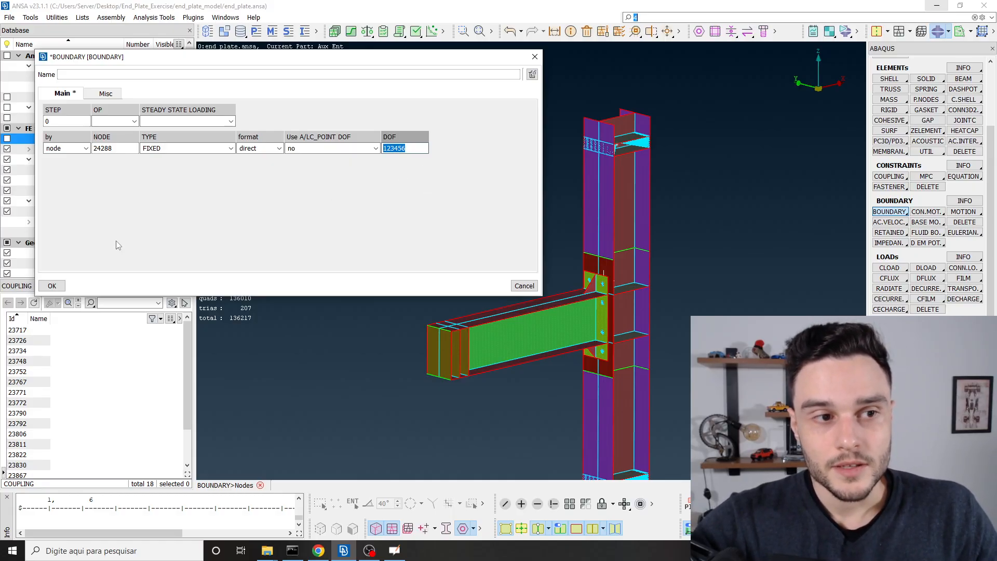
pyautogui.click(52, 286)
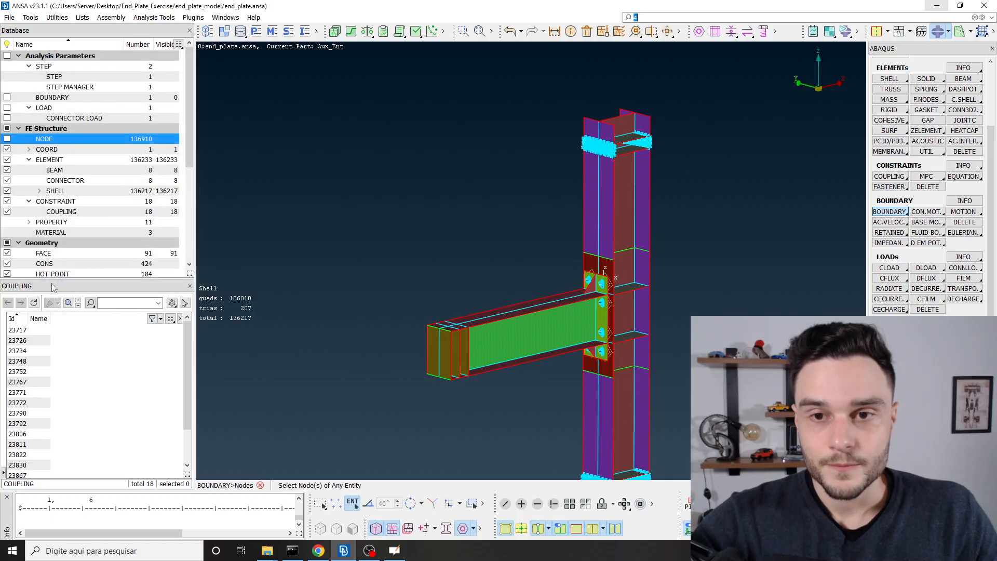
# Open the kinematic coupling at the column's upper end and check its reference node
pyautogui.scroll(-3, 359, 202)
pyautogui.scroll(10, 495, 181)
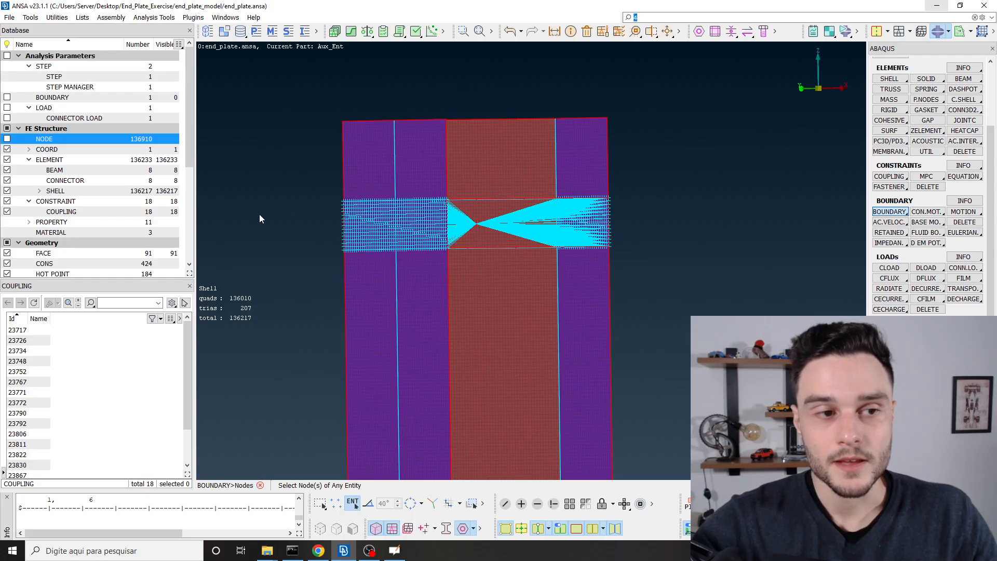
pyautogui.click(56, 203)
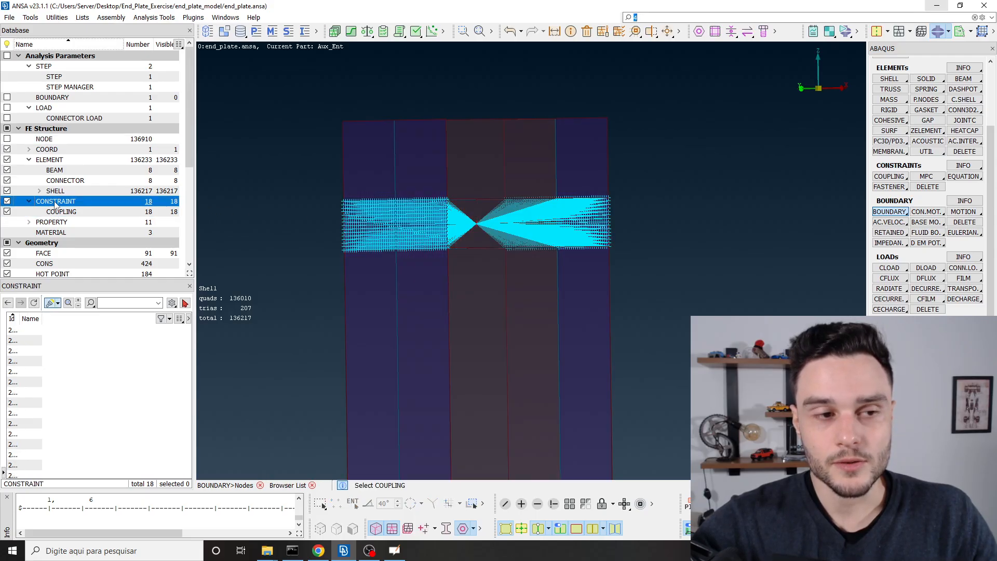
pyautogui.click(67, 212)
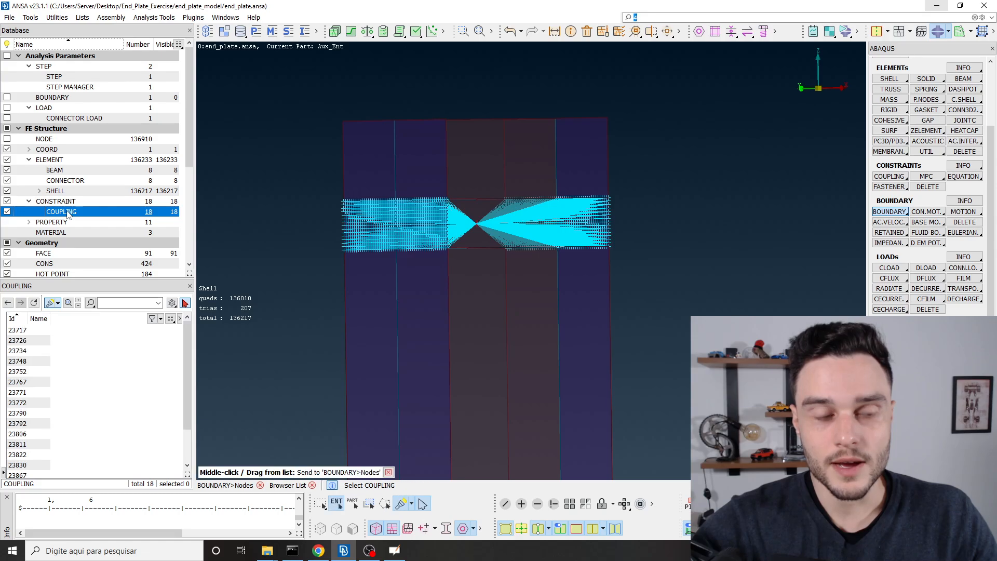
pyautogui.click(428, 223)
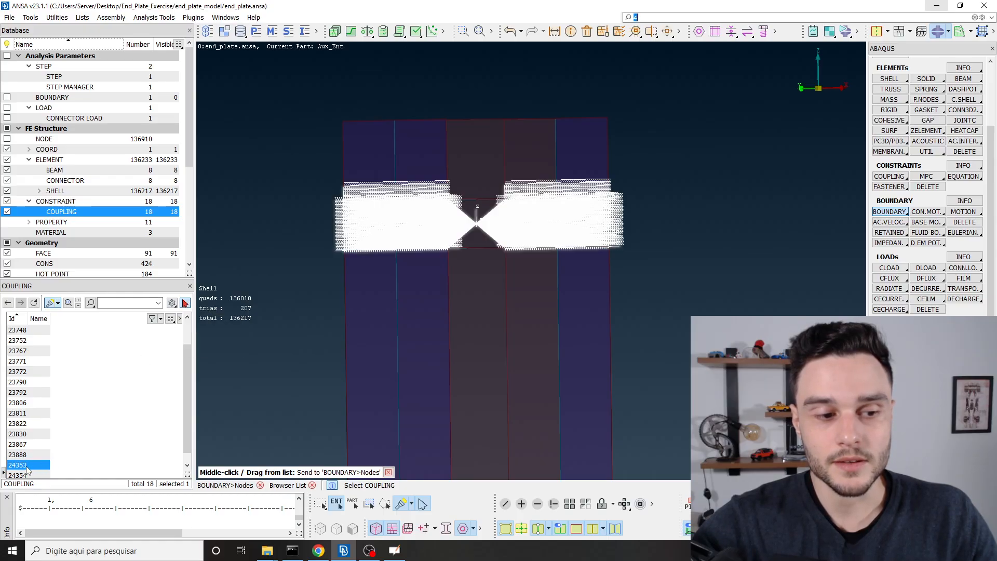
pyautogui.doubleClick(23, 465)
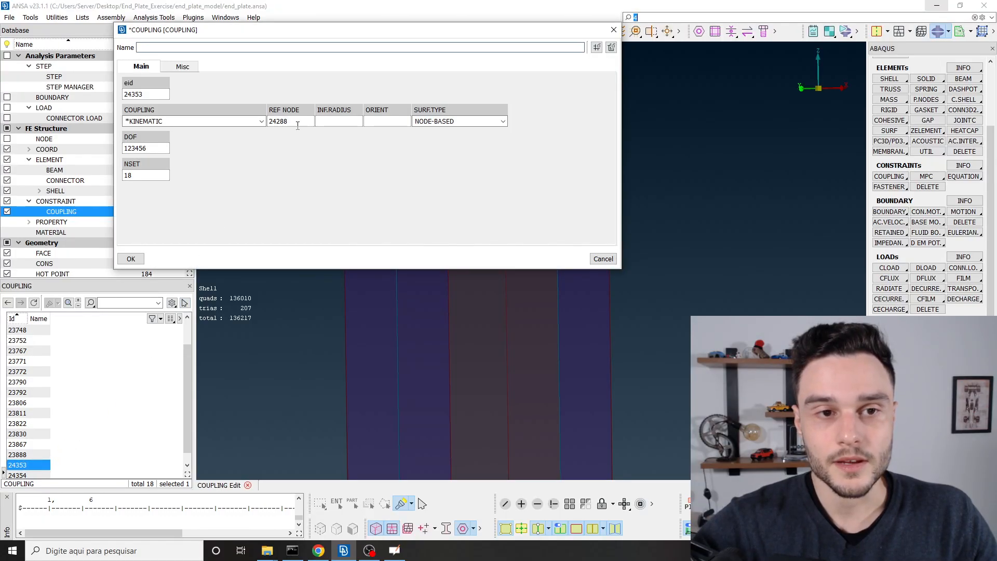
pyautogui.doubleClick(300, 122)
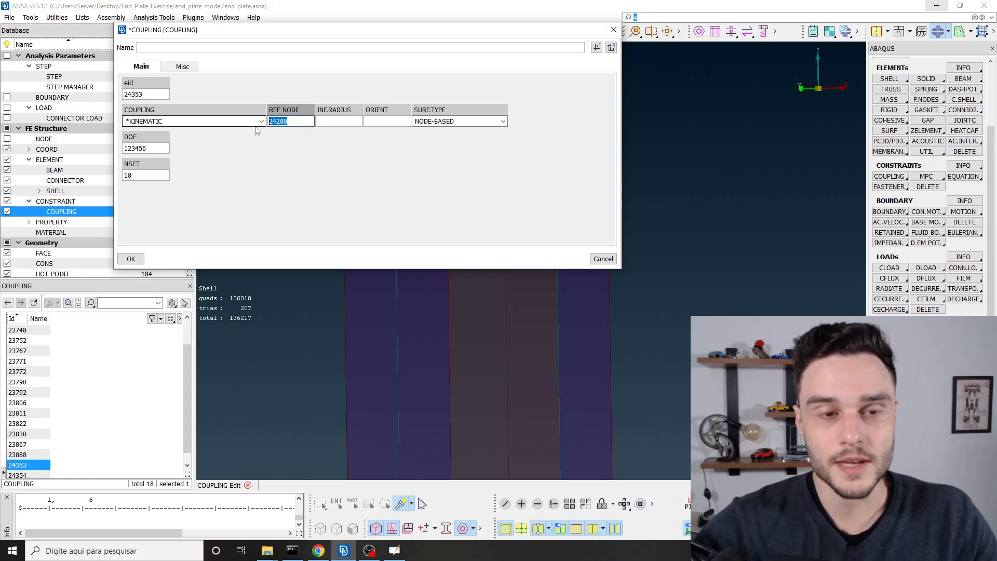
pyautogui.click(295, 121)
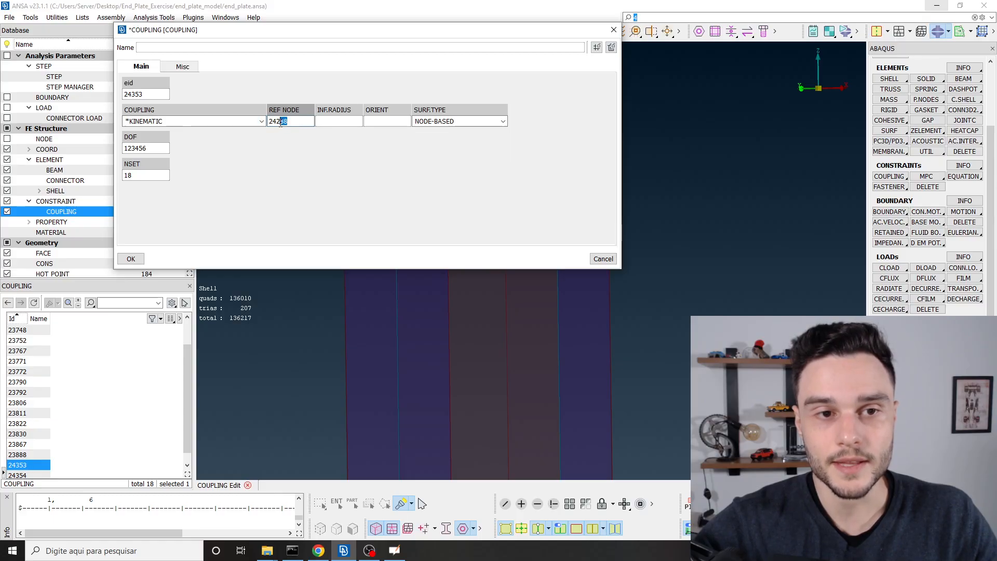
pyautogui.click(134, 258)
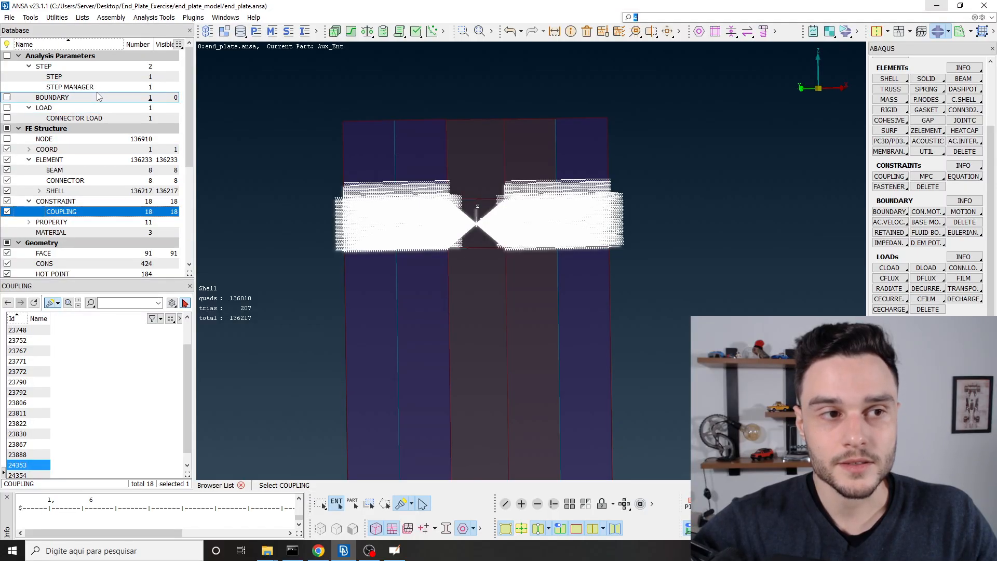
# Open the existing fixed boundary for editing and check its node number
pyautogui.click(54, 99)
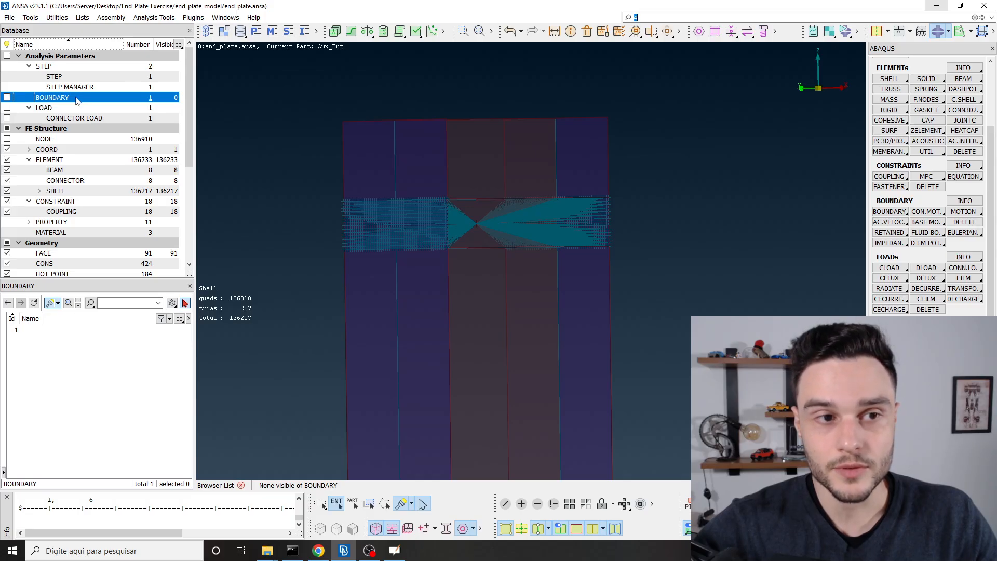
pyautogui.click(23, 332)
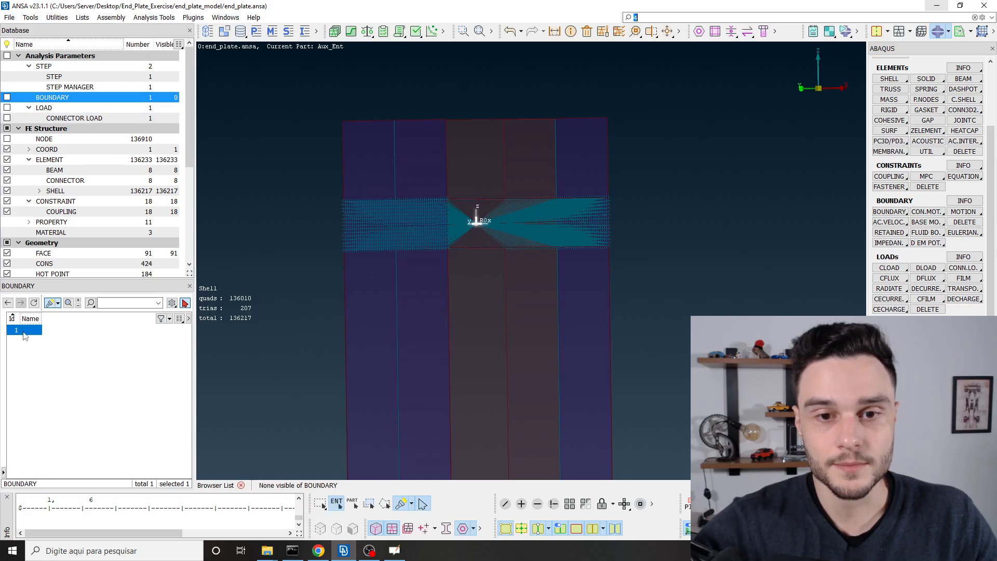
pyautogui.doubleClick(24, 332)
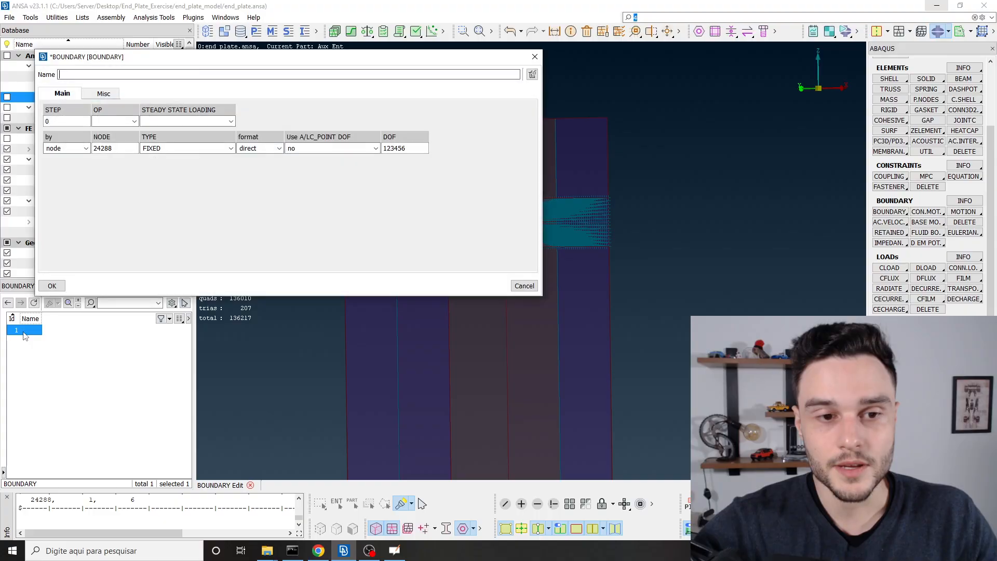
pyautogui.click(102, 148)
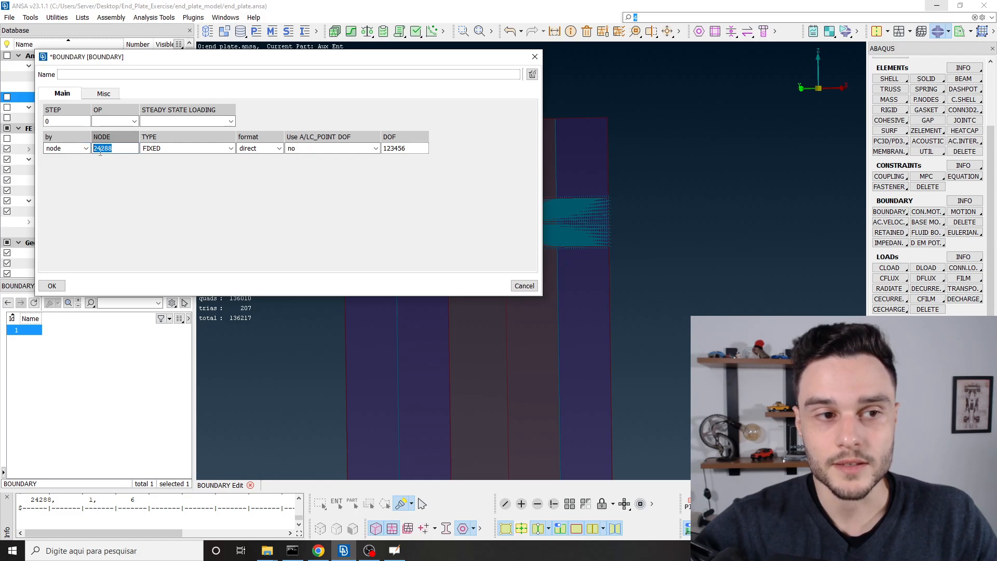
# Try 24288 as the boundary's name, clear the name again and close the boundary card
pyautogui.click(75, 73)
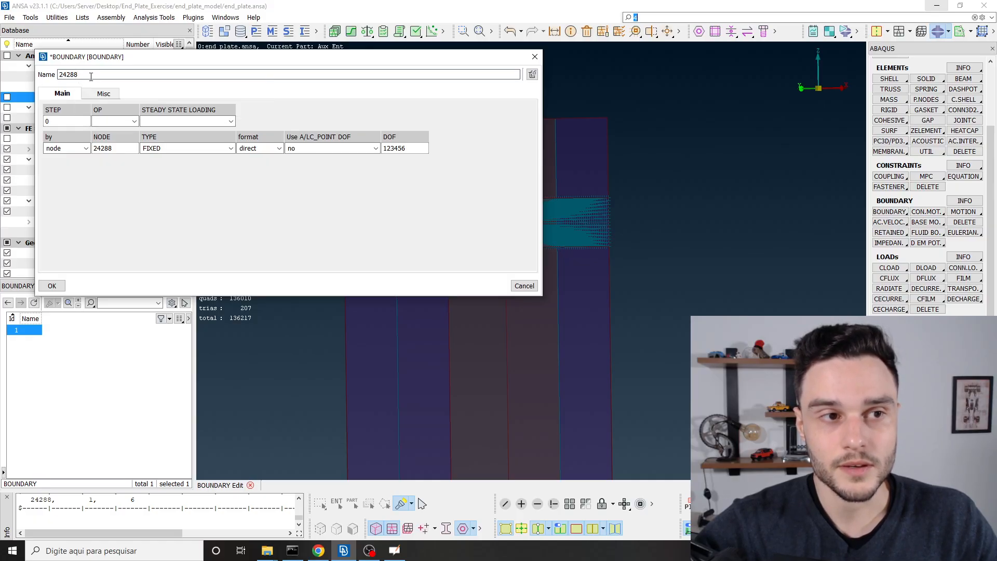
pyautogui.moveTo(78, 74); pyautogui.dragTo(58, 75)
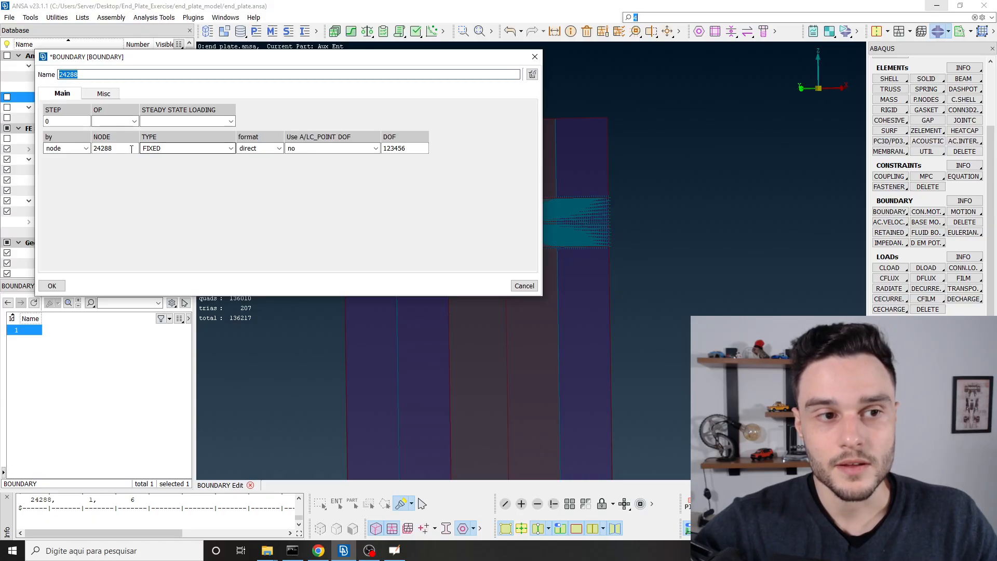
pyautogui.moveTo(128, 148); pyautogui.dragTo(89, 148)
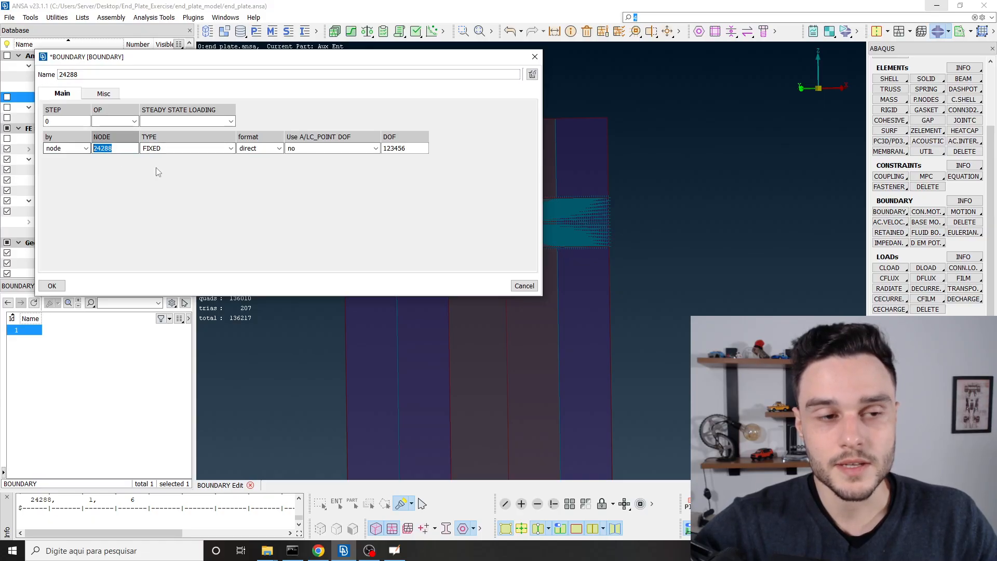
pyautogui.doubleClick(106, 79)
pyautogui.press('BackSpace')
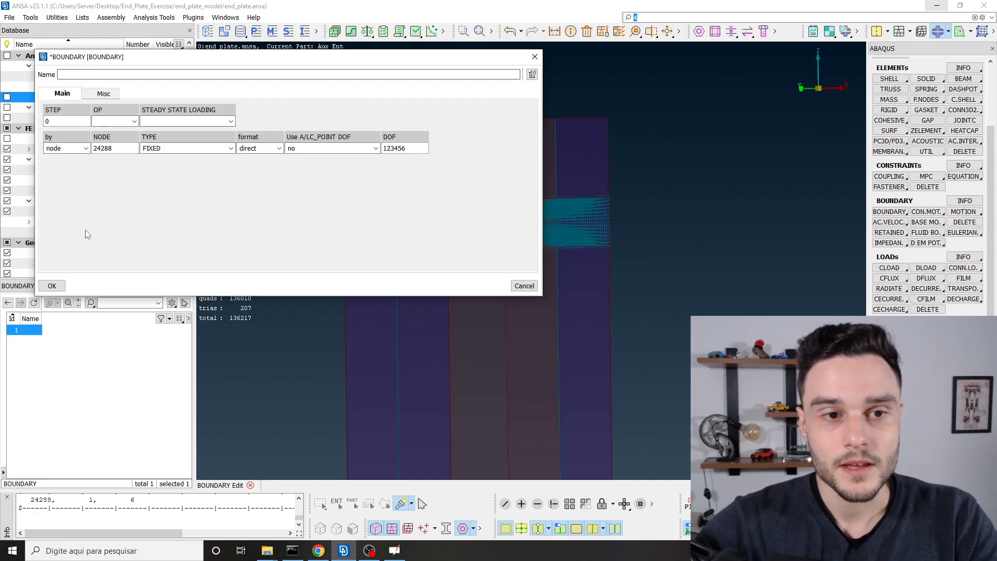
pyautogui.click(53, 285)
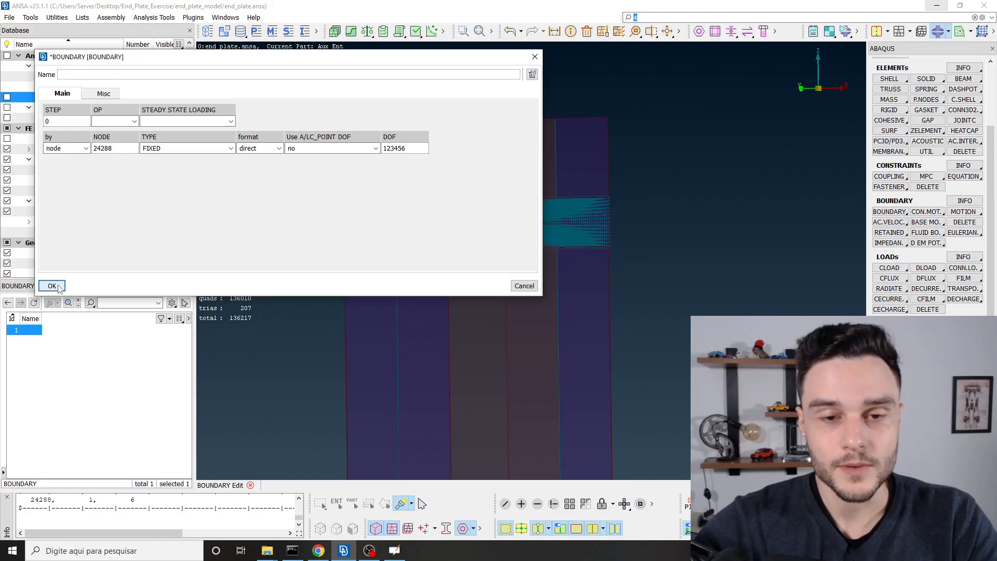
# Examine the couplings at the column's upper and lower ends and which of them carries the fixed boundary
pyautogui.scroll(-4, 478, 156)
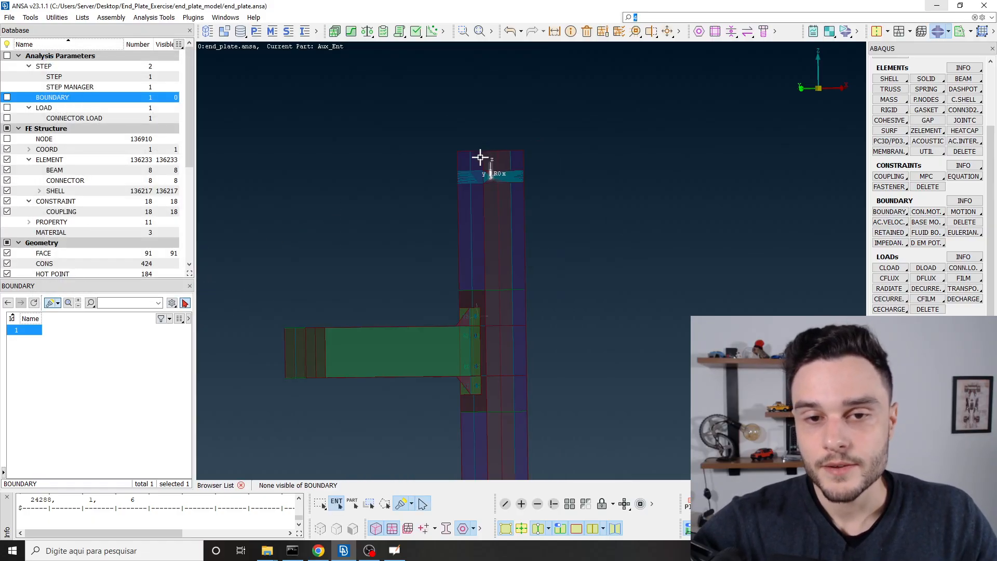
pyautogui.scroll(5, 478, 372)
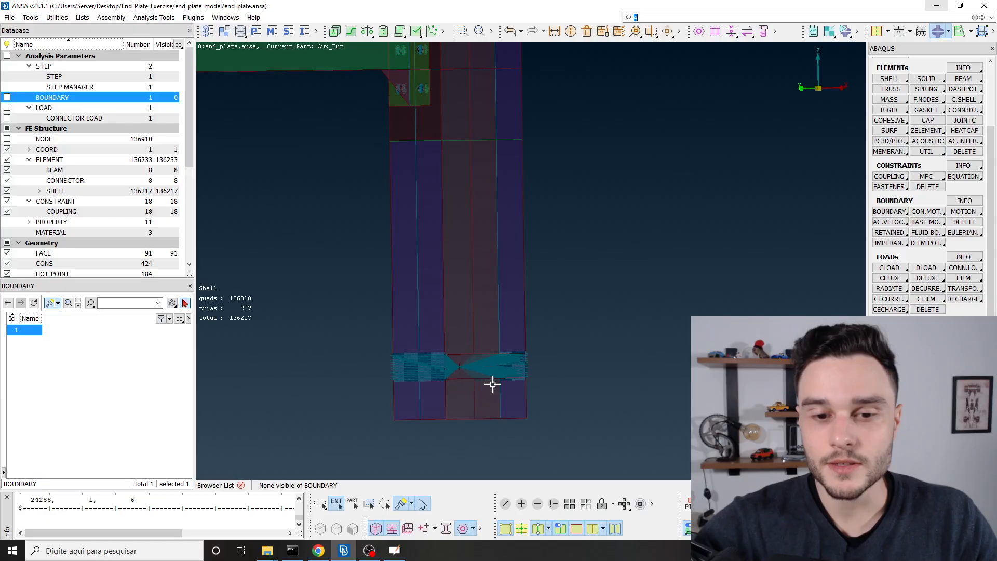
pyautogui.scroll(-3, 466, 374)
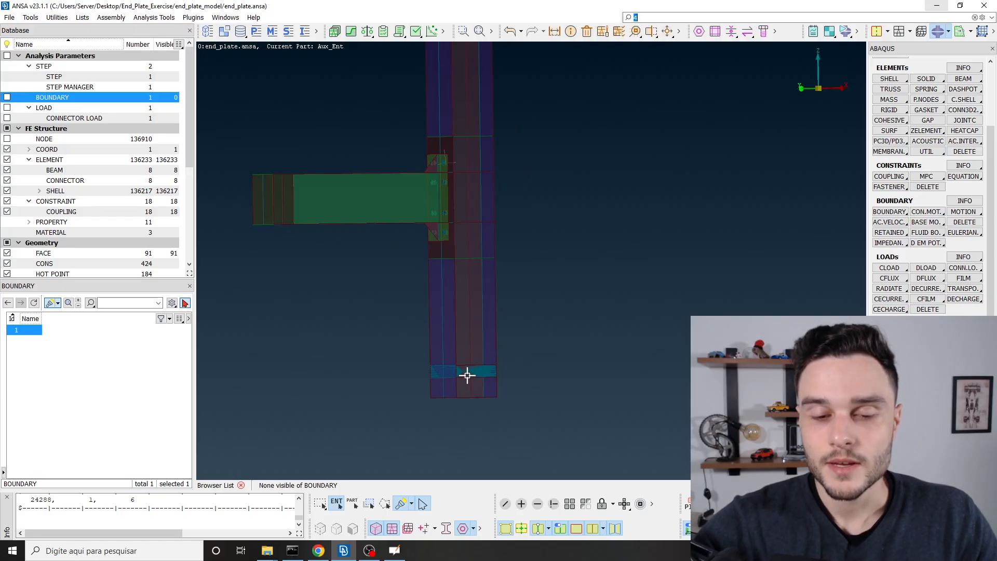
pyautogui.scroll(-2, 467, 374)
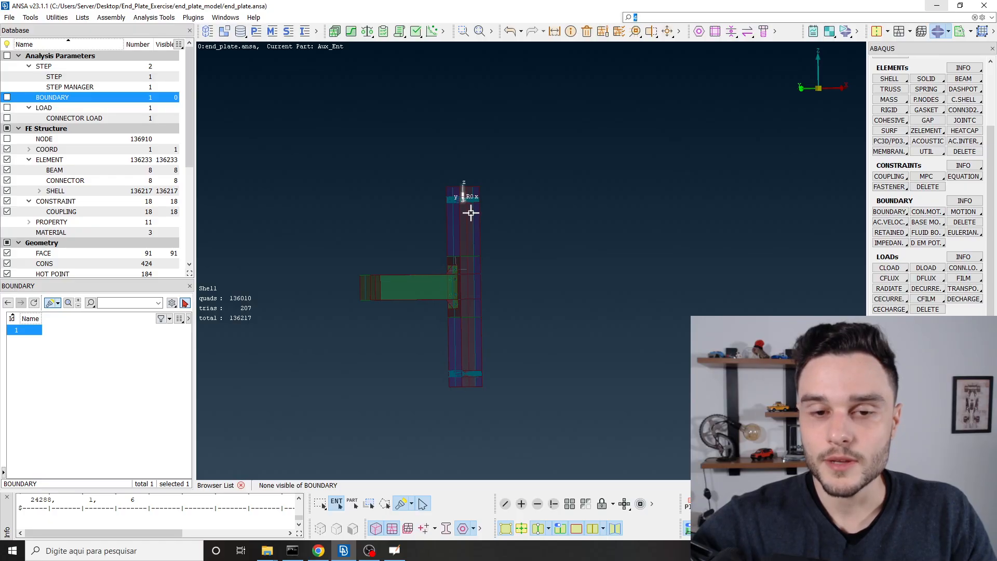
pyautogui.scroll(5, 472, 374)
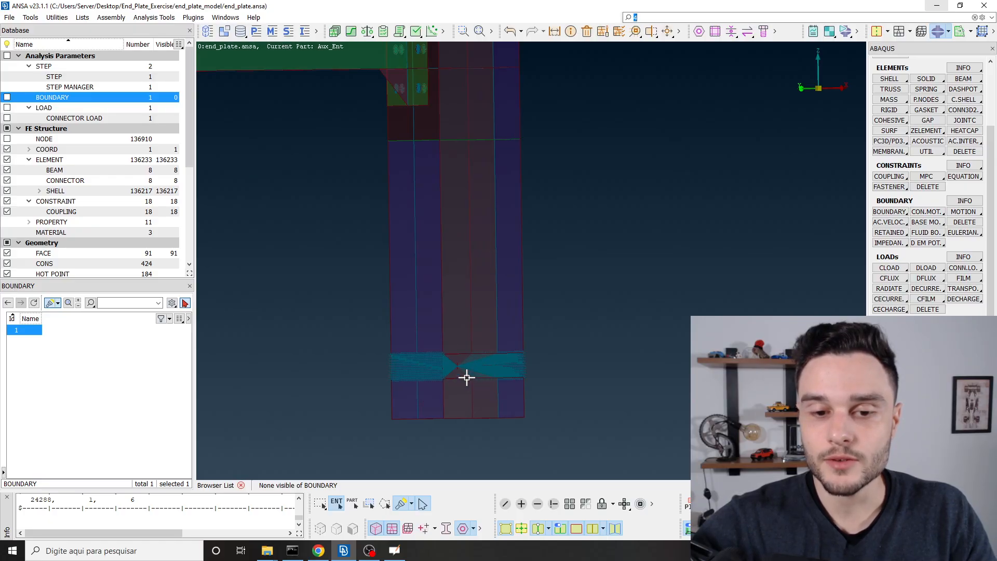
pyautogui.scroll(-5, 436, 320)
pyautogui.scroll(5, 434, 125)
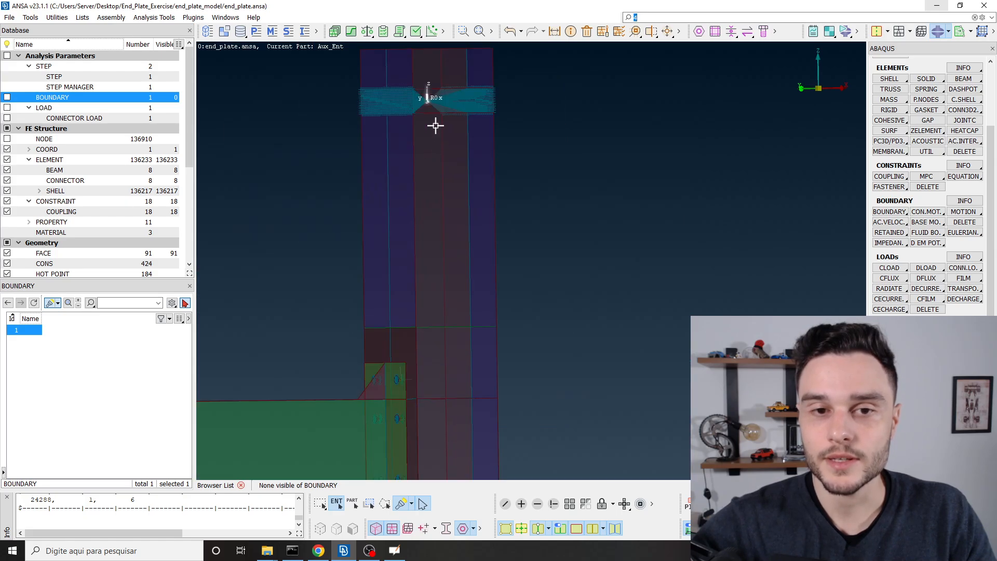
pyautogui.scroll(-5, 429, 95)
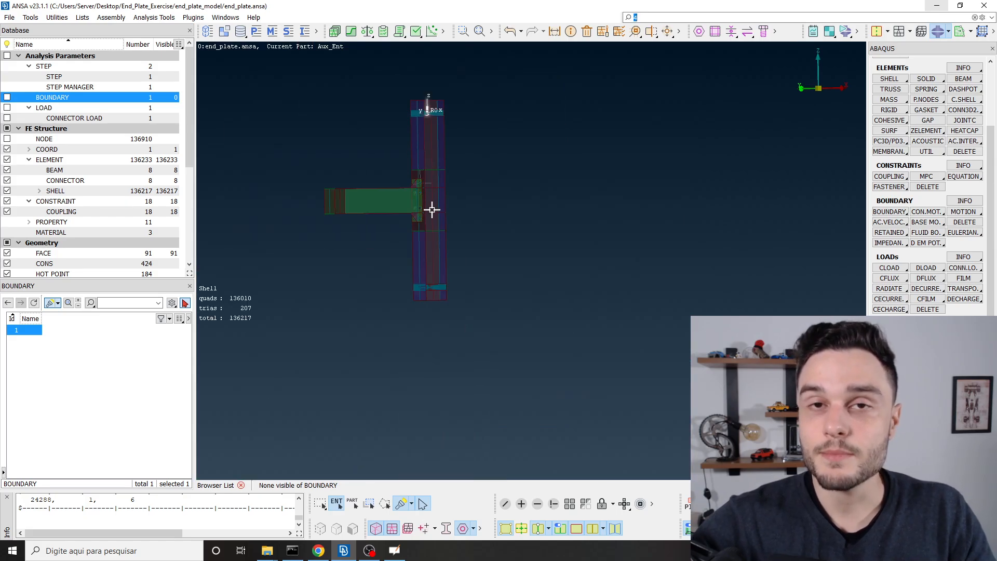
pyautogui.click(363, 124)
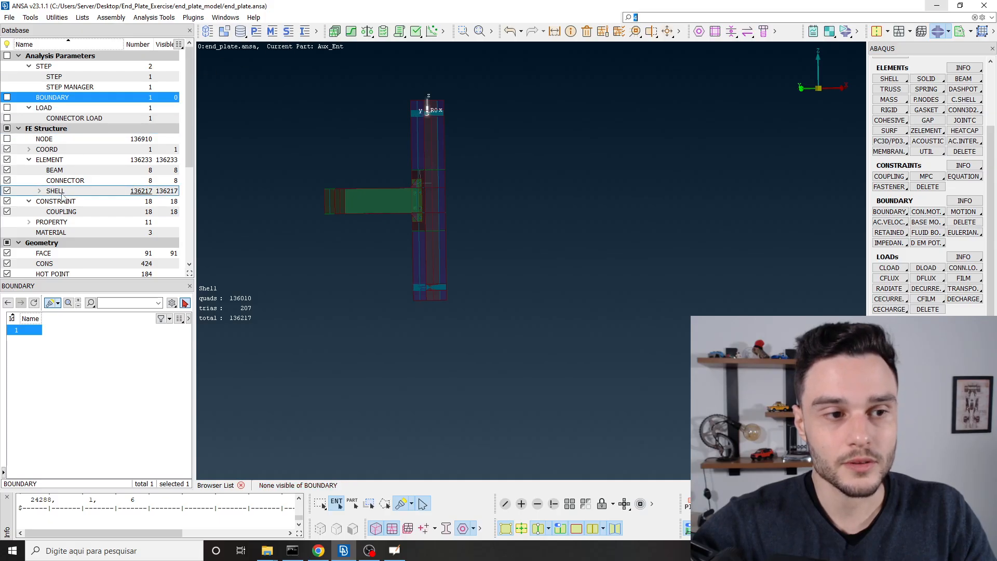
# Select the two couplings at the column's upper and lower ends and show only them
pyautogui.scroll(-8, 62, 195)
pyautogui.scroll(6, 58, 198)
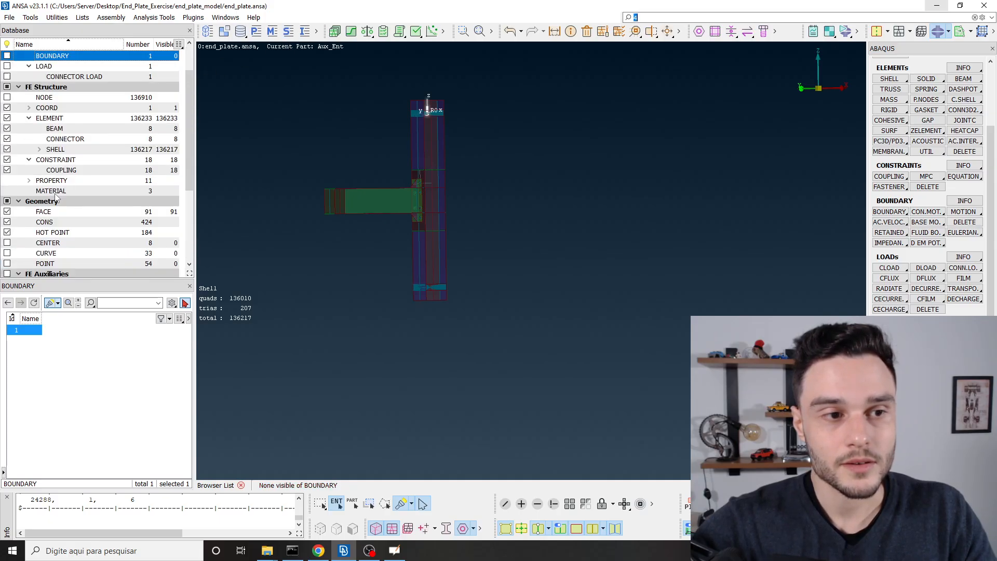
pyautogui.scroll(2, 57, 197)
pyautogui.click(61, 212)
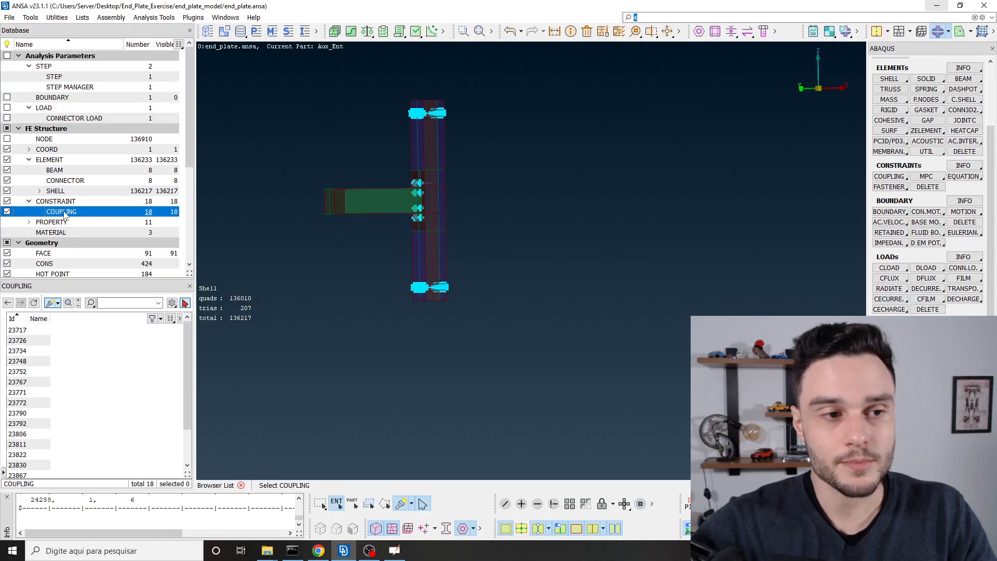
pyautogui.click(437, 108)
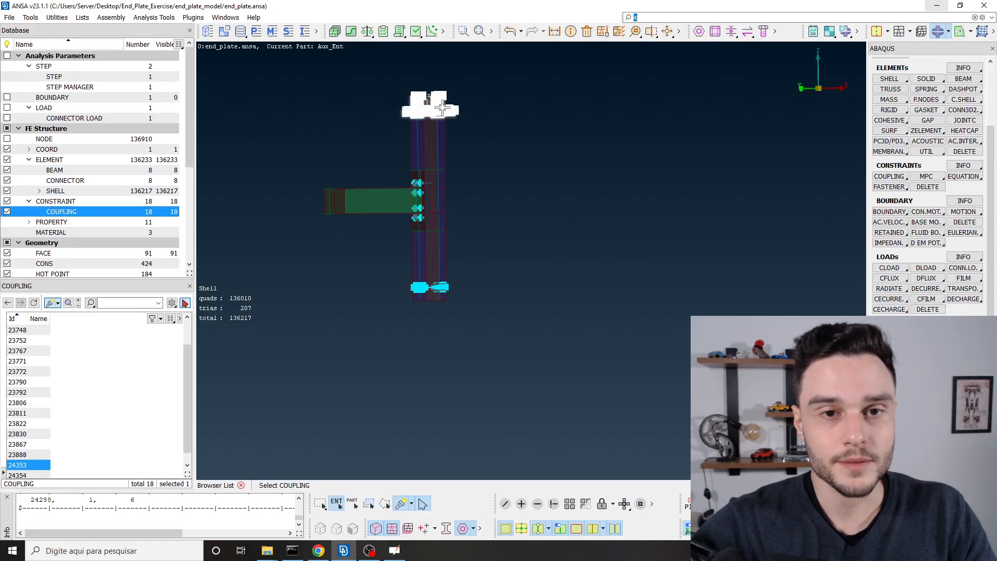
pyautogui.click(434, 286)
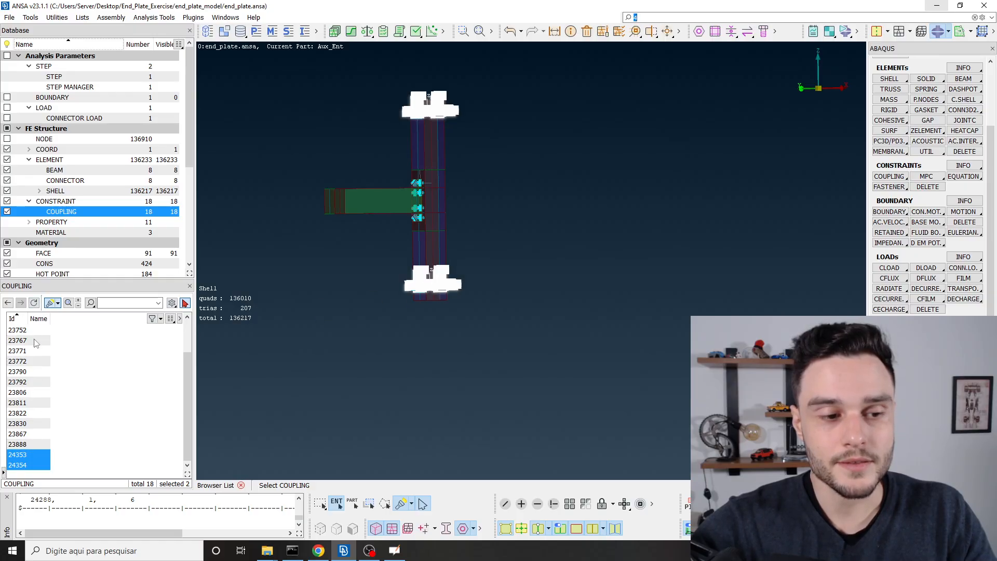
pyautogui.rightClick(25, 445)
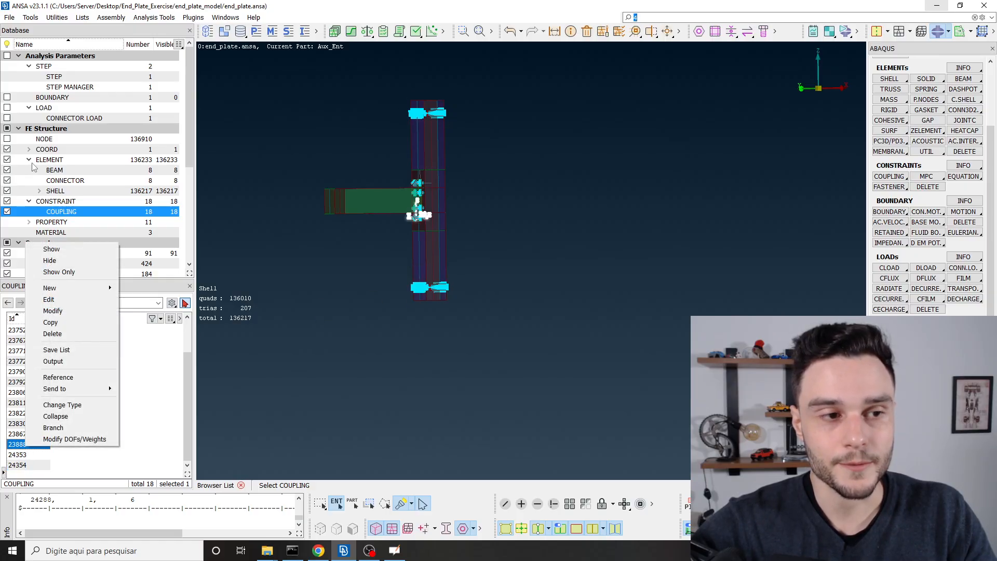
pyautogui.press('Escape')
pyautogui.click(433, 108)
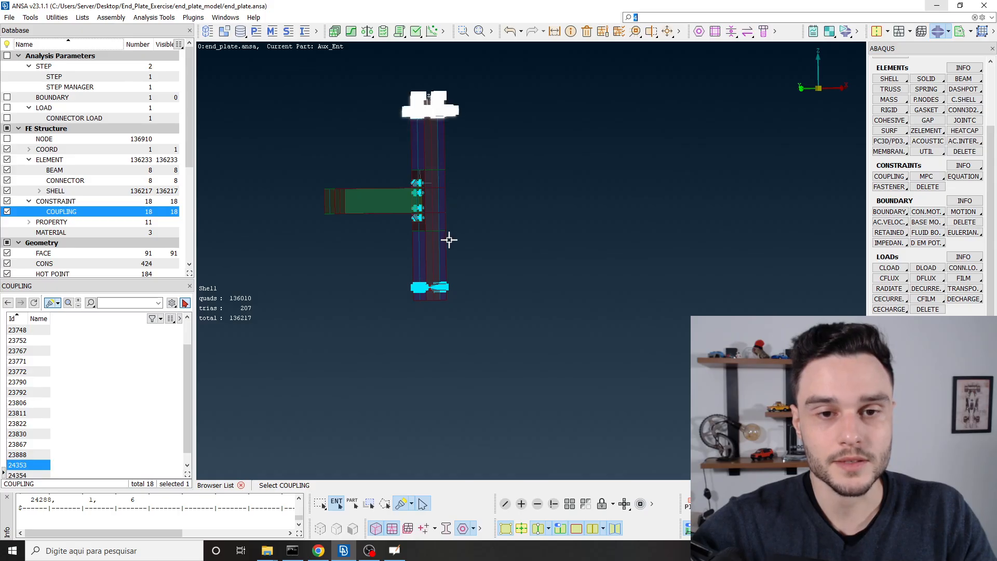
pyautogui.click(435, 286)
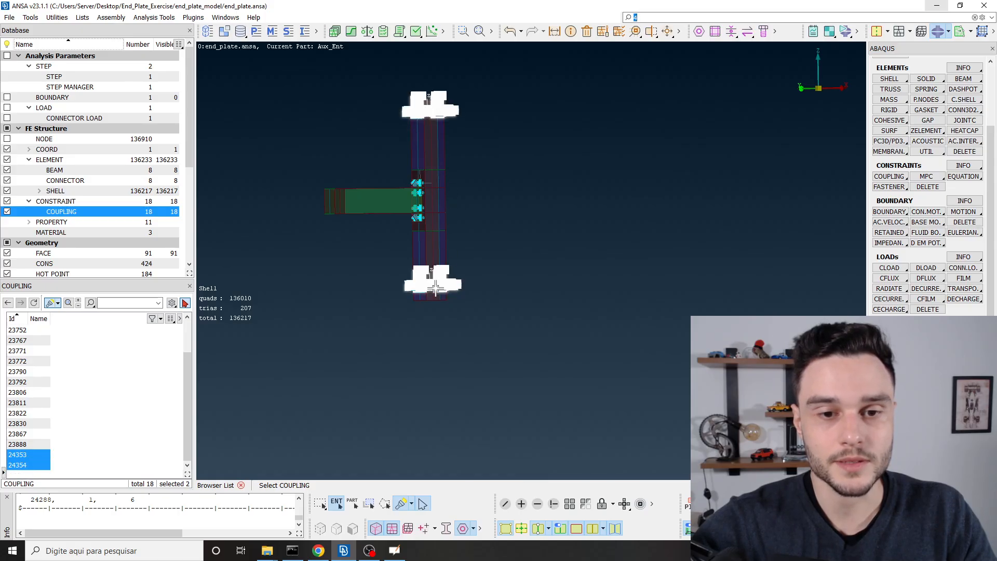
pyautogui.rightClick(29, 455)
pyautogui.click(66, 277)
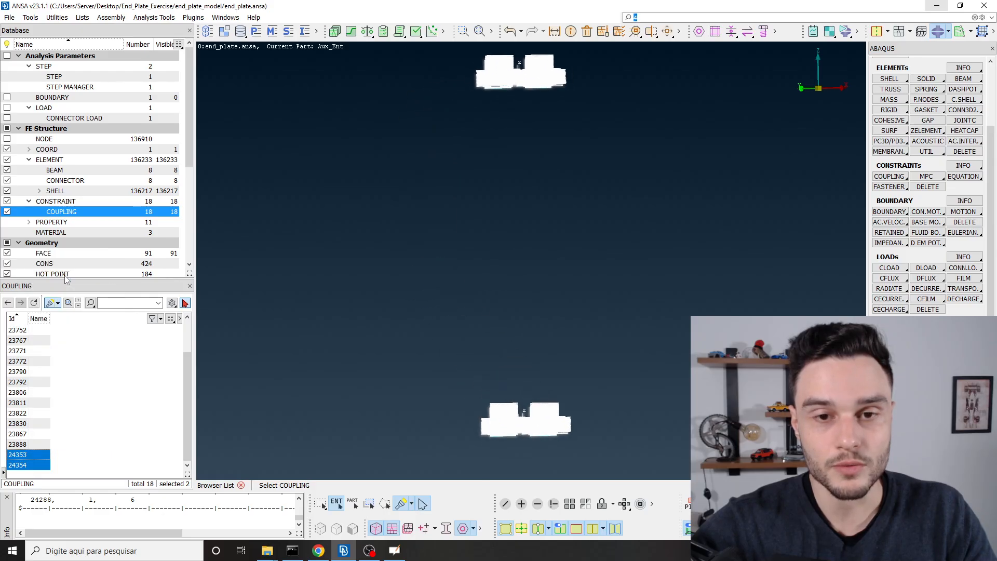
# Start a new set and add node 24288, the reference node of the upper column coupling
pyautogui.click(288, 30)
pyautogui.rightClick(310, 195)
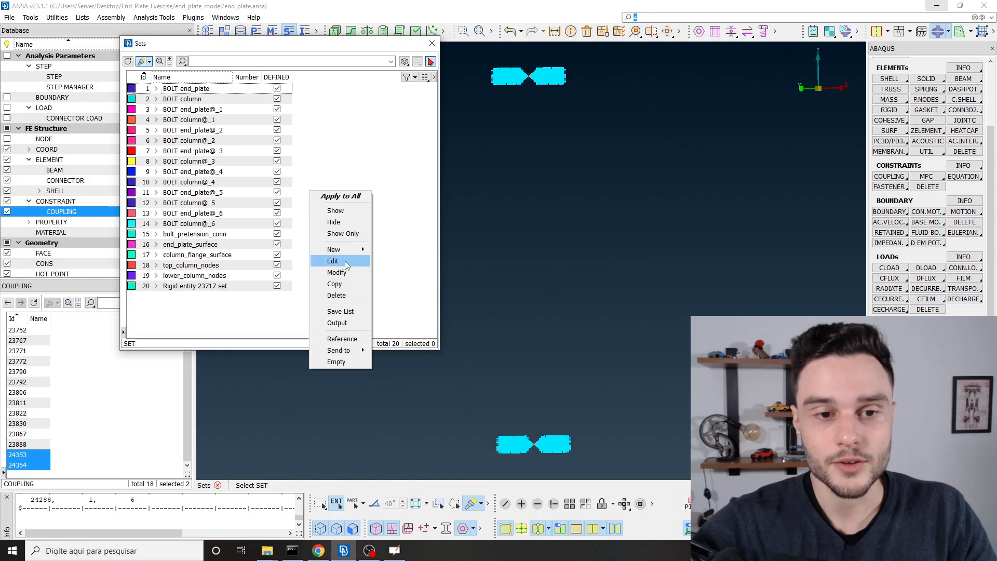
pyautogui.moveTo(345, 249)
pyautogui.click(384, 251)
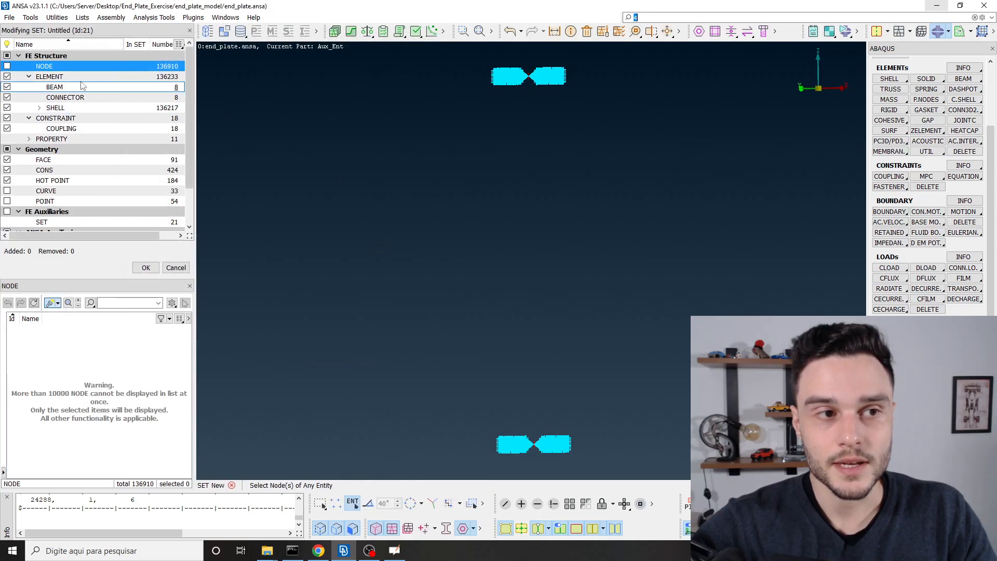
pyautogui.scroll(10, 530, 77)
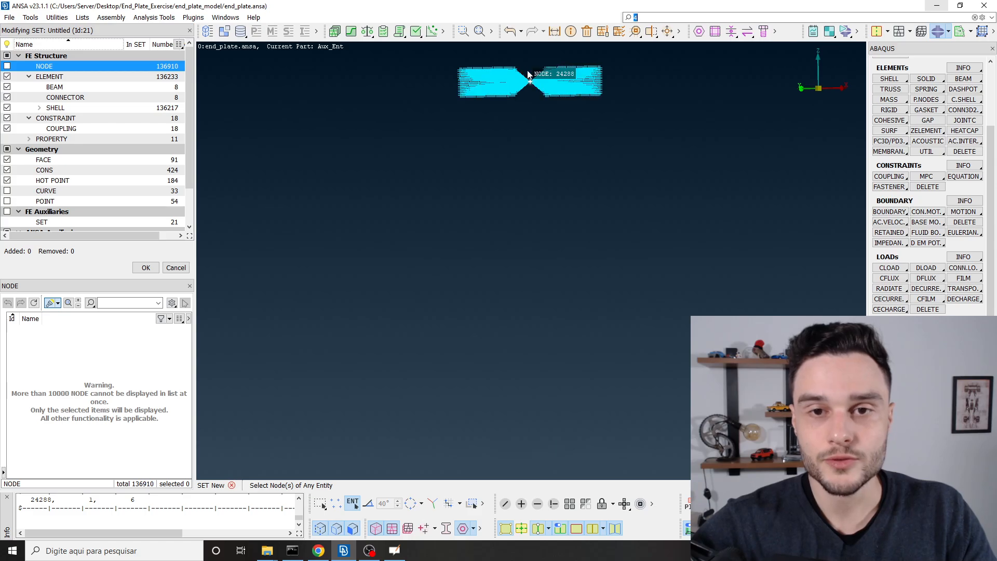
pyautogui.click(629, 285)
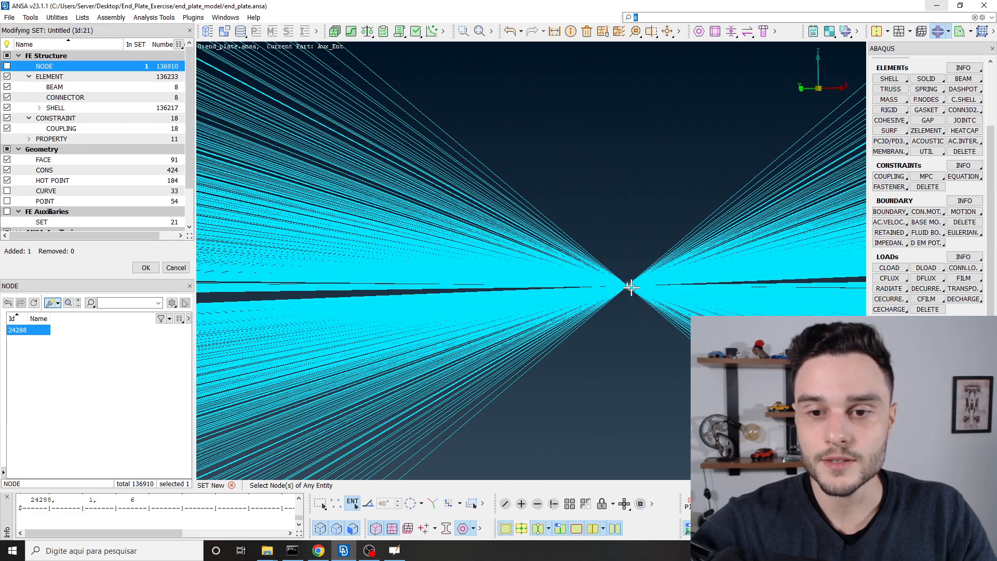
# Add the lower column coupling's reference node, 24300, to the set and finish the node selection
pyautogui.scroll(-10, 540, 125)
pyautogui.scroll(-3, 537, 110)
pyautogui.scroll(10, 541, 203)
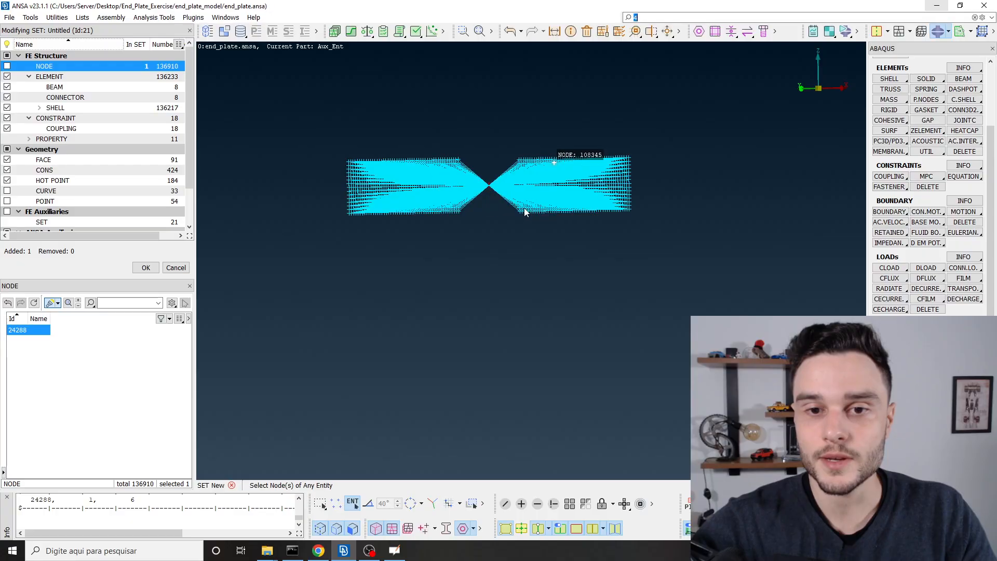
pyautogui.click(432, 140)
pyautogui.scroll(-10, 504, 333)
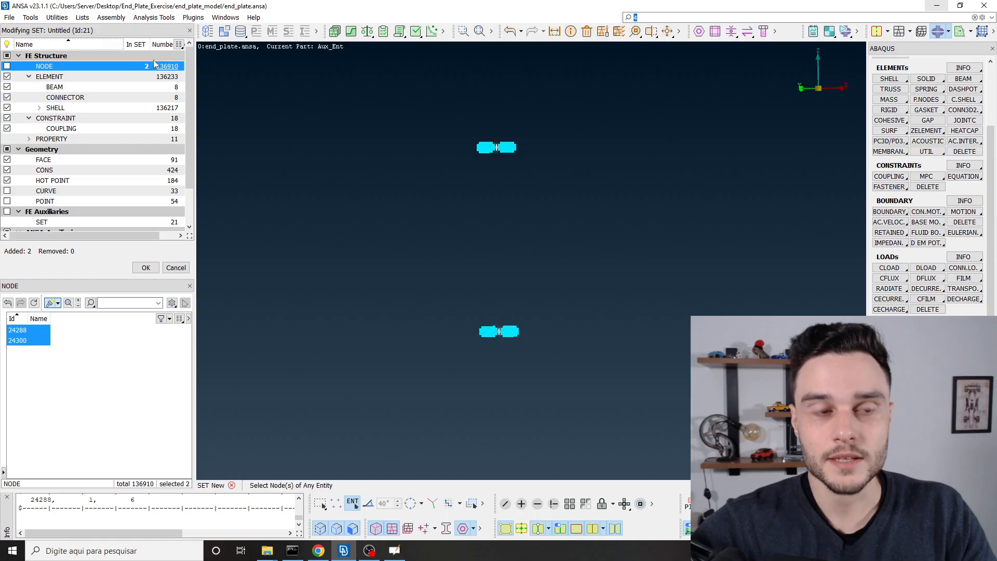
pyautogui.middleClick(399, 179)
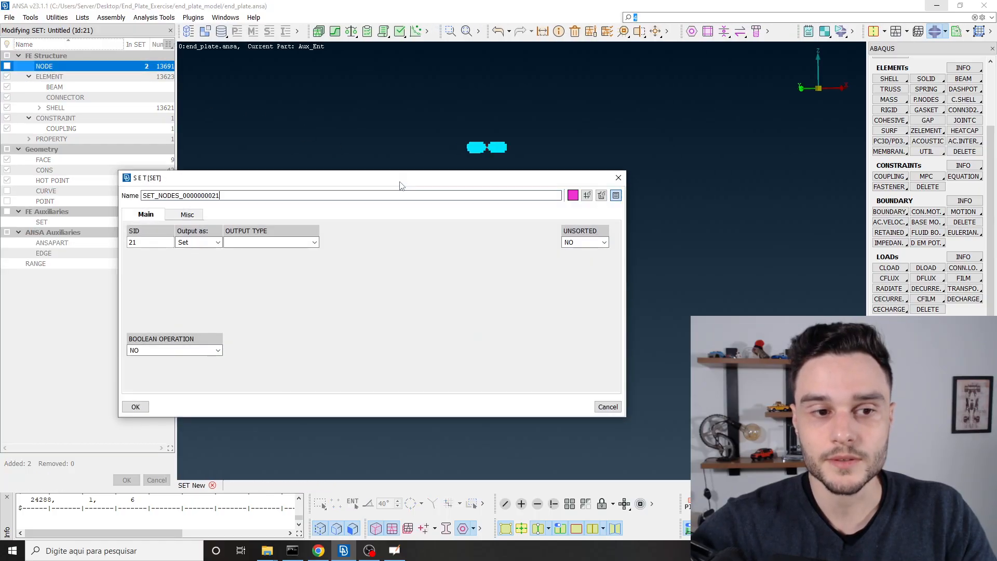
# Name the new set fixed_nodes with output type NSET, save it, and close the sets list
pyautogui.moveTo(400, 182); pyautogui.dragTo(400, 162)
pyautogui.click(270, 221)
pyautogui.click(244, 234)
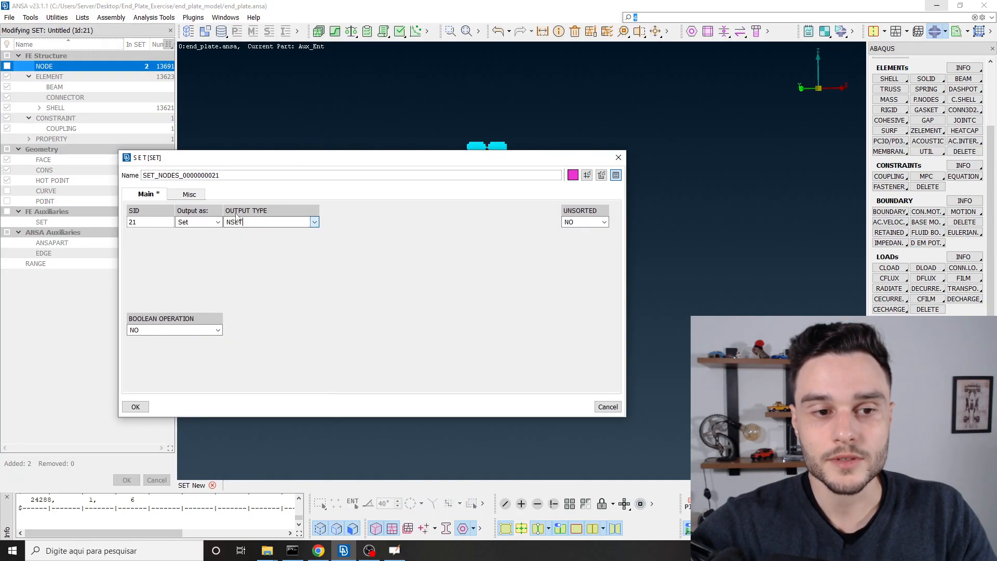
pyautogui.moveTo(219, 175); pyautogui.dragTo(7, 174)
pyautogui.write('fix')
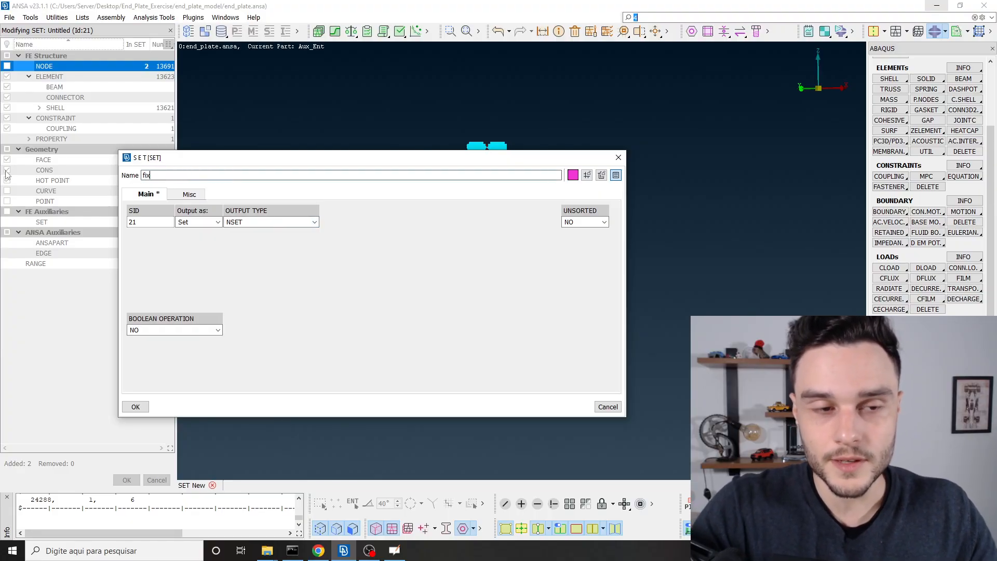
pyautogui.write('ed_nodes')
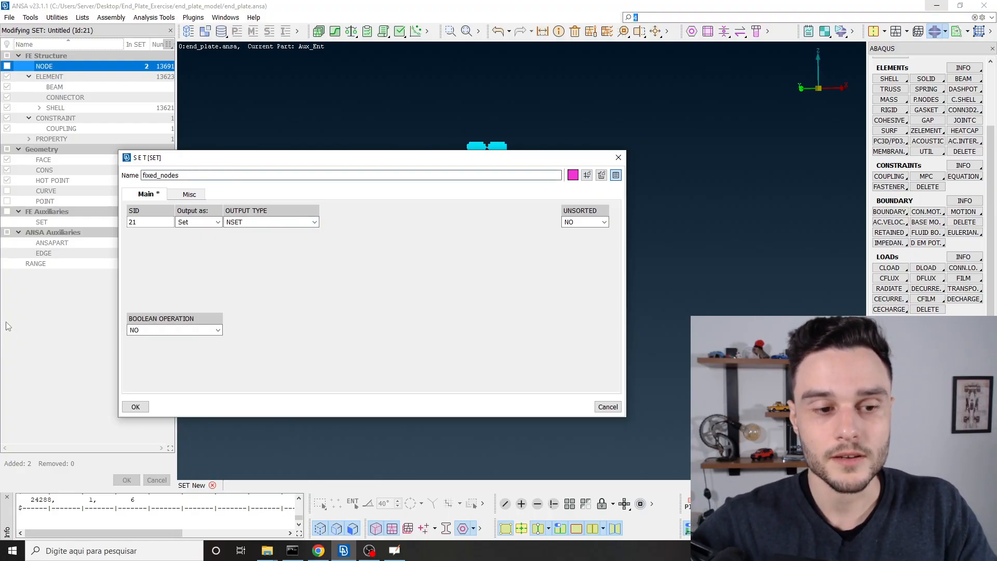
pyautogui.click(136, 407)
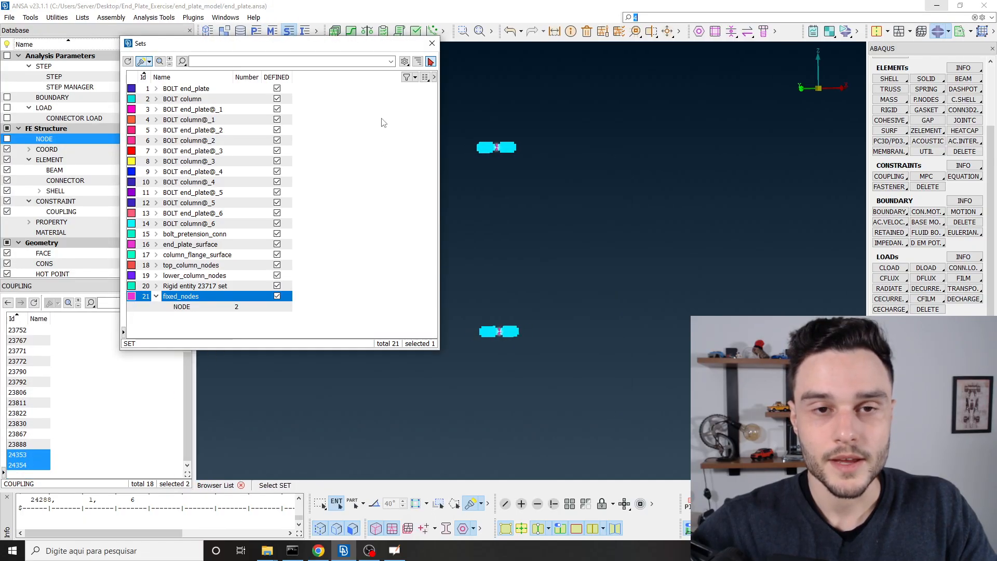
pyautogui.click(436, 45)
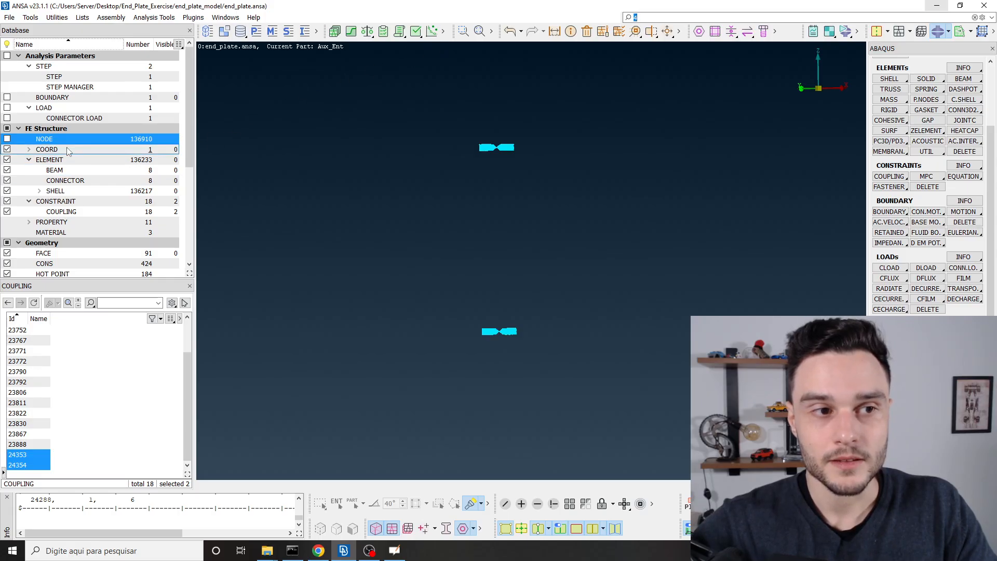
# Edit the existing fixed boundary so it applies by set, choosing fixed_nodes as its node set, and save it
pyautogui.click(62, 99)
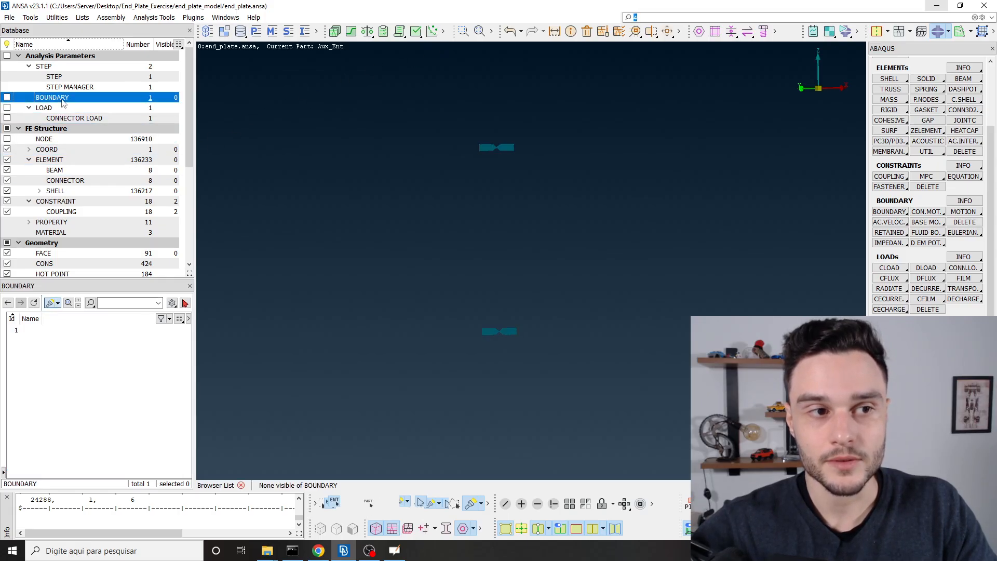
pyautogui.doubleClick(23, 330)
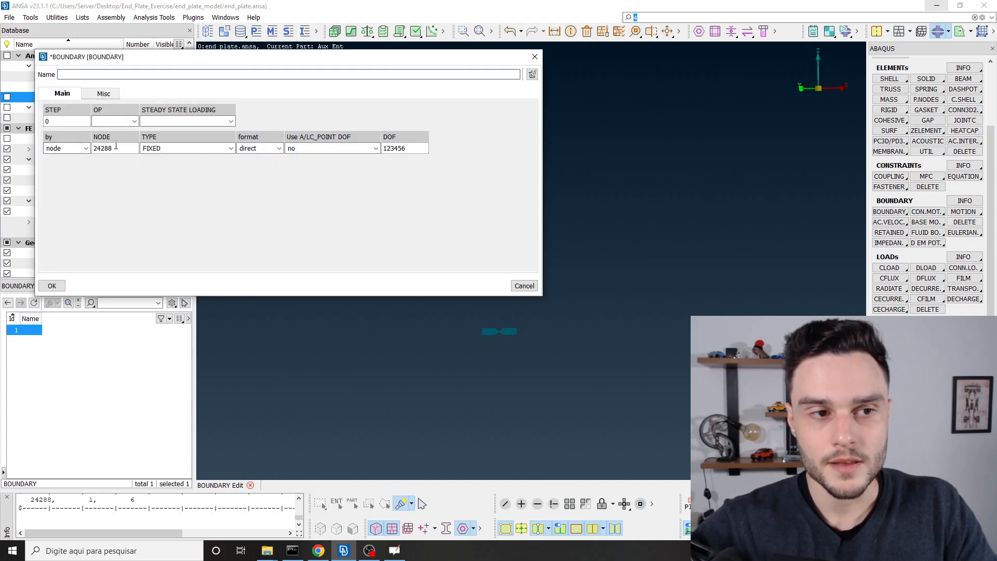
pyautogui.click(103, 148)
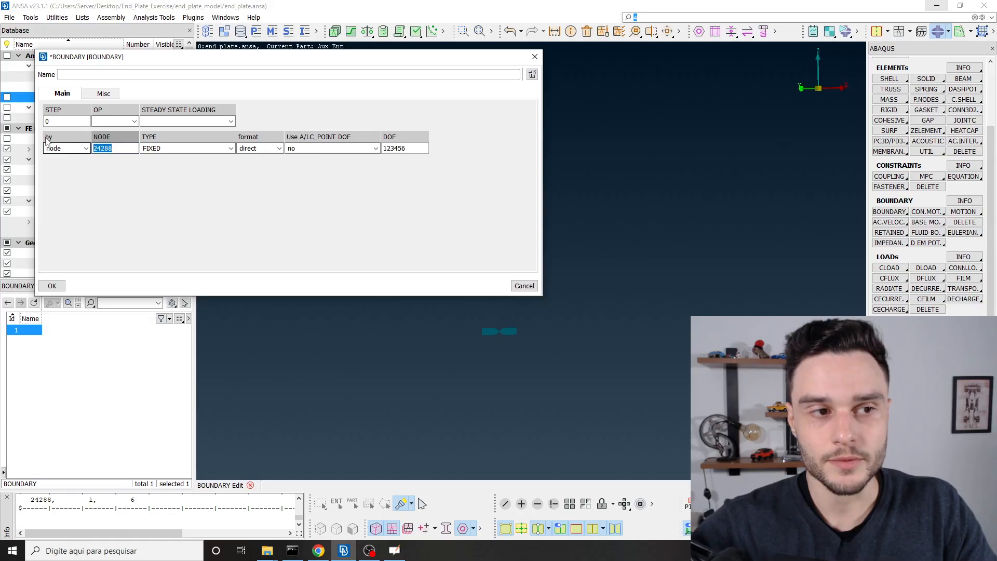
pyautogui.click(86, 149)
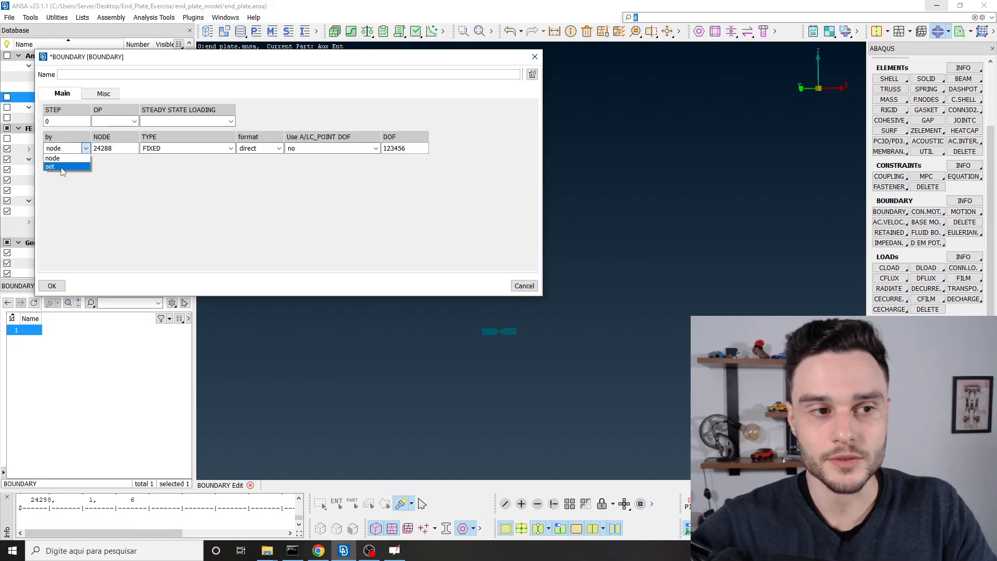
pyautogui.click(61, 167)
pyautogui.click(104, 149)
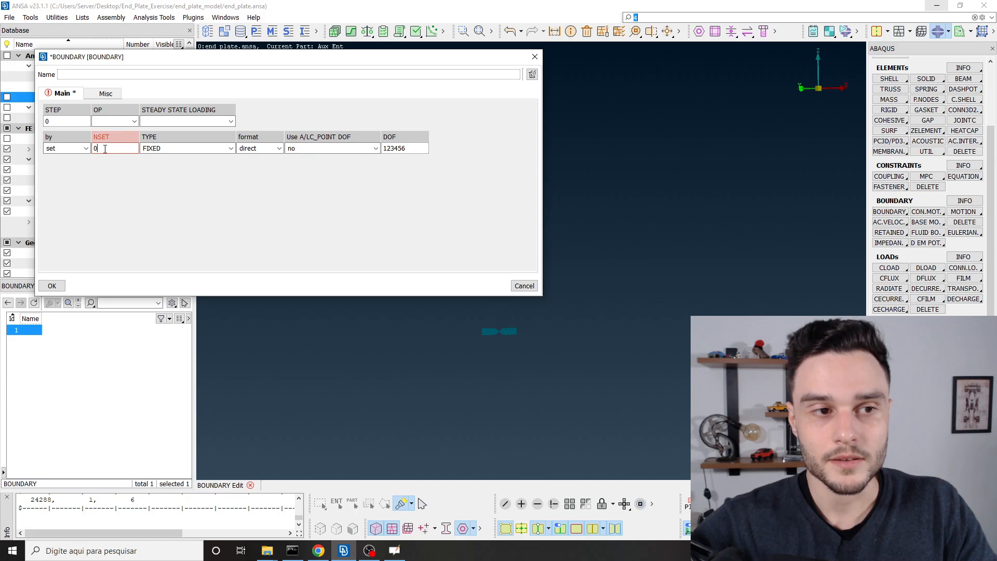
pyautogui.doubleClick(124, 146)
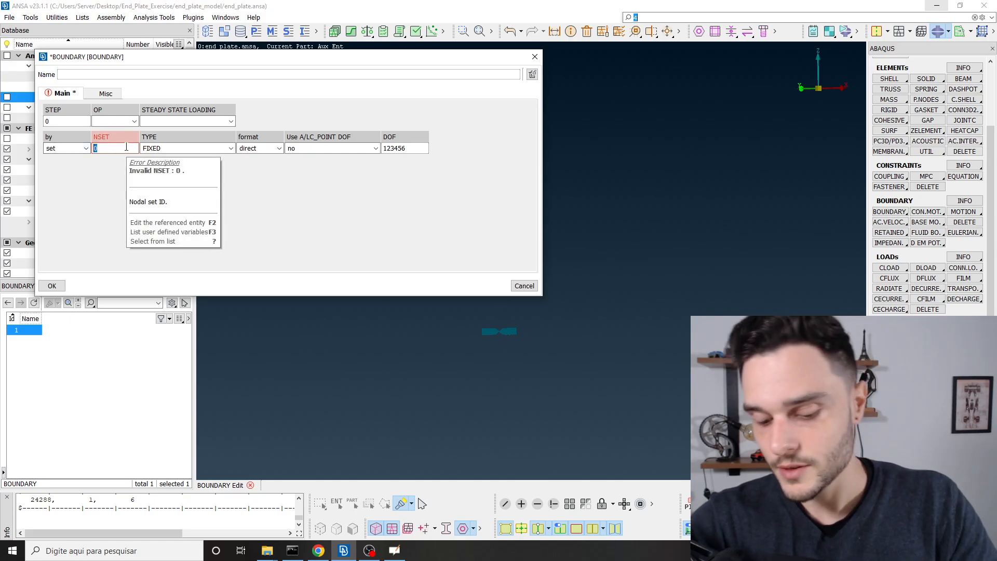
pyautogui.doubleClick(126, 150)
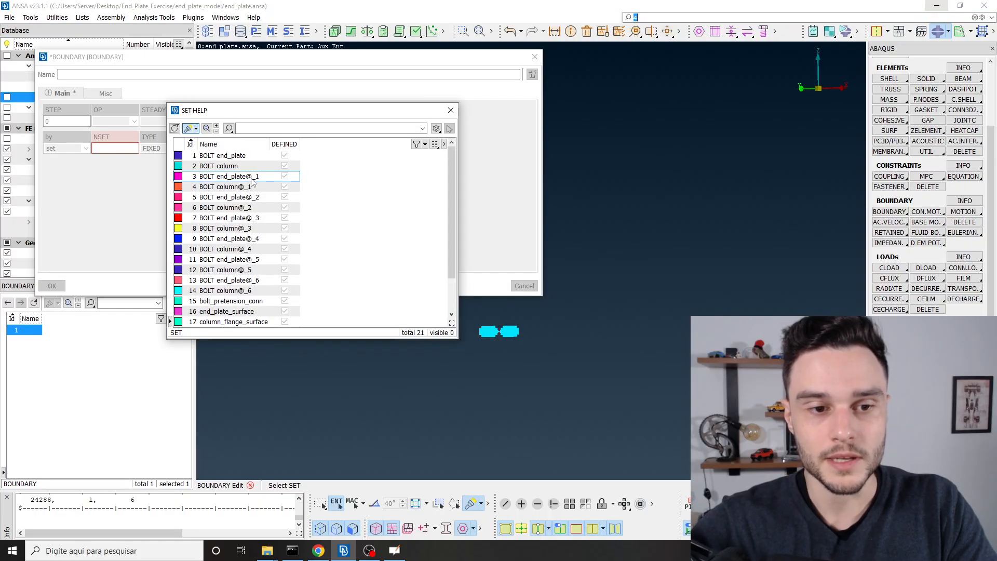
pyautogui.scroll(-2, 223, 291)
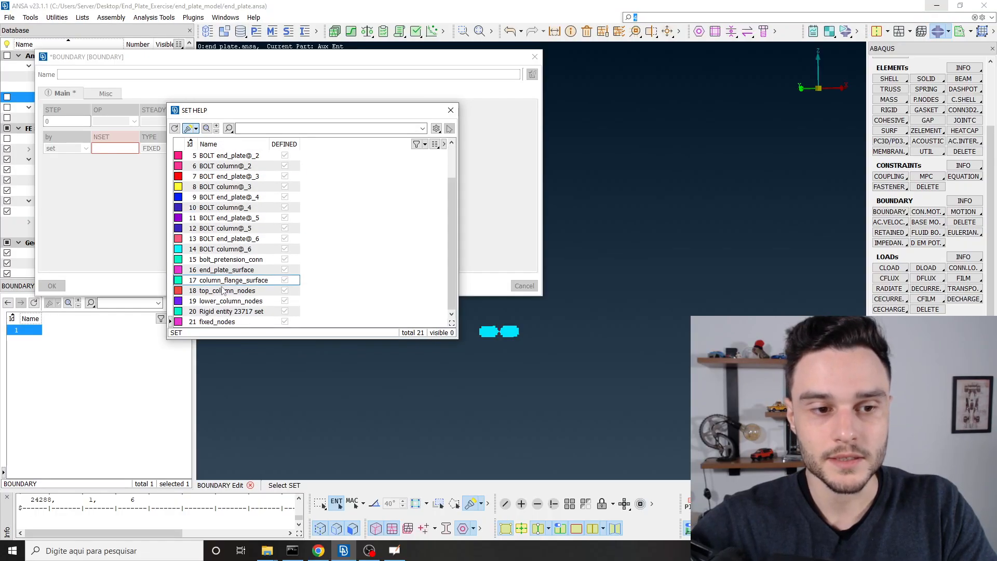
pyautogui.doubleClick(216, 322)
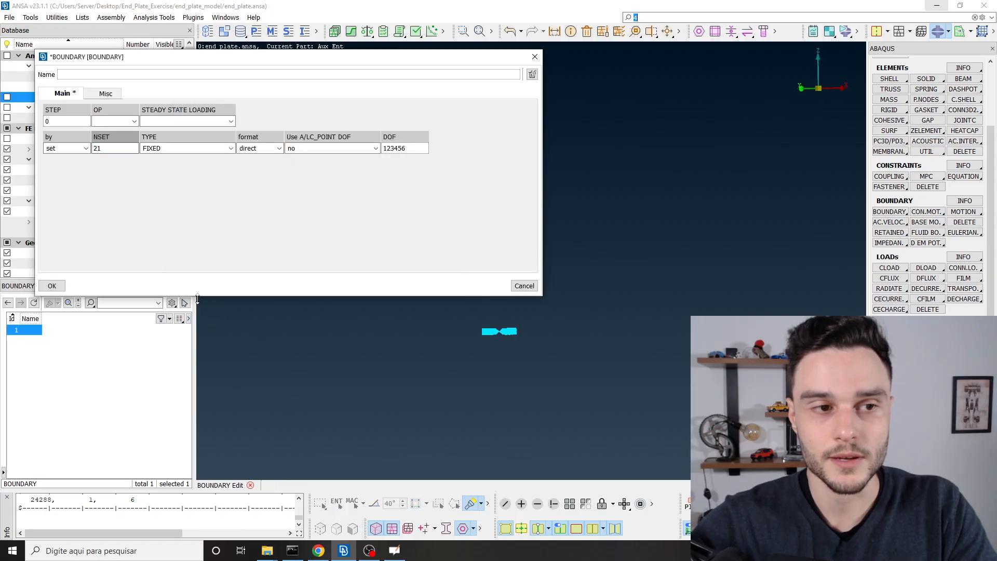
pyautogui.click(52, 286)
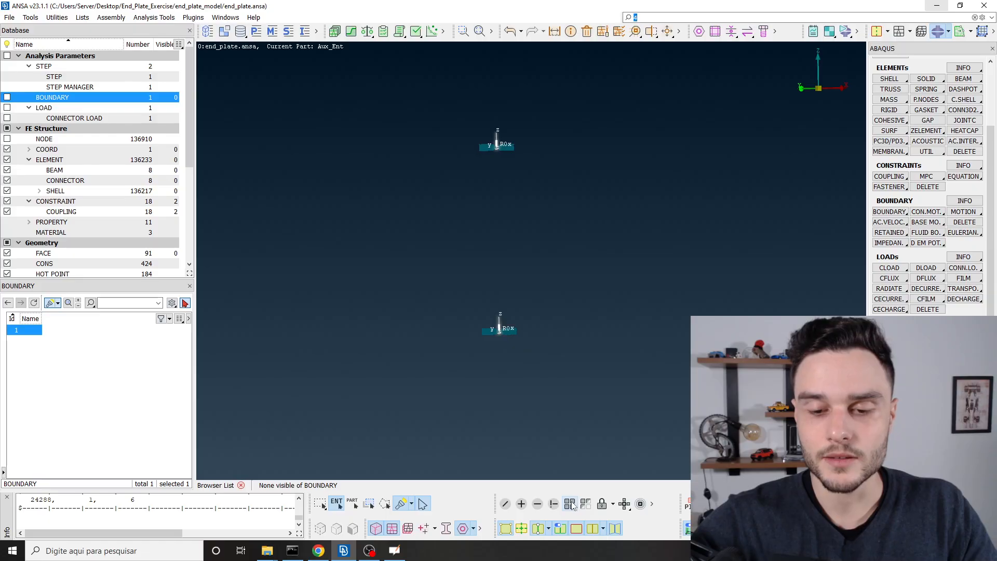
# Show the whole model again and inspect the stiffened free end of the beam
pyautogui.click(570, 503)
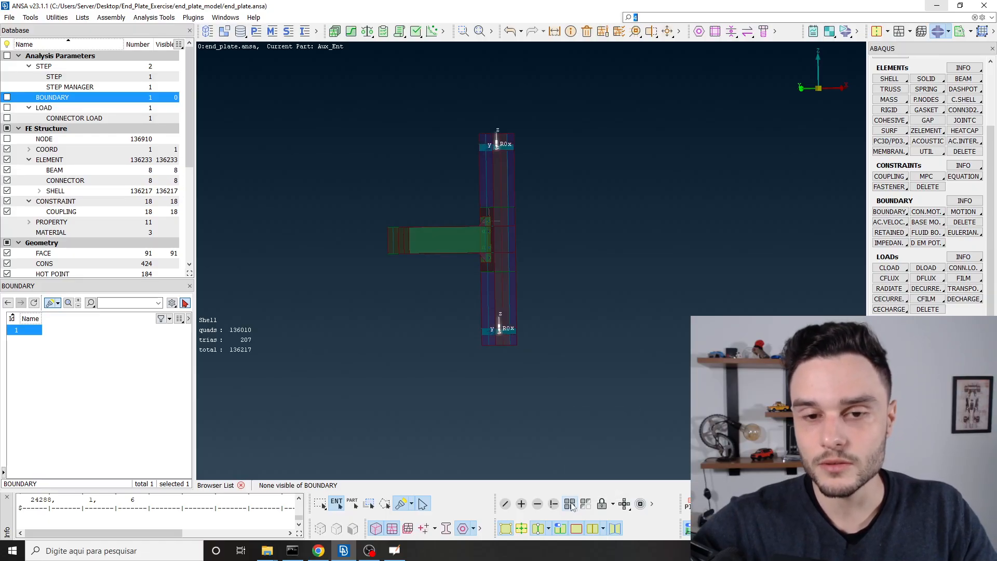
pyautogui.middleClick(495, 190)
pyautogui.scroll(4, 471, 200)
pyautogui.keyDown('ctrl'); pyautogui.moveTo(465, 209); pyautogui.dragTo(460, 250, button='middle'); pyautogui.keyUp('ctrl')
pyautogui.keyDown('ctrl'); pyautogui.moveTo(461, 249); pyautogui.dragTo(458, 265); pyautogui.keyUp('ctrl')
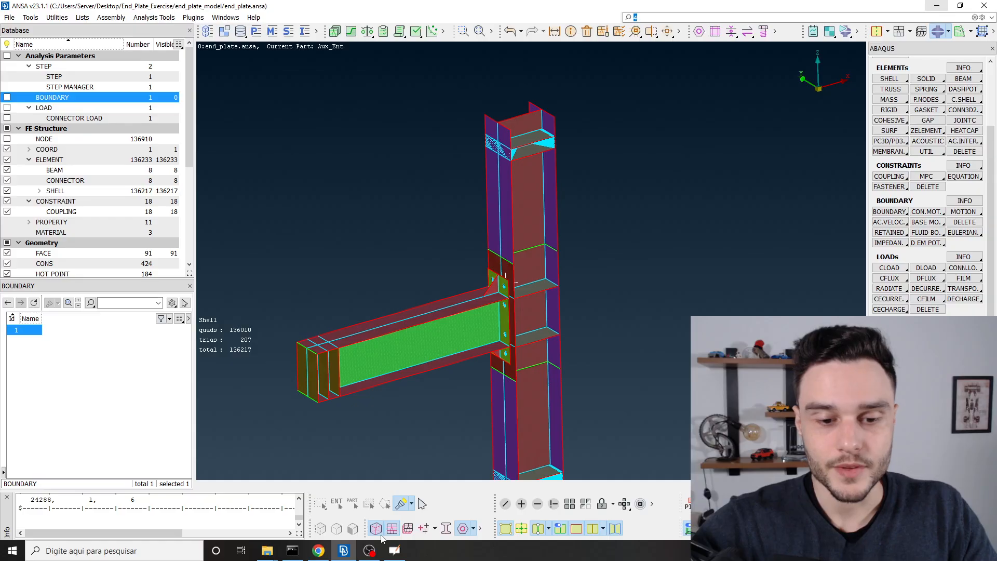
pyautogui.click(370, 550)
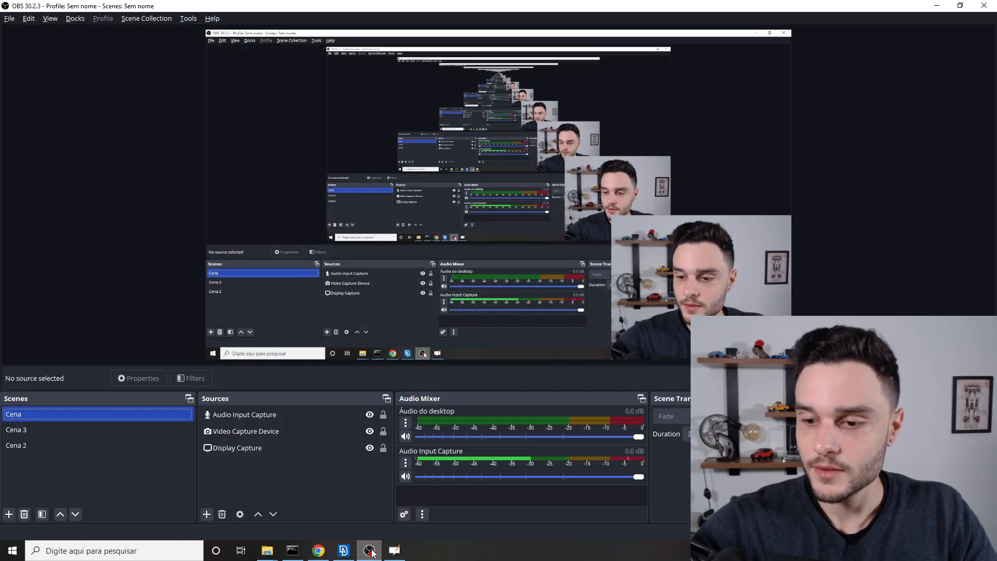
pyautogui.click(371, 553)
pyautogui.scroll(-4, 489, 193)
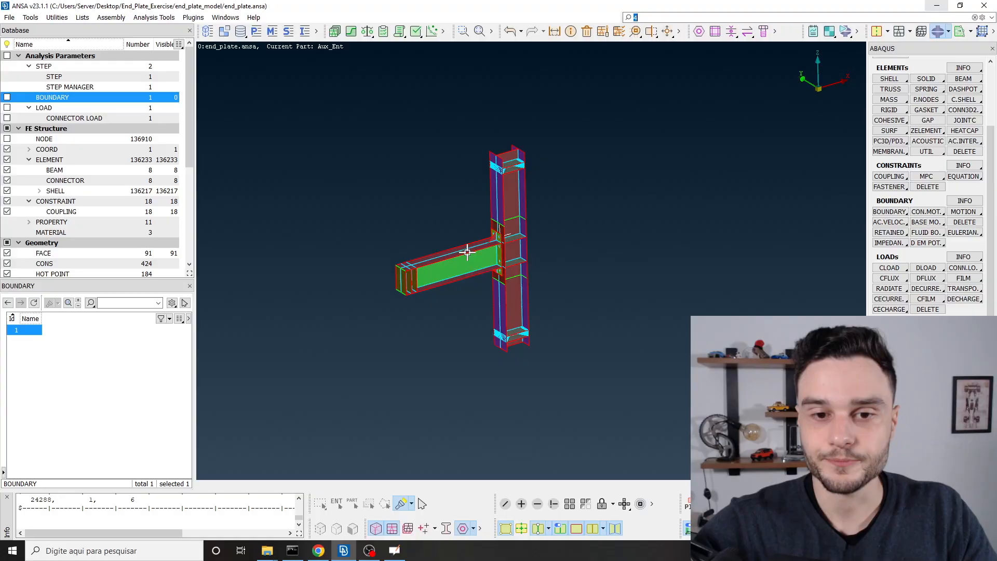
pyautogui.keyDown('ctrl'); pyautogui.moveTo(468, 252); pyautogui.dragTo(479, 272, button='middle'); pyautogui.keyUp('ctrl')
pyautogui.keyDown('ctrl'); pyautogui.moveTo(479, 272); pyautogui.dragTo(478, 276); pyautogui.keyUp('ctrl')
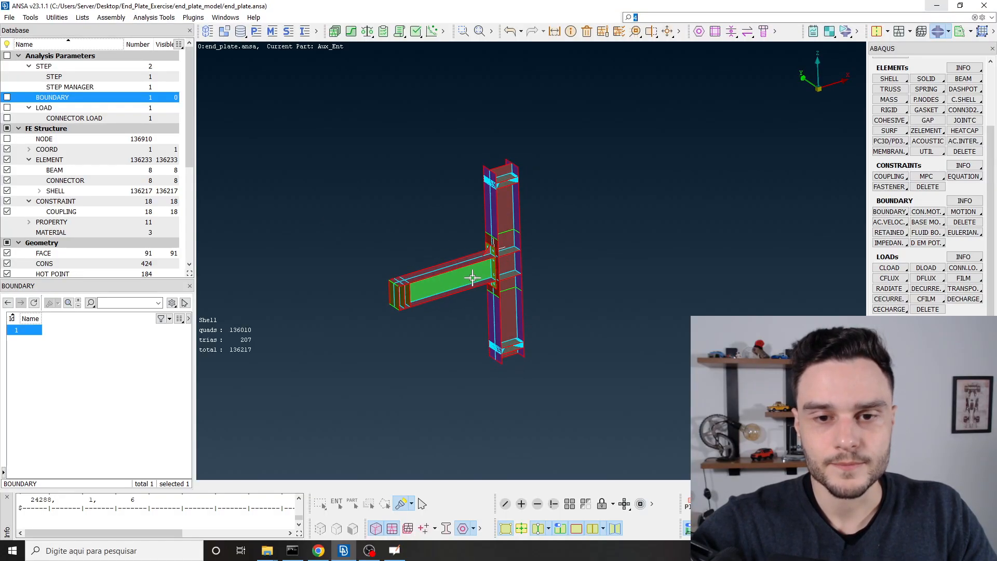
pyautogui.scroll(6, 403, 282)
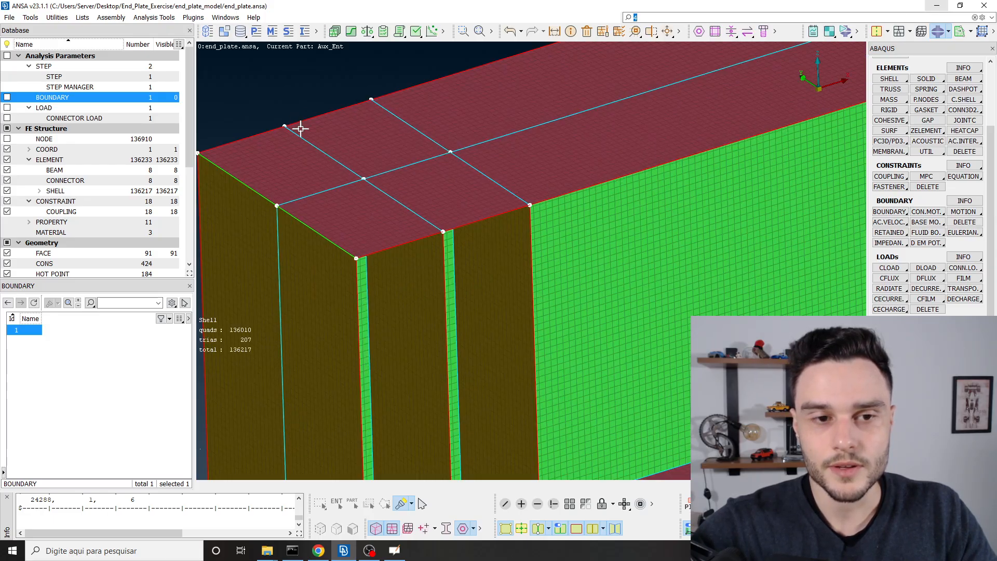
pyautogui.scroll(-6, 296, 182)
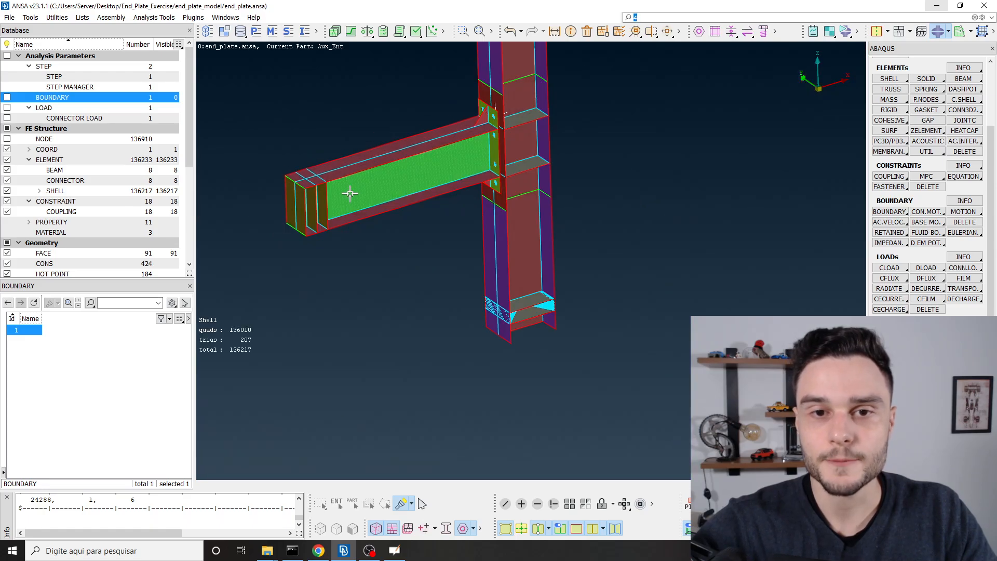
# Switch to Chrome and examine the test photograph in shi2007.pdf for how the actuator is attached to the beam end
pyautogui.click(319, 551)
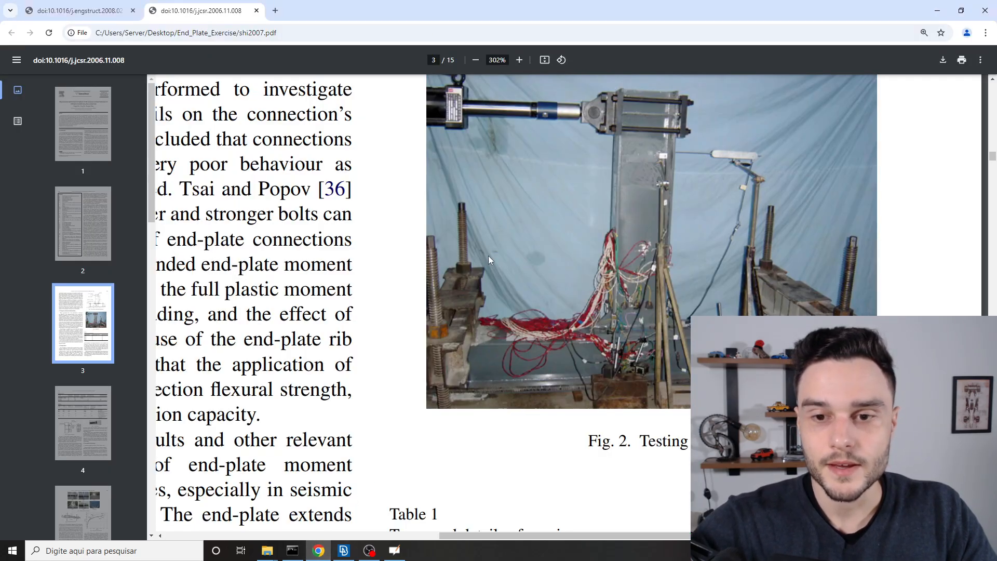
pyautogui.keyDown('ctrl'); pyautogui.scroll(-2, 770, 202); pyautogui.keyUp('ctrl')
pyautogui.keyDown('ctrl'); pyautogui.scroll(3, 770, 202); pyautogui.keyUp('ctrl')
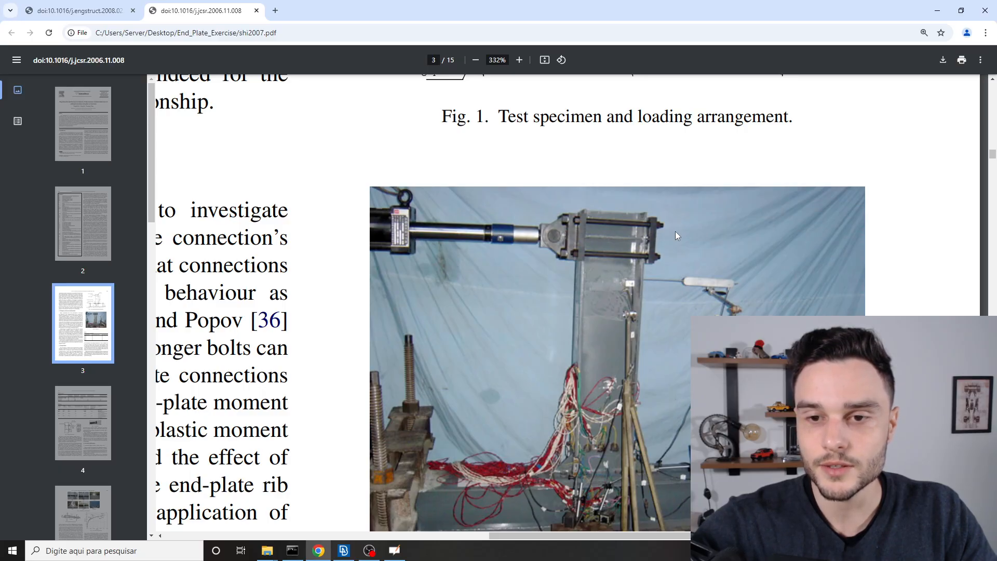
pyautogui.keyDown('ctrl'); pyautogui.scroll(-3, 533, 233); pyautogui.keyUp('ctrl')
pyautogui.keyDown('ctrl'); pyautogui.scroll(4, 749, 239); pyautogui.keyUp('ctrl')
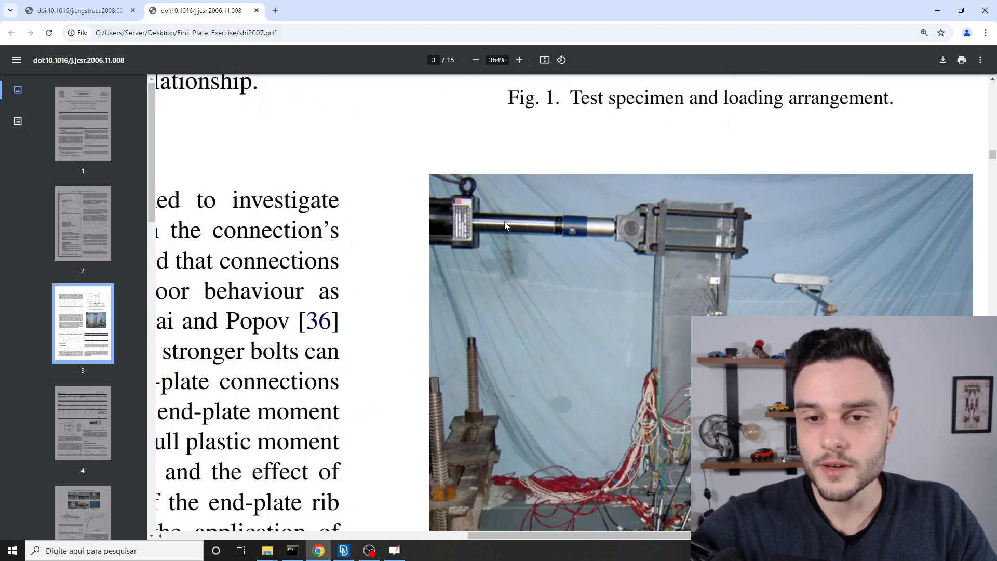
pyautogui.keyDown('ctrl'); pyautogui.scroll(-3, 578, 238); pyautogui.keyUp('ctrl')
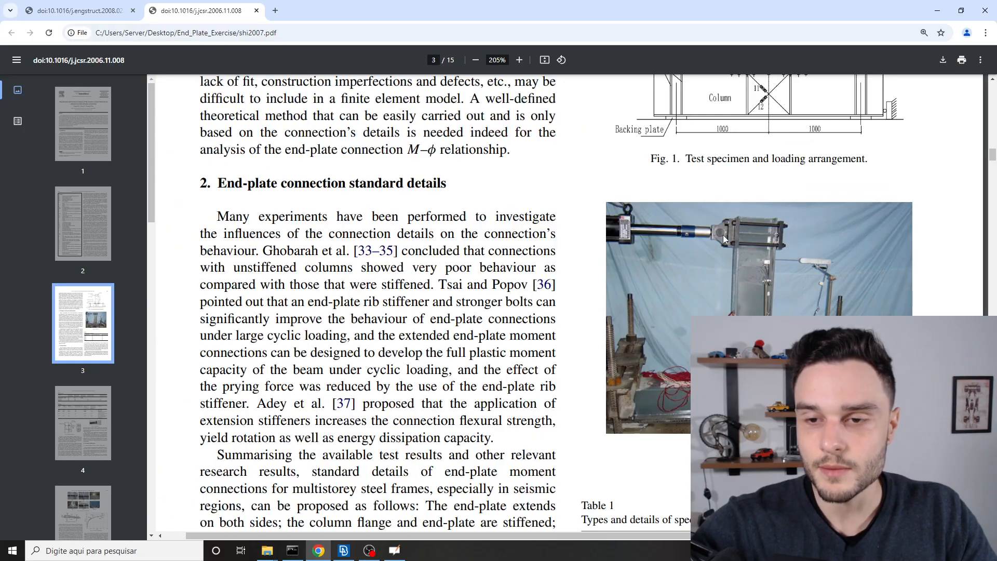
pyautogui.keyDown('ctrl'); pyautogui.scroll(2, 721, 234); pyautogui.keyUp('ctrl')
pyautogui.keyDown('ctrl'); pyautogui.scroll(-3, 522, 244); pyautogui.keyUp('ctrl')
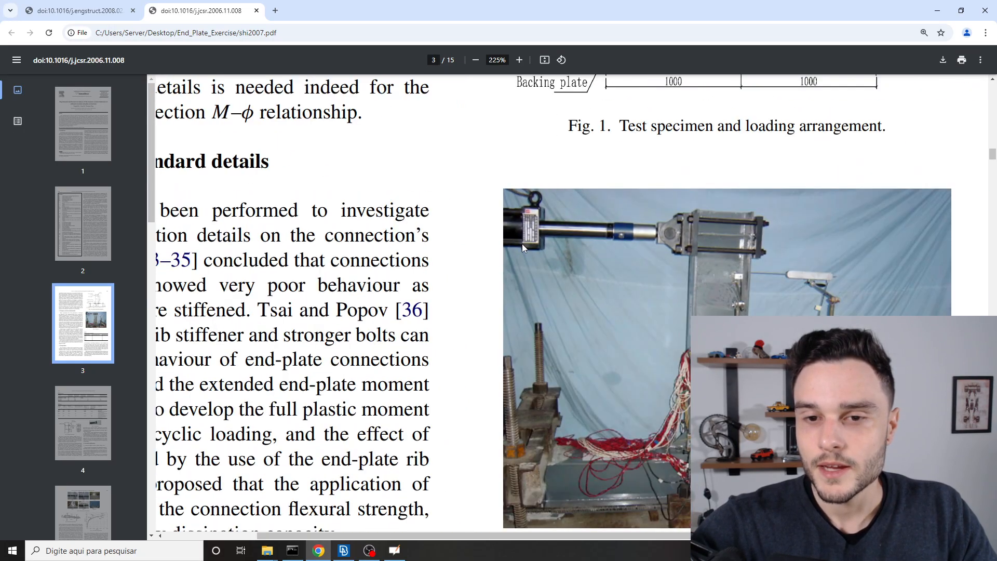
pyautogui.scroll(2, 518, 250)
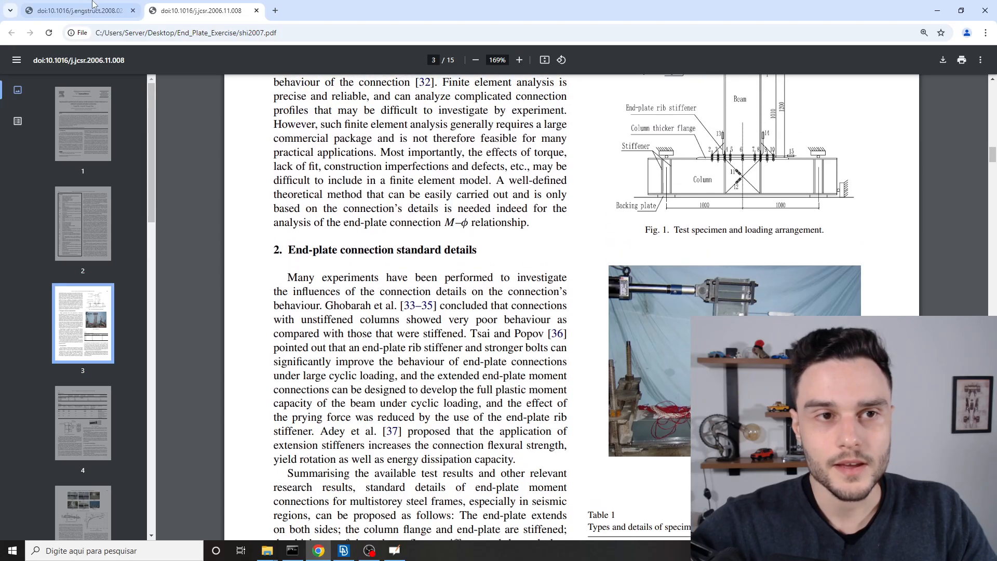
# Open shi2008.pdf and examine where the displacement load acts on the beam in the Fig. 2 connection drawing
pyautogui.click(76, 6)
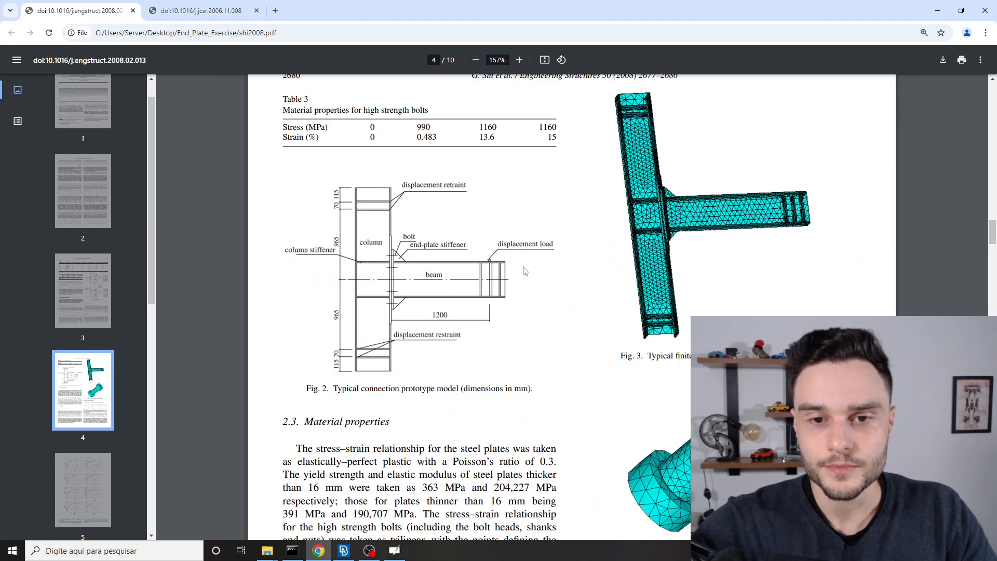
pyautogui.keyDown('ctrl'); pyautogui.scroll(3, 554, 278); pyautogui.keyUp('ctrl')
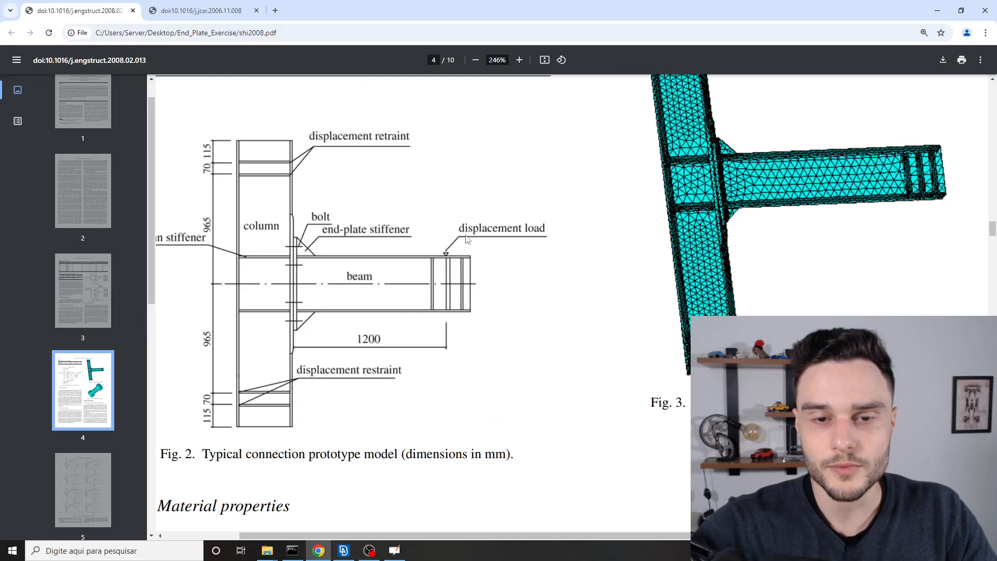
pyautogui.keyDown('ctrl'); pyautogui.scroll(-2, 428, 256); pyautogui.keyUp('ctrl')
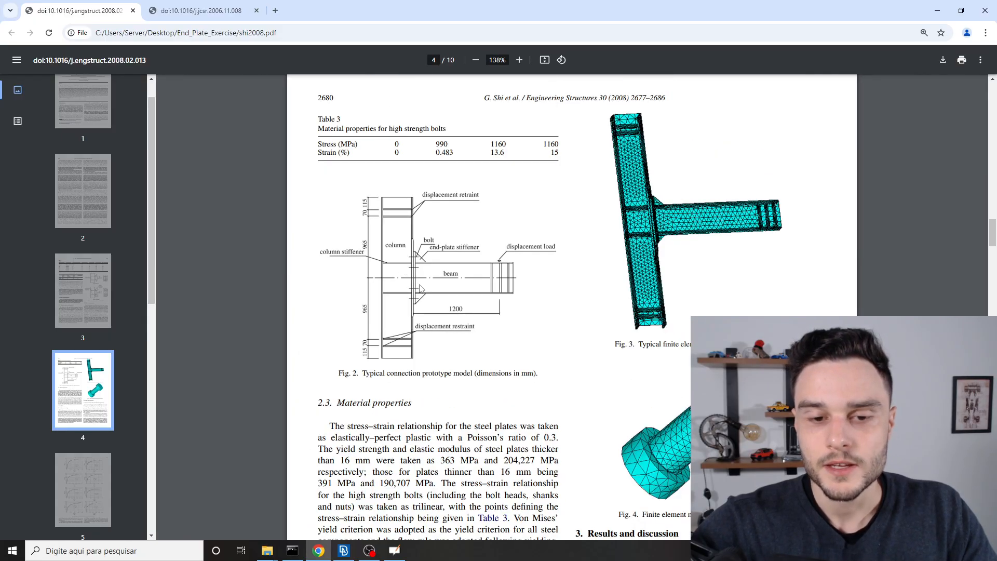
# Switch back to ANSA and inspect the beam's stiffened end where the displacement load is to act
pyautogui.click(343, 550)
pyautogui.scroll(-3, 439, 283)
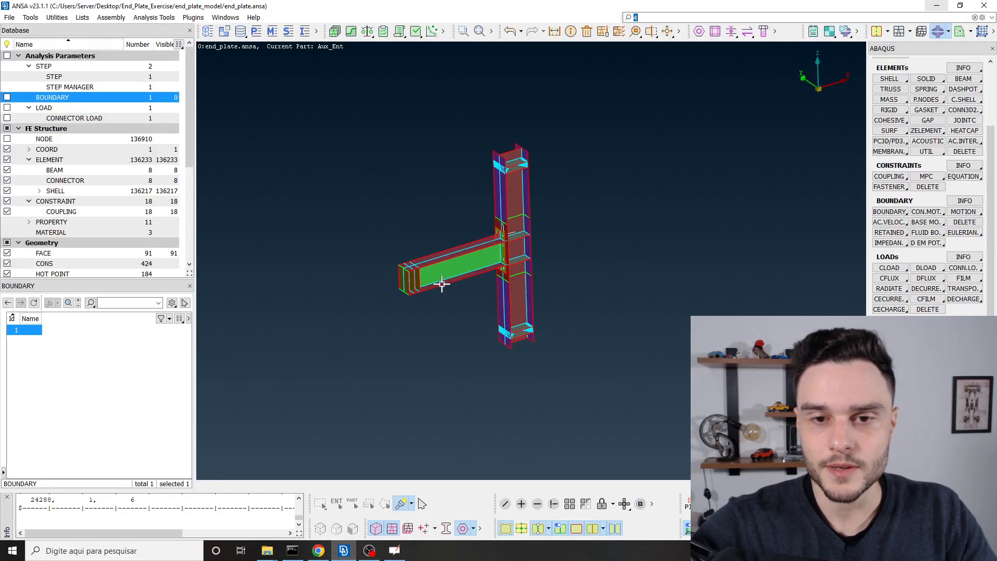
pyautogui.scroll(3, 395, 297)
pyautogui.keyDown('ctrl'); pyautogui.moveTo(395, 297); pyautogui.dragTo(394, 302); pyautogui.keyUp('ctrl')
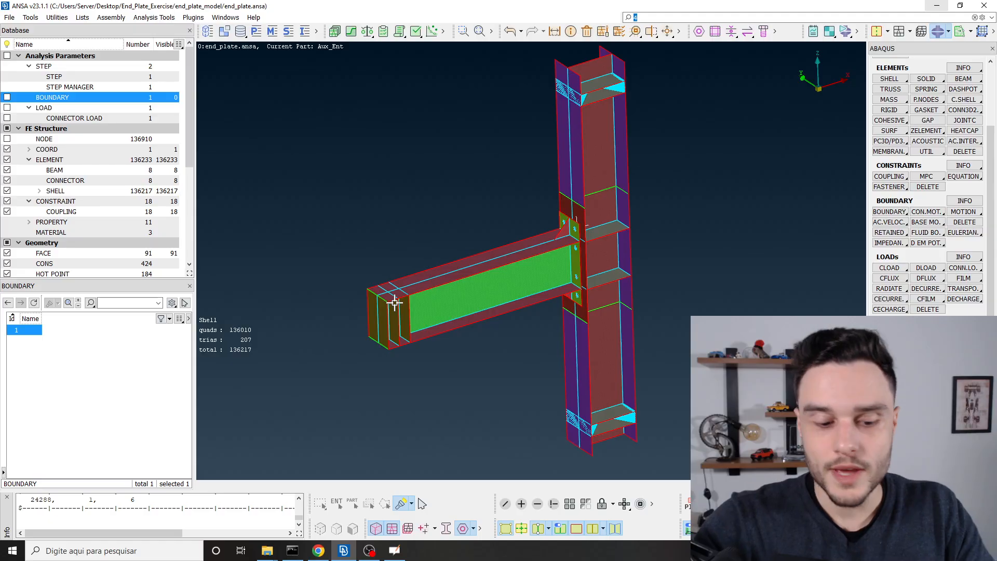
pyautogui.hotkey('alt', 'Tab')
pyautogui.hotkey('alt', 'Tab')
pyautogui.hotkey('alt', 'Tab')
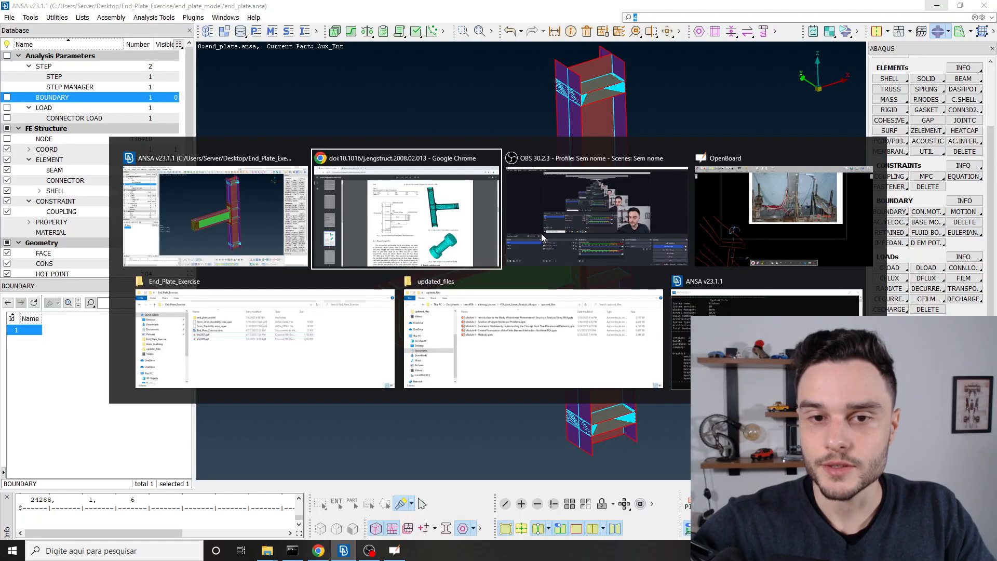
pyautogui.hotkey('alt', 'Tab')
pyautogui.hotkey('alt', 'Tab')
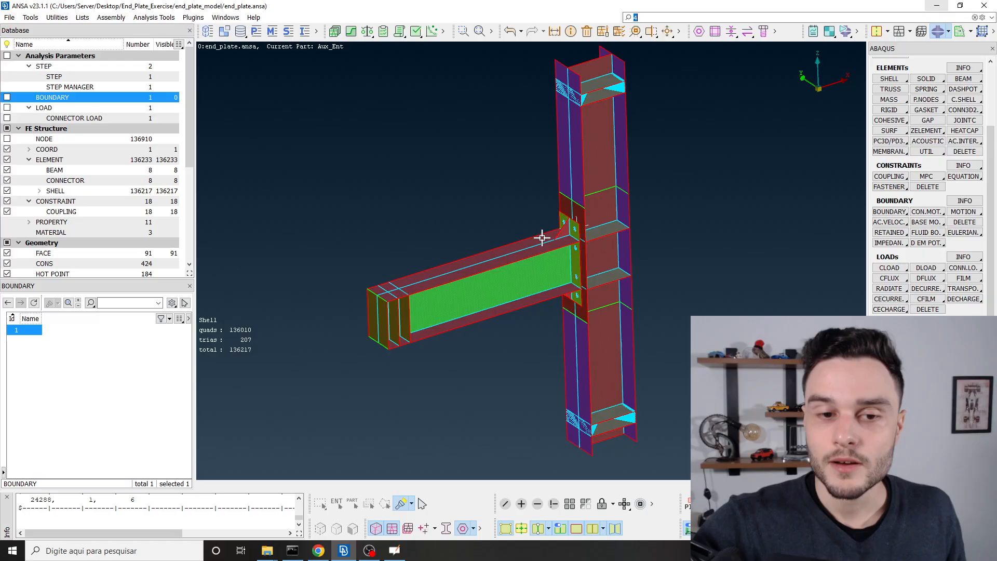
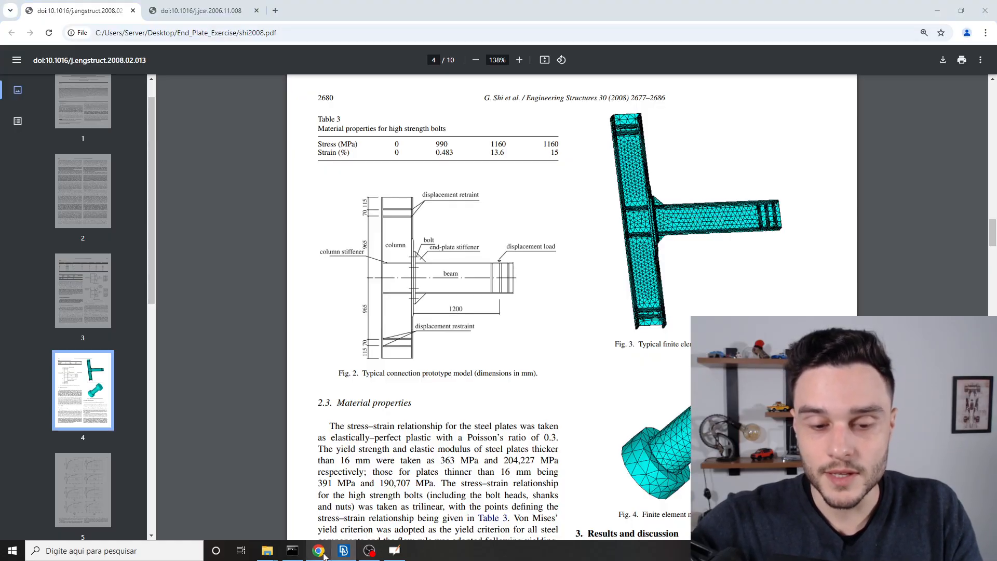
# Check the displacement load position in Fig. 2 of shi2008.pdf in Chrome, and return to ANSA to inspect the beam
pyautogui.click(318, 550)
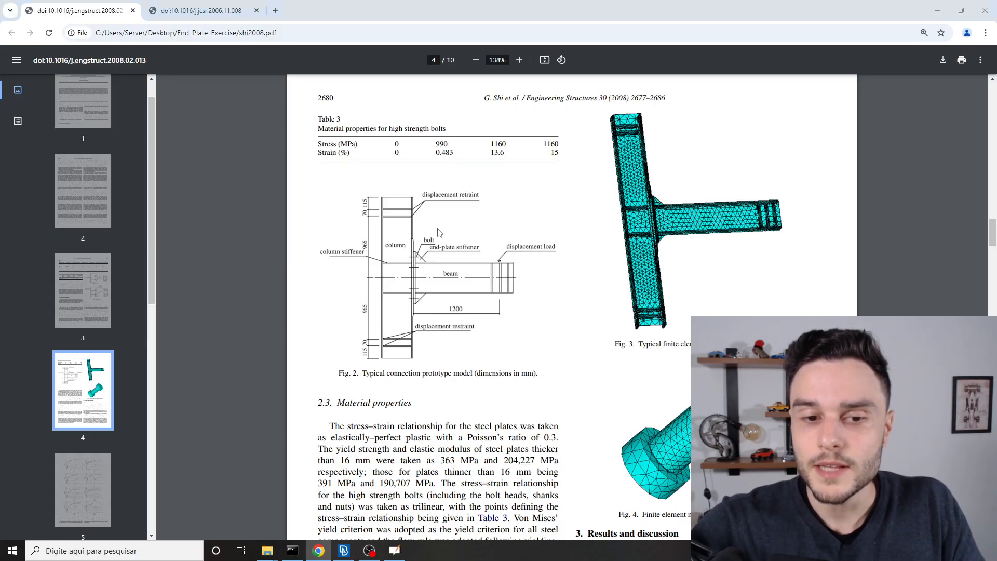
pyautogui.hotkey('alt', 'Tab')
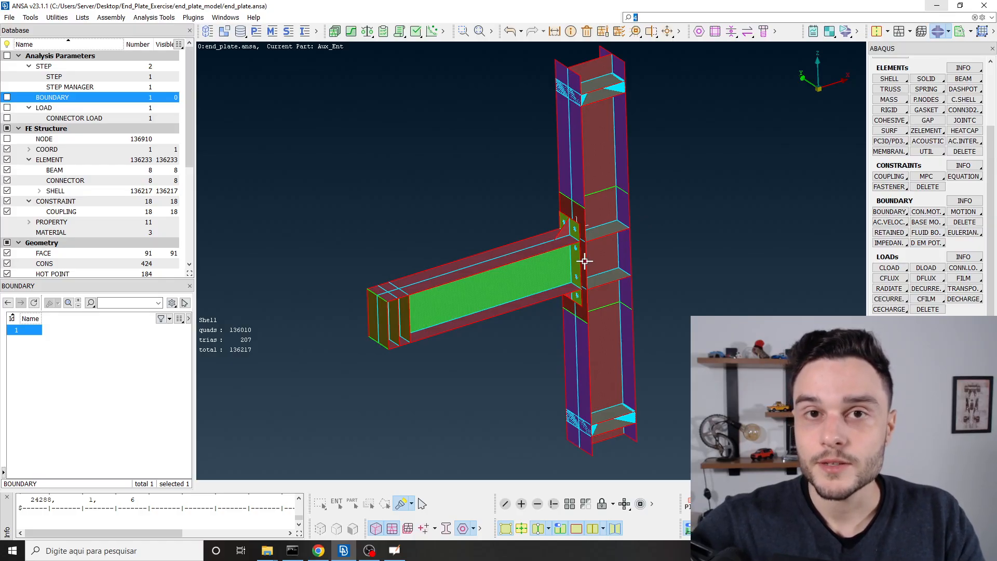
pyautogui.scroll(6, 451, 286)
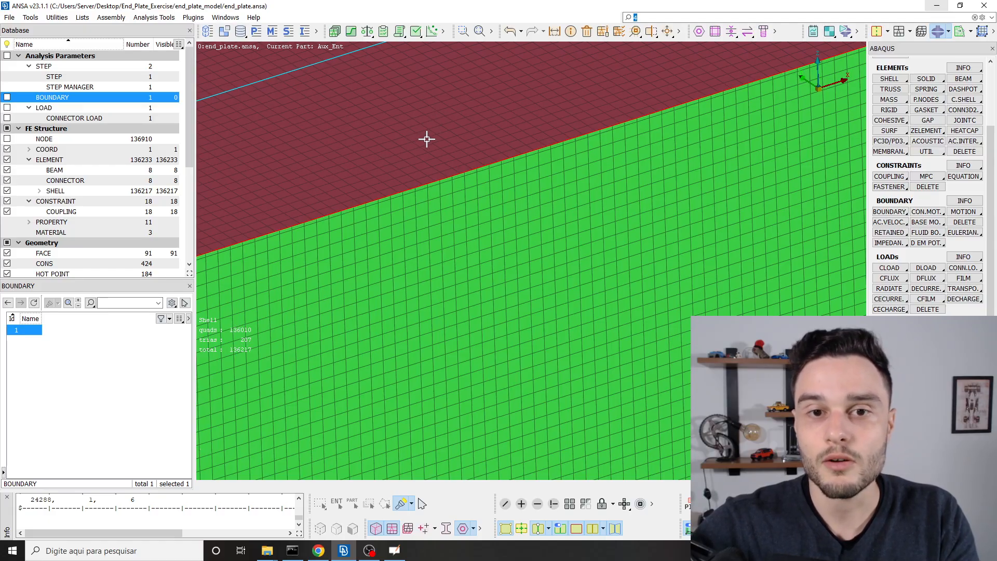
pyautogui.scroll(-5, 481, 265)
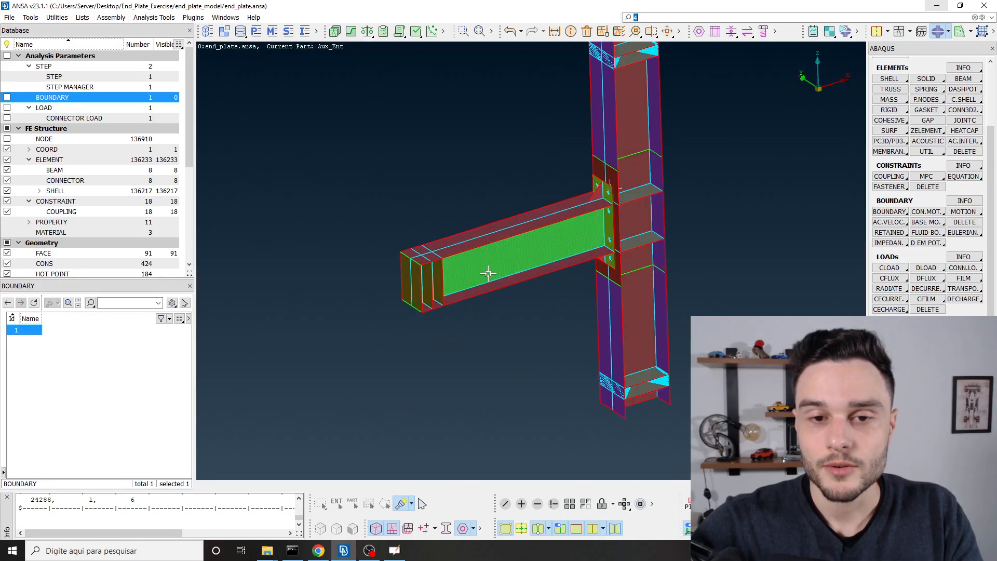
pyautogui.scroll(6, 474, 256)
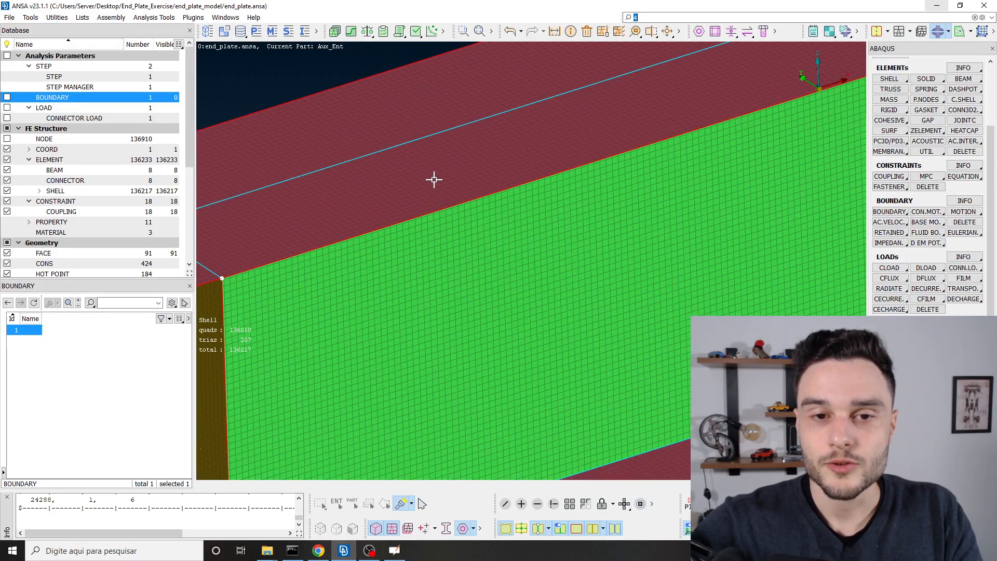
pyautogui.scroll(-5, 452, 181)
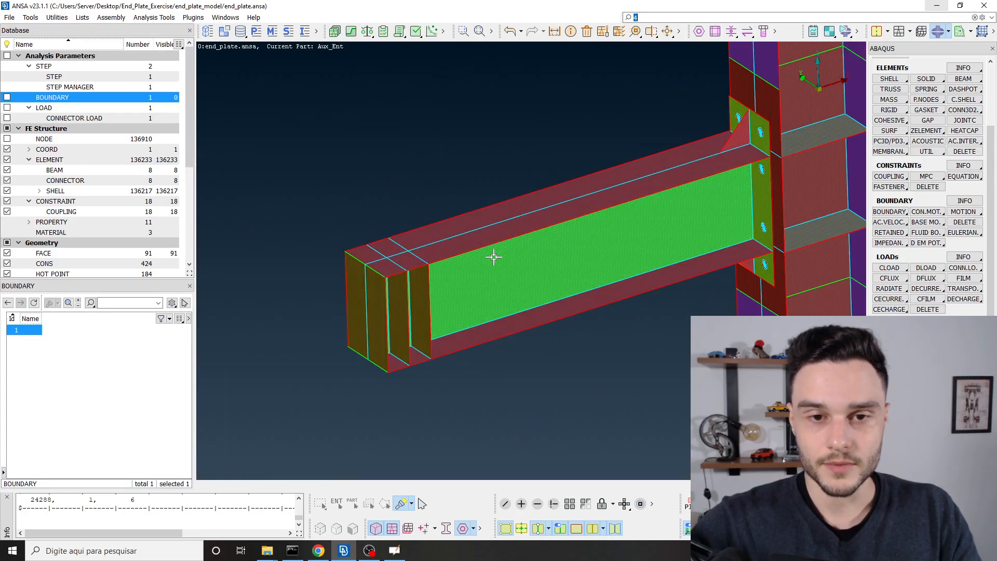
# Switch to OpenBoard and draw a closed blue body outline in the empty area beside the red beam sketch
pyautogui.click(395, 550)
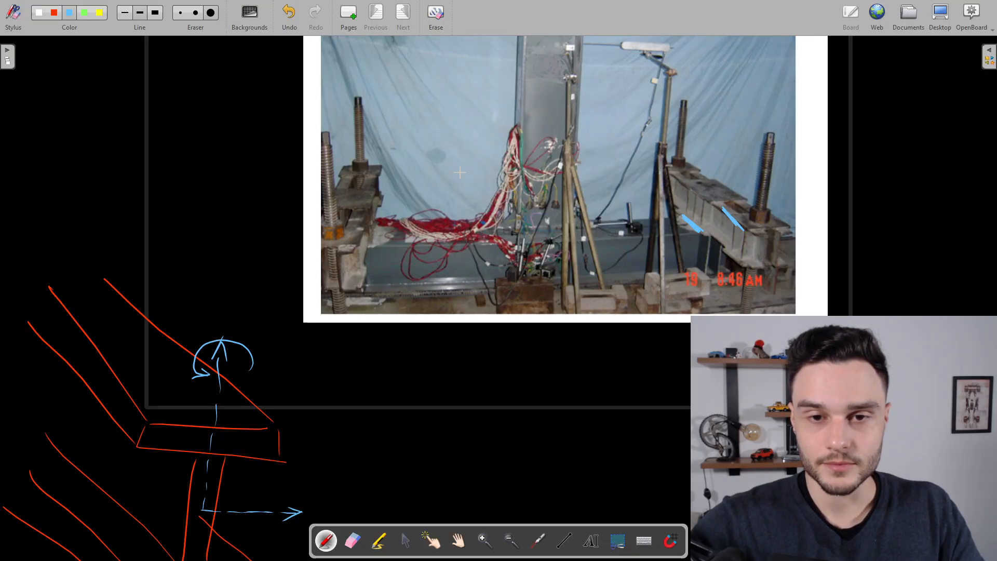
pyautogui.scroll(-3, 291, 213)
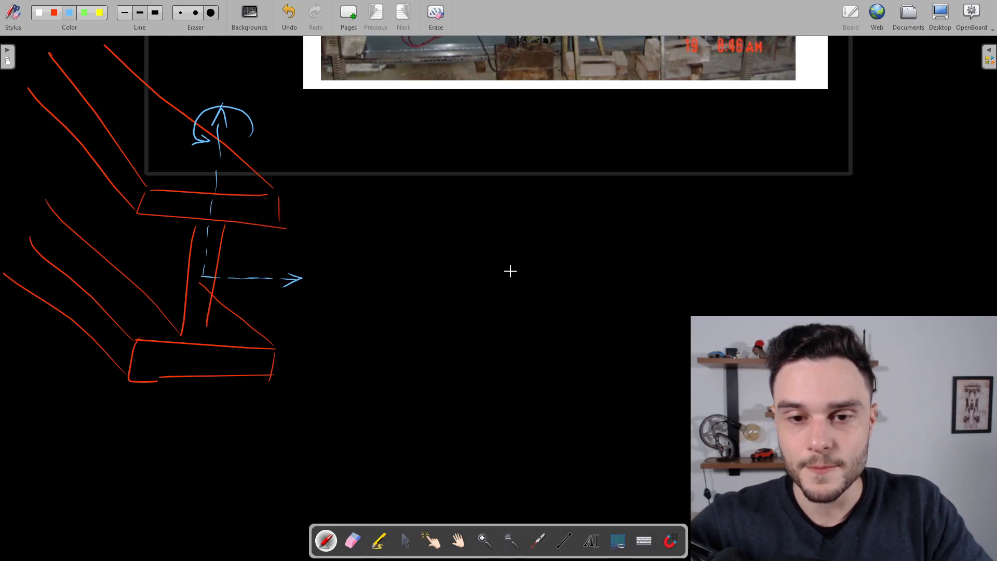
pyautogui.moveTo(475, 286)
pyautogui.mouseDown()
pyautogui.moveTo(476, 454)
pyautogui.moveTo(530, 281)
pyautogui.moveTo(456, 285)
pyautogui.mouseUp()
pyautogui.scroll(-1, 372, 343)
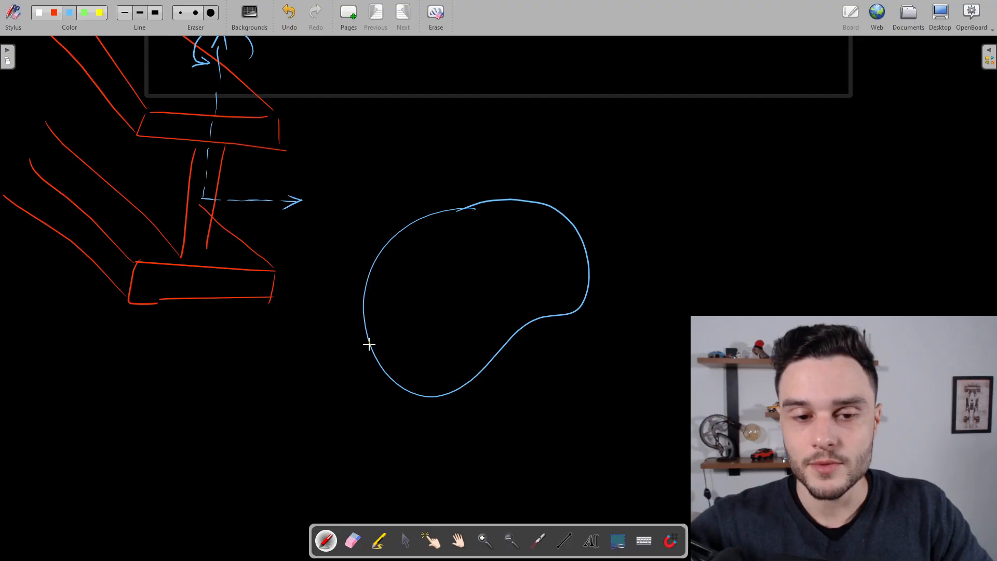
# Draw a hatched support along the body's lower-left boundary and label it EBC
pyautogui.moveTo(369, 344); pyautogui.dragTo(411, 392)
pyautogui.moveTo(370, 350); pyautogui.dragTo(363, 357)
pyautogui.moveTo(373, 358); pyautogui.dragTo(371, 377)
pyautogui.moveTo(383, 373); pyautogui.dragTo(387, 391)
pyautogui.moveTo(396, 384); pyautogui.dragTo(398, 401)
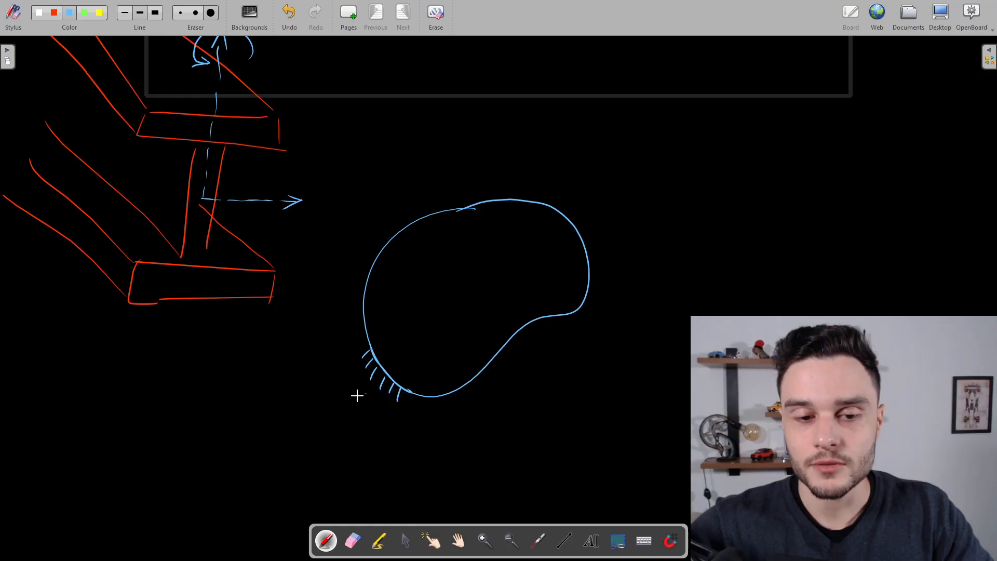
pyautogui.moveTo(365, 395); pyautogui.dragTo(367, 412)
pyautogui.moveTo(368, 396)
pyautogui.mouseDown()
pyautogui.moveTo(368, 413)
pyautogui.moveTo(394, 417)
pyautogui.mouseUp()
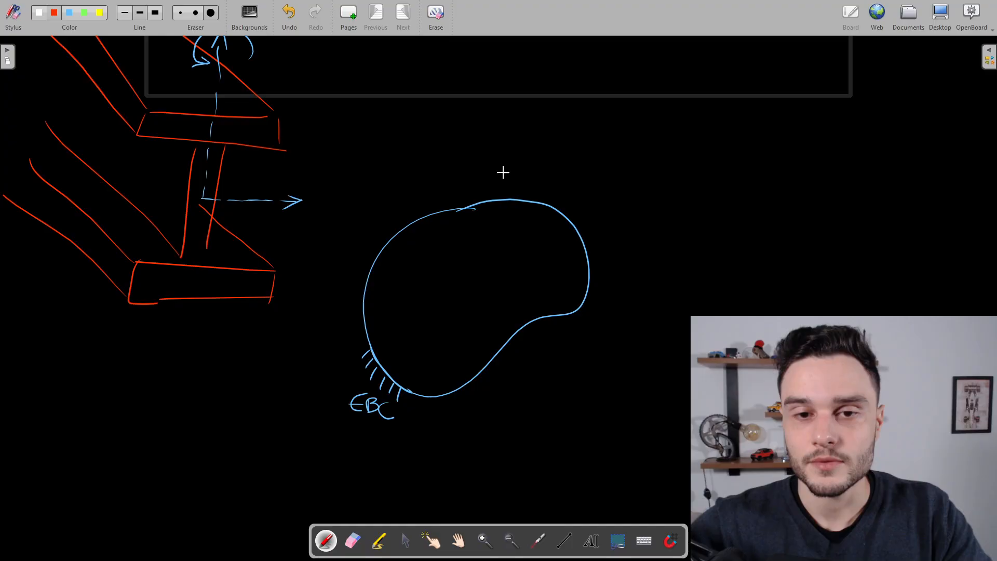
# Draw a red traction arrow pointing up and outward from the body's upper boundary and label it t
pyautogui.scroll(-3, 503, 170)
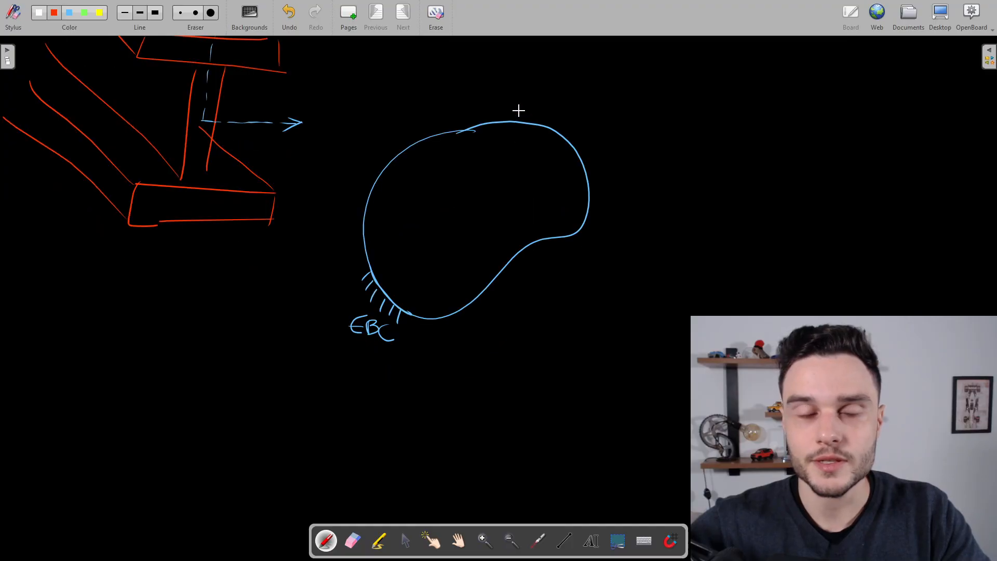
pyautogui.moveTo(514, 122); pyautogui.dragTo(537, 85)
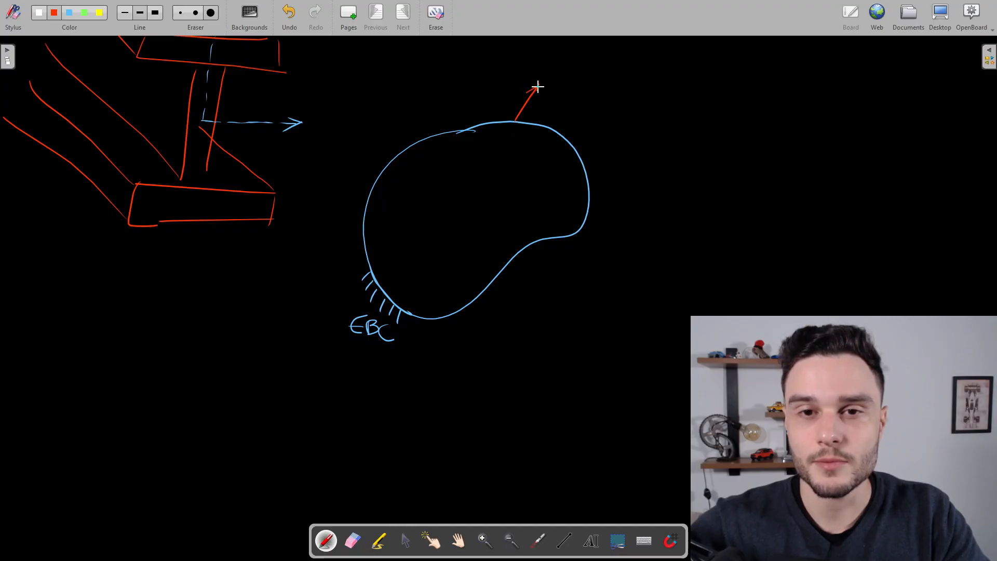
pyautogui.moveTo(546, 76); pyautogui.dragTo(551, 89)
pyautogui.moveTo(541, 83); pyautogui.dragTo(551, 81)
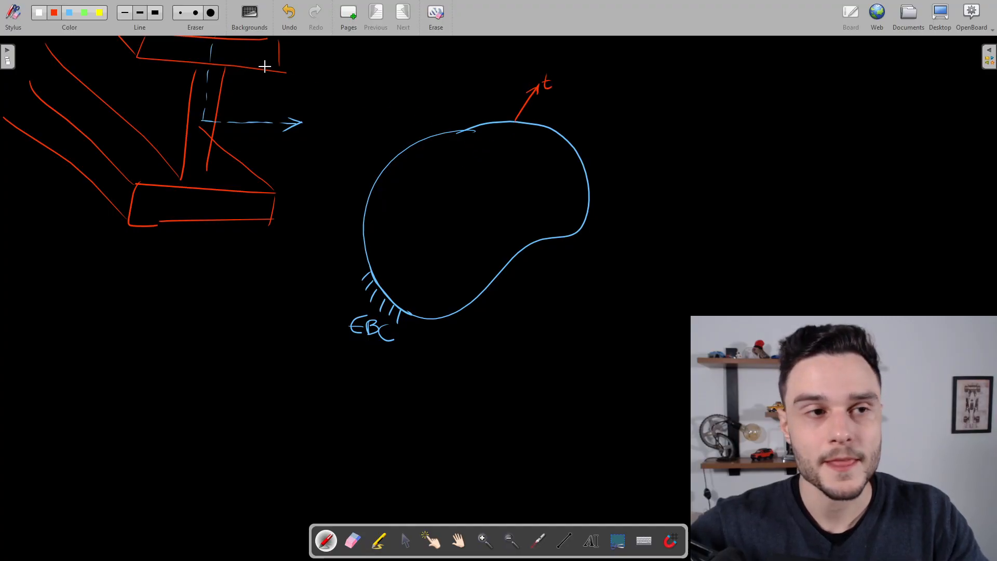
# Draw a yellow normal vector at the origin of the traction arrow and label it n
pyautogui.click(99, 13)
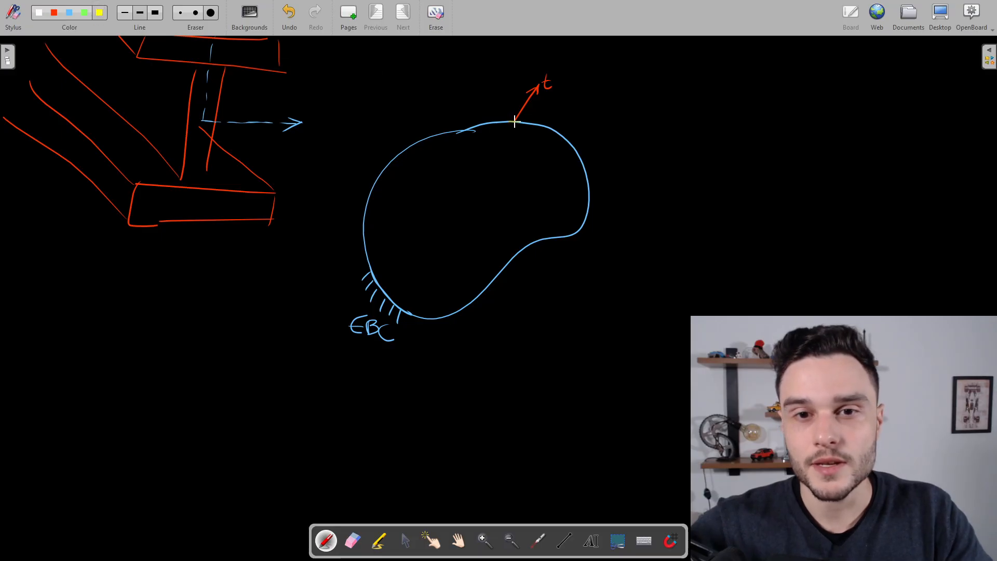
pyautogui.moveTo(513, 109)
pyautogui.mouseDown()
pyautogui.moveTo(514, 96)
pyautogui.moveTo(518, 103)
pyautogui.mouseUp()
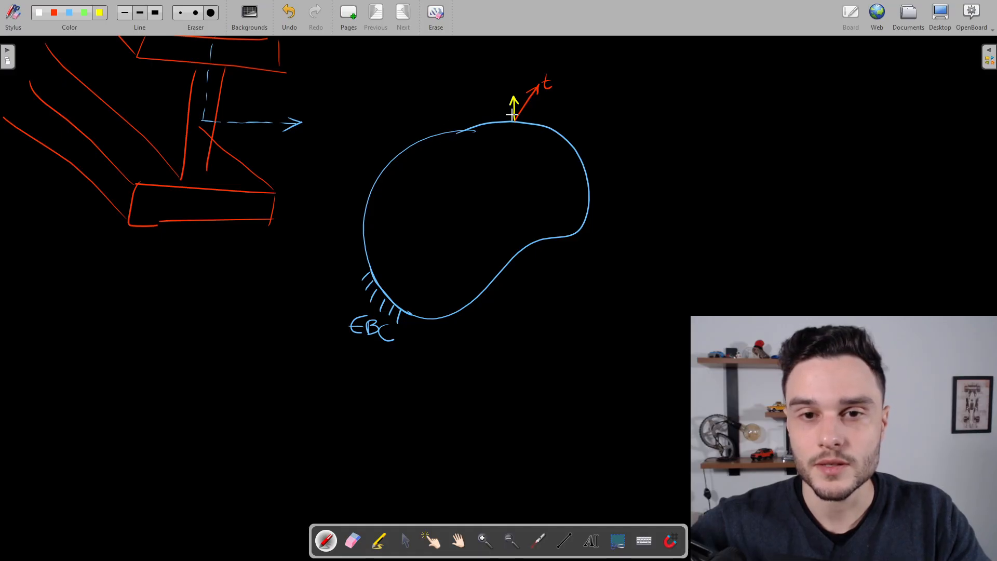
pyautogui.moveTo(495, 97); pyautogui.dragTo(506, 97)
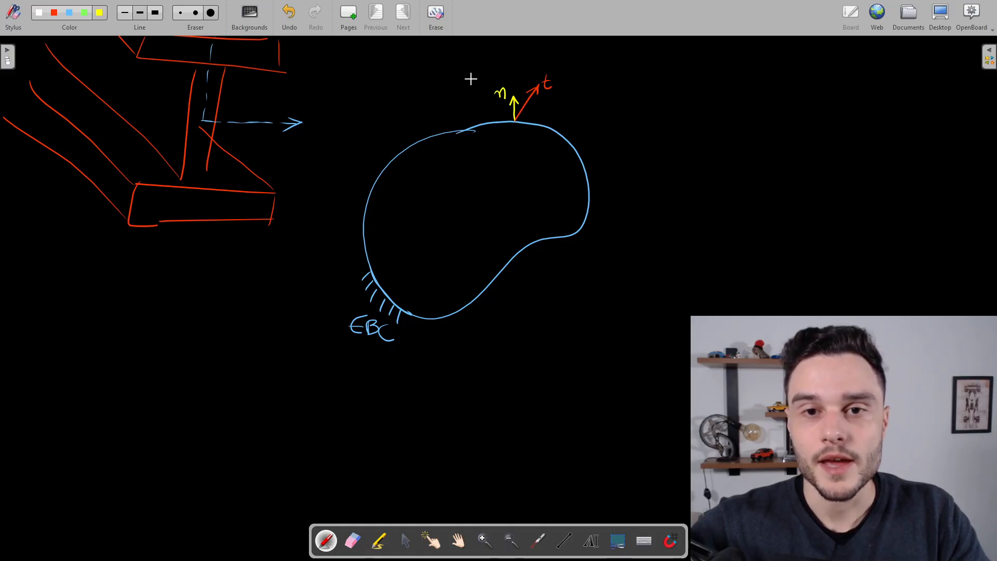
# Draw the normal and tangential components of the traction in red and circle the normal one
pyautogui.click(53, 14)
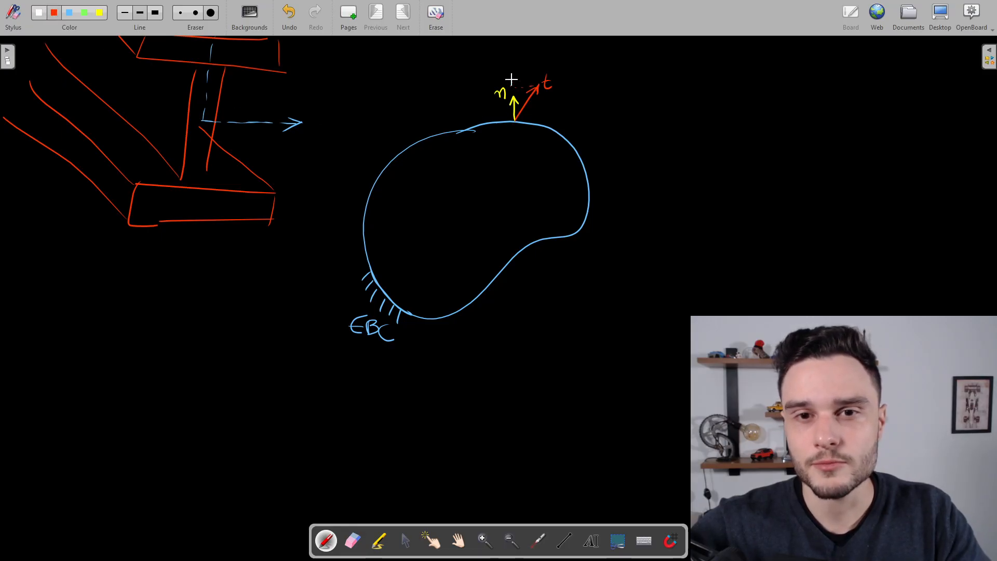
pyautogui.moveTo(512, 80)
pyautogui.mouseDown()
pyautogui.moveTo(515, 120)
pyautogui.moveTo(544, 123)
pyautogui.moveTo(536, 126)
pyautogui.mouseUp()
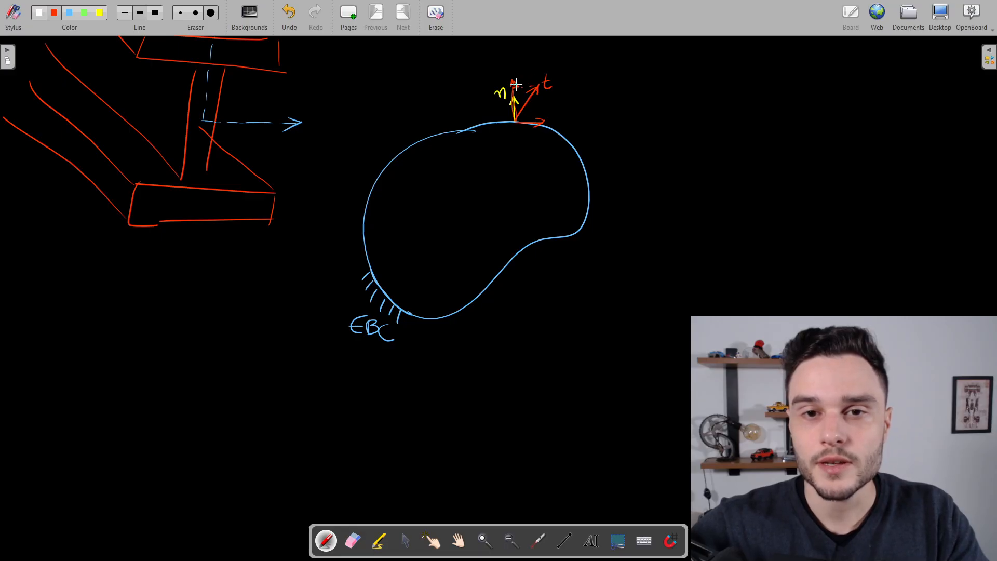
pyautogui.moveTo(507, 79)
pyautogui.mouseDown()
pyautogui.moveTo(519, 74)
pyautogui.moveTo(506, 74)
pyautogui.mouseUp()
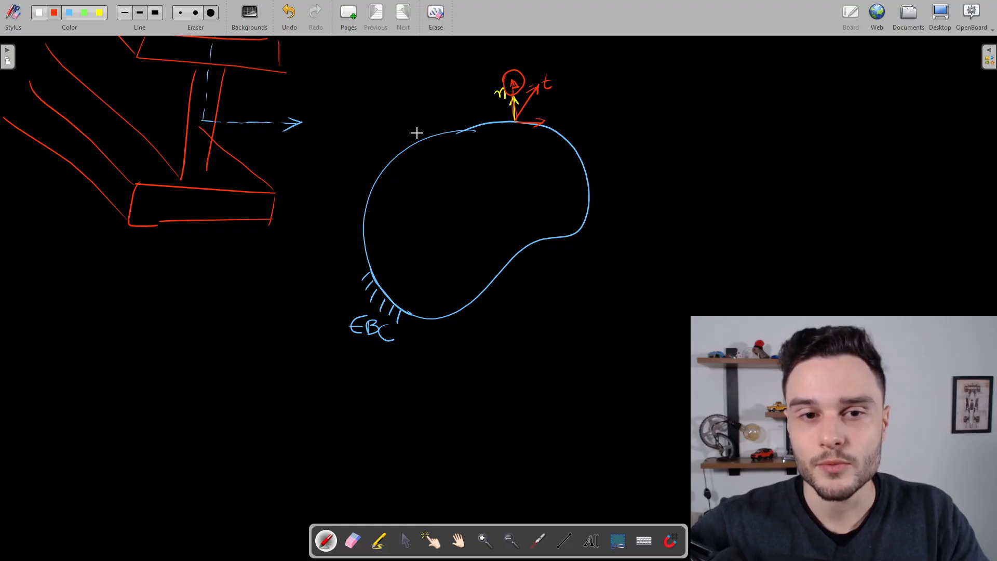
# Draw a red downward displacement arrow with a delta symbol from the body's upper-left boundary
pyautogui.moveTo(420, 138); pyautogui.dragTo(420, 177)
pyautogui.moveTo(426, 164); pyautogui.dragTo(419, 178)
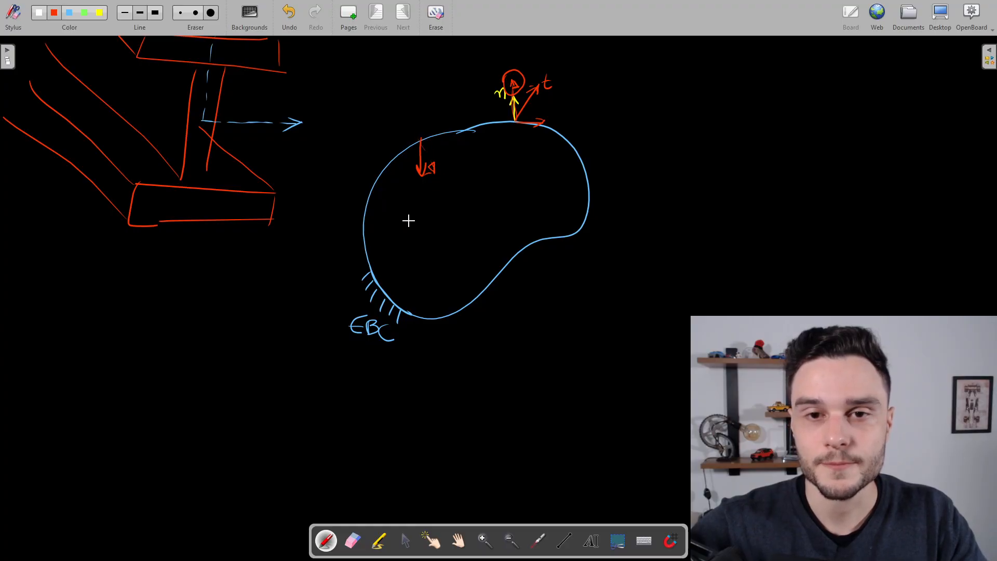
pyautogui.moveTo(421, 138); pyautogui.dragTo(407, 145)
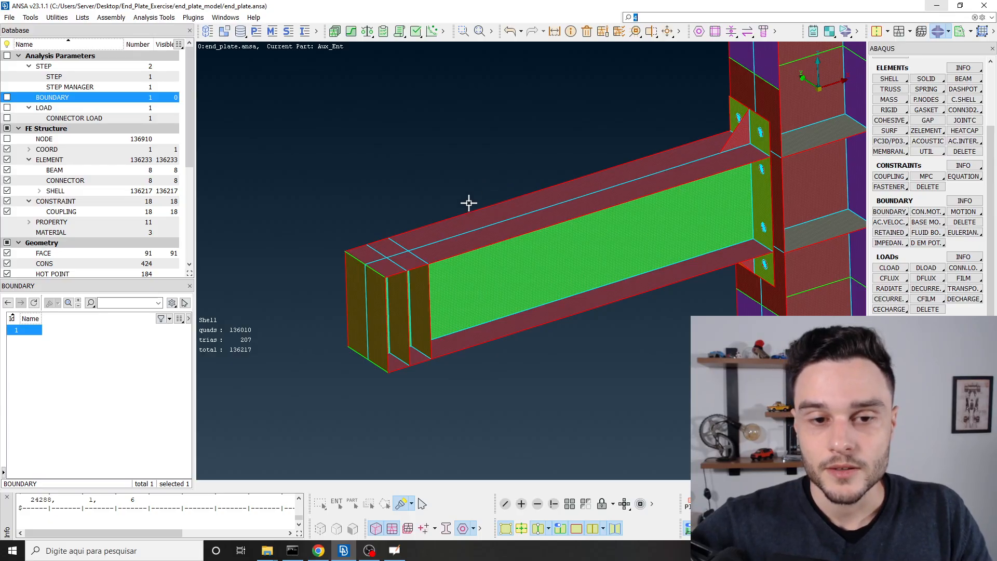
# Inspect the stiffeners and top flange at the beam's free end in ANSA, where the displacement is to act
pyautogui.scroll(2, 370, 258)
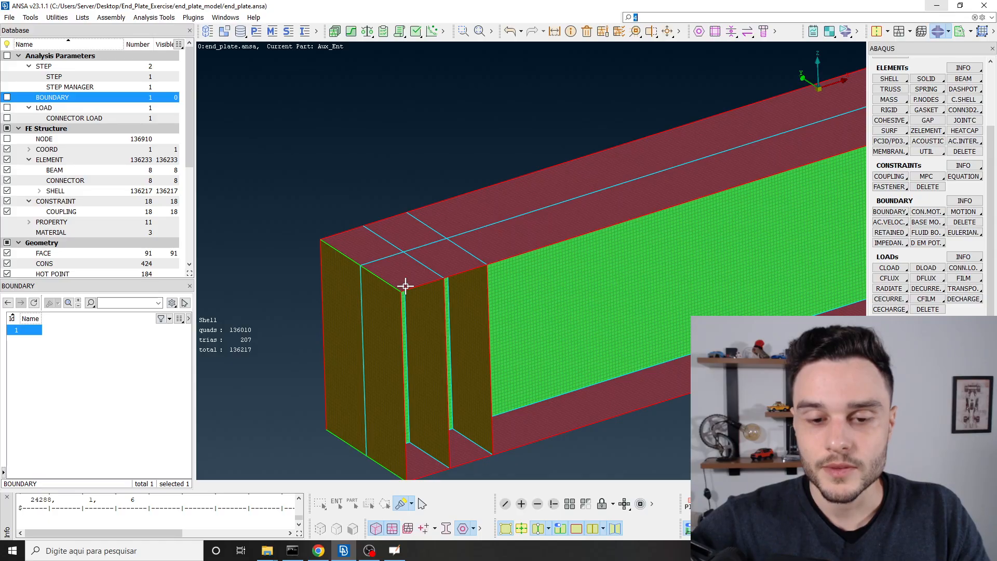
pyautogui.scroll(-2, 406, 285)
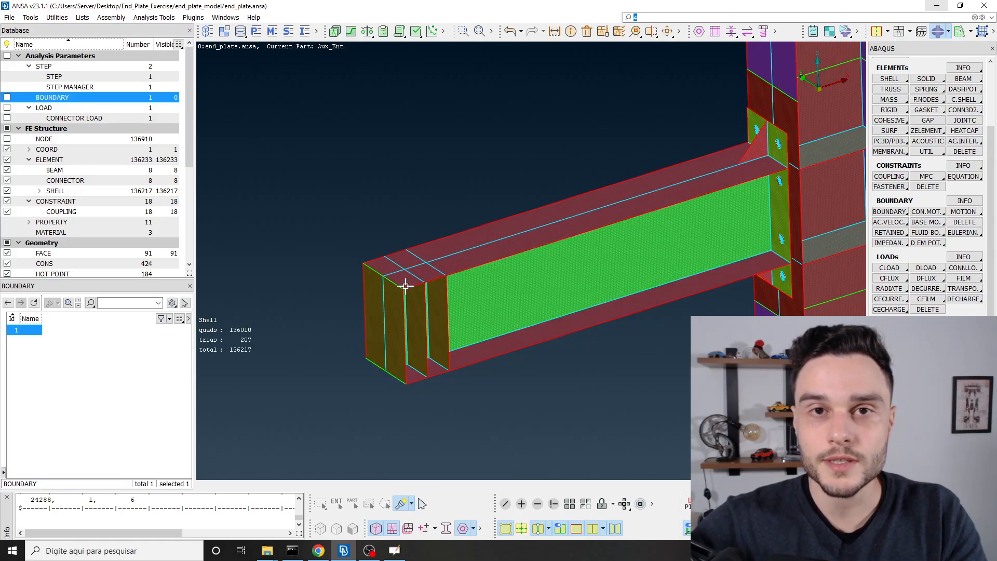
pyautogui.scroll(3, 405, 285)
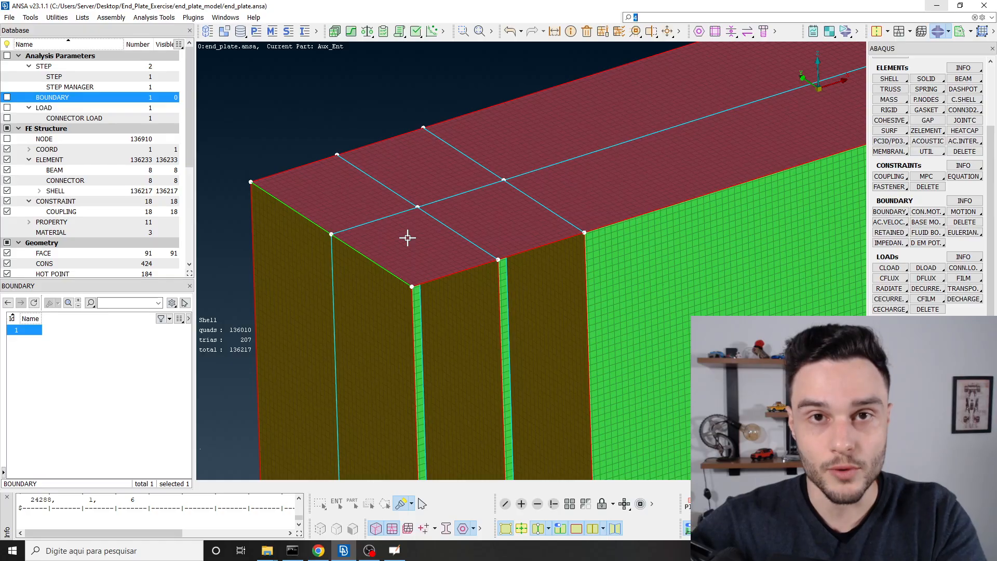
pyautogui.scroll(-2, 407, 237)
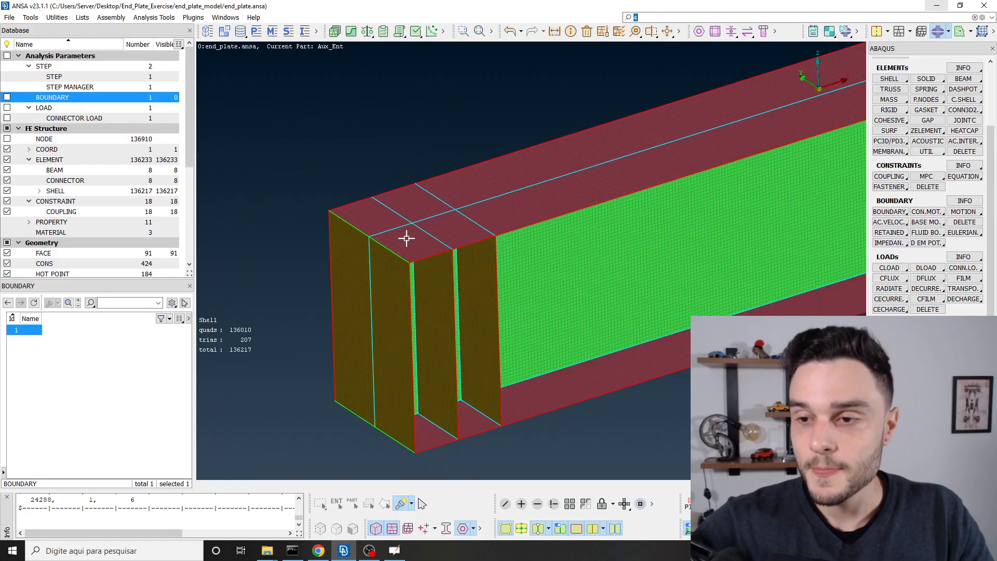
pyautogui.scroll(-5, 405, 238)
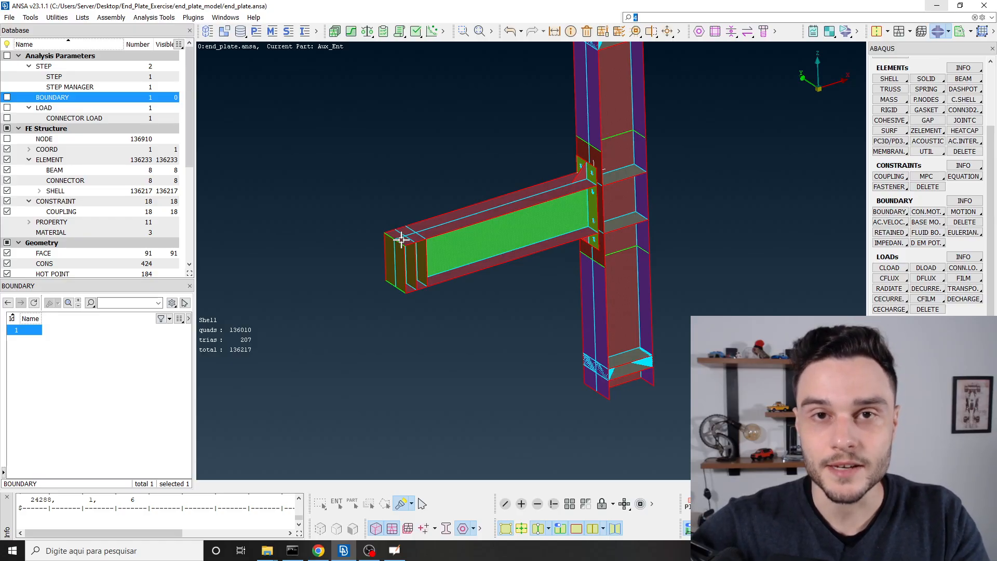
# Switch to Chrome and examine the moment-rotation curves for test and FEA on page 5 of shi2008.pdf
pyautogui.click(318, 550)
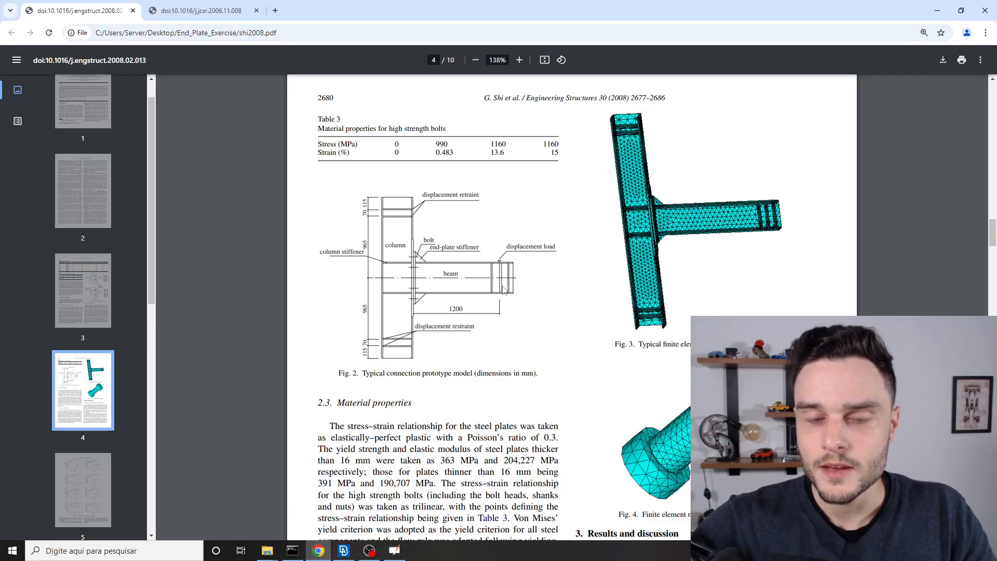
pyautogui.scroll(-12, 502, 289)
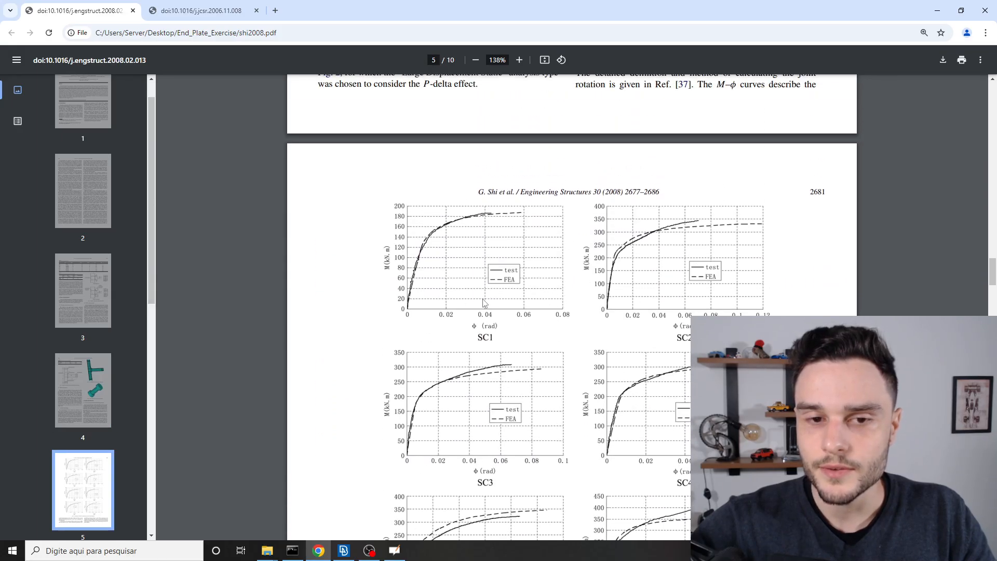
pyautogui.keyDown('ctrl'); pyautogui.scroll(3, 392, 285); pyautogui.keyUp('ctrl')
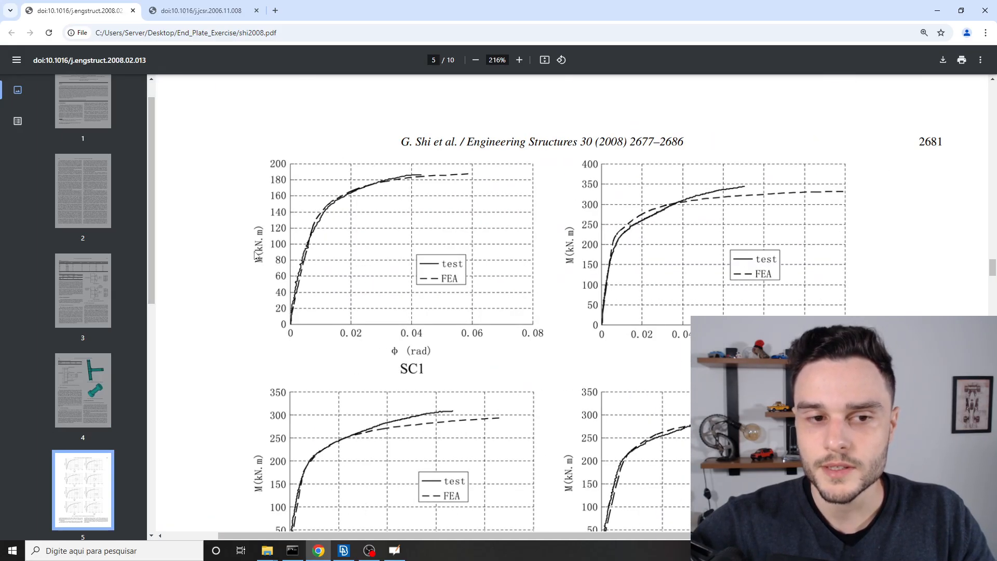
pyautogui.keyDown('ctrl'); pyautogui.scroll(-2, 434, 364); pyautogui.keyUp('ctrl')
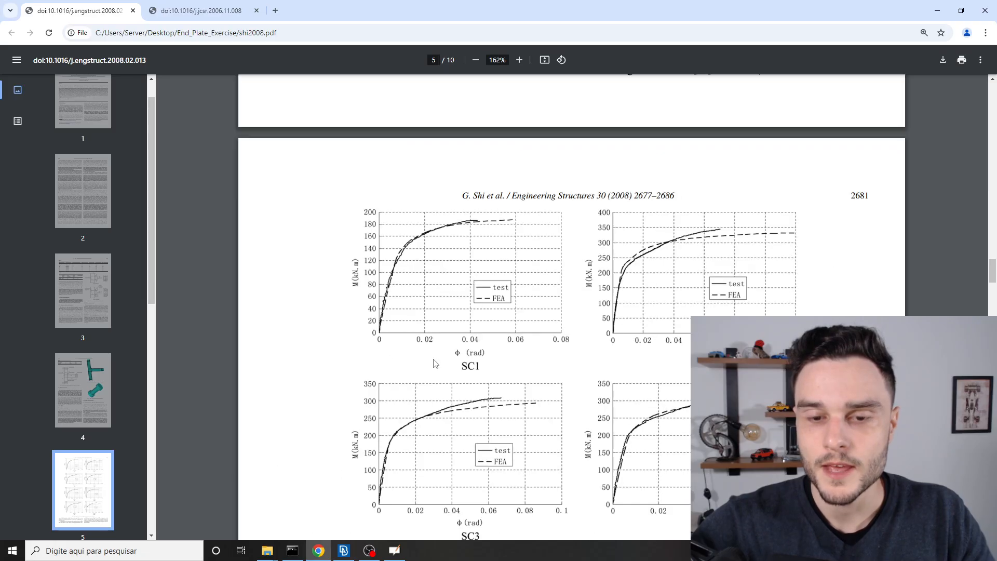
# Switch back to ANSA and examine the beam's free end in relation to the whole connection
pyautogui.hotkey('alt', 'Tab')
pyautogui.scroll(3, 400, 239)
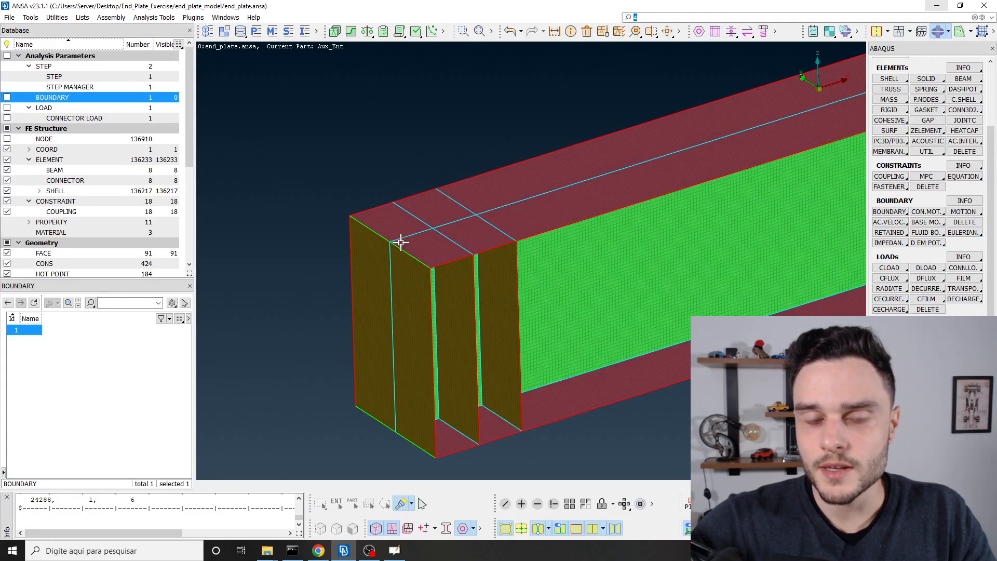
pyautogui.scroll(-3, 421, 200)
pyautogui.scroll(3, 423, 211)
pyautogui.scroll(-2, 460, 196)
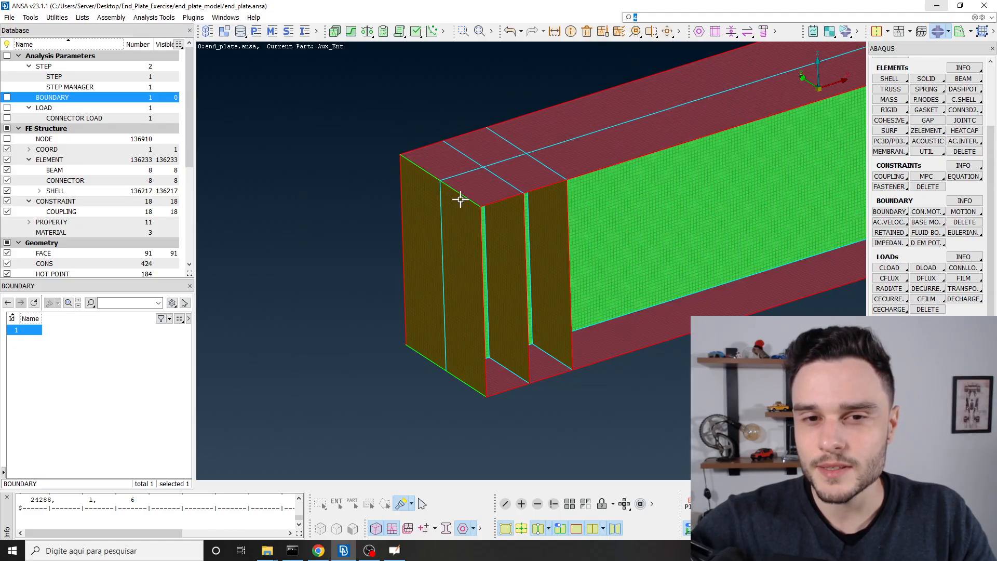
pyautogui.scroll(-5, 476, 171)
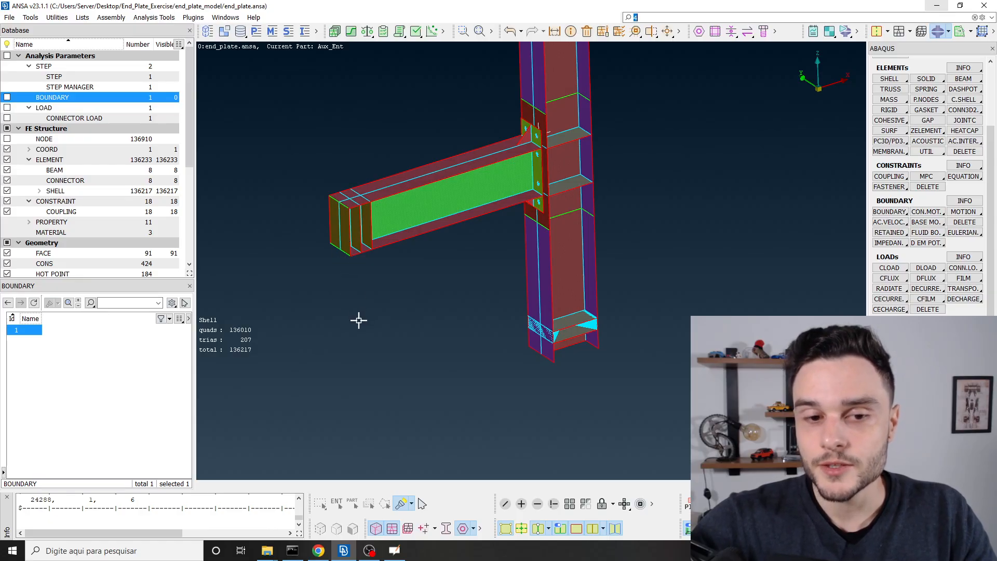
# Switch between Chrome and ANSA to examine the SC1 moment-rotation curve in shi2008.pdf alongside the connection model and the beam's free end
pyautogui.hotkey('alt', 'Tab')
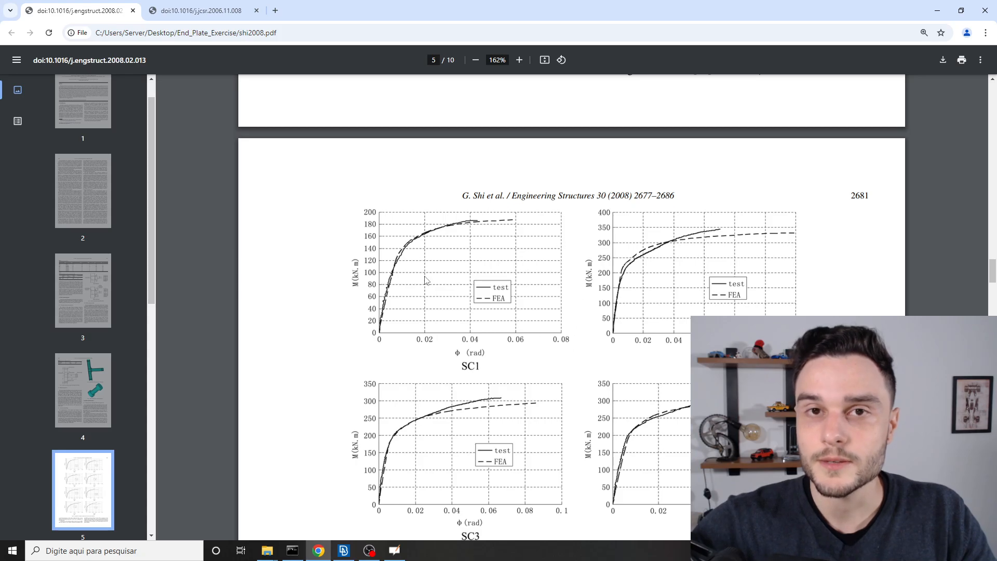
pyautogui.hotkey('alt', 'Tab')
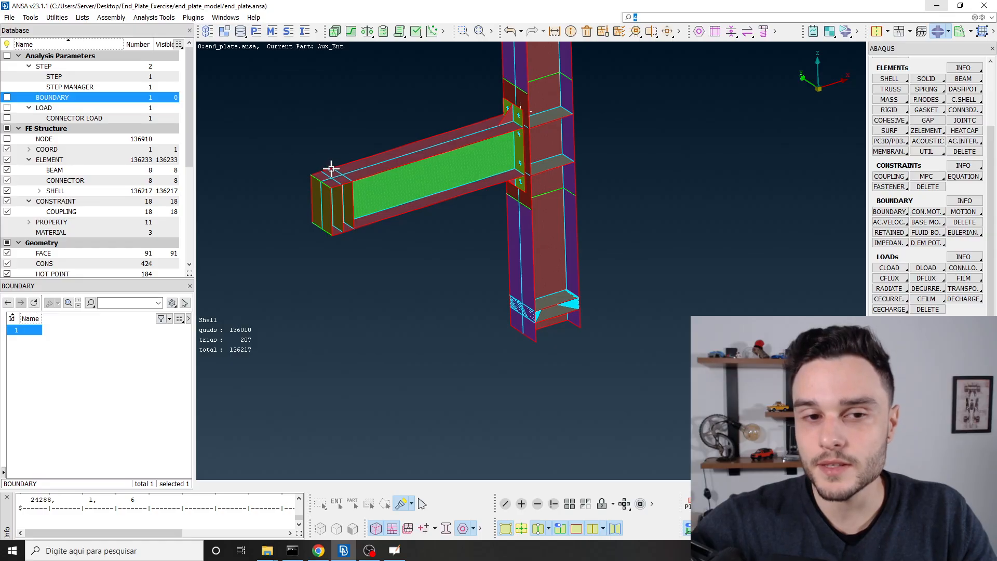
pyautogui.hotkey('alt', 'Tab')
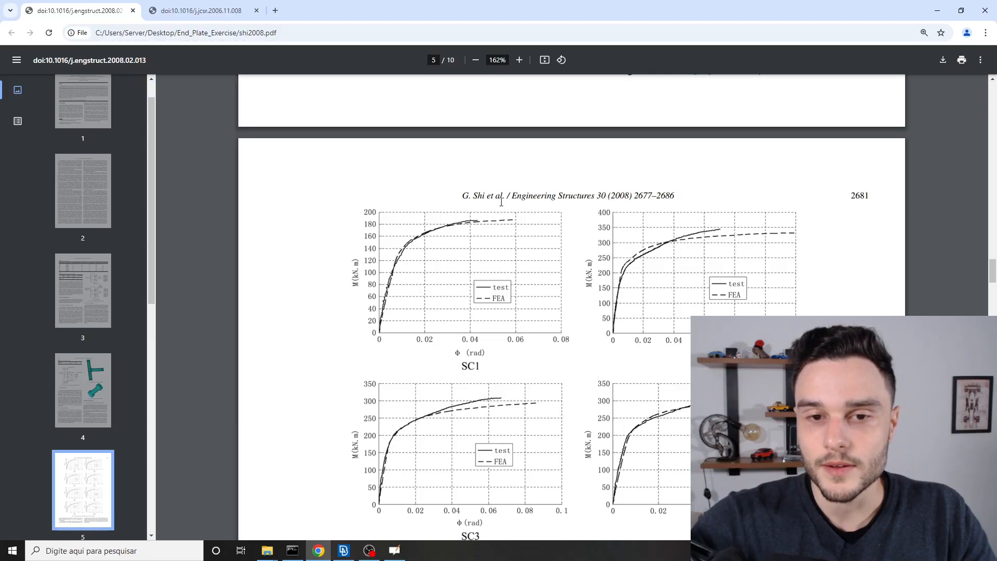
pyautogui.keyDown('ctrl'); pyautogui.scroll(3, 387, 289); pyautogui.keyUp('ctrl')
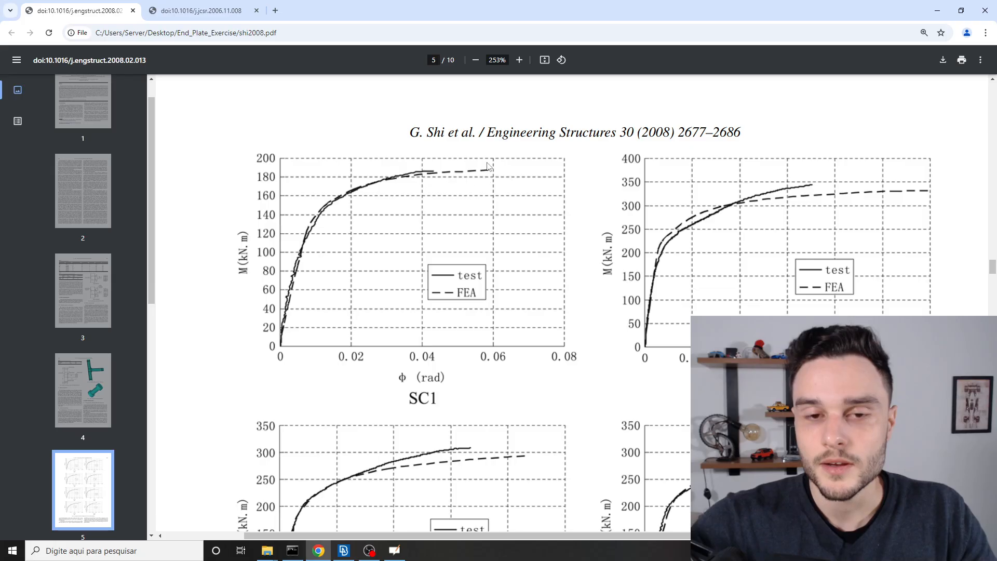
pyautogui.hotkey('alt', 'Tab')
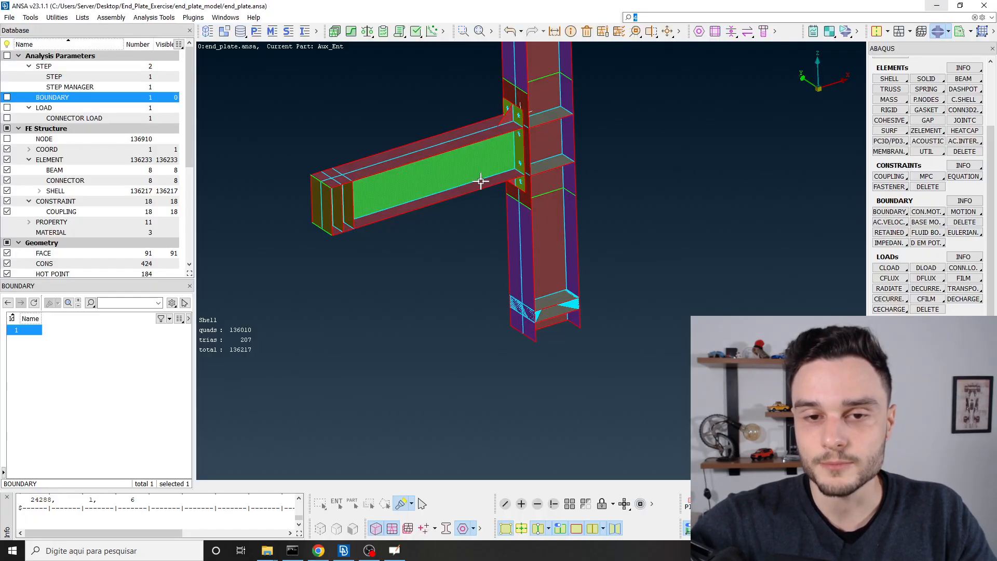
pyautogui.scroll(-4, 480, 348)
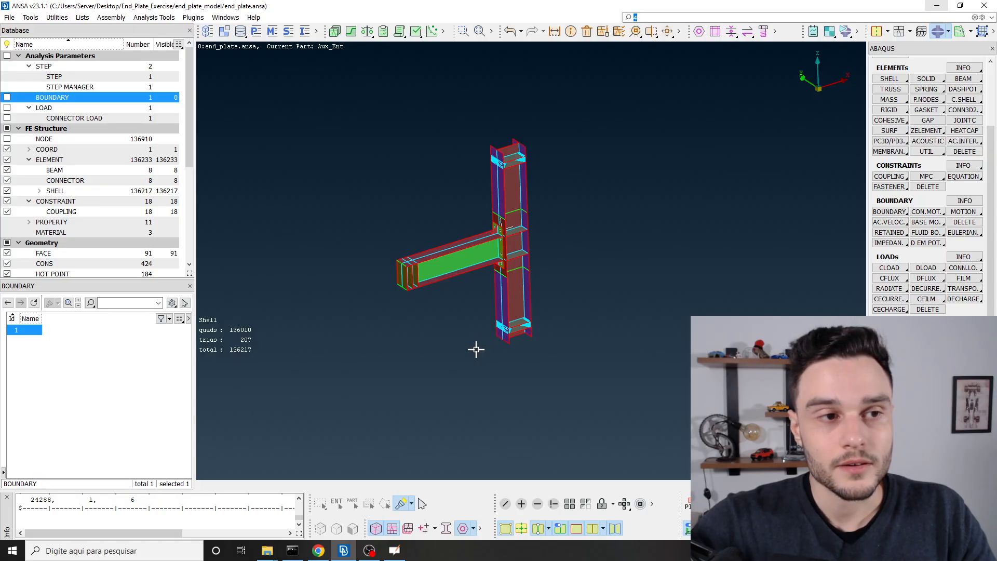
pyautogui.scroll(6, 410, 270)
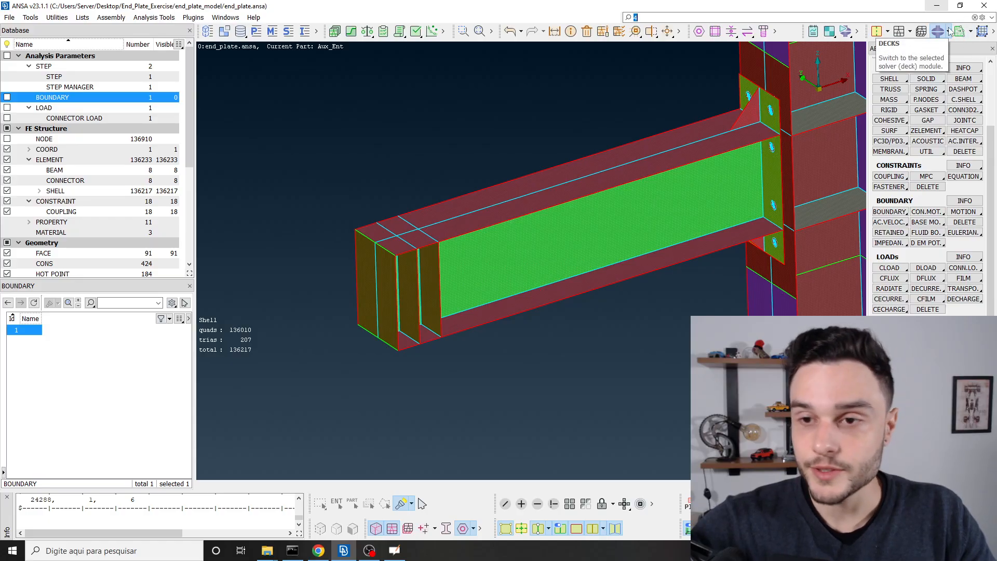
# Switch to Chrome and examine the hydraulic jack attached to the beam in Fig. 2, the testing set photo on page 3 of shi2007.pdf
pyautogui.hotkey('alt', 'Tab')
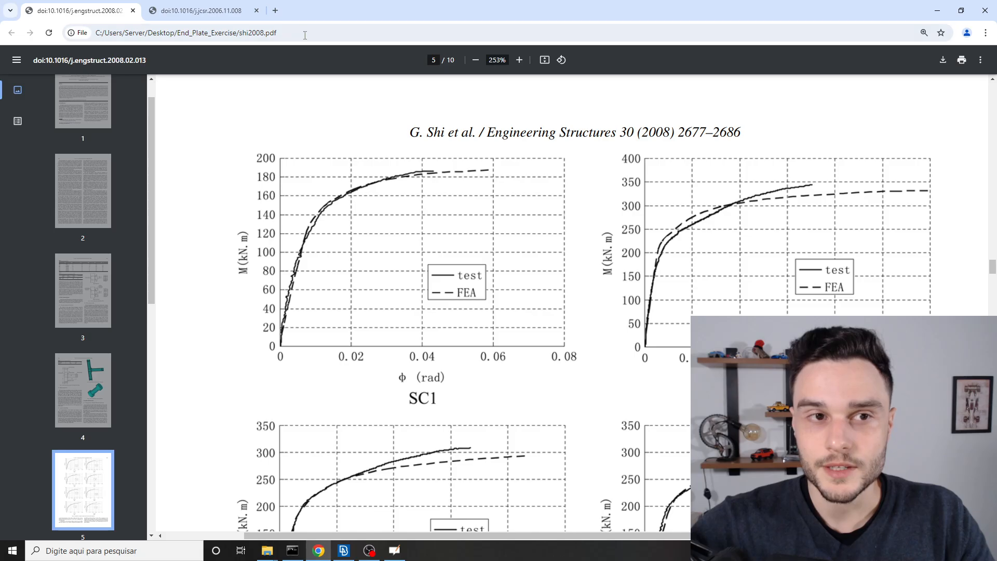
pyautogui.click(220, 7)
pyautogui.keyDown('ctrl'); pyautogui.scroll(4, 734, 304); pyautogui.keyUp('ctrl')
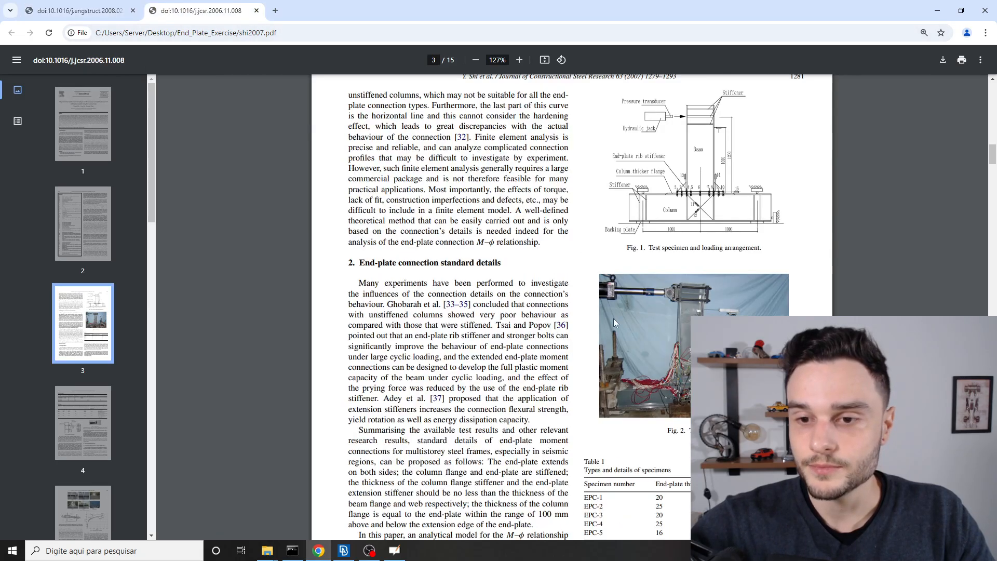
pyautogui.scroll(-1, 858, 312)
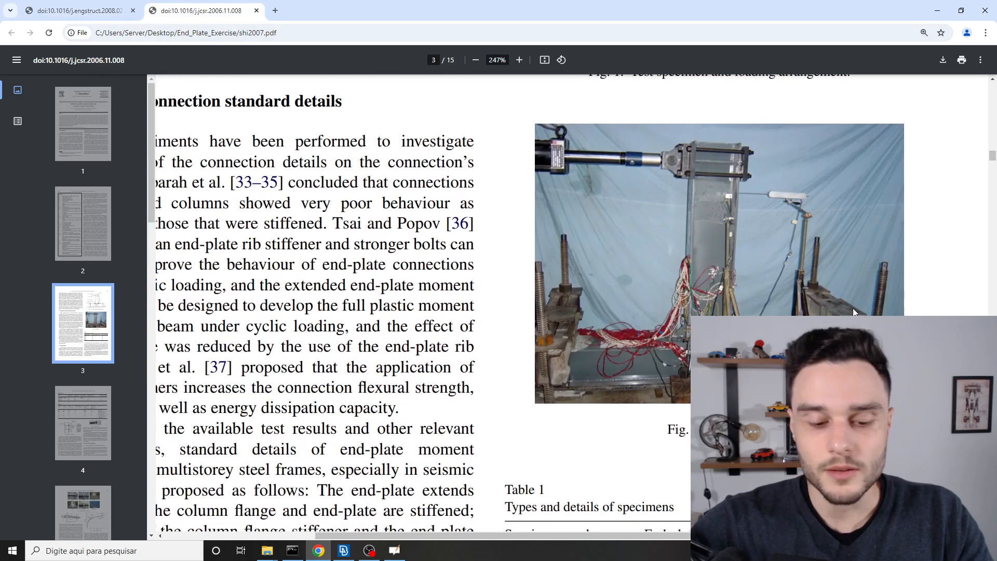
pyautogui.scroll(1, 843, 291)
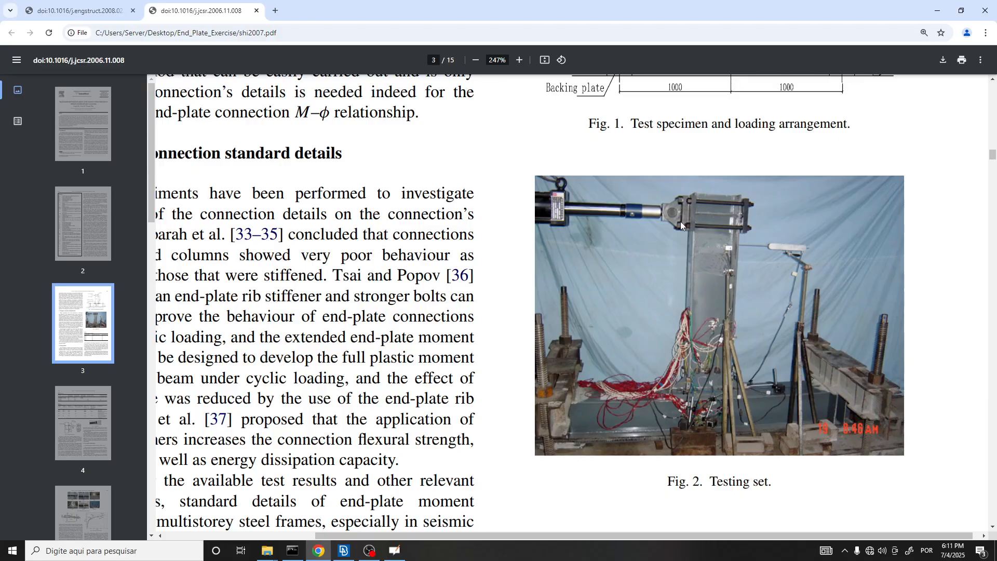
# Switch to ANSA and select the shells of the four top-flange macro areas at the beam's free end, using Macro Area selection
pyautogui.hotkey('alt', 'Tab')
pyautogui.scroll(-2, 518, 258)
pyautogui.scroll(5, 467, 250)
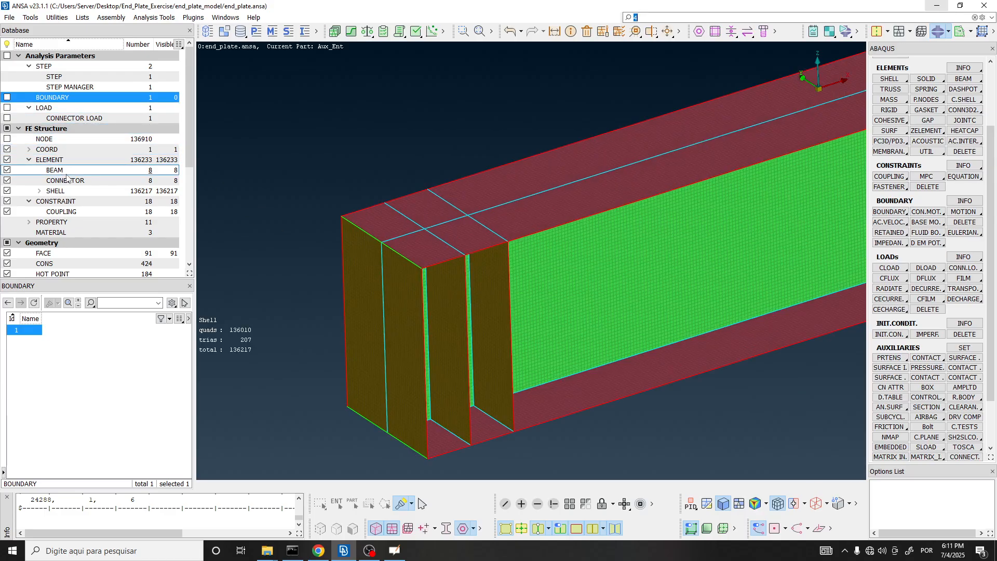
pyautogui.click(55, 190)
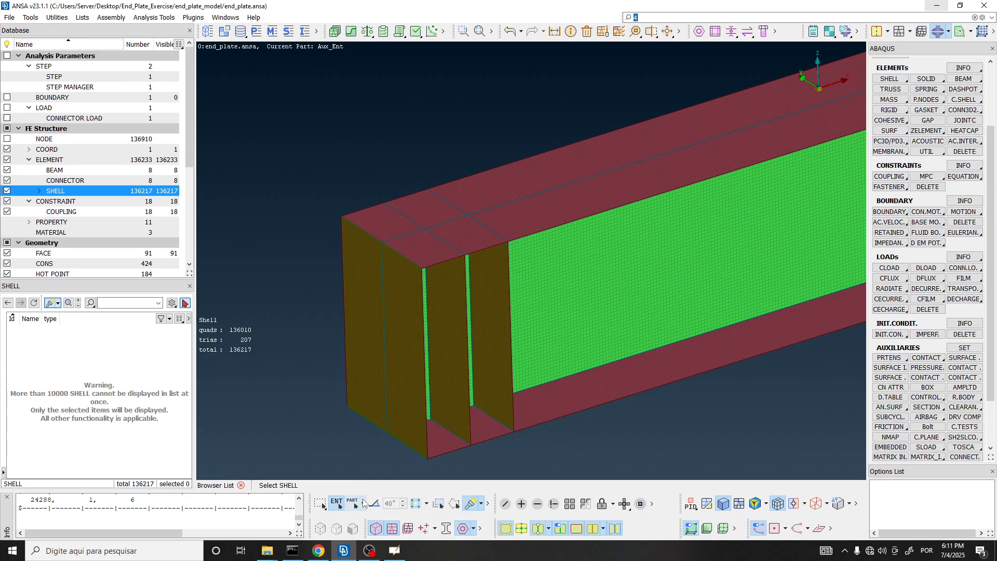
pyautogui.click(364, 503)
pyautogui.click(370, 473)
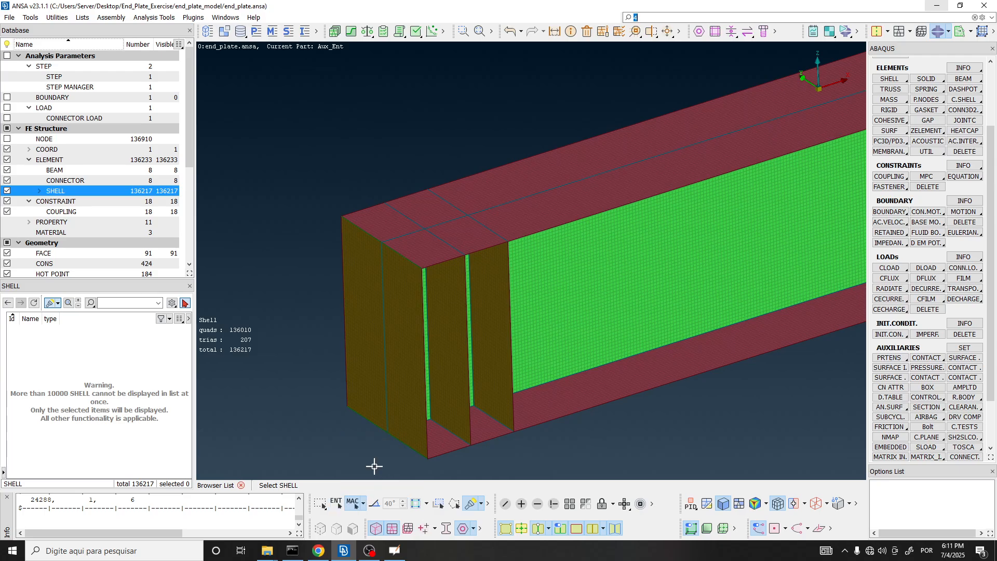
pyautogui.click(422, 252)
pyautogui.click(393, 224)
pyautogui.click(424, 215)
pyautogui.click(455, 231)
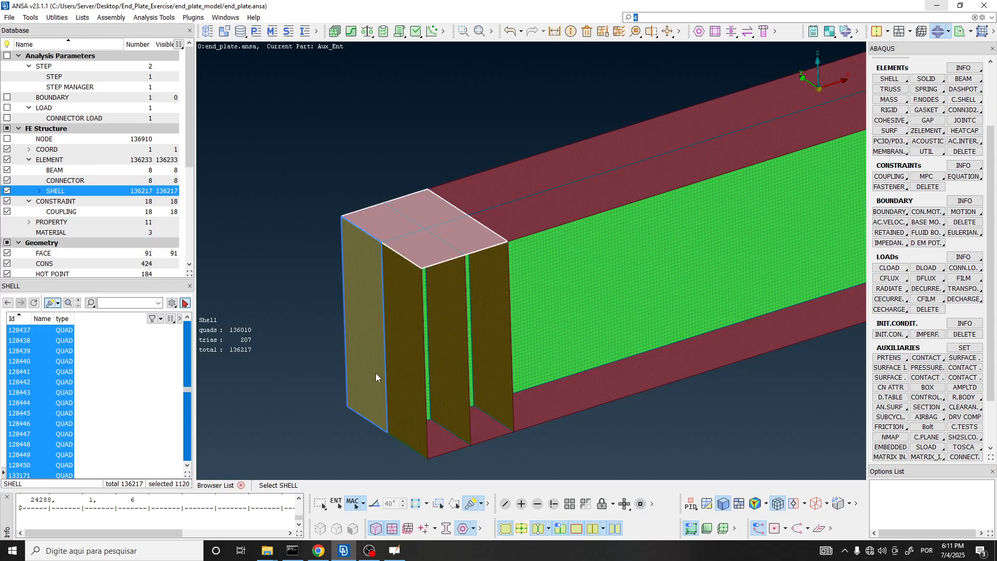
# Compare the highlighted top-flange patch and stiffeners at the beam's free end in ANSA with the jack attachment in the Fig. 2 photo in Chrome
pyautogui.hotkey('alt', 'Tab')
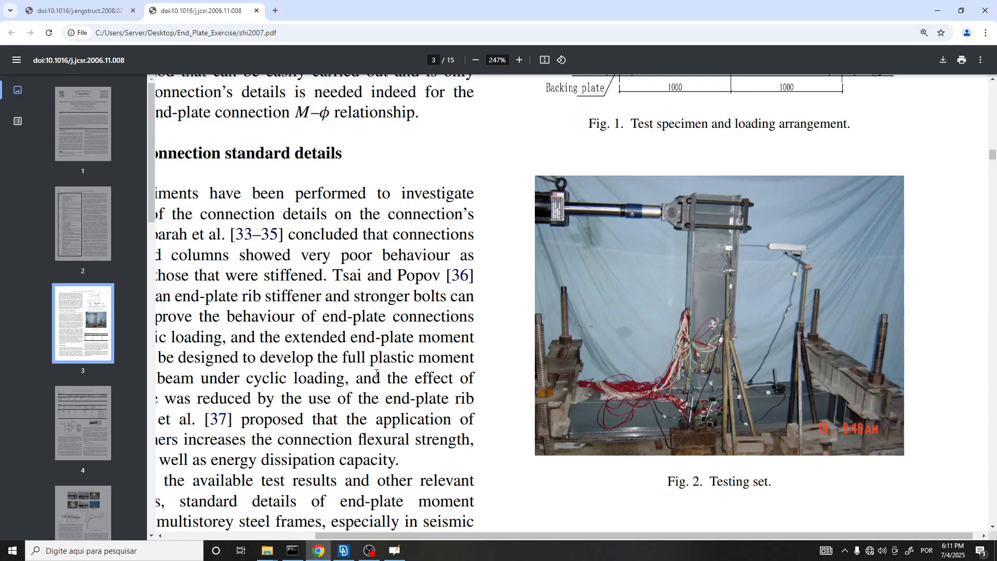
pyautogui.hotkey('alt', 'Tab')
pyautogui.scroll(3, 363, 291)
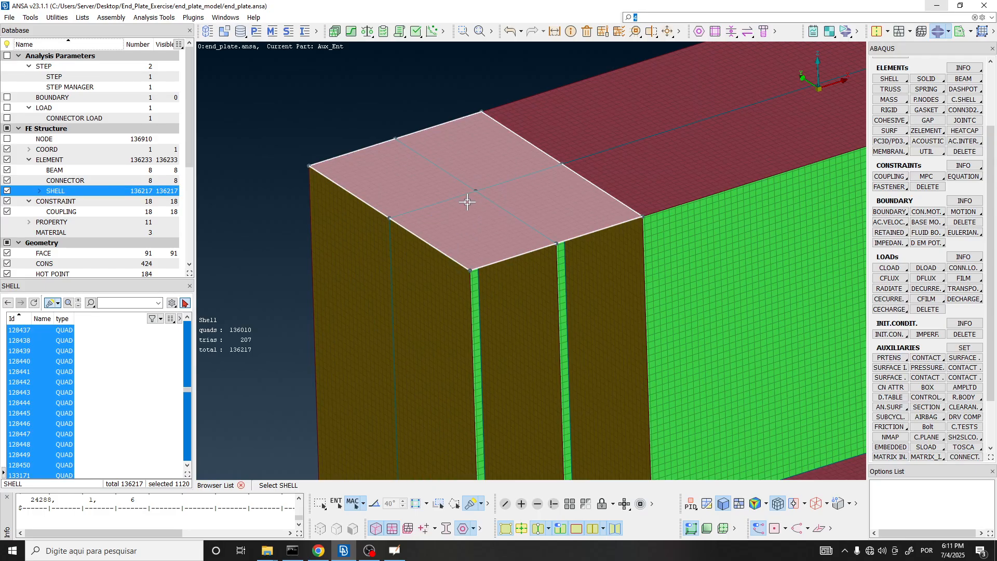
pyautogui.scroll(-5, 466, 202)
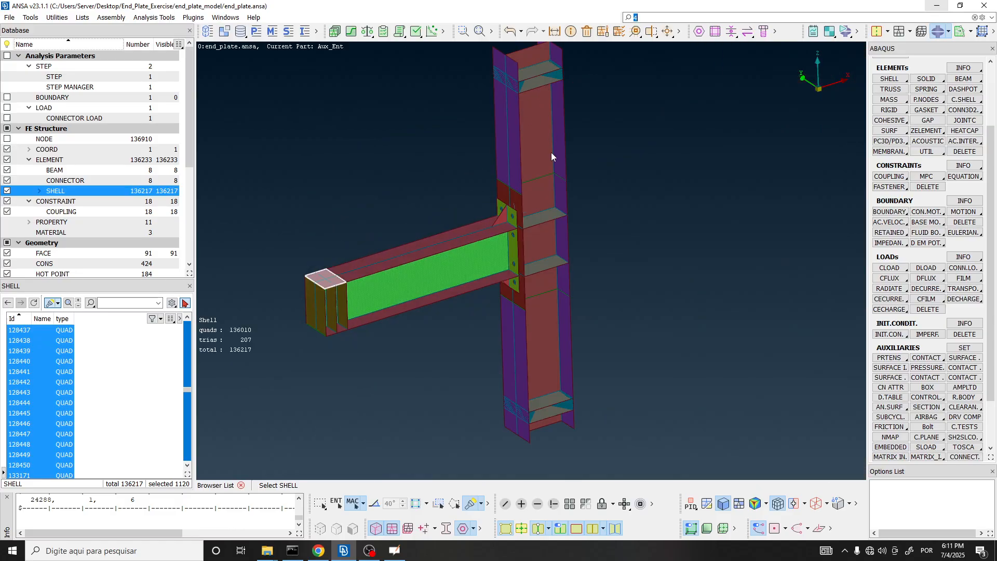
pyautogui.scroll(5, 294, 334)
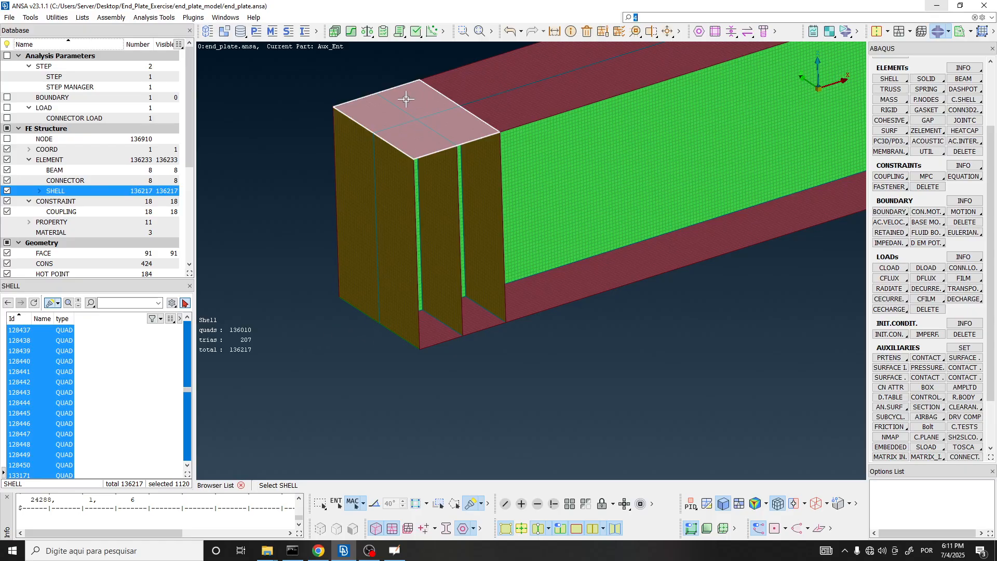
pyautogui.keyDown('ctrl'); pyautogui.moveTo(407, 126); pyautogui.dragTo(439, 65); pyautogui.keyUp('ctrl')
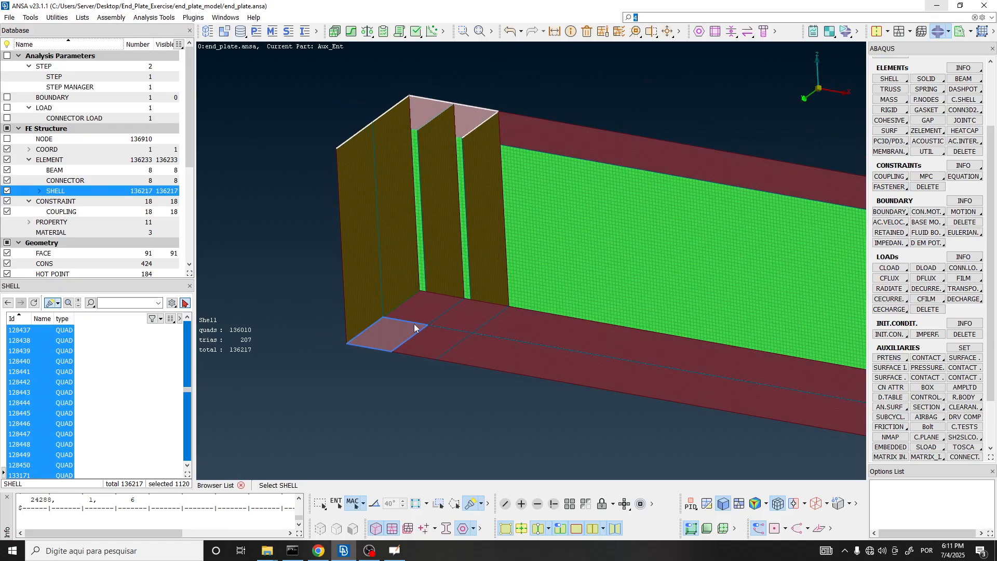
pyautogui.scroll(-3, 416, 333)
pyautogui.scroll(2, 431, 345)
pyautogui.keyDown('ctrl'); pyautogui.moveTo(431, 345); pyautogui.dragTo(428, 398); pyautogui.keyUp('ctrl')
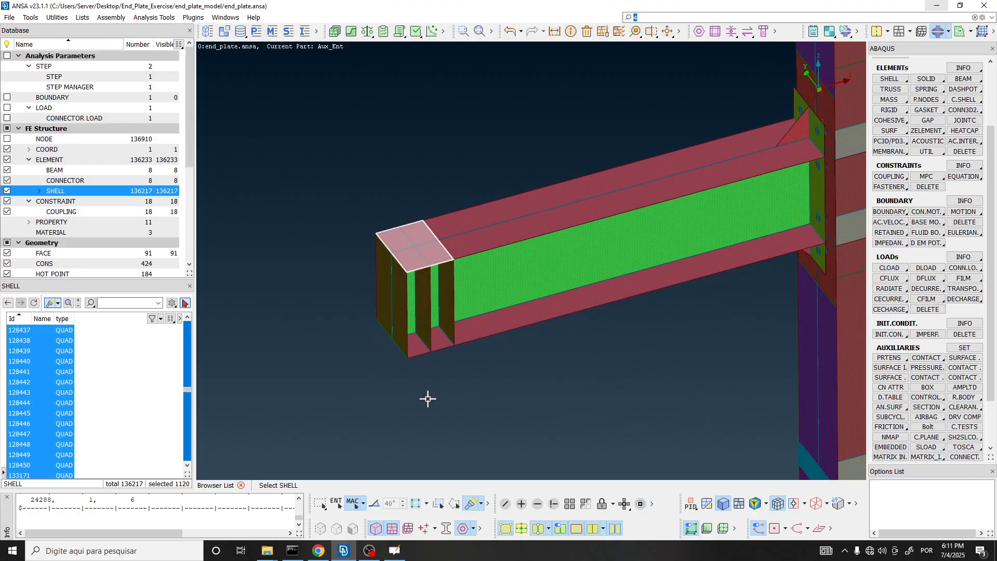
pyautogui.scroll(4, 410, 273)
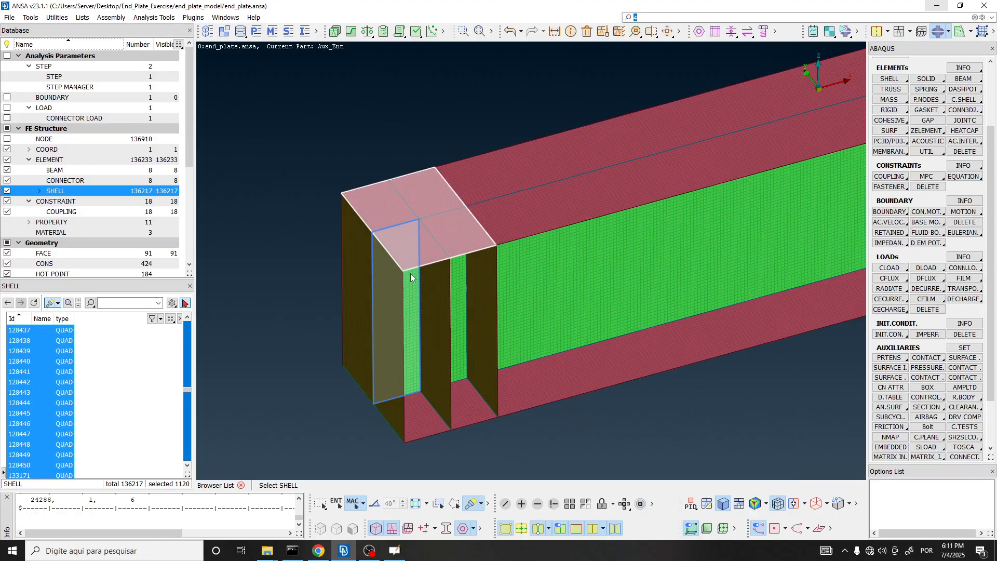
pyautogui.hotkey('alt', 'Tab')
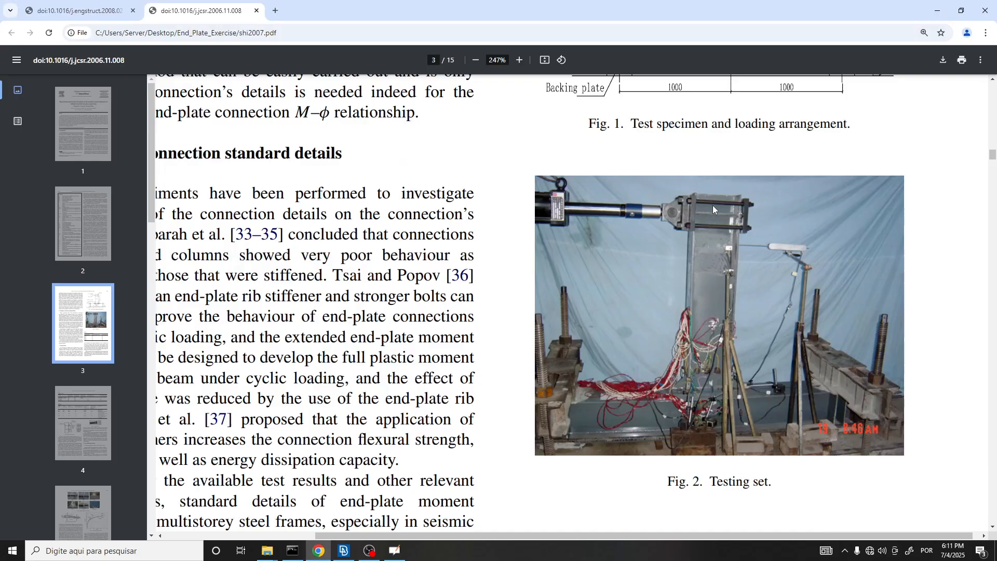
pyautogui.hotkey('alt', 'Tab')
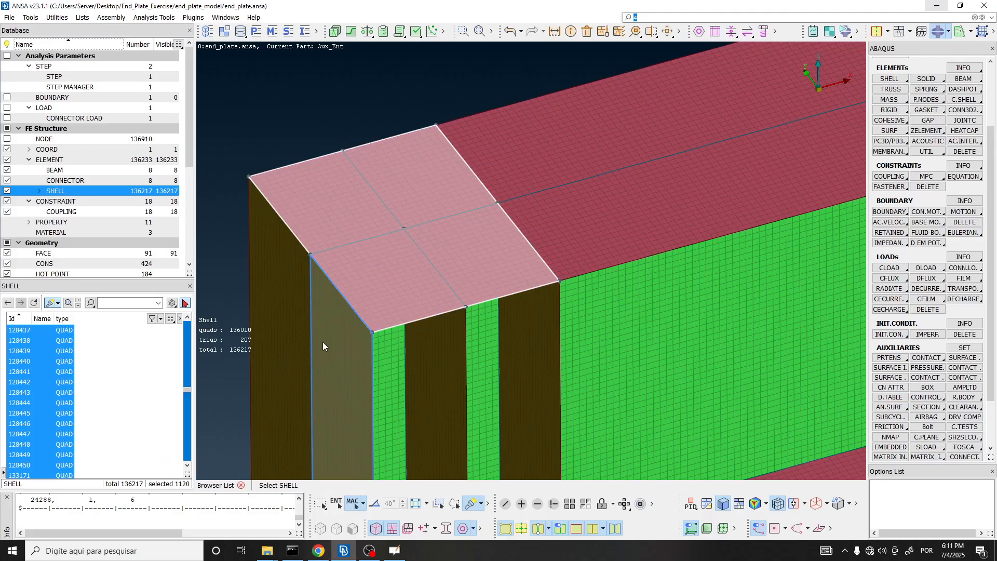
pyautogui.scroll(-4, 322, 342)
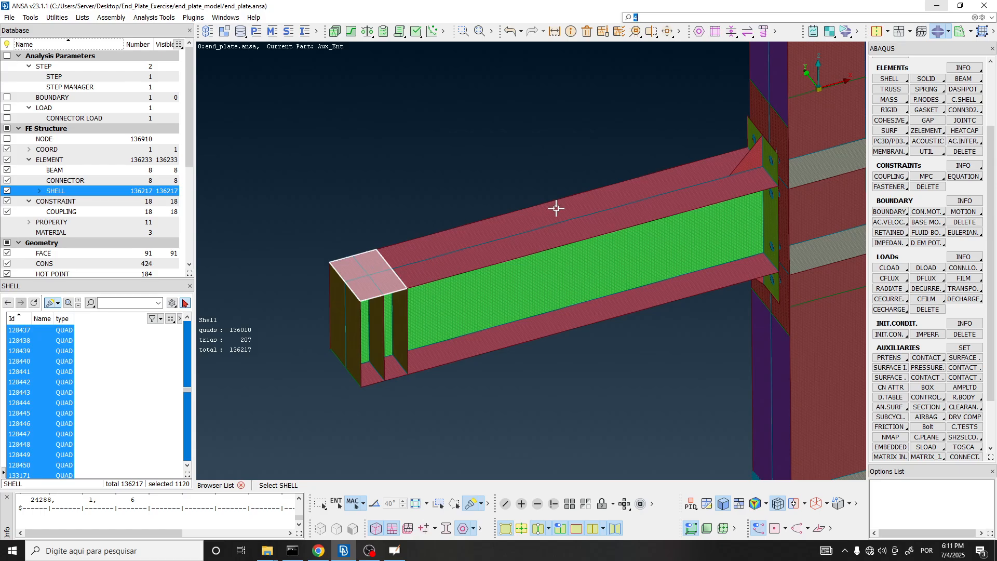
# Start a node coupling and take the four top-flange macro areas at the beam's free end as its surface nodes, using Macro Area element selection
pyautogui.click(947, 31)
pyautogui.click(927, 81)
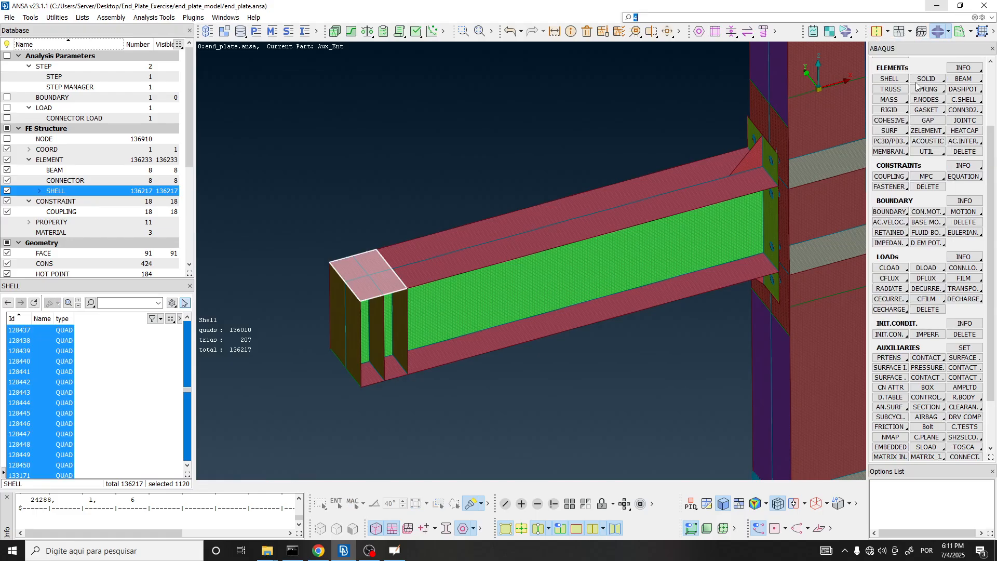
pyautogui.click(884, 177)
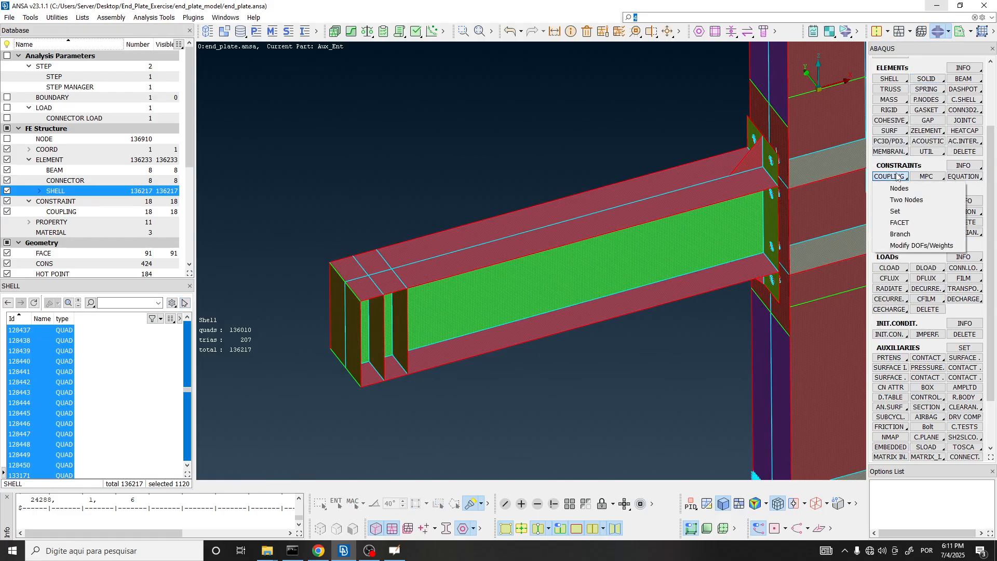
pyautogui.click(900, 189)
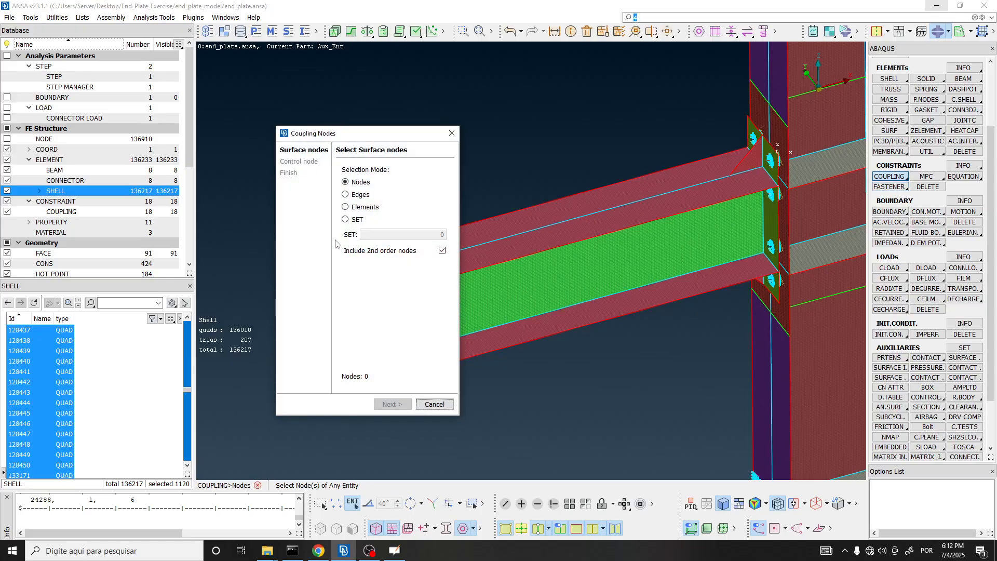
pyautogui.moveTo(299, 134); pyautogui.dragTo(226, 106)
pyautogui.scroll(-2, 637, 176)
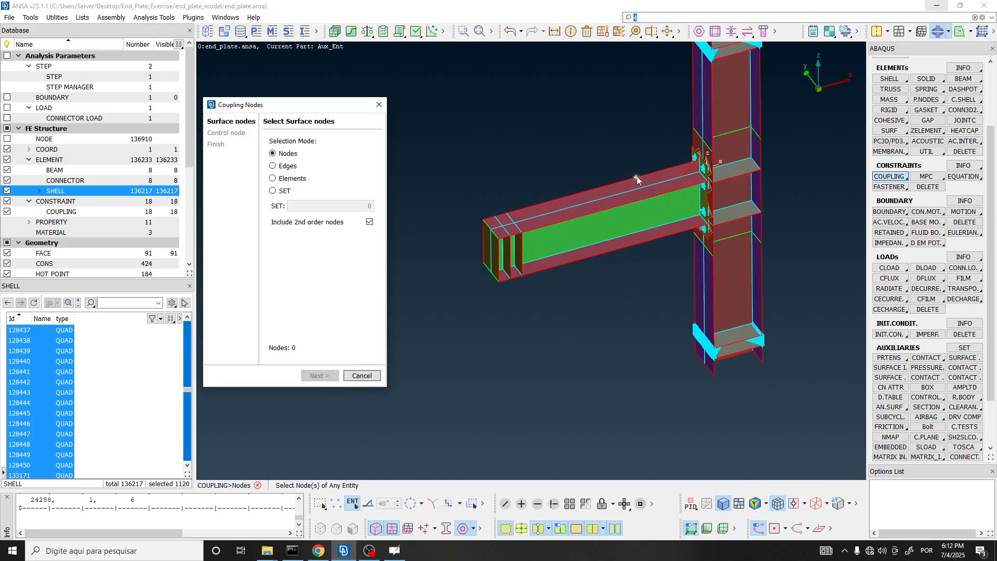
pyautogui.scroll(5, 494, 232)
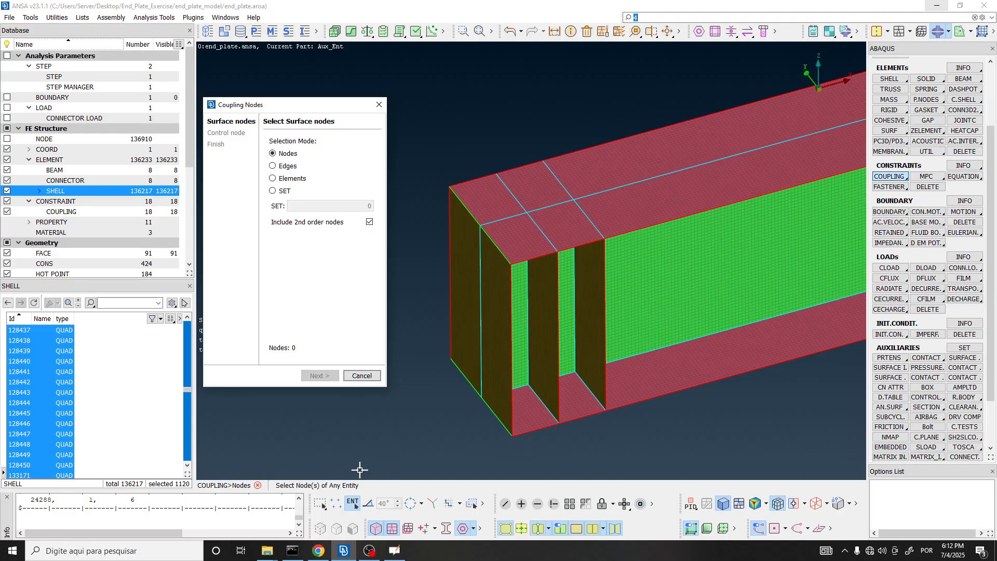
pyautogui.click(337, 504)
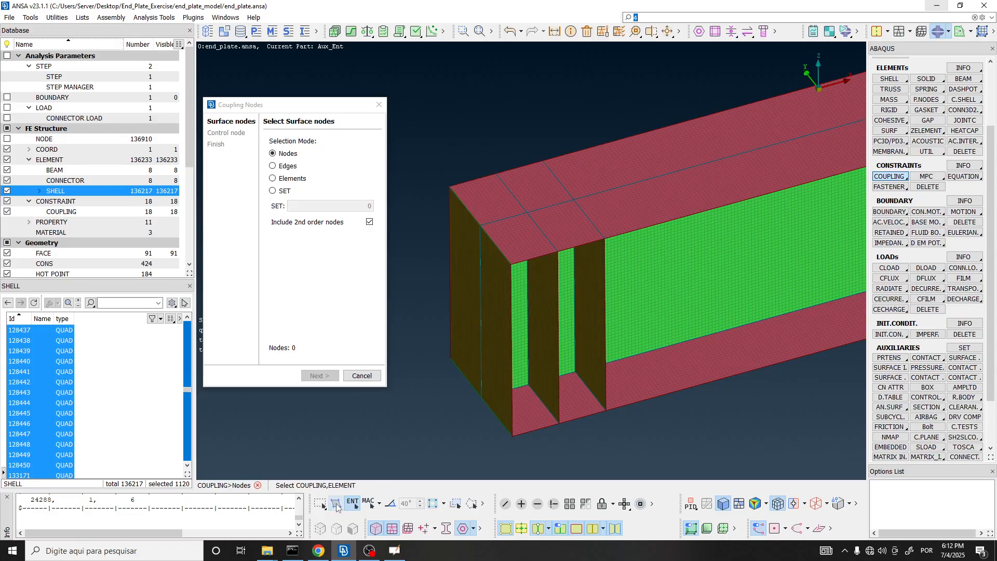
pyautogui.click(379, 503)
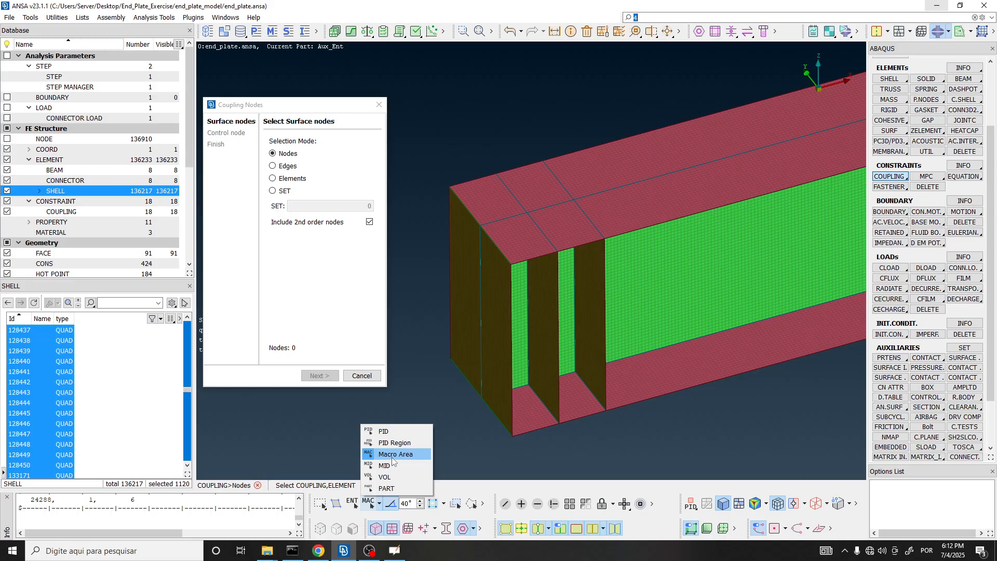
pyautogui.click(398, 521)
pyautogui.click(493, 200)
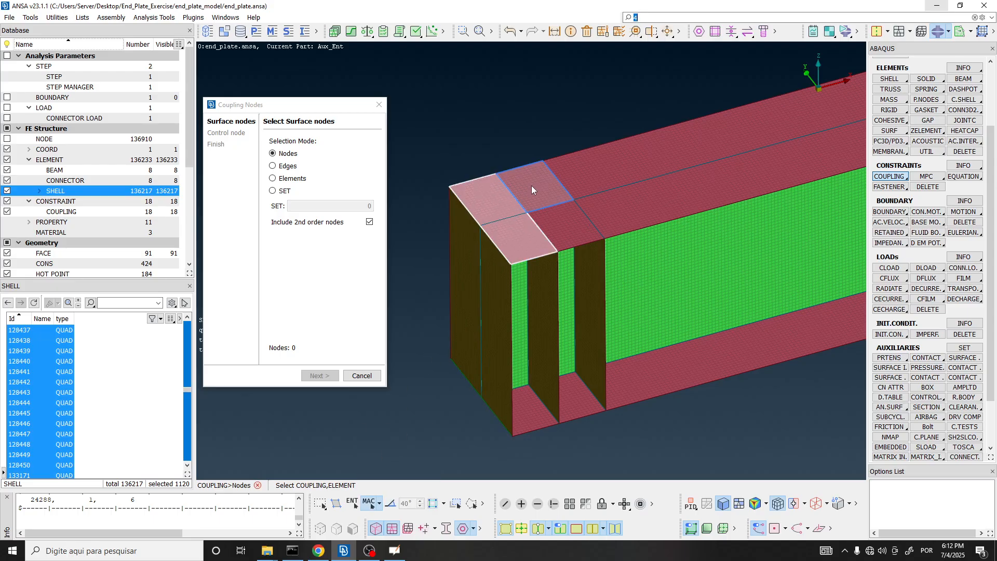
pyautogui.click(575, 230)
pyautogui.middleClick(573, 233)
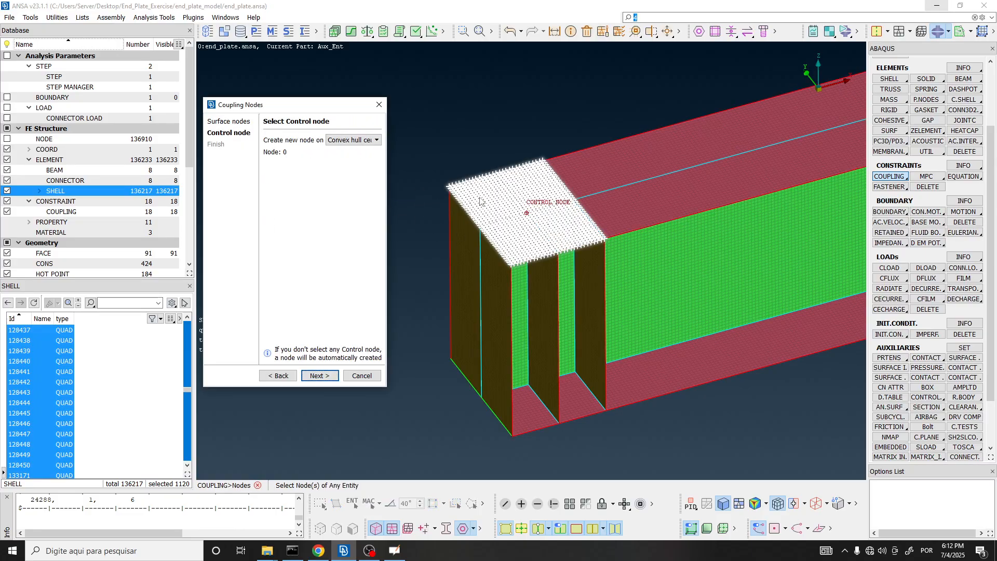
pyautogui.scroll(5, 587, 215)
pyautogui.scroll(-2, 605, 197)
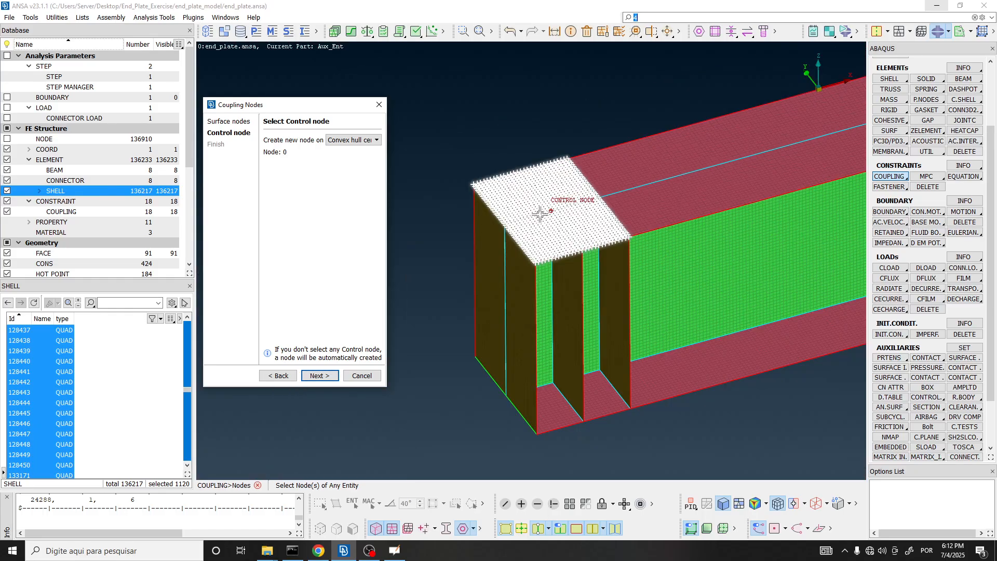
# Create the coupling's control node automatically at the convex hull centre of the top-flange patch and inspect the coupling against the whole model
pyautogui.scroll(-5, 623, 207)
pyautogui.middleClick(503, 216)
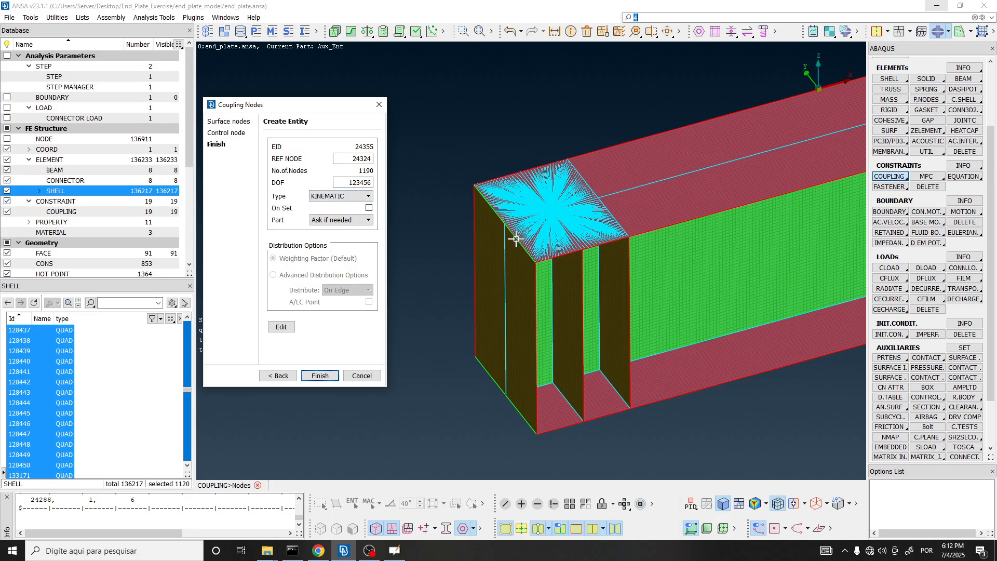
pyautogui.scroll(3, 503, 233)
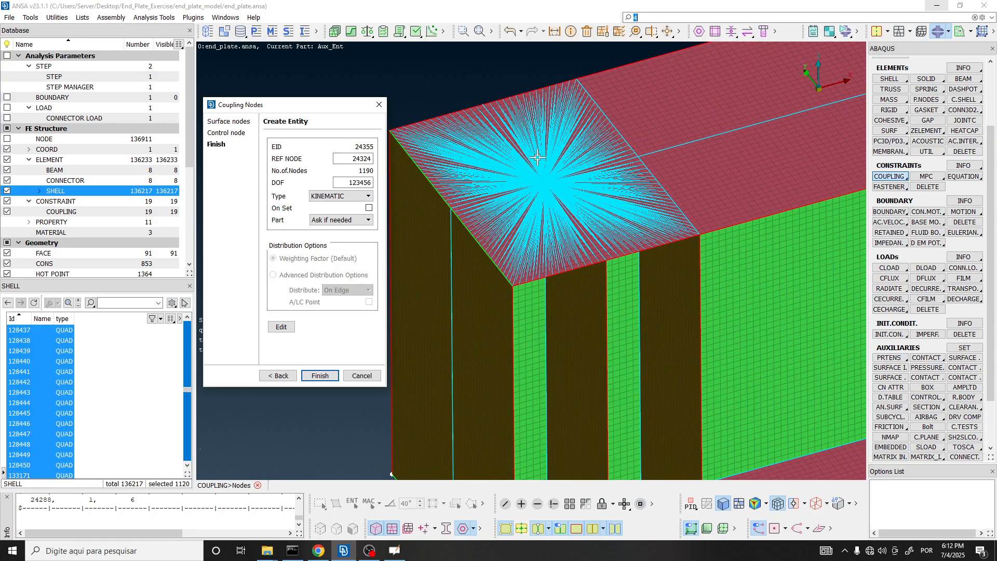
pyautogui.keyDown('ctrl'); pyautogui.moveTo(528, 192); pyautogui.dragTo(466, 246, button='middle'); pyautogui.keyUp('ctrl')
pyautogui.keyDown('ctrl'); pyautogui.moveTo(553, 260); pyautogui.dragTo(643, 284, button='middle'); pyautogui.keyUp('ctrl')
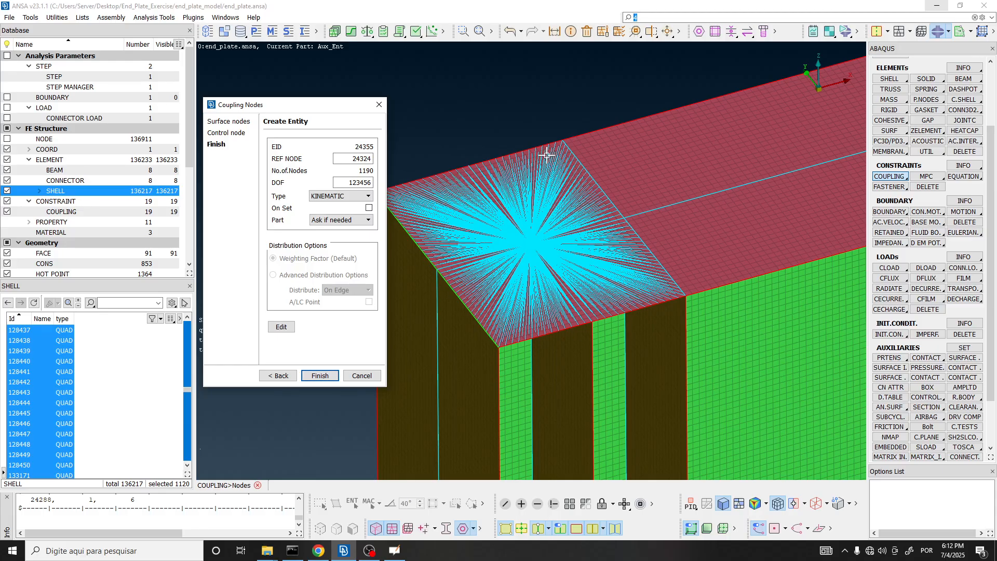
pyautogui.scroll(-5, 479, 198)
pyautogui.scroll(5, 494, 285)
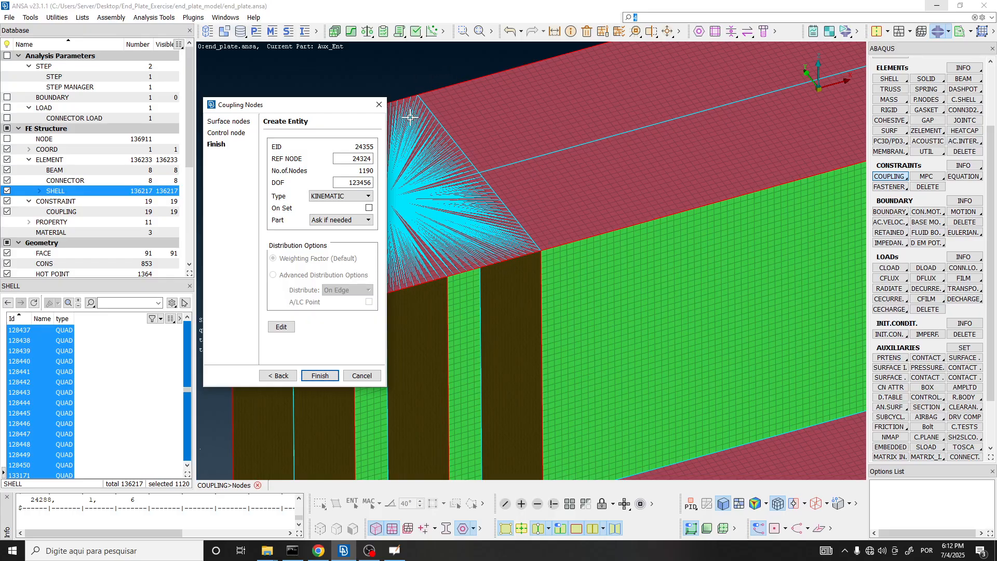
pyautogui.scroll(-5, 514, 256)
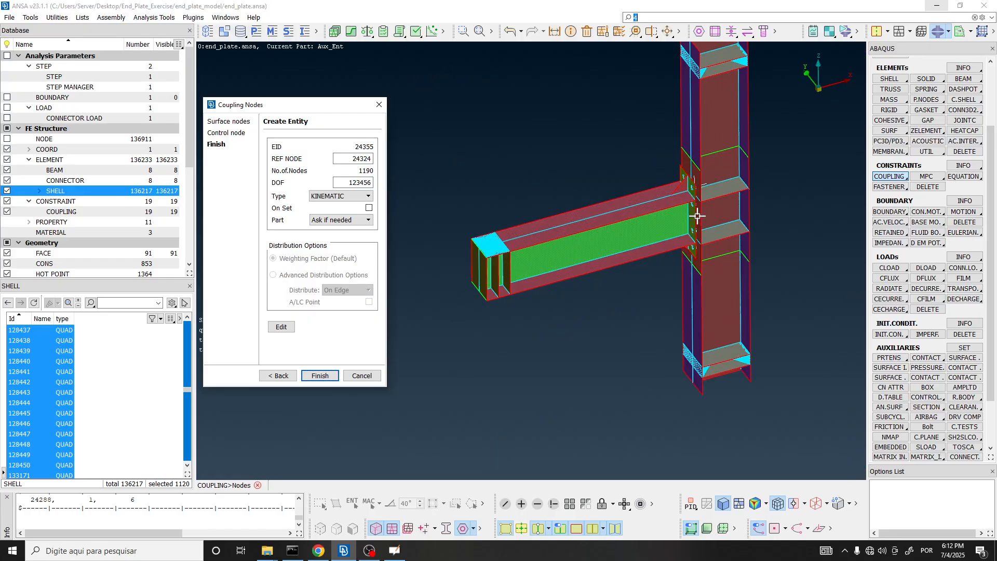
pyautogui.scroll(5, 706, 214)
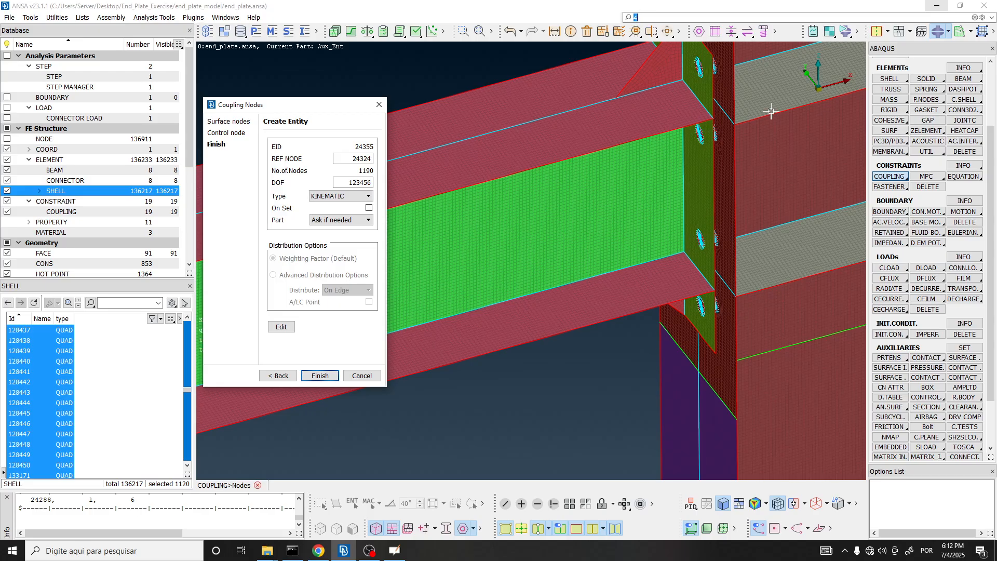
pyautogui.scroll(-5, 729, 265)
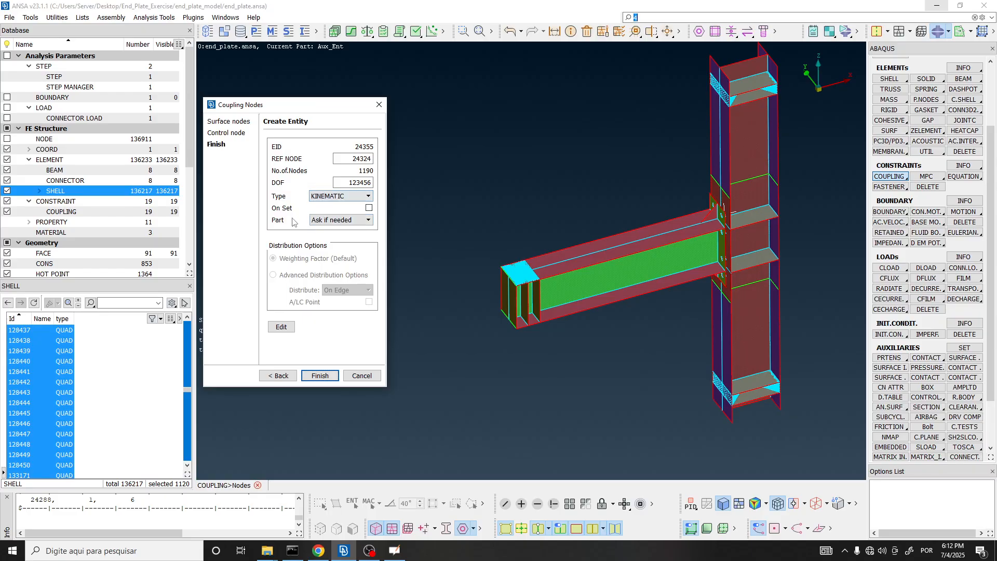
# Finish the coupling as KINEMATIC with DOF 123456, setting its part assignment to Ask always
pyautogui.click(340, 220)
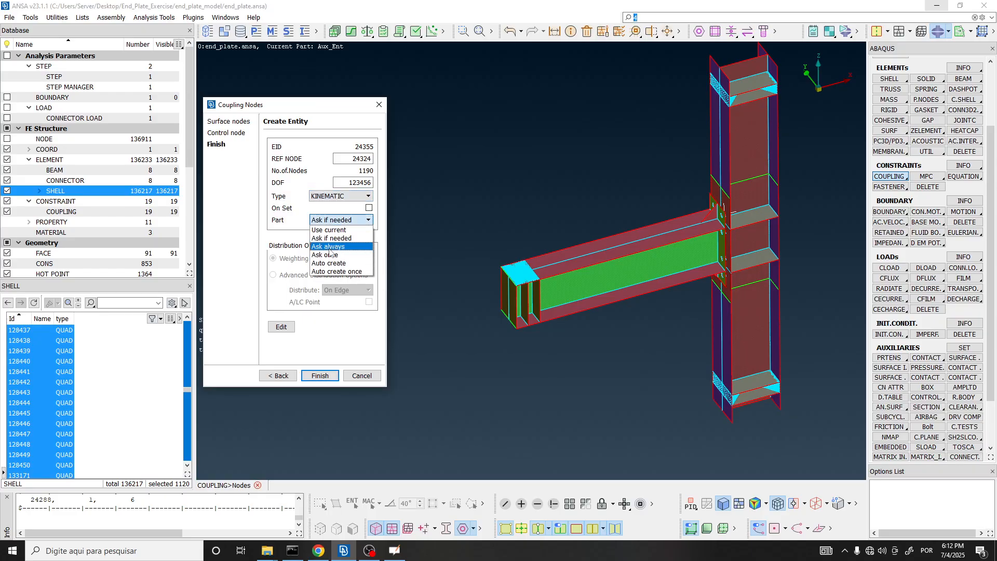
pyautogui.click(330, 237)
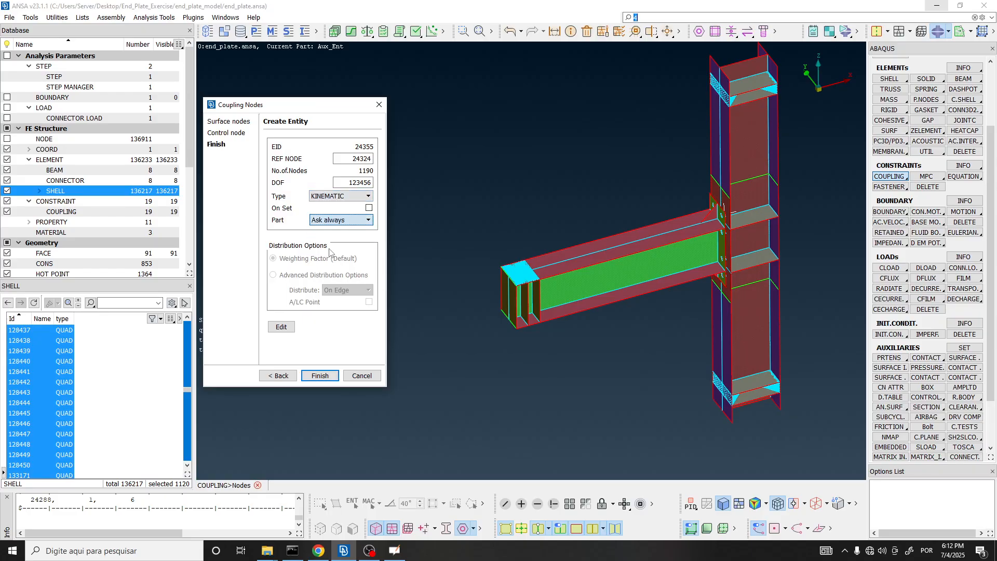
pyautogui.doubleClick(359, 184)
pyautogui.click(322, 375)
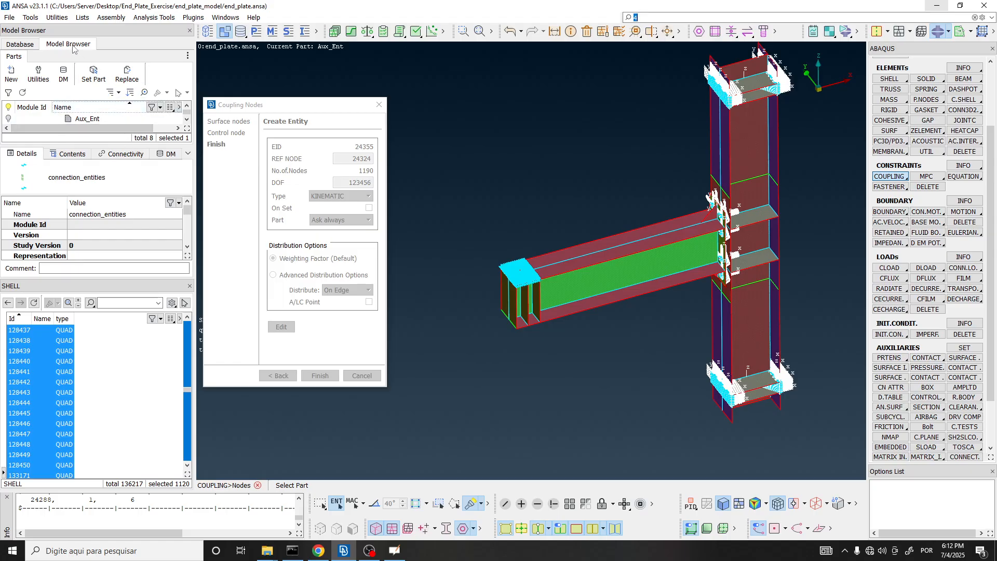
# Assign the new beam-end coupling to the connection_entities part and end the node coupling command
pyautogui.moveTo(75, 49); pyautogui.dragTo(323, 60)
pyautogui.scroll(-2, 429, 156)
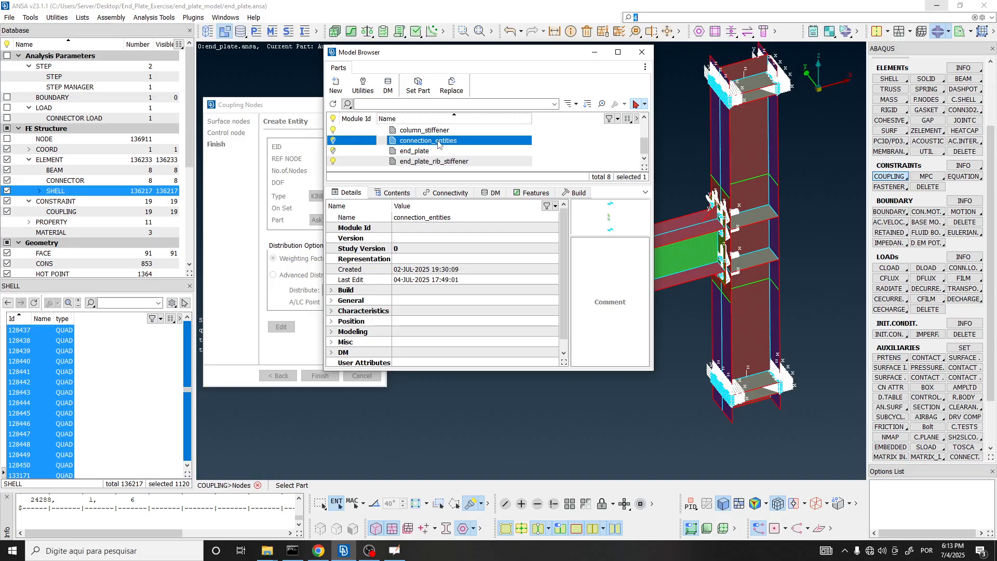
pyautogui.doubleClick(437, 142)
pyautogui.scroll(5, 516, 271)
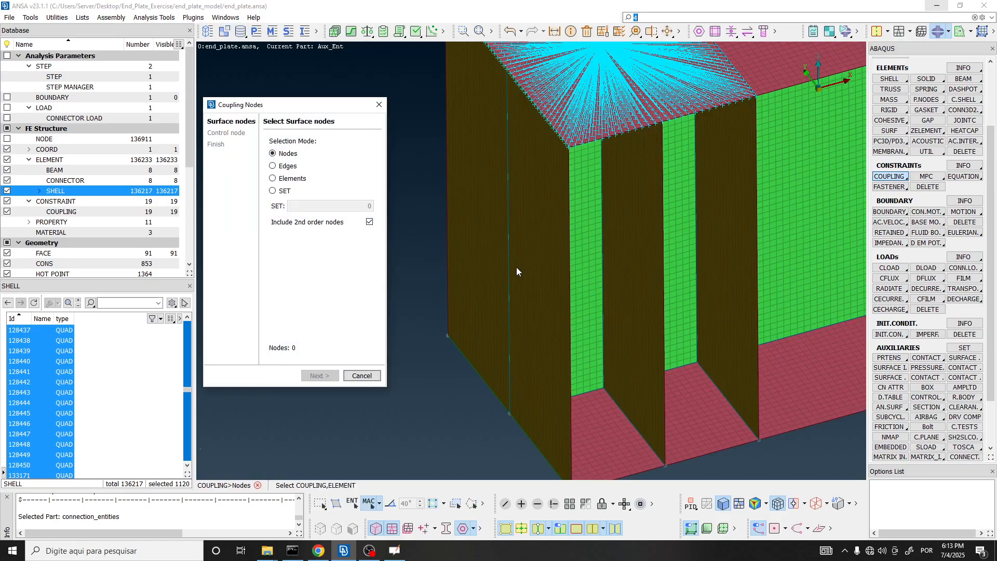
pyautogui.scroll(-5, 521, 197)
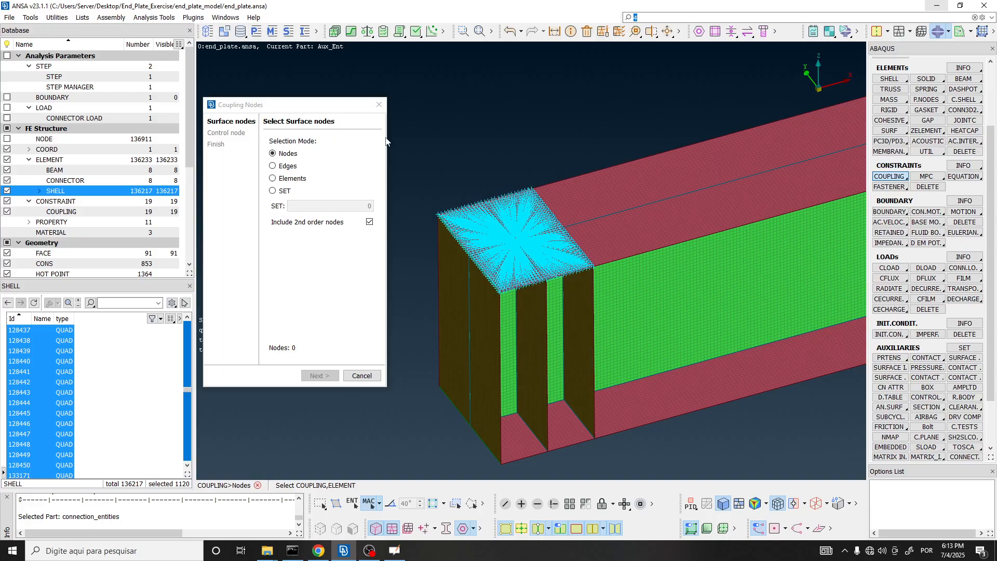
pyautogui.click(379, 94)
pyautogui.click(379, 103)
pyautogui.scroll(-3, 434, 216)
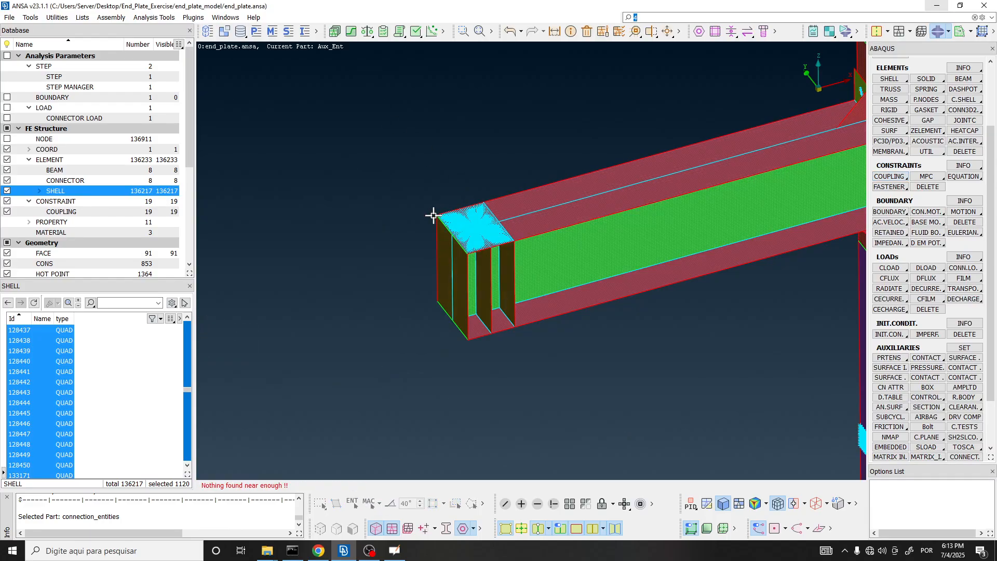
# Examine the finished coupling at the beam's free end and the end-plate connection at the column
pyautogui.scroll(3, 460, 229)
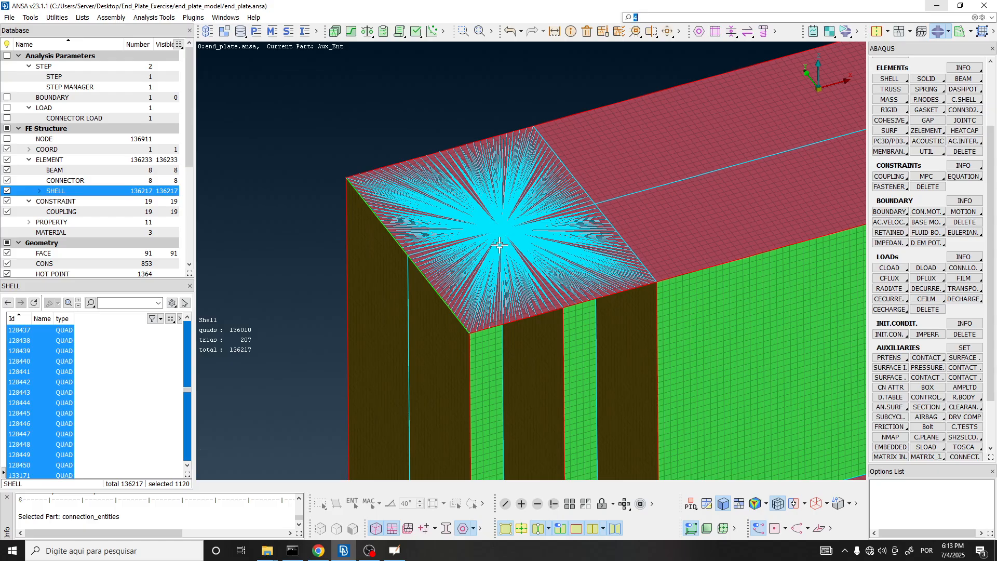
pyautogui.scroll(-5, 499, 246)
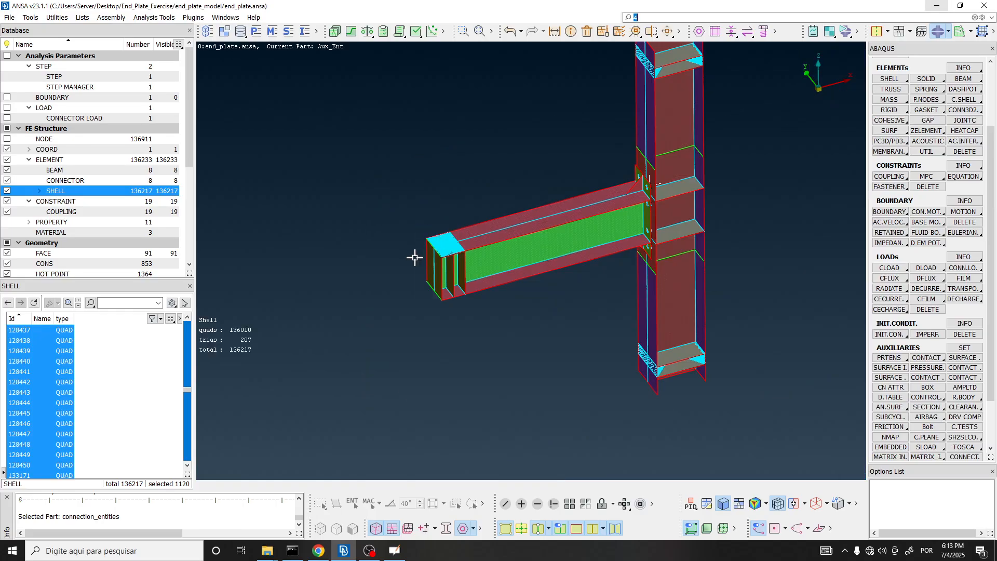
pyautogui.scroll(1, 445, 249)
pyautogui.click(434, 240)
pyautogui.scroll(-4, 400, 254)
pyautogui.scroll(4, 547, 227)
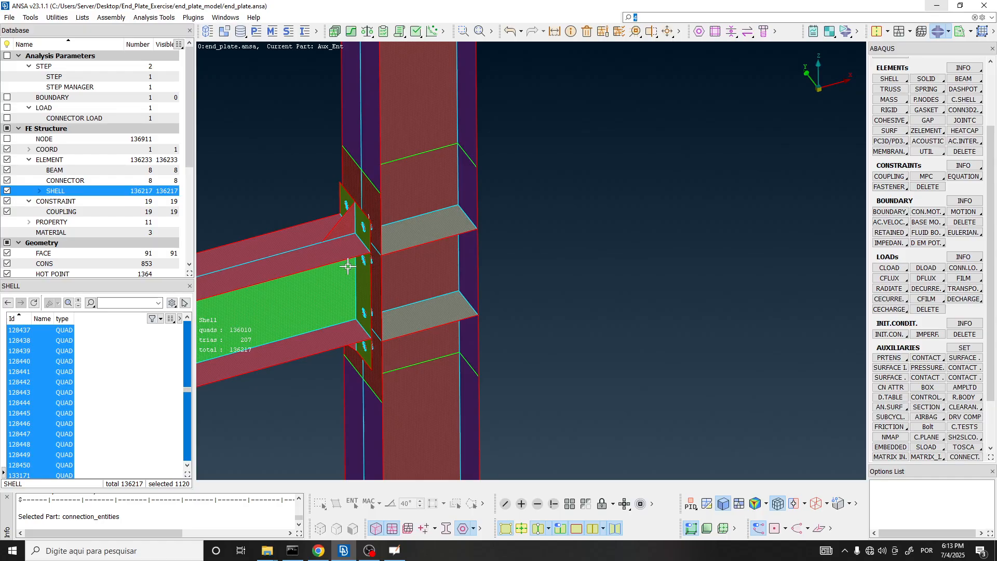
pyautogui.scroll(-3, 494, 211)
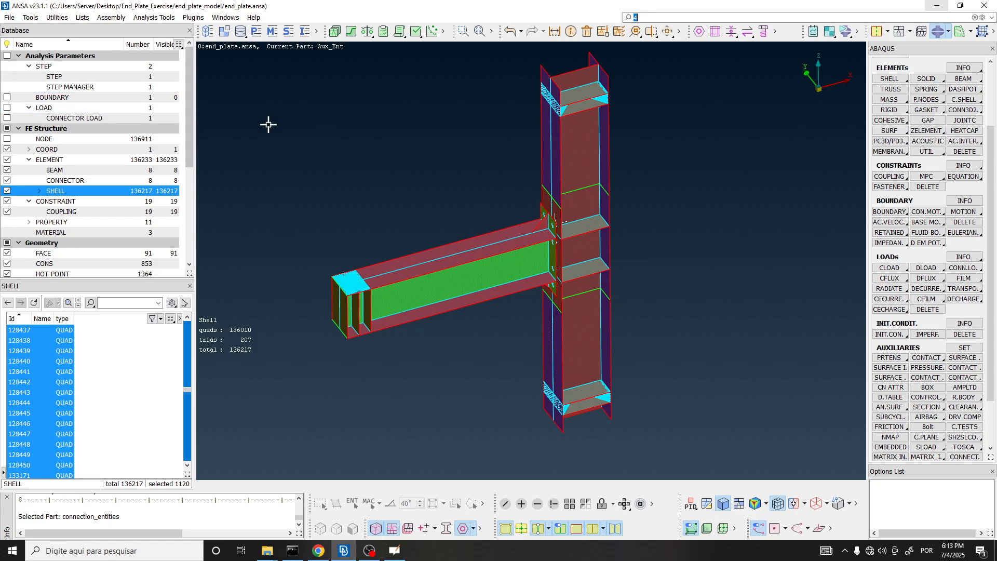
# List the model's analysis steps in the database to review which ones are already defined
pyautogui.click(68, 78)
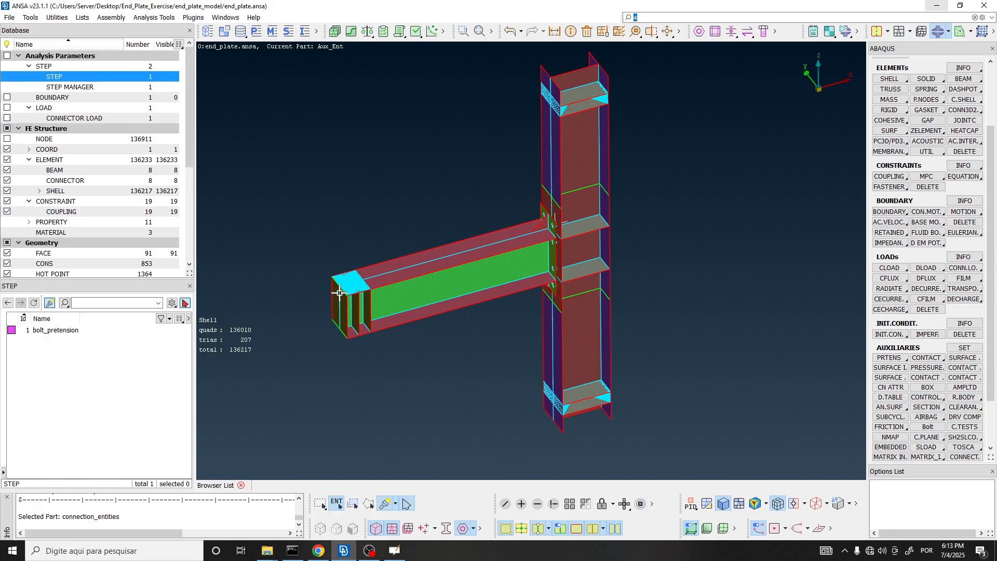
pyautogui.click(47, 331)
pyautogui.click(58, 350)
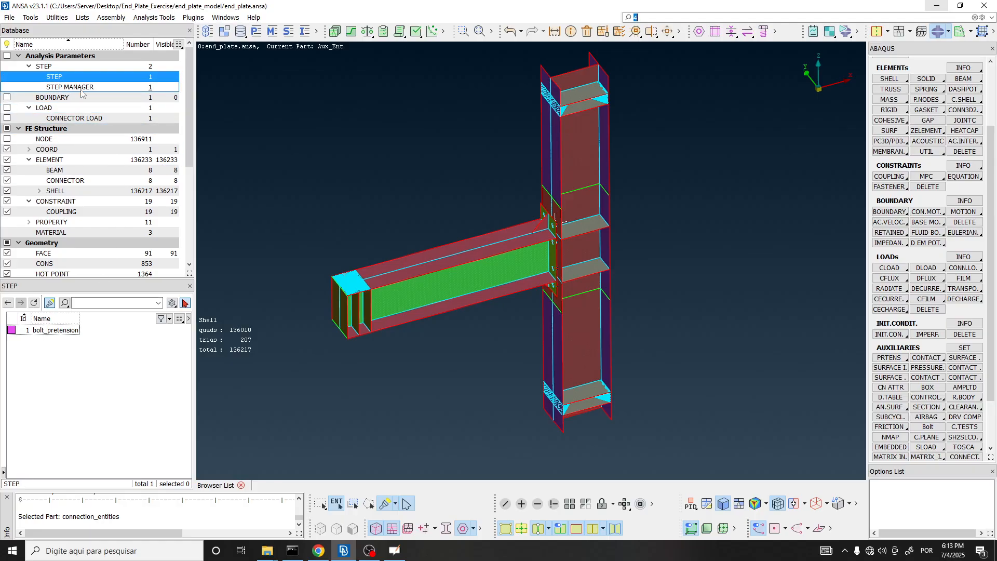
pyautogui.click(370, 552)
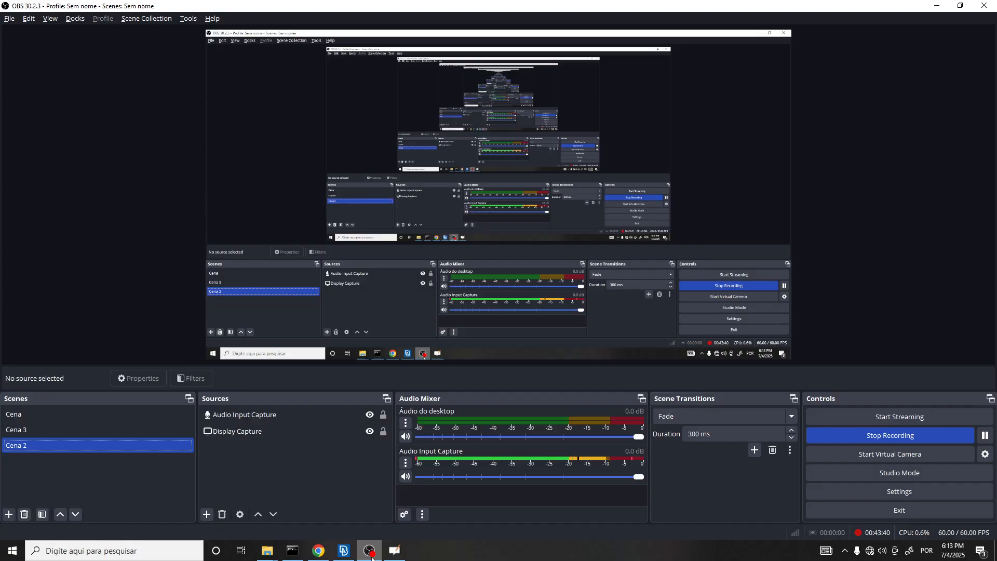
pyautogui.hotkey('alt', '1')
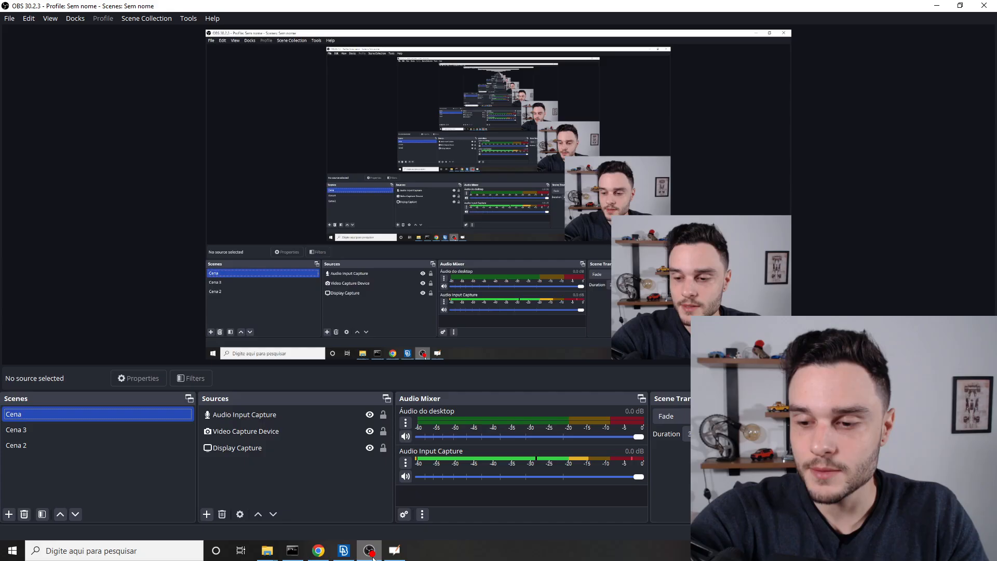
pyautogui.click(369, 551)
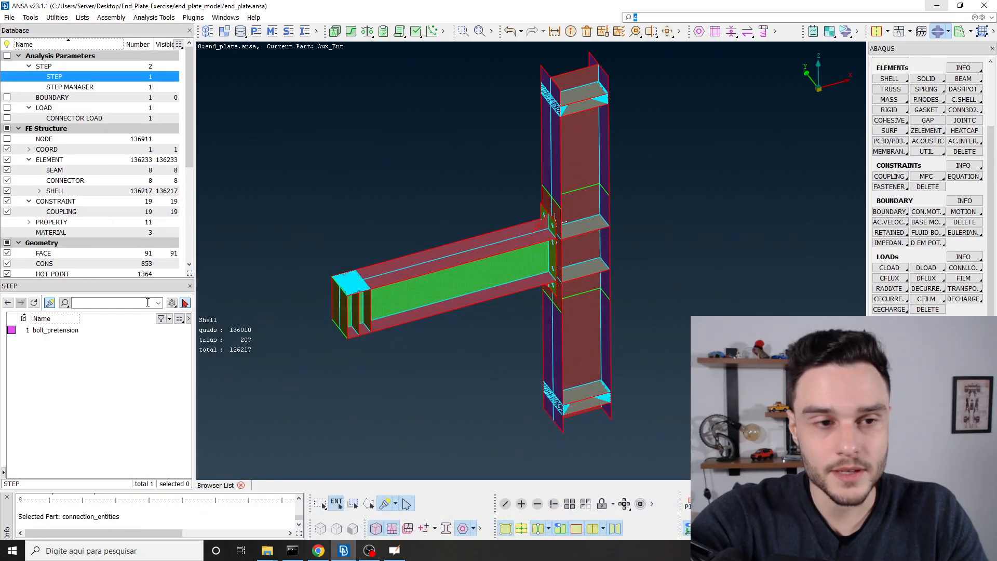
# Open the Anonymous Step Manager for editing and enlarge the Active Task window so the steps' time settings fit
pyautogui.click(69, 87)
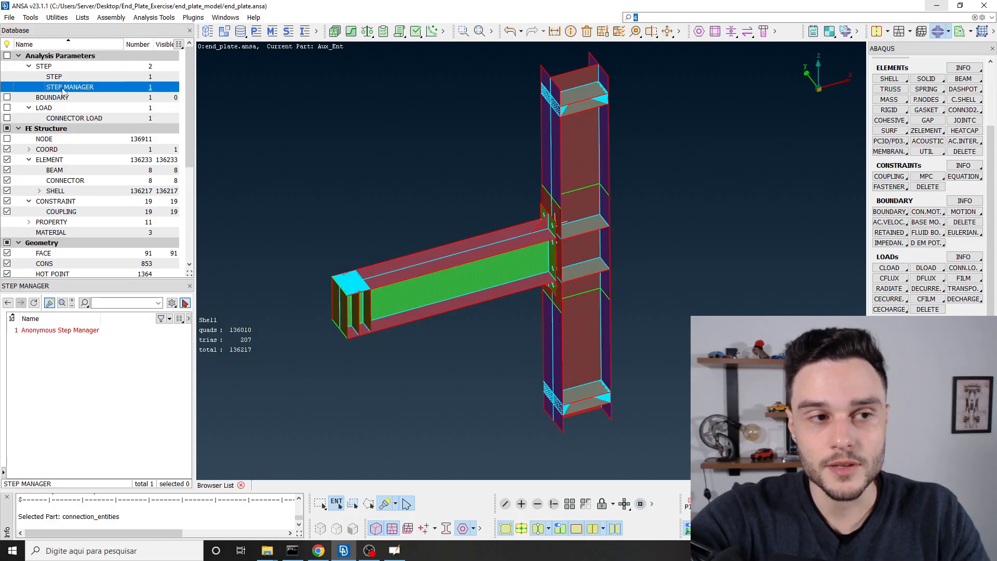
pyautogui.click(48, 330)
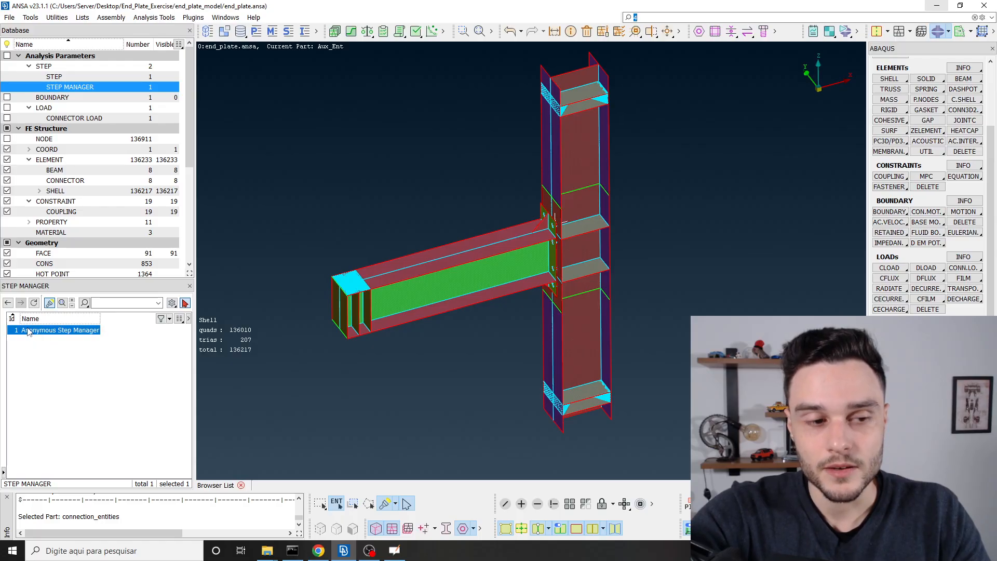
pyautogui.doubleClick(85, 335)
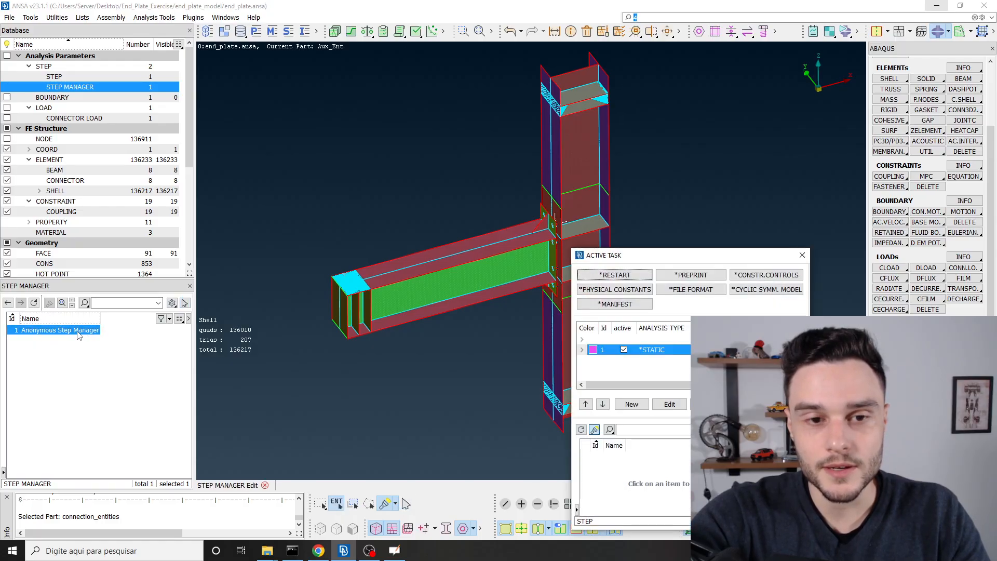
pyautogui.moveTo(616, 254); pyautogui.dragTo(247, 64)
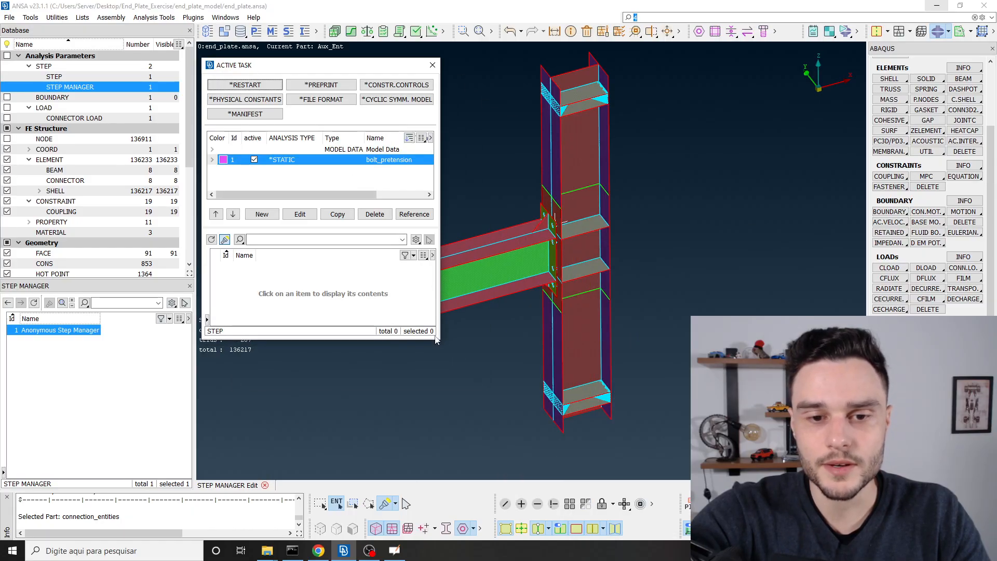
pyautogui.moveTo(440, 341); pyautogui.dragTo(616, 406)
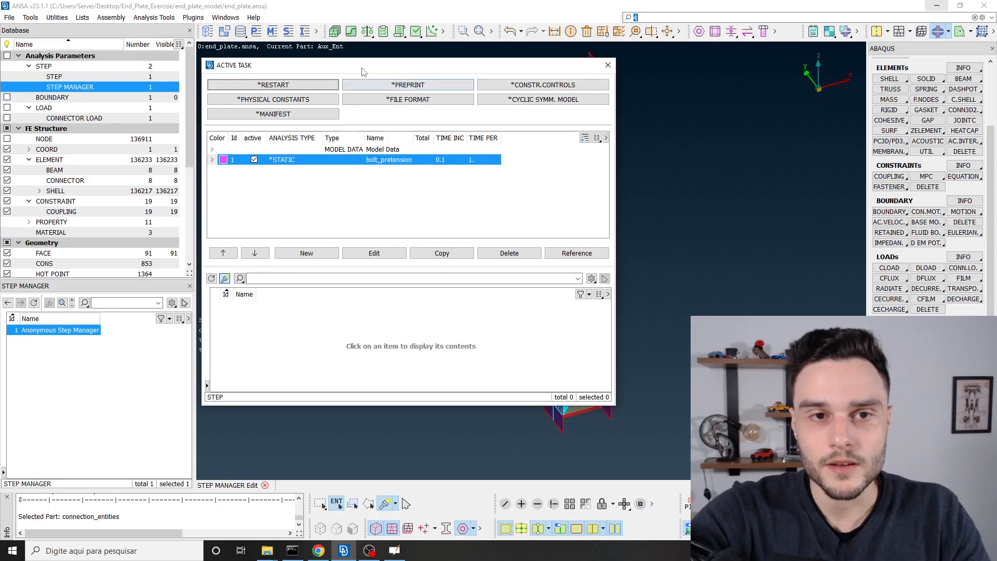
pyautogui.moveTo(337, 65); pyautogui.dragTo(294, 62)
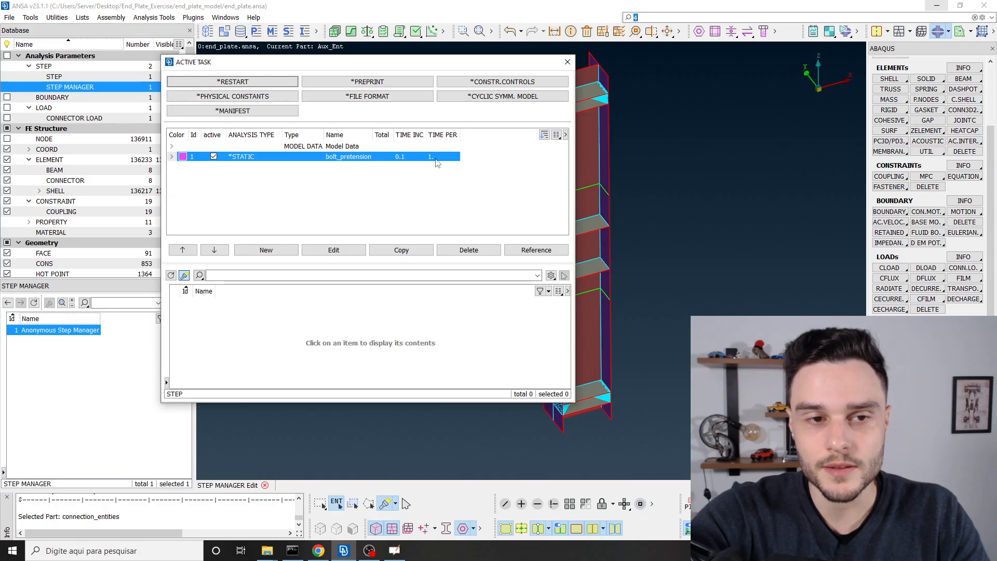
# Review the Model Data entries in the step manager, highlighting the end_plate_to_column_flange contact pair and the column boundary in the model
pyautogui.click(351, 148)
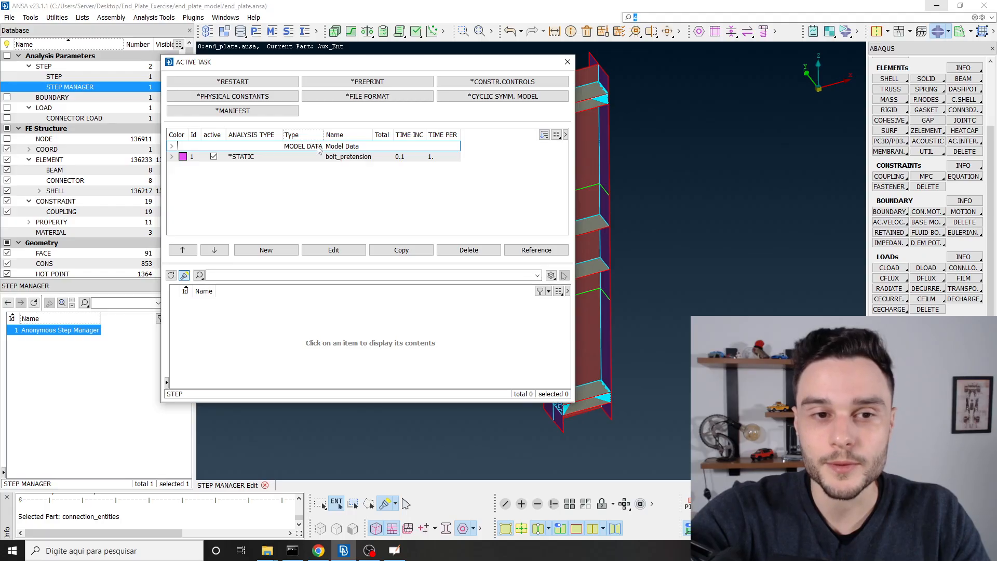
pyautogui.click(171, 147)
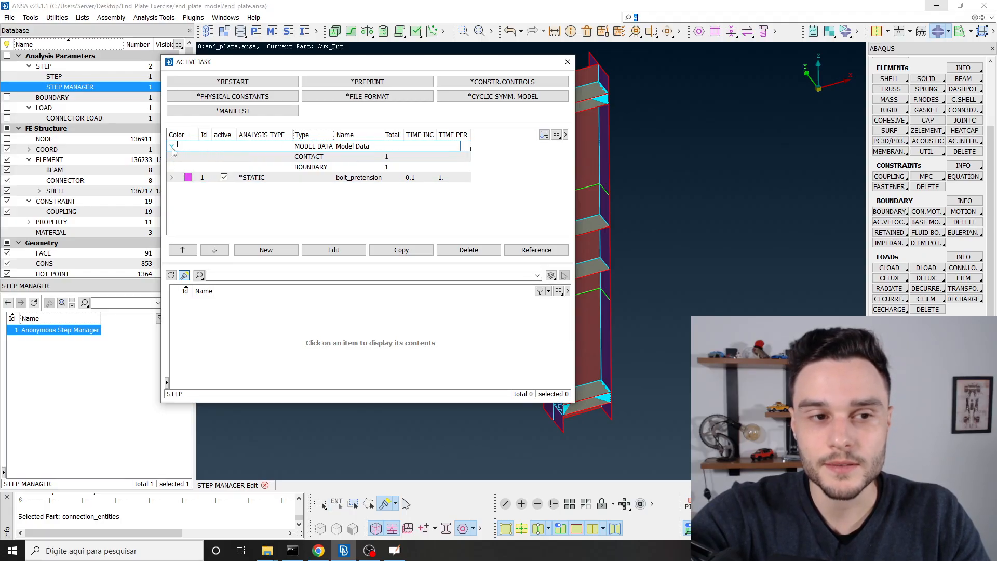
pyautogui.click(307, 156)
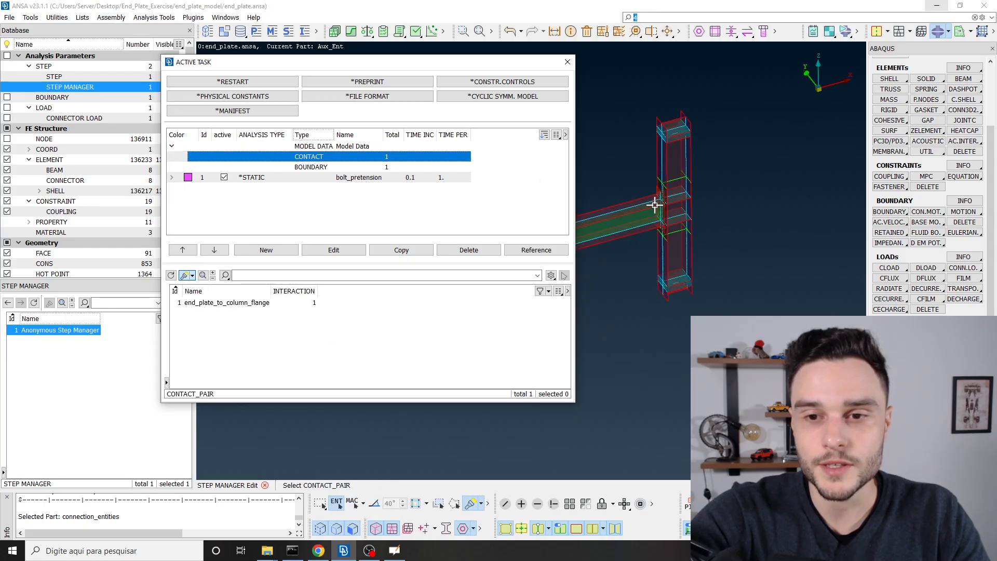
pyautogui.scroll(2, 654, 205)
pyautogui.click(270, 304)
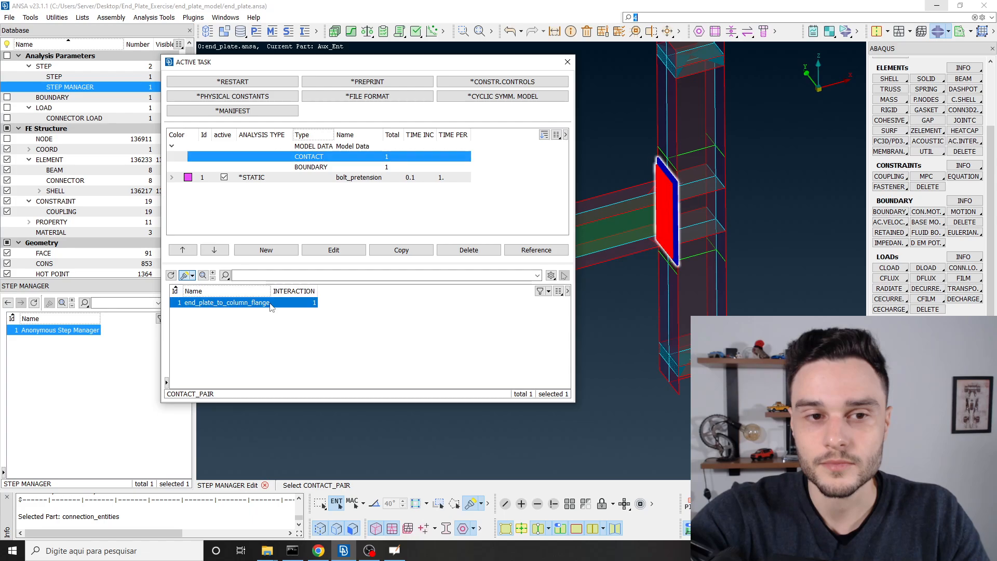
pyautogui.click(310, 167)
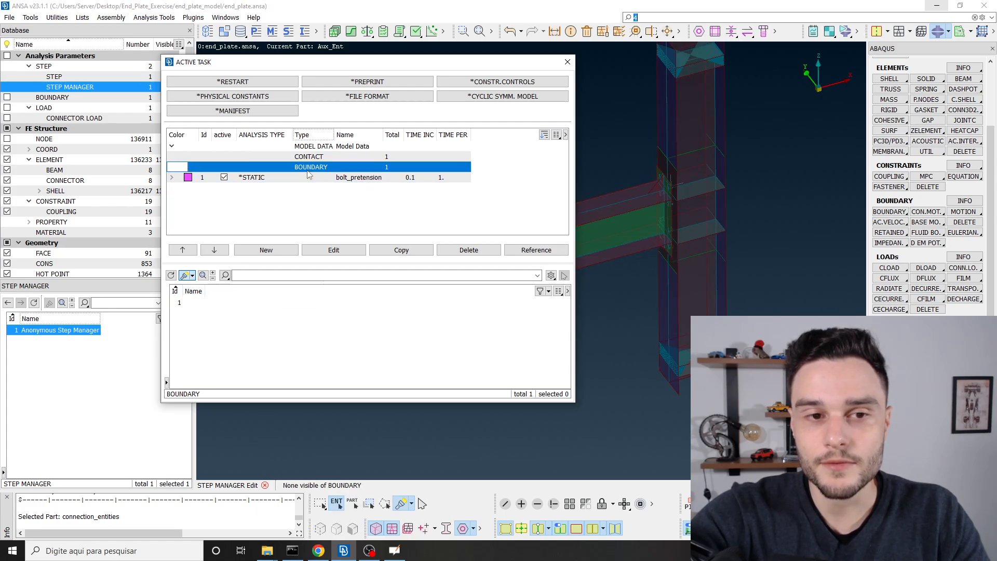
pyautogui.click(183, 303)
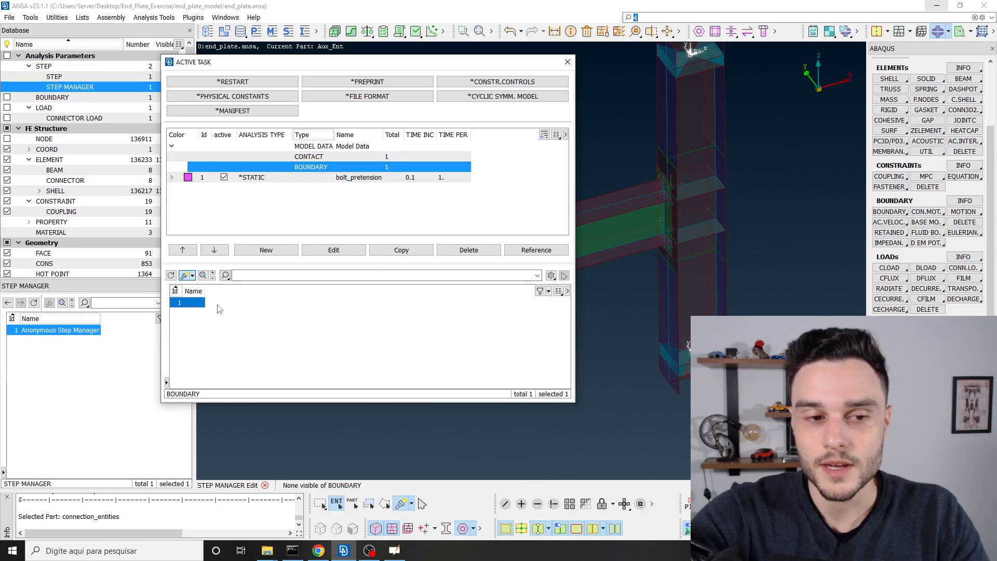
# Inspect the definition card of the boundary under Model Data, including its node set, type and constrained degrees of freedom
pyautogui.doubleClick(188, 303)
pyautogui.click(62, 121)
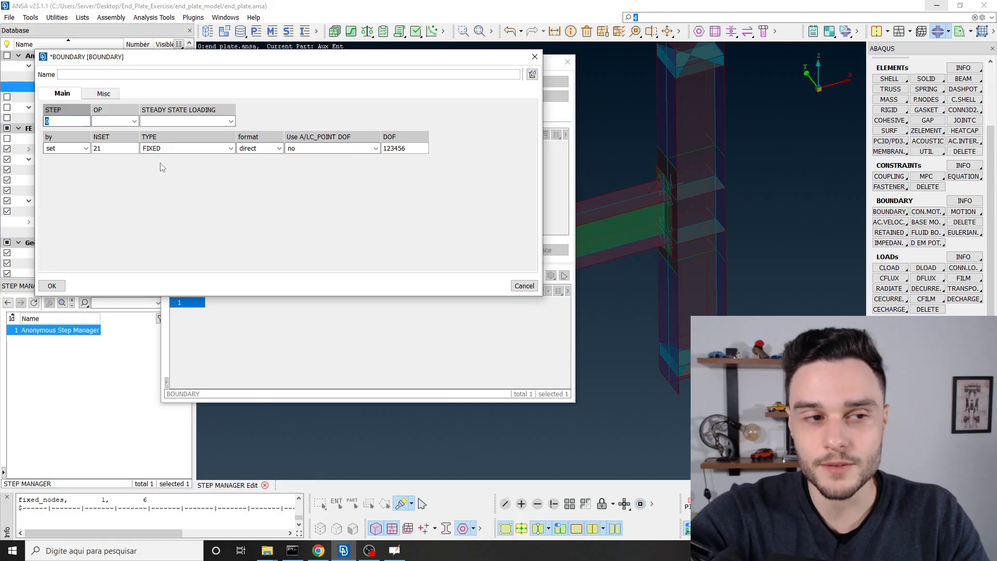
pyautogui.press('Escape')
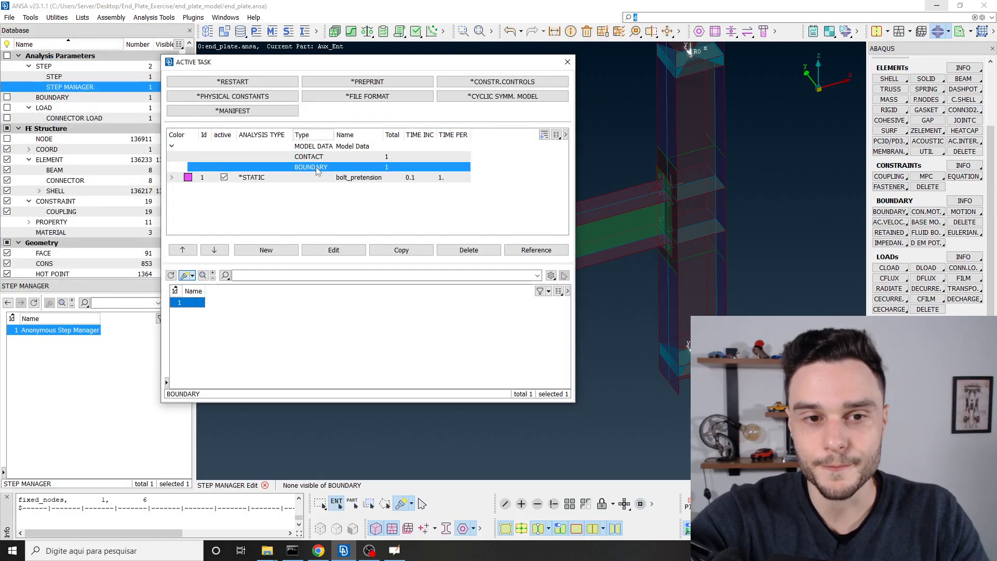
# Review the bolt_pretension step's connector load, highlighting it in the model and comparing its assignment with the Model Data boundary
pyautogui.click(172, 178)
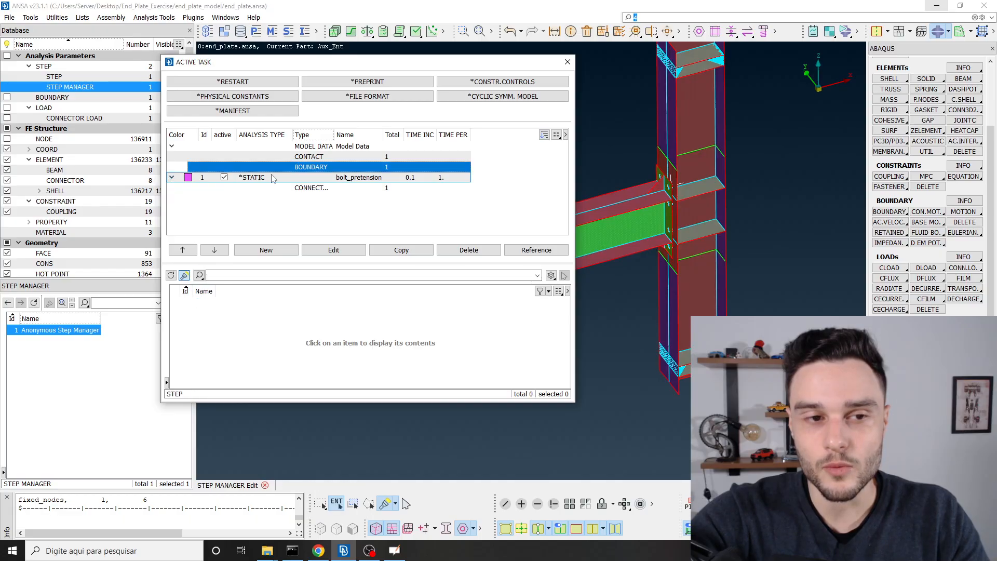
pyautogui.moveTo(334, 135); pyautogui.dragTo(362, 134)
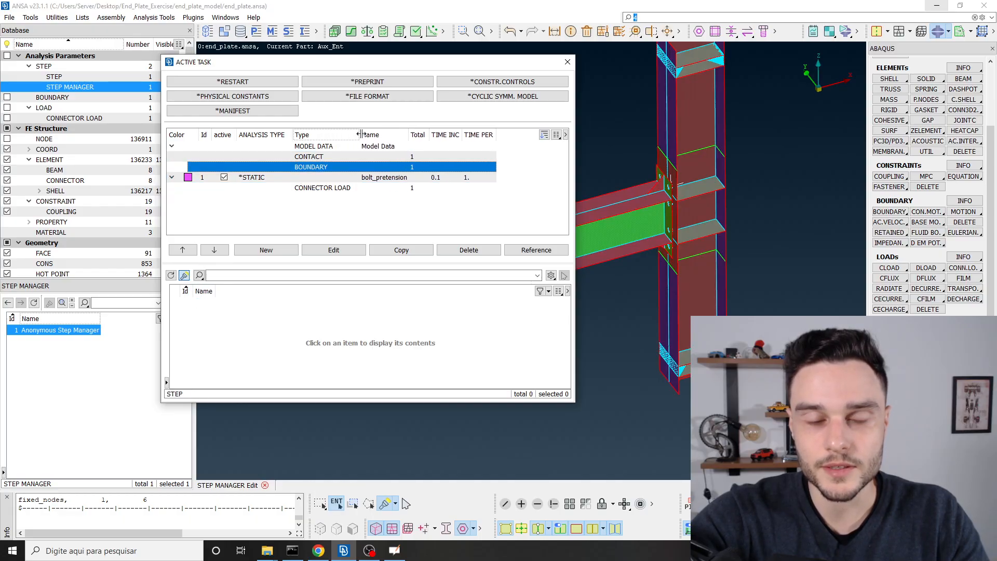
pyautogui.click(322, 188)
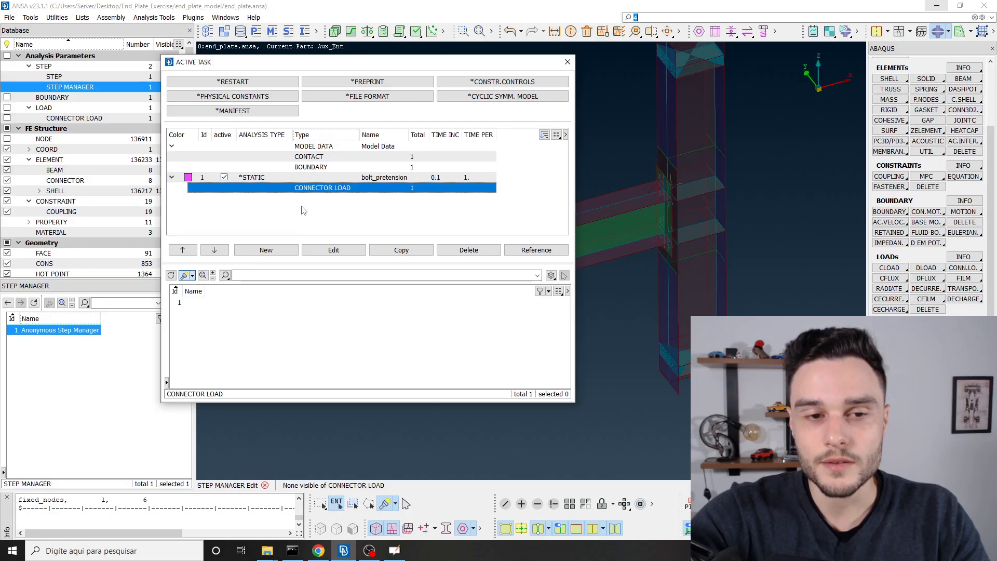
pyautogui.click(182, 302)
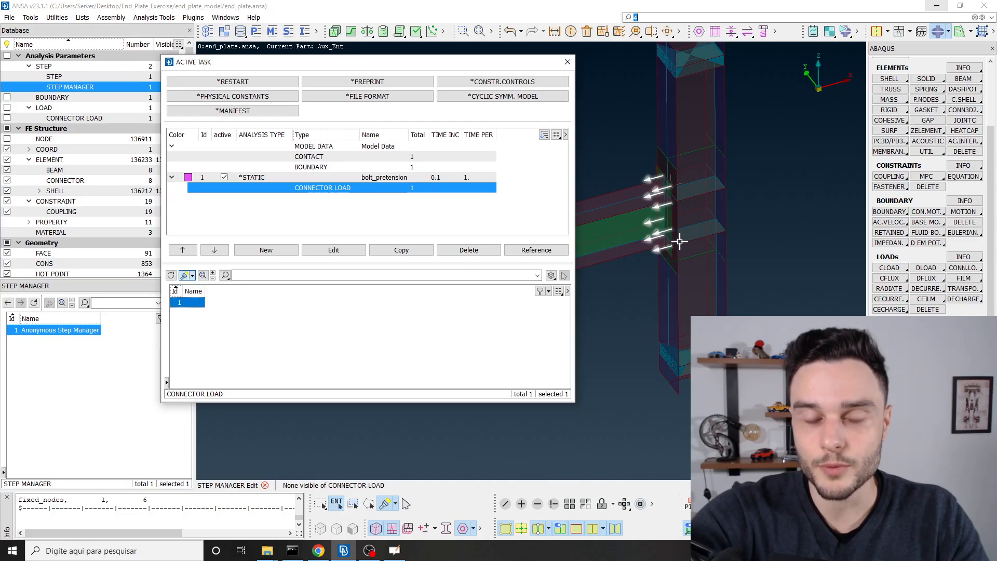
pyautogui.click(326, 168)
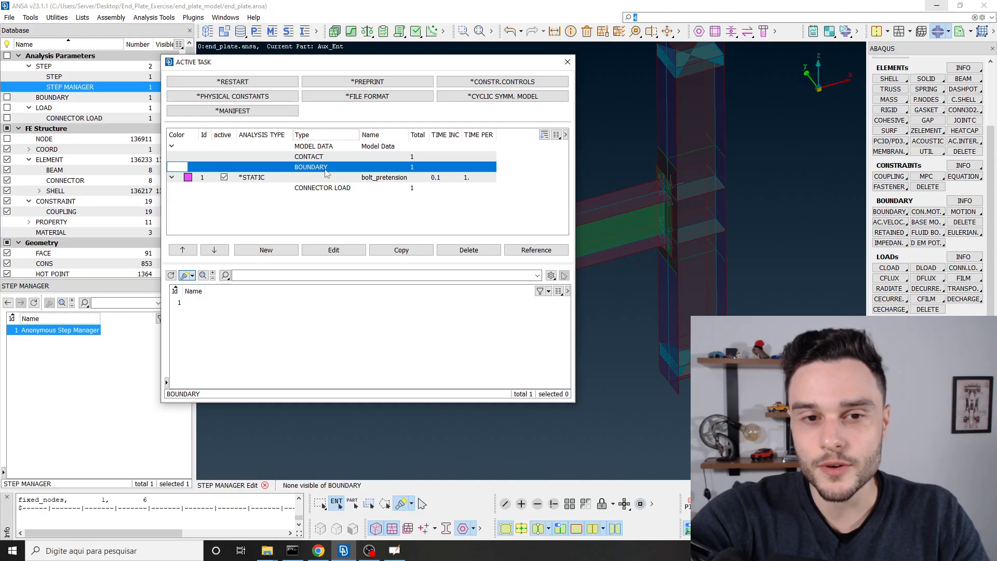
pyautogui.click(335, 190)
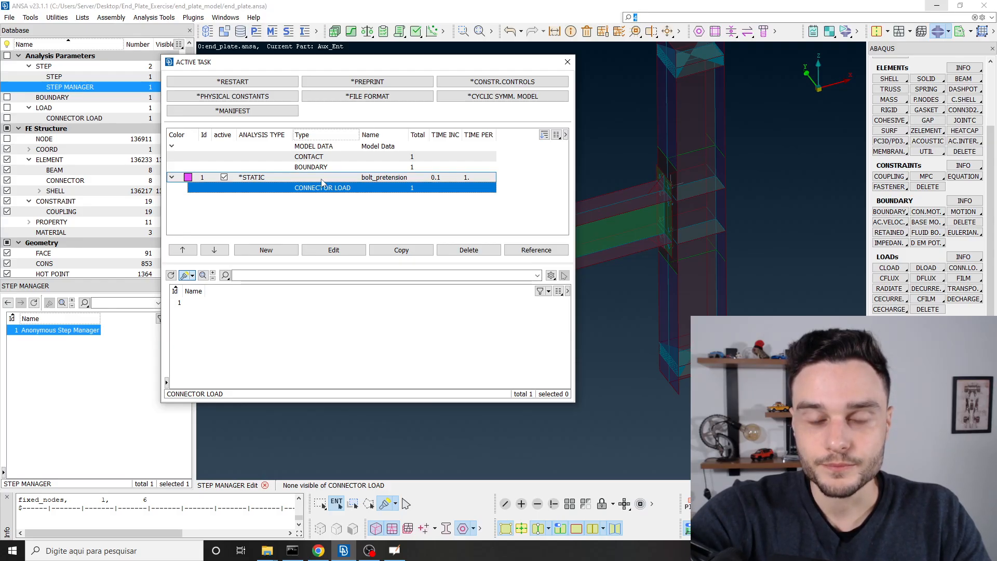
pyautogui.click(321, 178)
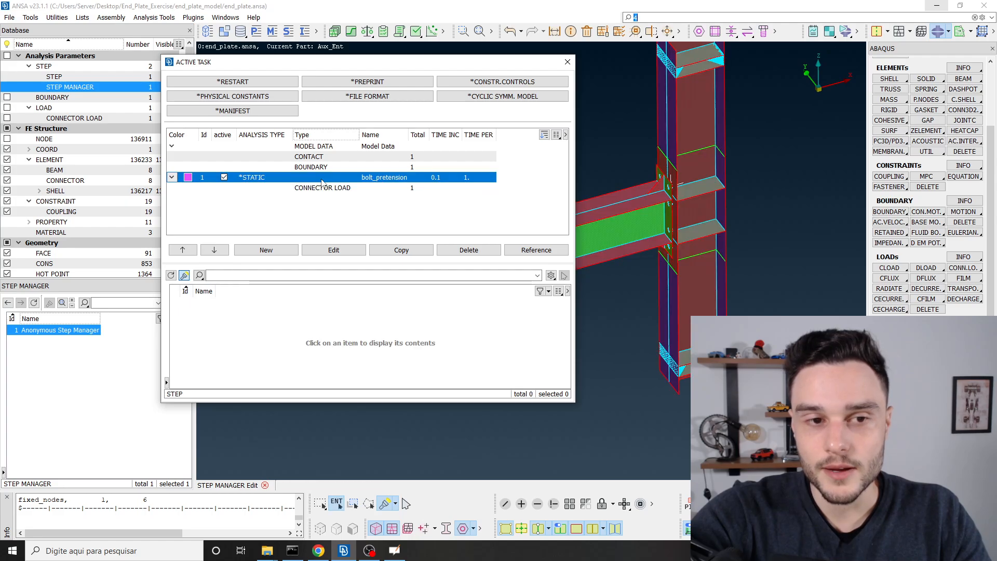
pyautogui.click(347, 215)
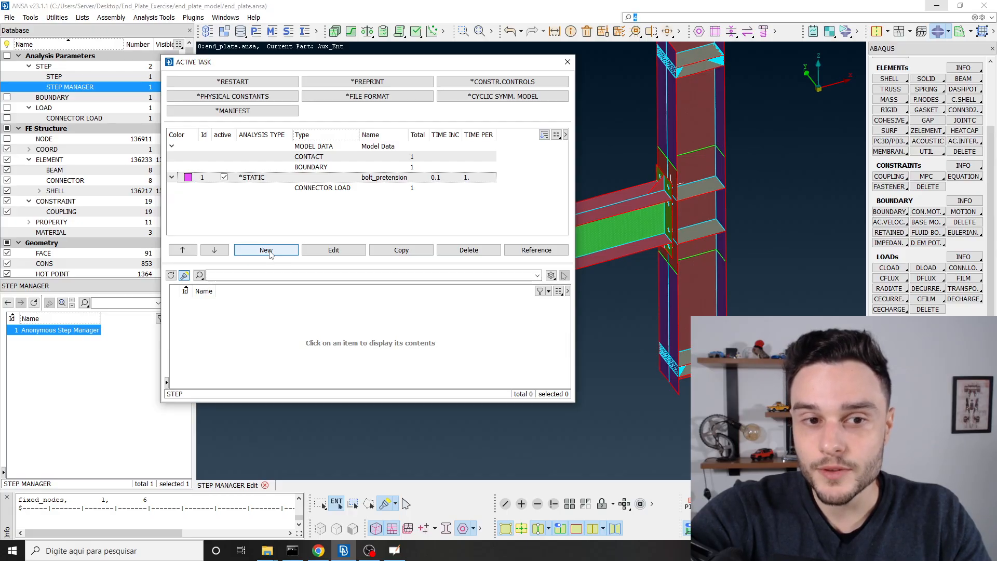
# Copy the bolt_pretension step with the Step option, leaving out its conditions
pyautogui.click(285, 179)
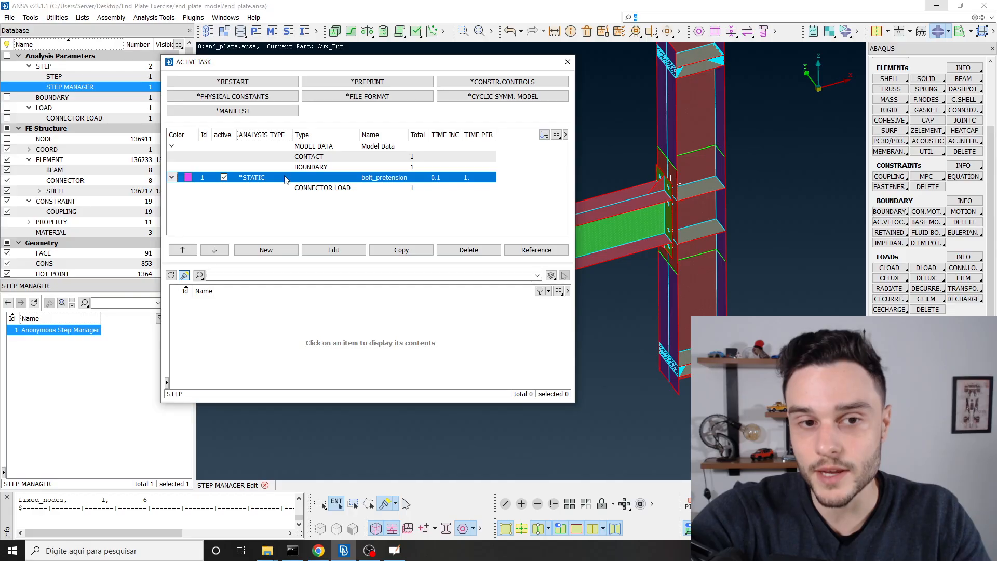
pyautogui.rightClick(281, 181)
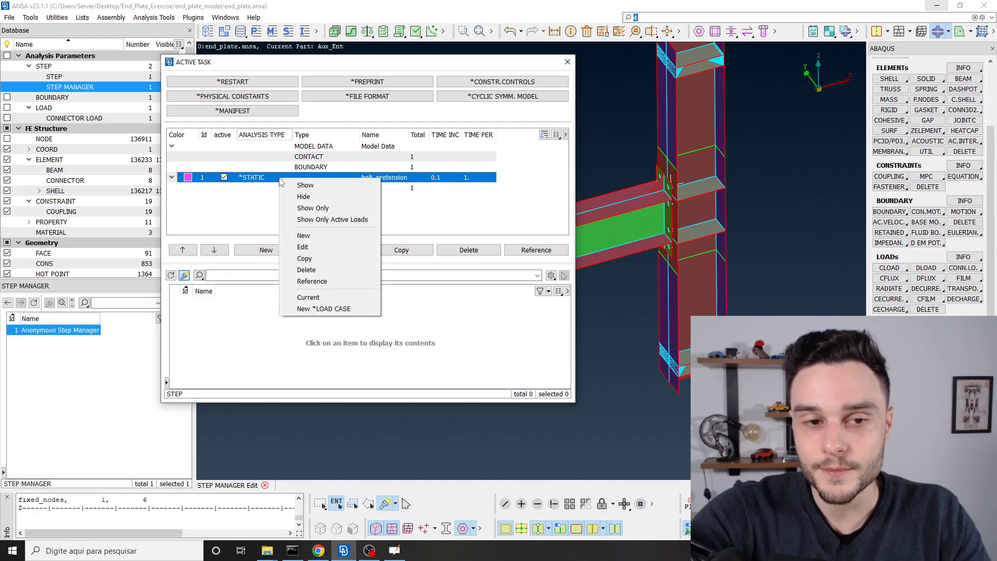
pyautogui.click(305, 258)
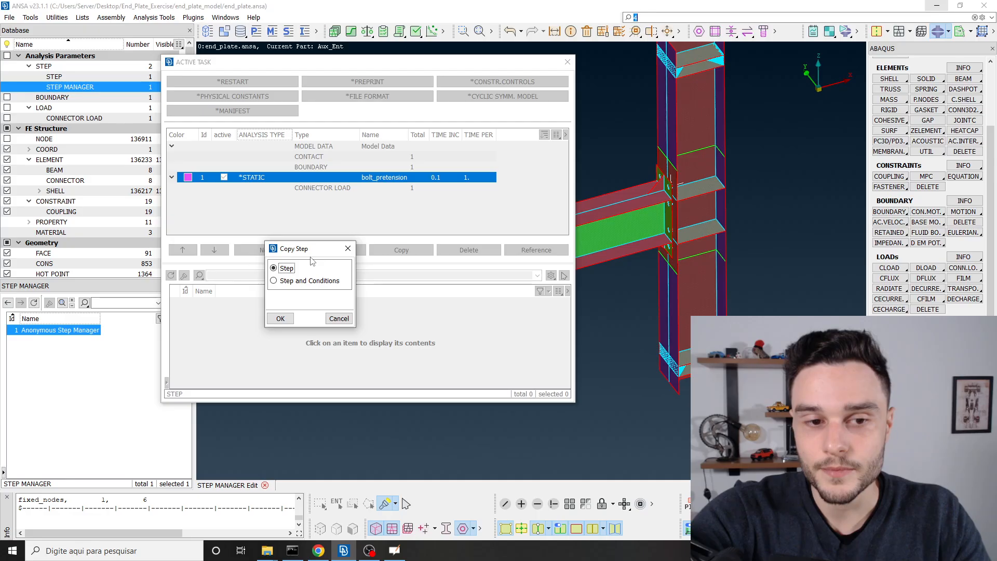
pyautogui.moveTo(308, 249); pyautogui.dragTo(210, 167)
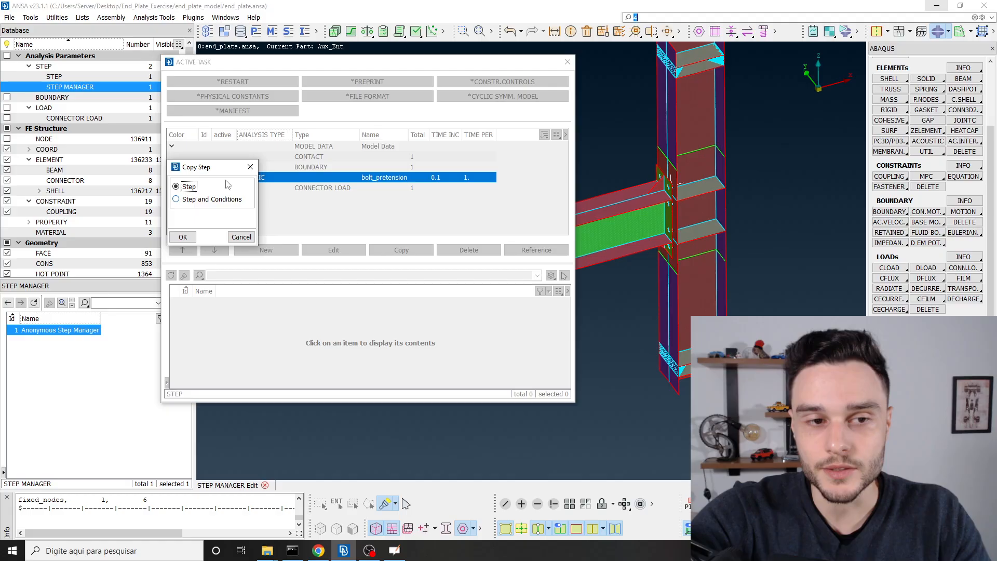
pyautogui.moveTo(225, 170); pyautogui.dragTo(177, 172)
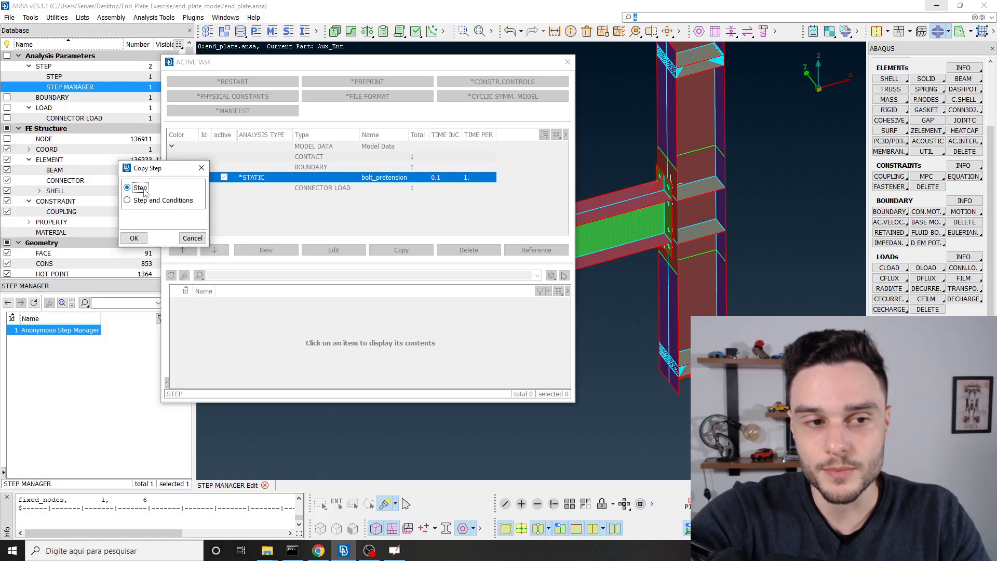
pyautogui.click(134, 238)
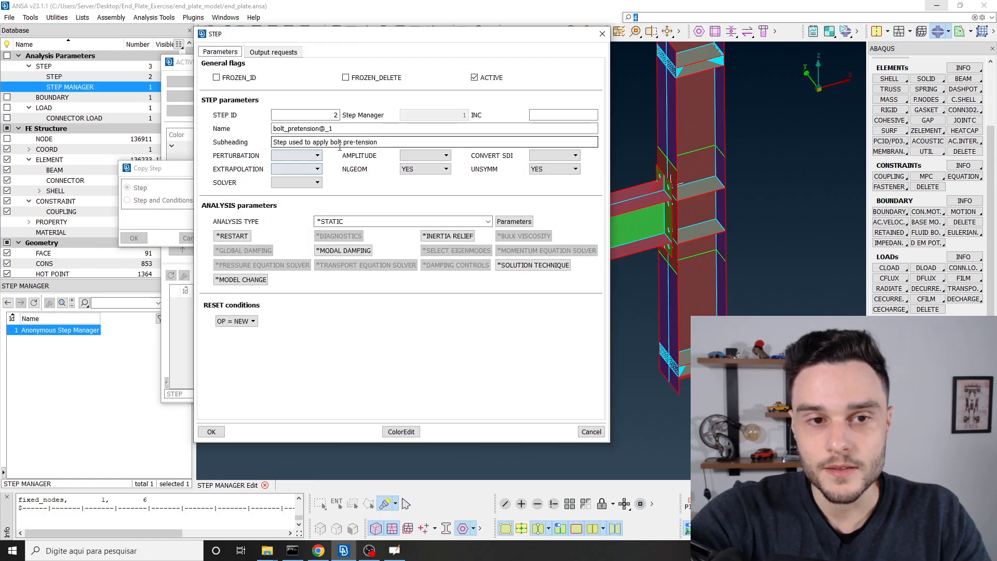
# Name the copied step load_step
pyautogui.click(346, 129)
pyautogui.moveTo(346, 132); pyautogui.dragTo(244, 130)
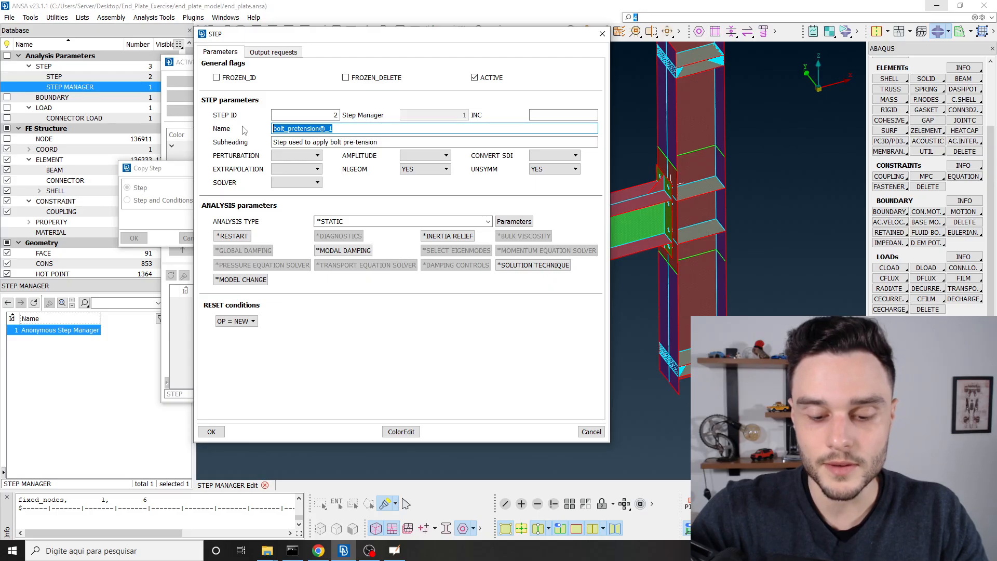
pyautogui.write('load_ca')
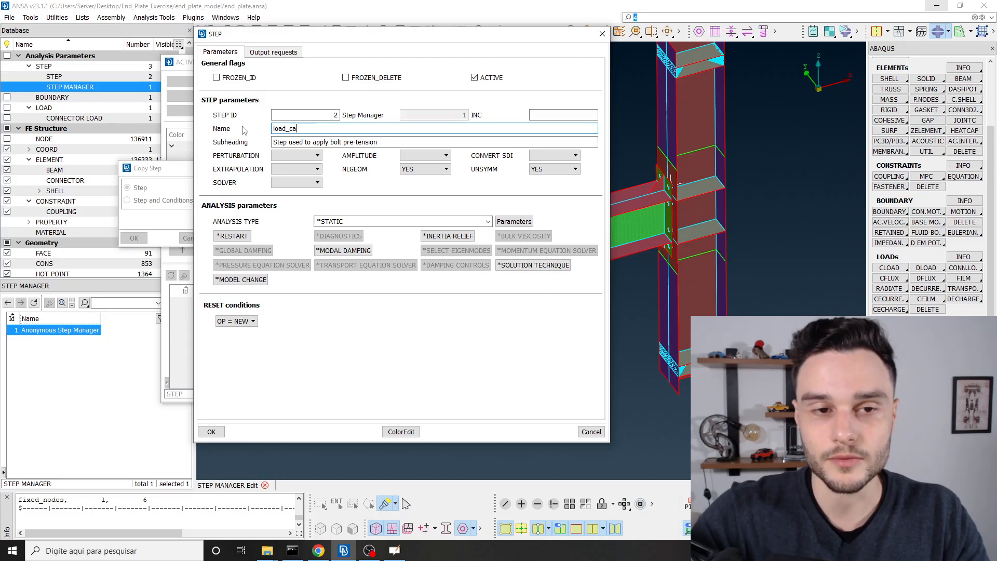
pyautogui.press('BackSpace')
pyautogui.press('BackSpace')
pyautogui.write('step')
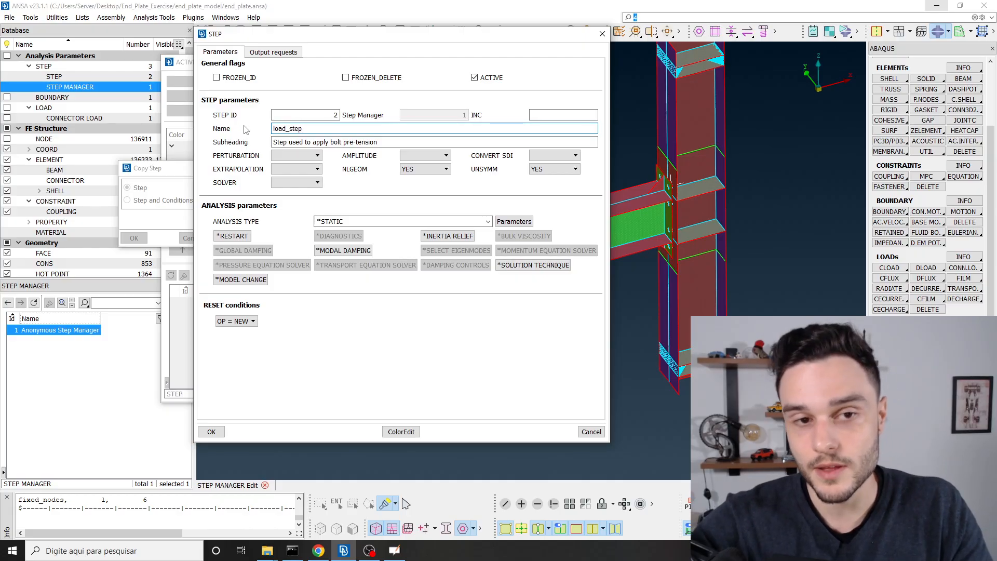
# Set the copied step's subheading to "Apply downward load/displacement at the tip of beam"
pyautogui.press('Tab')
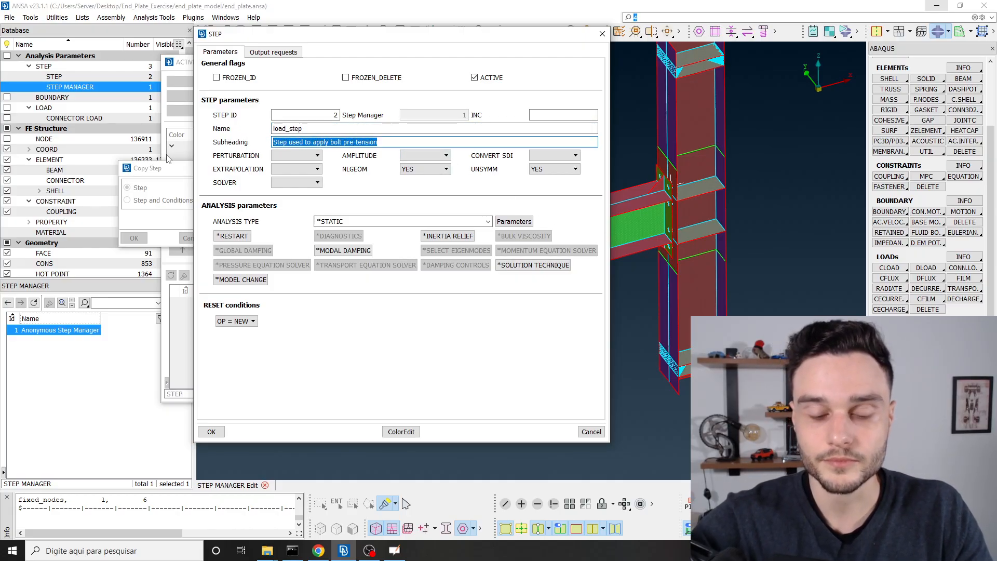
pyautogui.write('Apply')
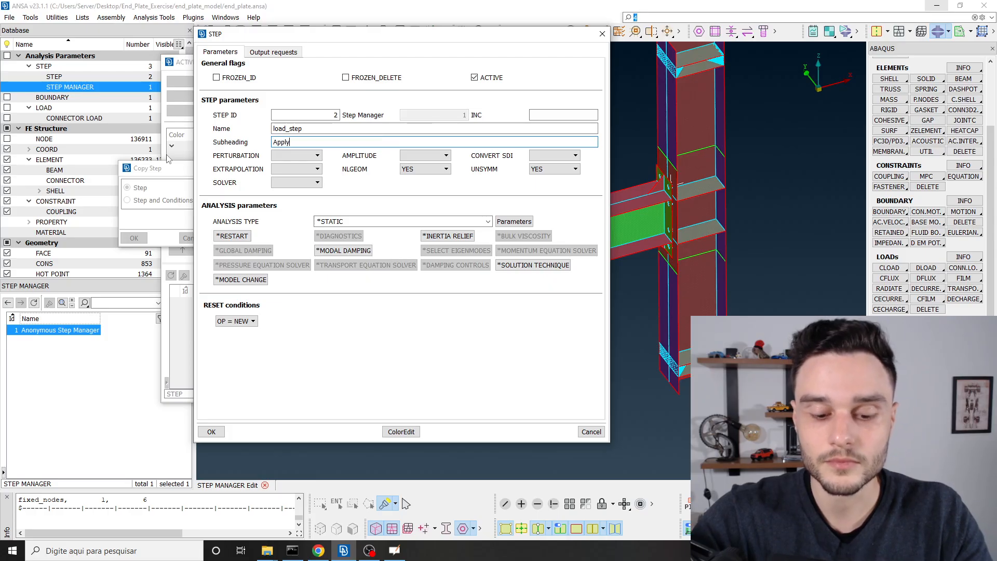
pyautogui.write(' downwa')
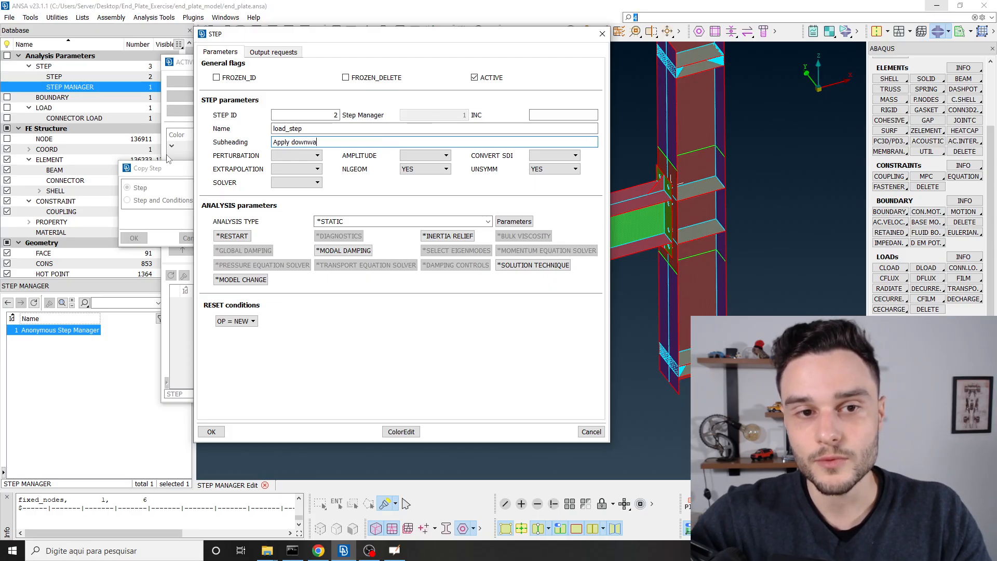
pyautogui.write('rd load')
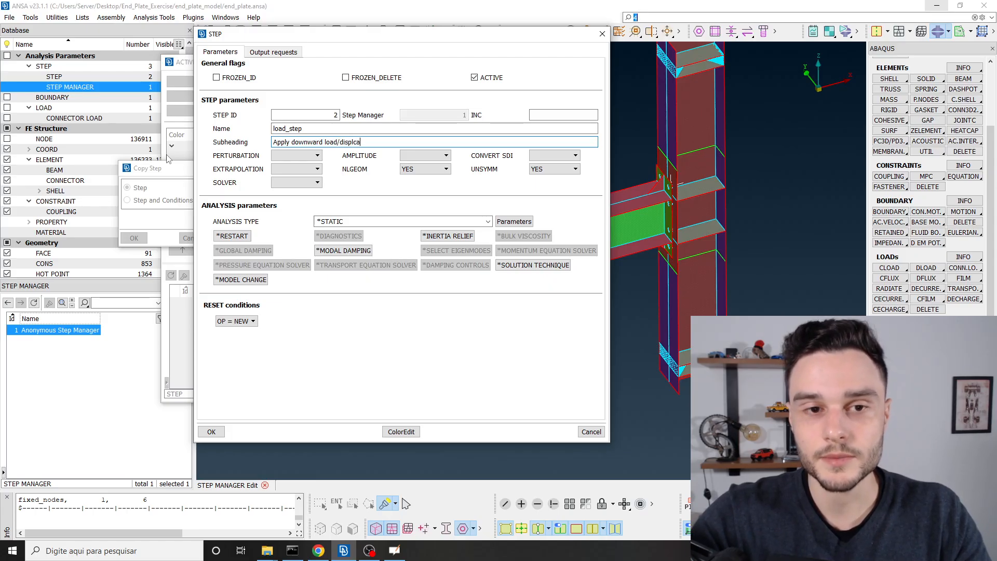
pyautogui.write('/displacement')
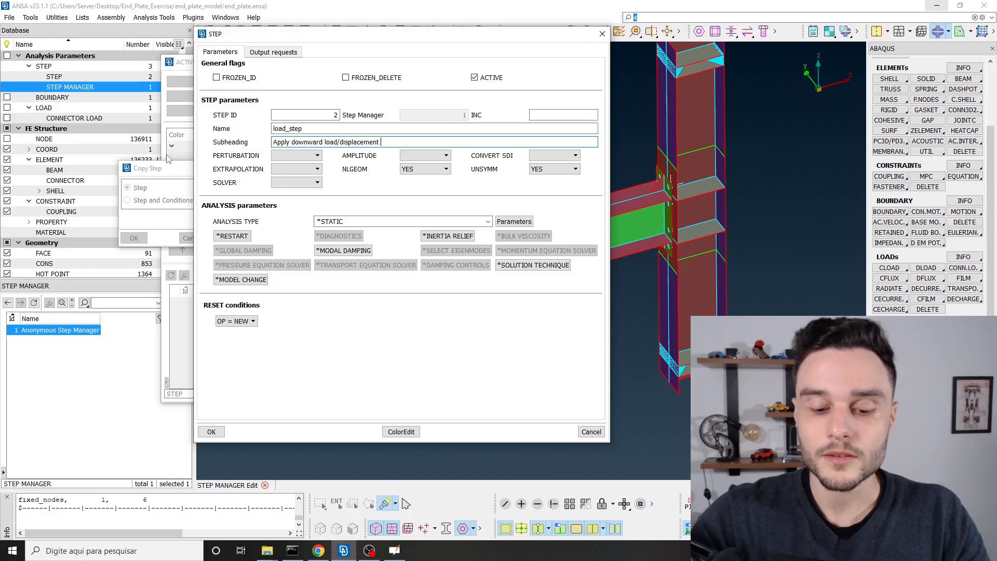
pyautogui.write('at the t')
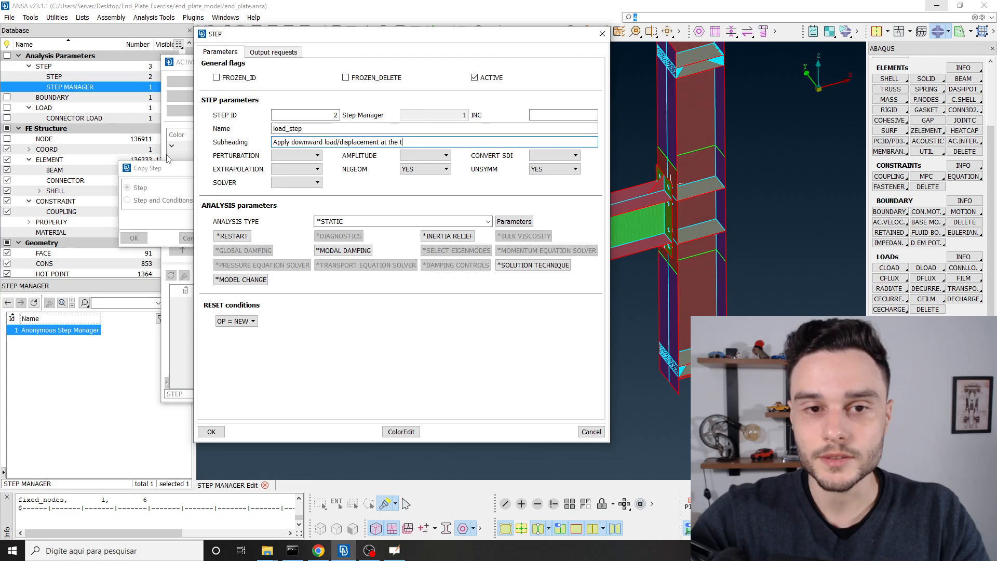
pyautogui.write('ip of beam')
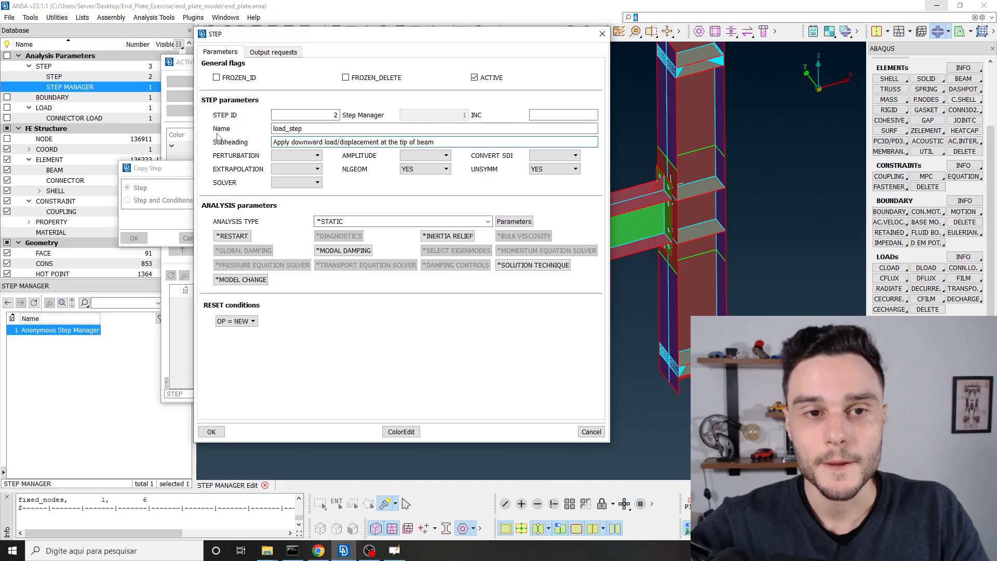
pyautogui.click(422, 105)
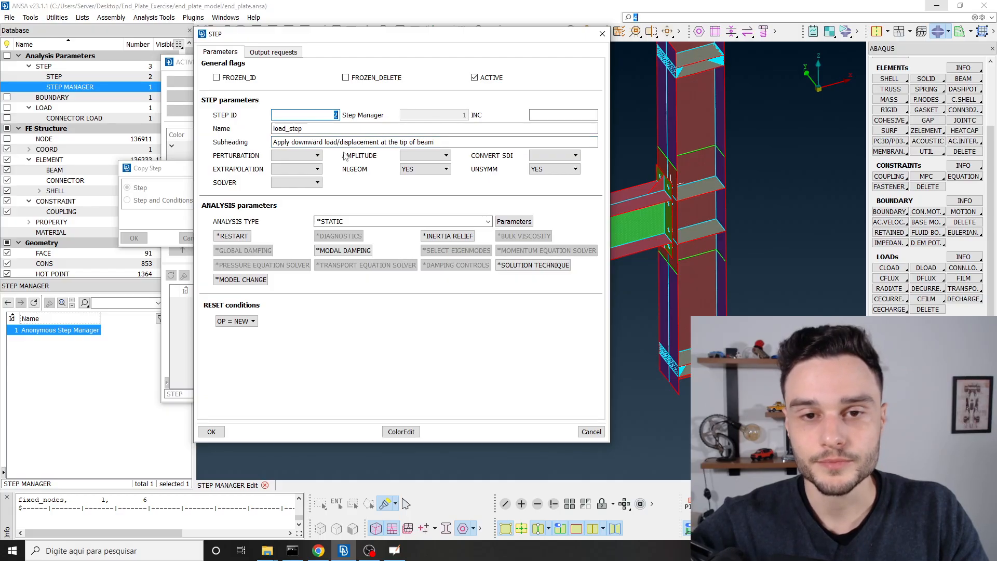
# Check load_step's NLGEOM and UNSYMM options and its *STATIC time increment parameters
pyautogui.moveTo(424, 173)
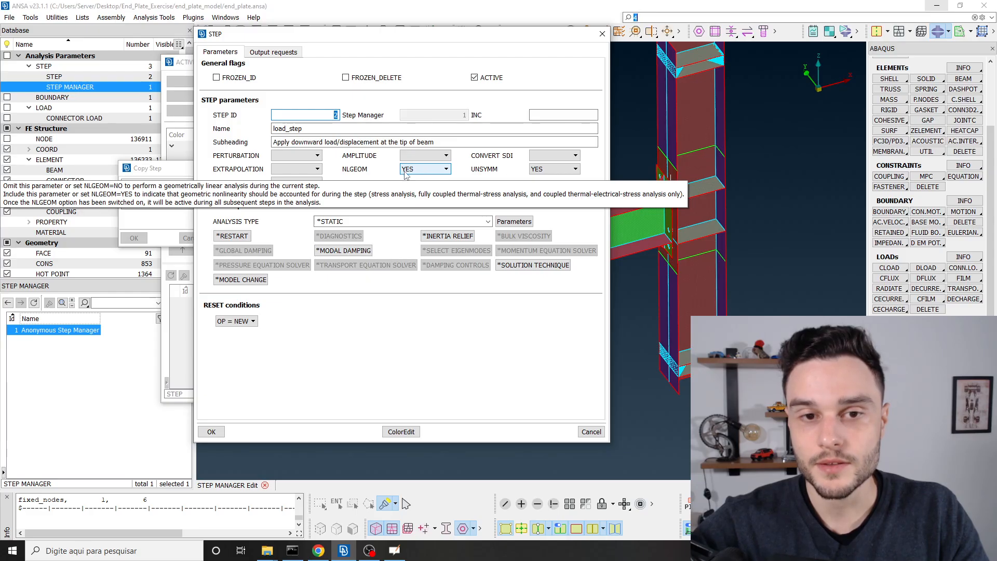
pyautogui.moveTo(558, 171)
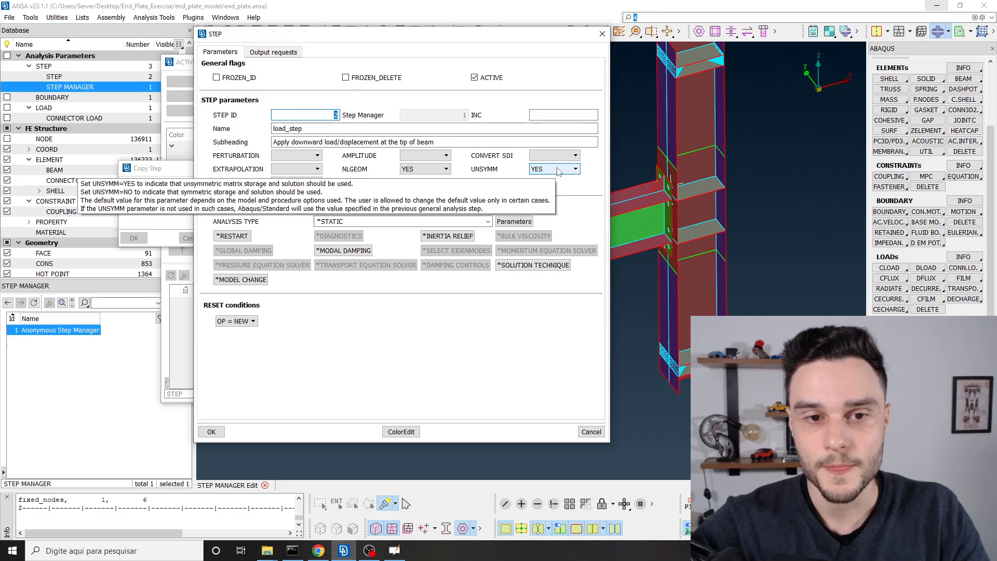
pyautogui.click(513, 222)
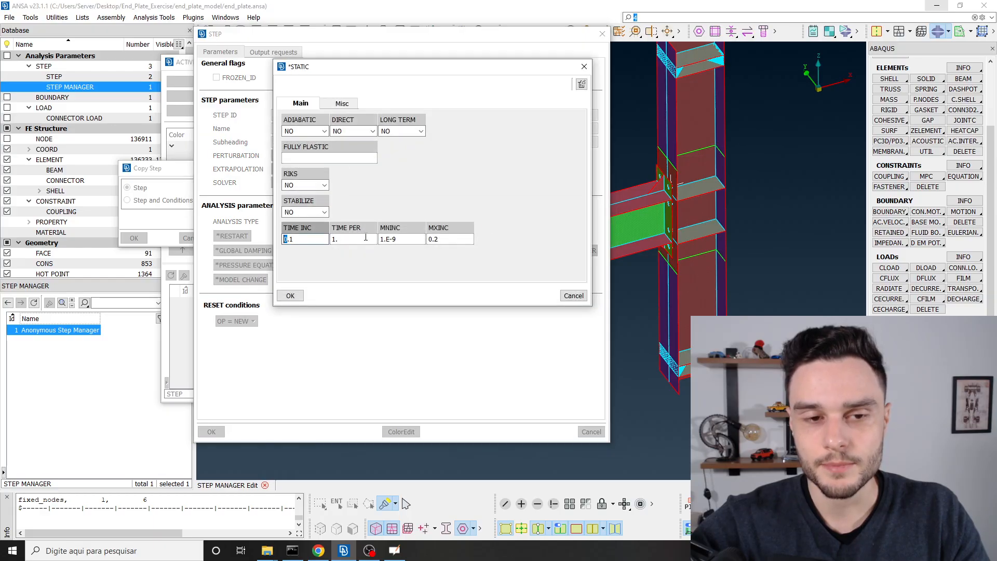
pyautogui.click(366, 237)
pyautogui.doubleClick(392, 239)
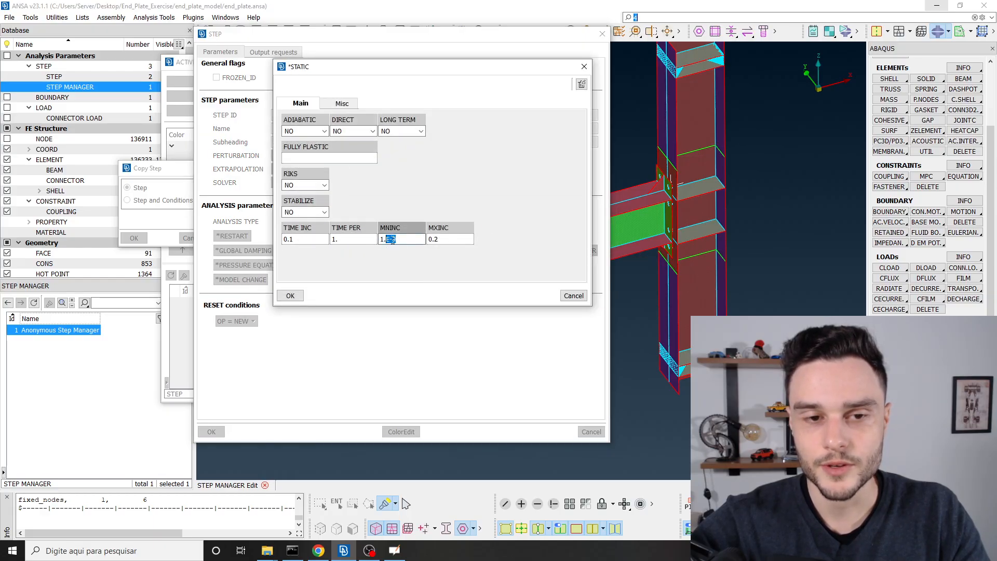
pyautogui.press('Escape')
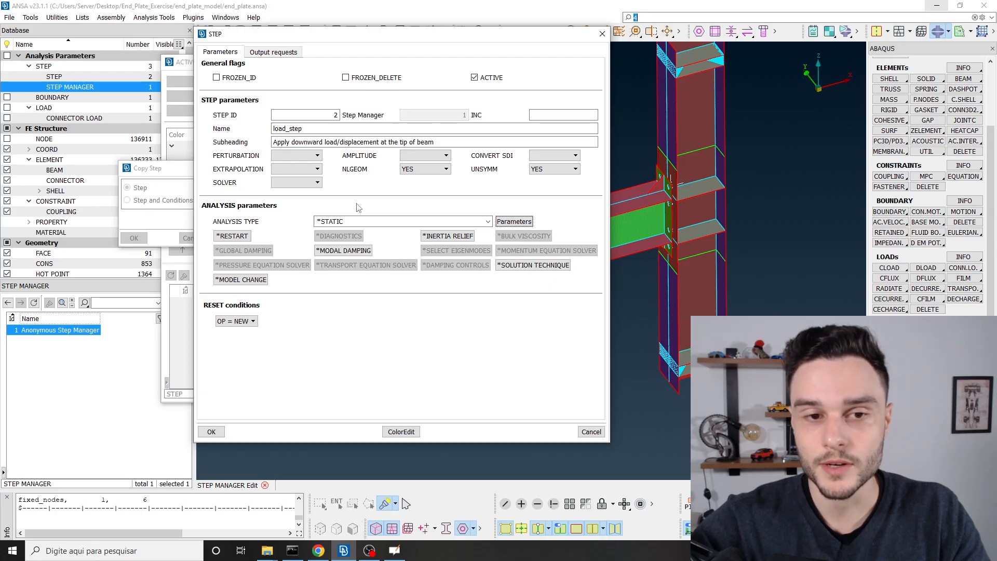
# Check load_step's output requests, accept the step definition and close the step manager
pyautogui.moveTo(380, 36); pyautogui.dragTo(329, 23)
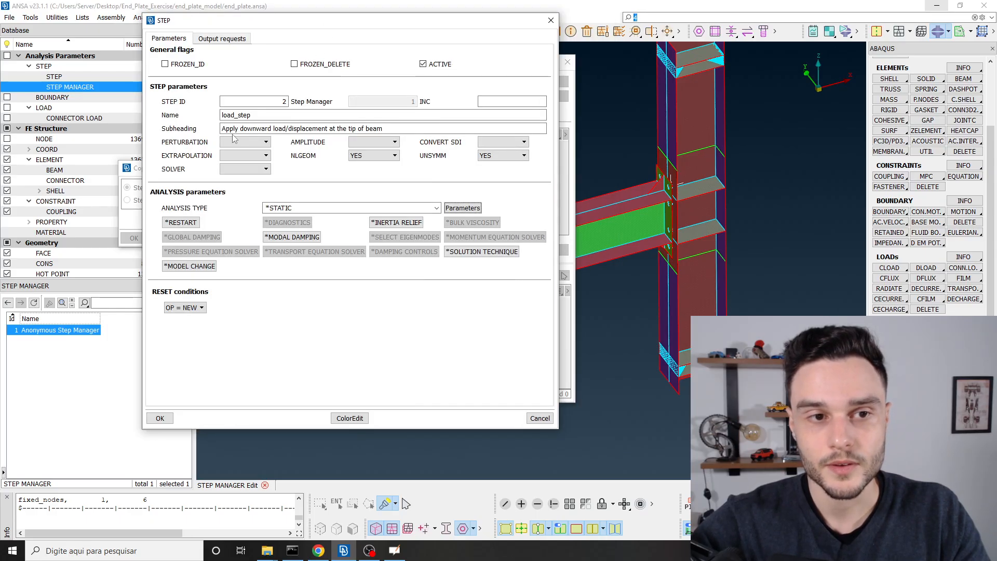
pyautogui.click(231, 114)
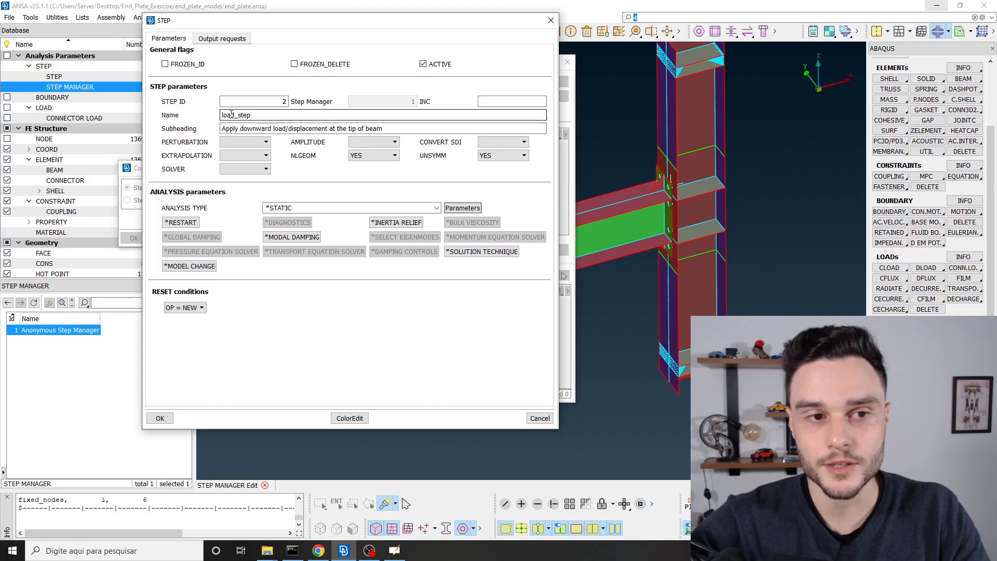
pyautogui.click(224, 40)
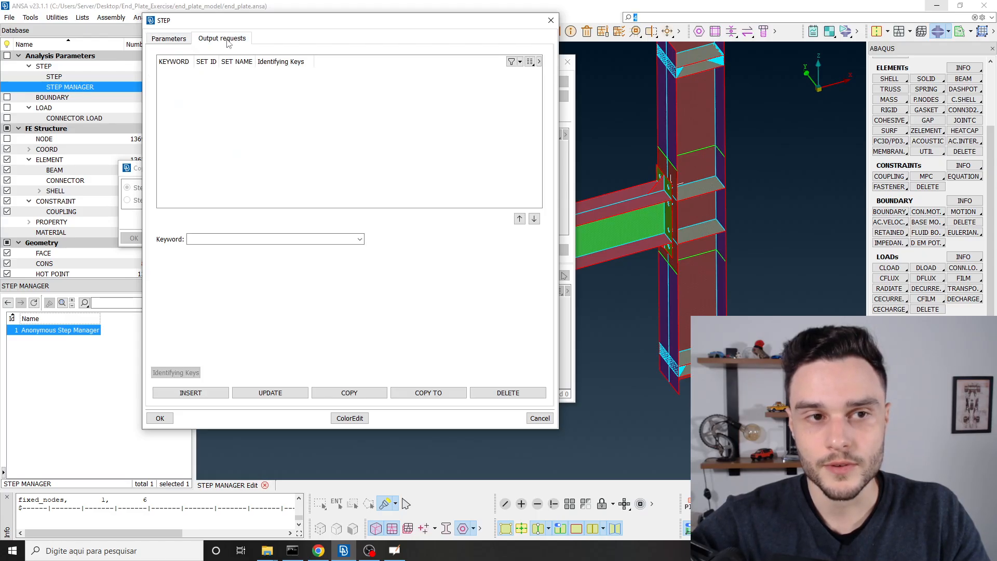
pyautogui.click(170, 40)
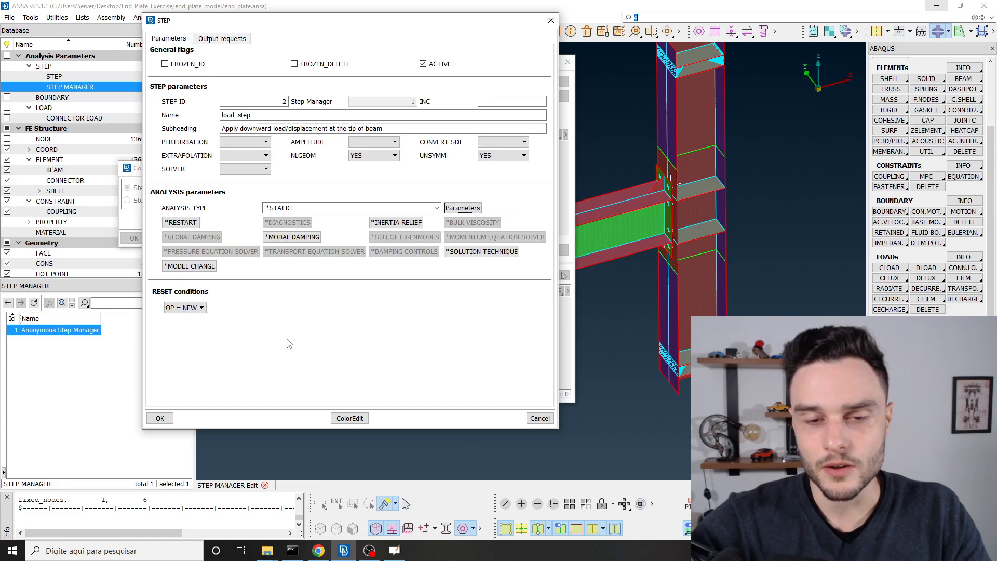
pyautogui.click(159, 418)
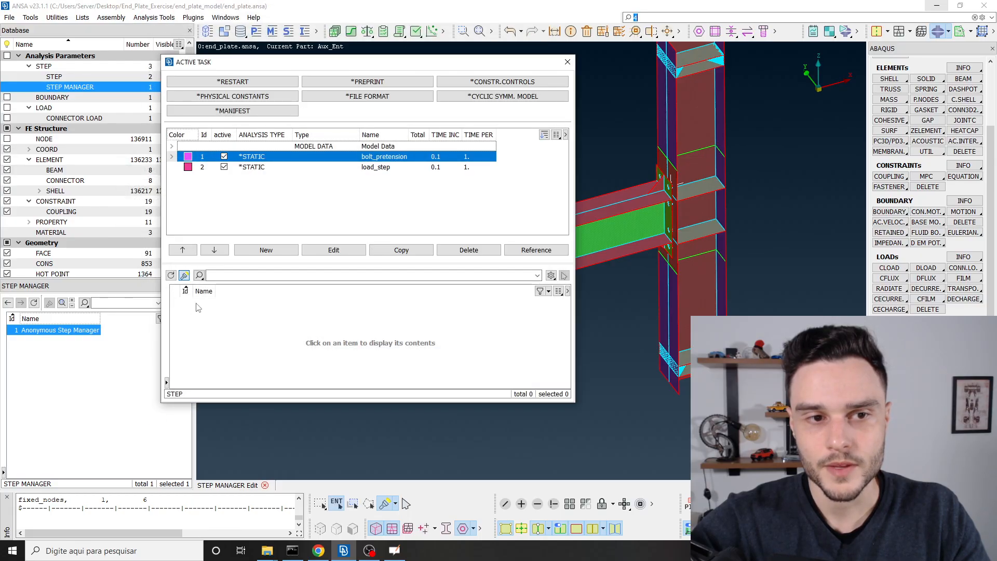
pyautogui.click(273, 169)
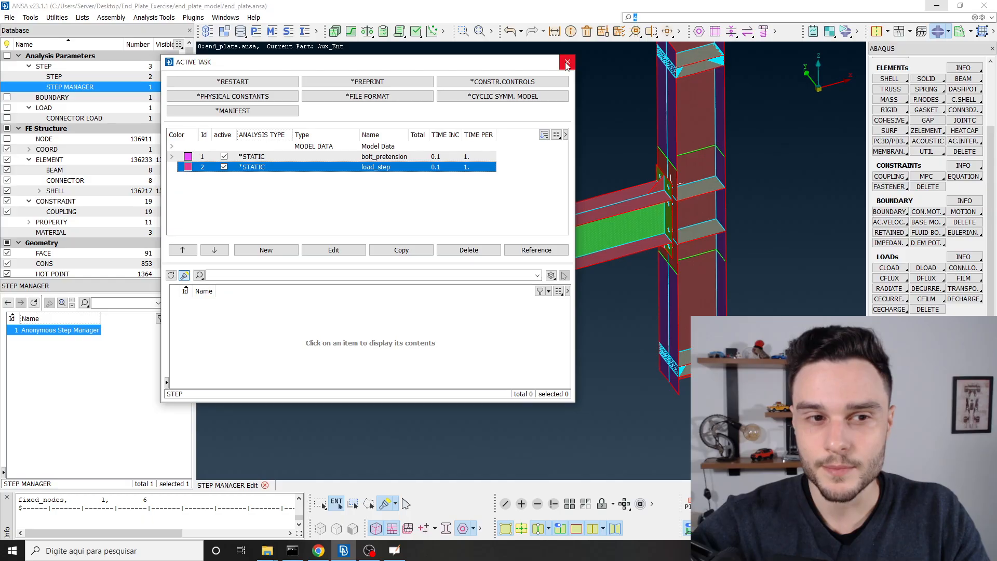
pyautogui.click(567, 63)
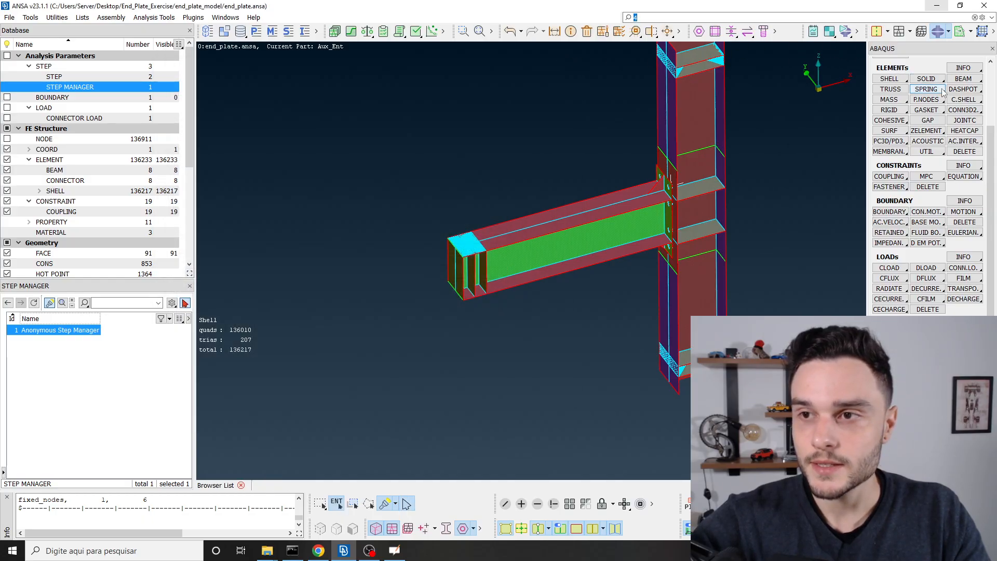
pyautogui.click(947, 34)
pyautogui.click(918, 80)
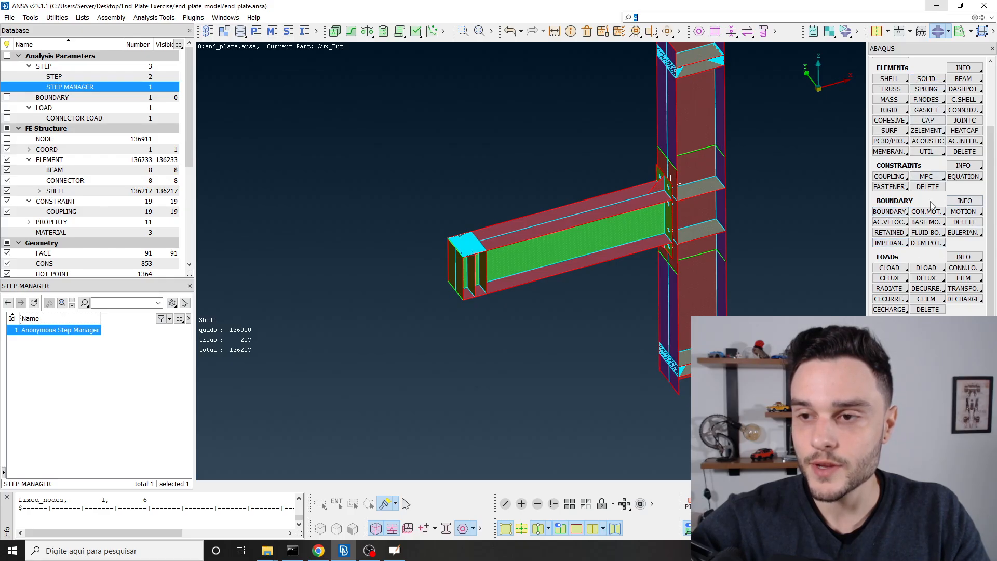
pyautogui.click(889, 213)
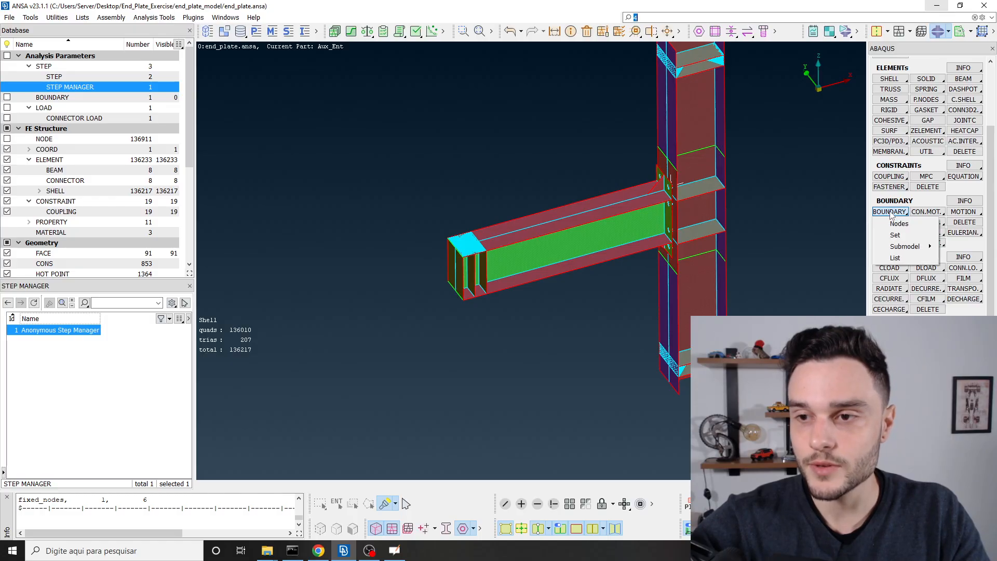
pyautogui.click(891, 212)
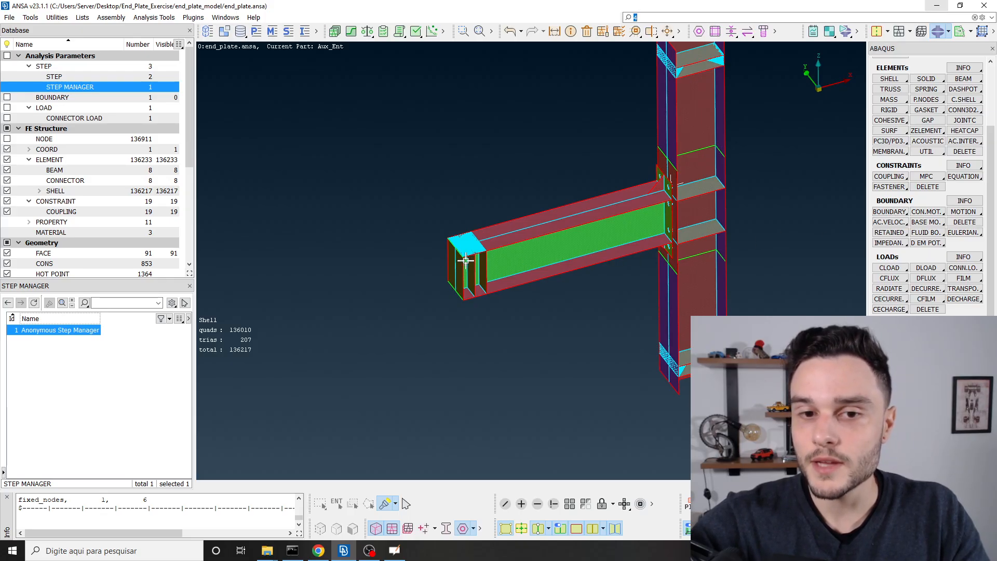
# Start a nodal concentrated load (CLOAD) on the central coupling node at the beam tip
pyautogui.scroll(10, 465, 262)
pyautogui.scroll(-5, 487, 199)
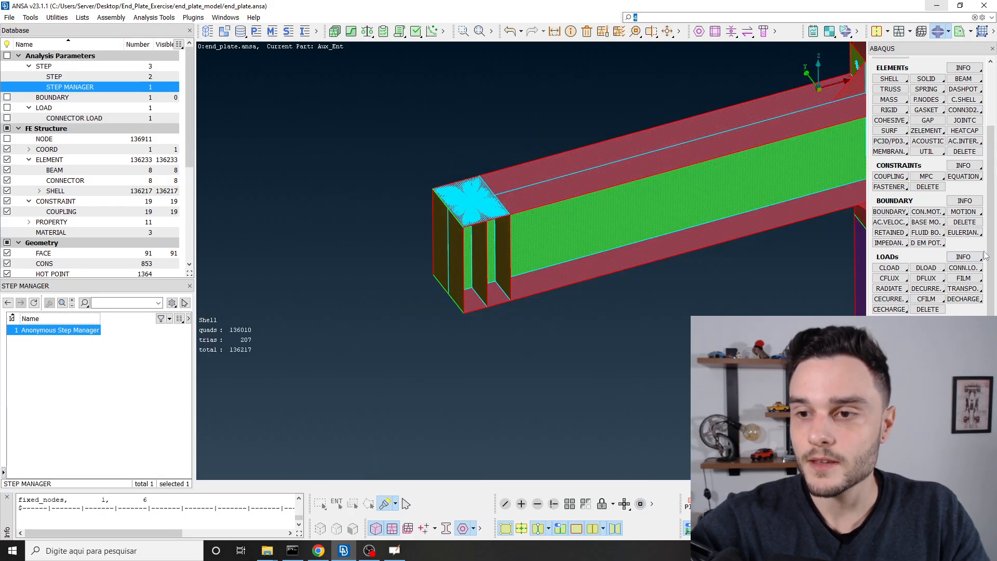
pyautogui.scroll(-3, 908, 195)
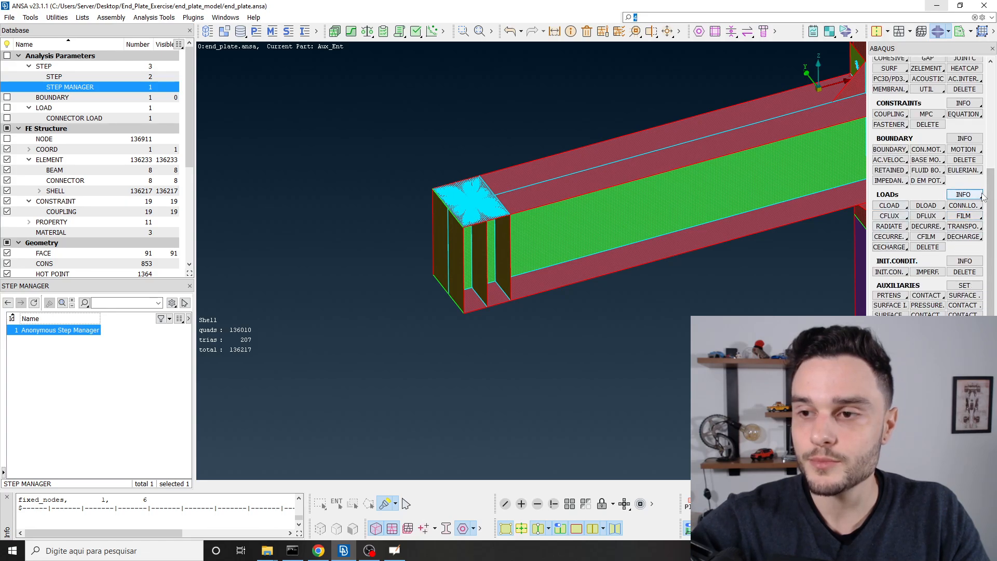
pyautogui.click(889, 206)
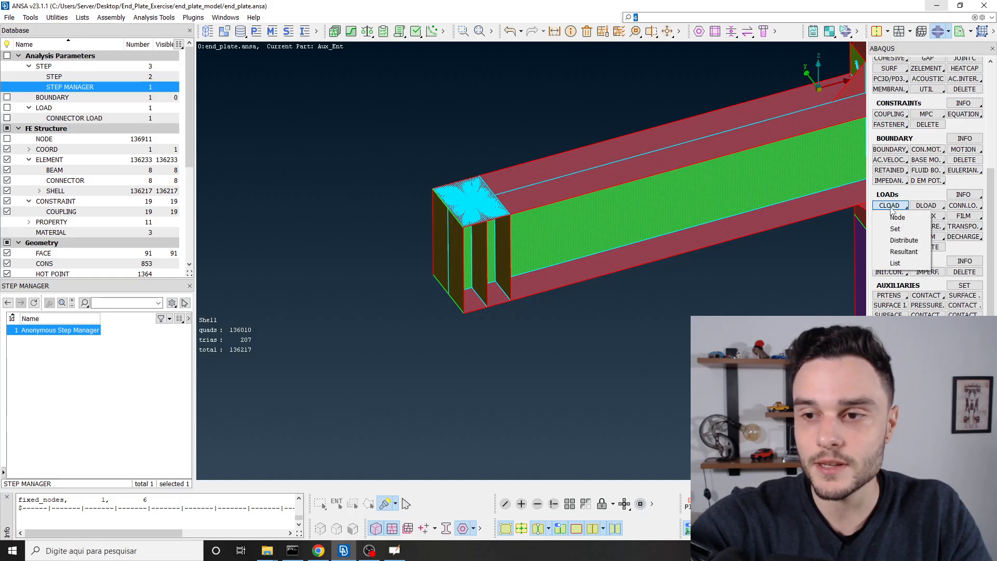
pyautogui.click(898, 218)
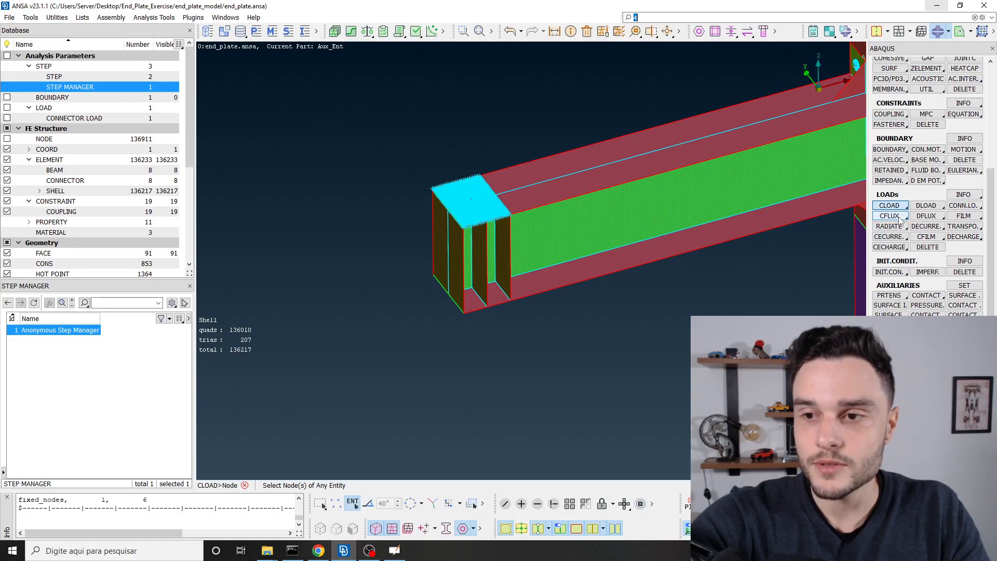
pyautogui.scroll(10, 467, 205)
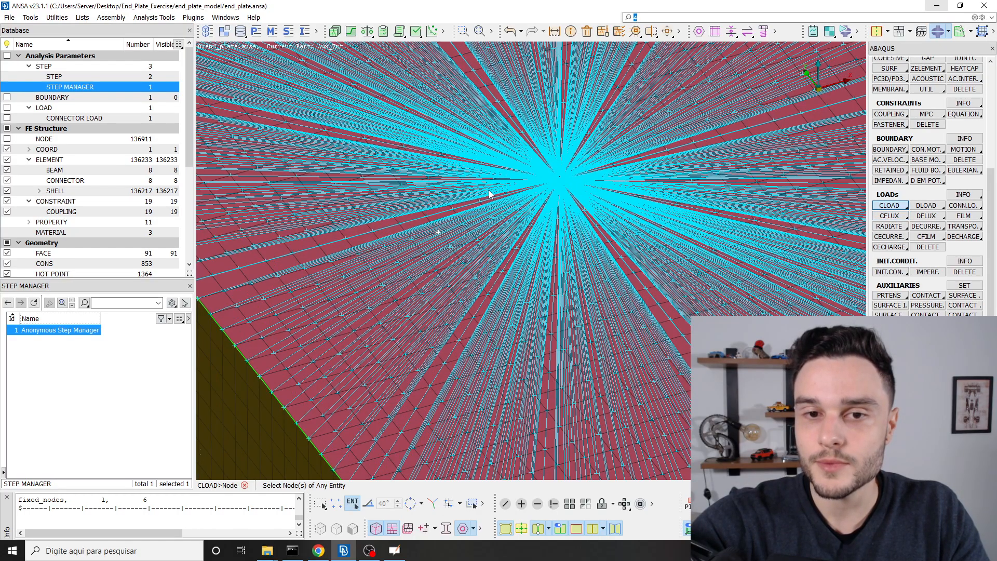
pyautogui.click(559, 178)
pyautogui.middleClick(570, 258)
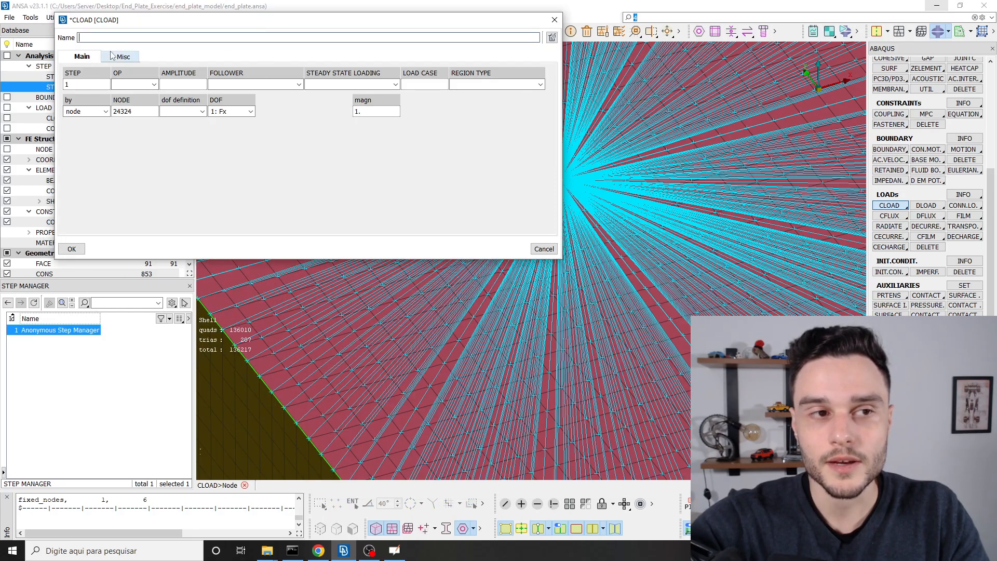
# Try assigning the concentrated load to step 2 with the 3: Fz degree of freedom, and discard the load definition
pyautogui.press('Tab')
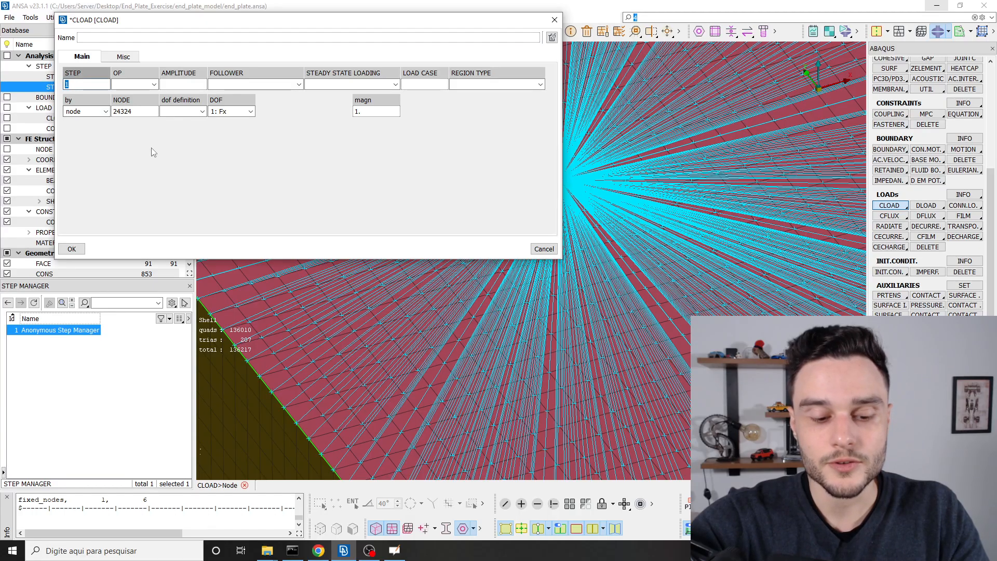
pyautogui.write('2')
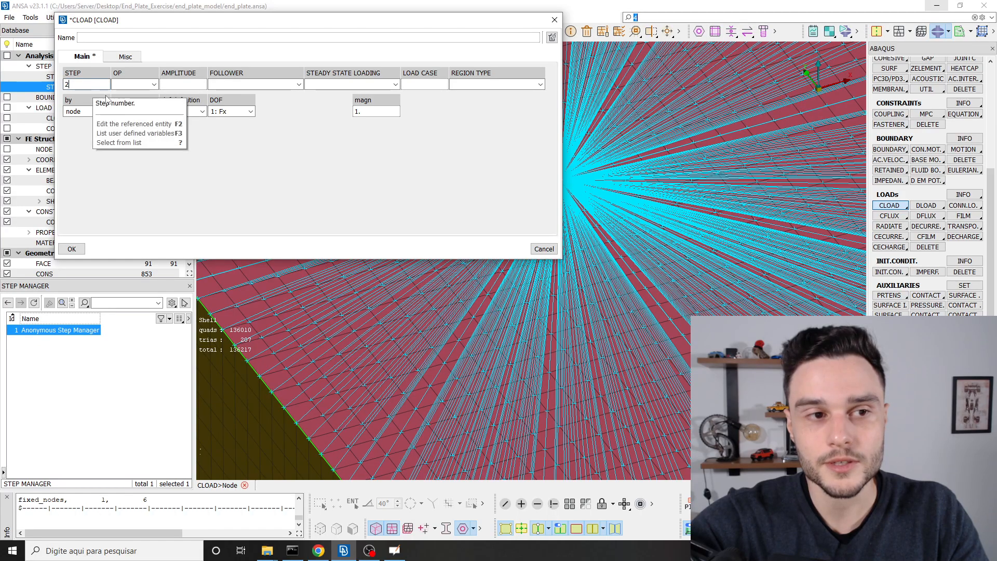
pyautogui.click(231, 111)
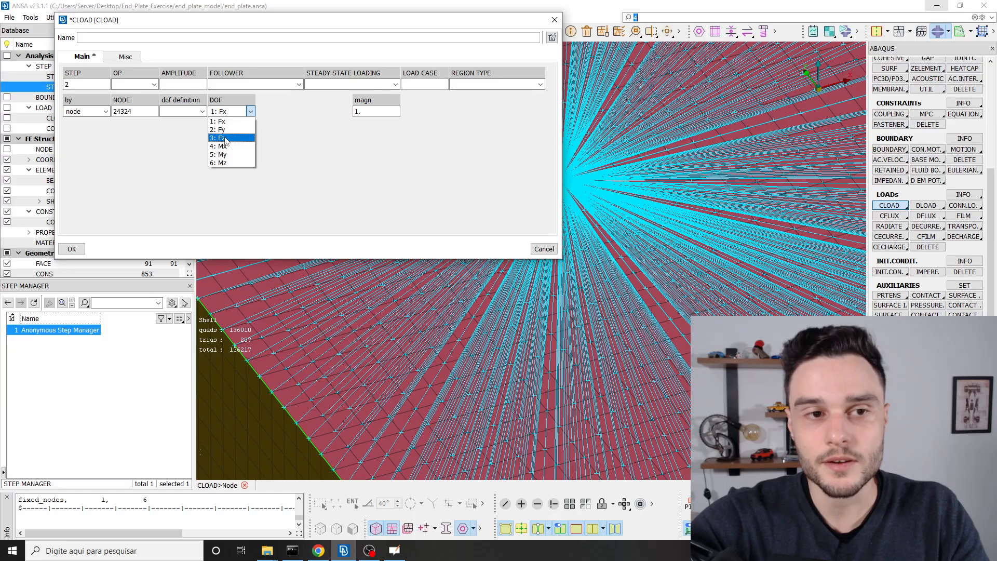
pyautogui.click(227, 138)
pyautogui.scroll(-5, 691, 191)
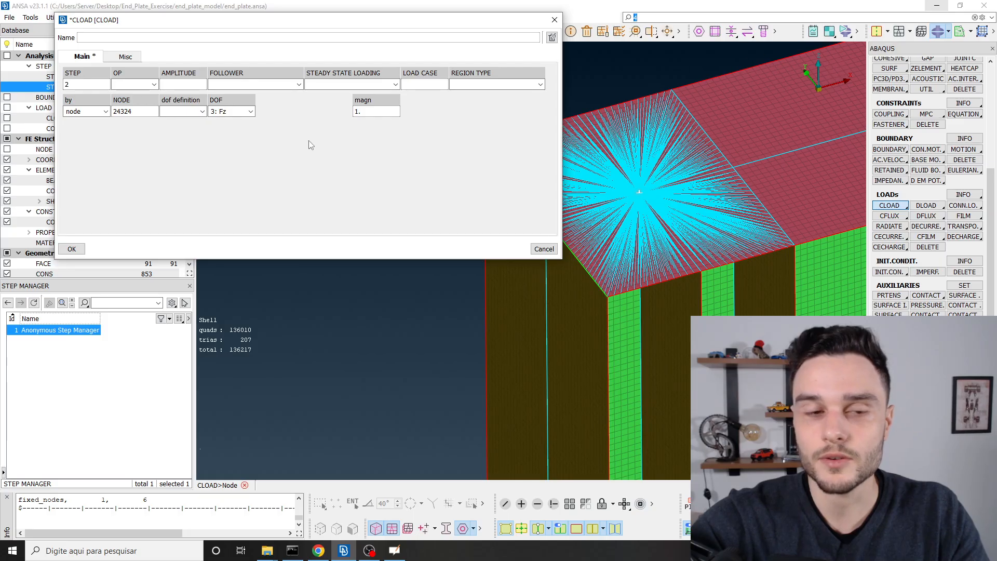
pyautogui.press('Tab')
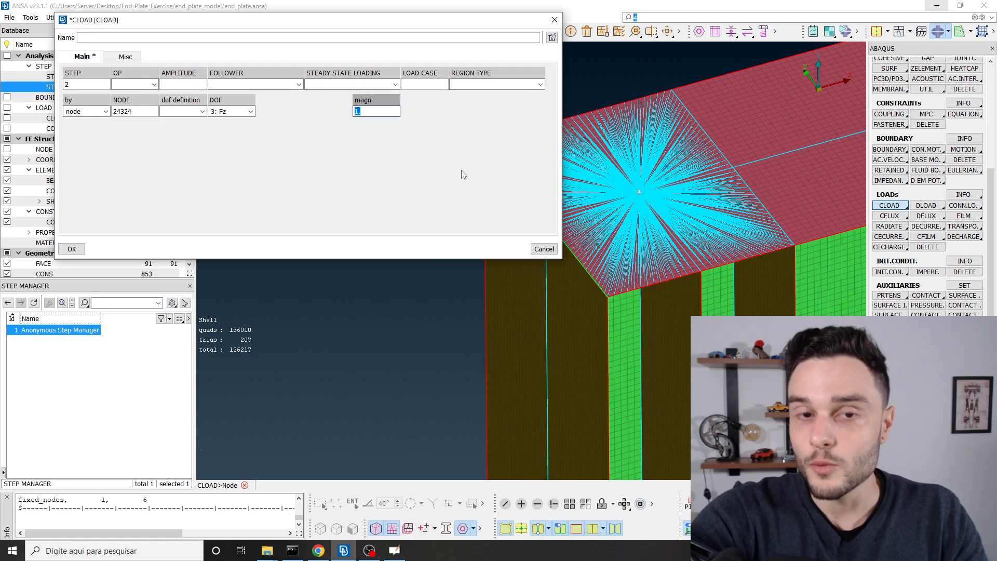
pyautogui.click(544, 249)
pyautogui.scroll(-3, 332, 213)
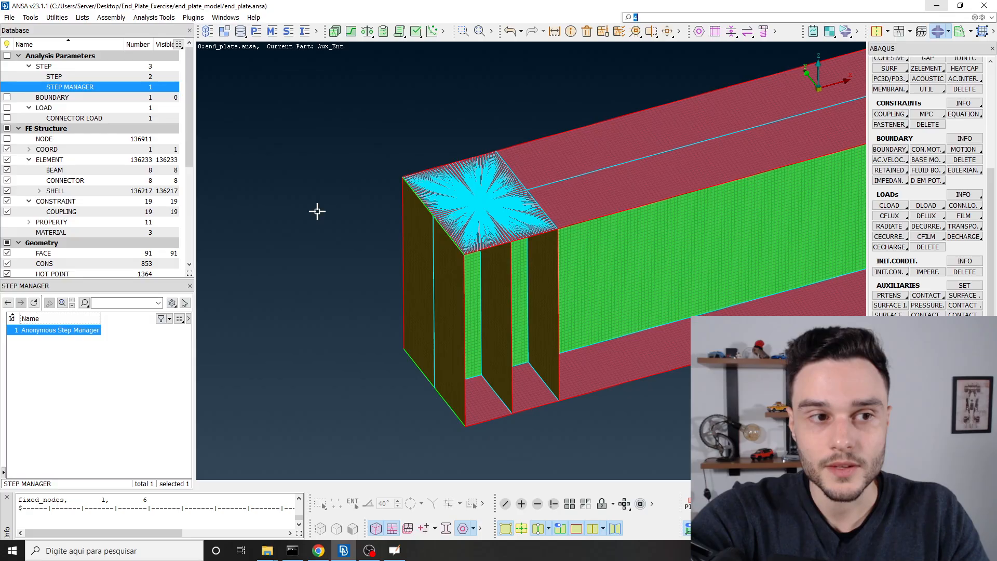
# Start a nodal boundary condition for the central coupling node at the beam tip
pyautogui.scroll(1, 921, 134)
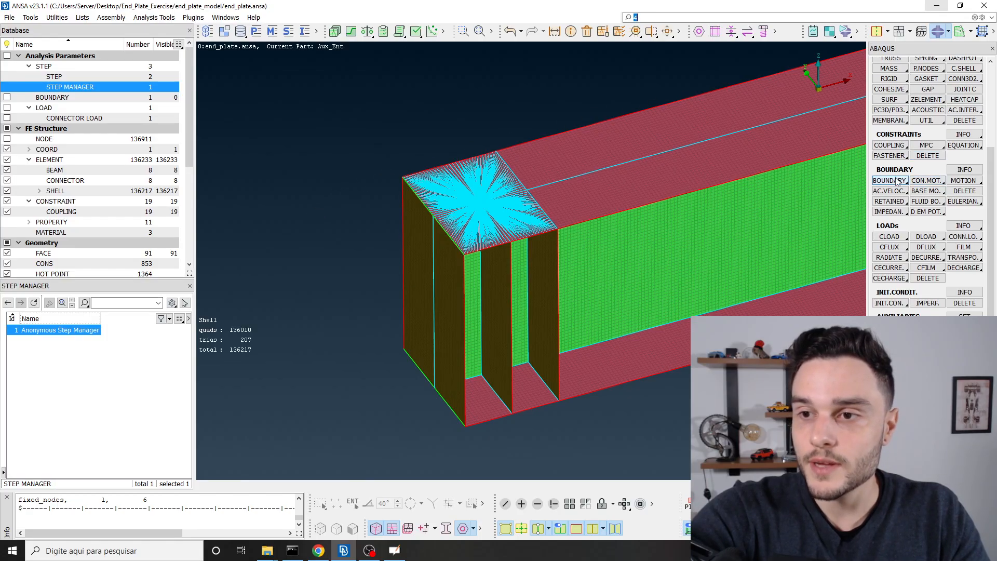
pyautogui.click(896, 181)
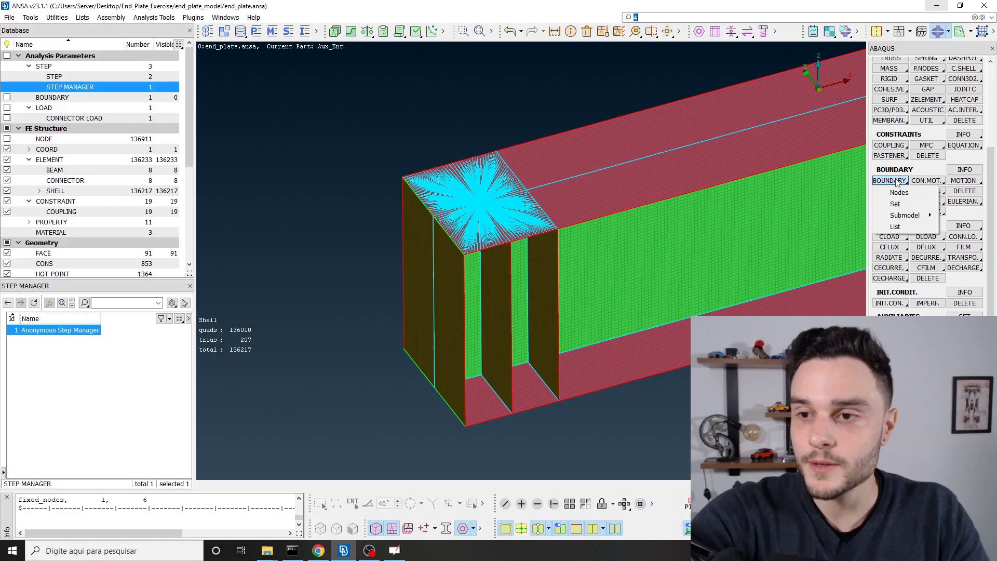
pyautogui.click(899, 193)
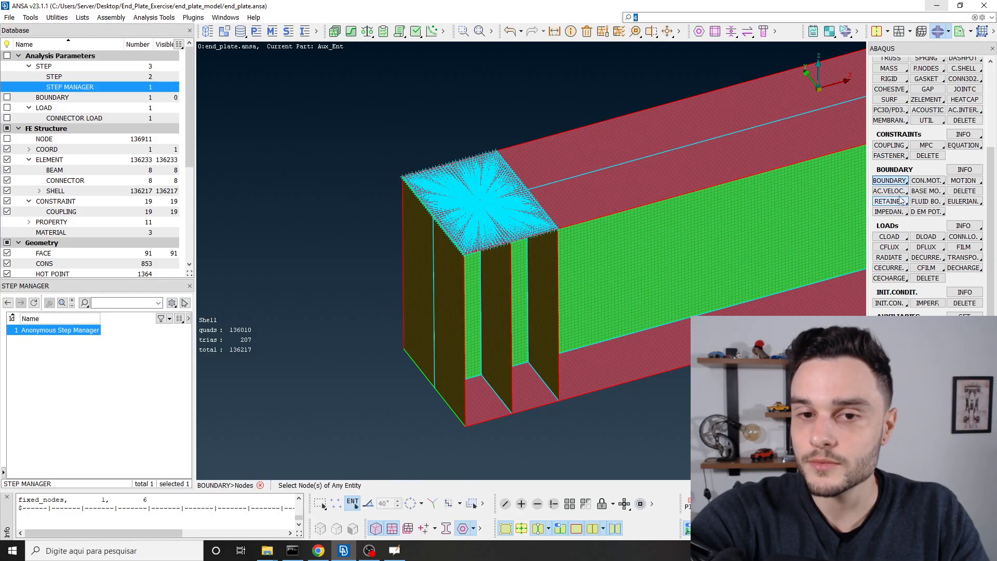
pyautogui.scroll(10, 478, 204)
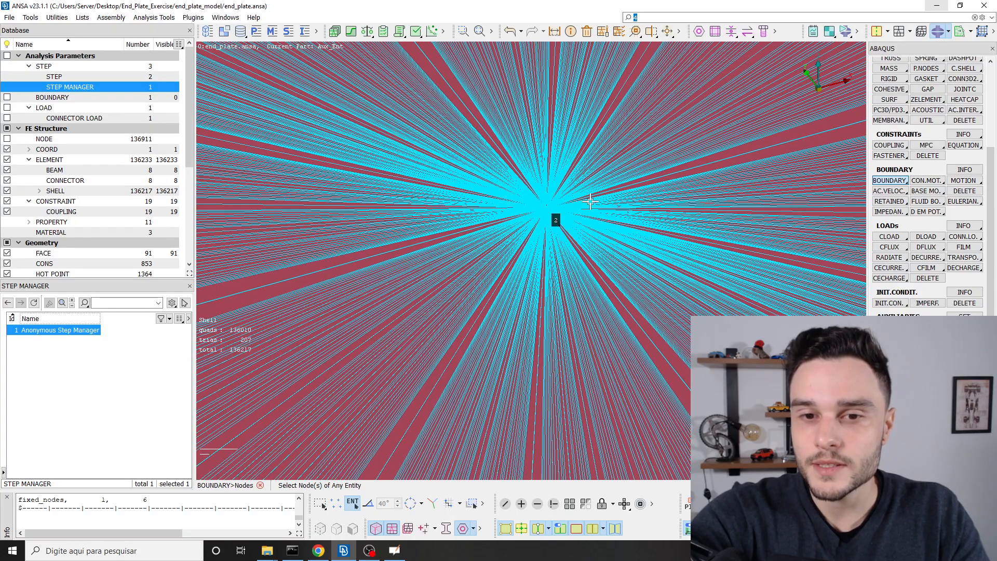
pyautogui.scroll(-10, 474, 204)
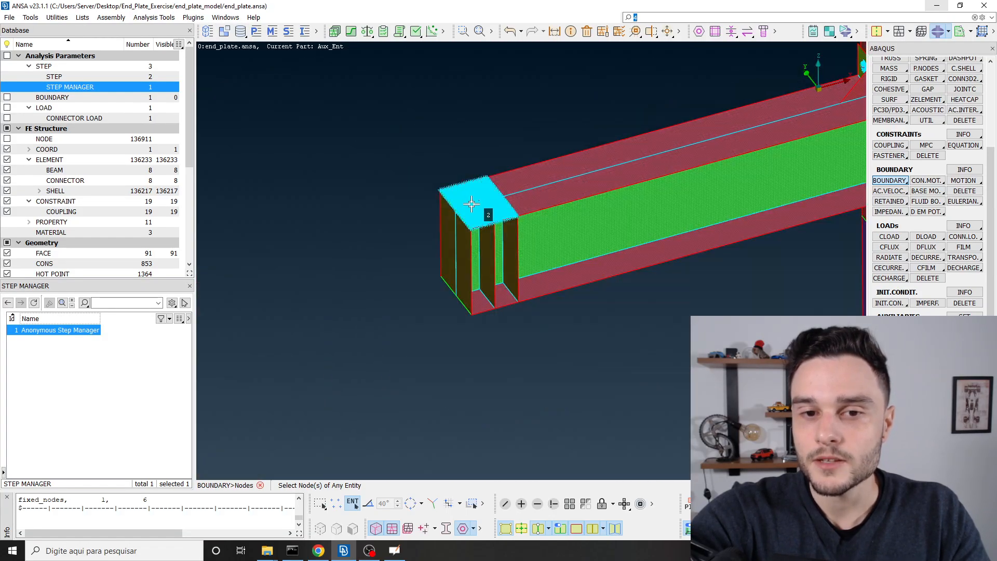
# Leave node selection and isolate the coupling on the top of the beam's free end so only it is shown
pyautogui.press('Escape')
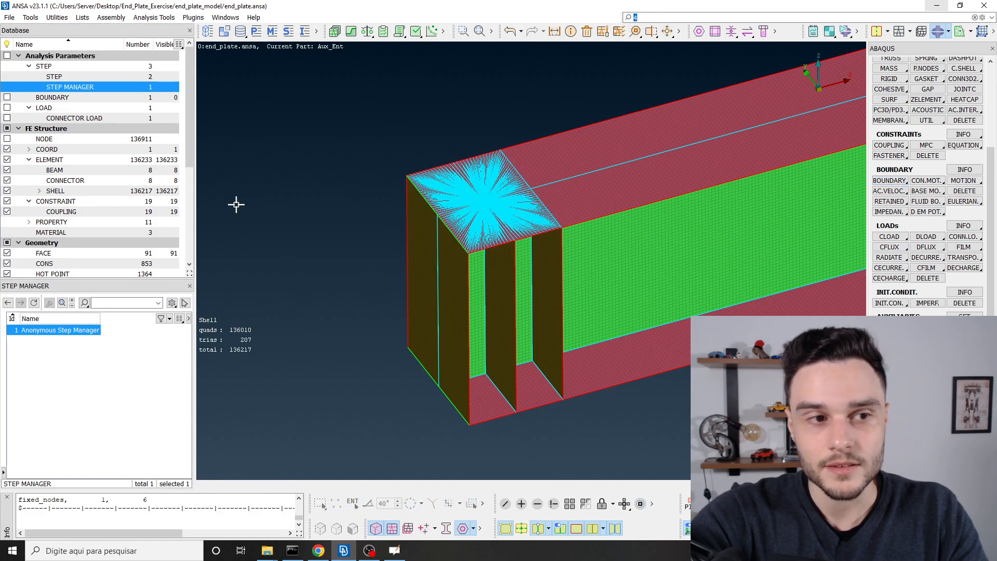
pyautogui.scroll(-1, 74, 180)
pyautogui.click(62, 181)
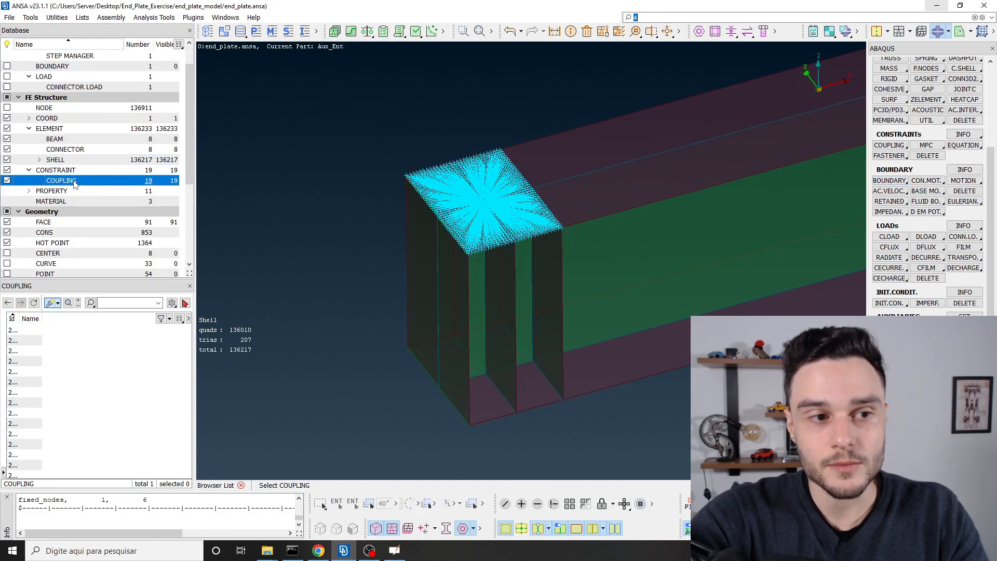
pyautogui.click(487, 209)
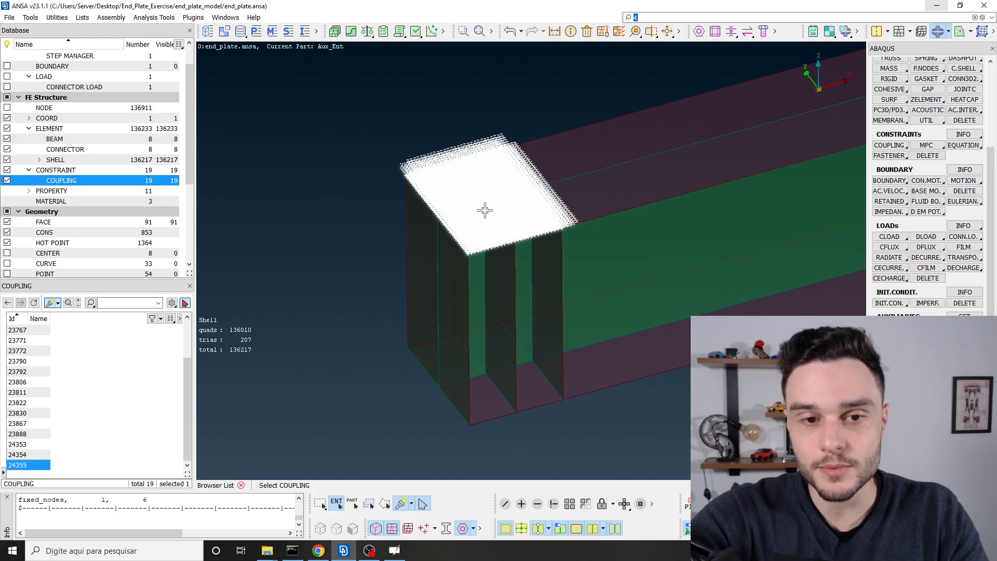
pyautogui.rightClick(30, 466)
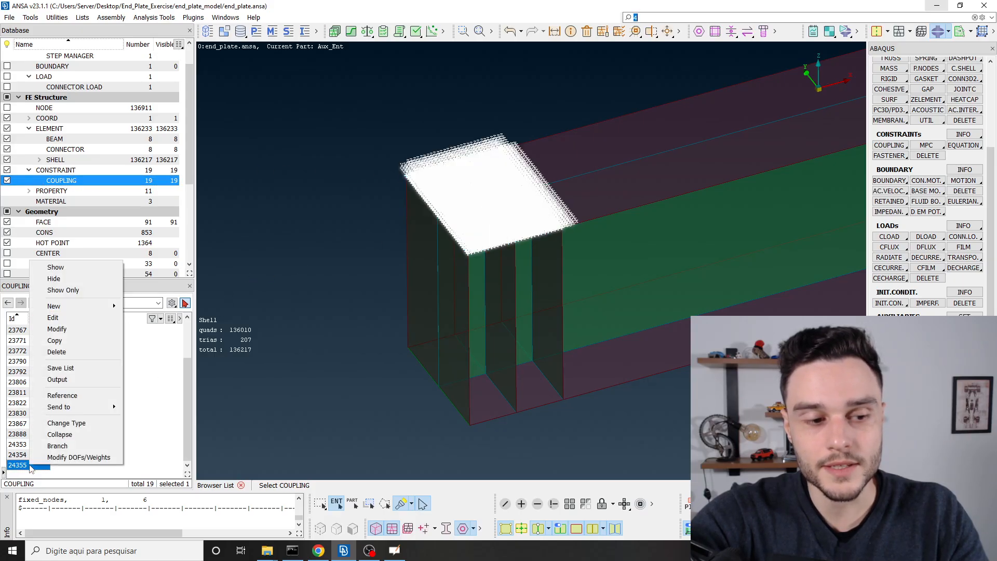
pyautogui.click(64, 291)
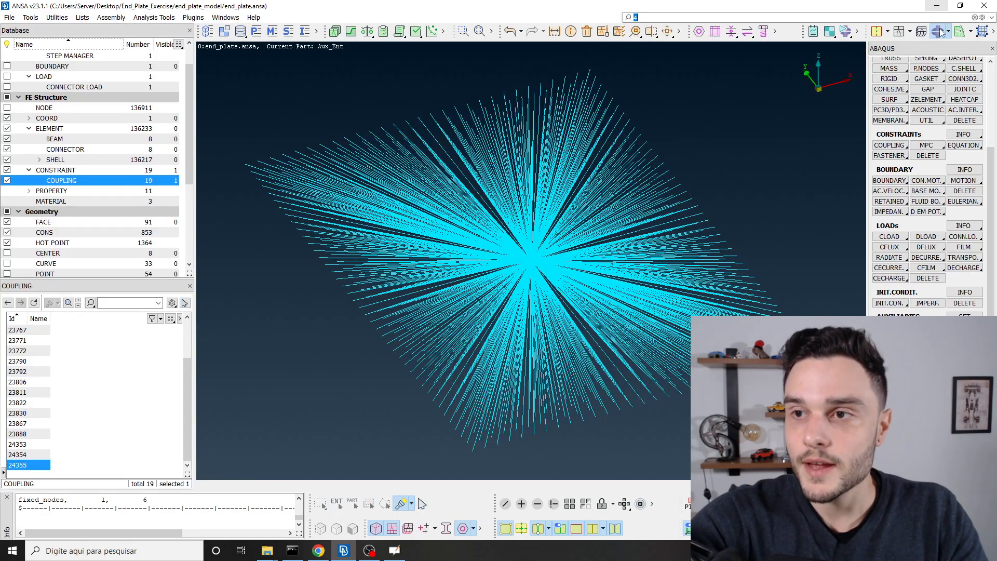
# Start a node-based boundary condition on the central reference node of the isolated coupling
pyautogui.click(889, 181)
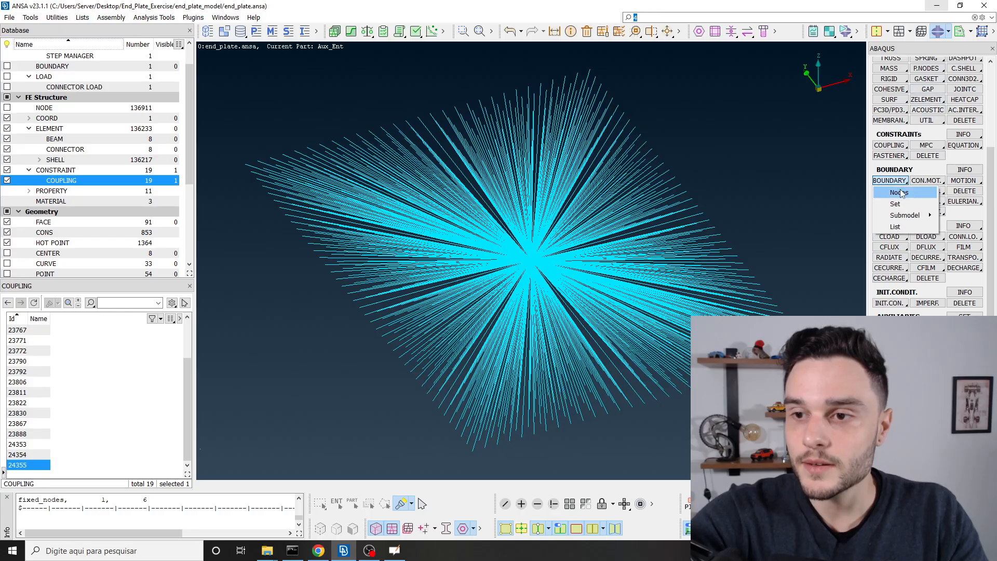
pyautogui.click(903, 192)
pyautogui.scroll(5, 579, 229)
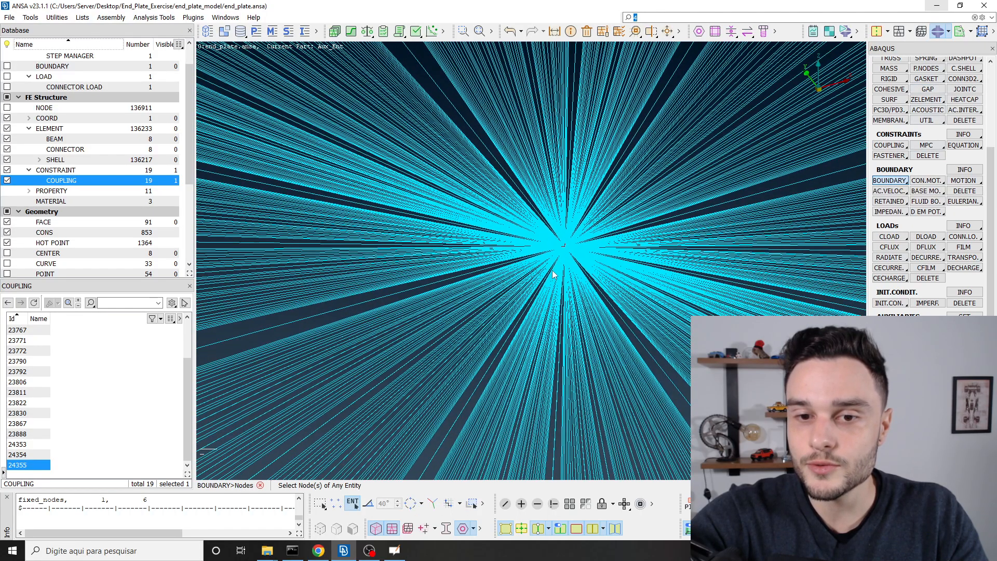
pyautogui.scroll(2, 579, 229)
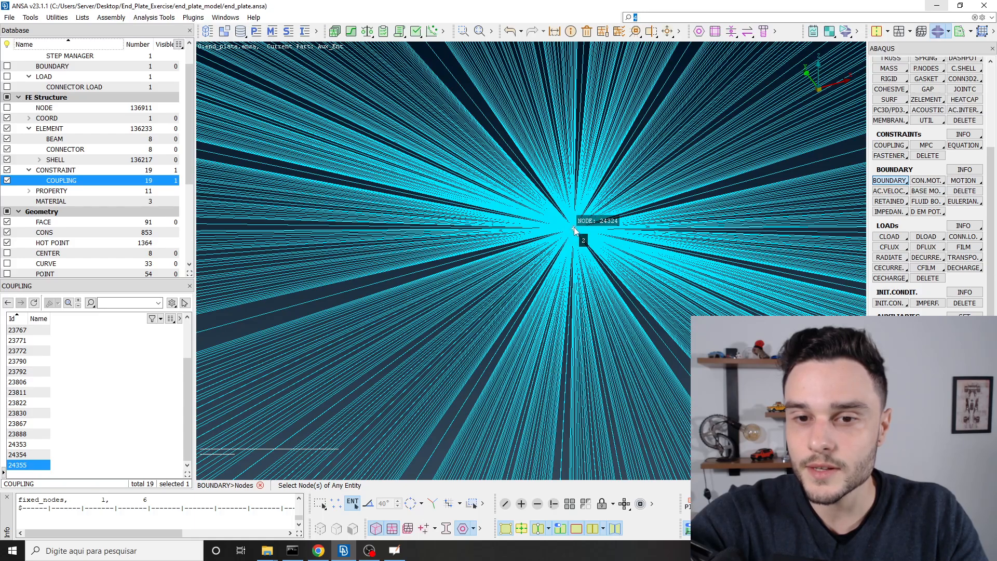
pyautogui.scroll(-6, 431, 194)
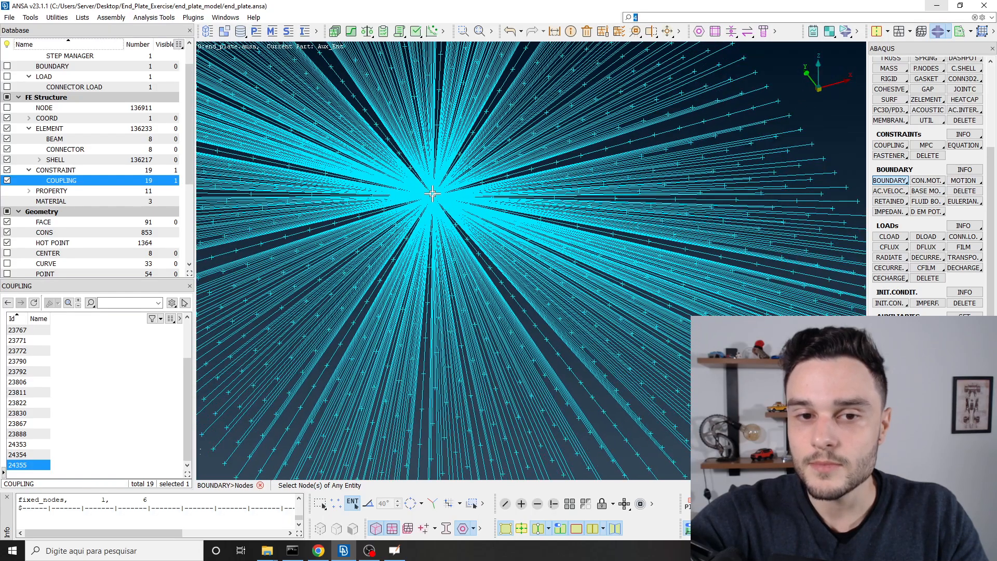
pyautogui.click(431, 195)
pyautogui.middleClick(431, 195)
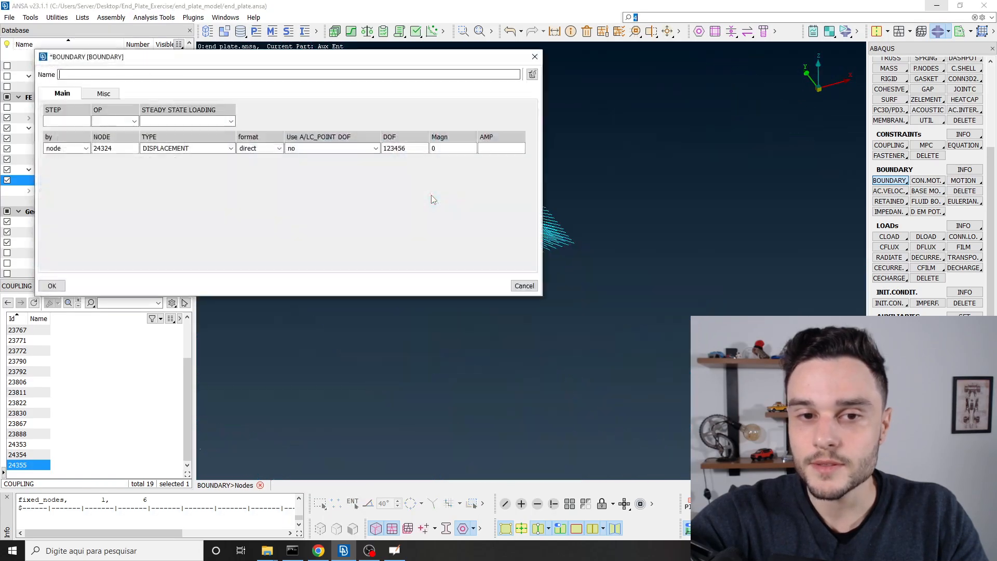
# Assign the boundary condition to step 2 and restrict it to degree of freedom 3
pyautogui.doubleClick(109, 148)
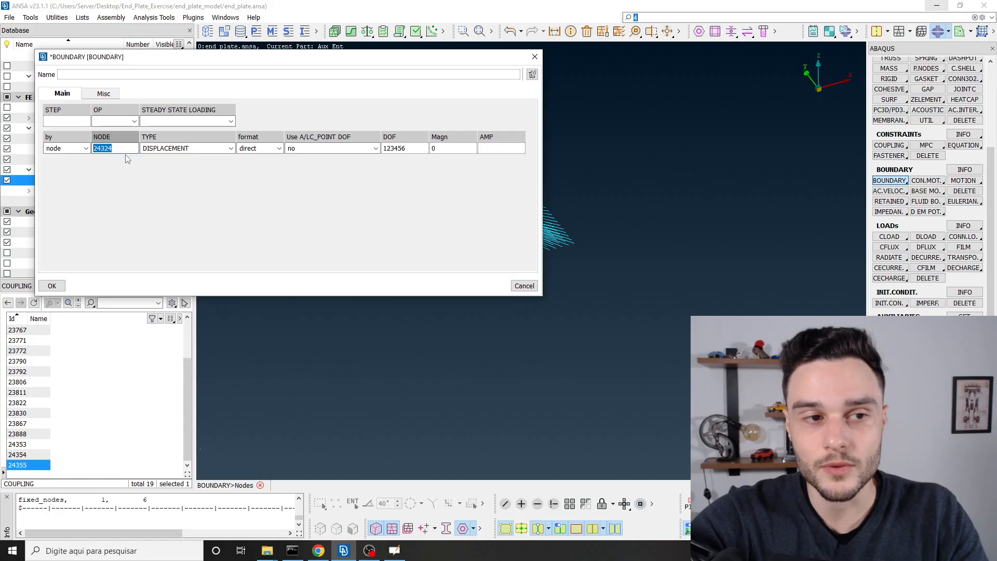
pyautogui.doubleClick(60, 121)
pyautogui.write('2')
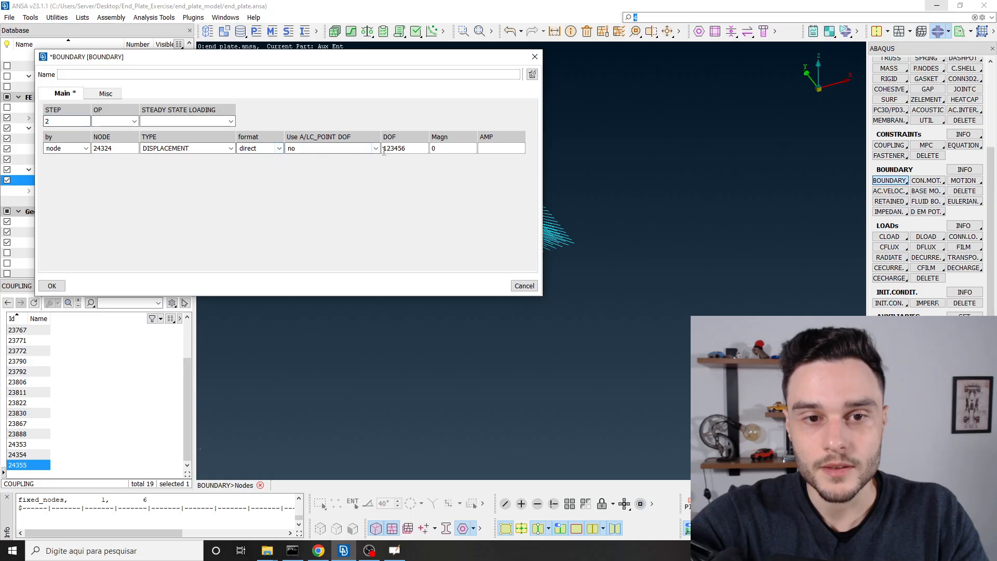
pyautogui.doubleClick(418, 148)
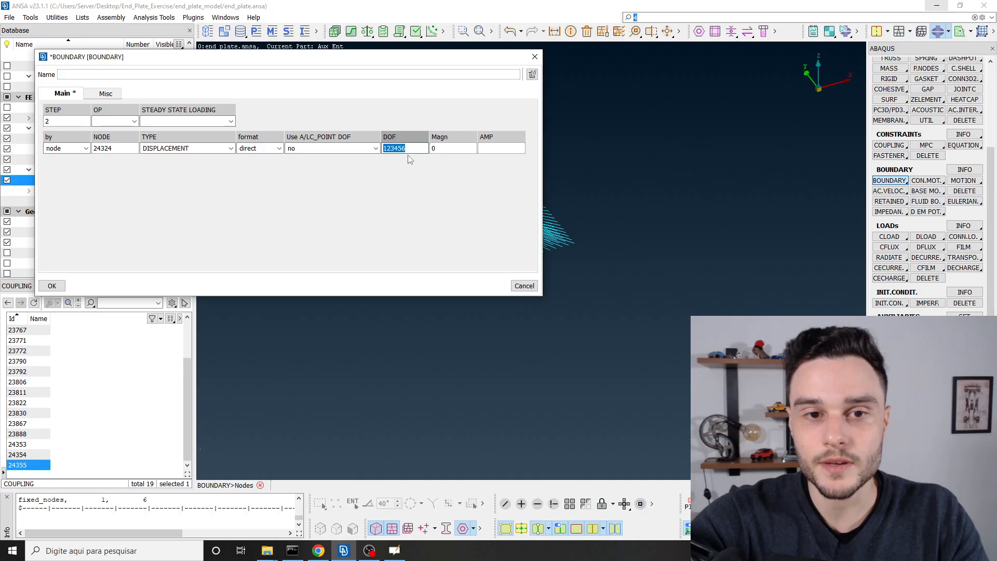
pyautogui.write('3')
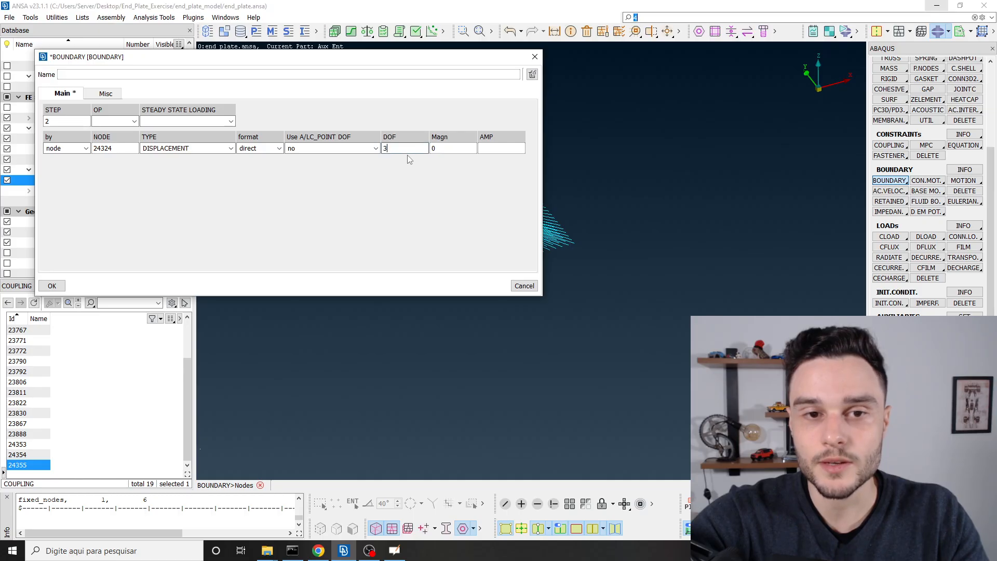
# Set the boundary displacement magnitude to -200 and accept the boundary definition
pyautogui.scroll(-4, 678, 212)
pyautogui.click(606, 190)
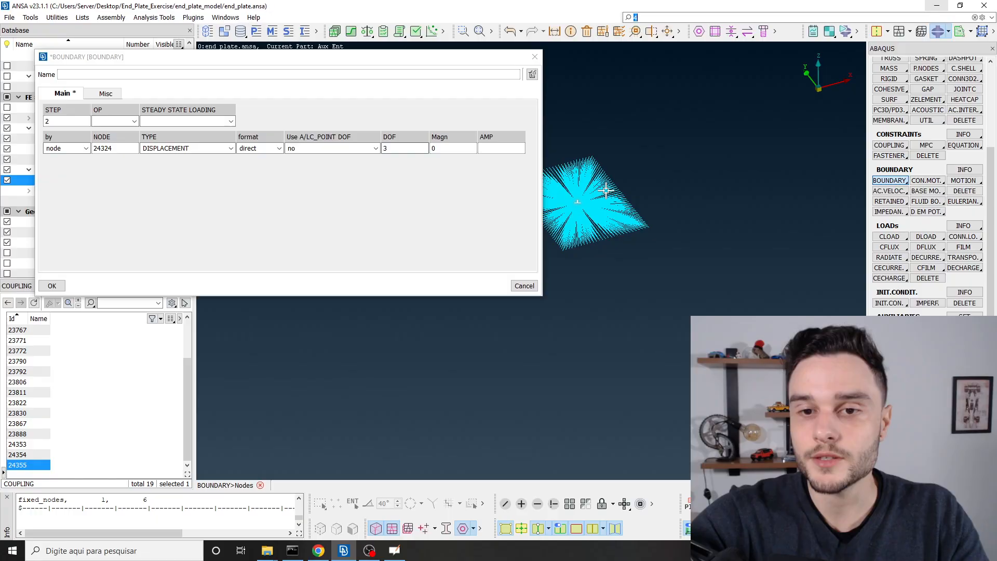
pyautogui.keyDown('ctrl'); pyautogui.moveTo(606, 191); pyautogui.dragTo(604, 165); pyautogui.keyUp('ctrl')
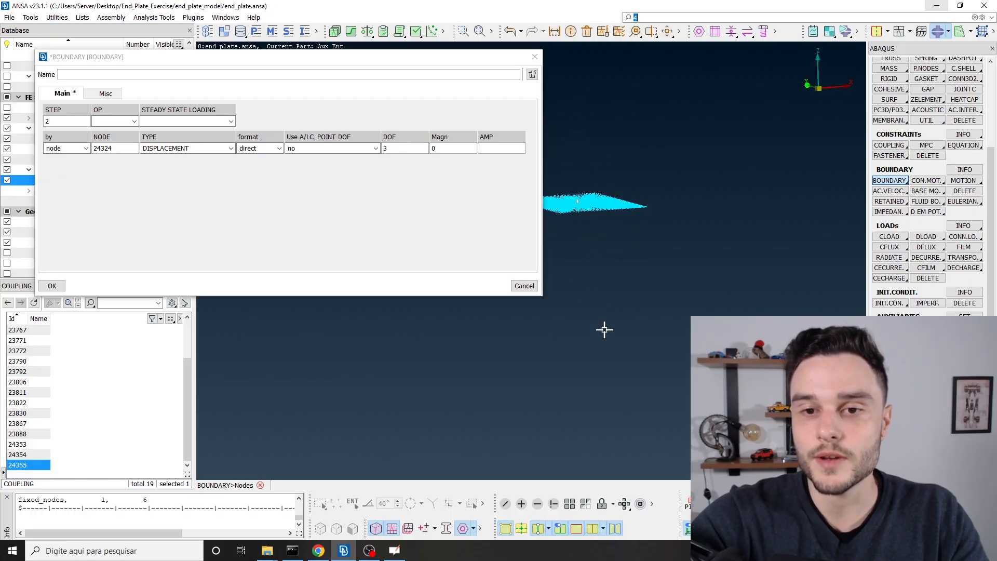
pyautogui.click(439, 148)
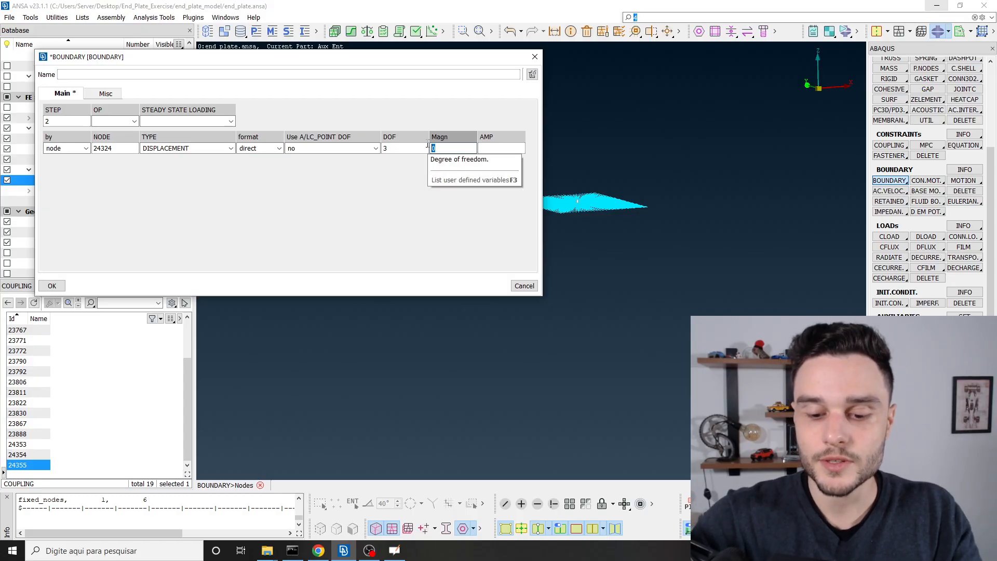
pyautogui.write('-200')
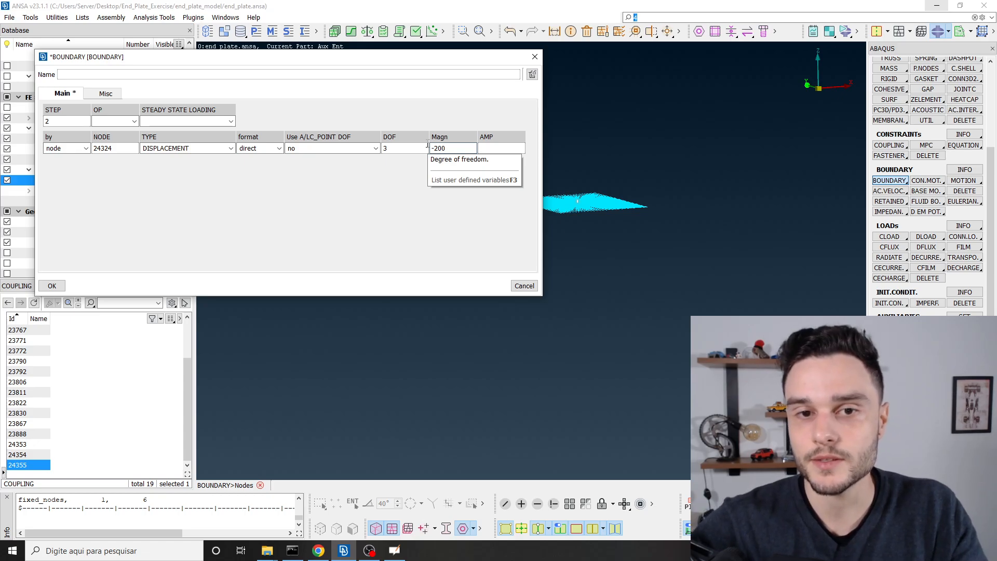
pyautogui.moveTo(448, 148); pyautogui.dragTo(431, 150)
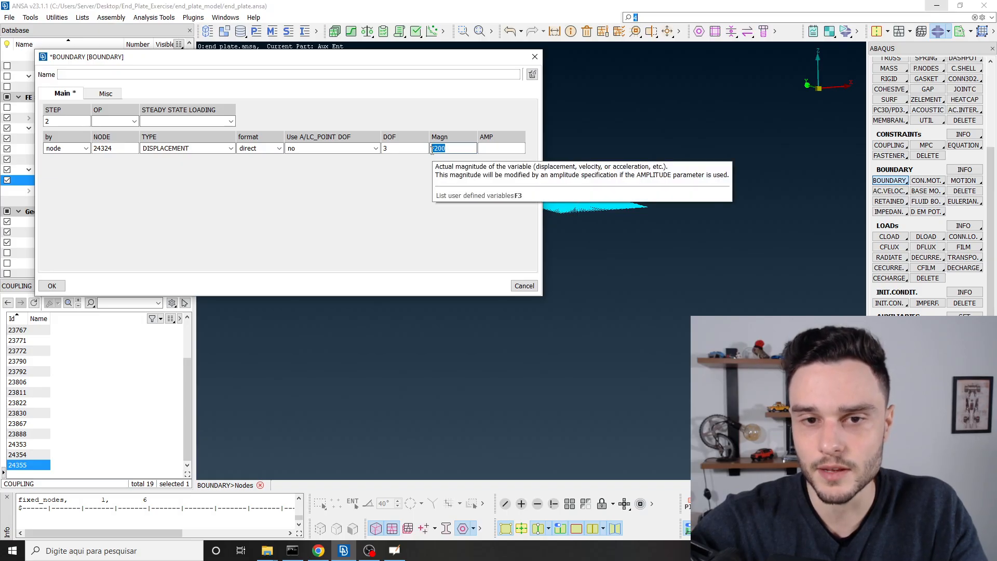
pyautogui.click(52, 285)
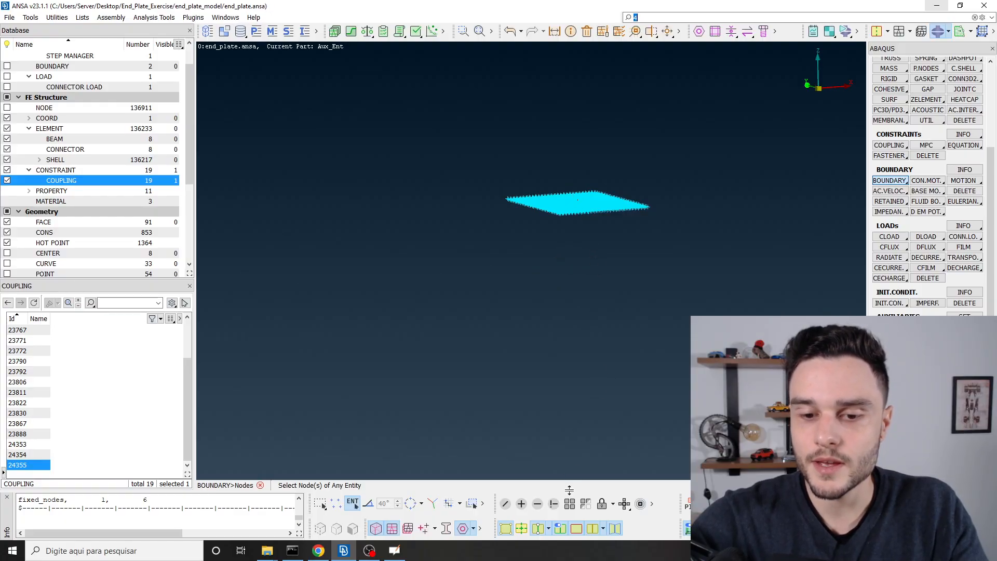
# Show all the model's entities again and end the nodal boundary command
pyautogui.click(570, 503)
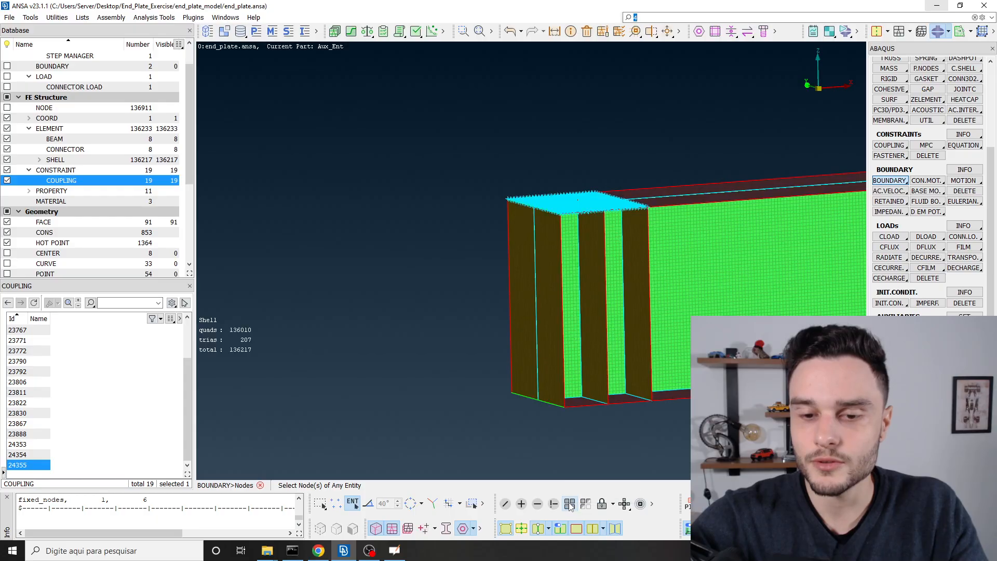
pyautogui.middleClick(589, 270)
pyautogui.scroll(-6, 435, 260)
pyautogui.scroll(3, 492, 253)
pyautogui.keyDown('ctrl'); pyautogui.moveTo(411, 240); pyautogui.dragTo(410, 265); pyautogui.keyUp('ctrl')
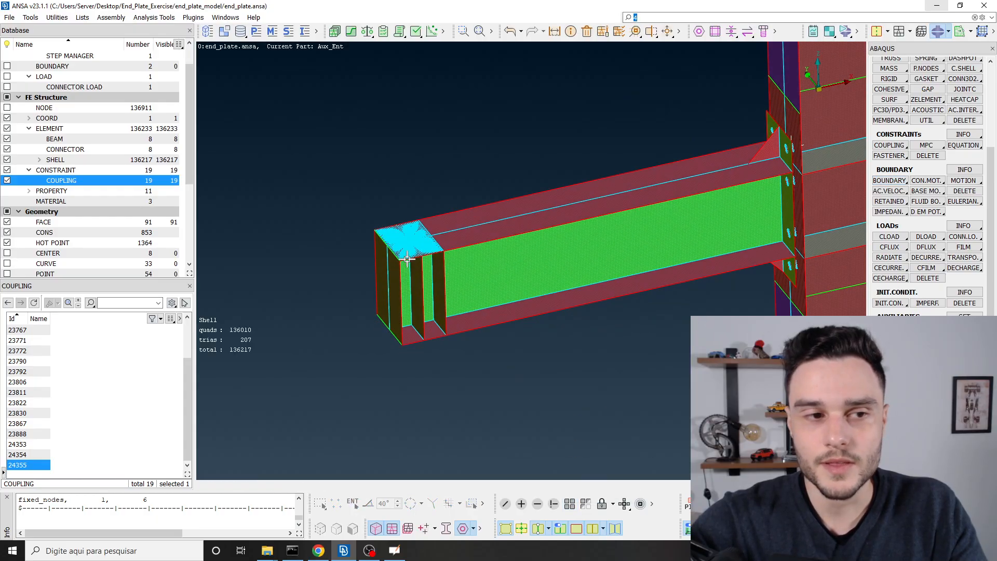
# Examine the coupling and end stiffeners at the beam's free end in relation to the whole beam-to-column assembly
pyautogui.scroll(2, 408, 258)
pyautogui.scroll(4, 411, 241)
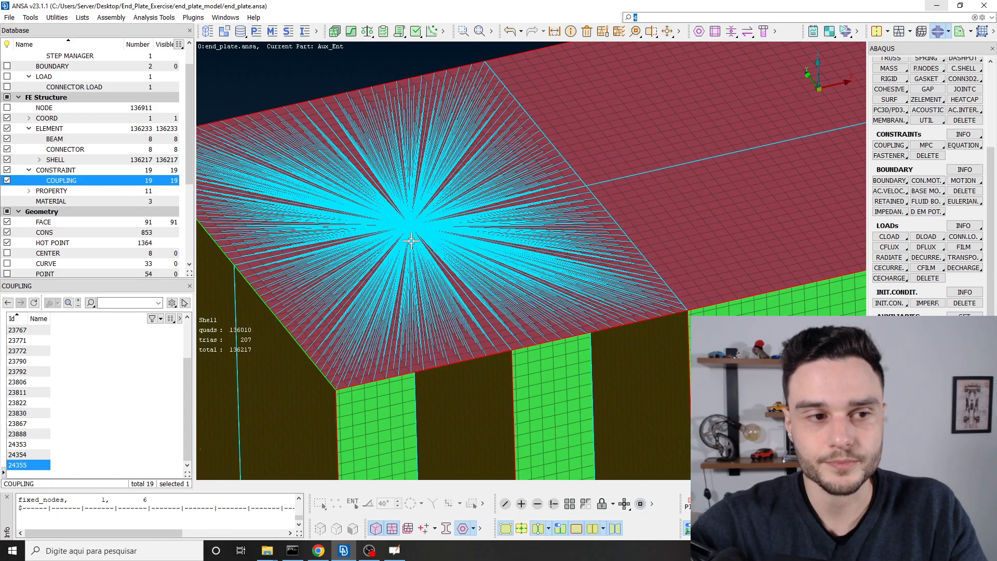
pyautogui.scroll(-6, 411, 240)
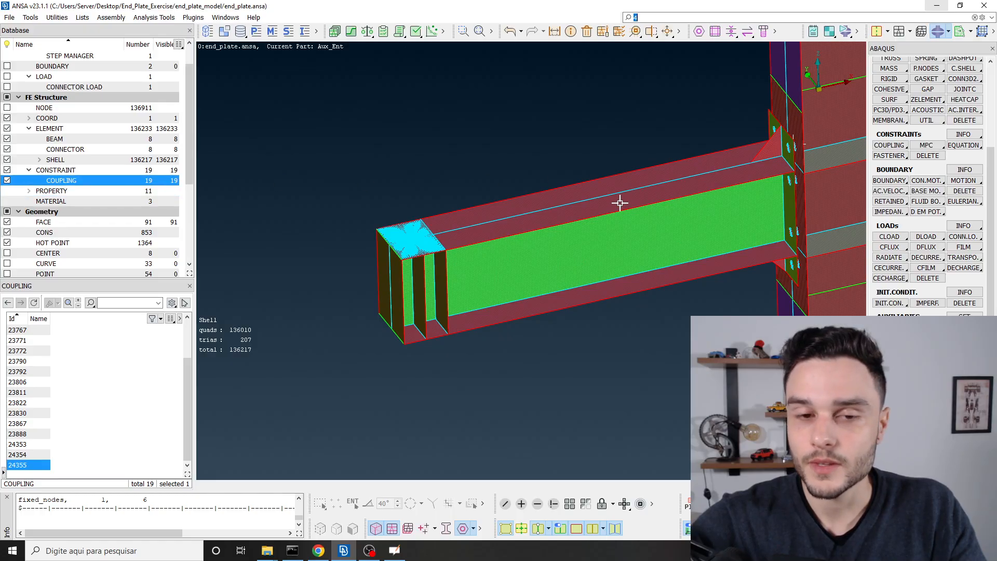
pyautogui.scroll(-3, 473, 224)
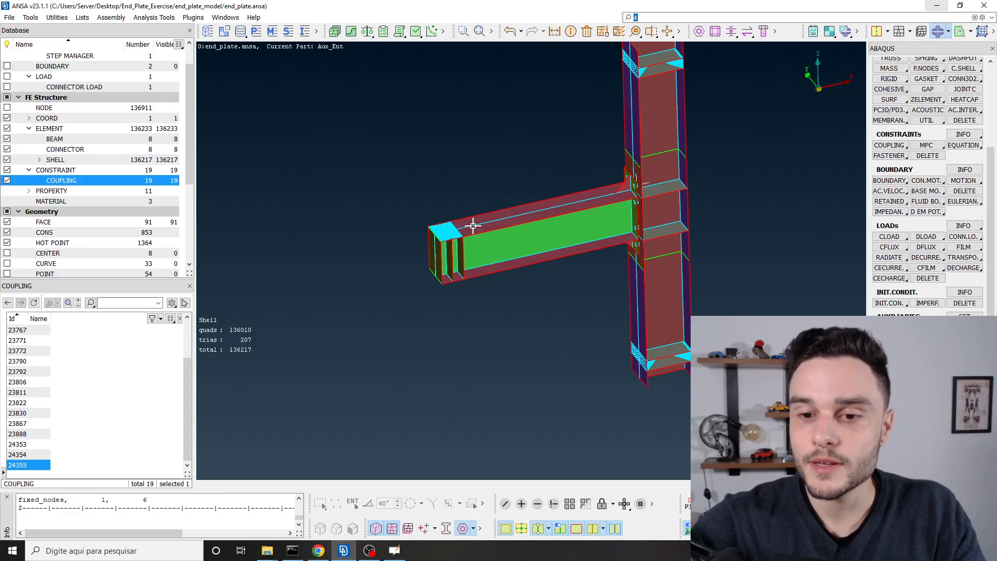
pyautogui.scroll(4, 467, 226)
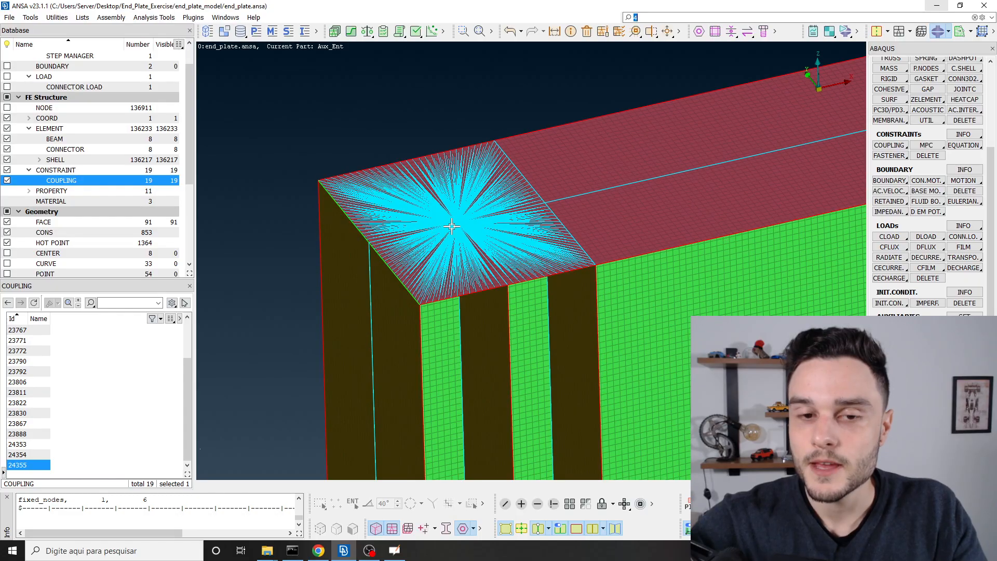
pyautogui.scroll(-4, 465, 226)
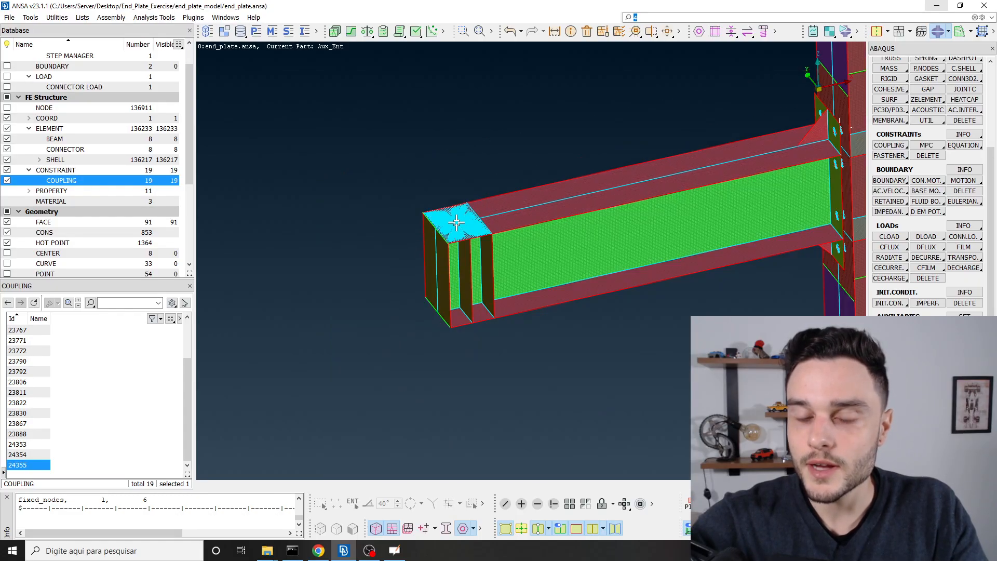
pyautogui.moveTo(467, 227); pyautogui.dragTo(449, 219, button='middle')
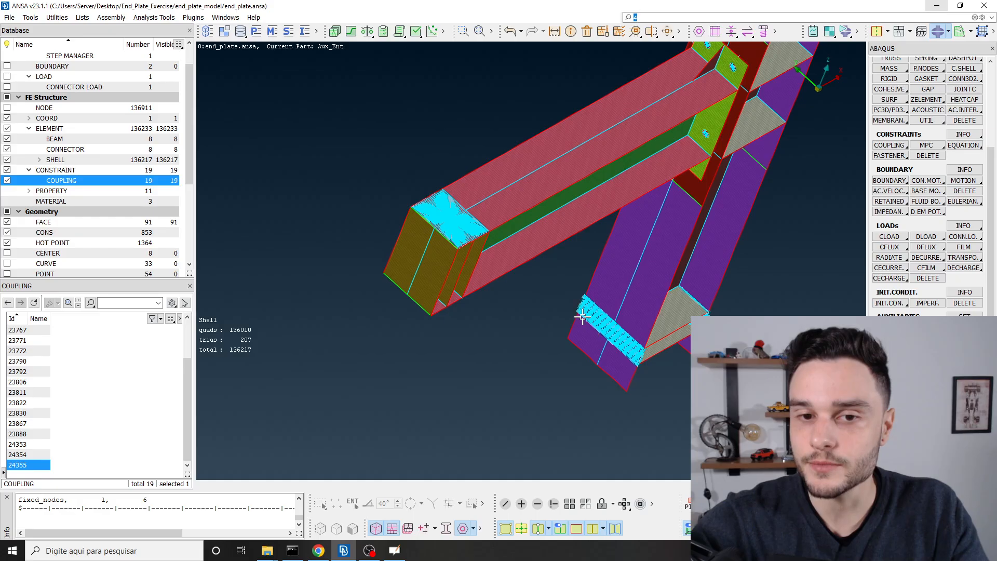
pyautogui.scroll(5, 434, 244)
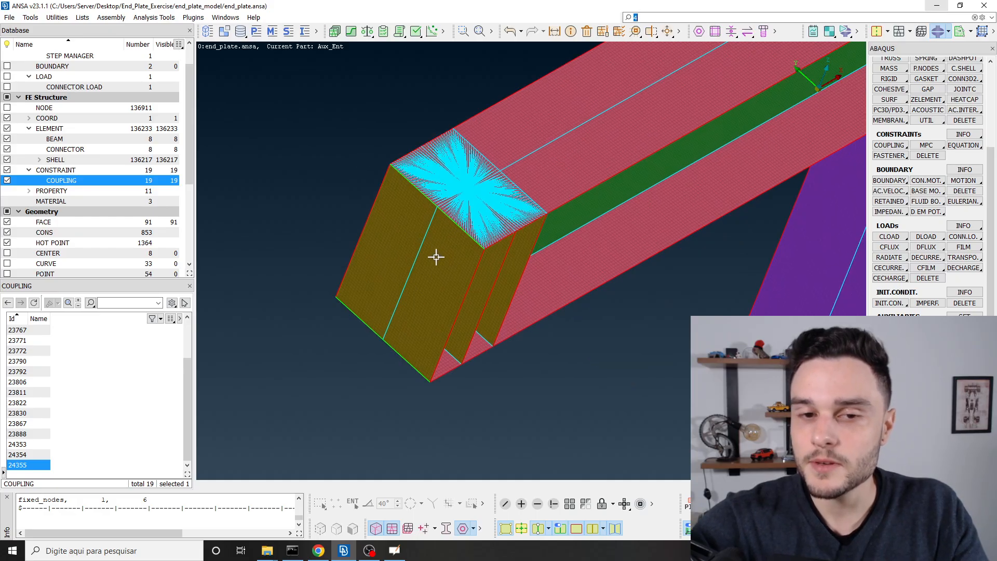
pyautogui.keyDown('ctrl'); pyautogui.moveTo(474, 254); pyautogui.dragTo(467, 262); pyautogui.keyUp('ctrl')
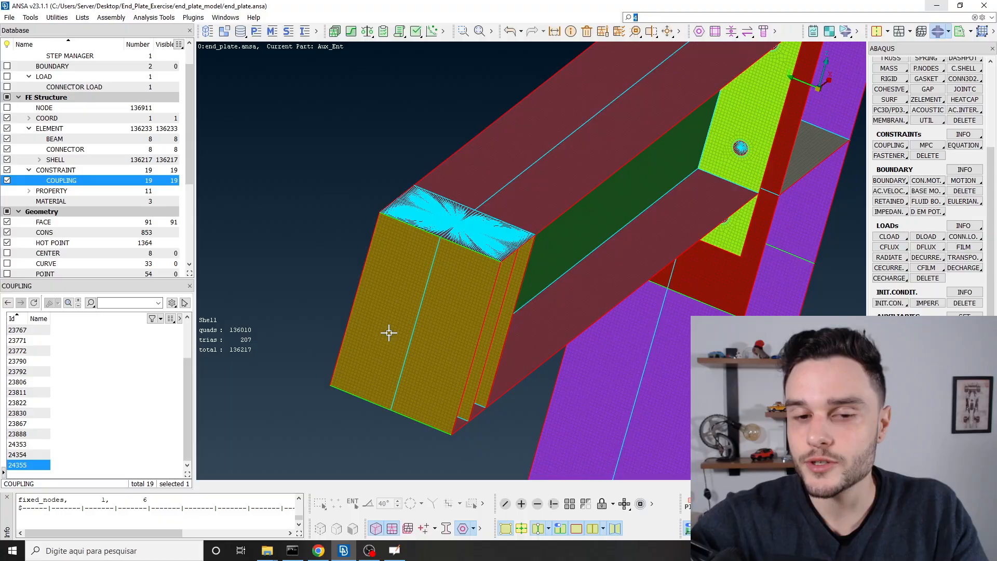
pyautogui.scroll(-5, 400, 330)
pyautogui.keyDown('ctrl'); pyautogui.moveTo(418, 314); pyautogui.dragTo(380, 318); pyautogui.keyUp('ctrl')
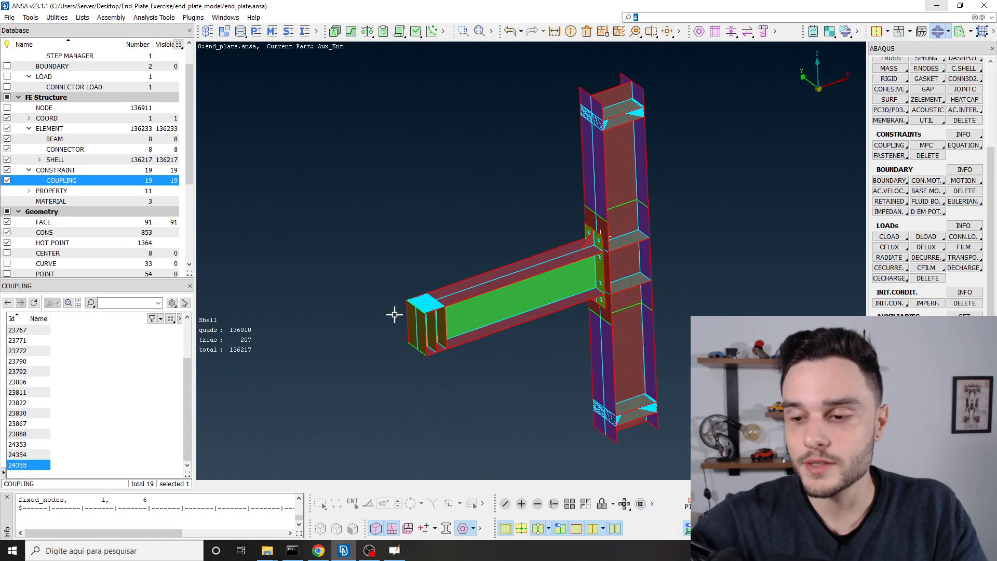
# Switch to Chrome to compare the actuator attachment photo in shi2007.pdf with the coupling at the beam end in ANSA
pyautogui.moveTo(322, 551)
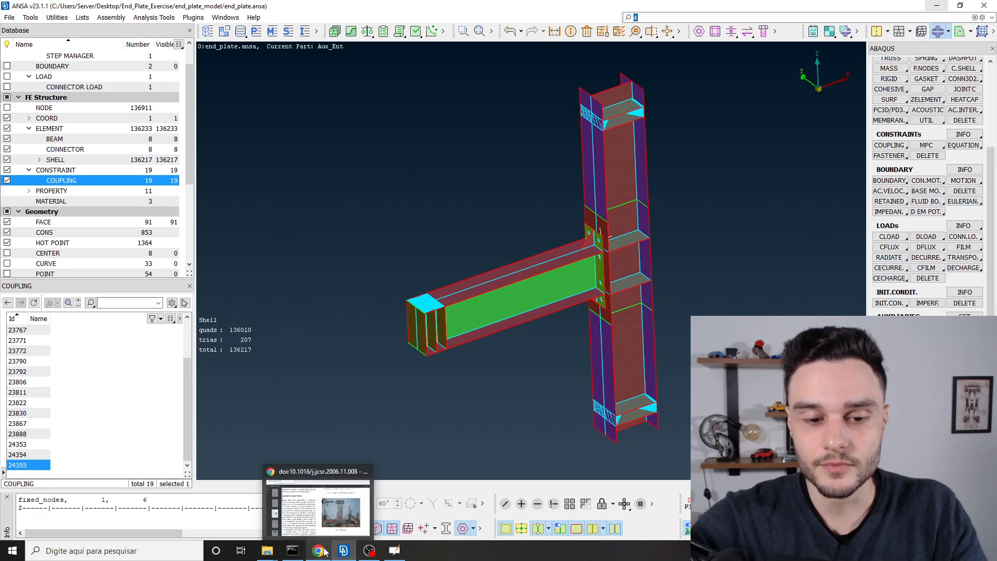
pyautogui.click(318, 511)
pyautogui.keyDown('ctrl'); pyautogui.scroll(1, 700, 212); pyautogui.keyUp('ctrl')
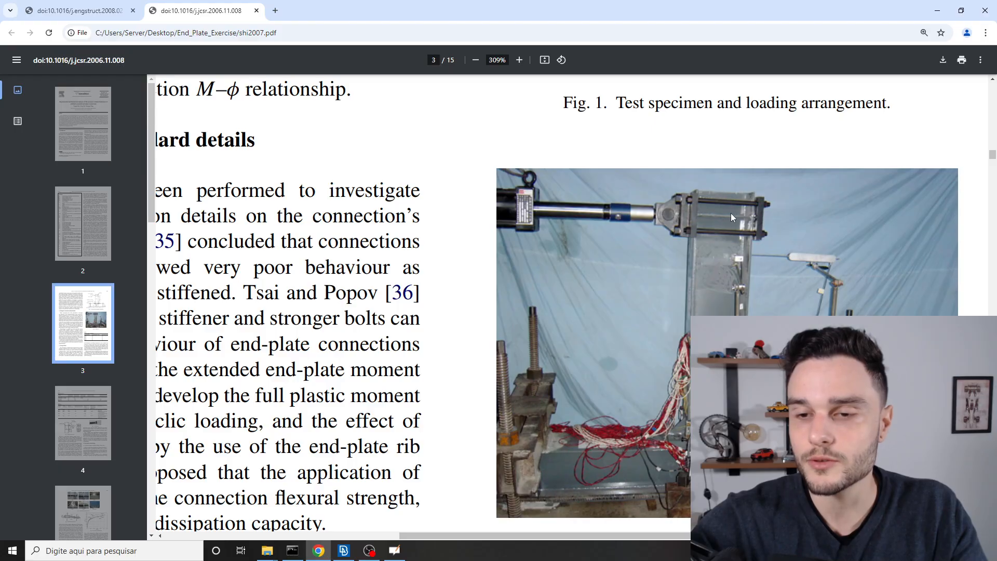
pyautogui.scroll(-2, 732, 208)
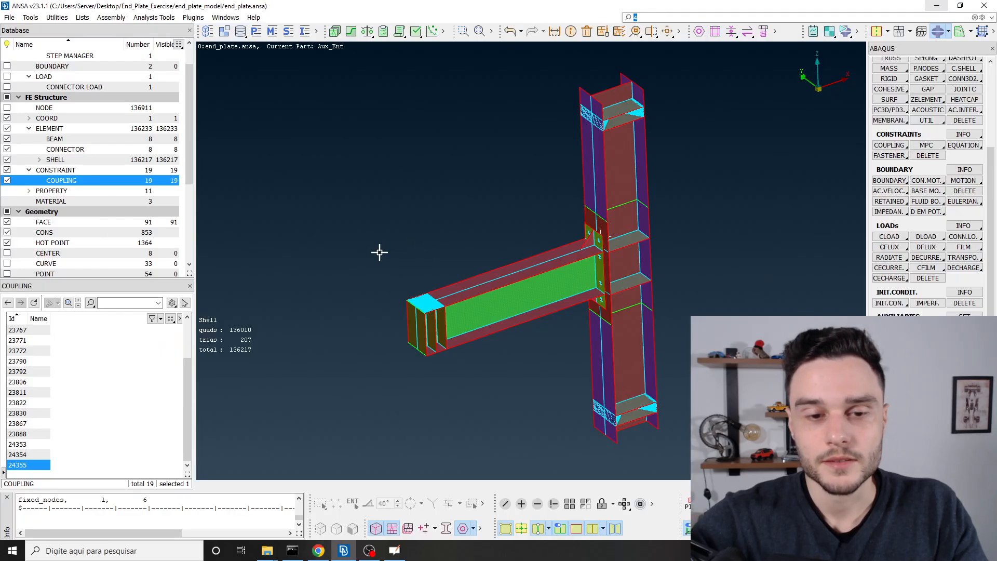
pyautogui.scroll(3, 420, 328)
pyautogui.scroll(2, 438, 325)
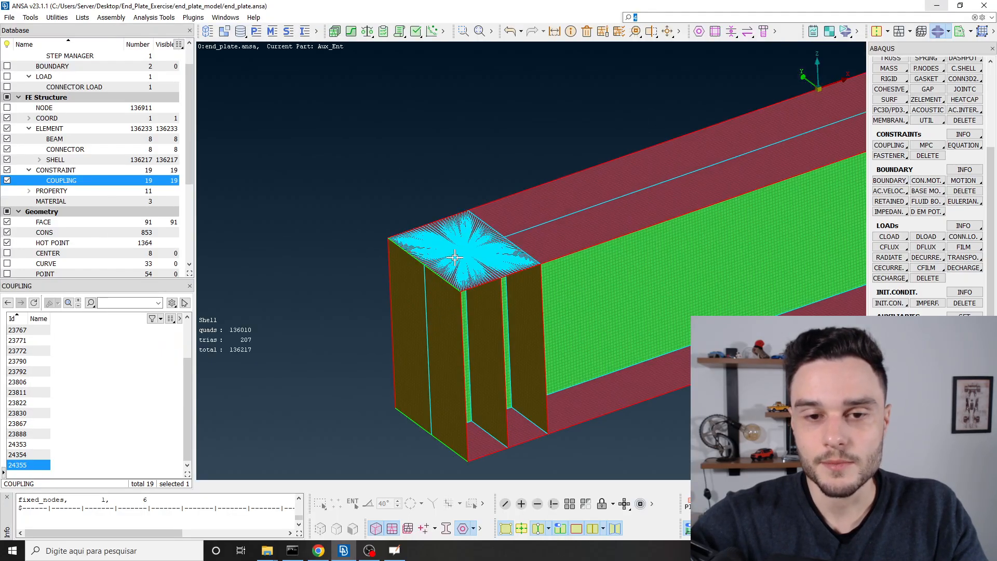
pyautogui.scroll(-5, 423, 309)
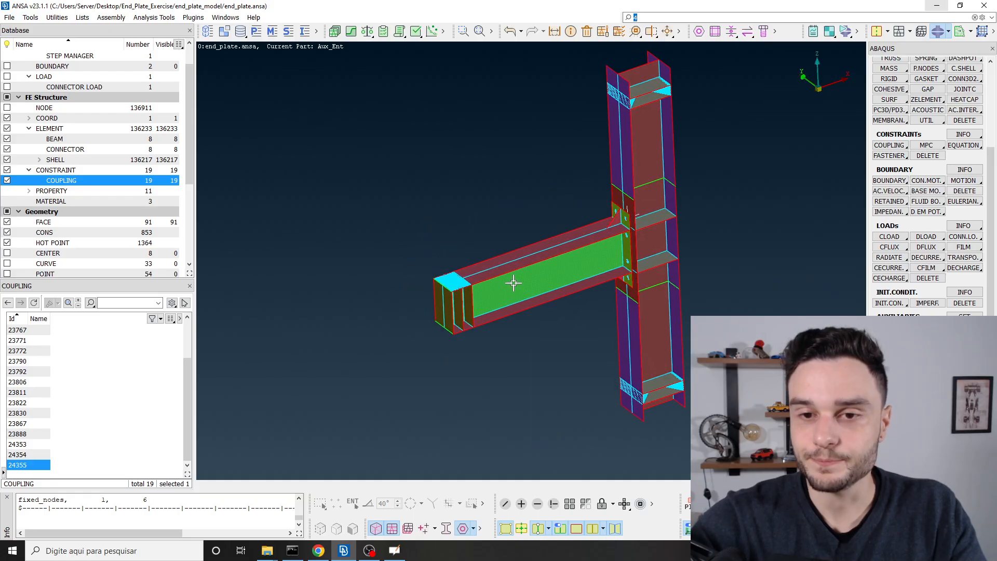
pyautogui.keyDown('ctrl'); pyautogui.moveTo(513, 276); pyautogui.dragTo(513, 277); pyautogui.keyUp('ctrl')
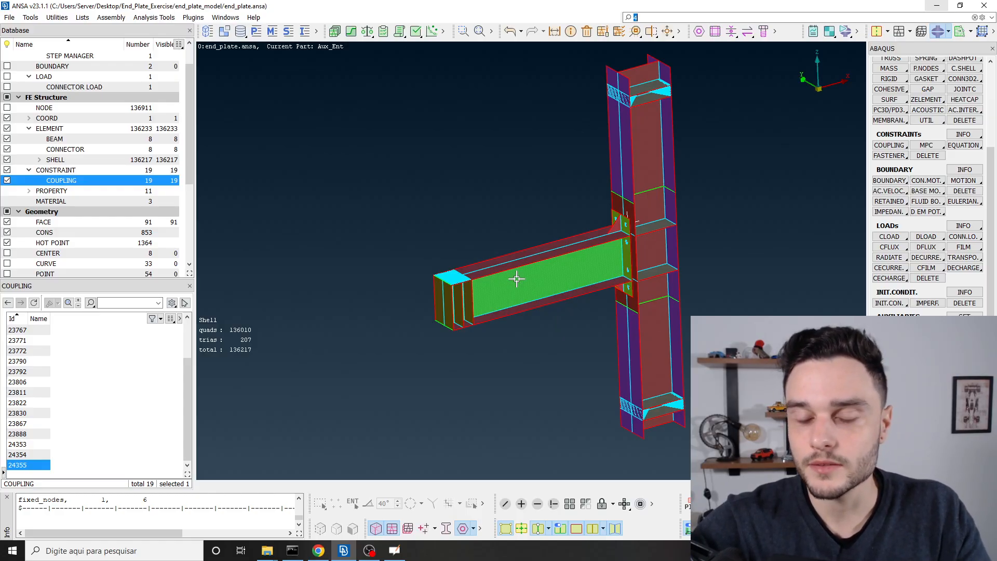
pyautogui.keyDown('ctrl'); pyautogui.moveTo(518, 279); pyautogui.dragTo(502, 276); pyautogui.keyUp('ctrl')
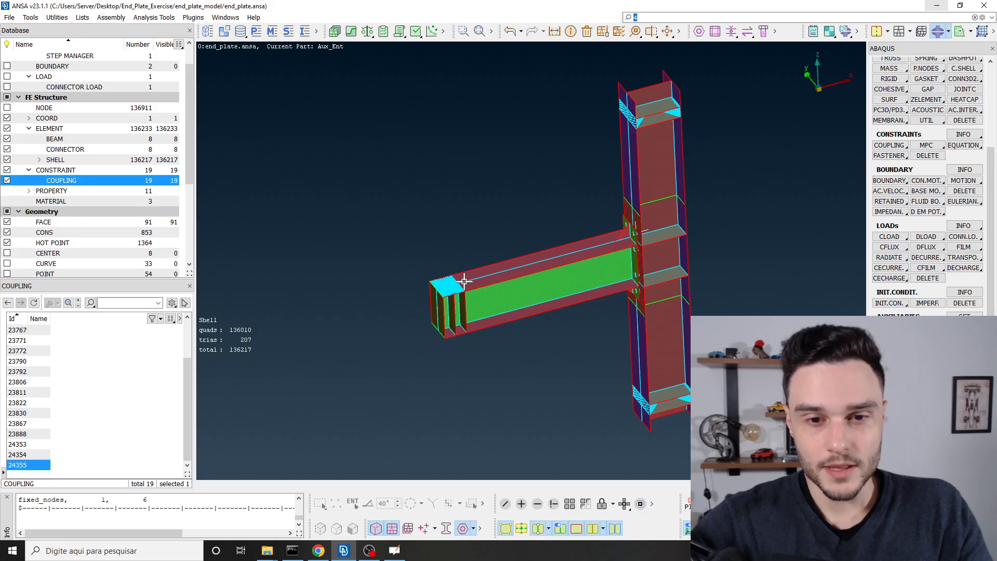
pyautogui.scroll(3, 410, 291)
pyautogui.scroll(-3, 403, 296)
pyautogui.moveTo(403, 297)
pyautogui.keyDown('ctrl'); pyautogui.mouseDown()
pyautogui.moveTo(402, 278)
pyautogui.moveTo(410, 282)
pyautogui.mouseUp(); pyautogui.keyUp('ctrl')
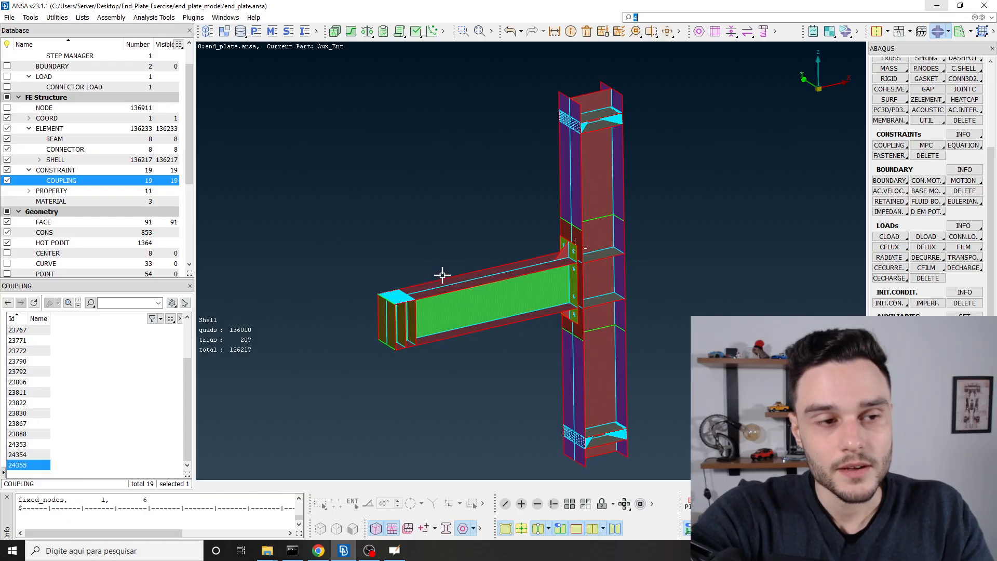
# Switch to OpenBoard and sketch a boxed BVP label with a bent arrow leading down from it on blank canvas
pyautogui.click(395, 551)
pyautogui.scroll(-10, 430, 303)
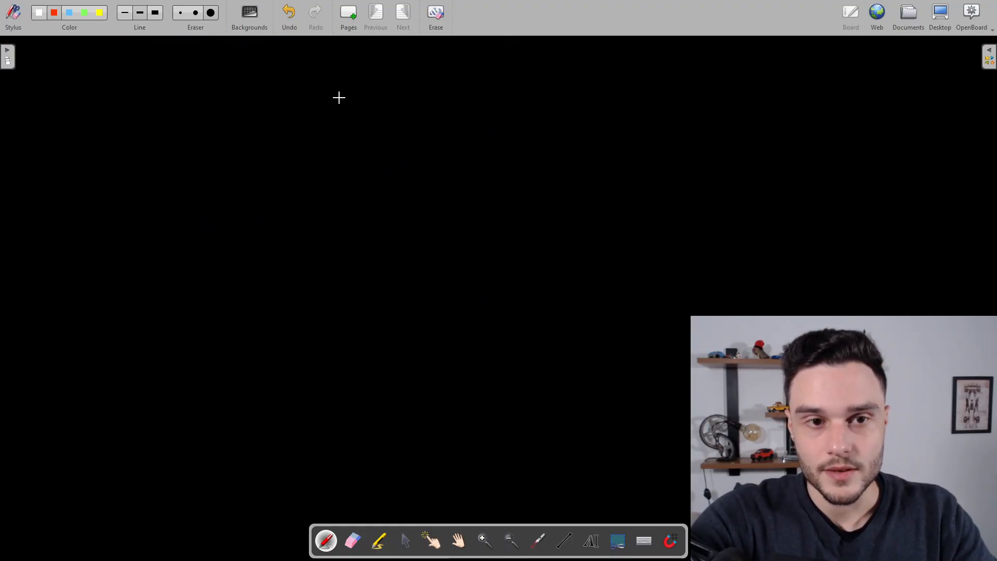
pyautogui.moveTo(340, 97)
pyautogui.mouseDown()
pyautogui.moveTo(349, 104)
pyautogui.moveTo(343, 117)
pyautogui.moveTo(373, 113)
pyautogui.mouseUp()
pyautogui.moveTo(373, 97)
pyautogui.mouseDown()
pyautogui.moveTo(375, 109)
pyautogui.moveTo(344, 138)
pyautogui.moveTo(394, 129)
pyautogui.moveTo(254, 232)
pyautogui.moveTo(264, 221)
pyautogui.mouseUp()
# Draw a boxed GE label at the arrow's end, followed by 15 and a brace listing σ–ε and ε–δ
pyautogui.moveTo(235, 264)
pyautogui.mouseDown()
pyautogui.moveTo(269, 266)
pyautogui.moveTo(241, 289)
pyautogui.moveTo(275, 285)
pyautogui.moveTo(280, 242)
pyautogui.moveTo(307, 259)
pyautogui.moveTo(340, 309)
pyautogui.mouseUp()
pyautogui.moveTo(360, 233); pyautogui.dragTo(387, 249)
pyautogui.moveTo(357, 266)
pyautogui.mouseDown()
pyautogui.moveTo(347, 267)
pyautogui.moveTo(358, 278)
pyautogui.moveTo(392, 266)
pyautogui.mouseUp()
# Write ∇σ+b=0 as the third relation in the GE brace and underline it
pyautogui.scroll(-2, 389, 230)
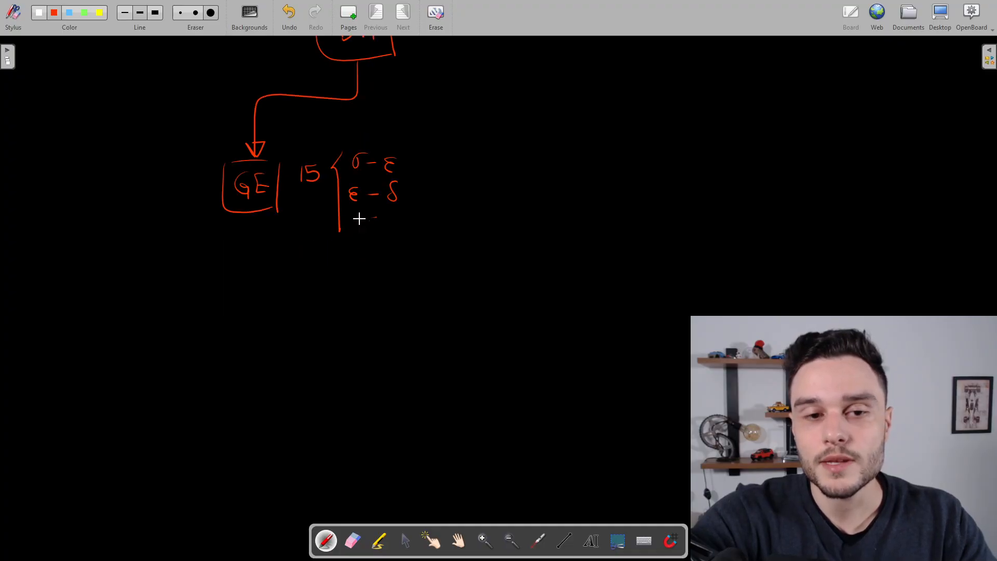
pyautogui.moveTo(356, 218); pyautogui.dragTo(406, 232)
pyautogui.moveTo(409, 222)
pyautogui.mouseDown()
pyautogui.moveTo(418, 235)
pyautogui.moveTo(435, 228)
pyautogui.mouseUp()
pyautogui.moveTo(425, 236); pyautogui.dragTo(445, 224)
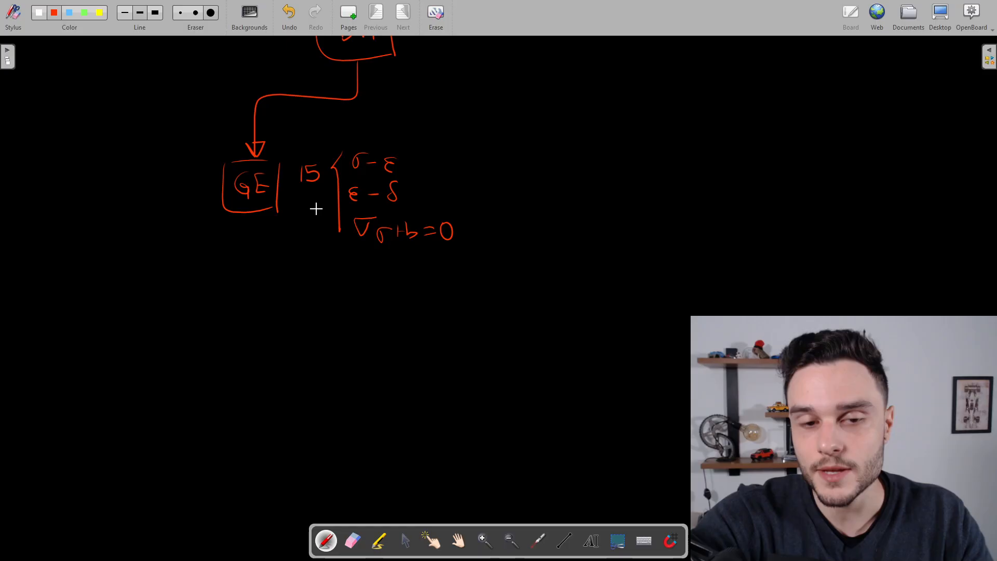
pyautogui.moveTo(454, 251); pyautogui.dragTo(347, 243)
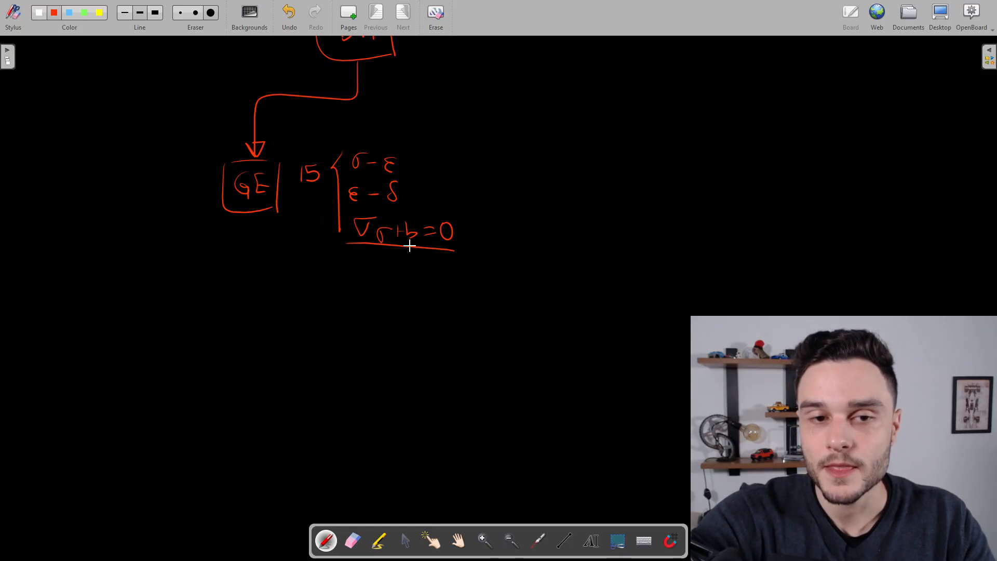
# Write NLGEOM = Y below the governing equations
pyautogui.scroll(2, 409, 246)
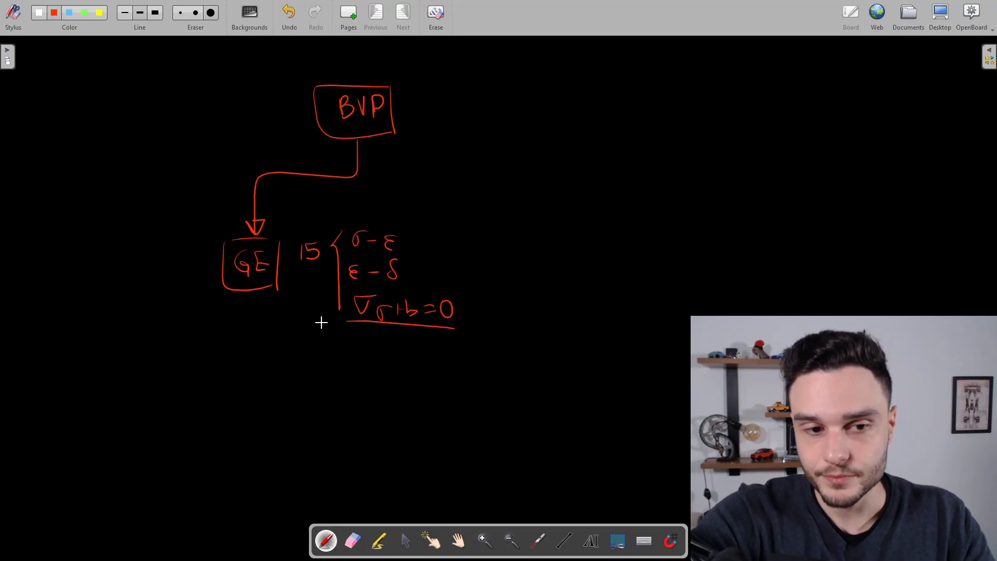
pyautogui.scroll(-2, 283, 179)
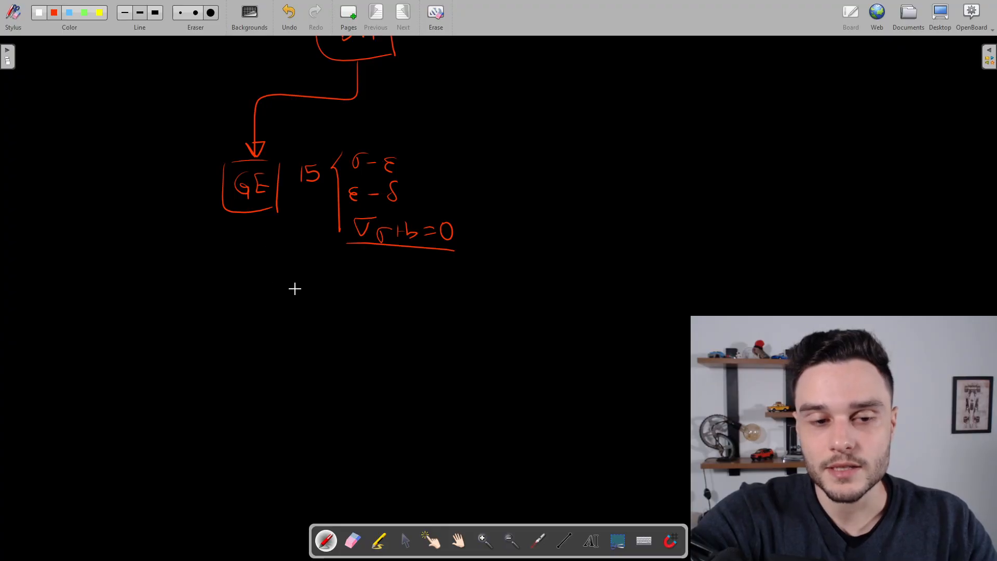
pyautogui.moveTo(294, 291)
pyautogui.mouseDown()
pyautogui.moveTo(306, 271)
pyautogui.moveTo(320, 287)
pyautogui.moveTo(336, 275)
pyautogui.moveTo(378, 294)
pyautogui.moveTo(399, 283)
pyautogui.mouseUp()
pyautogui.moveTo(389, 291)
pyautogui.mouseDown()
pyautogui.moveTo(423, 274)
pyautogui.moveTo(415, 297)
pyautogui.mouseUp()
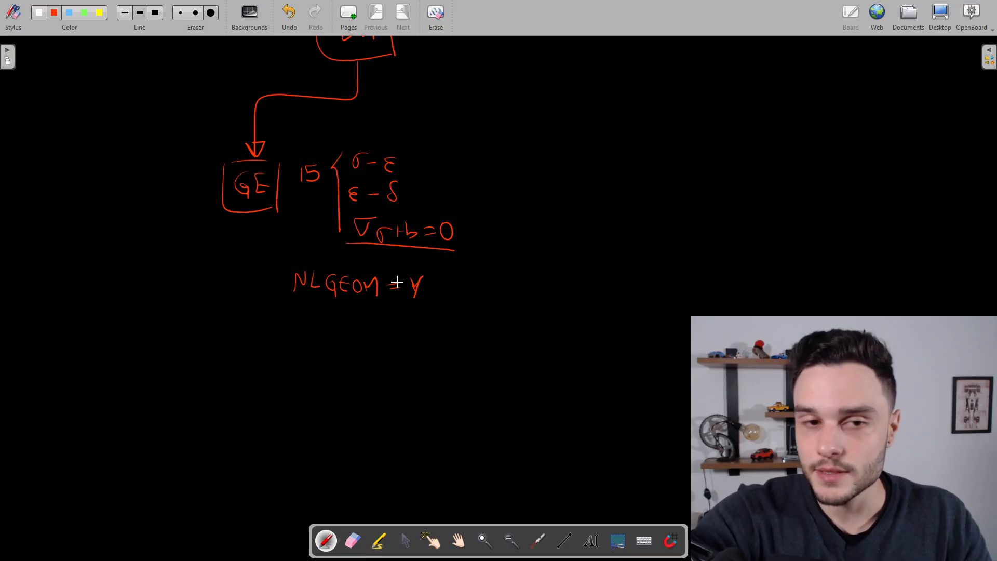
# Draw a second arrow branching from BVP to a boxed BC label, and switch back to ANSA
pyautogui.scroll(3, 397, 282)
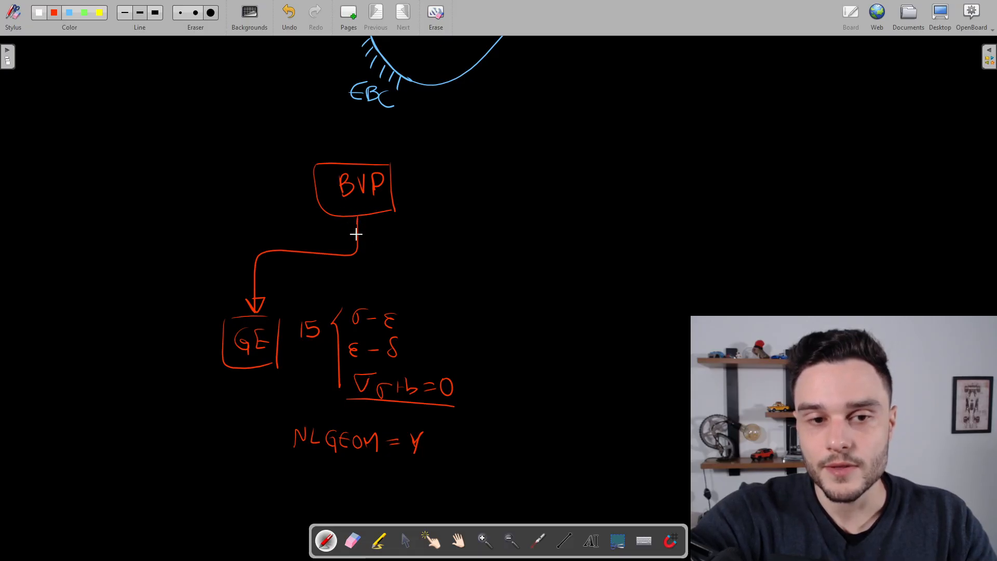
pyautogui.moveTo(374, 258)
pyautogui.mouseDown()
pyautogui.moveTo(481, 251)
pyautogui.moveTo(554, 260)
pyautogui.moveTo(547, 281)
pyautogui.moveTo(565, 281)
pyautogui.mouseUp()
pyautogui.scroll(-2, 555, 278)
pyautogui.moveTo(541, 235)
pyautogui.mouseDown()
pyautogui.moveTo(544, 251)
pyautogui.moveTo(579, 266)
pyautogui.mouseUp()
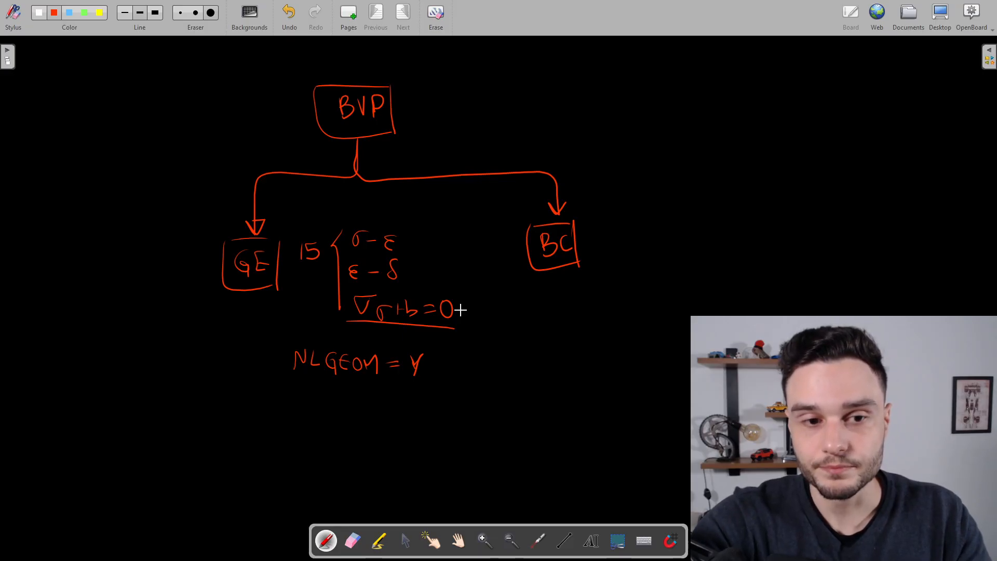
pyautogui.scroll(3, 461, 310)
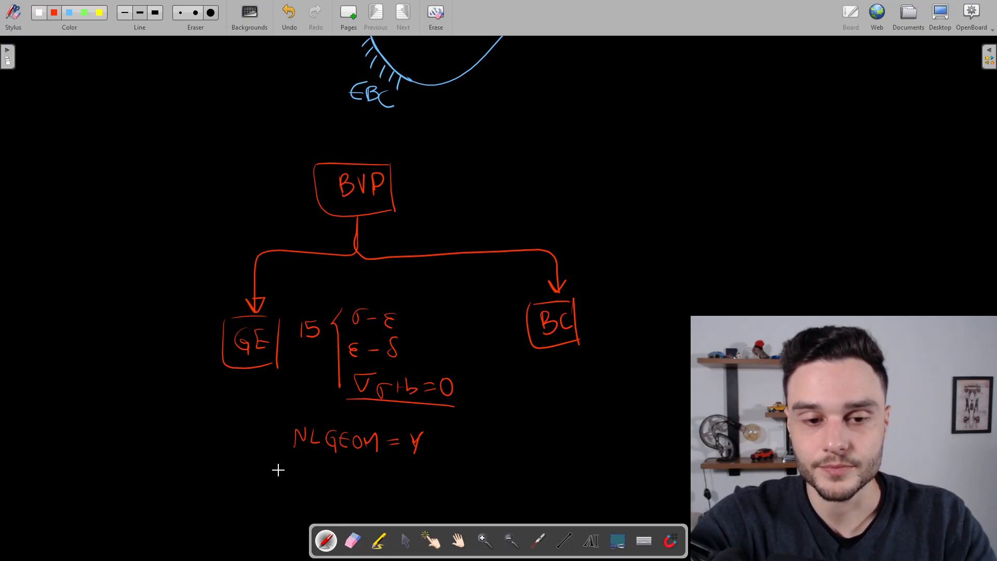
pyautogui.hotkey('alt', 'Tab')
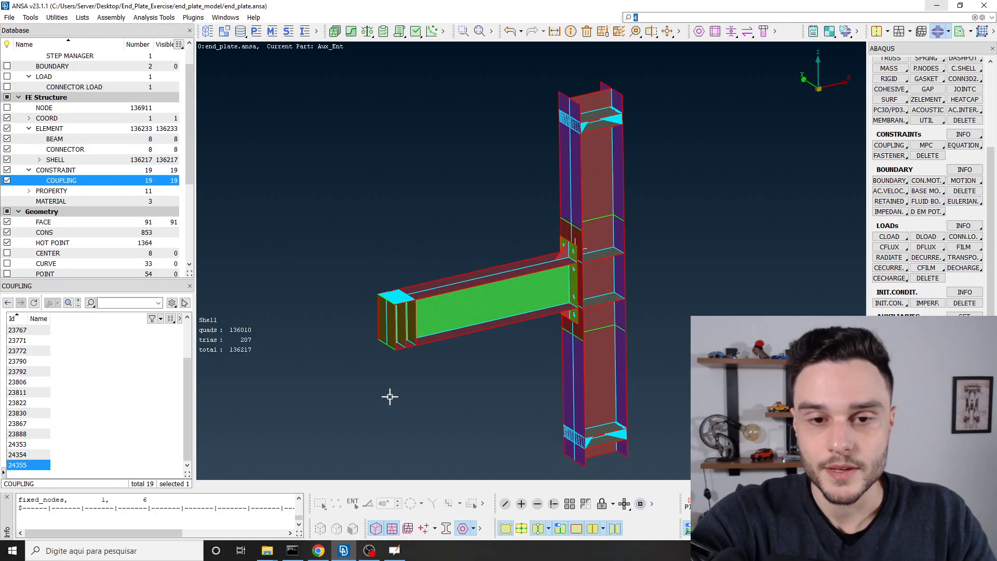
pyautogui.click(321, 552)
pyautogui.scroll(-1, 556, 303)
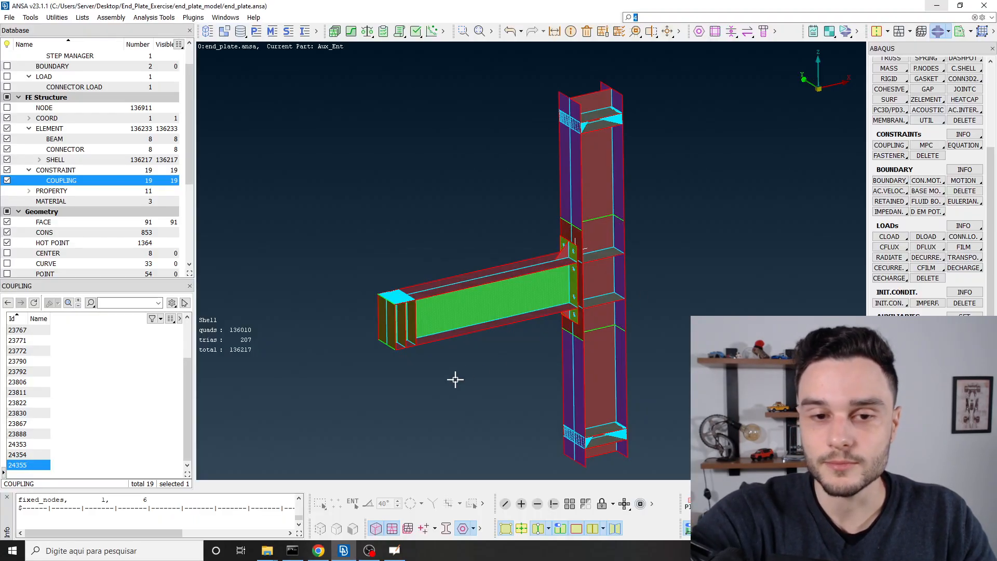
pyautogui.hotkey('alt', 'Tab')
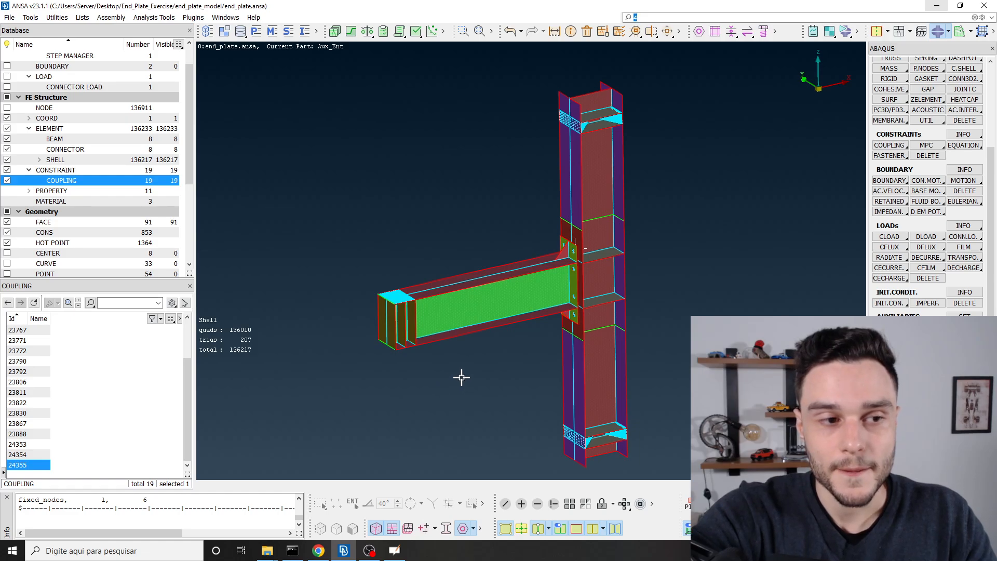
pyautogui.scroll(-3, 91, 90)
pyautogui.scroll(4, 91, 90)
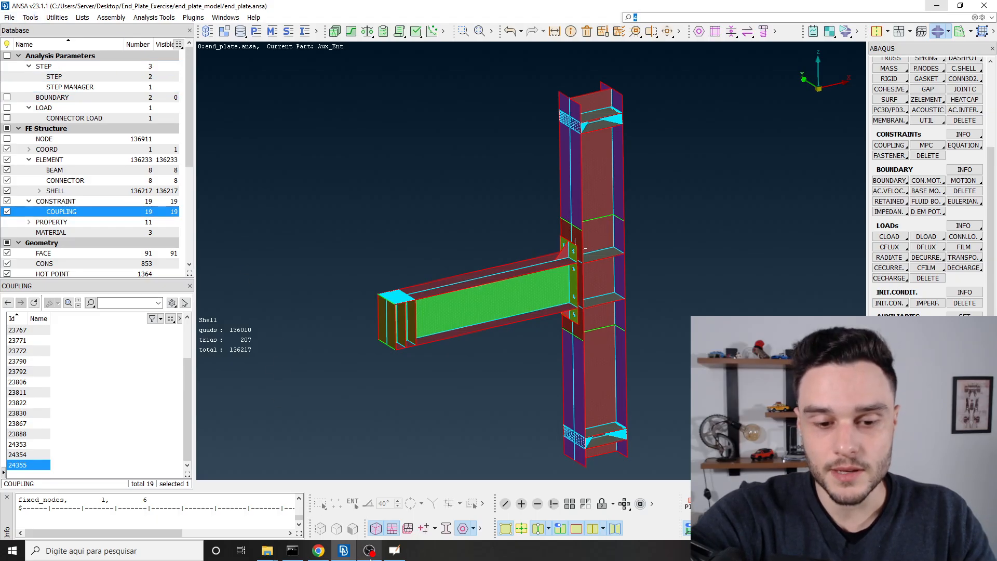
pyautogui.click(370, 551)
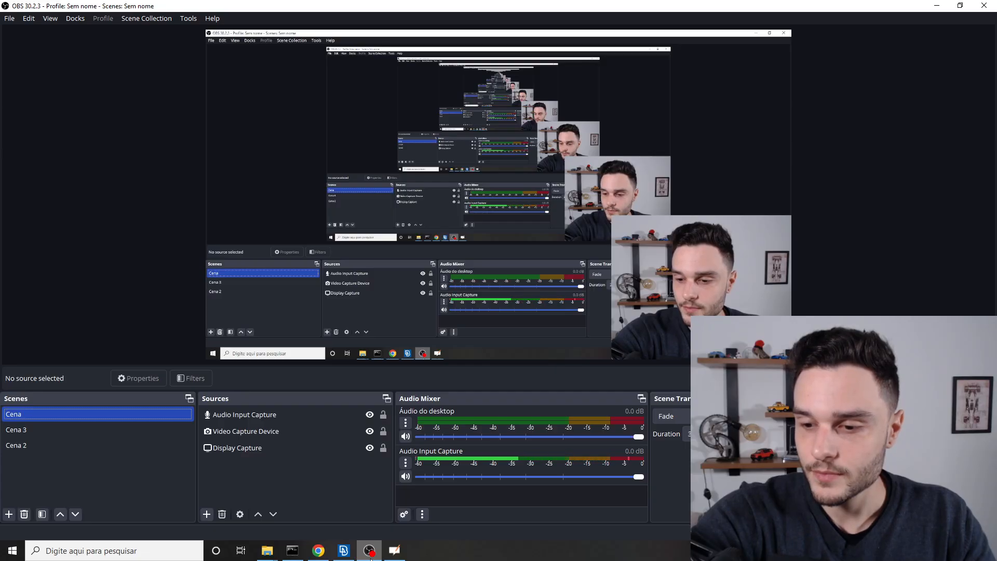
pyautogui.click(369, 551)
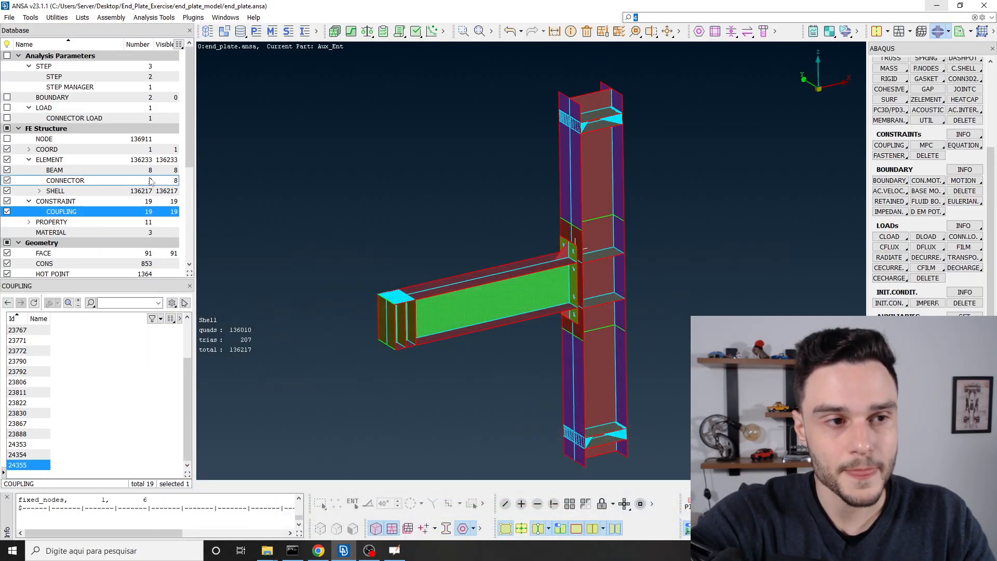
pyautogui.scroll(5, 397, 303)
pyautogui.scroll(2, 397, 303)
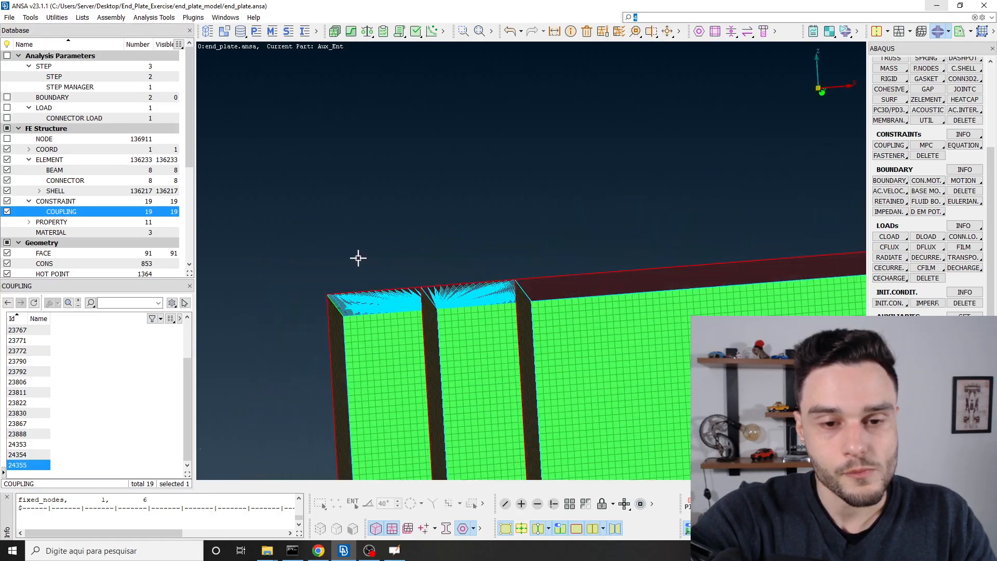
pyautogui.scroll(-8, 385, 304)
pyautogui.scroll(-5, 109, 243)
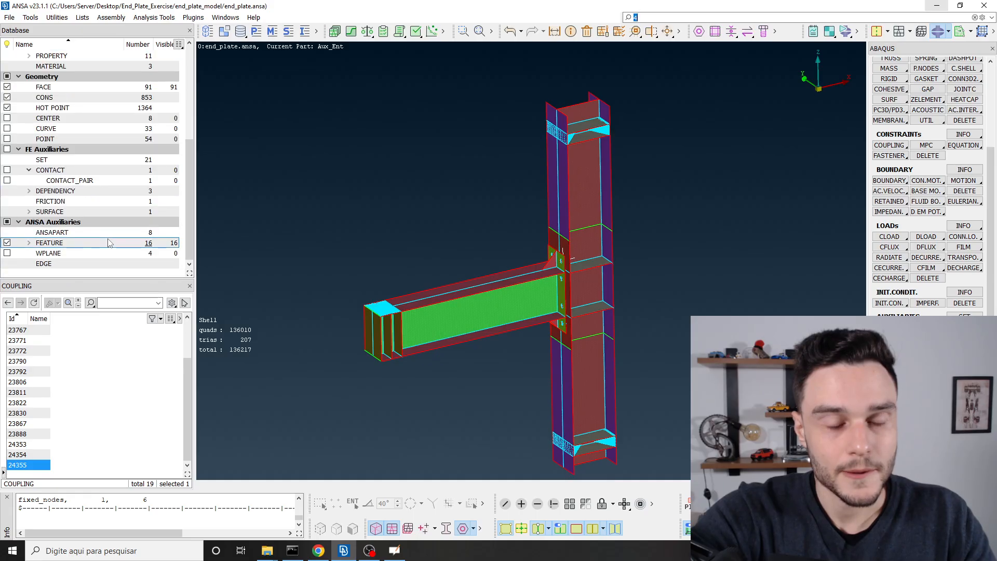
# Open the Anonymous Step Manager and display the boundary entry of load_step
pyautogui.scroll(5, 110, 243)
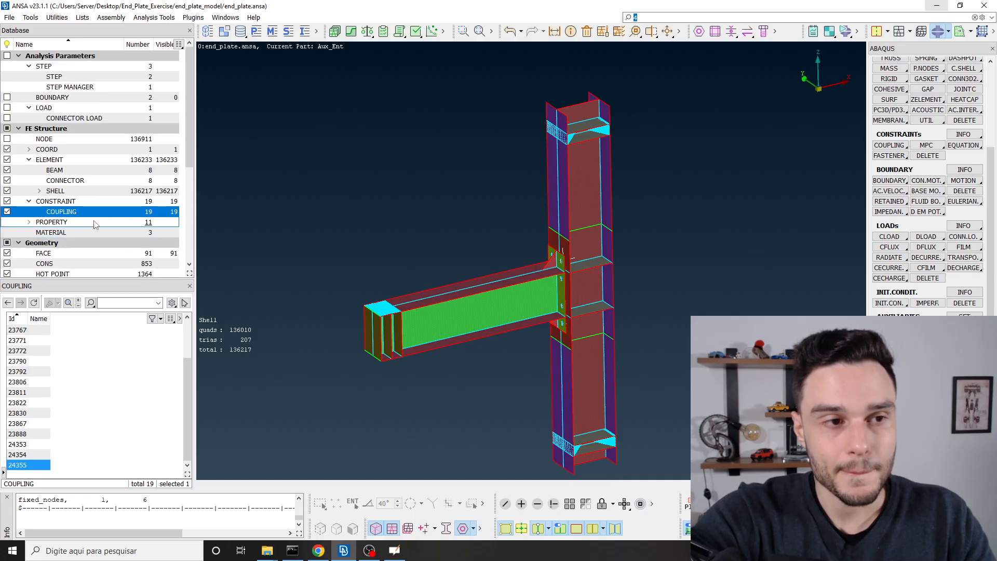
pyautogui.click(75, 89)
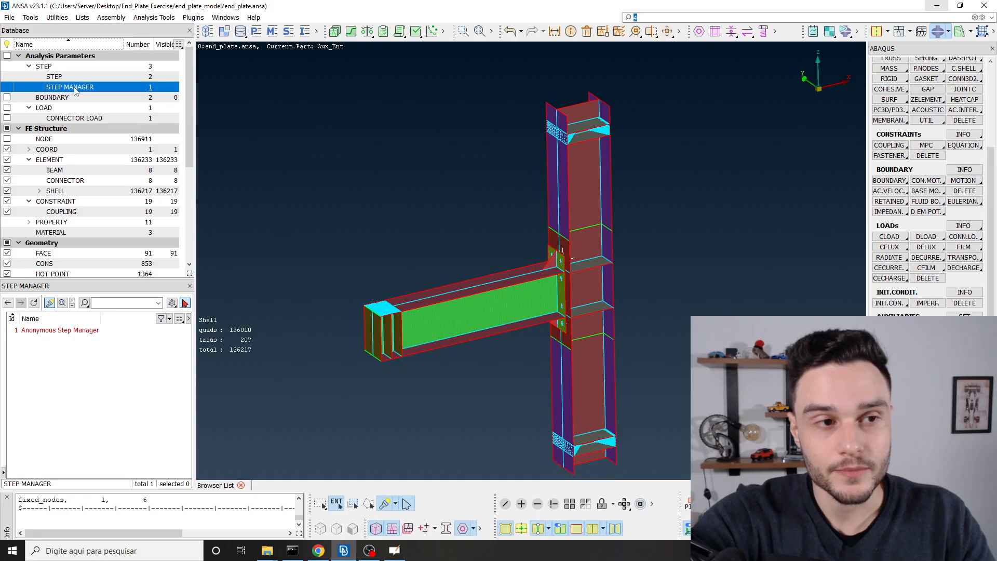
pyautogui.doubleClick(58, 330)
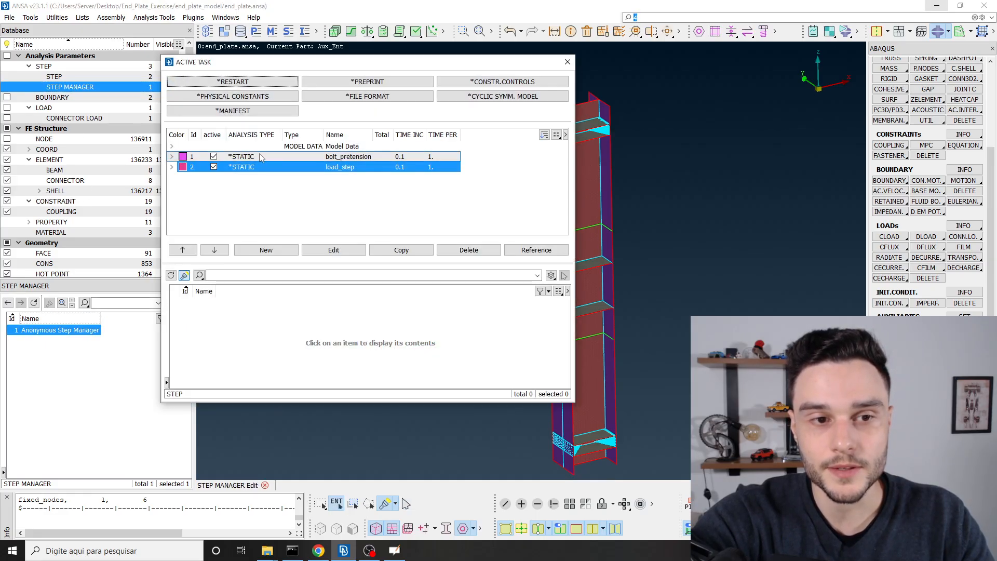
pyautogui.click(280, 189)
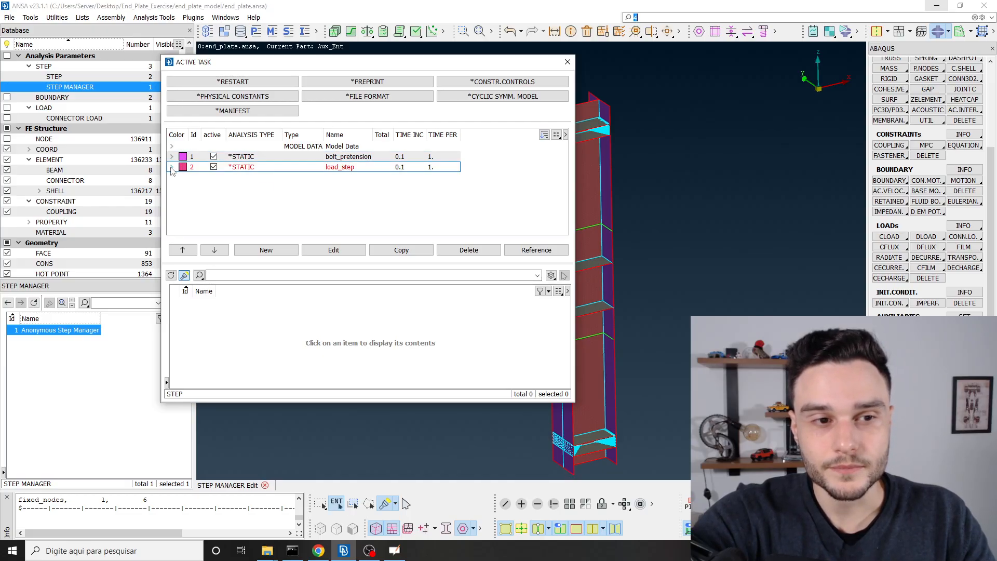
pyautogui.click(270, 168)
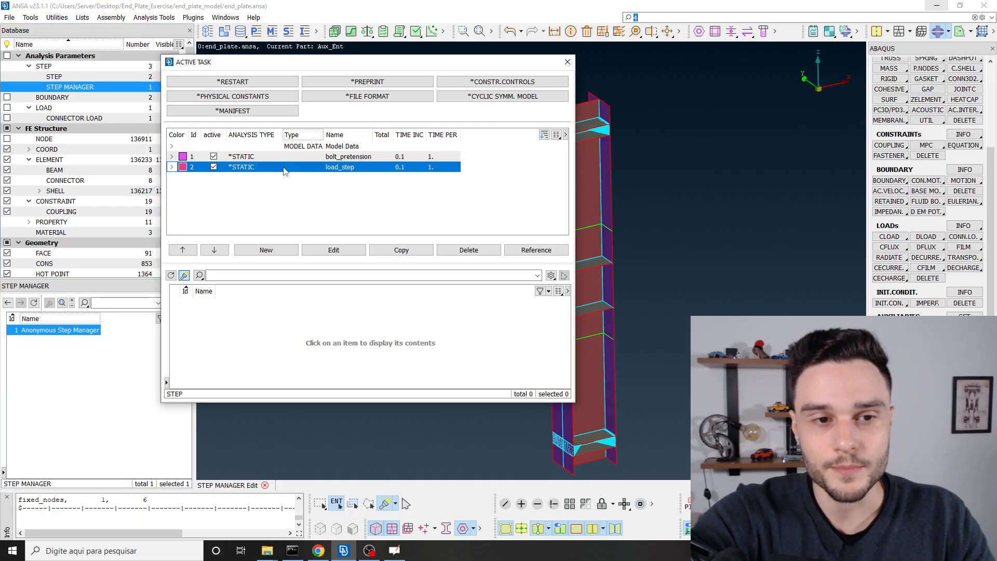
pyautogui.click(171, 167)
pyautogui.click(319, 178)
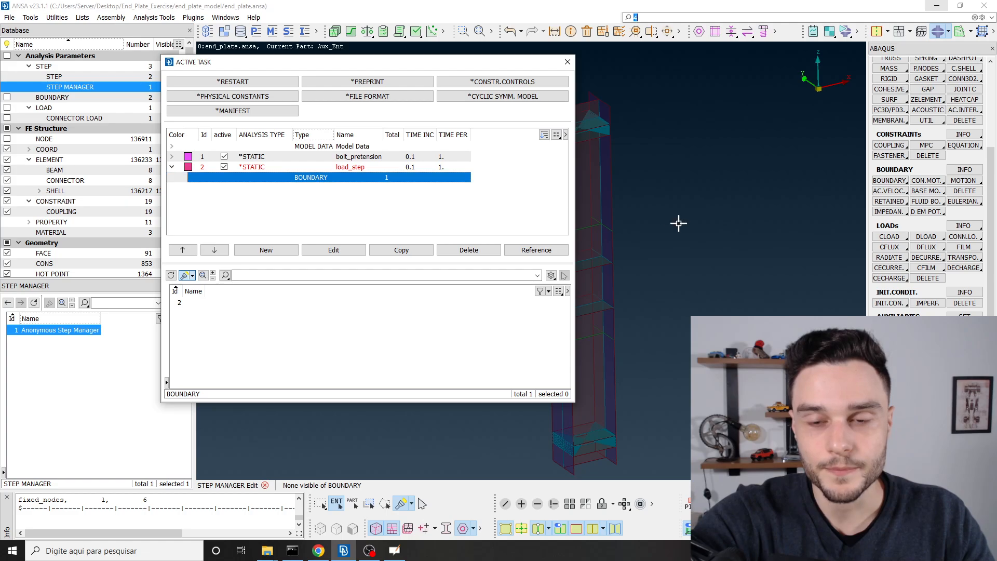
pyautogui.scroll(-4, 679, 224)
pyautogui.scroll(4, 631, 244)
pyautogui.scroll(-2, 591, 249)
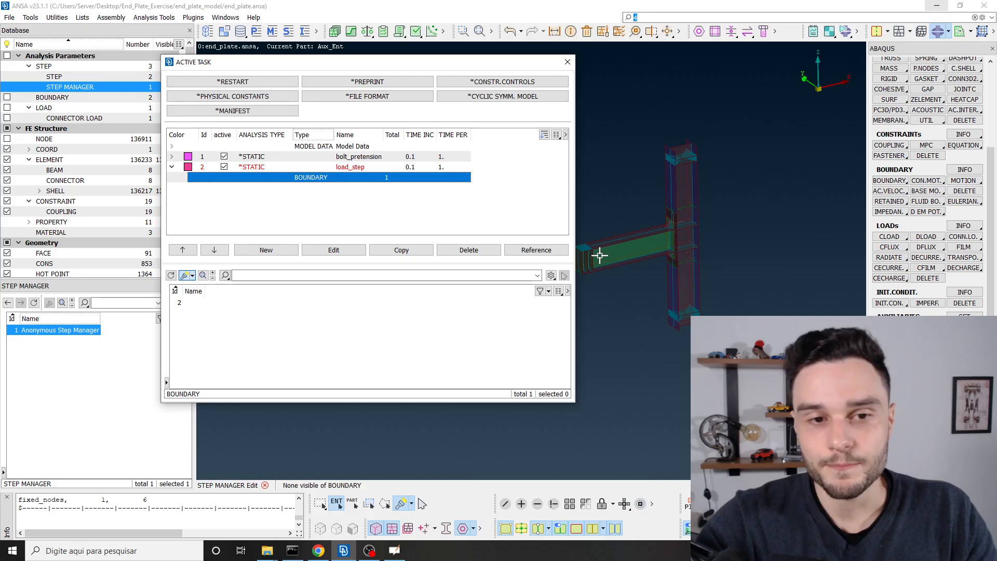
# Inspect the contact and boundary entries under Model Data against the bolt_pretension and load_step steps
pyautogui.click(187, 147)
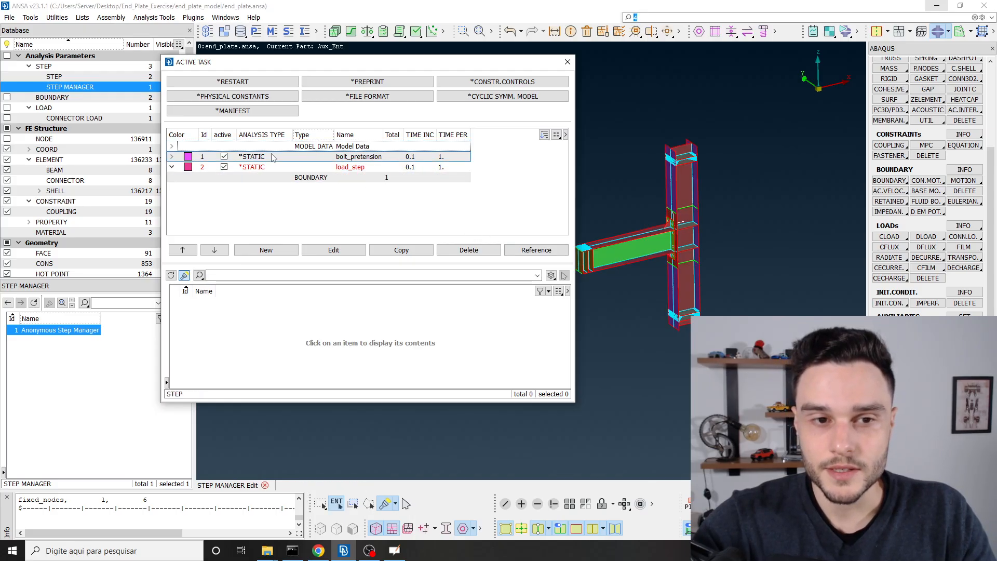
pyautogui.click(172, 146)
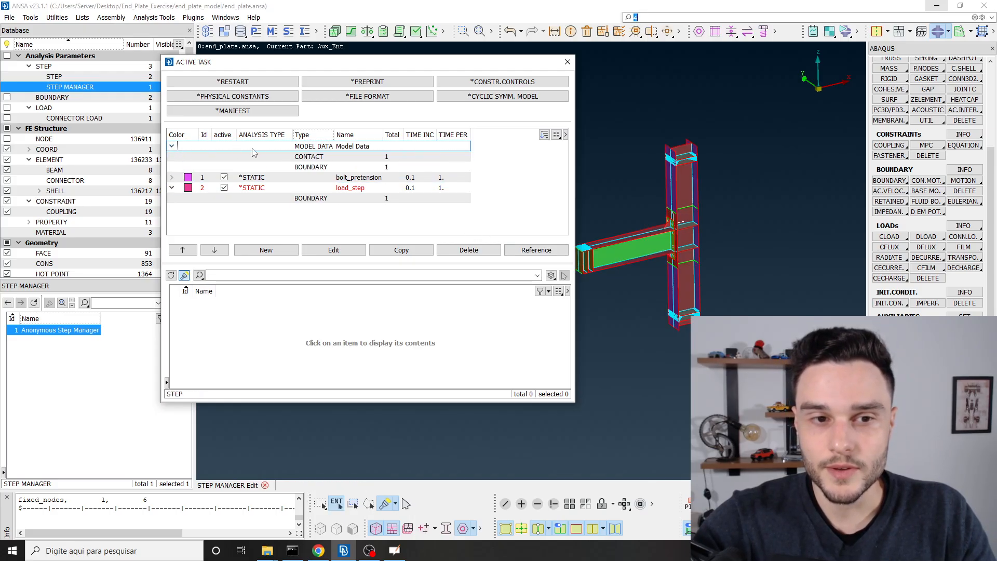
pyautogui.click(318, 156)
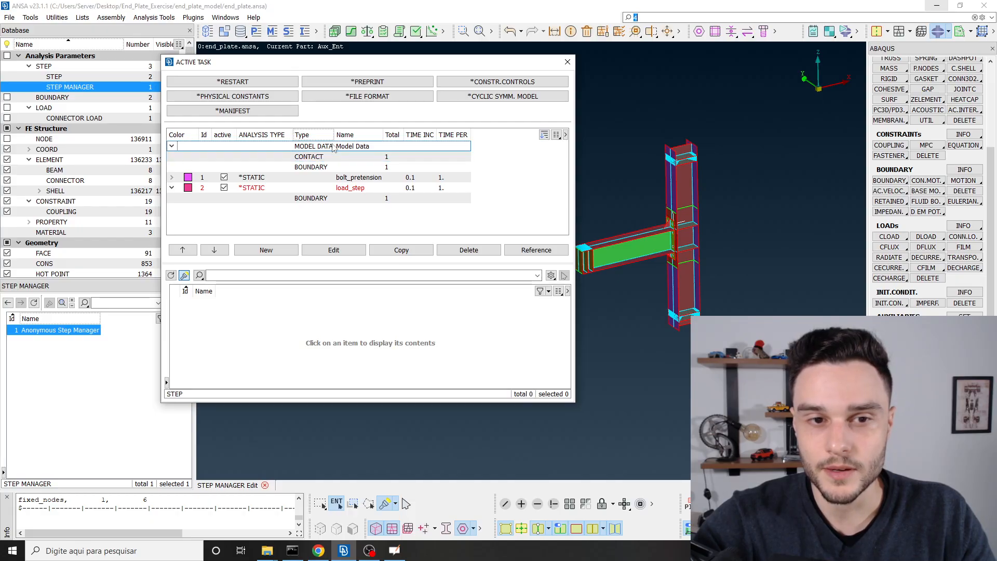
pyautogui.click(321, 167)
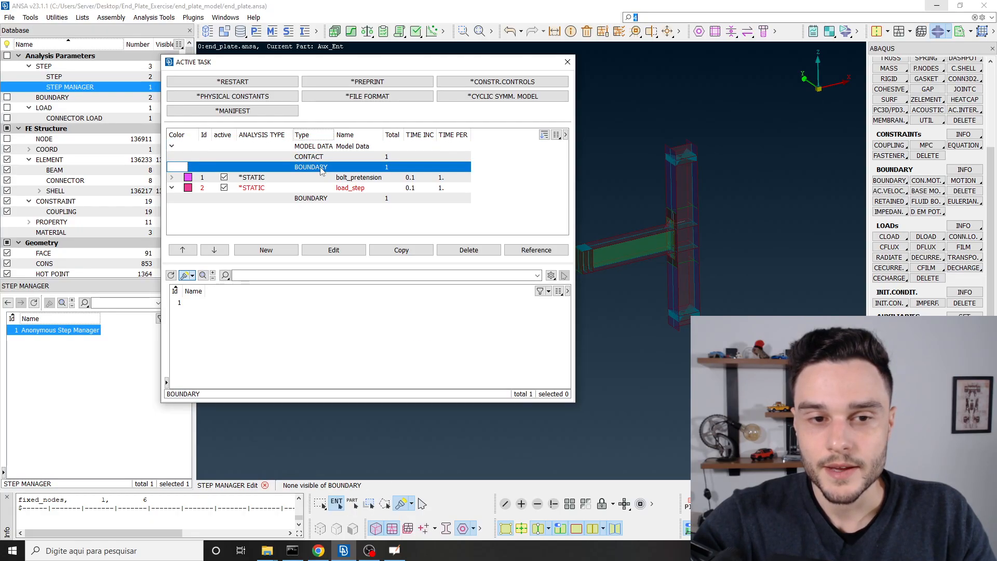
pyautogui.click(325, 179)
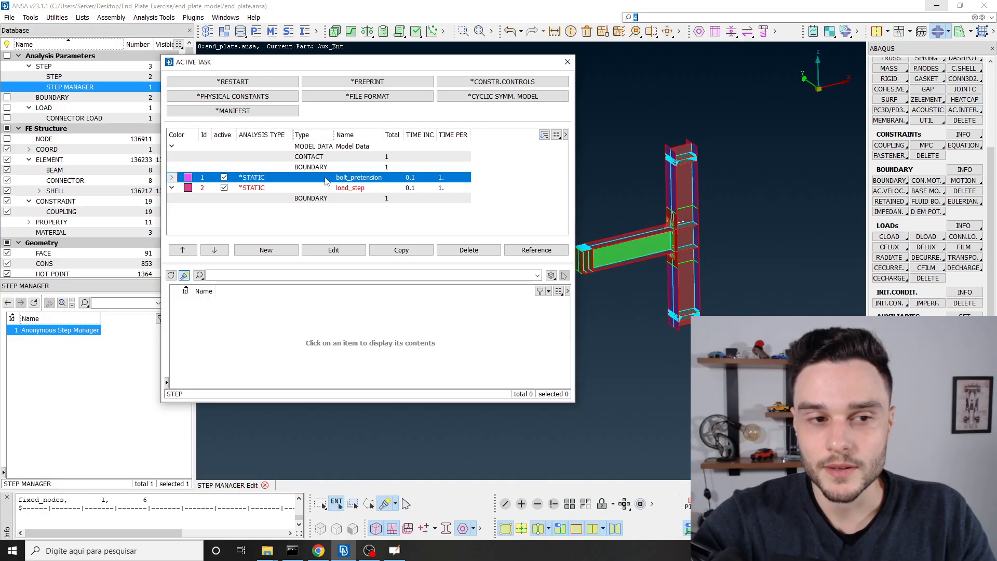
pyautogui.click(324, 189)
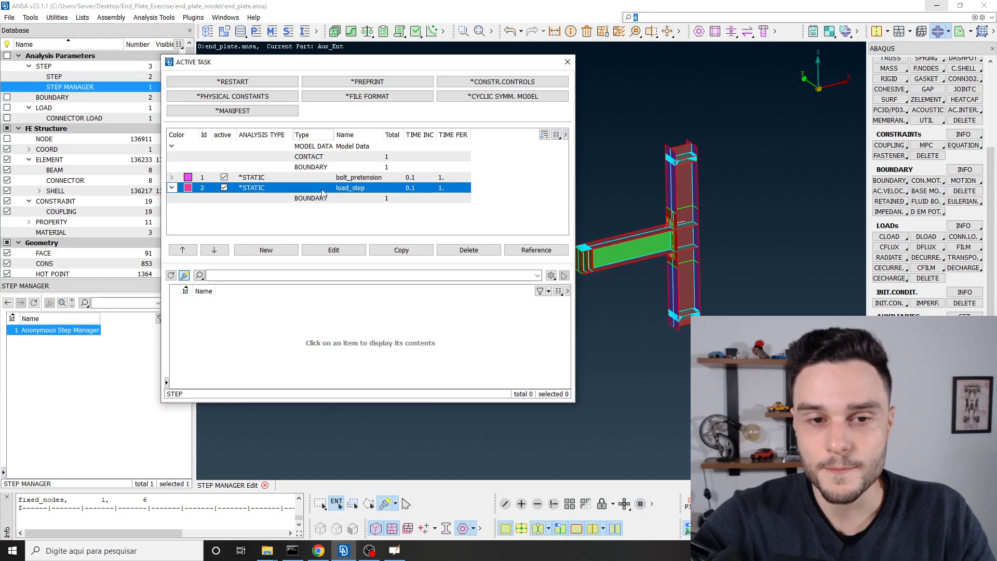
# Highlight the Model Data boundary on the end-plate connection and select load_step for comparison
pyautogui.click(321, 168)
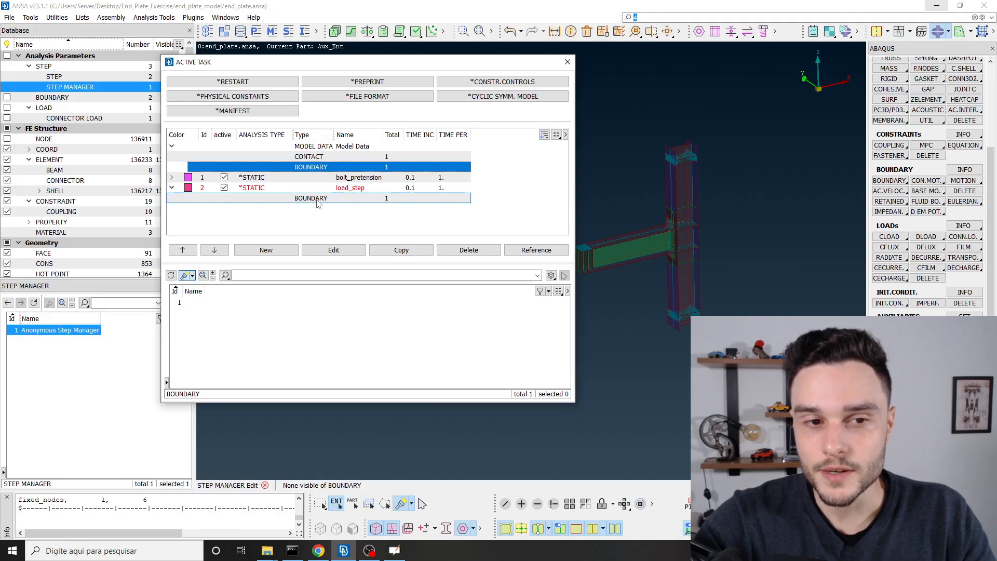
pyautogui.scroll(6, 723, 245)
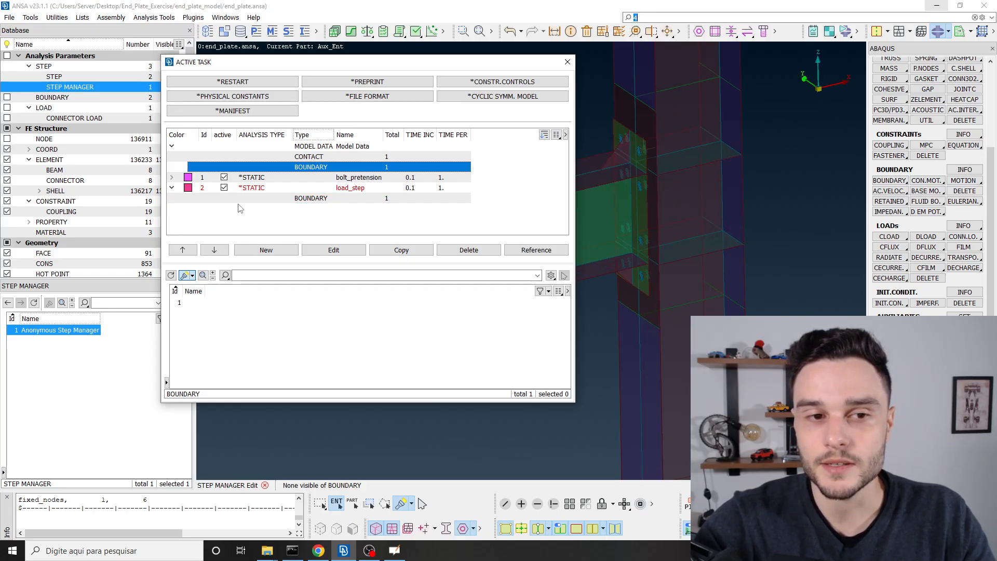
pyautogui.click(248, 190)
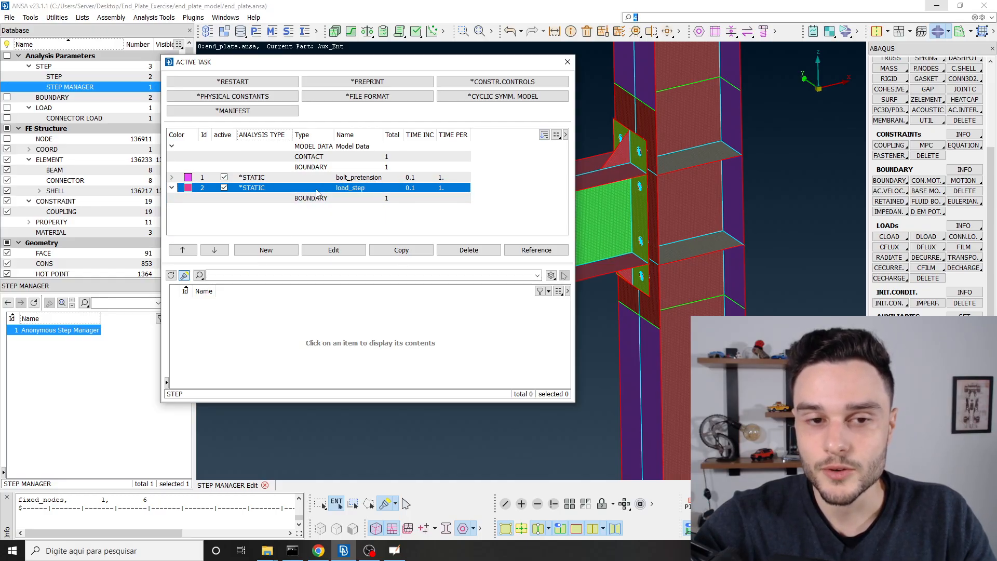
# Check the BC branch of the BVP sketch in OpenBoard, return to ANSA and close the step manager's task window
pyautogui.click(396, 553)
pyautogui.scroll(-2, 612, 328)
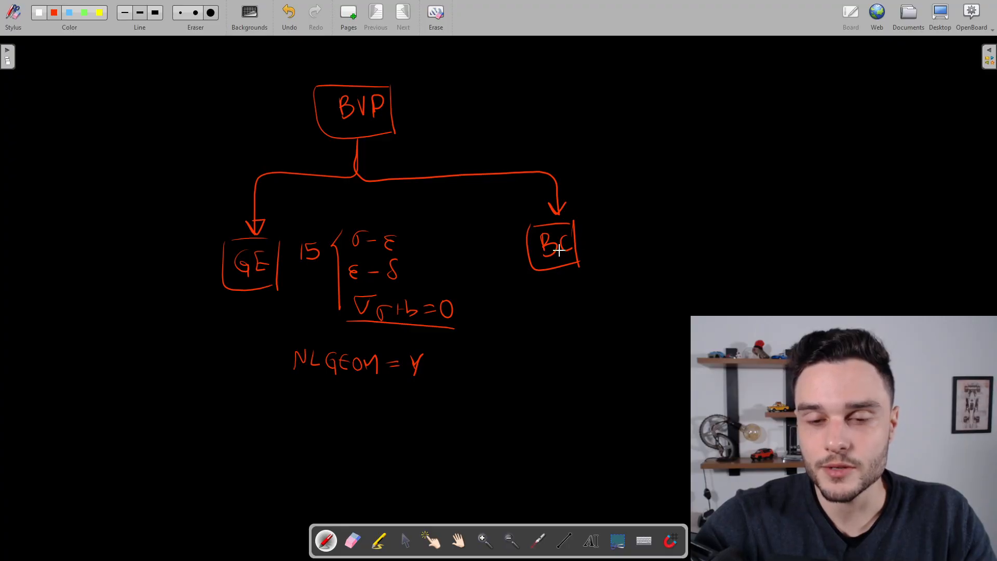
pyautogui.hotkey('alt', 'Tab')
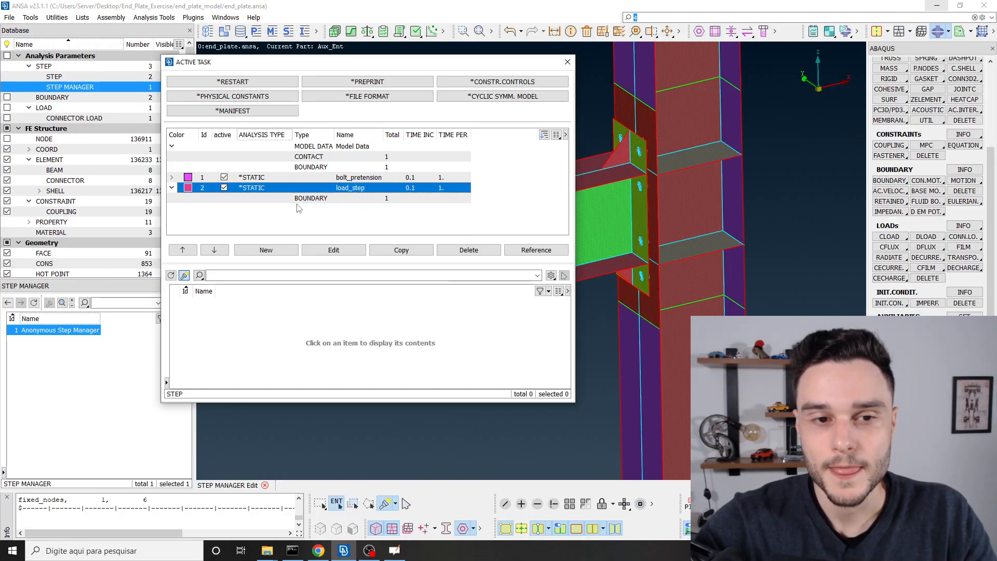
pyautogui.click(406, 201)
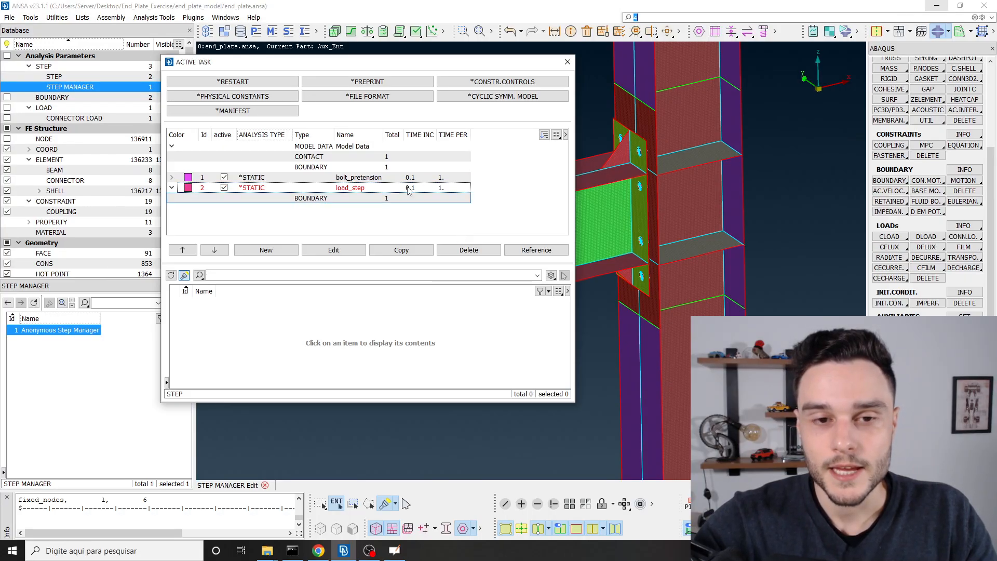
pyautogui.click(568, 62)
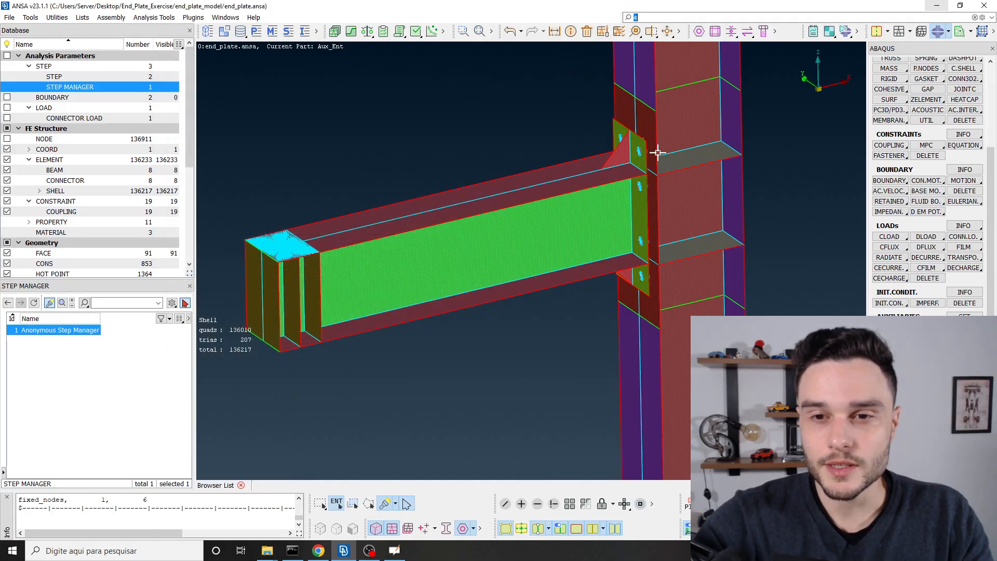
# Switch to OpenBoard and draw a red vertical line in the empty area below the NLGEOM note
pyautogui.scroll(5, 653, 140)
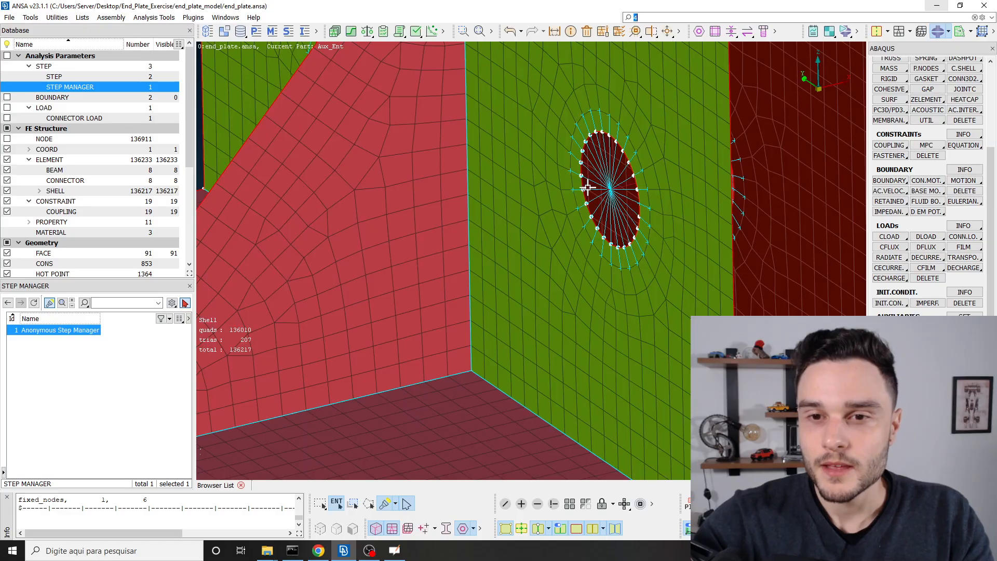
pyautogui.scroll(-8, 583, 192)
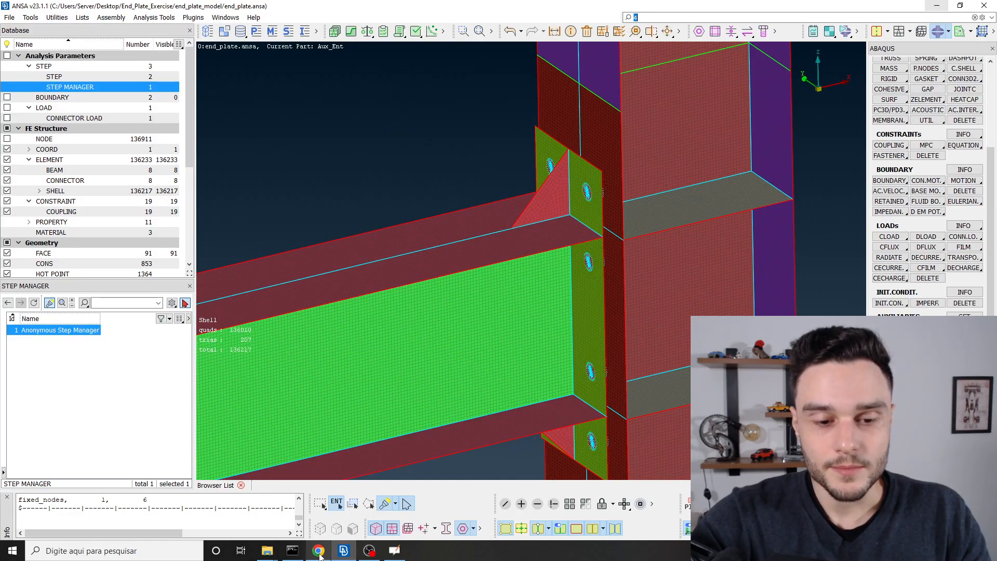
pyautogui.click(394, 550)
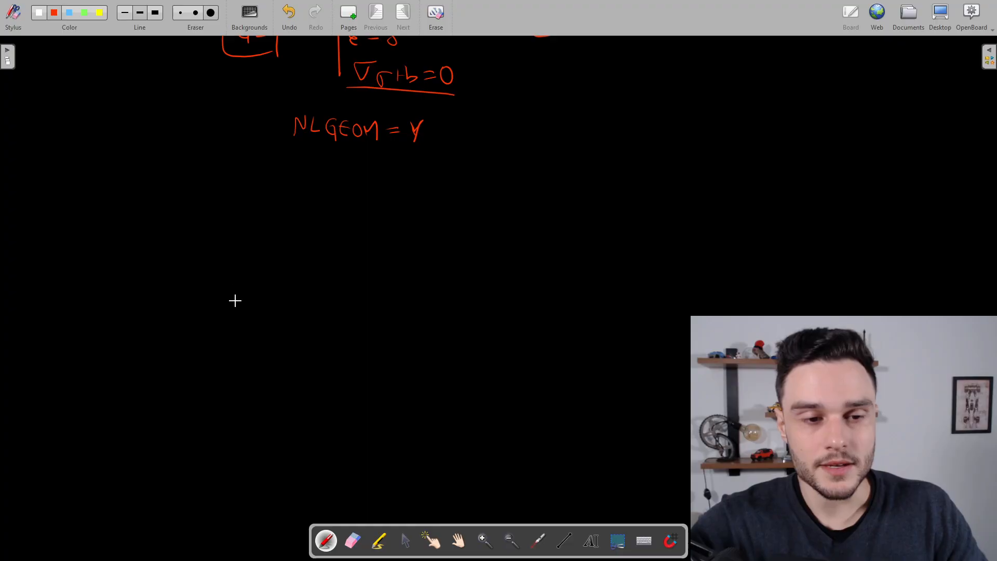
pyautogui.scroll(-3, 223, 270)
pyautogui.moveTo(235, 204); pyautogui.dragTo(238, 318)
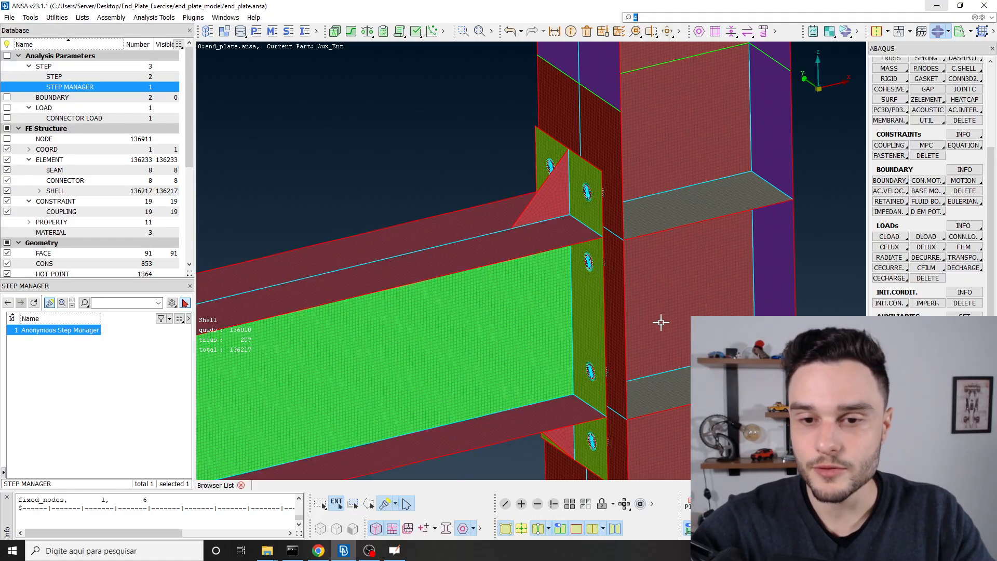
# Return to ANSA and isolate one end-plate bolt, showing only its beam, its translator connector and the two hole couplings
pyautogui.scroll(3, 592, 255)
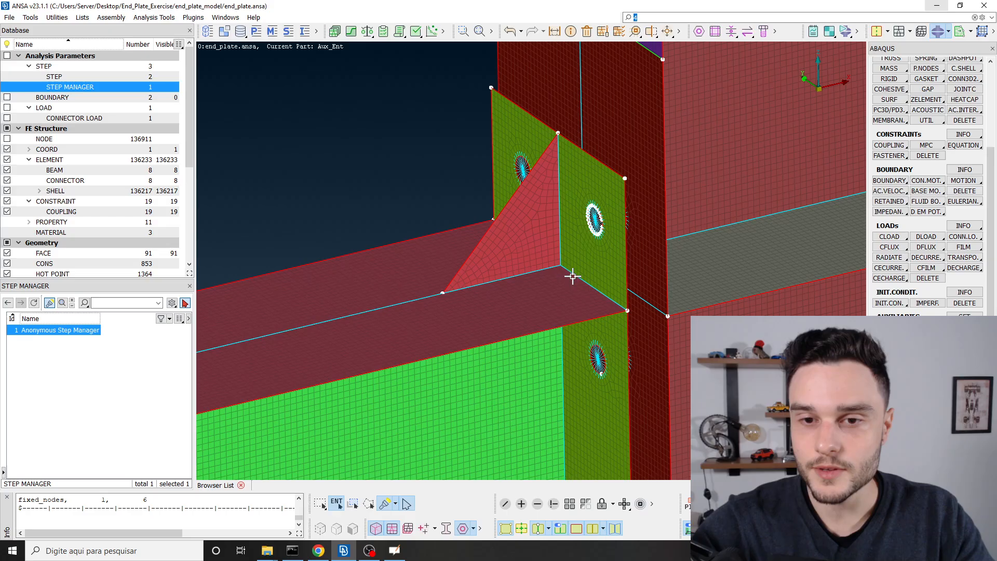
pyautogui.scroll(10, 597, 218)
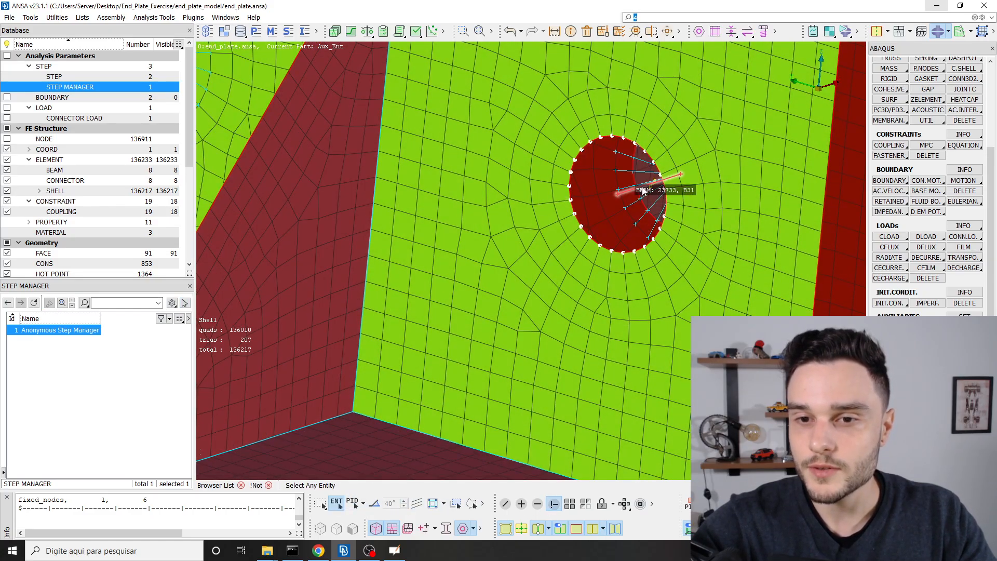
pyautogui.click(644, 191)
pyautogui.scroll(4, 640, 192)
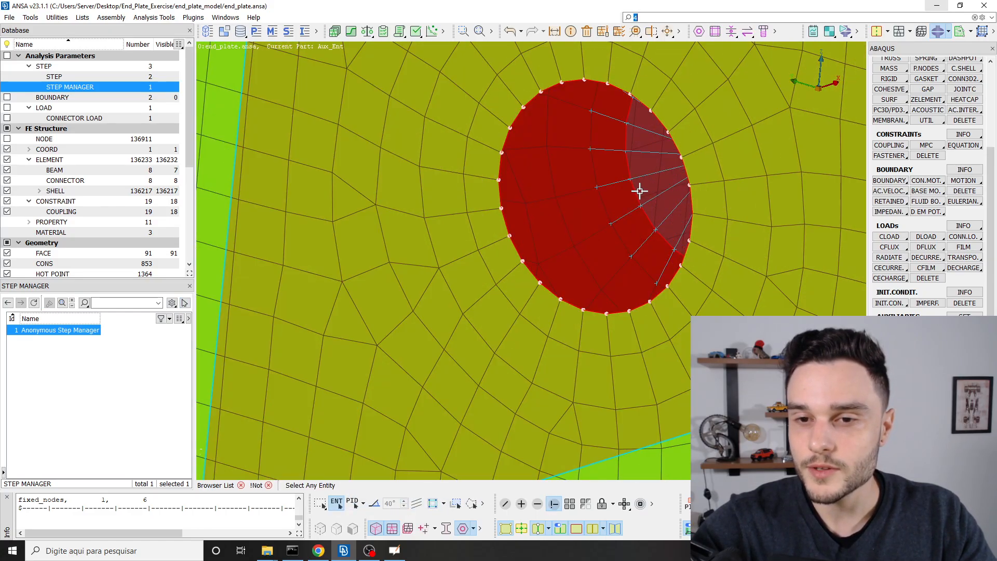
pyautogui.keyDown('ctrl'); pyautogui.moveTo(639, 192); pyautogui.dragTo(704, 183); pyautogui.keyUp('ctrl')
pyautogui.click(729, 173)
pyautogui.click(748, 160)
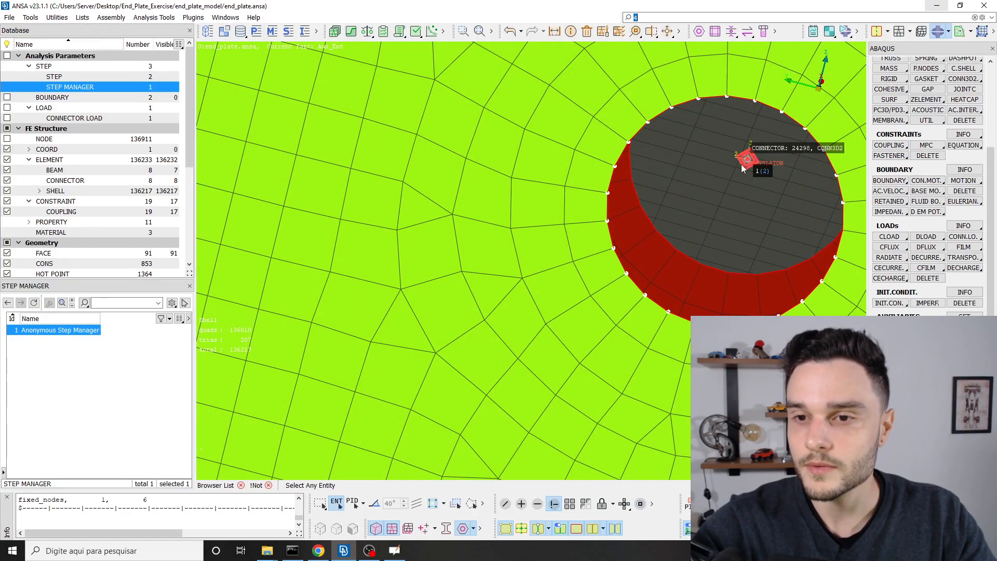
pyautogui.click(748, 162)
pyautogui.hotkey('ctrl', 'i')
pyautogui.scroll(-5, 575, 202)
pyautogui.keyDown('ctrl'); pyautogui.moveTo(575, 203); pyautogui.dragTo(499, 173); pyautogui.keyUp('ctrl')
pyautogui.scroll(3, 643, 202)
pyautogui.moveTo(644, 203)
pyautogui.keyDown('ctrl'); pyautogui.mouseDown()
pyautogui.moveTo(634, 189)
pyautogui.moveTo(643, 203)
pyautogui.mouseUp(); pyautogui.keyUp('ctrl')
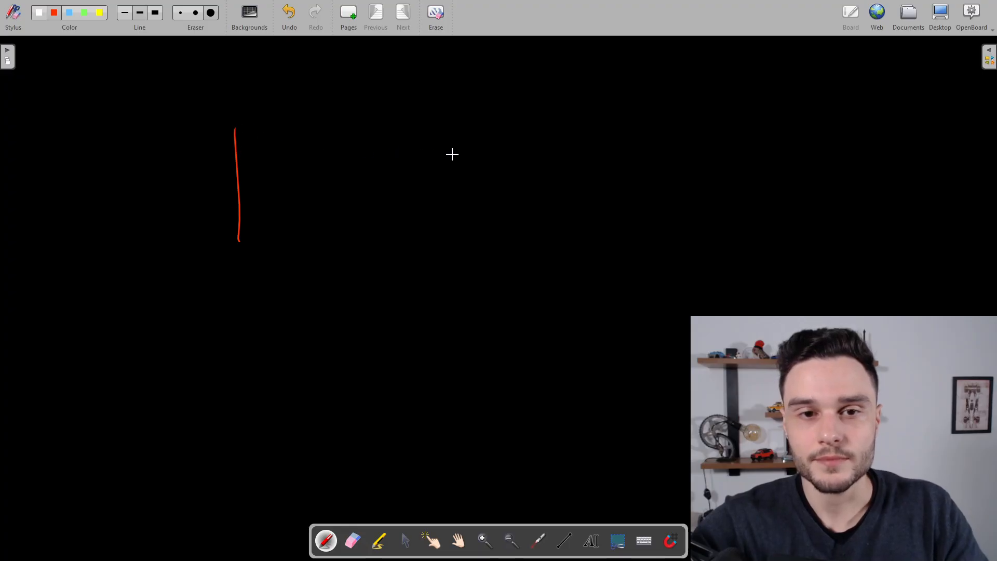
# In OpenBoard, draw a second red vertical line and join both lines with a long blue line and a short green segment
pyautogui.moveTo(481, 121); pyautogui.dragTo(492, 236)
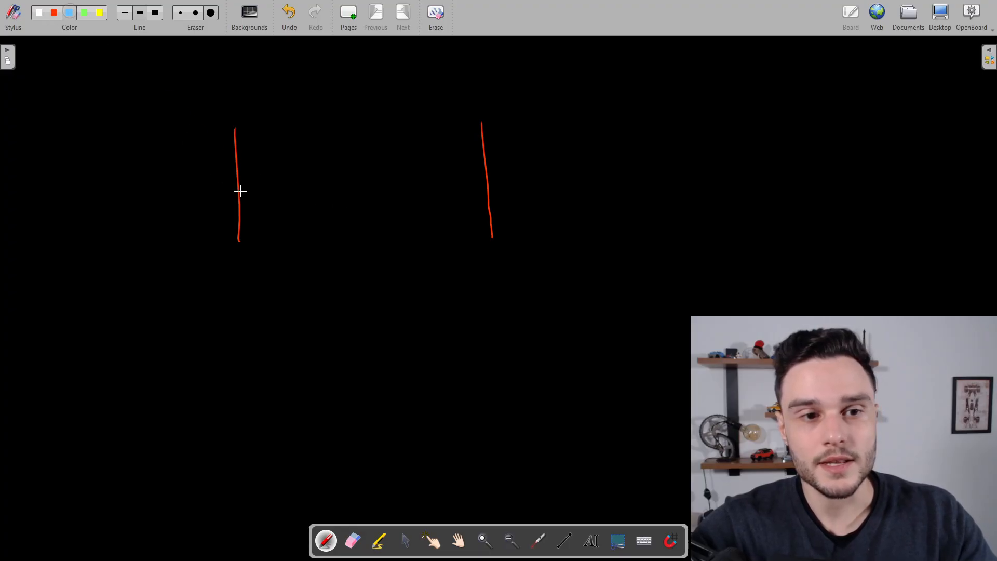
pyautogui.moveTo(238, 182); pyautogui.dragTo(432, 177)
pyautogui.click(58, 11)
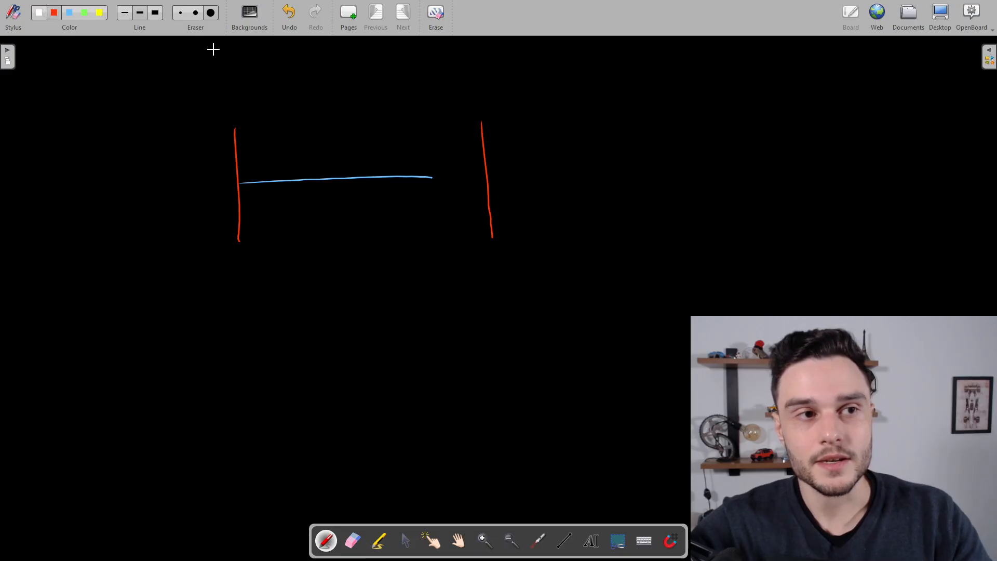
pyautogui.click(84, 16)
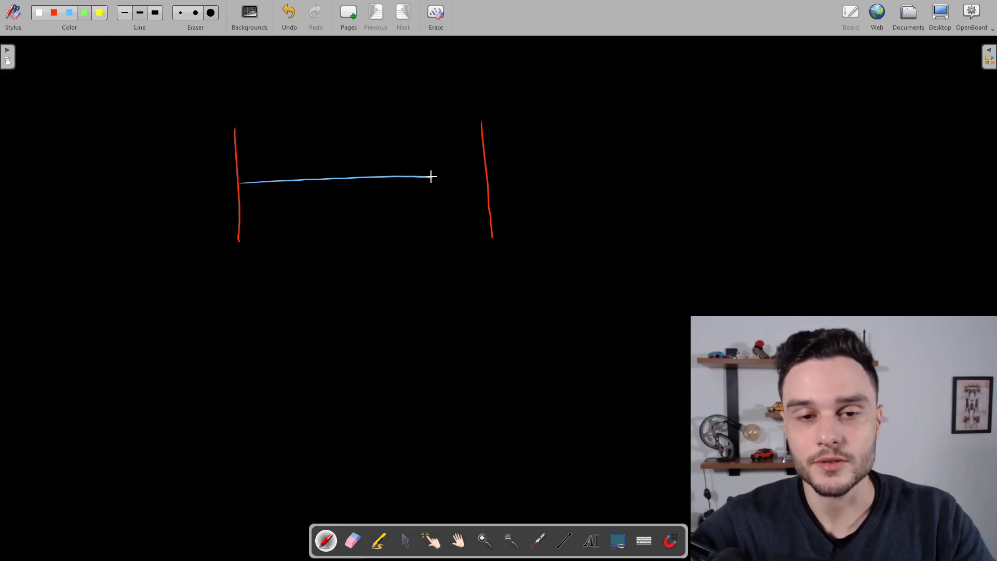
pyautogui.moveTo(432, 177); pyautogui.dragTo(486, 176)
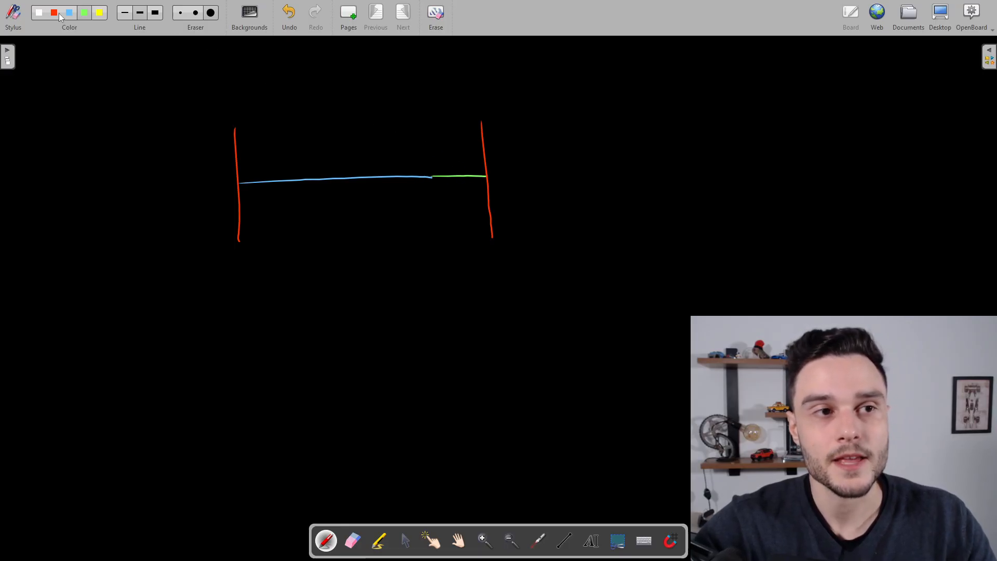
# Mark the junction of the blue and green lines with a green dot and an arrow pointing toward the nearer red line
pyautogui.keyDown('ctrl'); pyautogui.scroll(1, 353, 115); pyautogui.keyUp('ctrl')
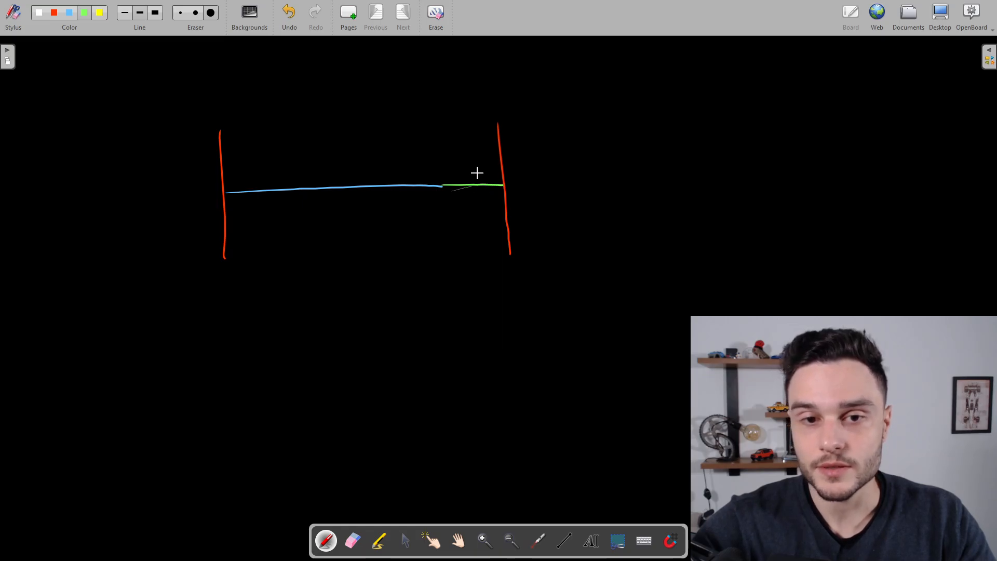
pyautogui.hotkey('ctrl', 'z')
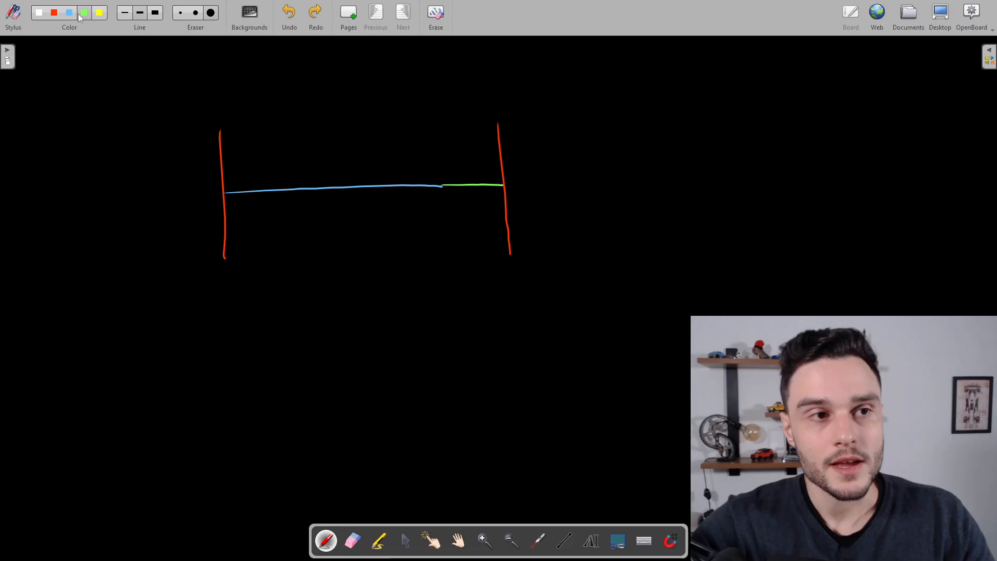
pyautogui.click(442, 184)
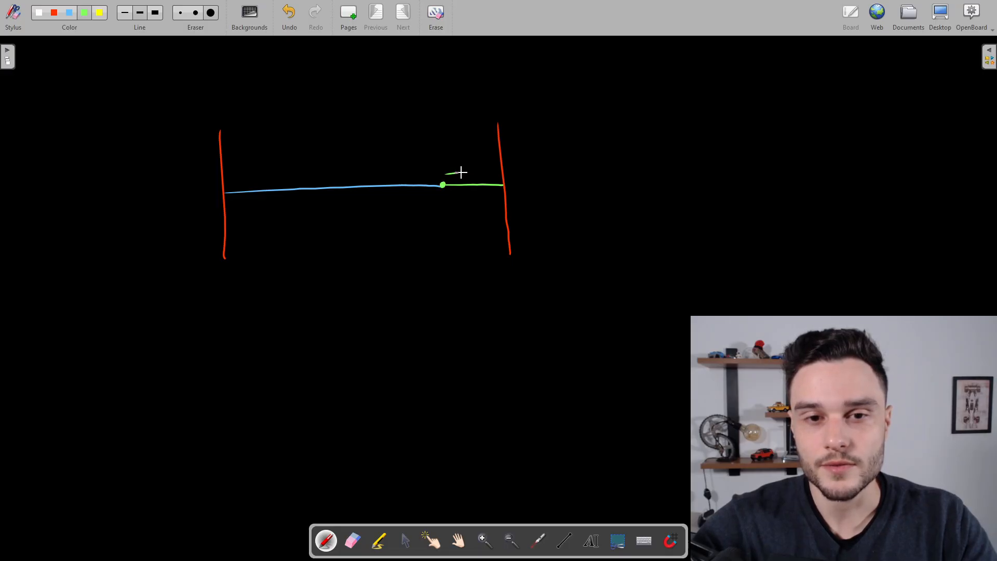
pyautogui.moveTo(454, 170); pyautogui.dragTo(453, 176)
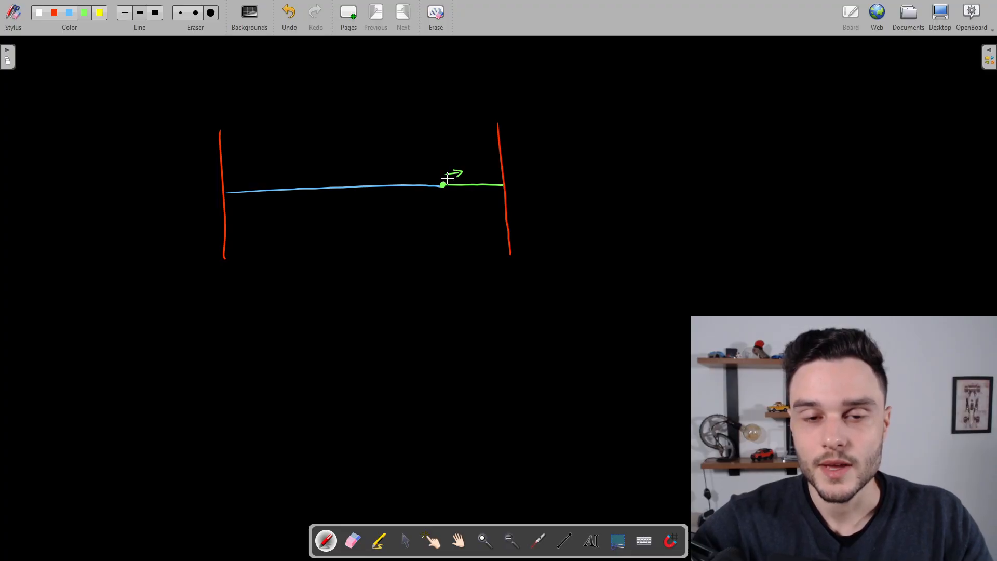
pyautogui.moveTo(277, 171)
pyautogui.mouseDown()
pyautogui.moveTo(396, 189)
pyautogui.moveTo(296, 182)
pyautogui.mouseUp()
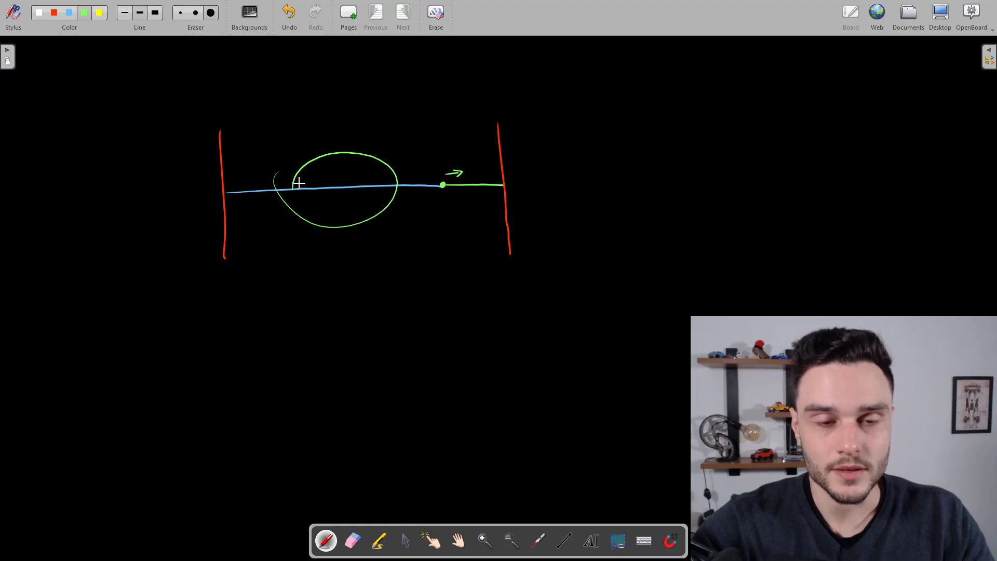
pyautogui.hotkey('ctrl', 'z')
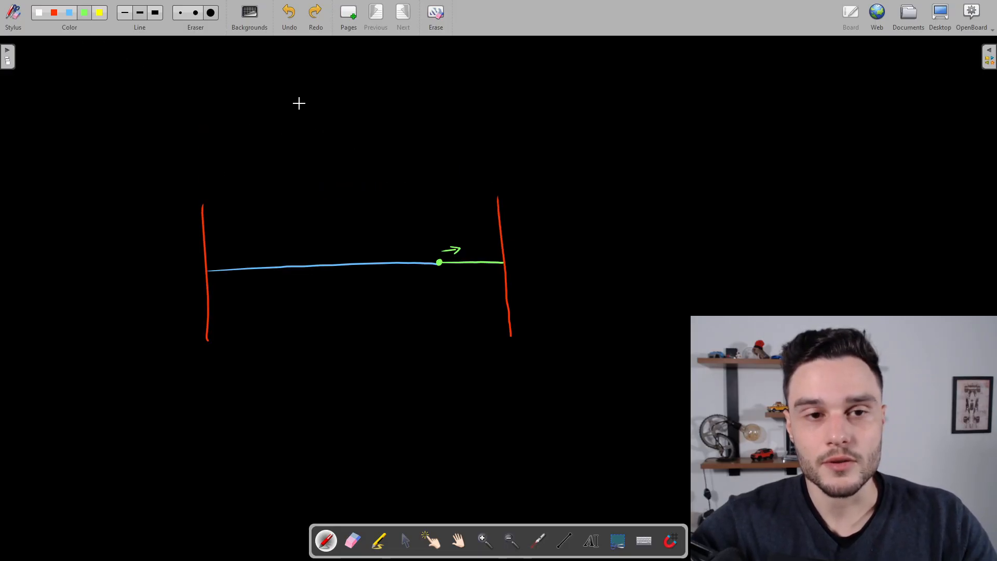
# Write and underline CL = 155KN above the bolt sketch, and mark the green segment's far end with a dot and an inward arrow
pyautogui.moveTo(313, 101)
pyautogui.mouseDown()
pyautogui.moveTo(311, 121)
pyautogui.moveTo(345, 105)
pyautogui.moveTo(367, 118)
pyautogui.moveTo(416, 118)
pyautogui.moveTo(425, 118)
pyautogui.moveTo(425, 97)
pyautogui.mouseUp()
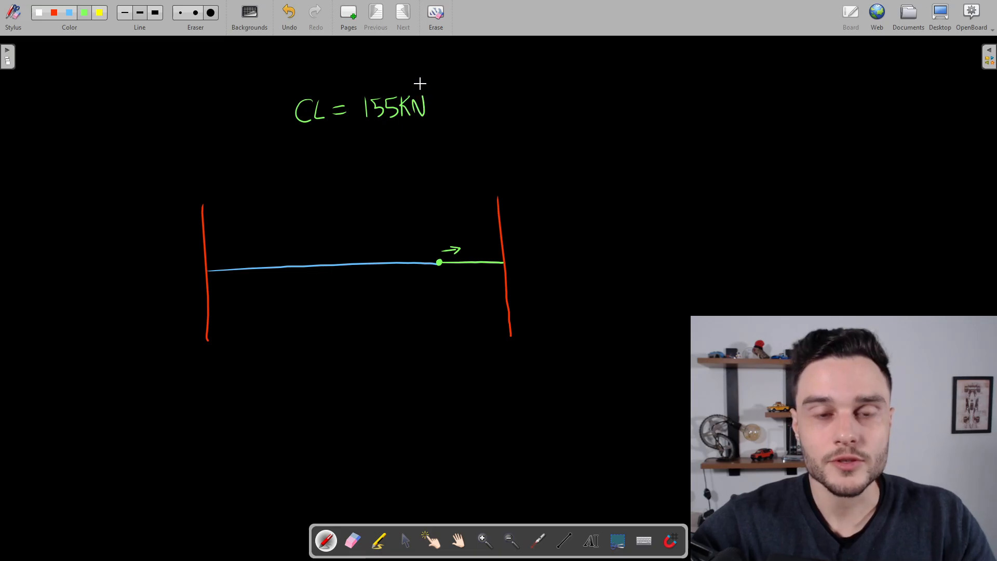
pyautogui.keyDown('ctrl'); pyautogui.scroll(2, 488, 287); pyautogui.keyUp('ctrl')
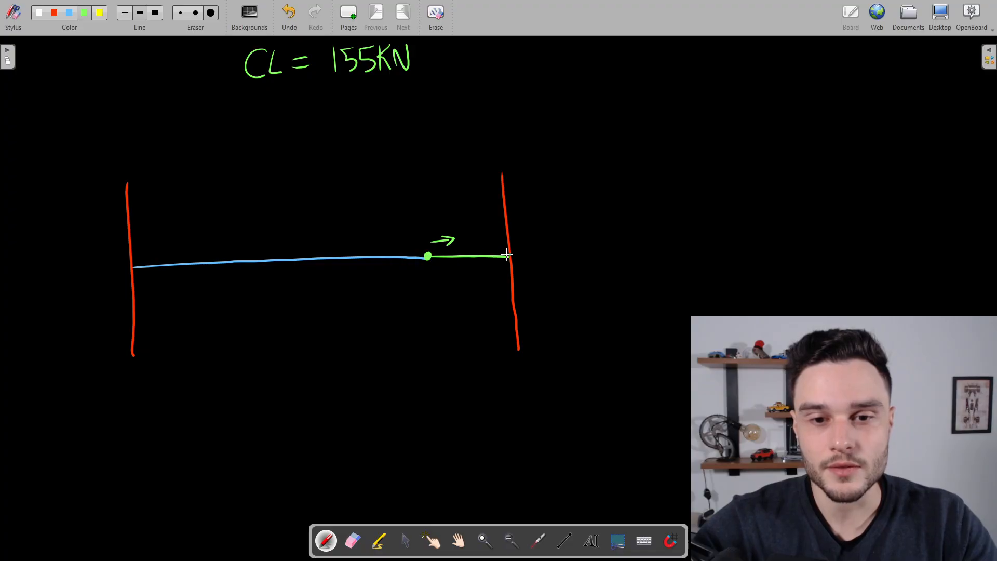
pyautogui.moveTo(506, 242); pyautogui.dragTo(483, 244)
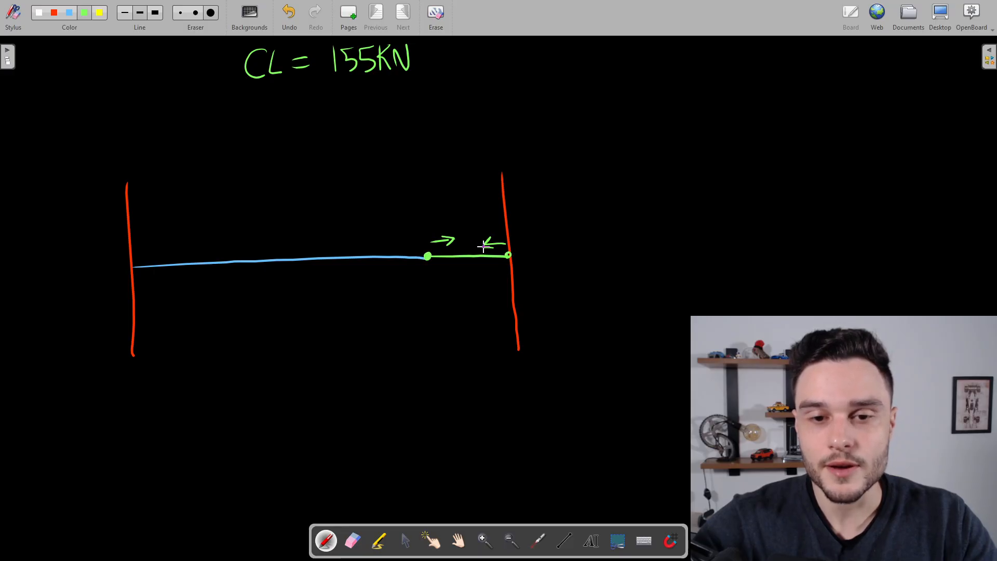
pyautogui.scroll(3, 334, 162)
pyautogui.moveTo(415, 154); pyautogui.dragTo(273, 166)
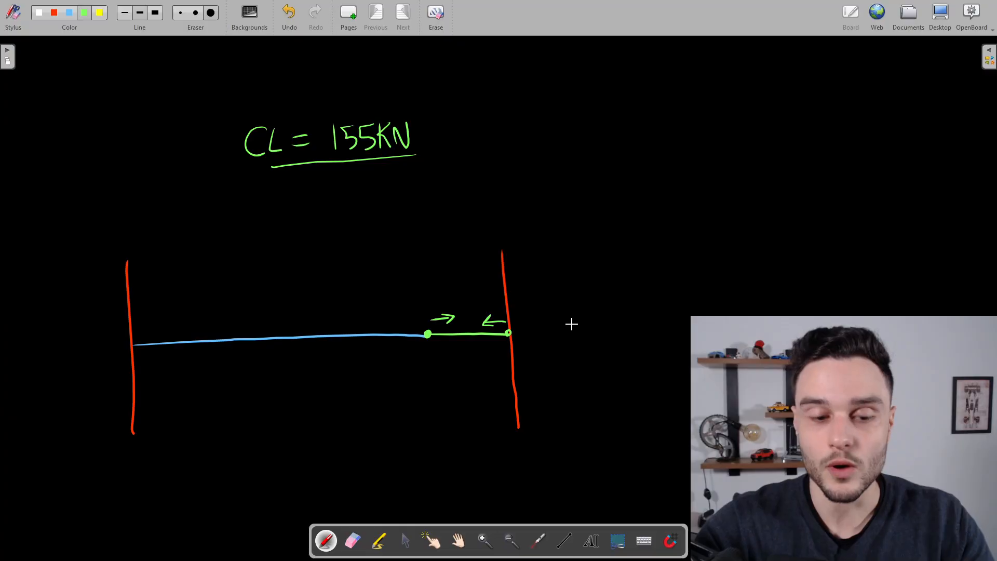
# Switch to ANSA and open the existing connector load to review its element set, DOF and magnitude
pyautogui.hotkey('alt', 'Tab')
pyautogui.click(74, 119)
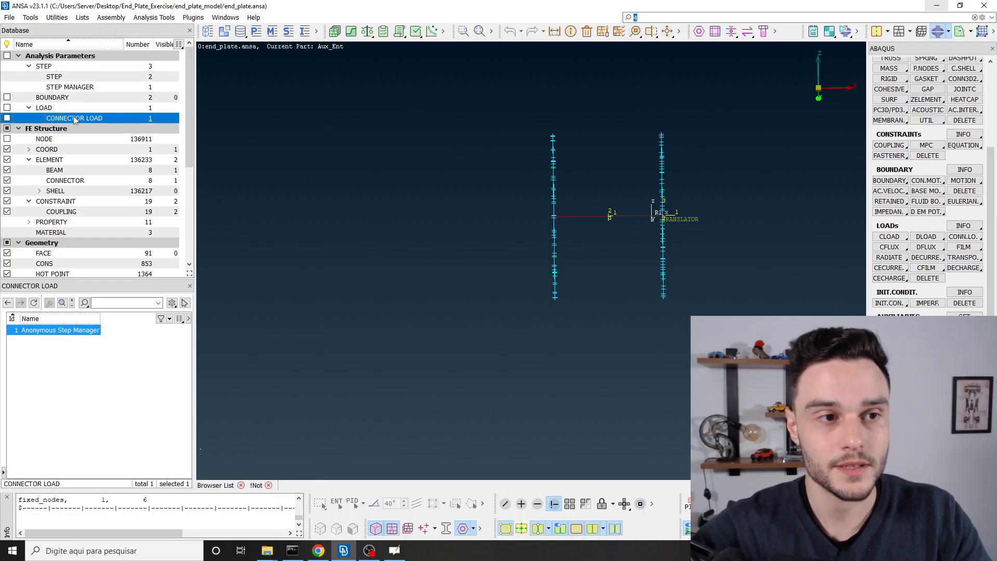
pyautogui.doubleClick(21, 330)
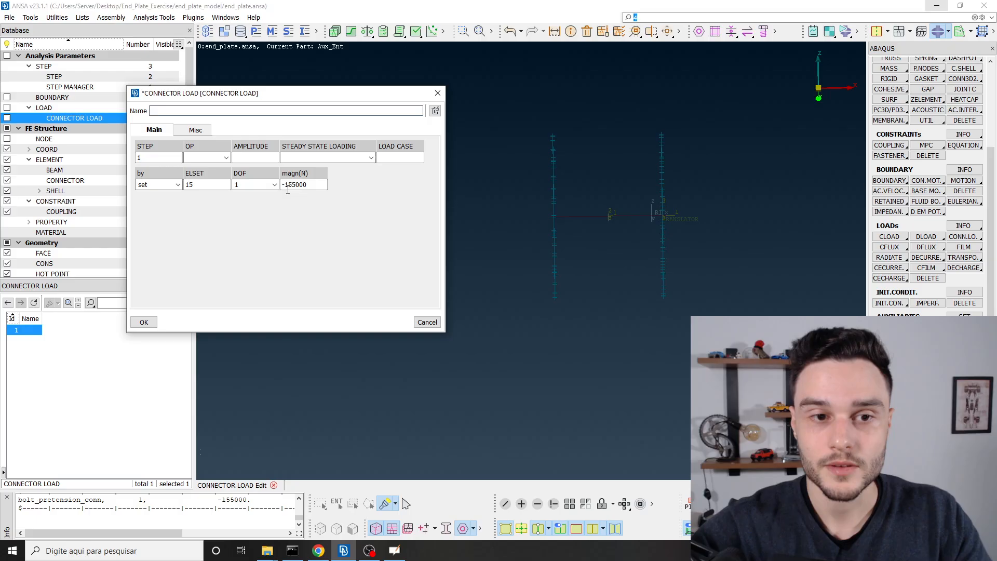
pyautogui.click(274, 185)
# Switch to OpenBoard, circle 155KN in the connector load note, and return to the connector load in ANSA
pyautogui.hotkey('alt', 'Tab')
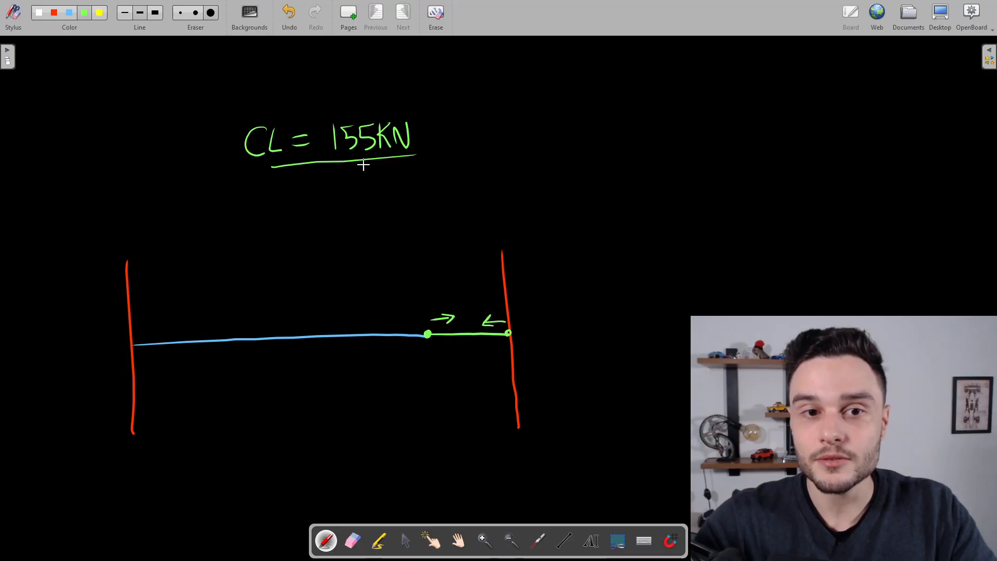
pyautogui.moveTo(327, 125)
pyautogui.mouseDown()
pyautogui.moveTo(376, 180)
pyautogui.moveTo(356, 119)
pyautogui.mouseUp()
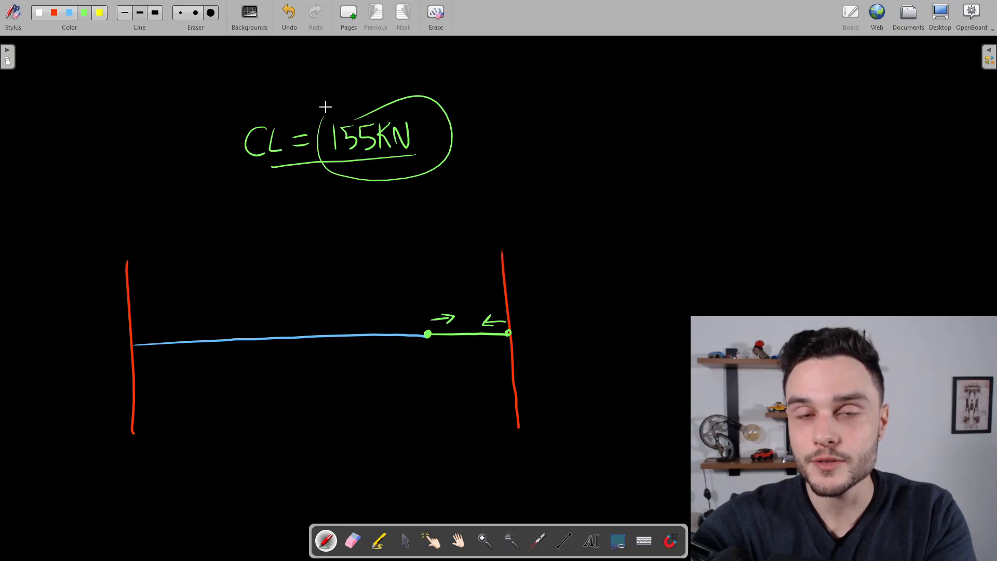
pyautogui.moveTo(355, 59)
pyautogui.mouseDown()
pyautogui.moveTo(353, 114)
pyautogui.moveTo(342, 105)
pyautogui.mouseUp()
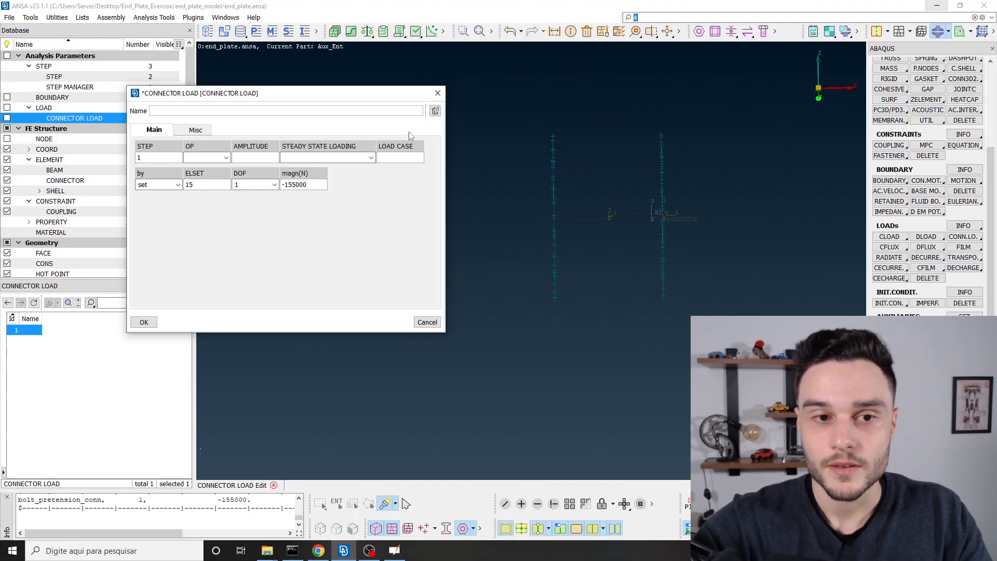
# Close the connector load and start an Abaqus connector motion by set on bolt_pretension_conn
pyautogui.click(438, 93)
pyautogui.click(948, 33)
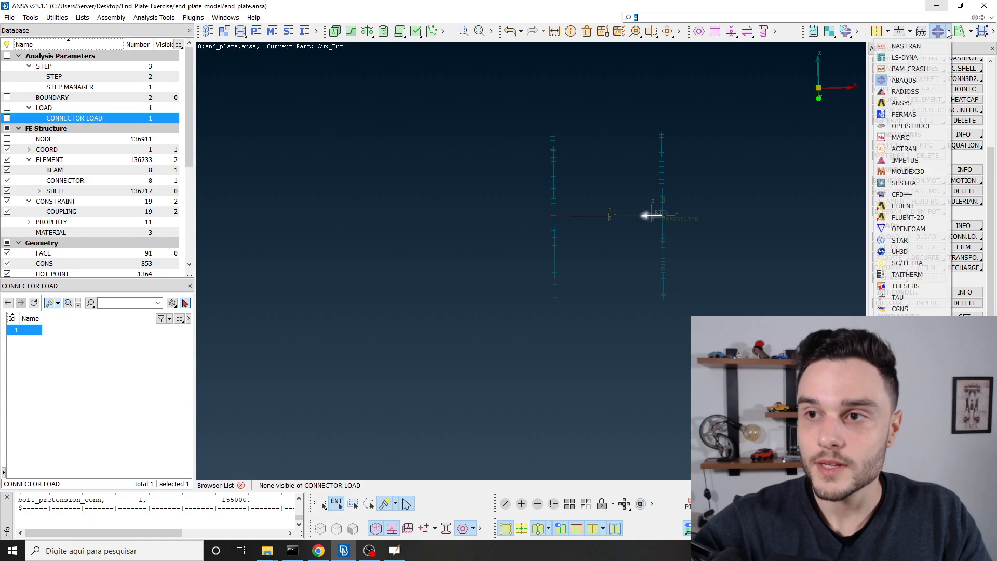
pyautogui.click(910, 82)
pyautogui.scroll(-1, 914, 109)
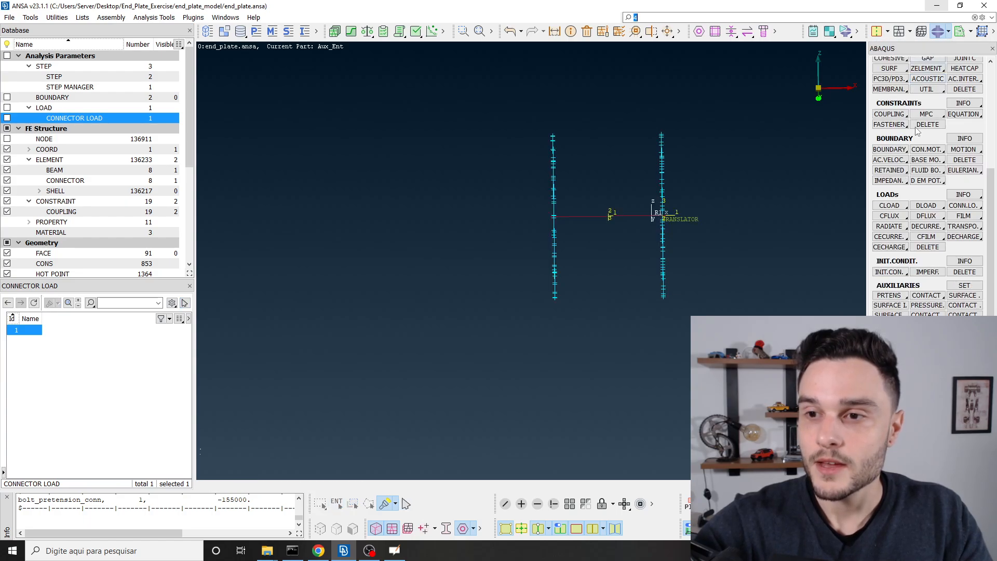
pyautogui.click(933, 150)
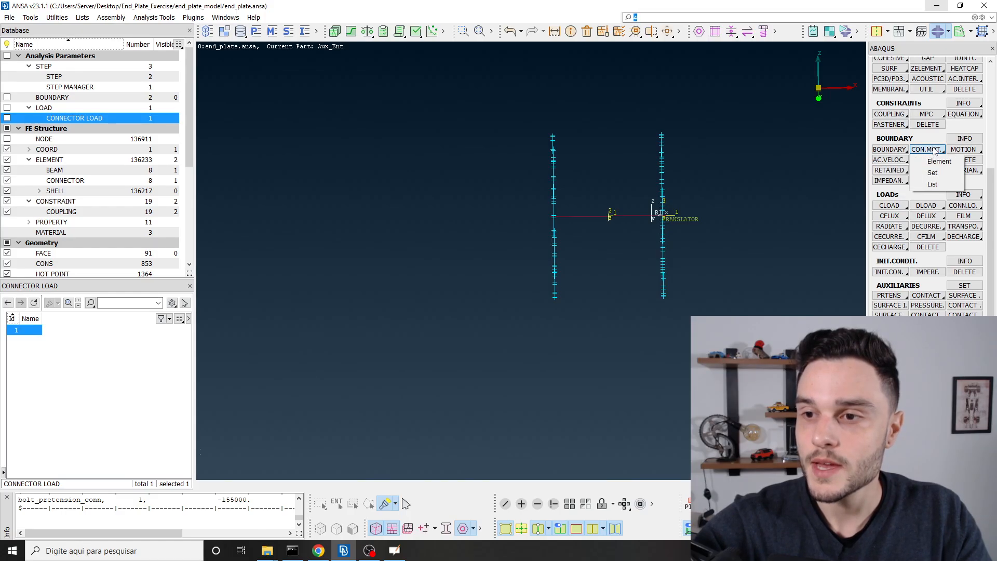
pyautogui.click(941, 174)
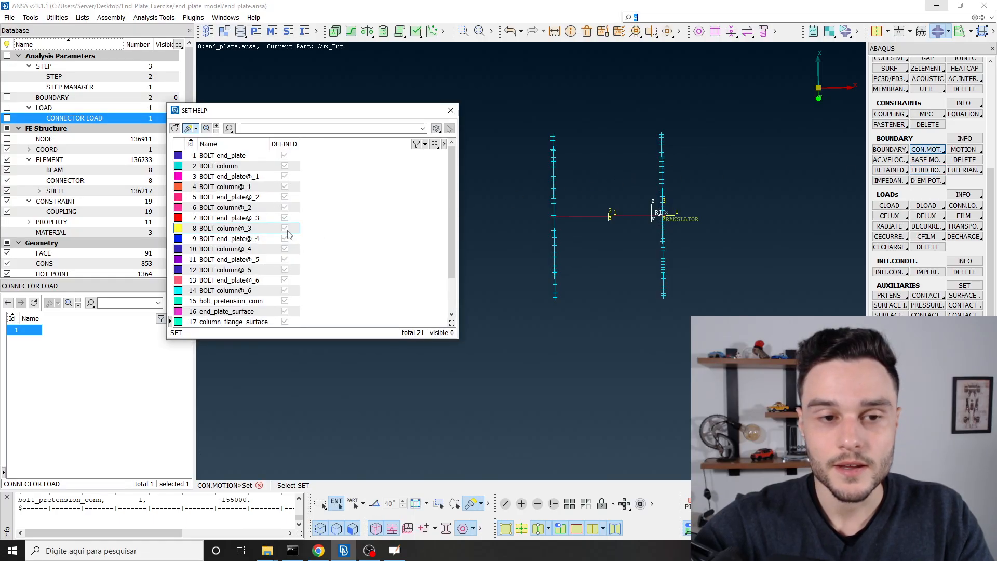
pyautogui.scroll(-2, 322, 228)
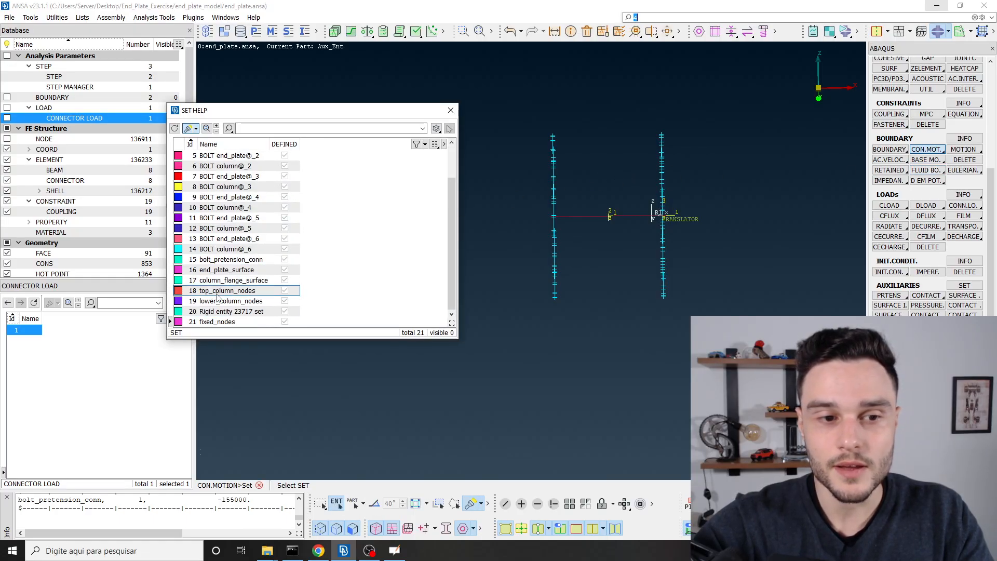
pyautogui.click(220, 259)
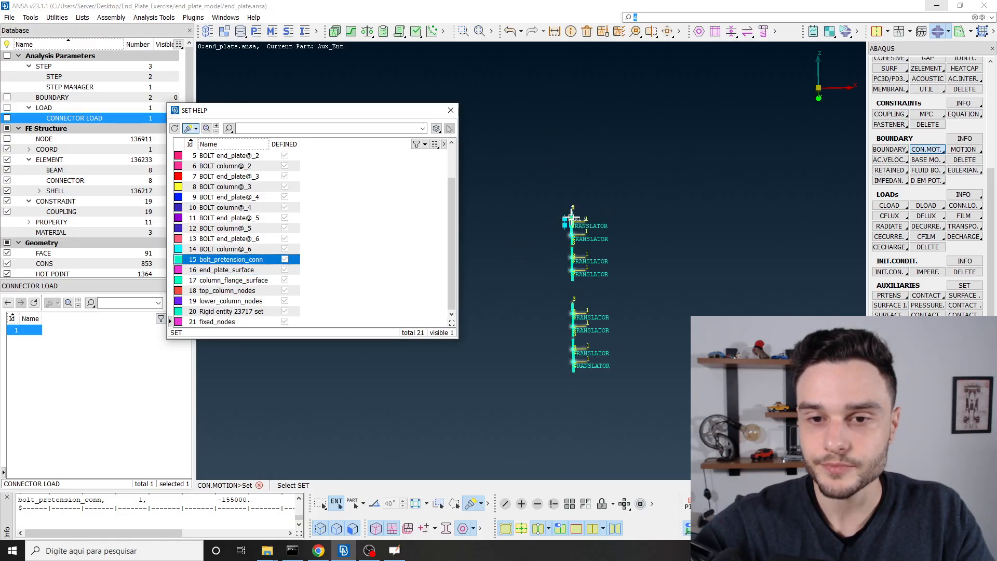
pyautogui.keyDown('ctrl'); pyautogui.moveTo(603, 220); pyautogui.dragTo(623, 247); pyautogui.keyUp('ctrl')
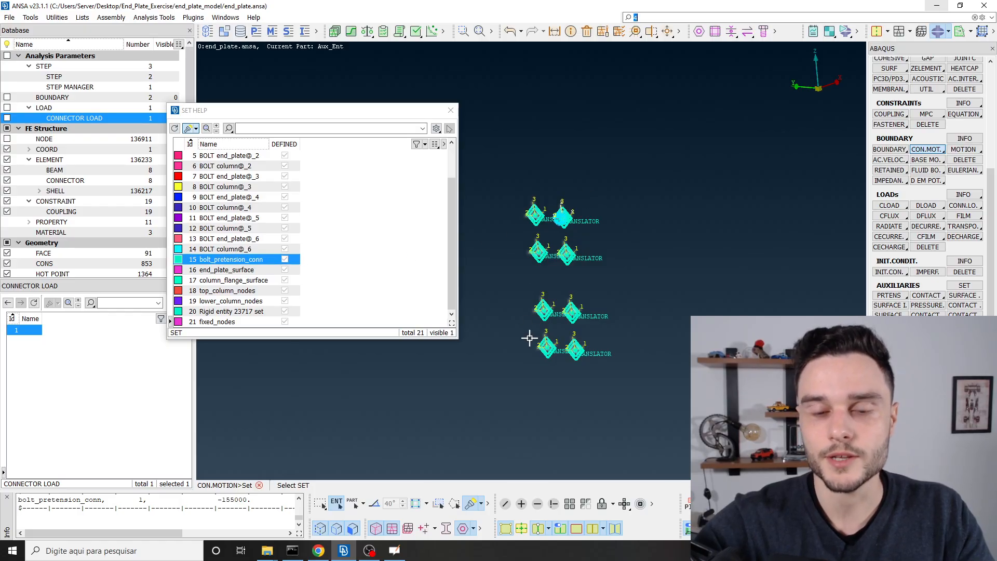
pyautogui.doubleClick(243, 260)
# Assign the connector motion to step 2, with type FIXED and DOF 1
pyautogui.moveTo(244, 251); pyautogui.dragTo(281, 85)
pyautogui.doubleClick(104, 147)
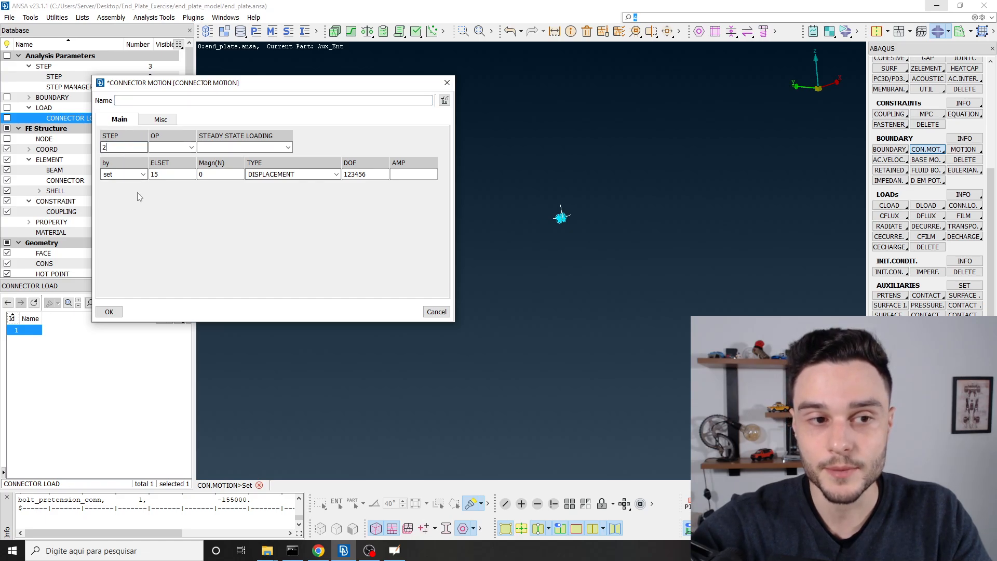
pyautogui.doubleClick(153, 175)
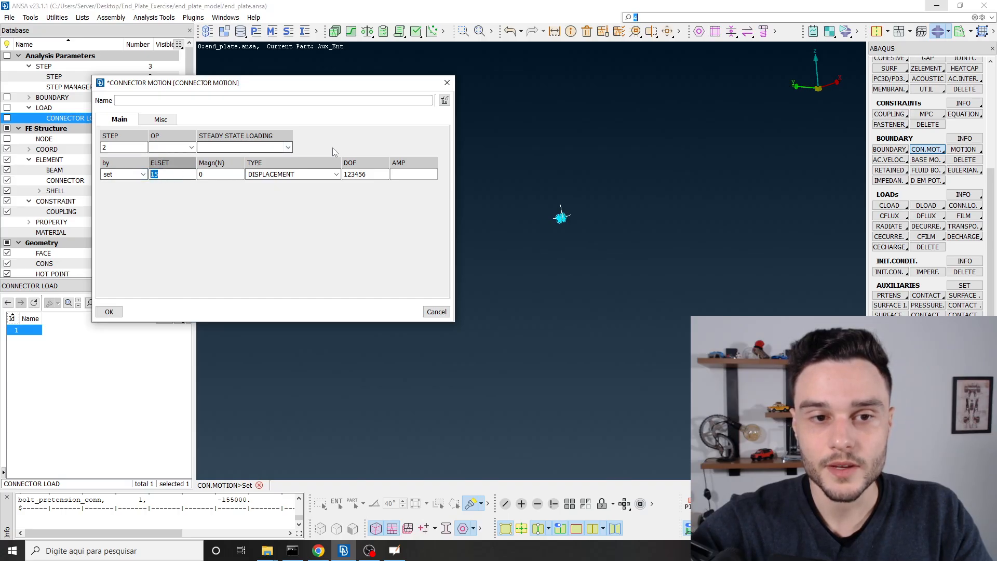
pyautogui.click(336, 175)
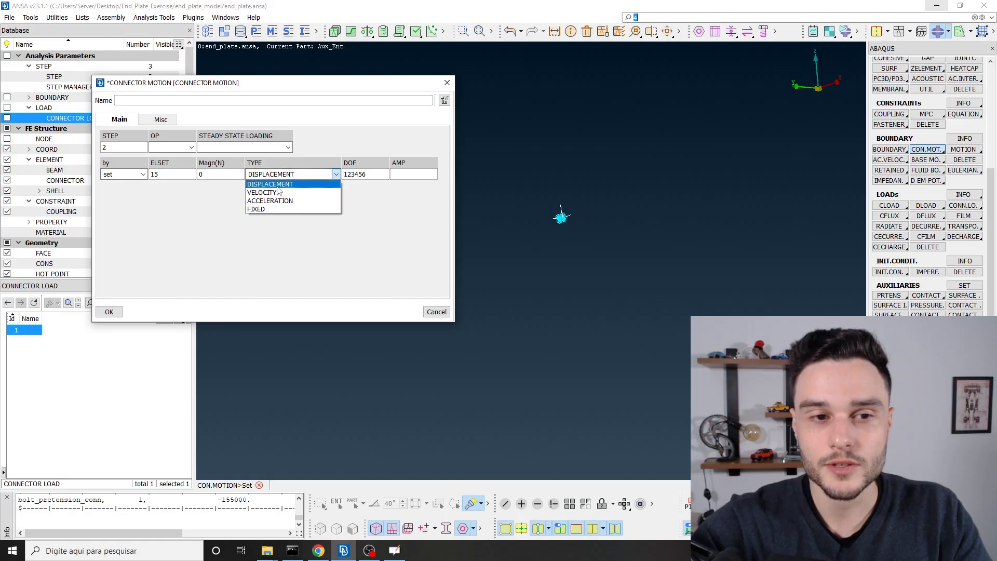
pyautogui.click(256, 210)
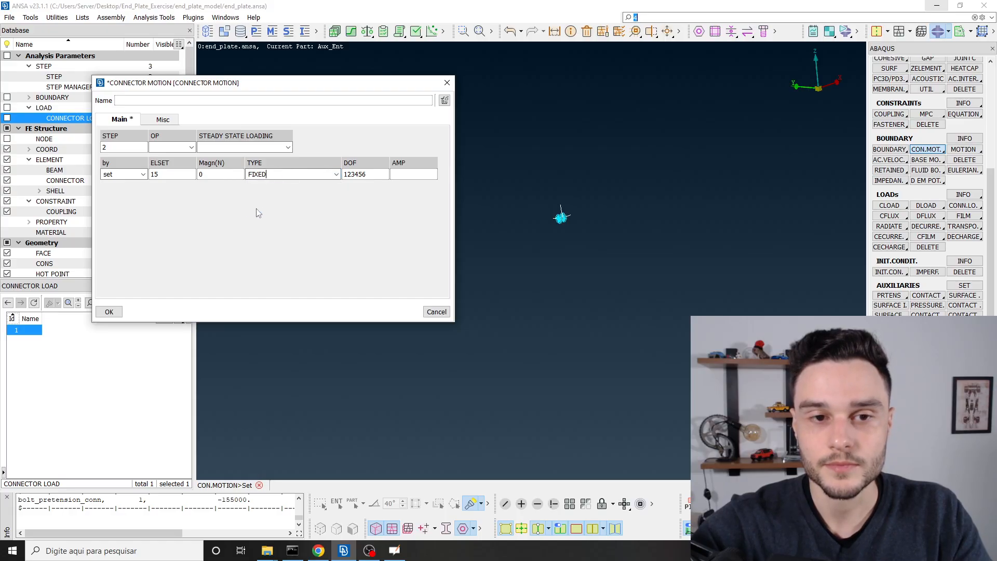
pyautogui.doubleClick(369, 174)
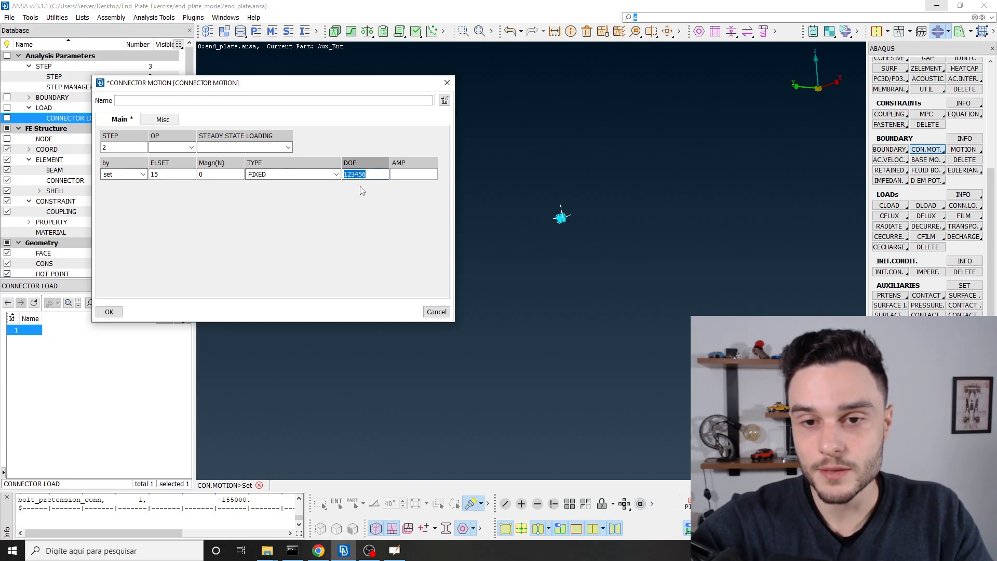
pyautogui.write('1')
pyautogui.scroll(5, 556, 216)
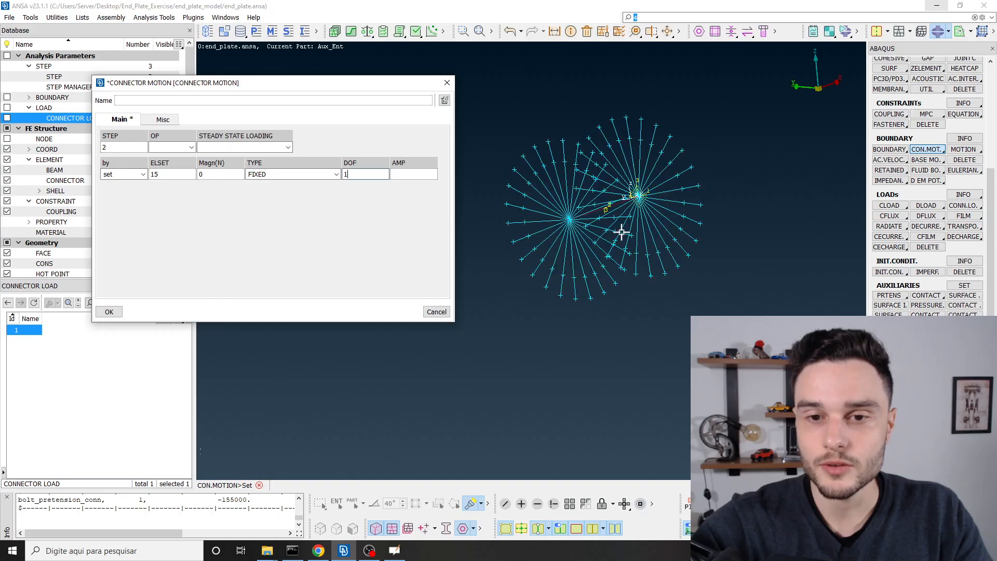
# Try the DISPLACEMENT type for the connector motion, inspect the bolt connector, and restore the FIXED type
pyautogui.click(336, 175)
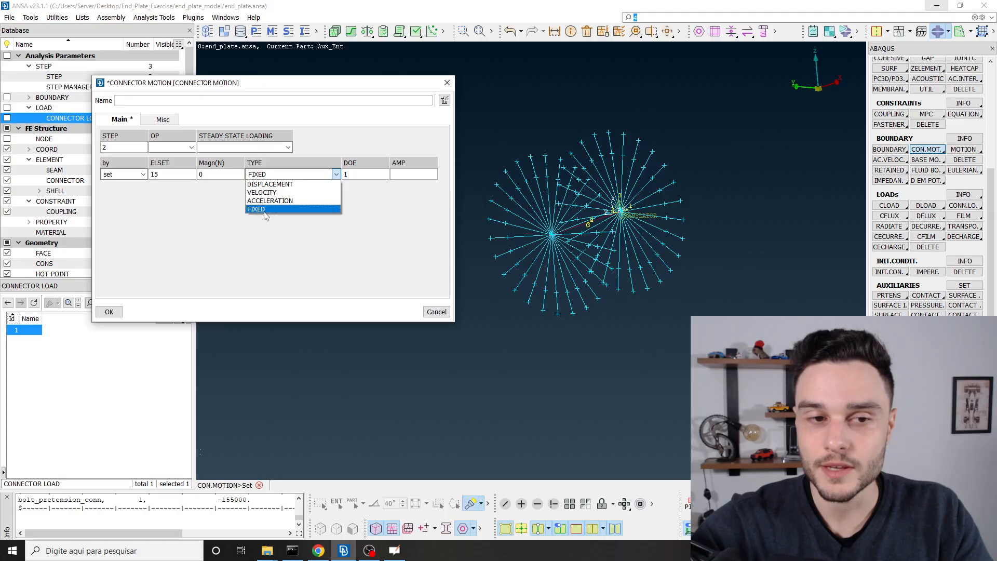
pyautogui.click(280, 184)
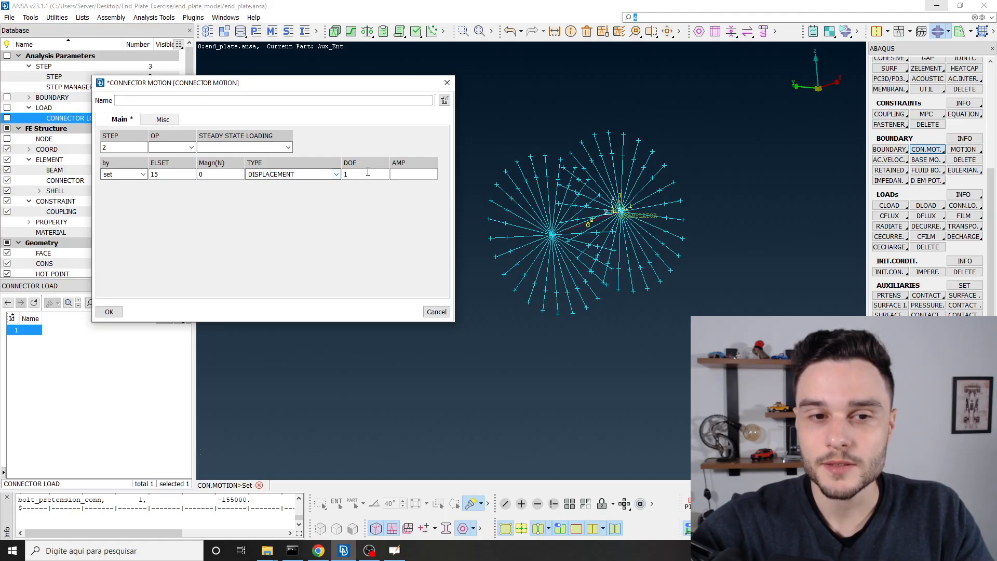
pyautogui.click(412, 175)
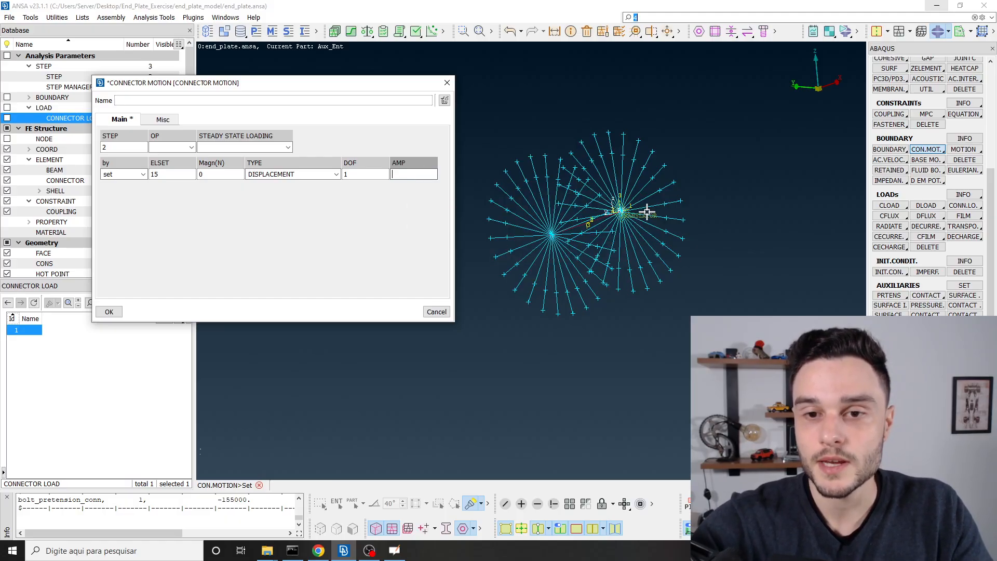
pyautogui.keyDown('ctrl'); pyautogui.moveTo(623, 209); pyautogui.dragTo(612, 214); pyautogui.keyUp('ctrl')
pyautogui.scroll(4, 642, 222)
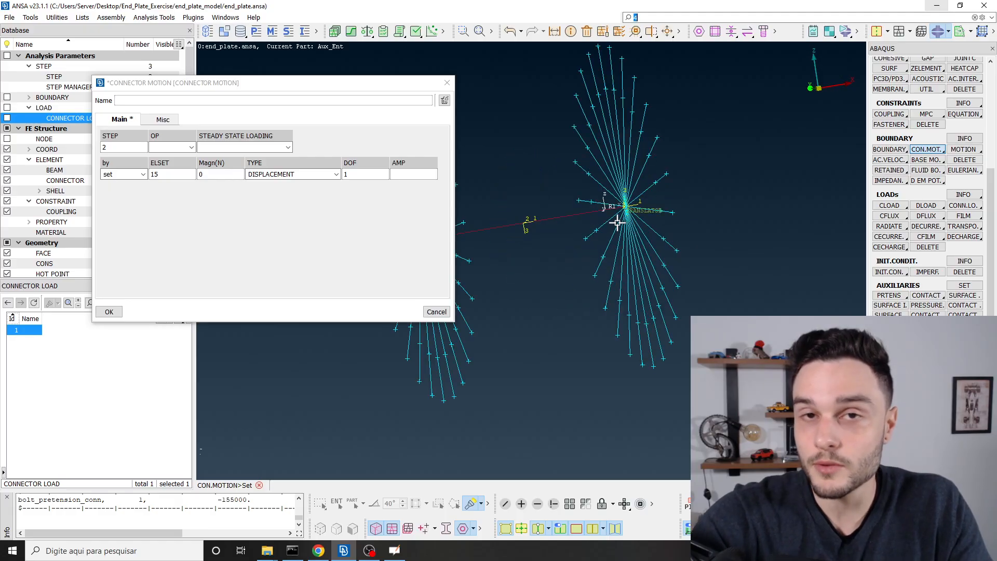
pyautogui.click(291, 175)
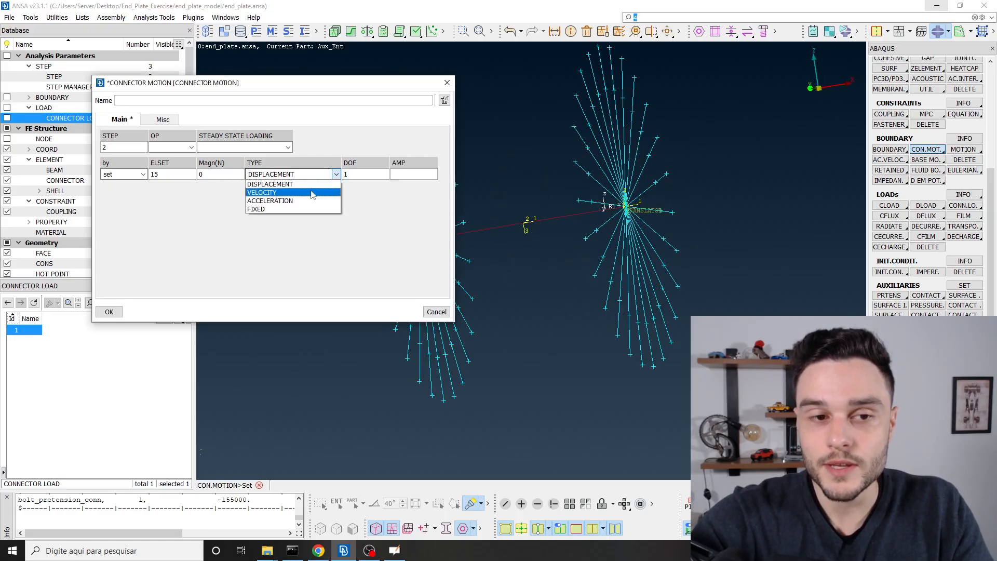
pyautogui.click(277, 209)
# Check DOF 1 against the connector's local axis, create the connector motion and close the set list
pyautogui.click(360, 177)
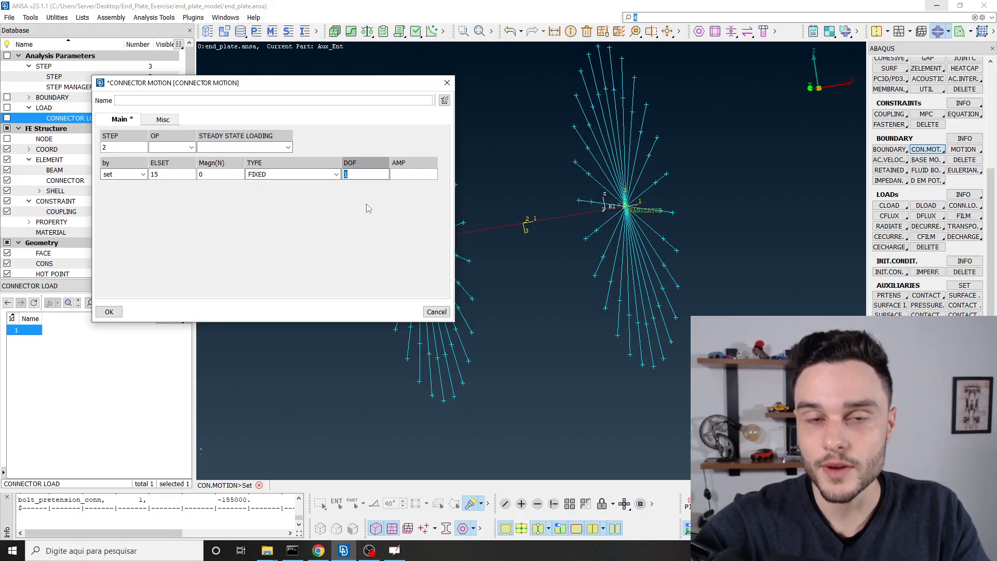
pyautogui.scroll(5, 612, 210)
pyautogui.keyDown('ctrl'); pyautogui.moveTo(615, 210); pyautogui.dragTo(650, 207); pyautogui.keyUp('ctrl')
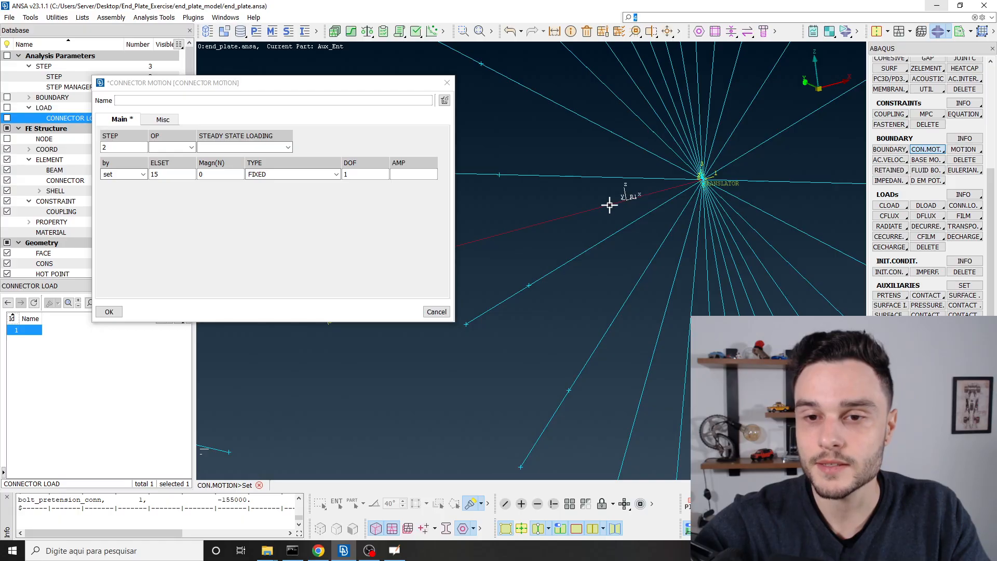
pyautogui.scroll(-5, 597, 223)
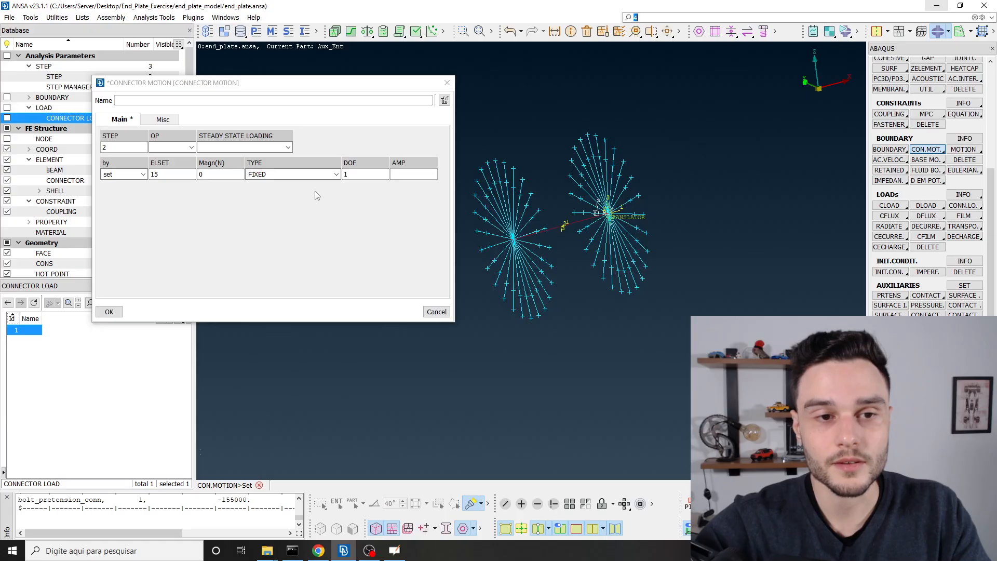
pyautogui.click(351, 177)
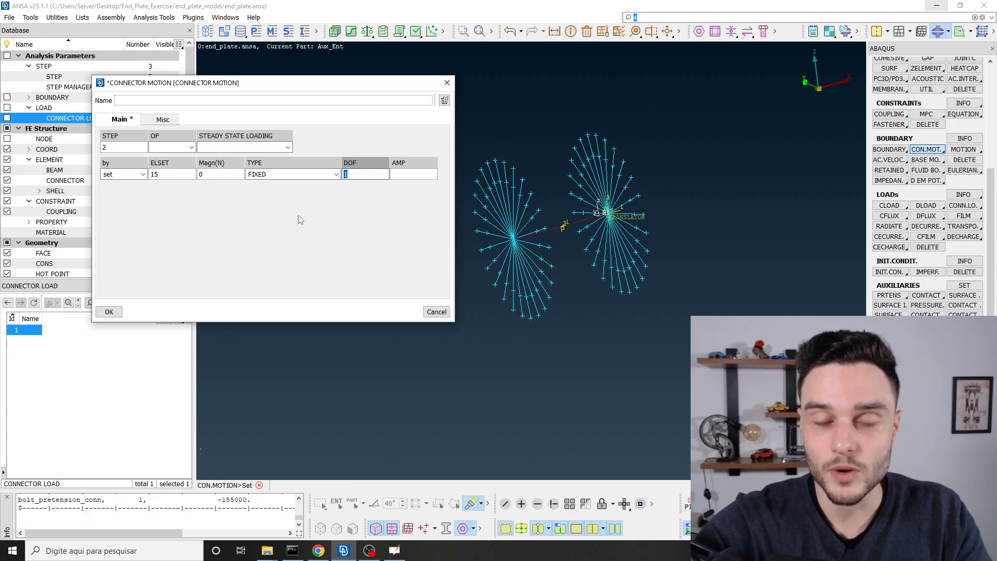
pyautogui.click(109, 312)
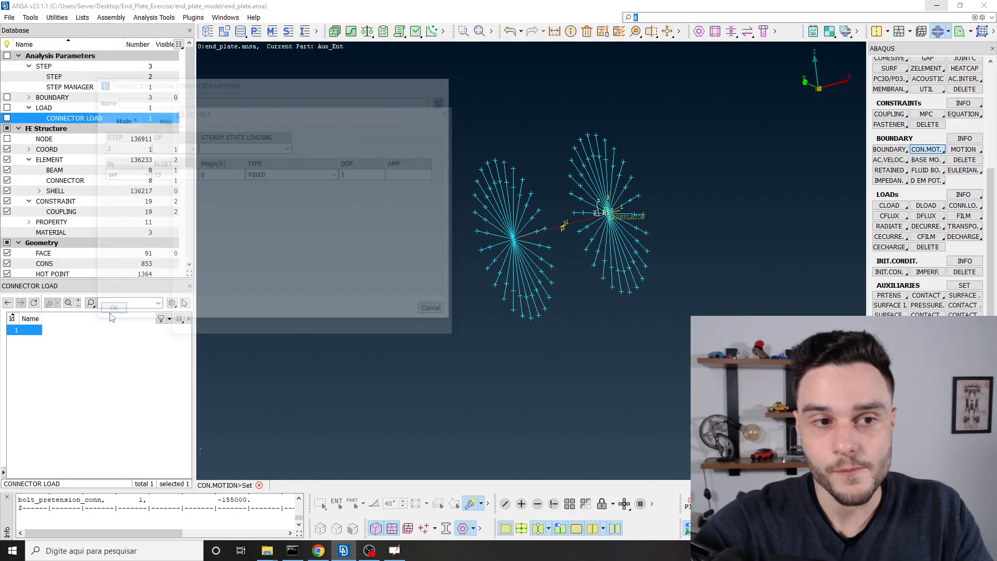
pyautogui.click(449, 110)
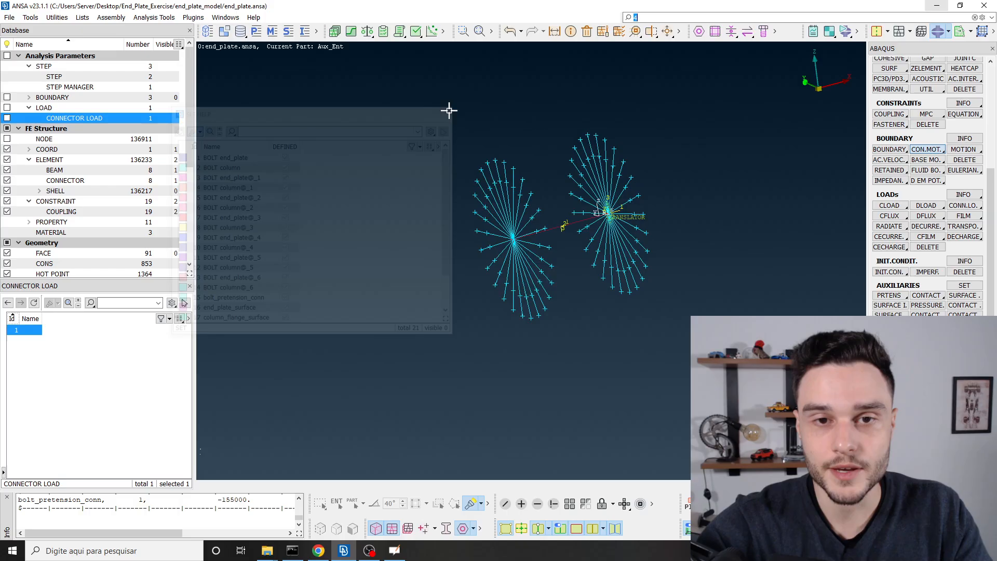
# Open the step manager and examine the boundary and connector motion assigned to load_step
pyautogui.click(95, 88)
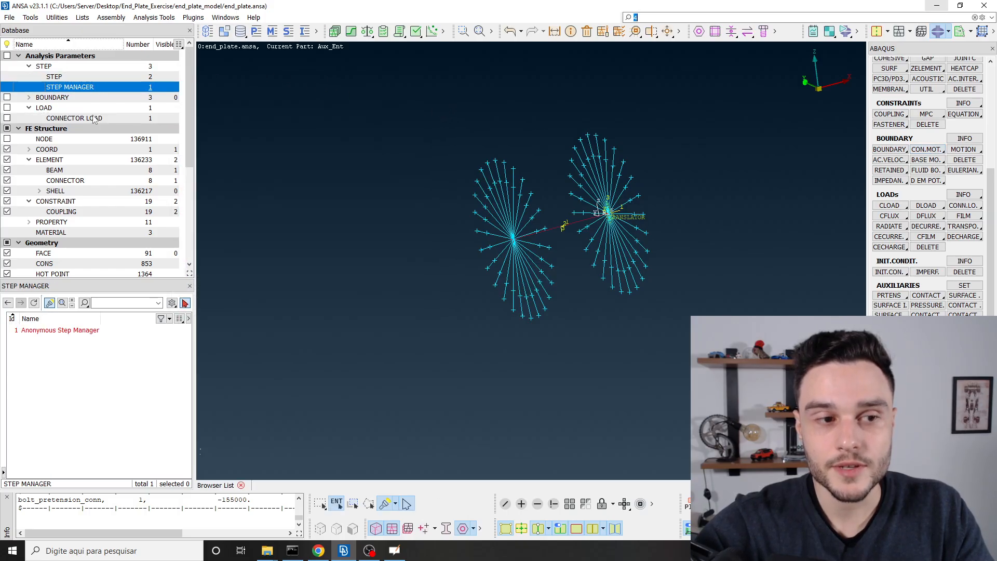
pyautogui.click(58, 331)
pyautogui.doubleClick(58, 331)
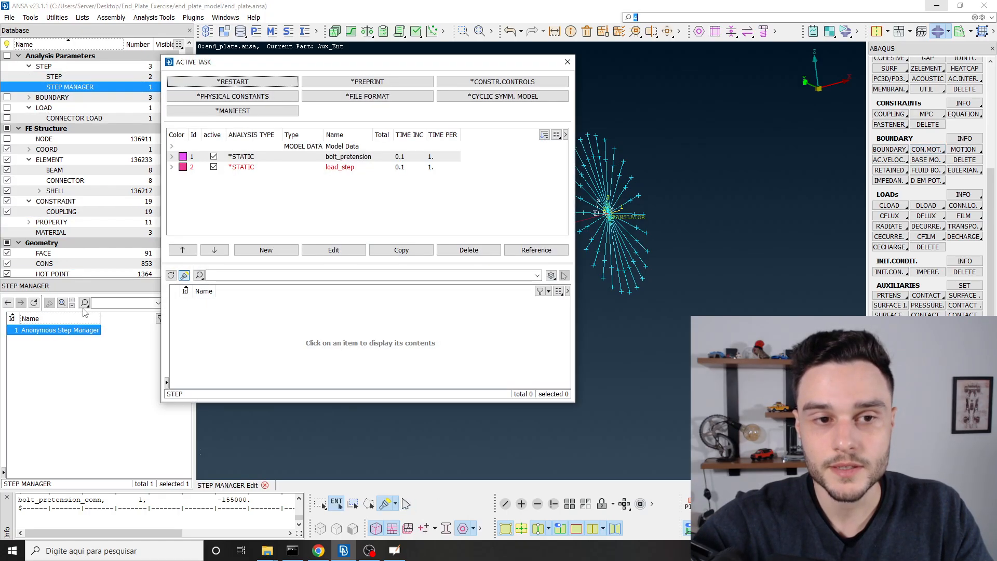
pyautogui.doubleClick(271, 169)
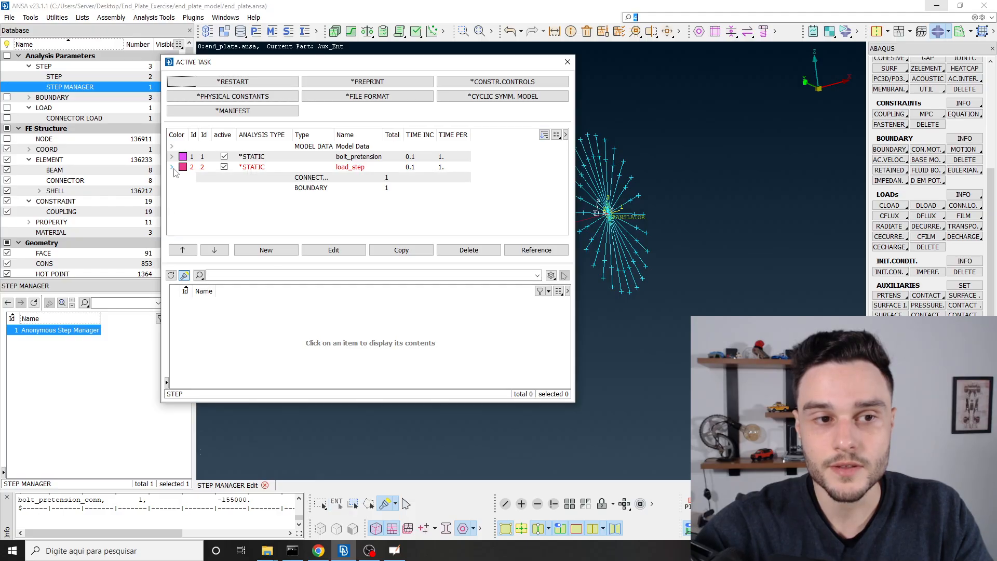
pyautogui.click(337, 188)
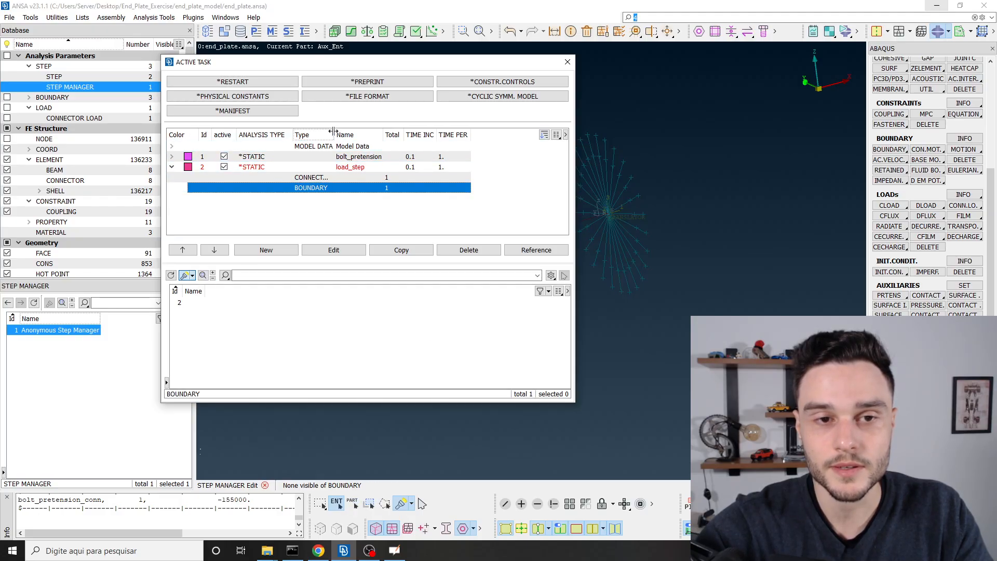
pyautogui.doubleClick(333, 131)
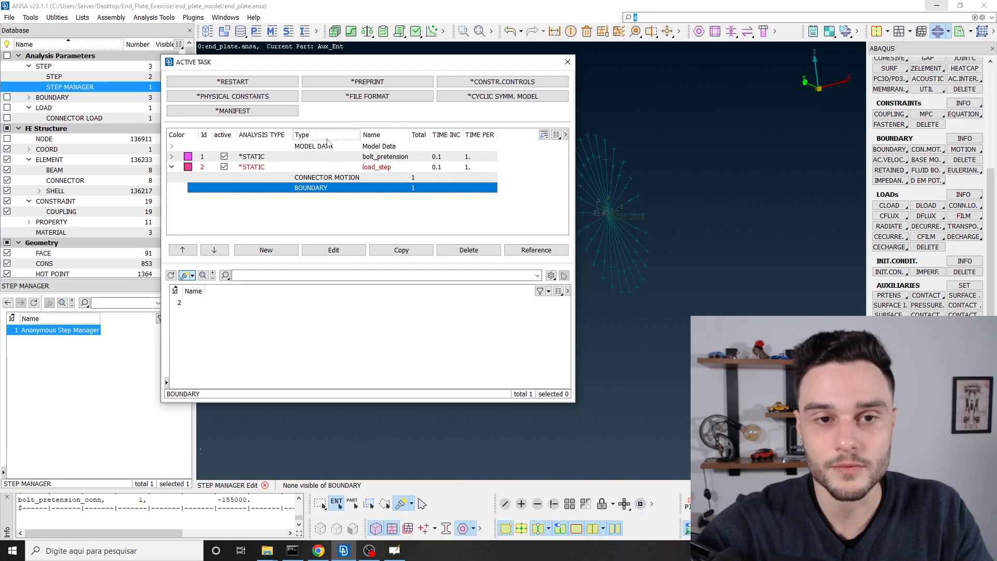
pyautogui.click(325, 179)
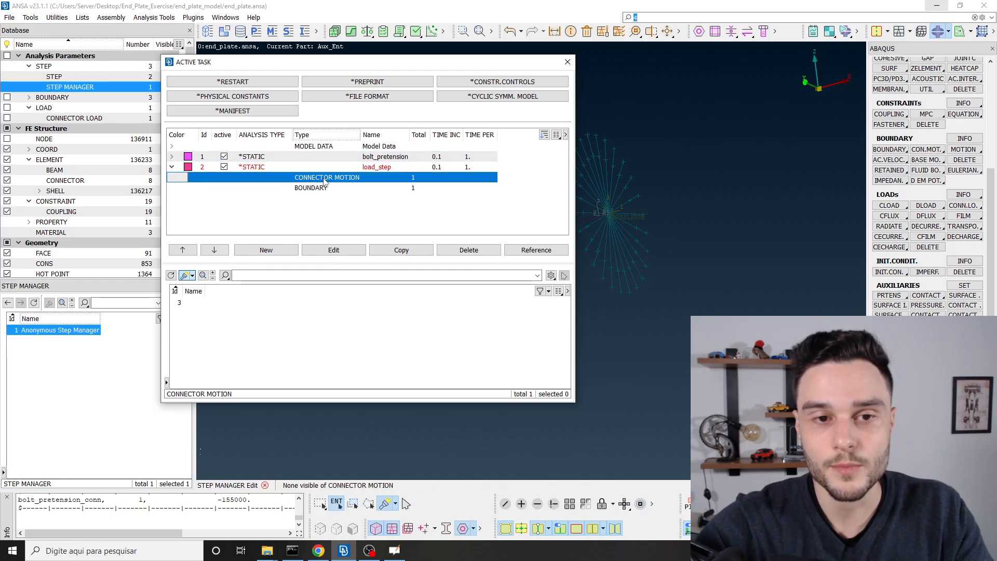
pyautogui.click(181, 303)
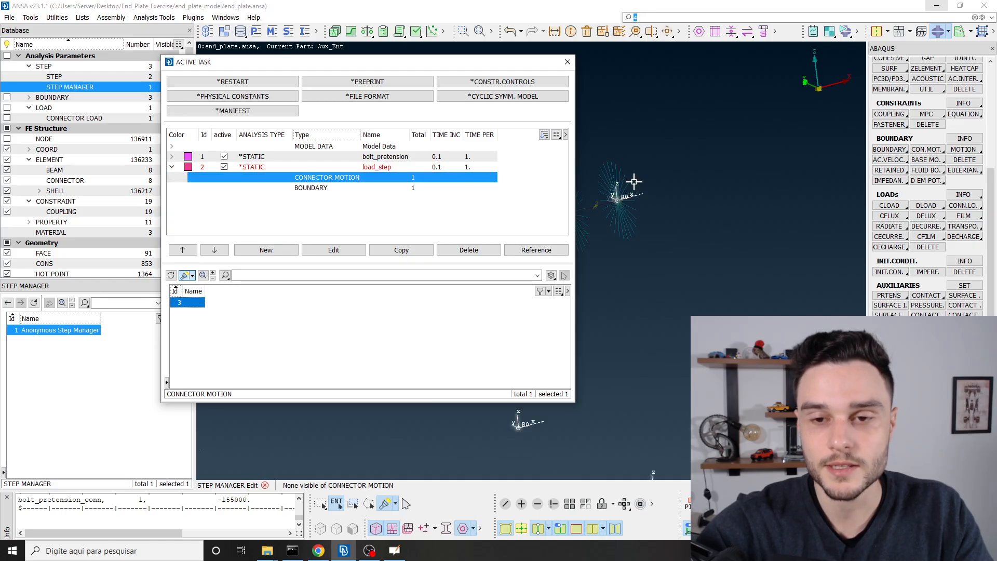
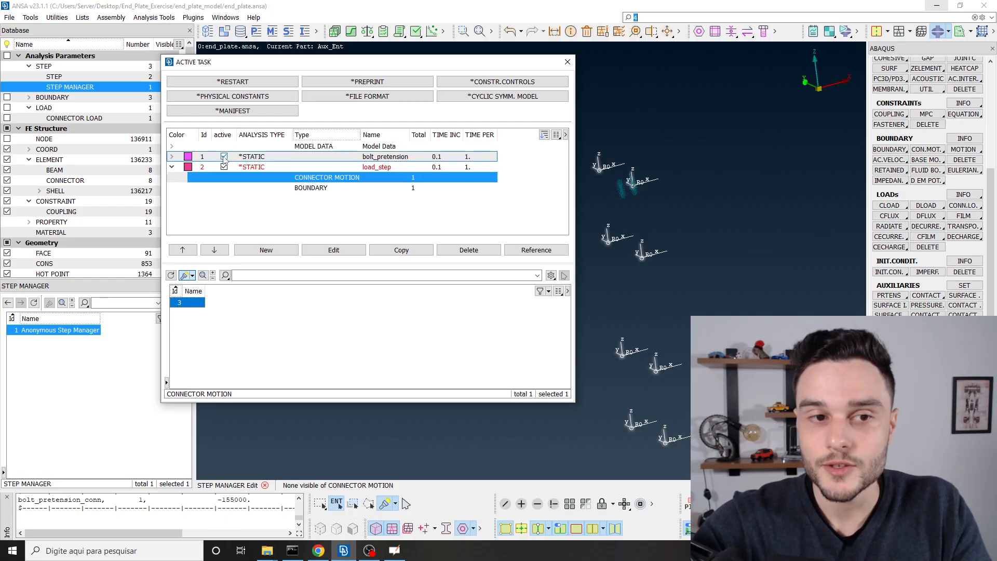
# Show the connector load under the bolt_pretension step, and open the load_step definition
pyautogui.click(171, 157)
pyautogui.click(329, 167)
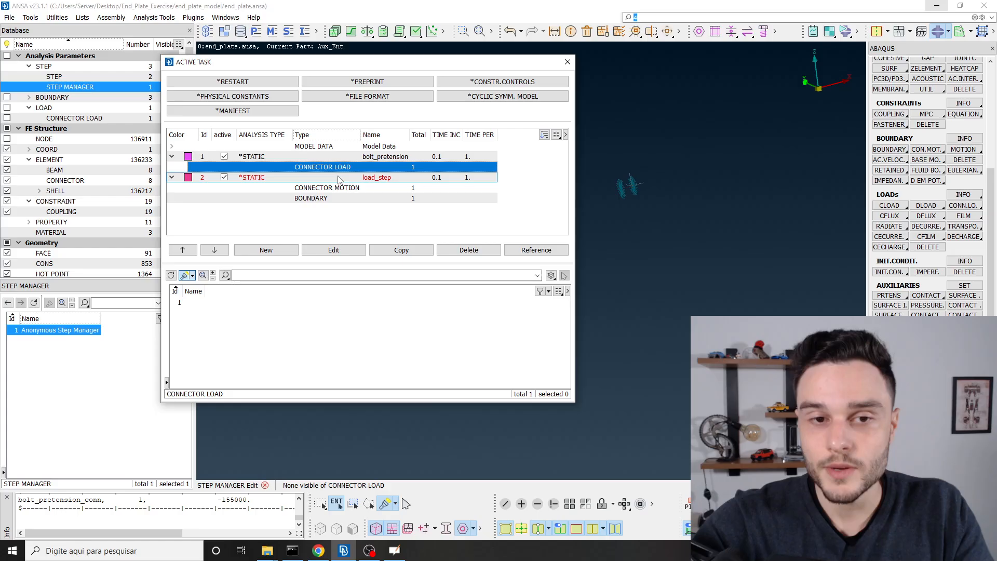
pyautogui.click(338, 178)
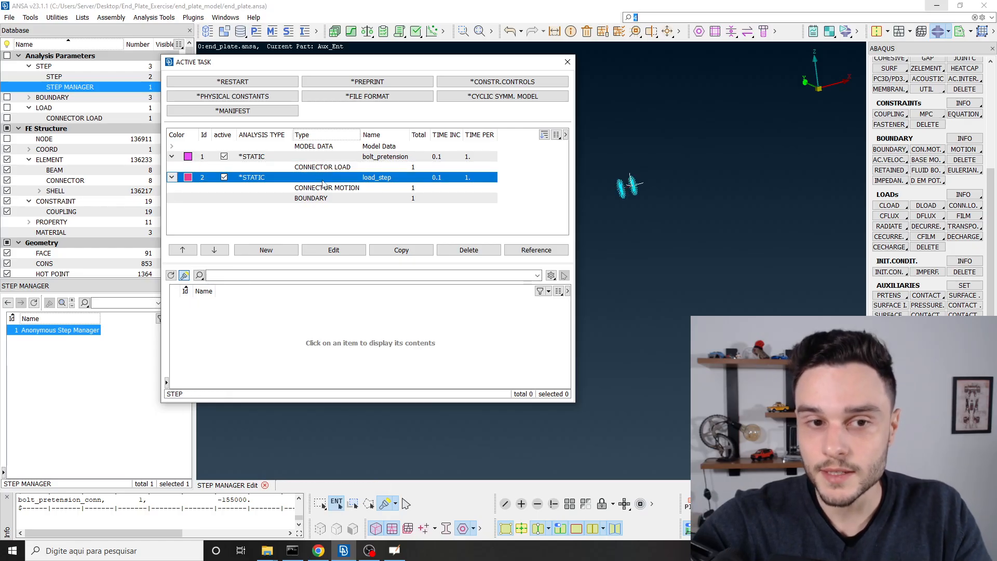
pyautogui.doubleClick(274, 179)
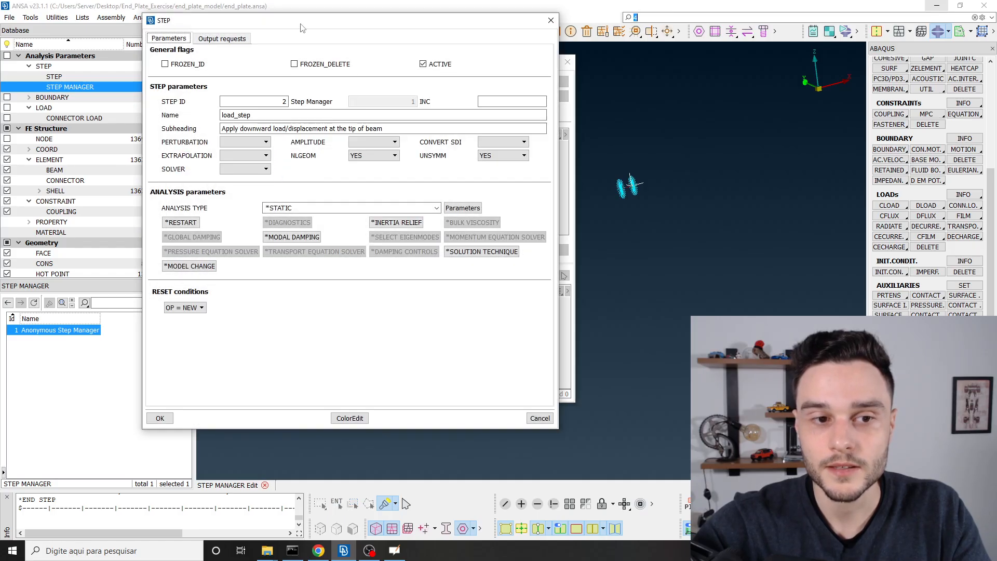
# Add Connector Load to the OP = NEW reset conditions of load_step and save the step definition
pyautogui.moveTo(300, 23); pyautogui.dragTo(225, 33)
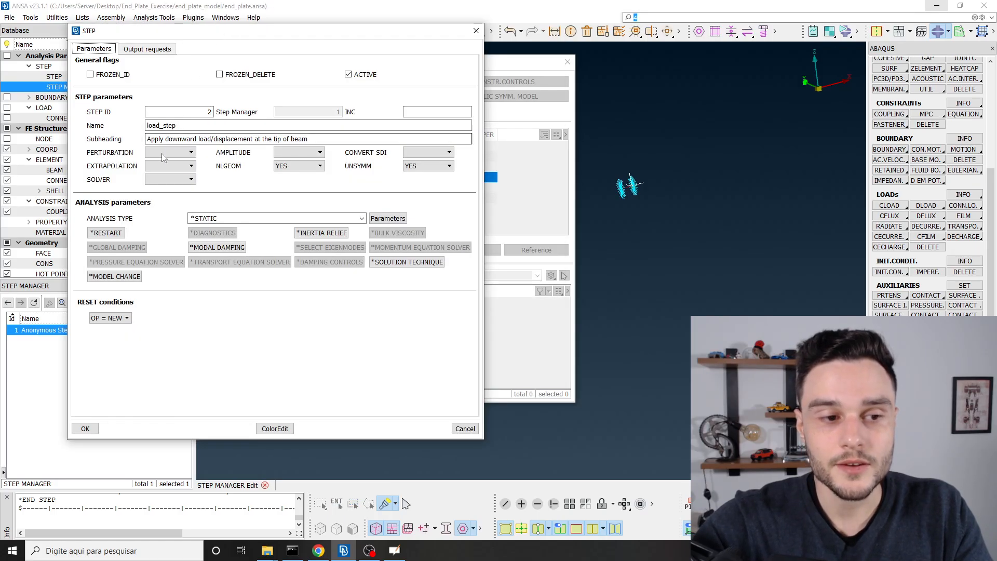
pyautogui.click(123, 319)
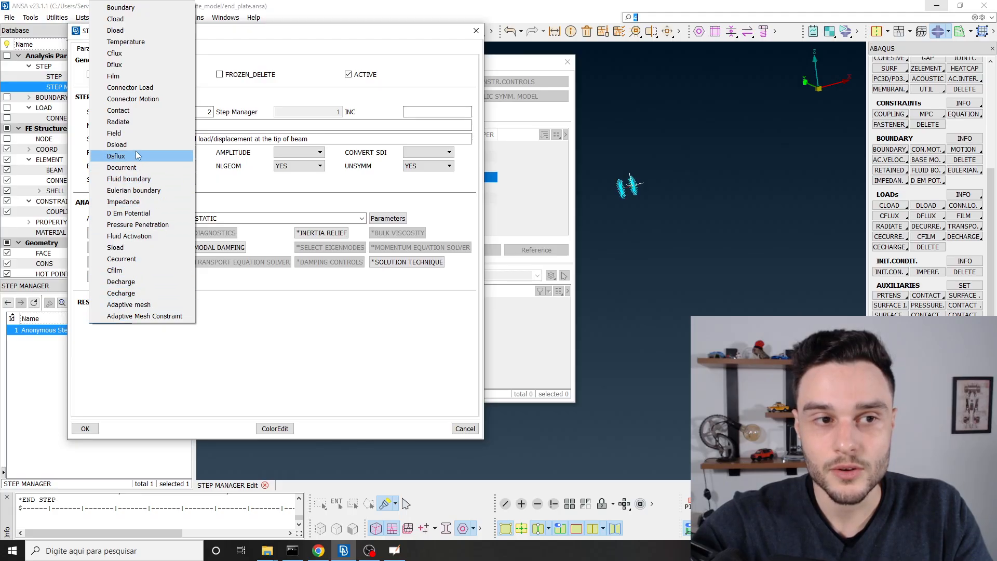
pyautogui.click(144, 88)
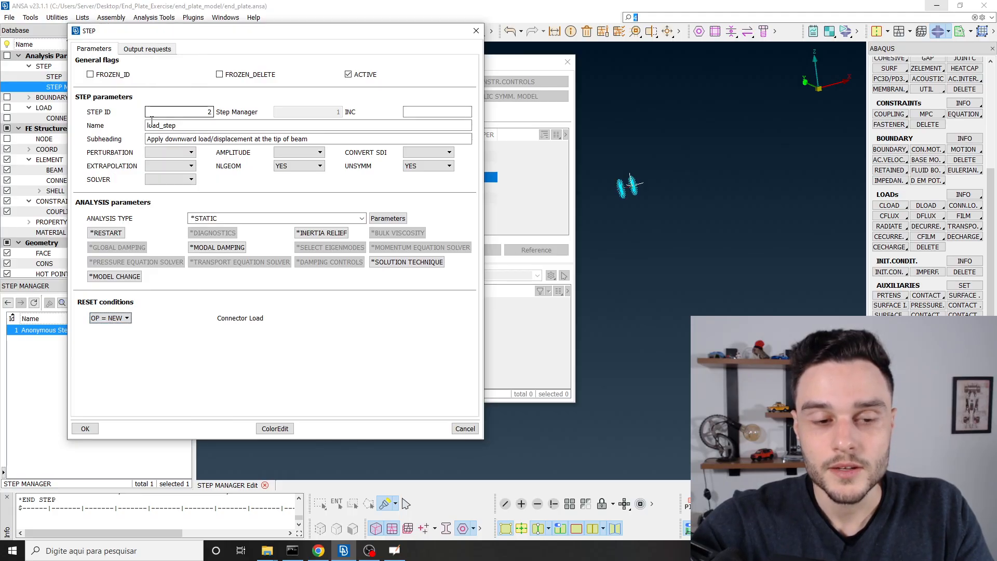
pyautogui.moveTo(323, 28)
pyautogui.mouseDown()
pyautogui.moveTo(248, 23)
pyautogui.moveTo(319, 25)
pyautogui.mouseUp()
pyautogui.click(87, 405)
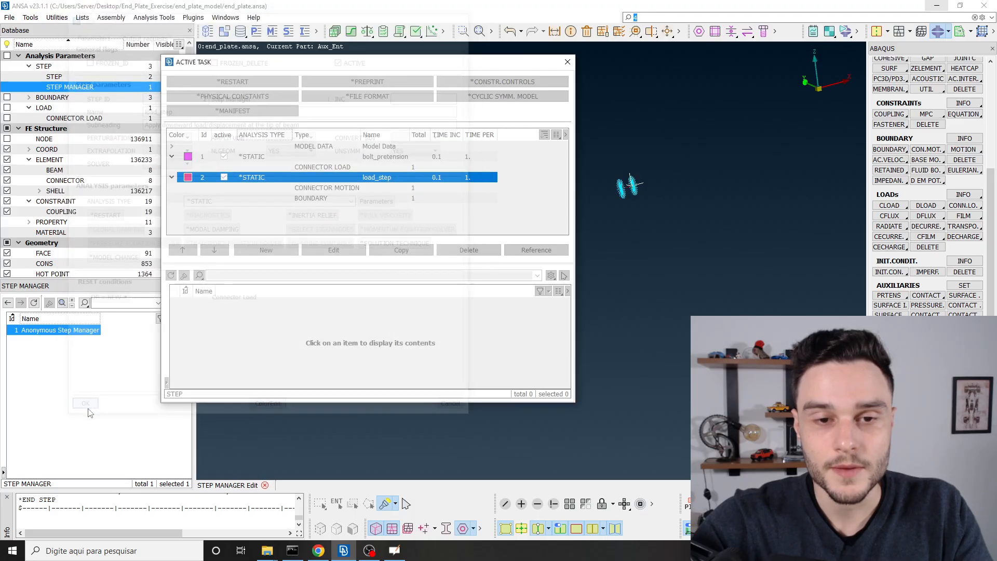
# Examine the connector load under bolt_pretension and the connector motion under load_step, including the bolt connector in the model view
pyautogui.click(318, 166)
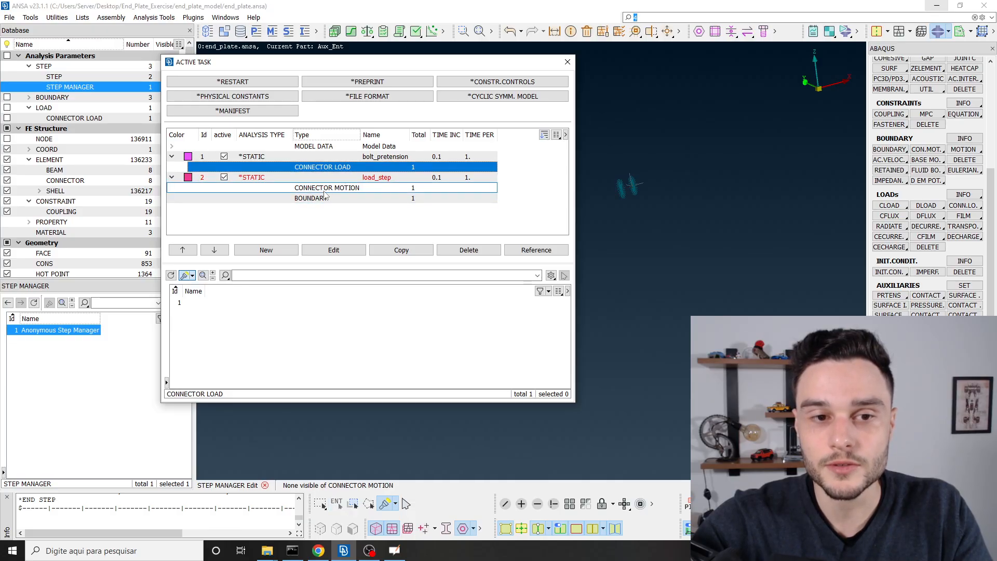
pyautogui.click(325, 189)
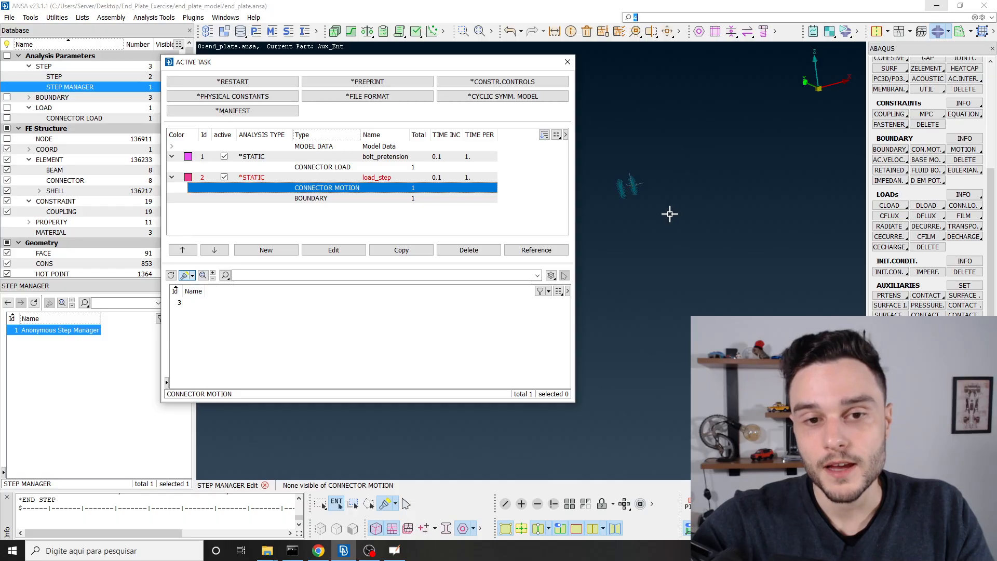
pyautogui.click(542, 202)
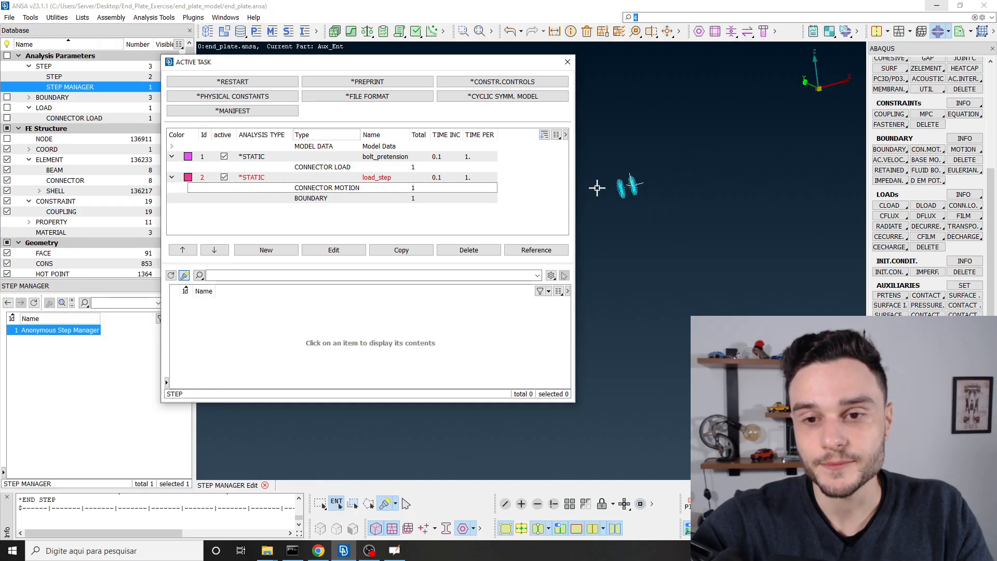
pyautogui.scroll(2, 617, 186)
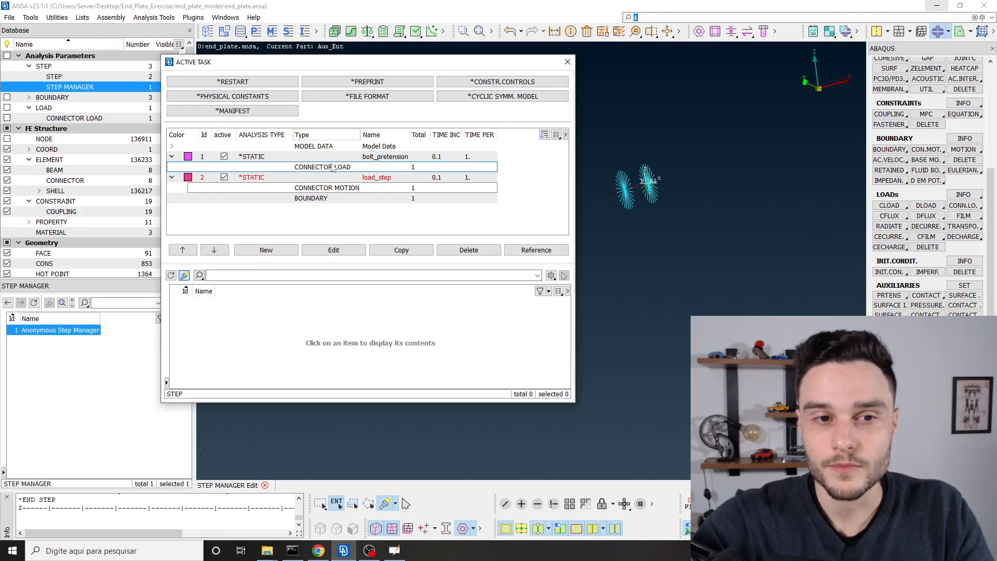
# Open the bolt_pretension step definition and review its parameters and reset conditions
pyautogui.click(287, 159)
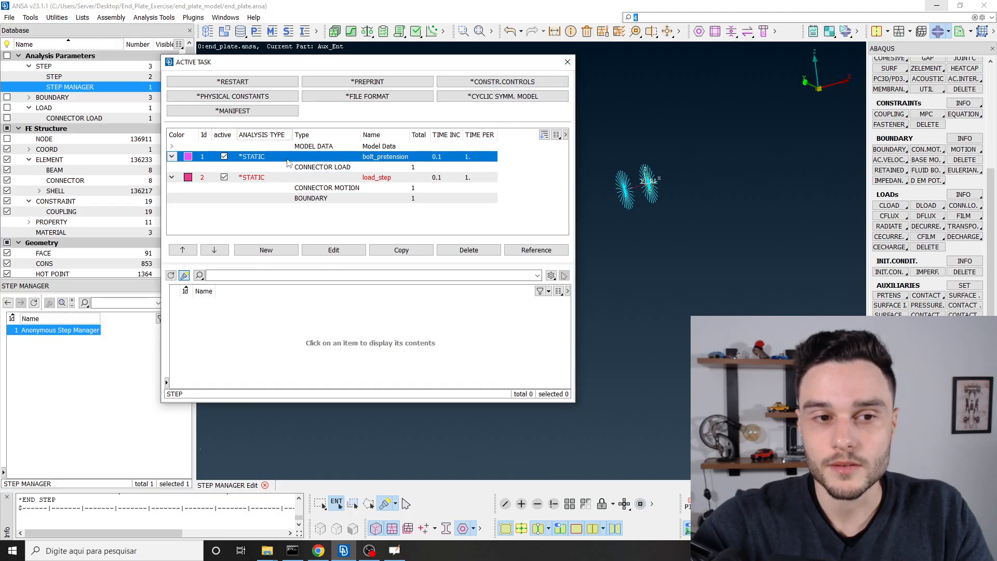
pyautogui.doubleClick(288, 162)
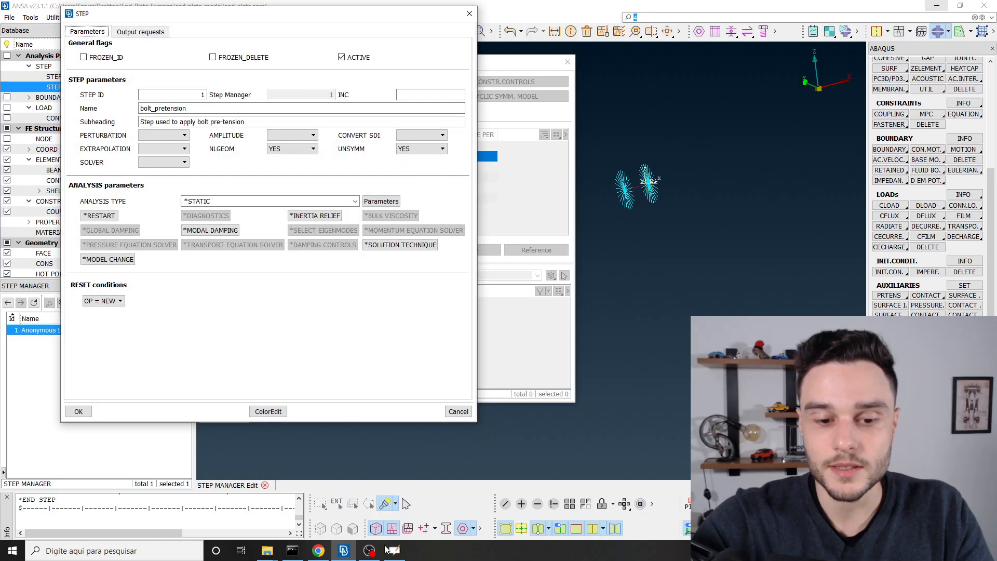
pyautogui.click(373, 554)
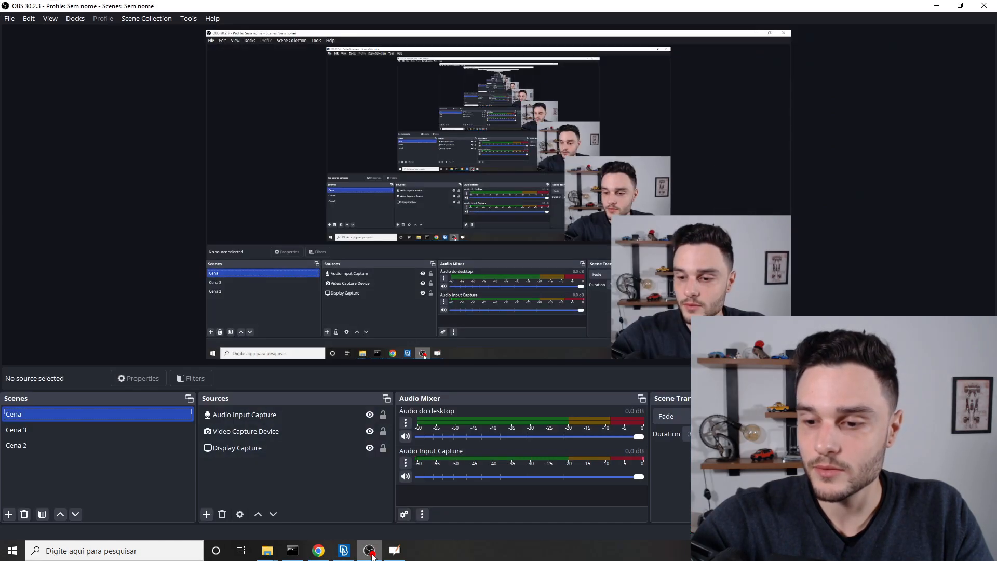
pyautogui.click(372, 554)
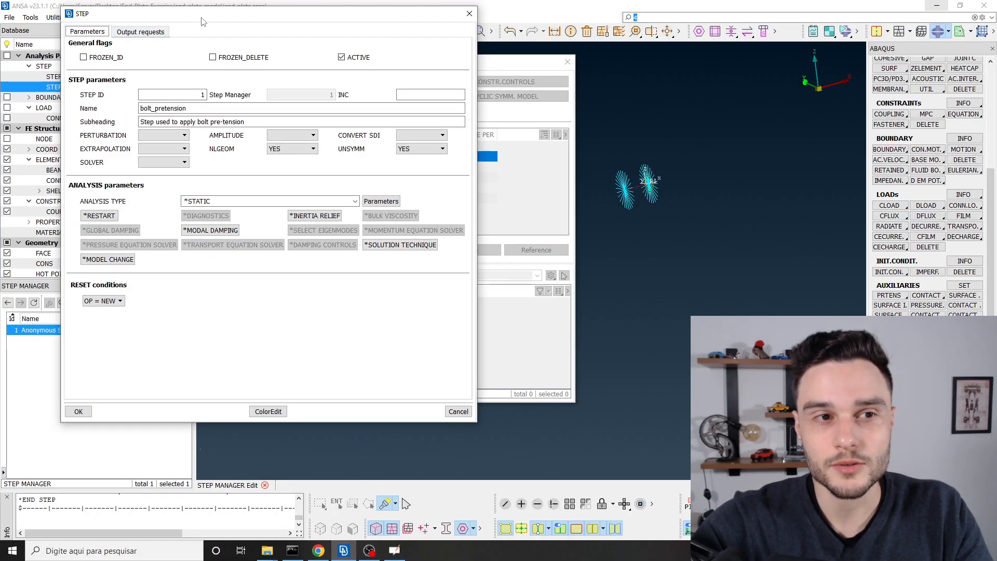
pyautogui.moveTo(202, 21); pyautogui.dragTo(225, 32)
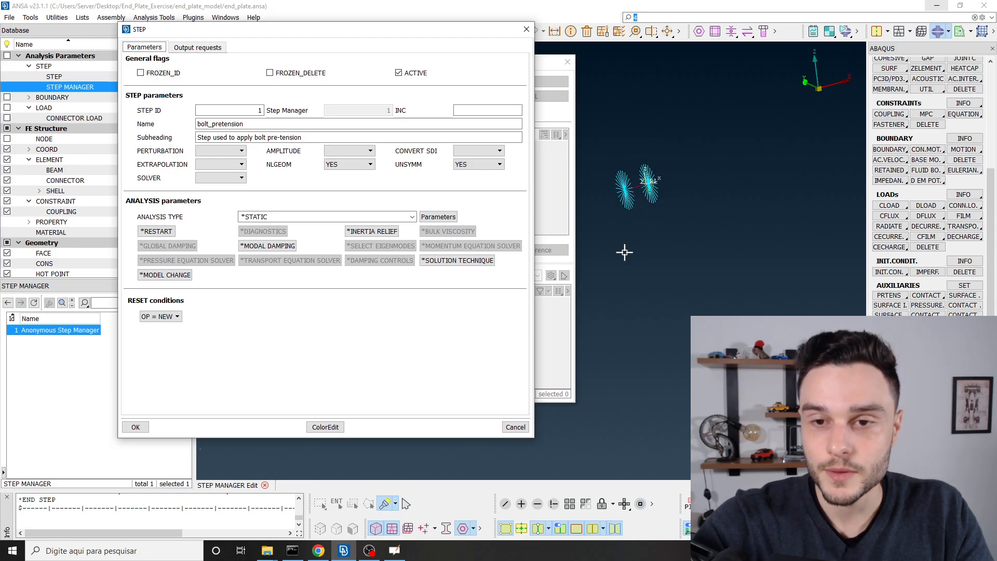
pyautogui.moveTo(339, 33); pyautogui.dragTo(317, 69)
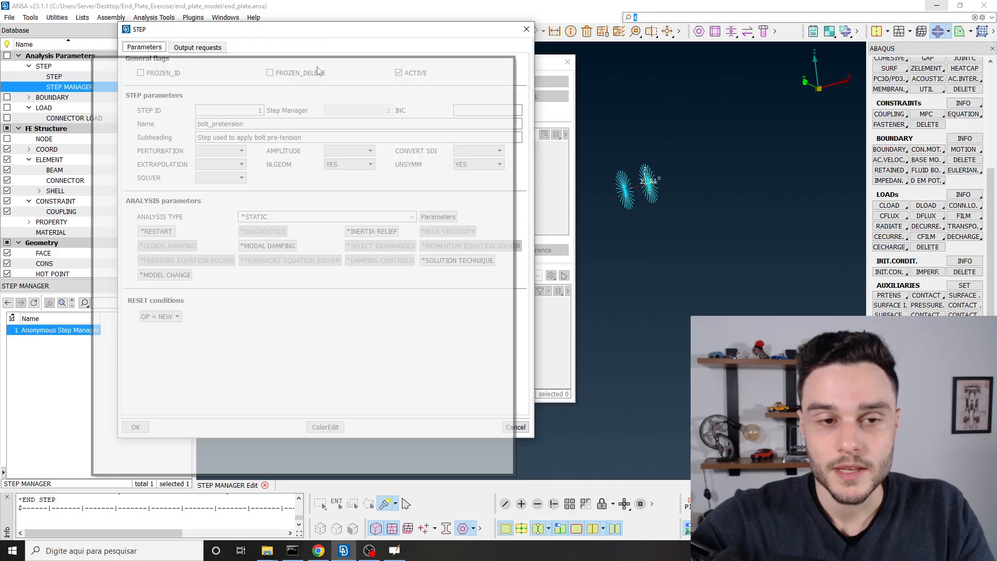
# Switch to Chrome and review the analysis methodology, moment-rotation curves and failure-mode comparisons in shi2008.pdf, returning to ANSA when done
pyautogui.click(318, 550)
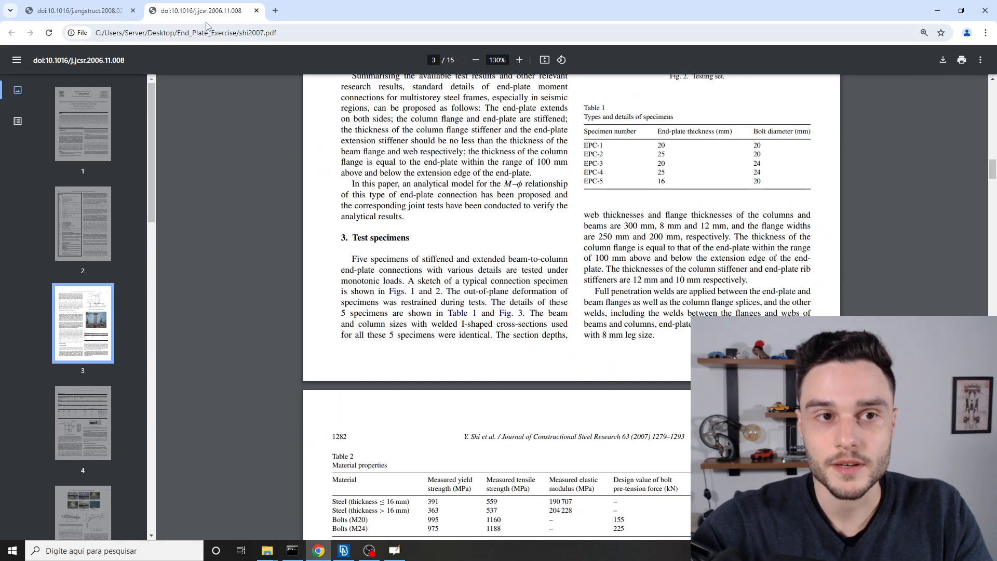
pyautogui.click(78, 10)
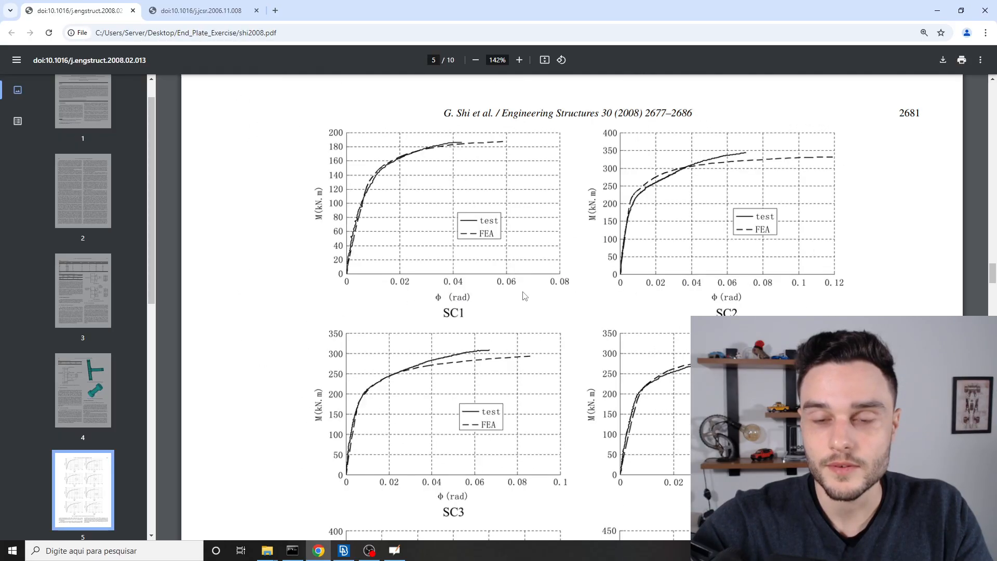
pyautogui.keyDown('ctrl'); pyautogui.scroll(2, 642, 285); pyautogui.keyUp('ctrl')
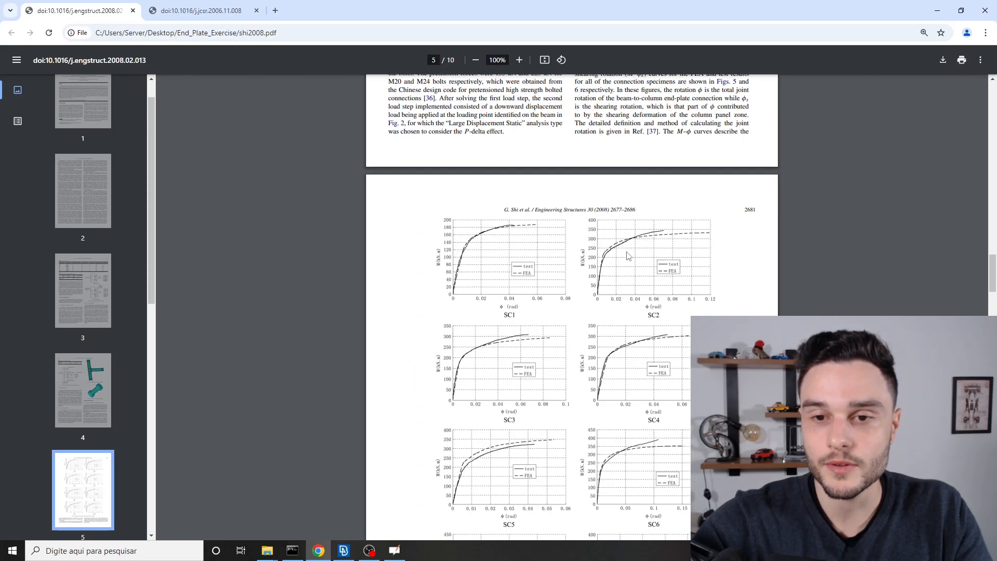
pyautogui.keyDown('ctrl'); pyautogui.scroll(1, 627, 255); pyautogui.keyUp('ctrl')
pyautogui.scroll(-20, 623, 271)
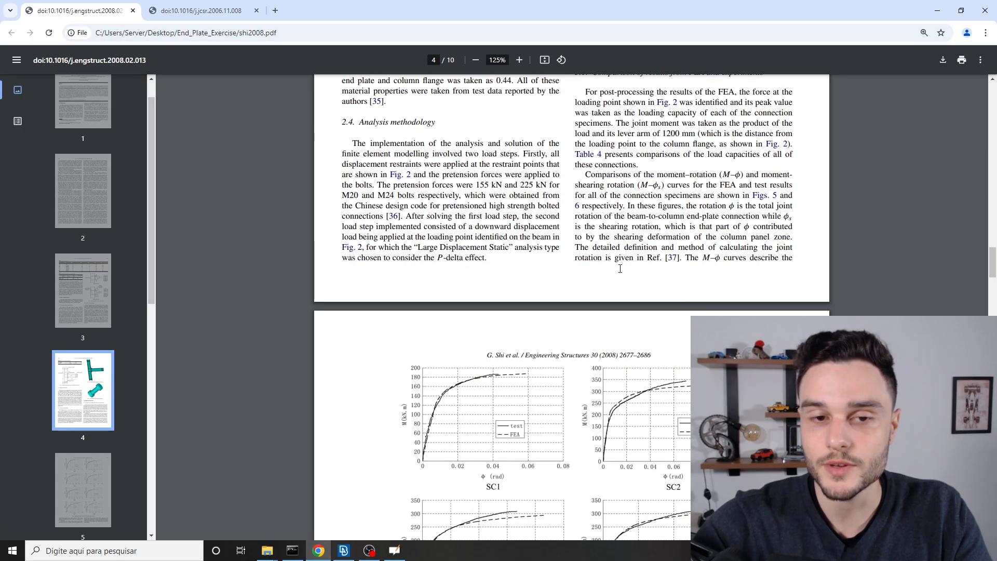
pyautogui.scroll(-7, 617, 268)
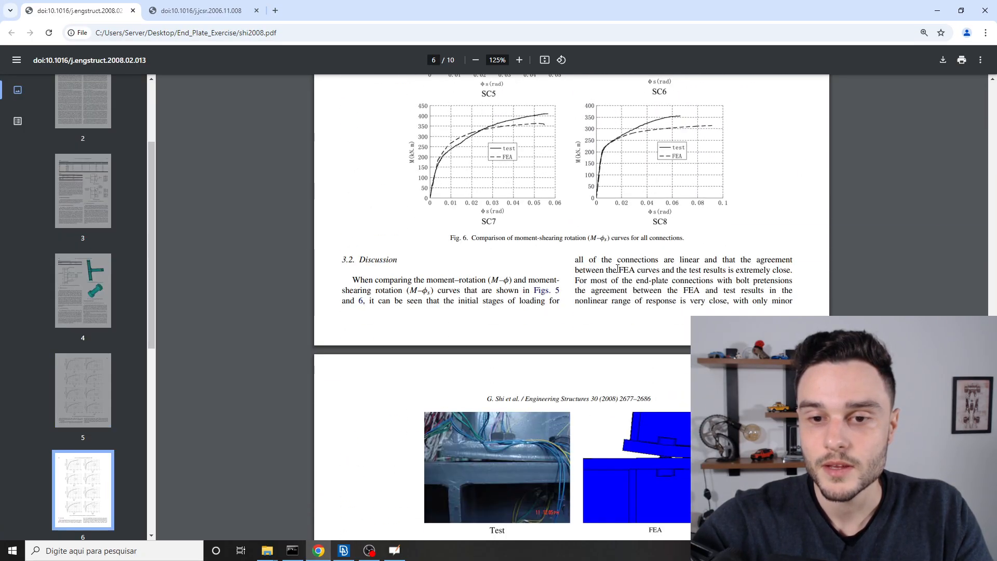
pyautogui.hotkey('alt', 'Tab')
pyautogui.hotkey('alt', 'Tab')
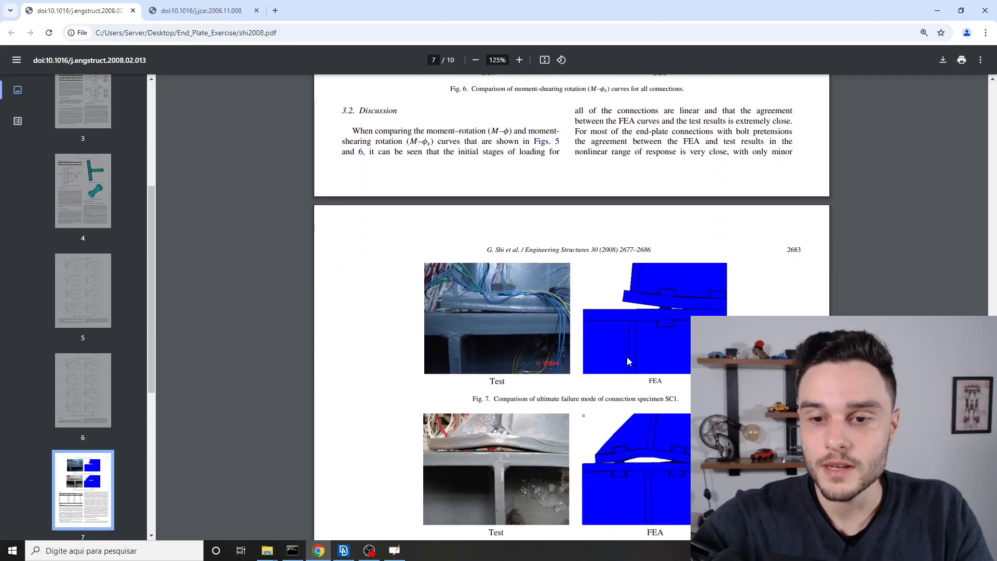
pyautogui.scroll(-2, 627, 357)
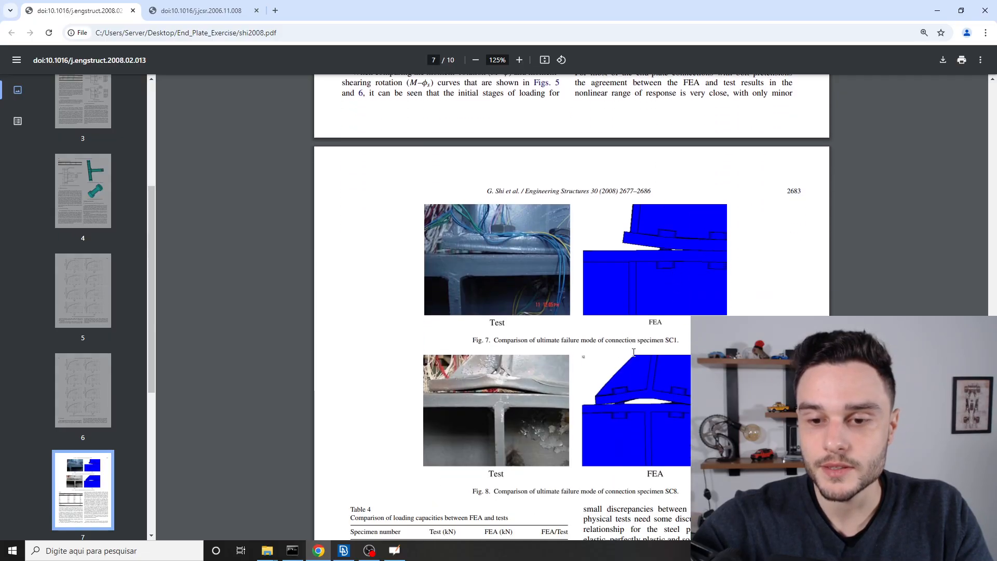
pyautogui.hotkey('alt', 'Tab')
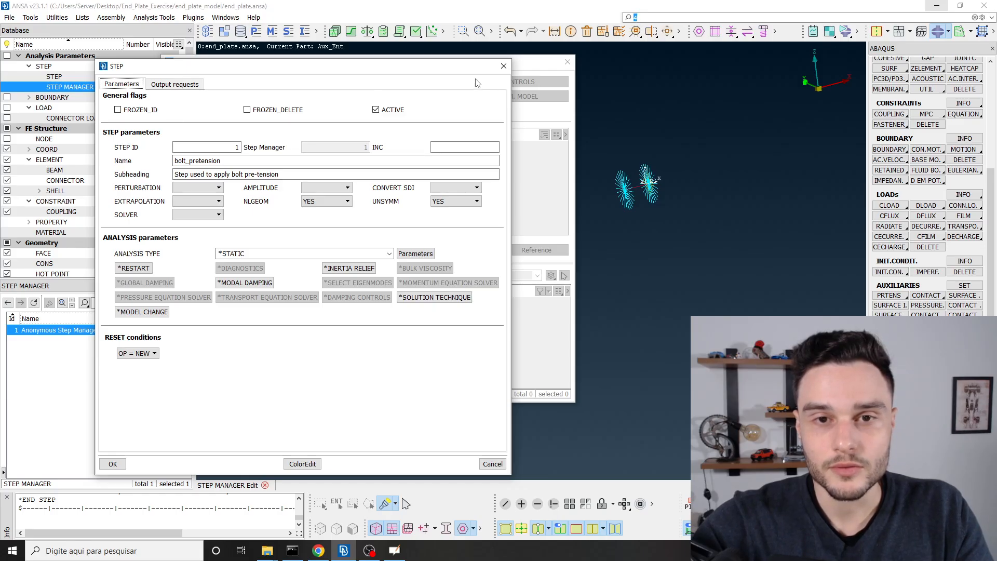
# Close the bolt_pretension step definition, reopen it and show its output requests
pyautogui.click(503, 67)
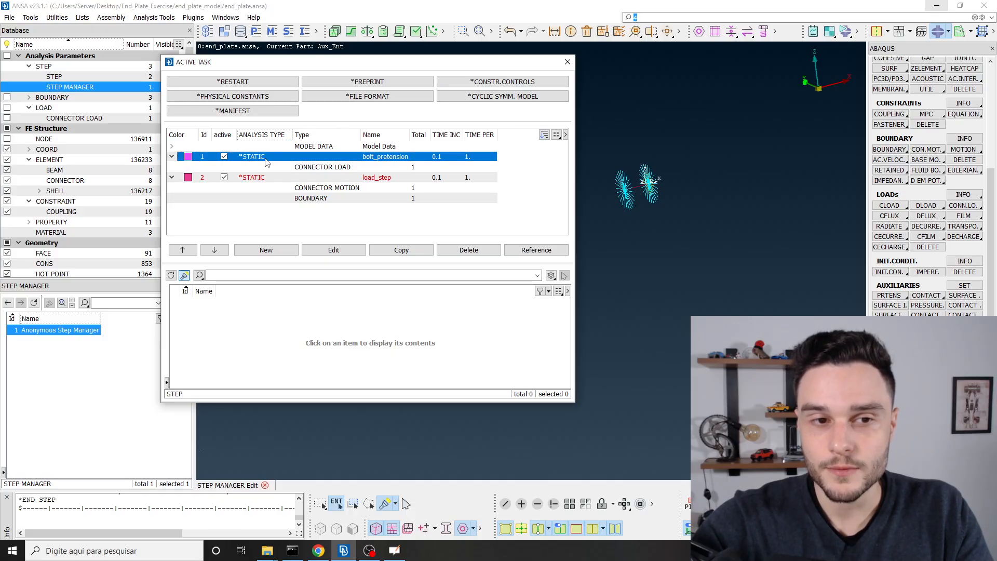
pyautogui.click(331, 180)
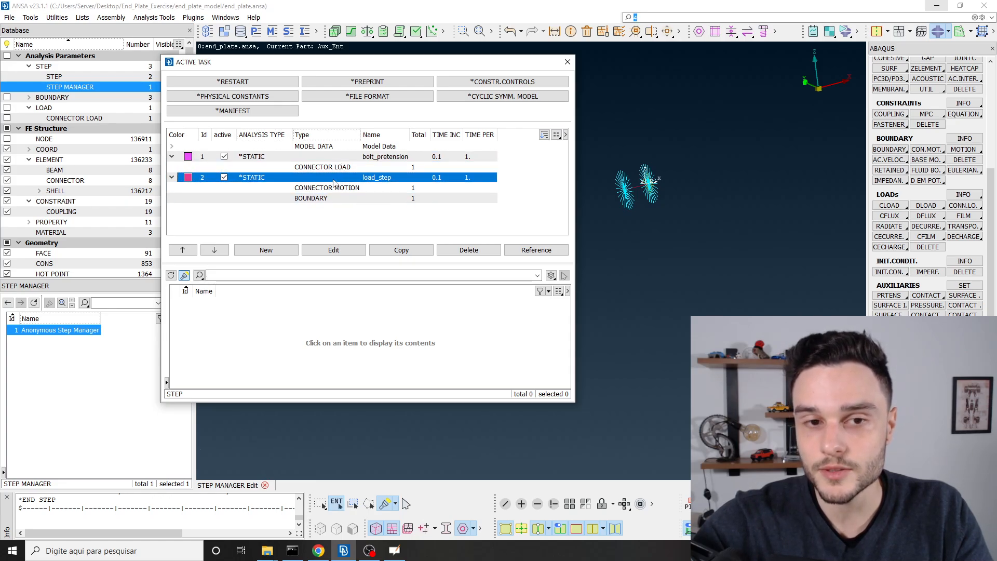
pyautogui.click(382, 161)
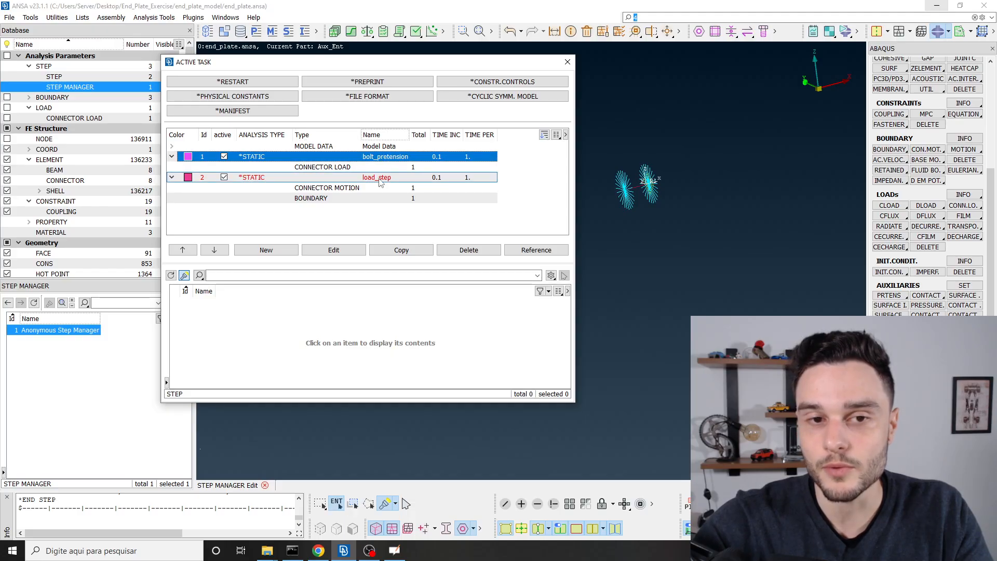
pyautogui.doubleClick(347, 162)
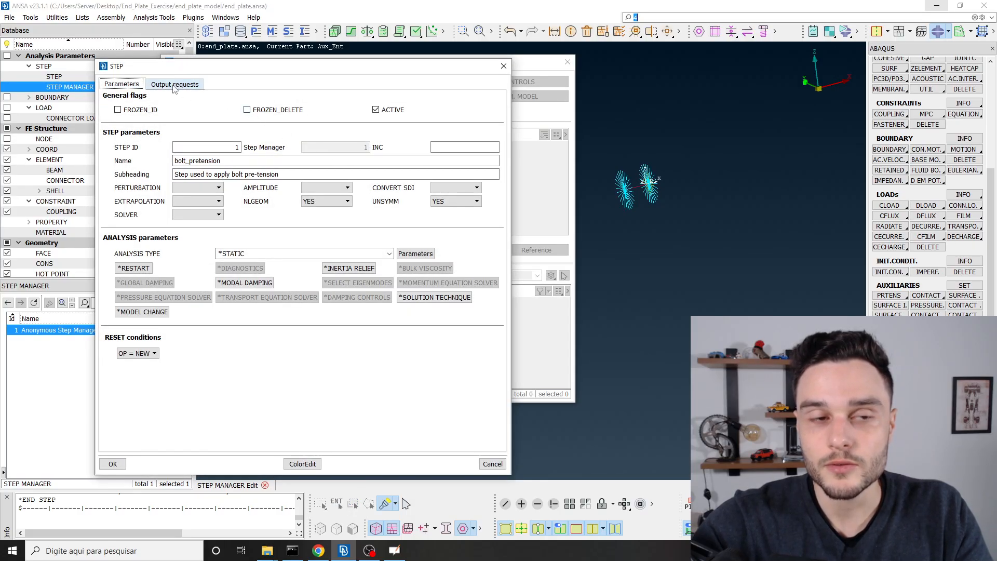
pyautogui.click(174, 86)
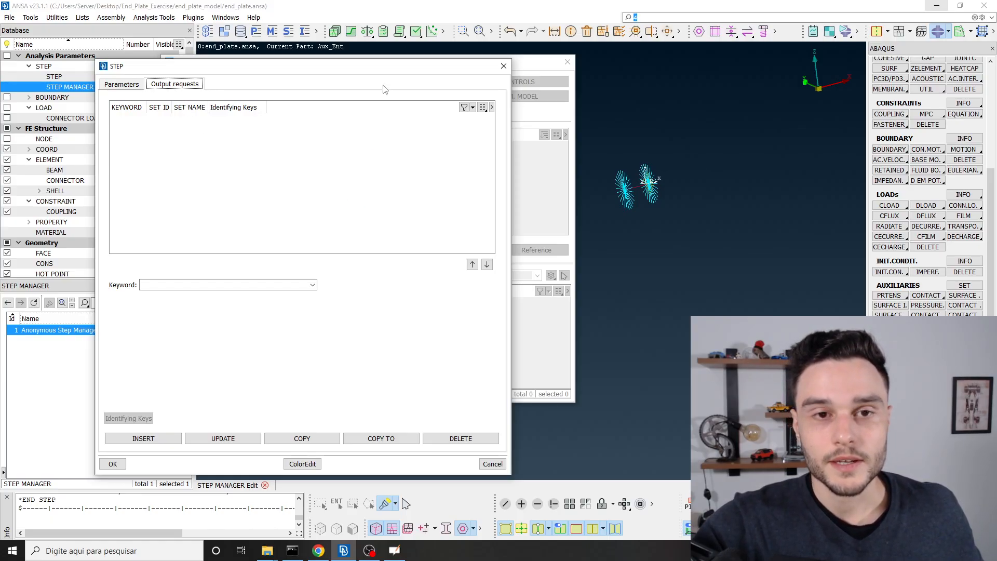
pyautogui.moveTo(385, 66); pyautogui.dragTo(394, 25)
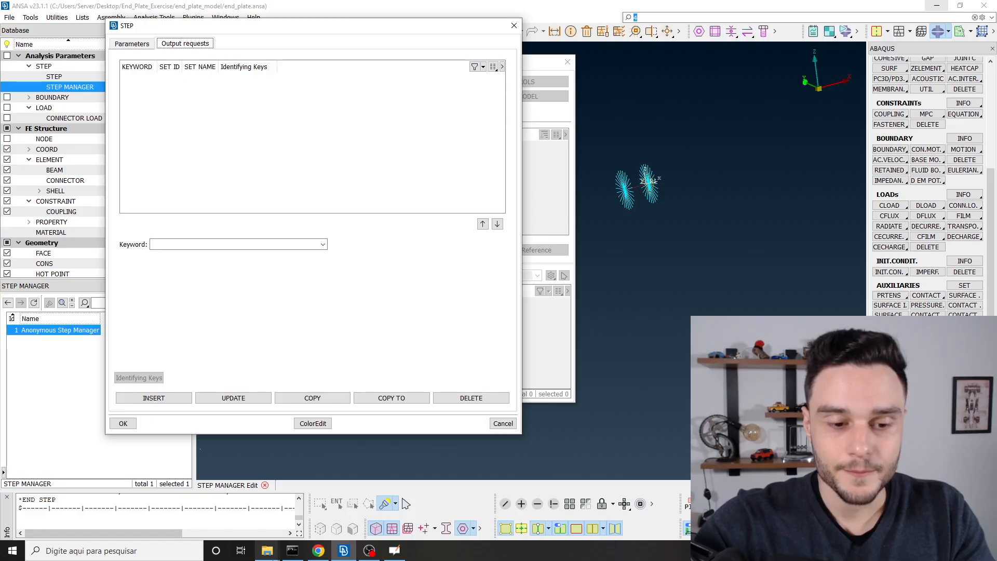
# Open abaqus_analysis_users_volume2.pdf from the ABAQUS_MANUAL folder under LearnFEA and show its document outline
pyautogui.click(267, 553)
pyautogui.click(217, 522)
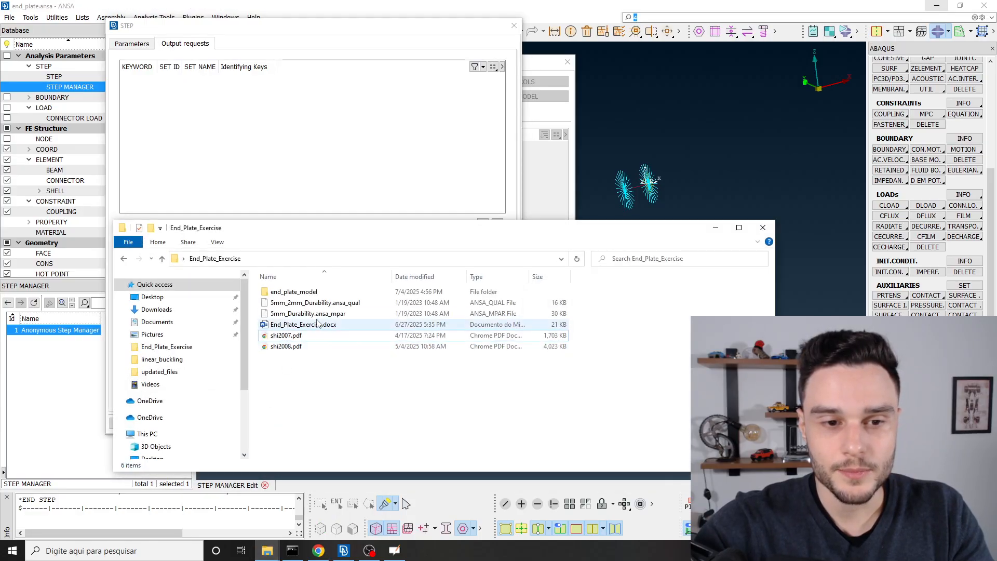
pyautogui.click(267, 551)
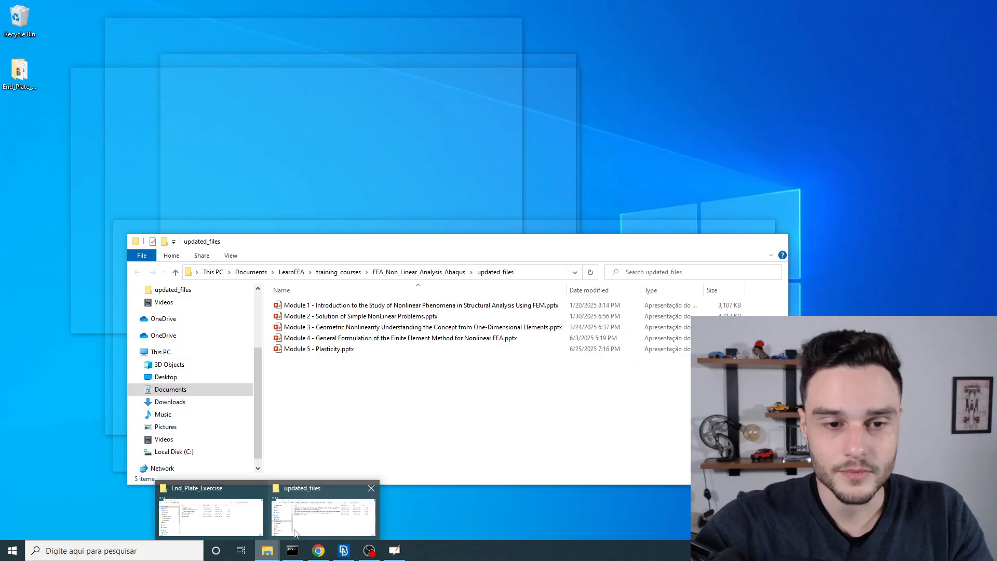
pyautogui.click(322, 519)
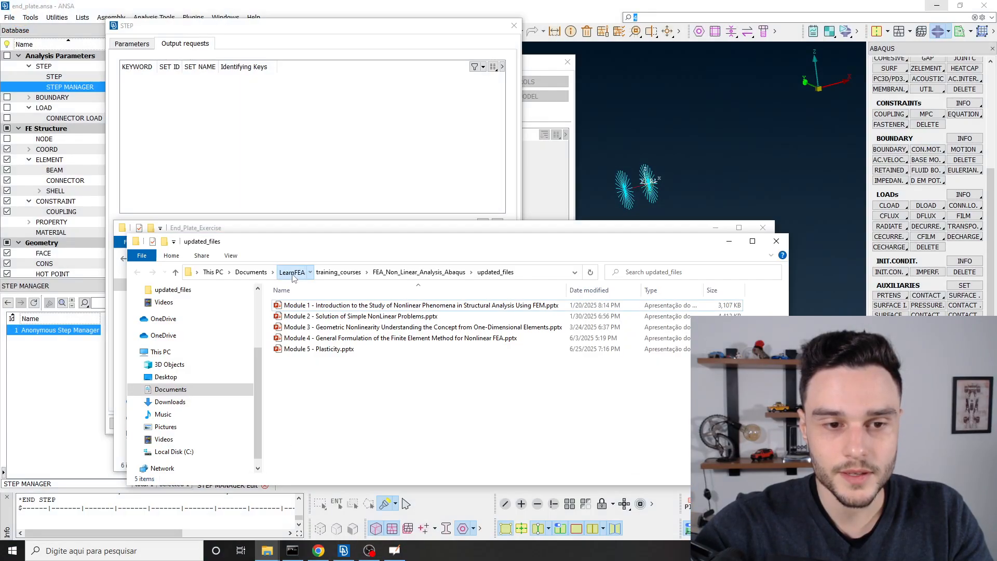
pyautogui.click(291, 272)
pyautogui.doubleClick(310, 306)
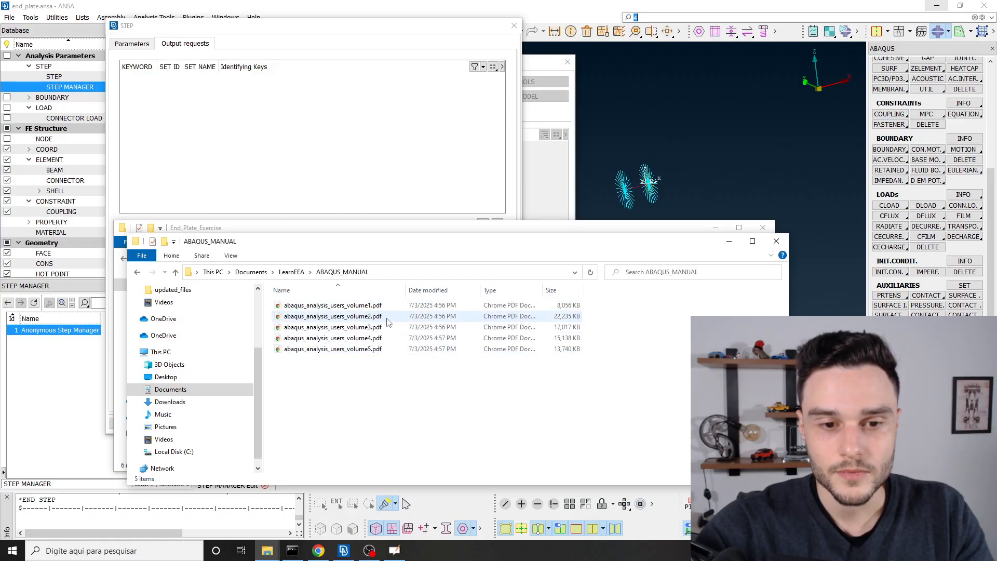
pyautogui.doubleClick(333, 316)
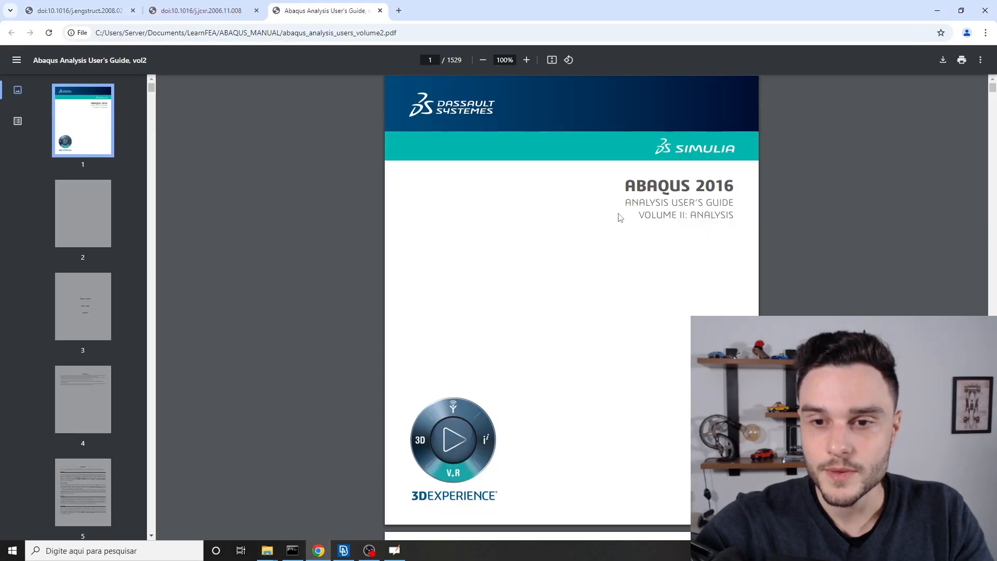
pyautogui.scroll(-8, 618, 221)
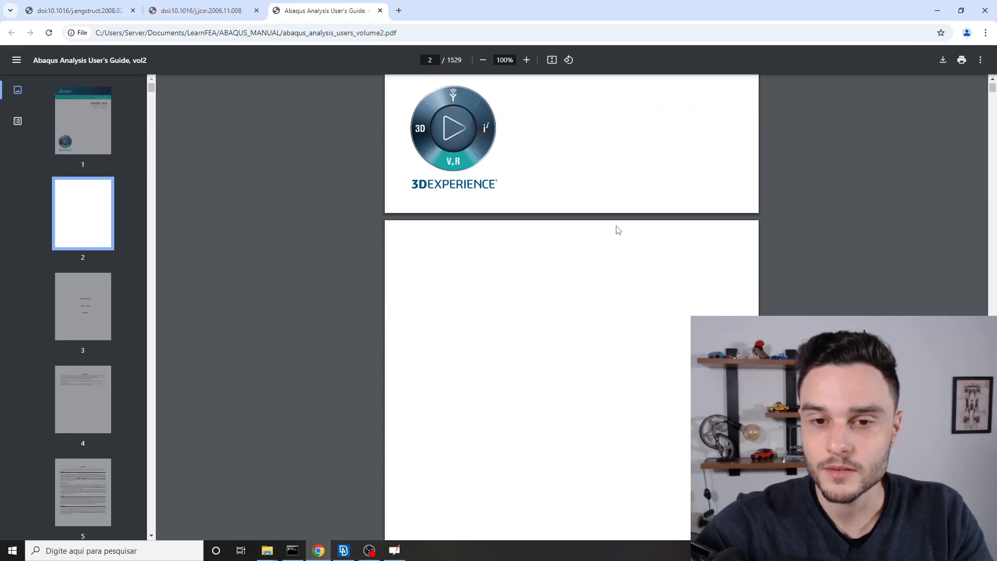
pyautogui.click(17, 121)
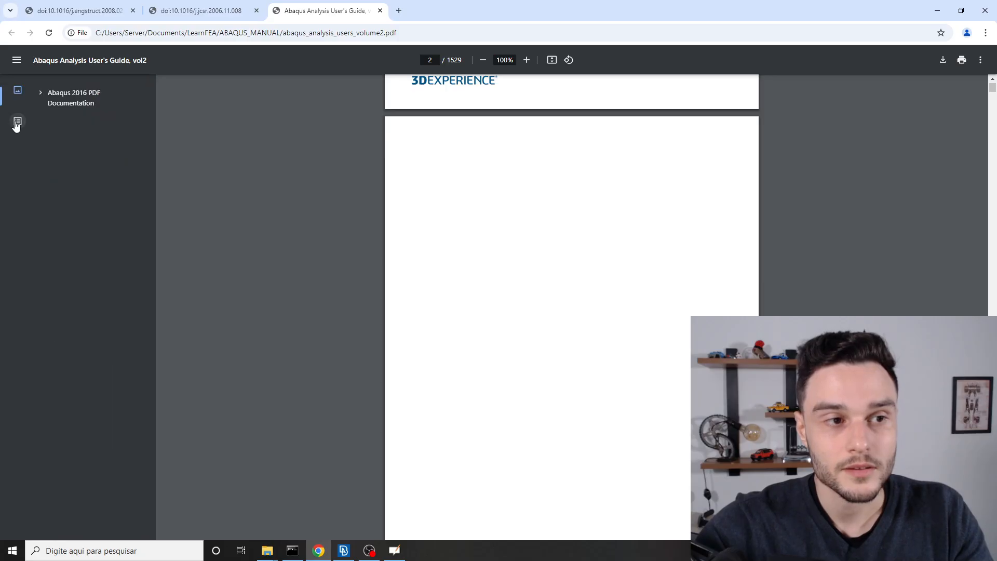
# Expand the Abaqus Analysis User's Guide outline in volume 2 and look through the chapters of Part III and Part IV
pyautogui.click(40, 92)
pyautogui.click(51, 119)
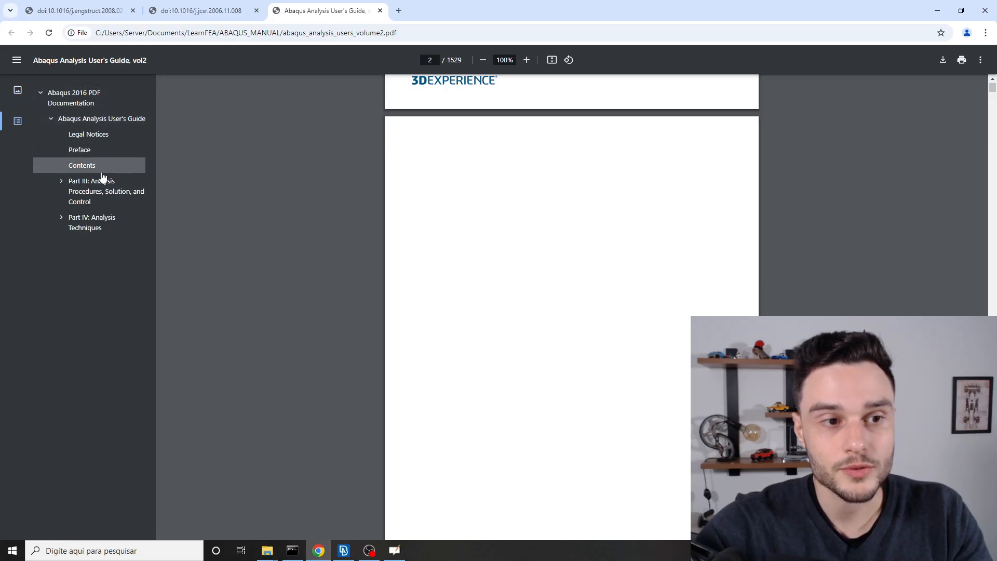
pyautogui.click(60, 182)
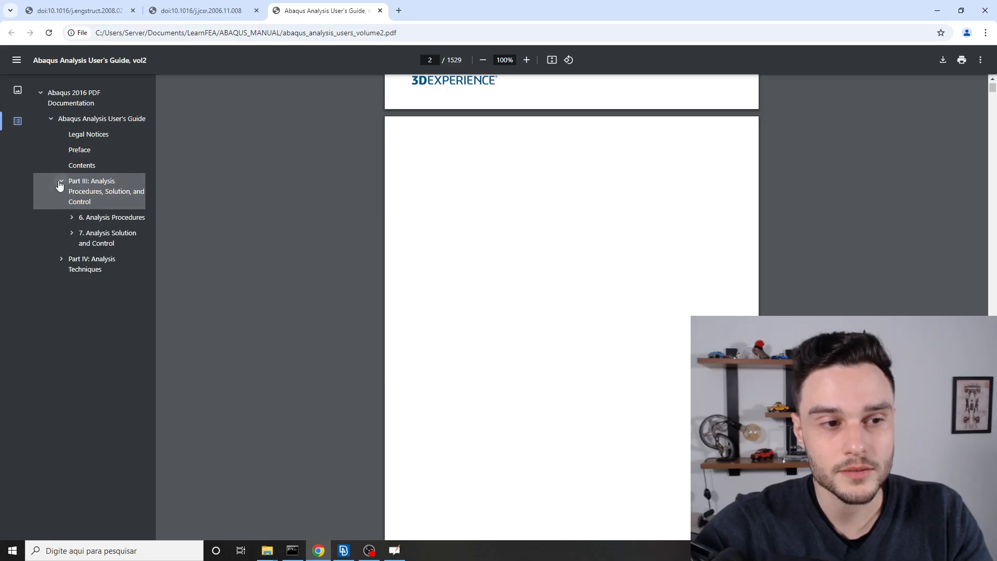
pyautogui.click(62, 259)
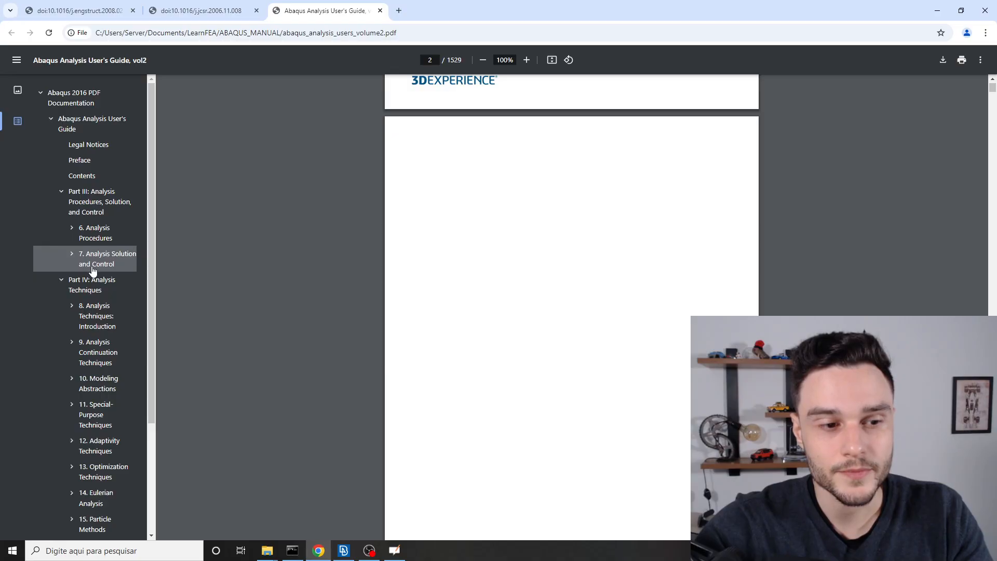
pyautogui.scroll(-1, 93, 271)
# Open abaqus_analysis_users_volume1.pdf from the ABAQUS_MANUAL folder and check the topics listed on its cover
pyautogui.hotkey('alt', 'Tab')
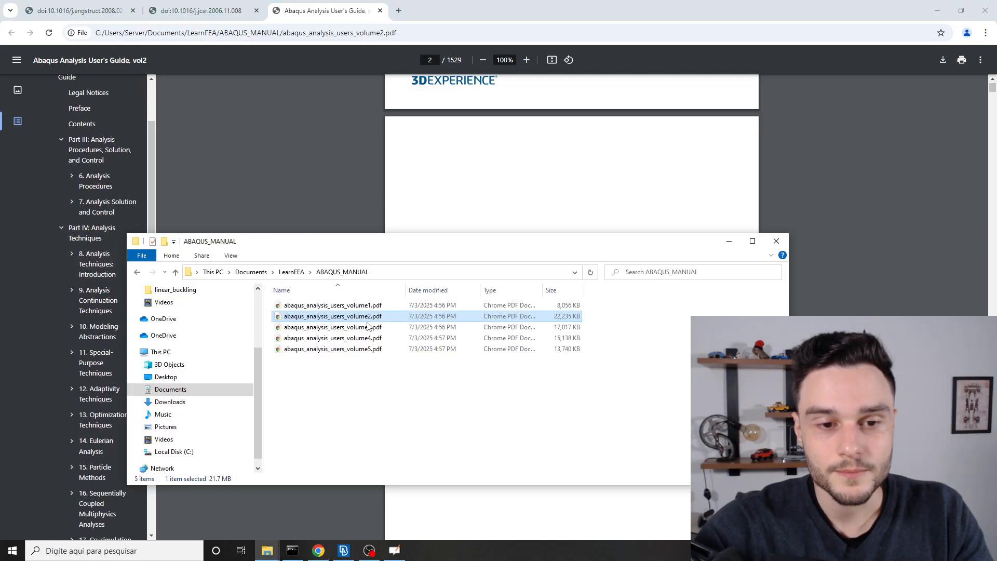
pyautogui.doubleClick(369, 306)
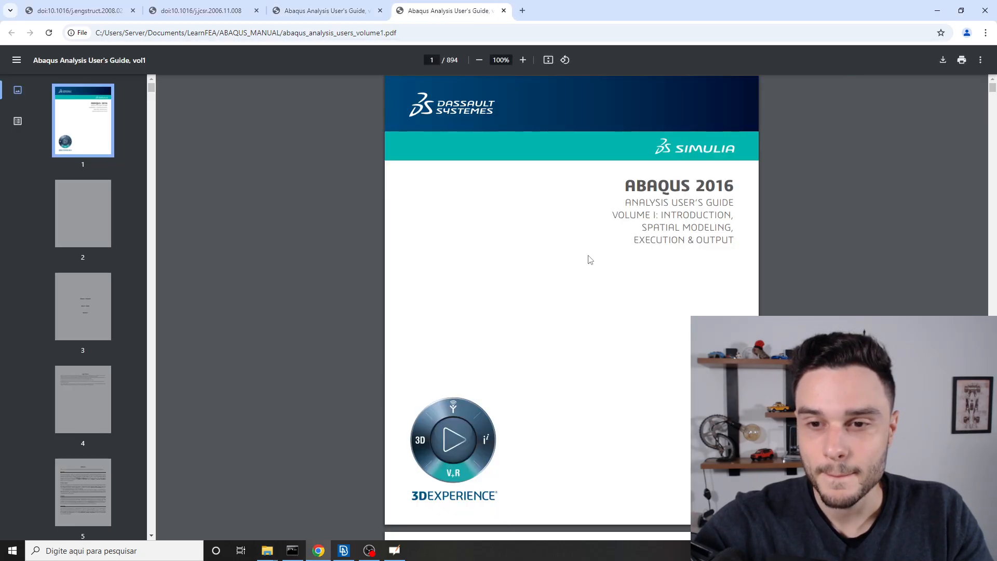
pyautogui.moveTo(751, 251); pyautogui.dragTo(781, 248)
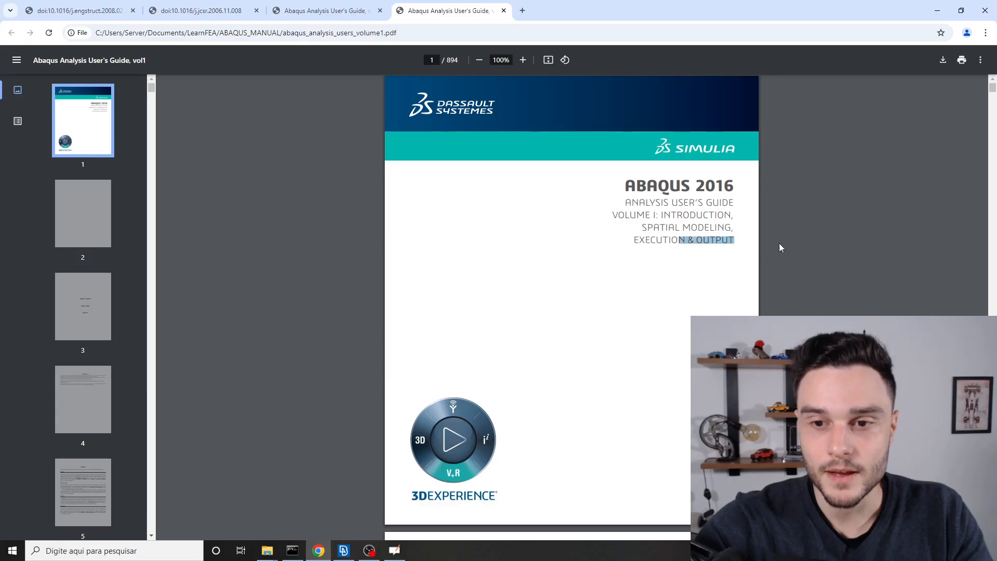
# Go to section 4.2 Output variables under Part II: Output in volume 1's outline and expand its subsections
pyautogui.click(18, 121)
pyautogui.click(40, 92)
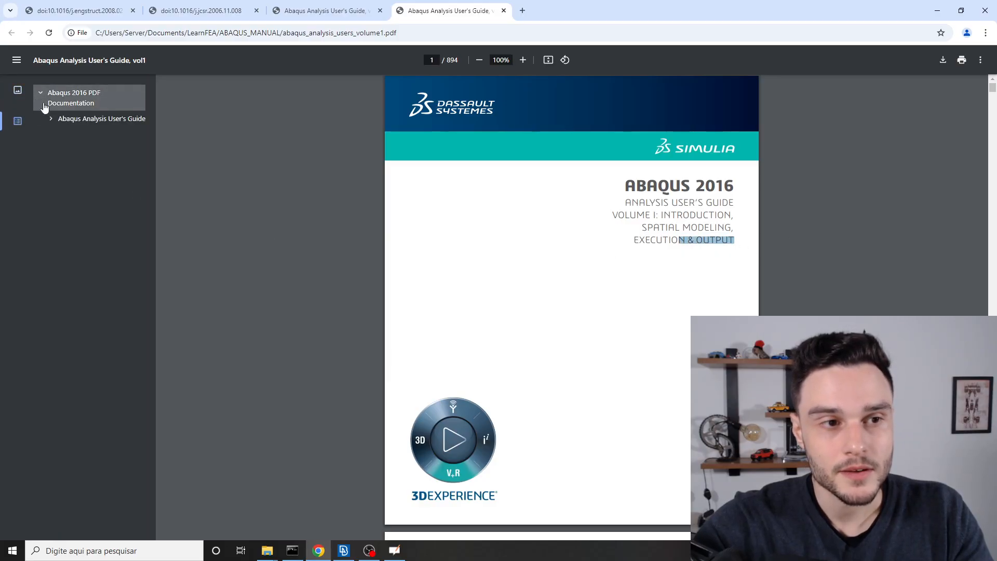
pyautogui.click(49, 118)
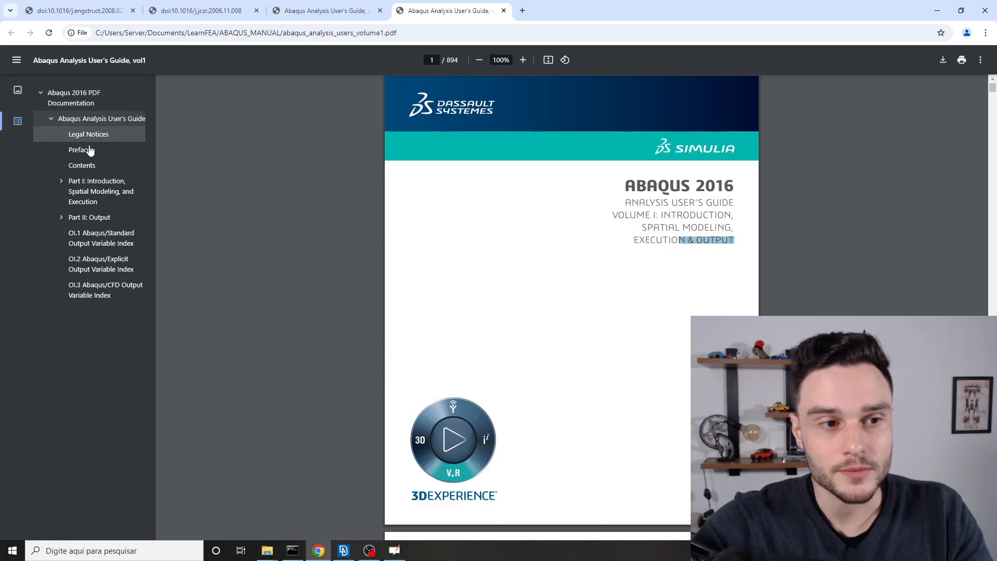
pyautogui.click(61, 217)
pyautogui.click(71, 233)
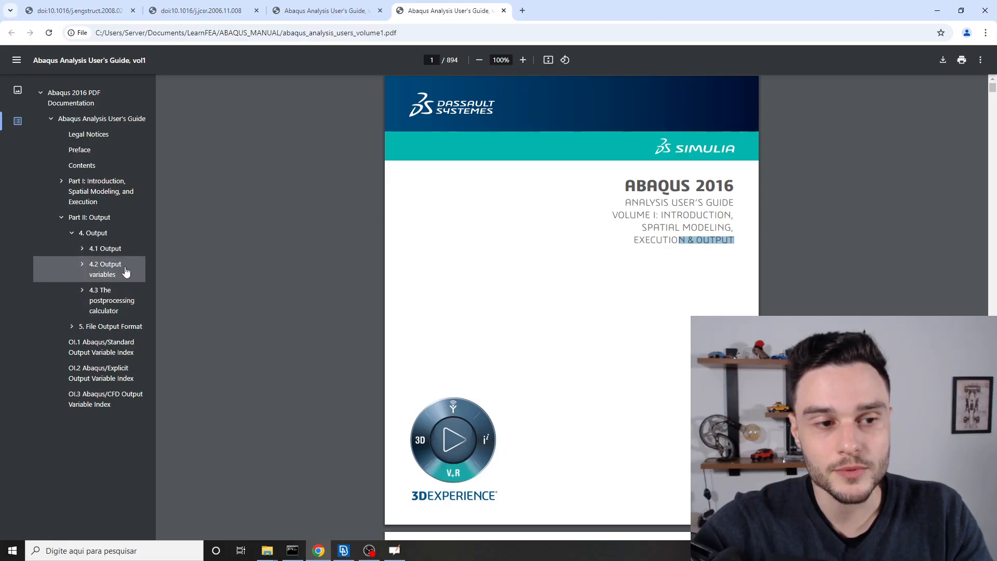
pyautogui.click(102, 270)
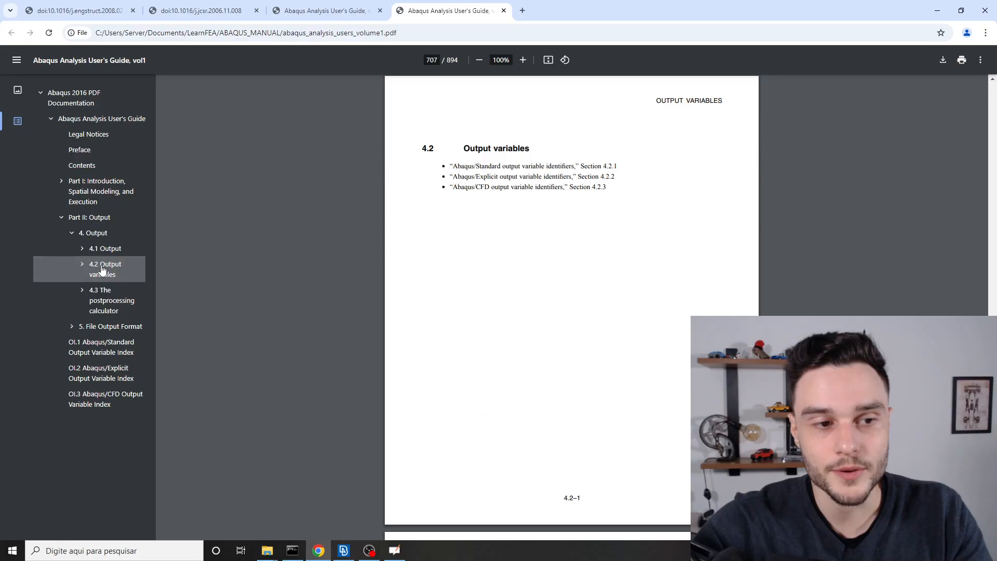
pyautogui.click(82, 265)
# Examine the Abaqus/Standard output variable identifier tables in section 4.2.1, covering the stress, strain and plastic strain variables
pyautogui.scroll(-19, 474, 250)
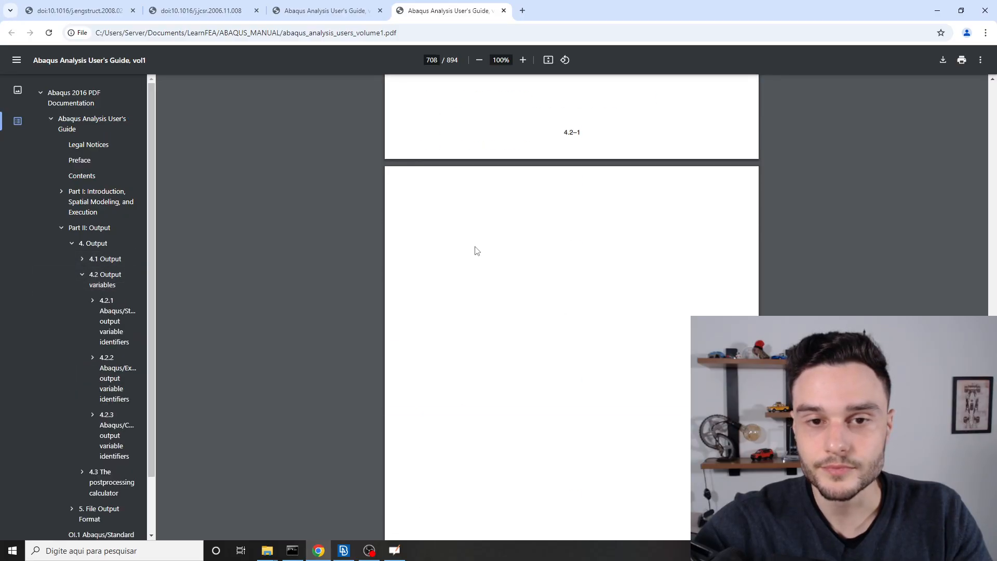
pyautogui.scroll(-16, 508, 212)
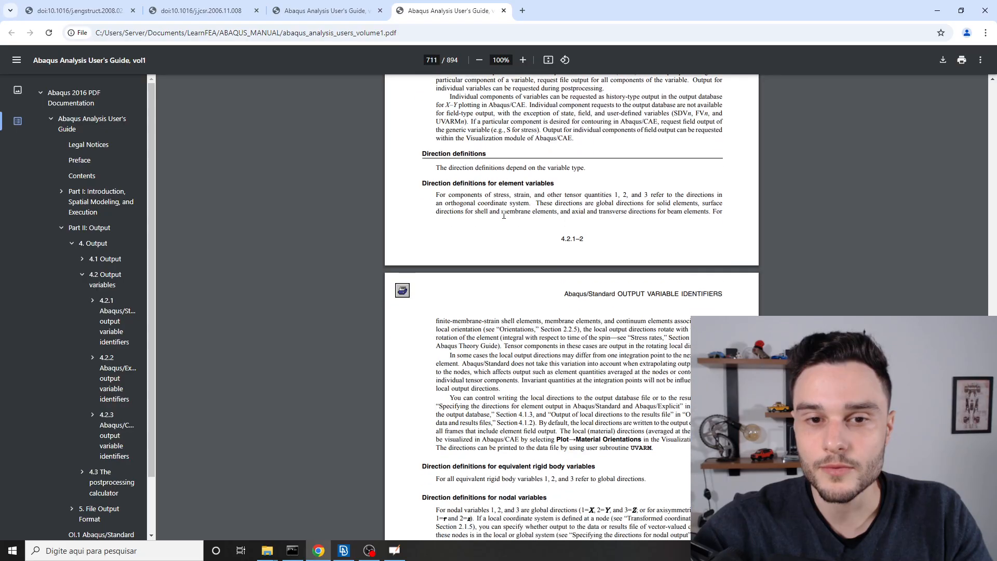
pyautogui.scroll(-16, 503, 213)
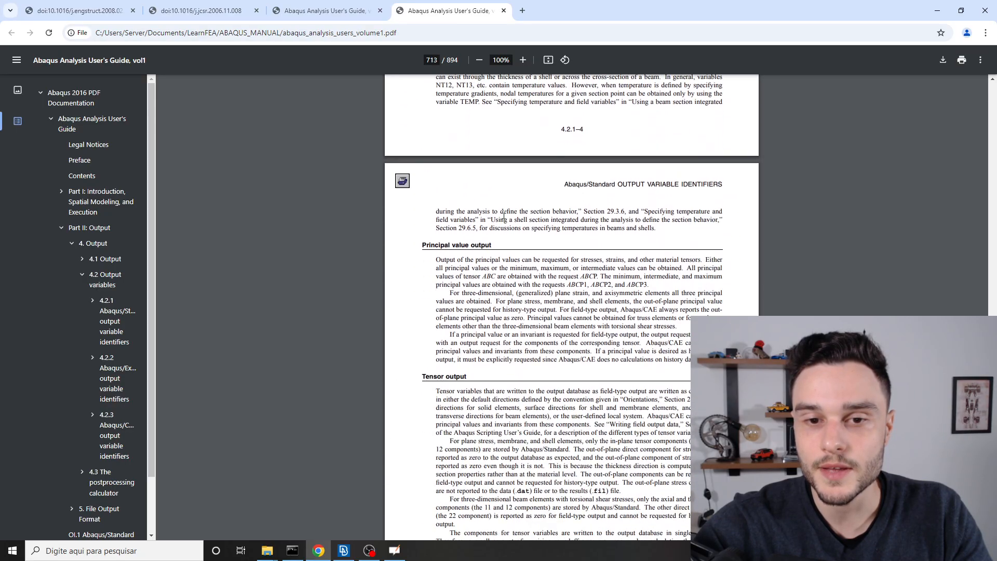
pyautogui.scroll(-6, 503, 215)
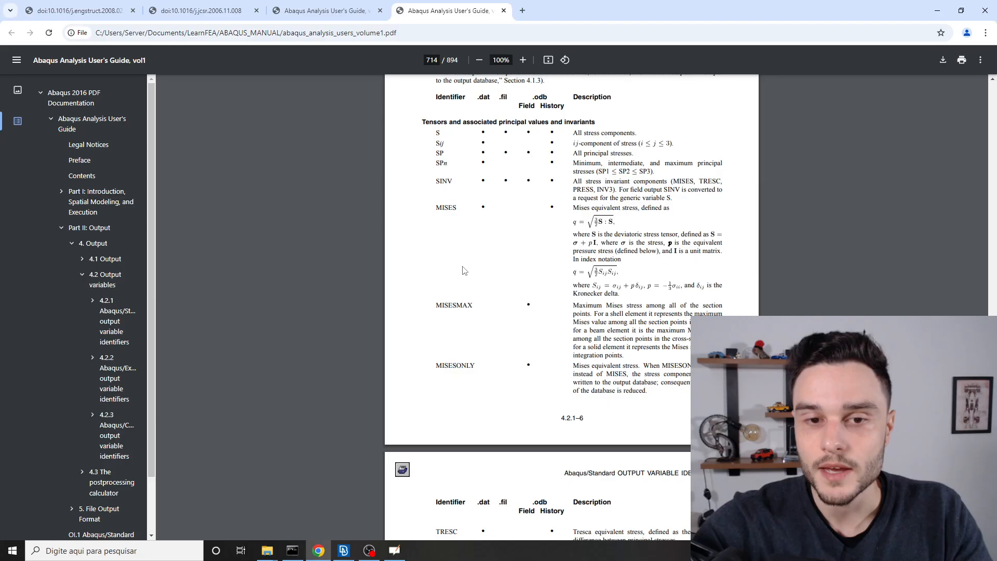
pyautogui.scroll(-6, 462, 266)
pyautogui.scroll(-11, 460, 267)
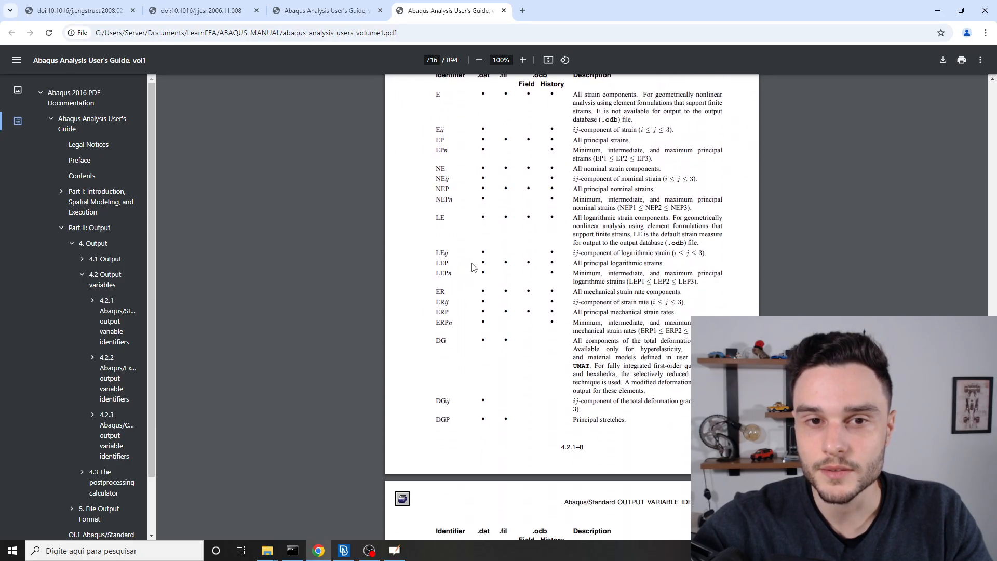
pyautogui.keyDown('ctrl'); pyautogui.scroll(2, 474, 268); pyautogui.keyUp('ctrl')
pyautogui.scroll(-16, 457, 275)
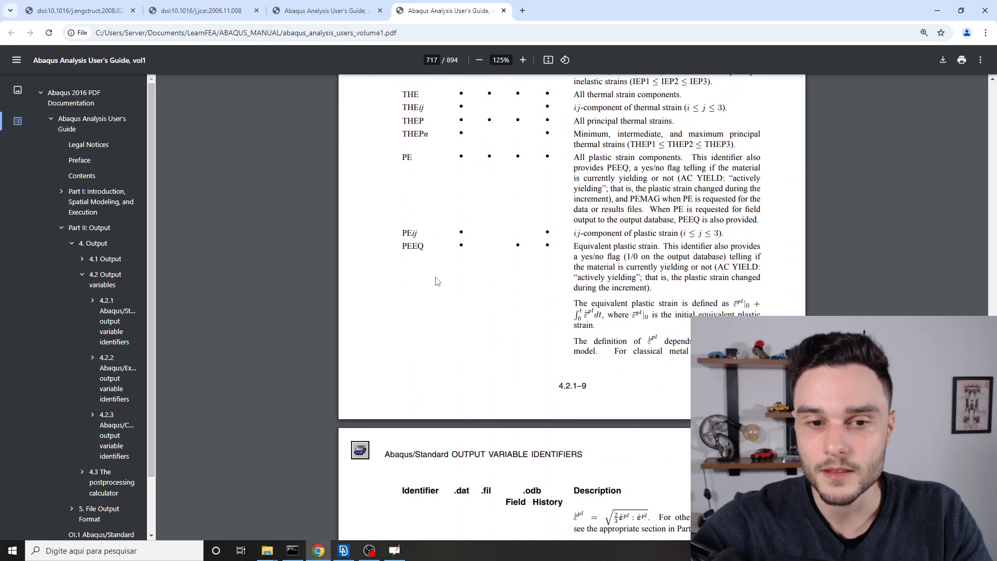
pyautogui.scroll(-6, 437, 281)
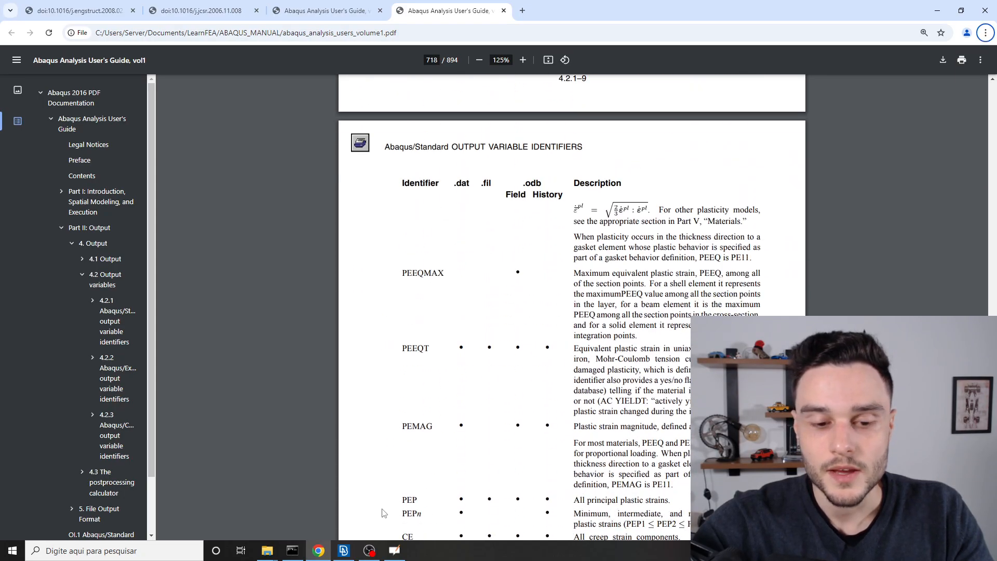
# Switch to ANSA and choose the *OUTPUT keyword for the step's output request
pyautogui.click(343, 551)
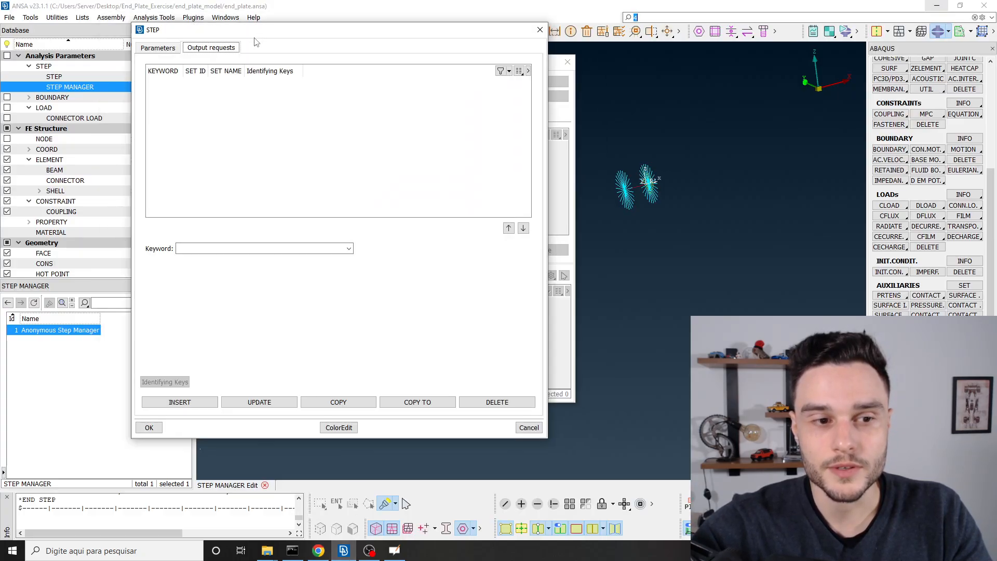
pyautogui.click(349, 248)
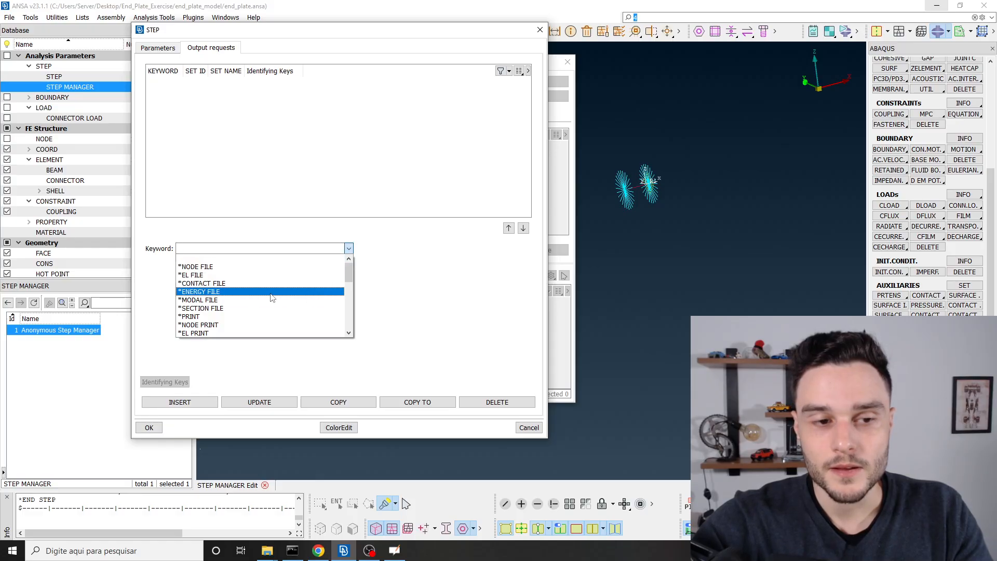
pyautogui.scroll(-2, 218, 307)
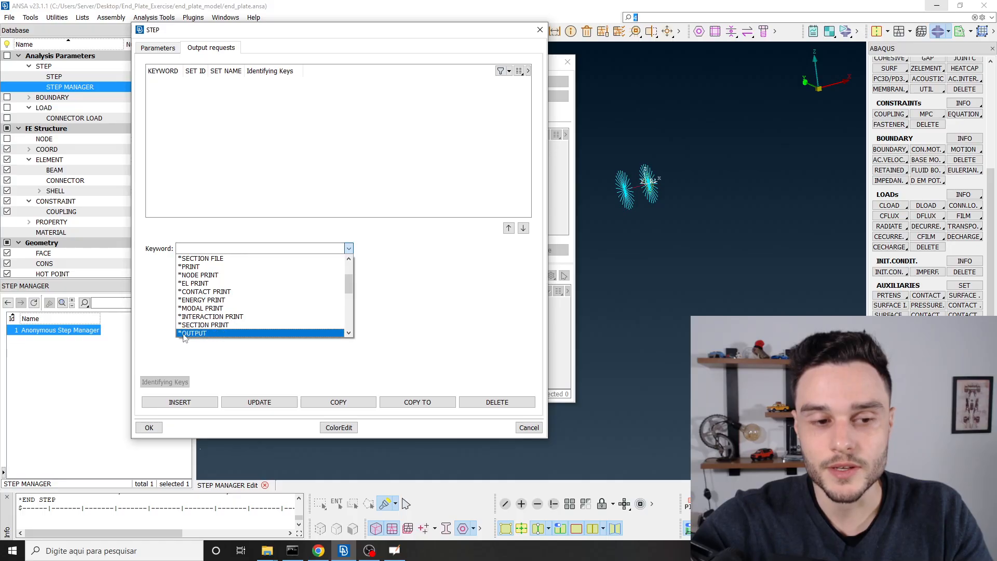
pyautogui.click(197, 333)
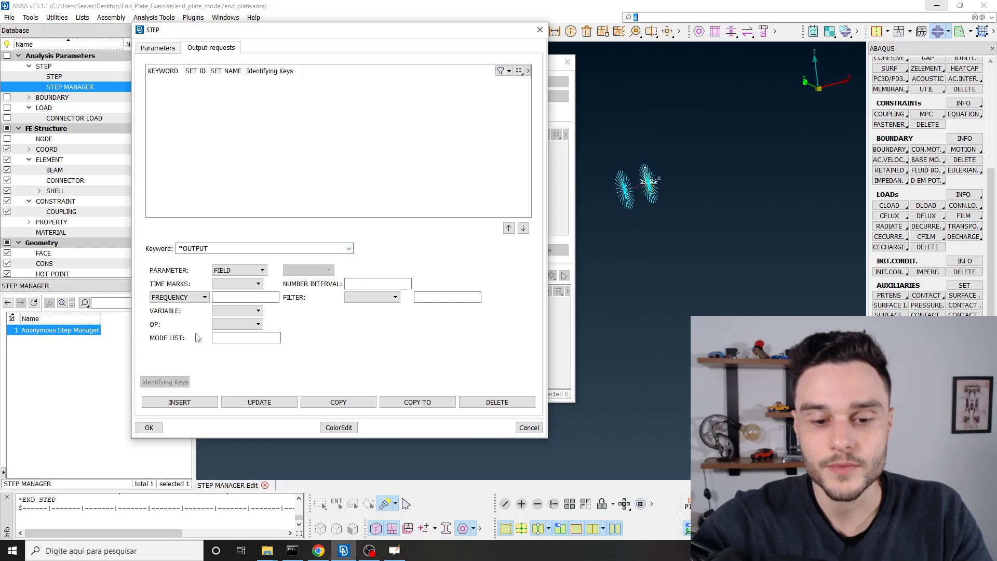
# Switch to File Explorer and open translator_conn_bolts.inp from LearnFEA > articles > Ligacao_Parafusada_Translator > without_bolts
pyautogui.moveTo(267, 550)
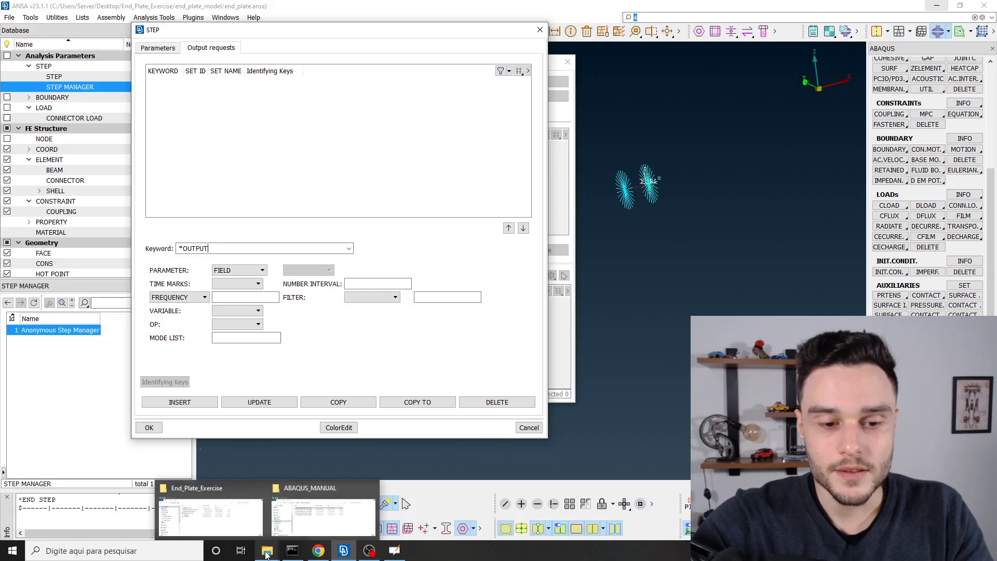
pyautogui.click(240, 528)
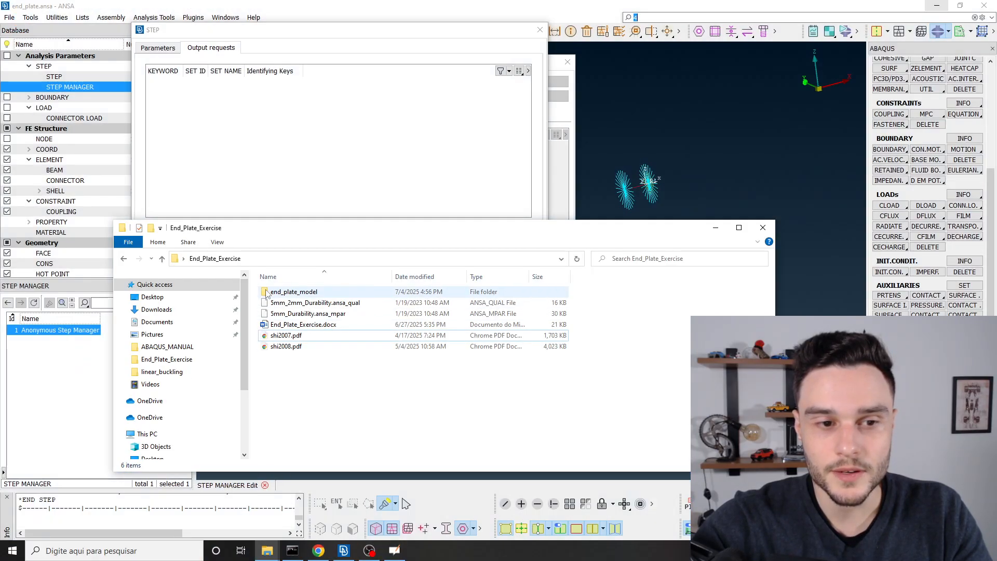
pyautogui.moveTo(269, 555)
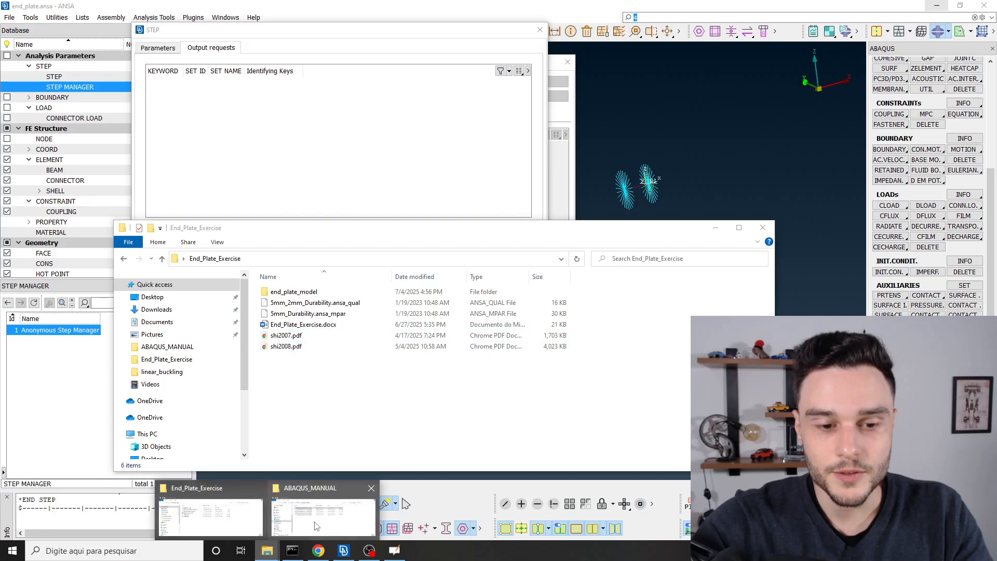
pyautogui.click(317, 522)
pyautogui.click(297, 273)
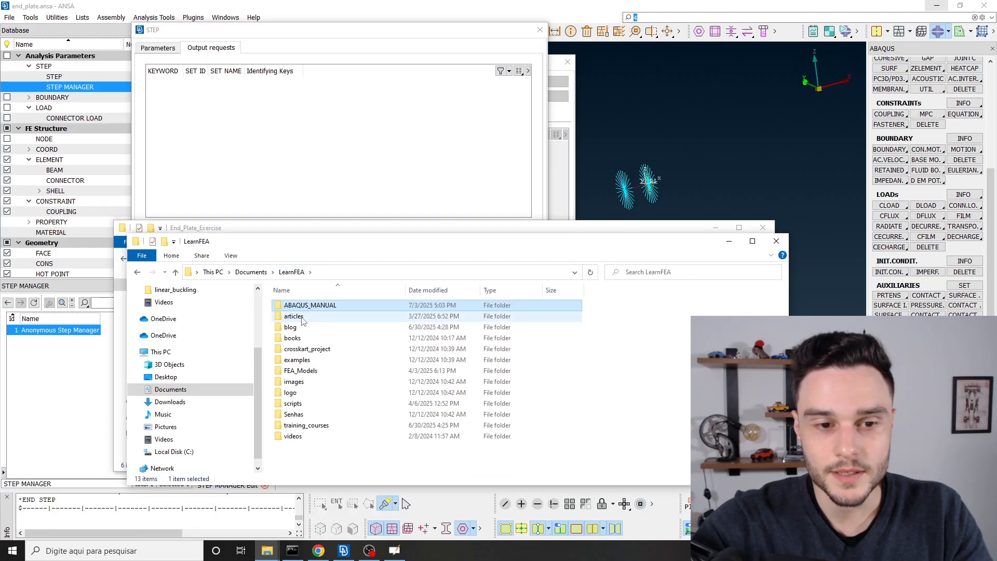
pyautogui.doubleClick(293, 316)
pyautogui.doubleClick(301, 307)
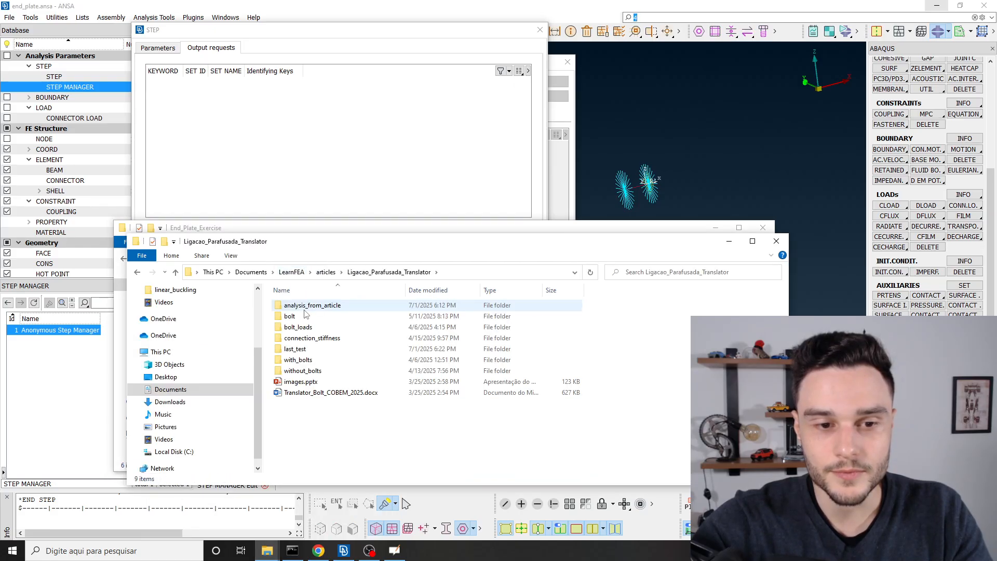
pyautogui.doubleClick(301, 370)
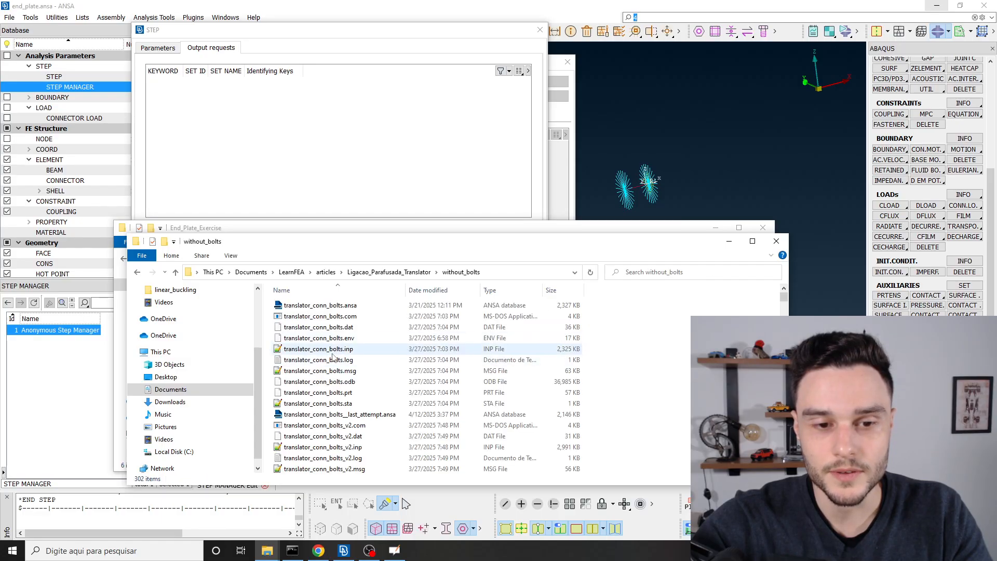
pyautogui.doubleClick(332, 350)
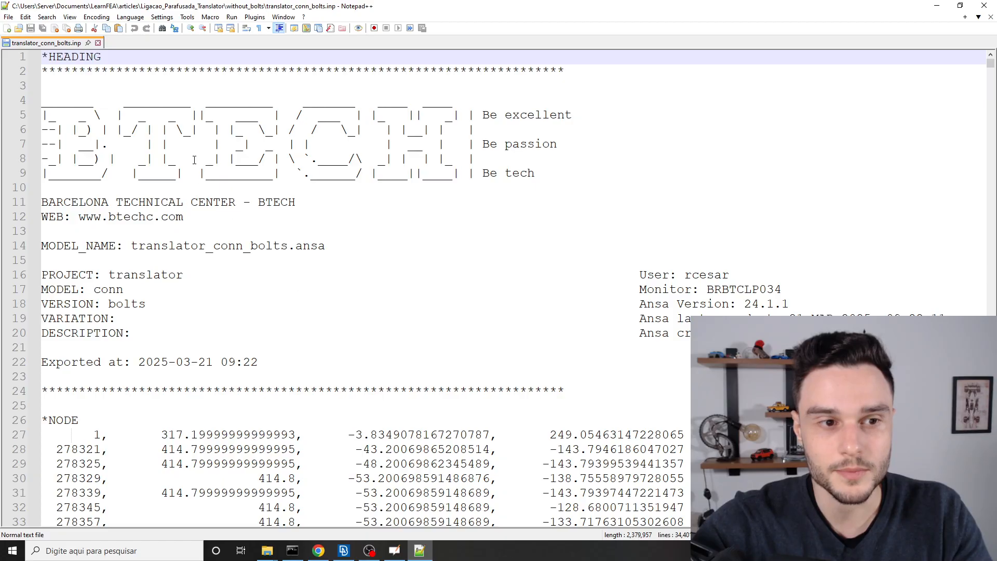
# Search the input file for "*step" and examine the load_step definition through to its end
pyautogui.scroll(-9, 194, 159)
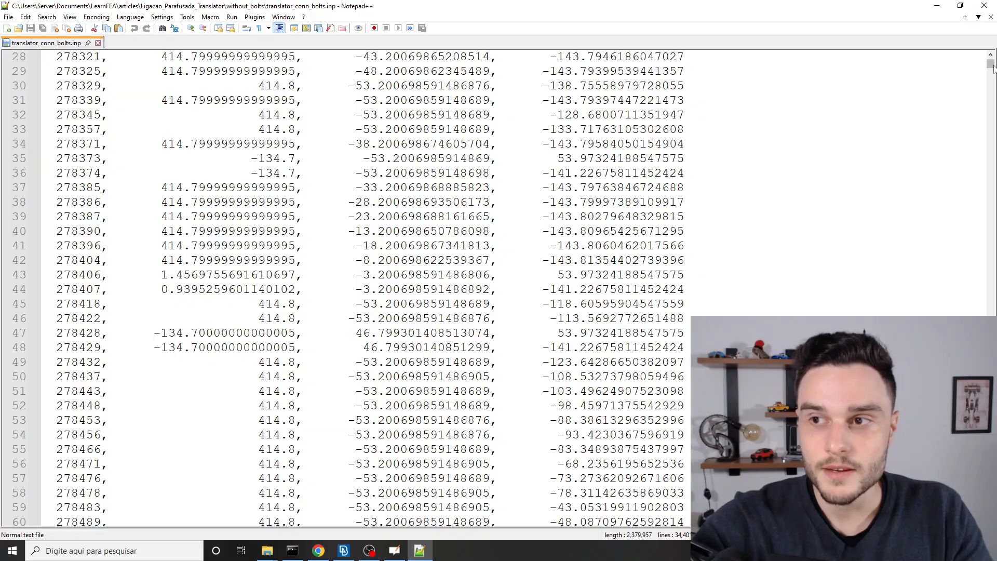
pyautogui.moveTo(991, 66); pyautogui.dragTo(990, 510)
pyautogui.hotkey('ctrl', 'f')
pyautogui.write('*step')
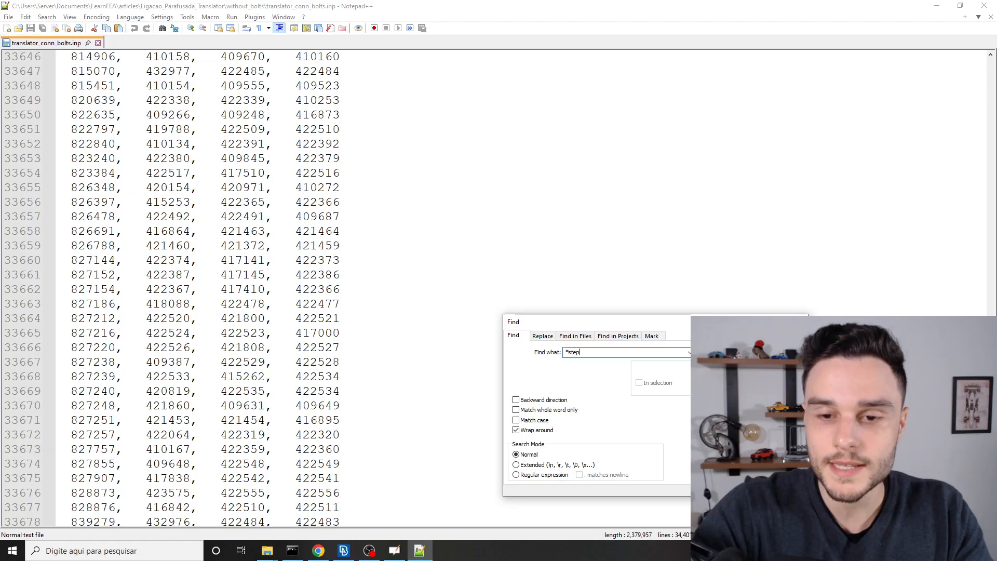
pyautogui.press('Return')
pyautogui.press('Escape')
pyautogui.scroll(-3, 400, 260)
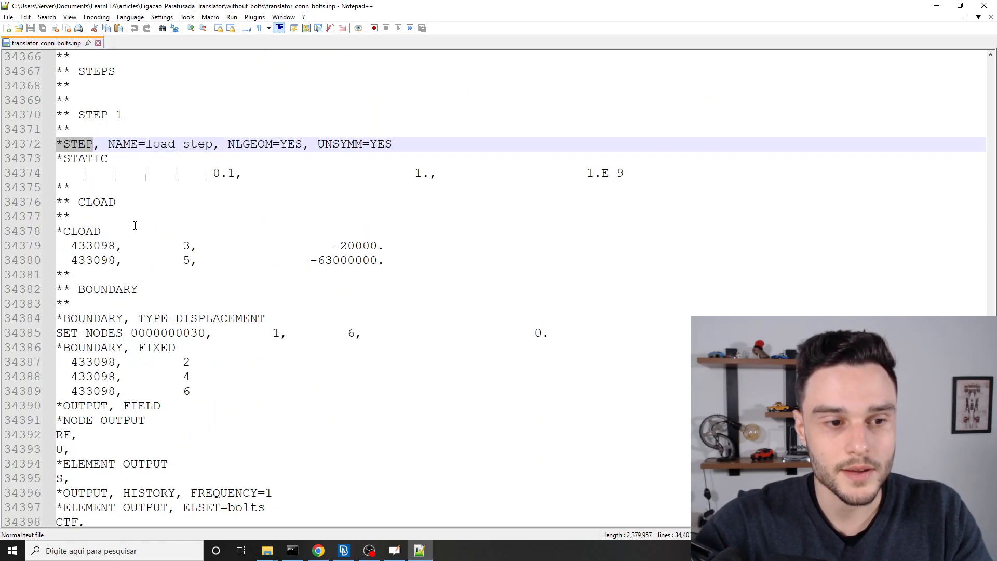
pyautogui.scroll(-2, 140, 281)
pyautogui.scroll(-1, 141, 281)
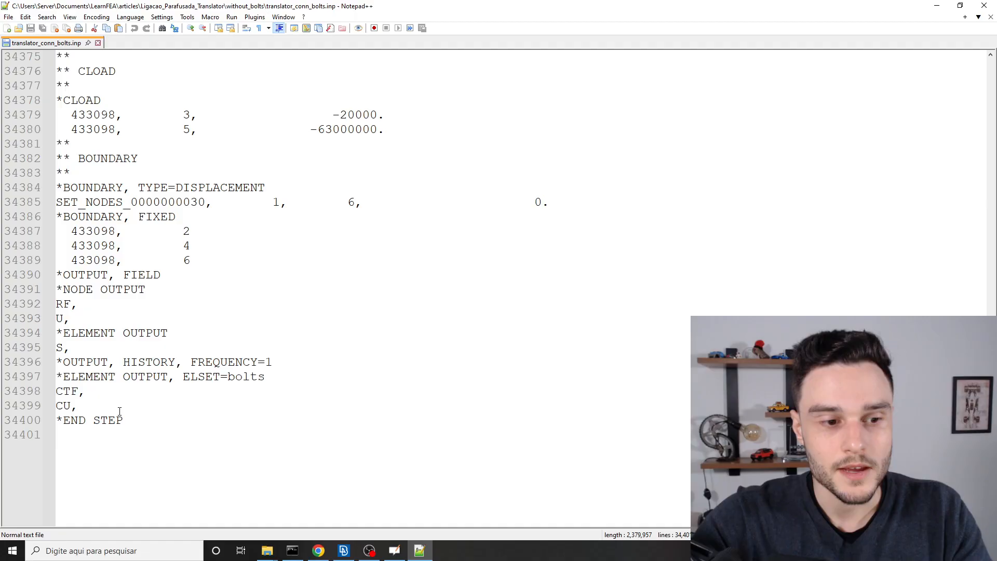
# Highlight the field and history output request block and the OUTPUT keyword on the *OUTPUT, FIELD line for review
pyautogui.moveTo(93, 405); pyautogui.dragTo(56, 275)
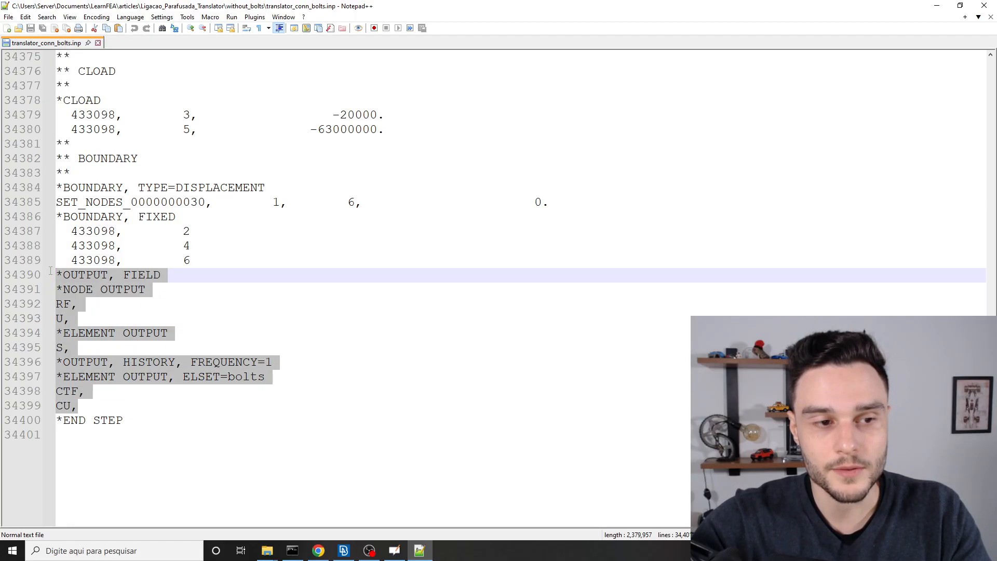
pyautogui.click(86, 288)
pyautogui.moveTo(164, 276); pyautogui.dragTo(70, 274)
pyautogui.click(69, 274)
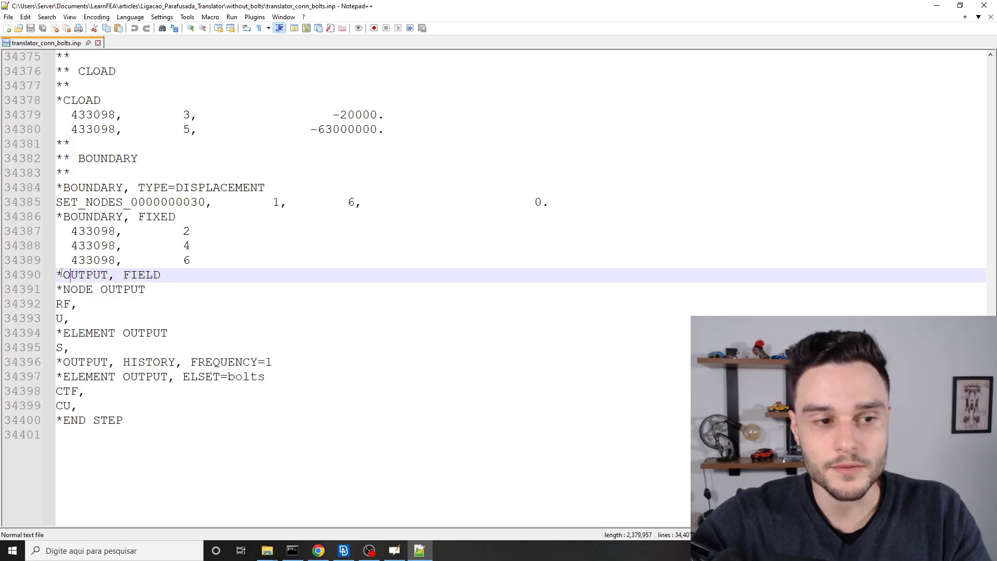
pyautogui.doubleClick(63, 274)
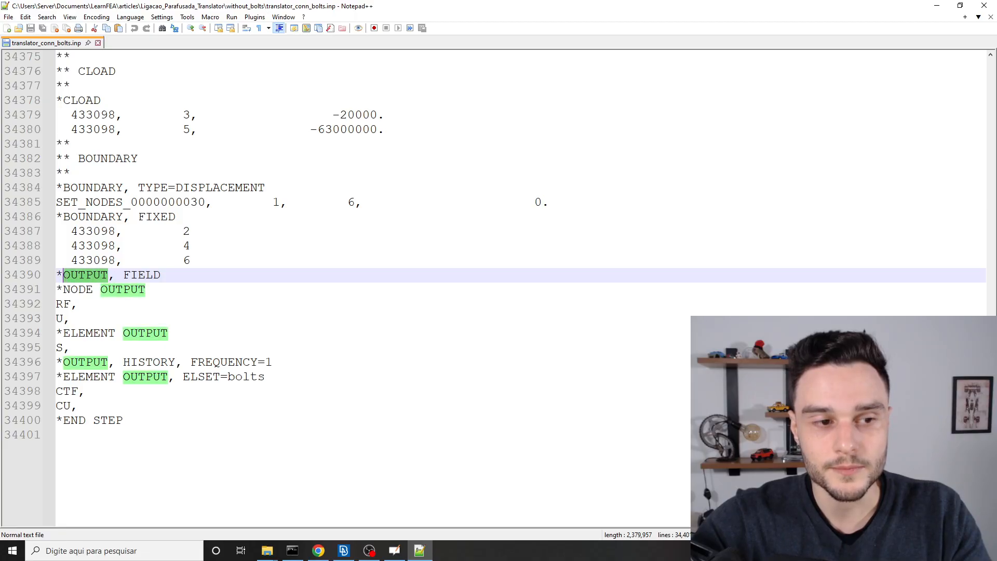
# Highlight the FIELD parameter on the *OUTPUT line of the input file, and switch back to ANSA
pyautogui.moveTo(163, 275); pyautogui.dragTo(116, 275)
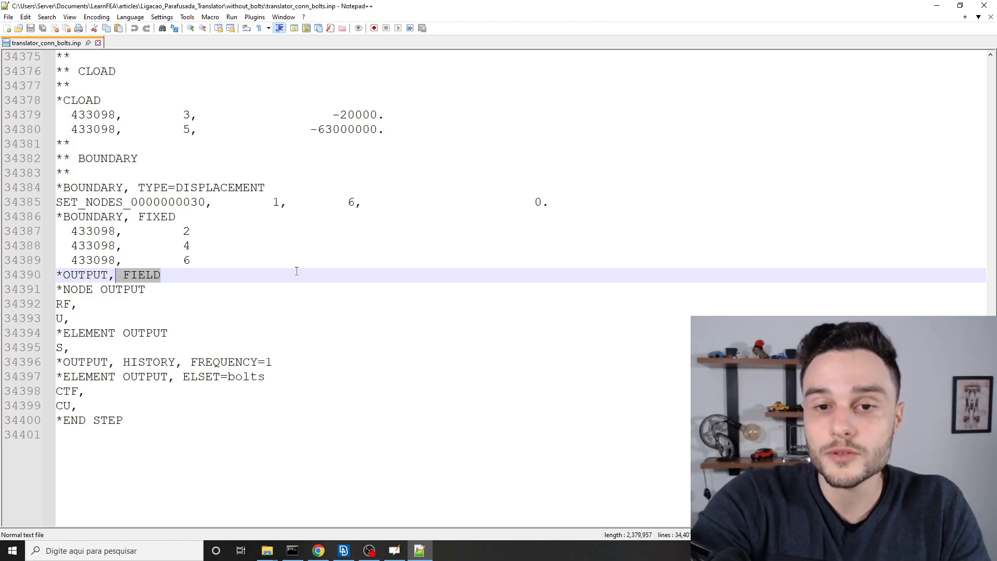
pyautogui.click(172, 277)
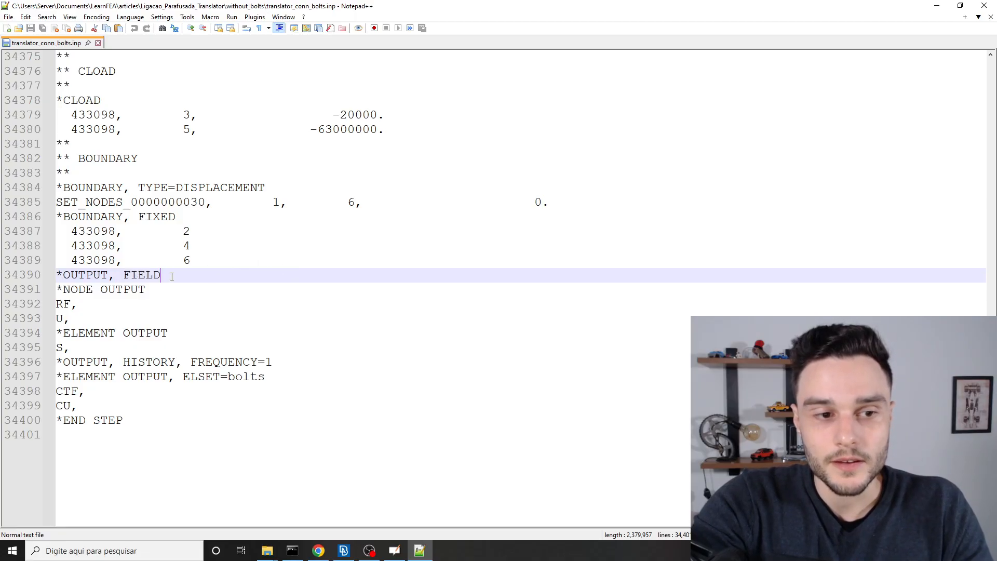
pyautogui.click(319, 552)
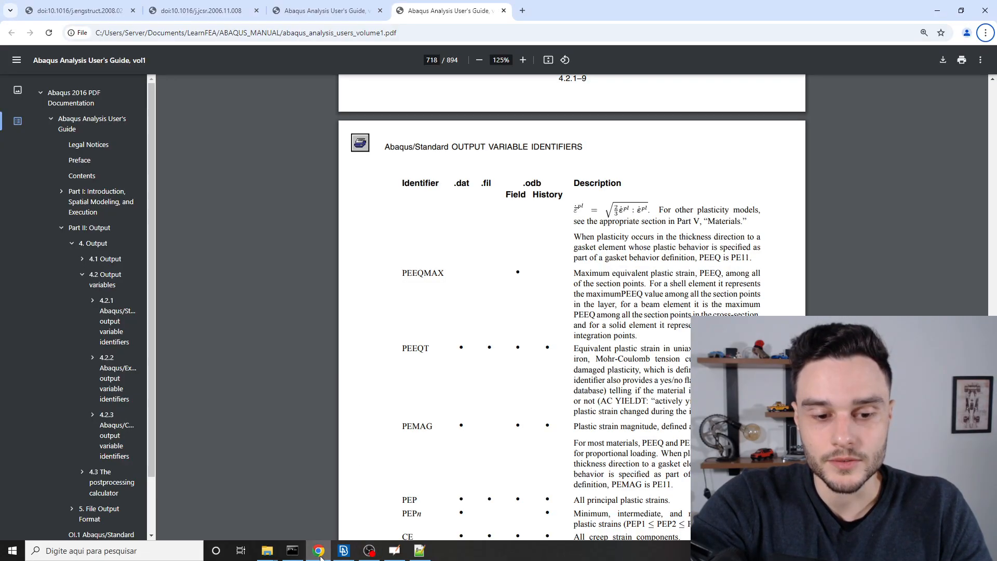
pyautogui.click(322, 555)
pyautogui.click(344, 554)
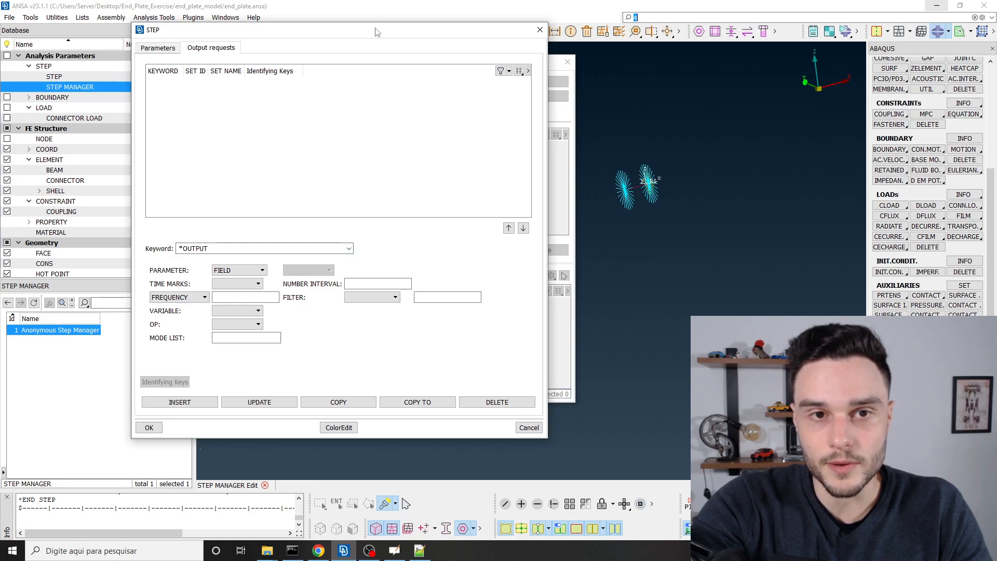
# Insert an *OUTPUT request with its parameter set to FIELD into the step's output requests
pyautogui.moveTo(374, 29); pyautogui.dragTo(377, 19)
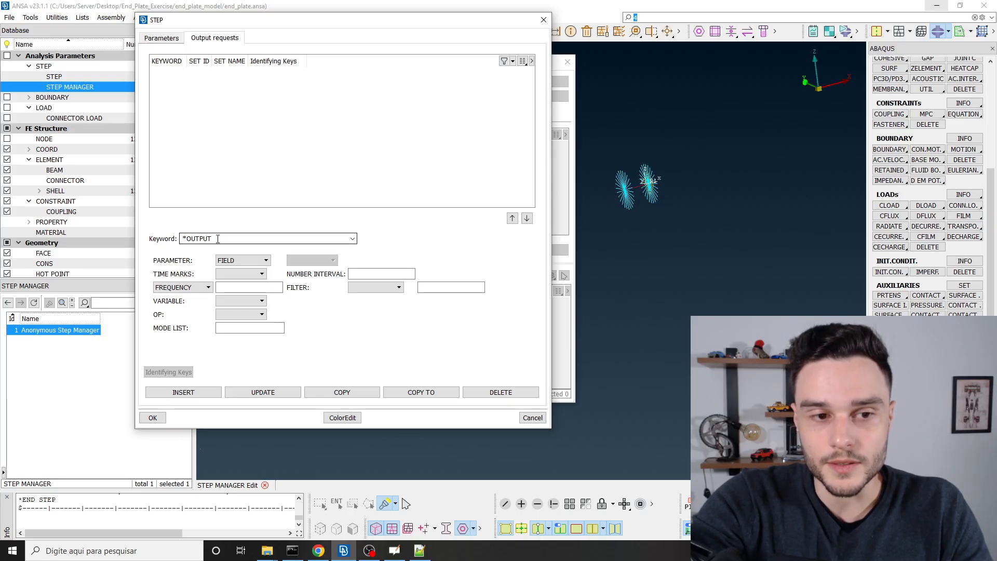
pyautogui.click(235, 261)
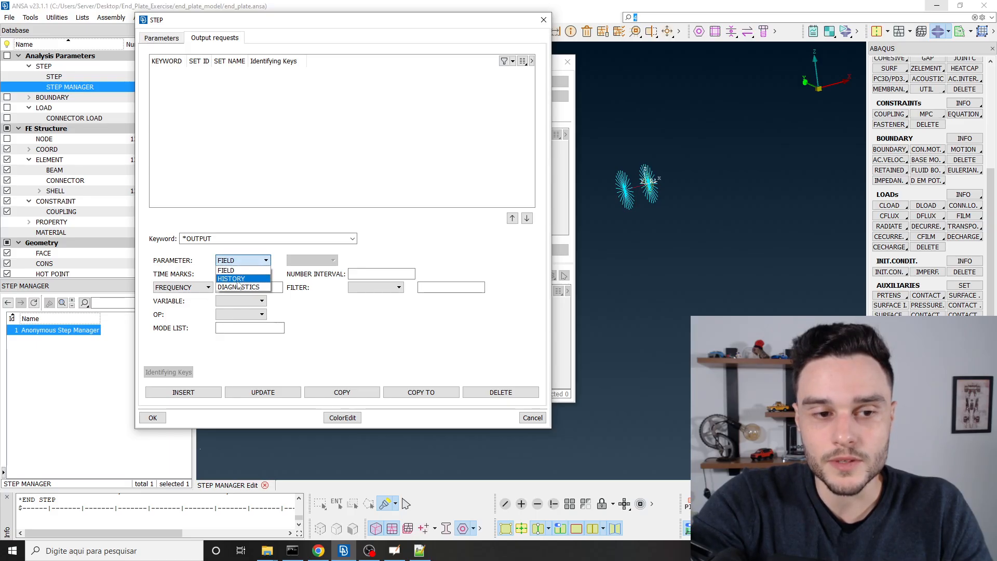
pyautogui.click(235, 272)
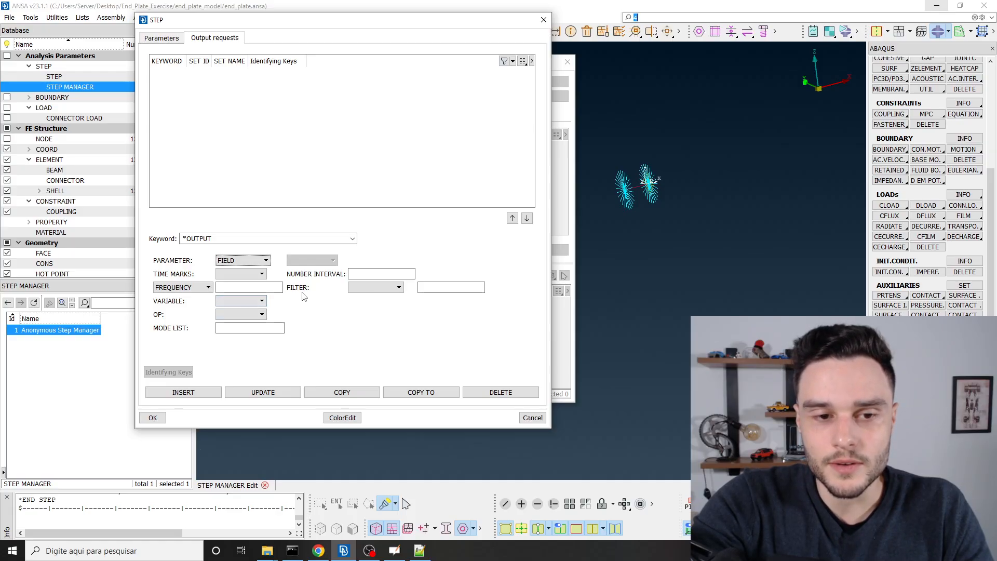
pyautogui.click(188, 397)
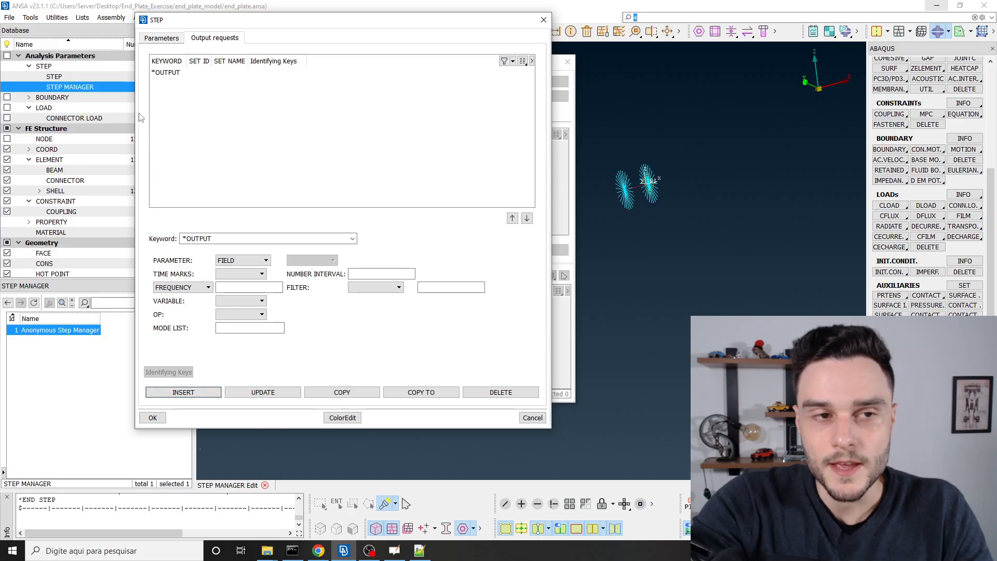
pyautogui.click(163, 75)
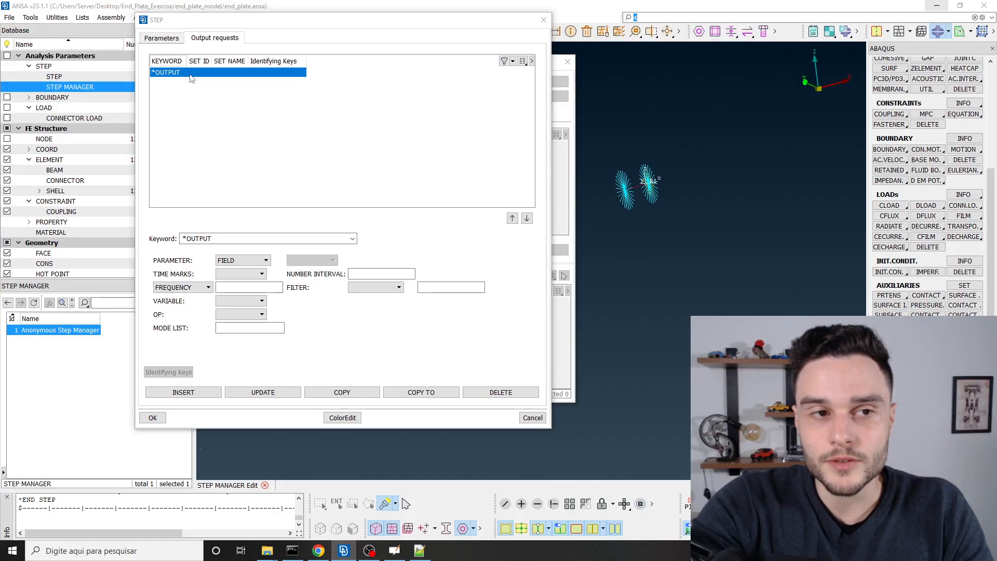
# Switch to Notepad++ to review the *OUTPUT, FIELD and *NODE OUTPUT lines, and return to ANSA
pyautogui.hotkey('alt', 'Tab')
pyautogui.moveTo(161, 274); pyautogui.dragTo(46, 281)
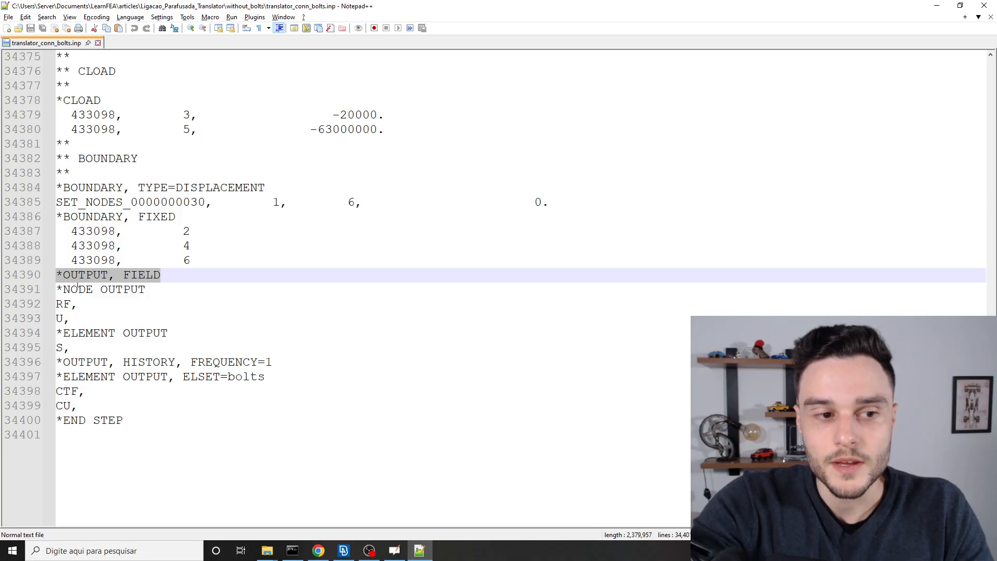
pyautogui.hotkey('alt', 'Tab')
pyautogui.hotkey('alt', 'Tab')
pyautogui.click(51, 301)
pyautogui.moveTo(51, 297); pyautogui.dragTo(43, 289)
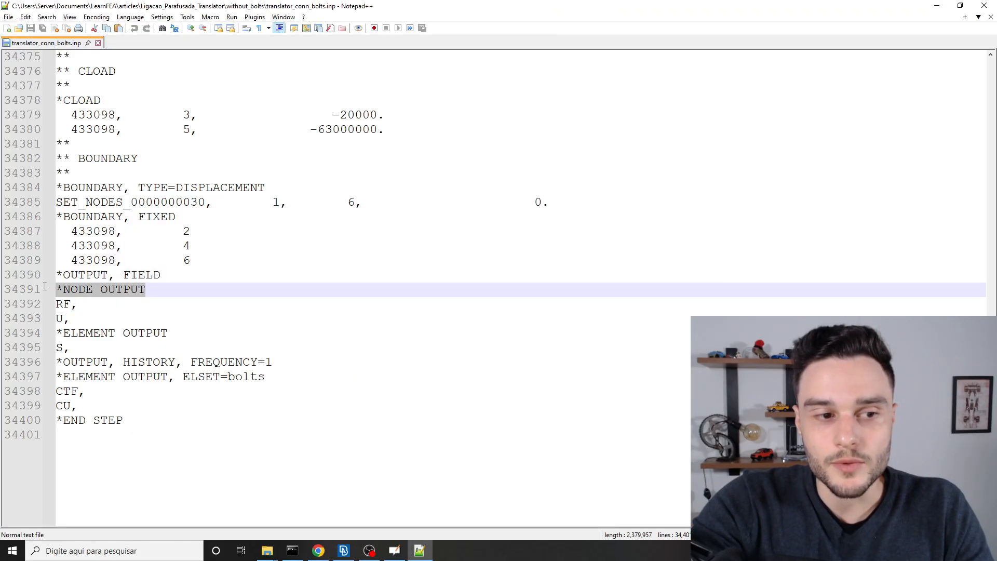
pyautogui.hotkey('alt', 'Tab')
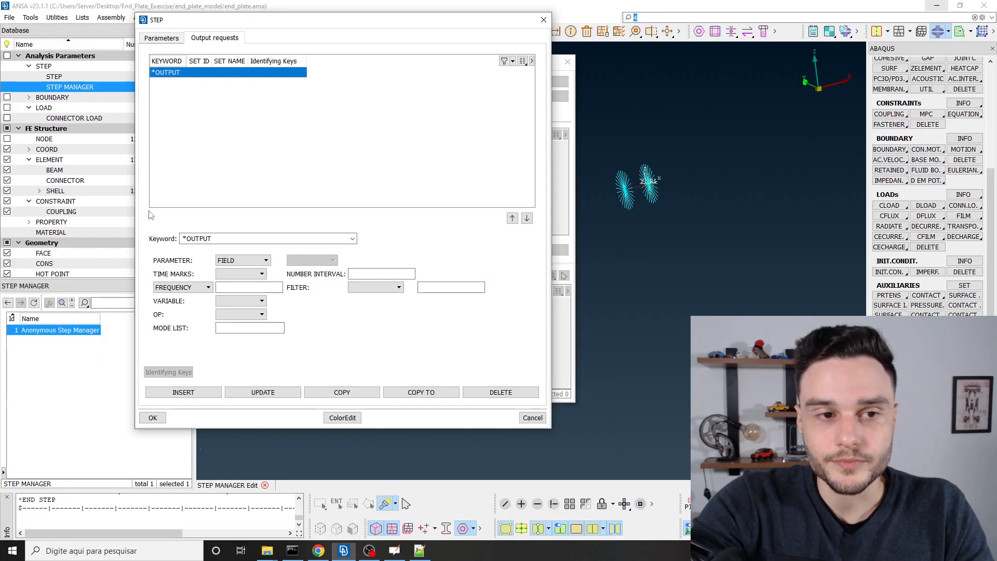
# Choose the *NODE OUTPUT keyword and select U, Translations and rotations, among its nodal variables
pyautogui.click(352, 238)
pyautogui.scroll(-1, 224, 291)
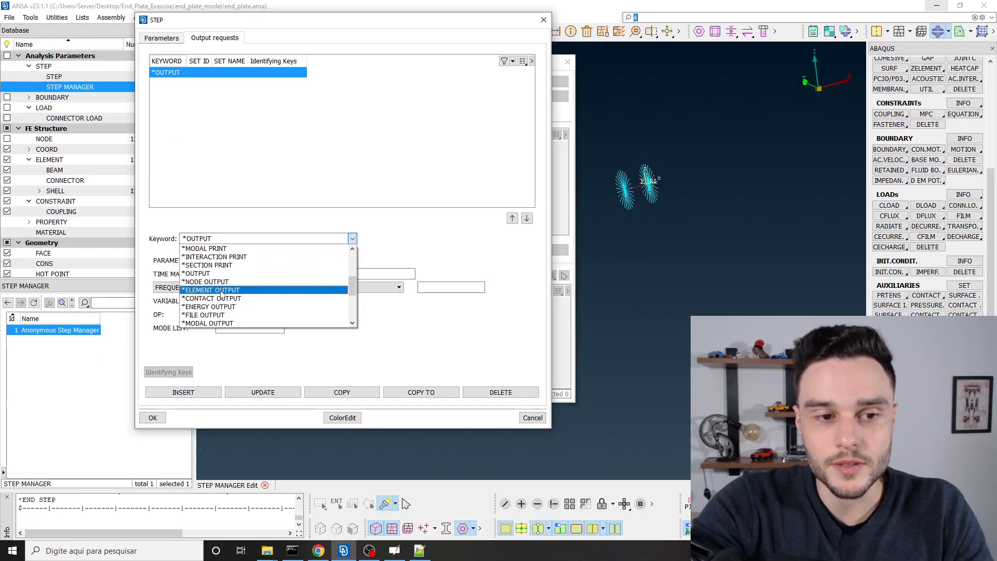
pyautogui.click(199, 282)
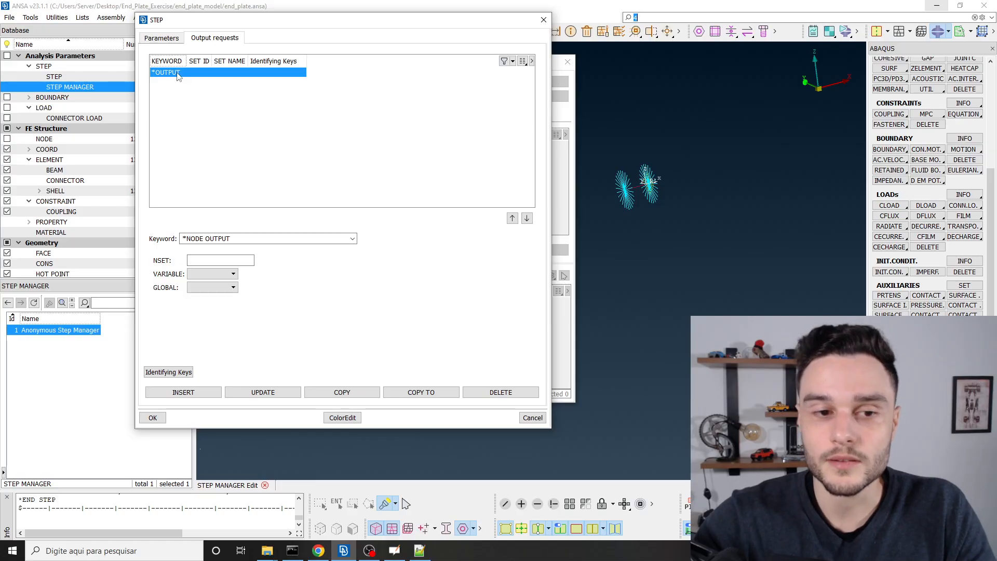
pyautogui.click(177, 375)
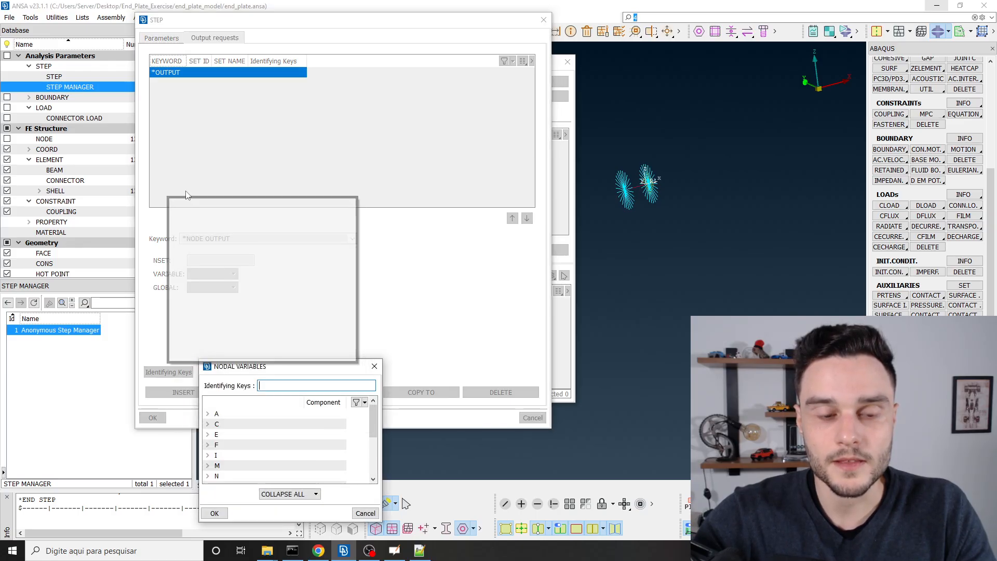
pyautogui.moveTo(217, 233); pyautogui.dragTo(215, 413)
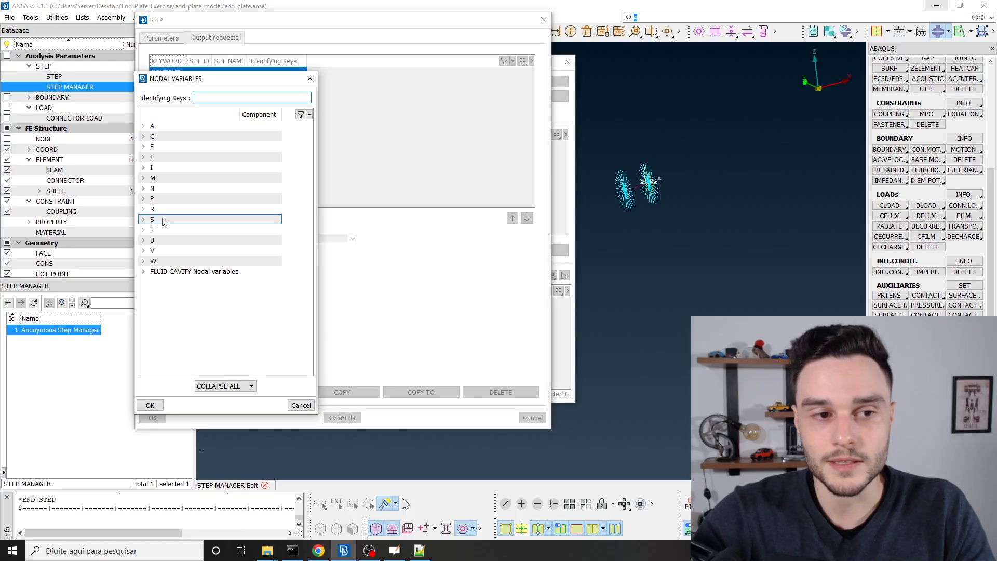
pyautogui.click(143, 241)
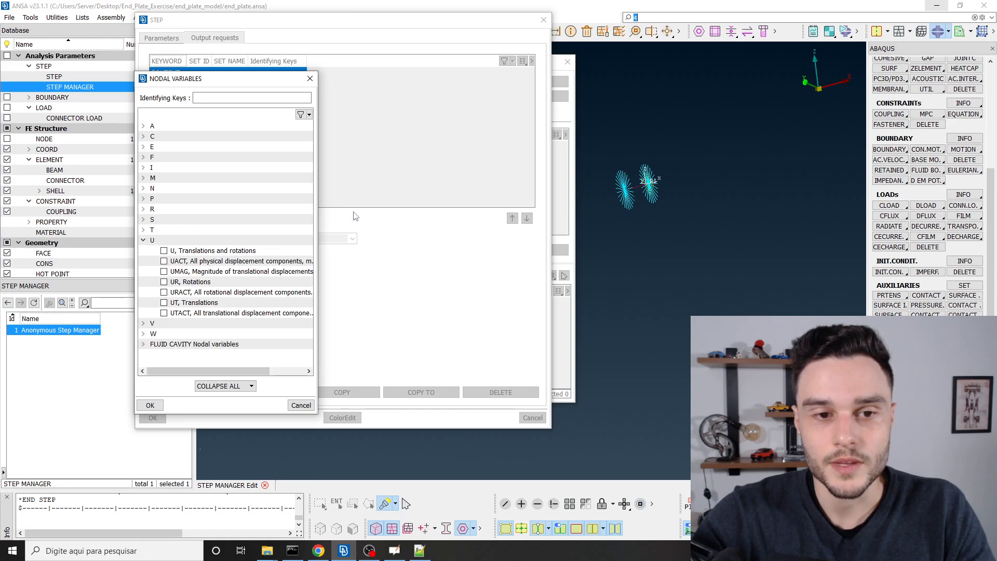
pyautogui.moveTo(318, 217); pyautogui.dragTo(389, 217)
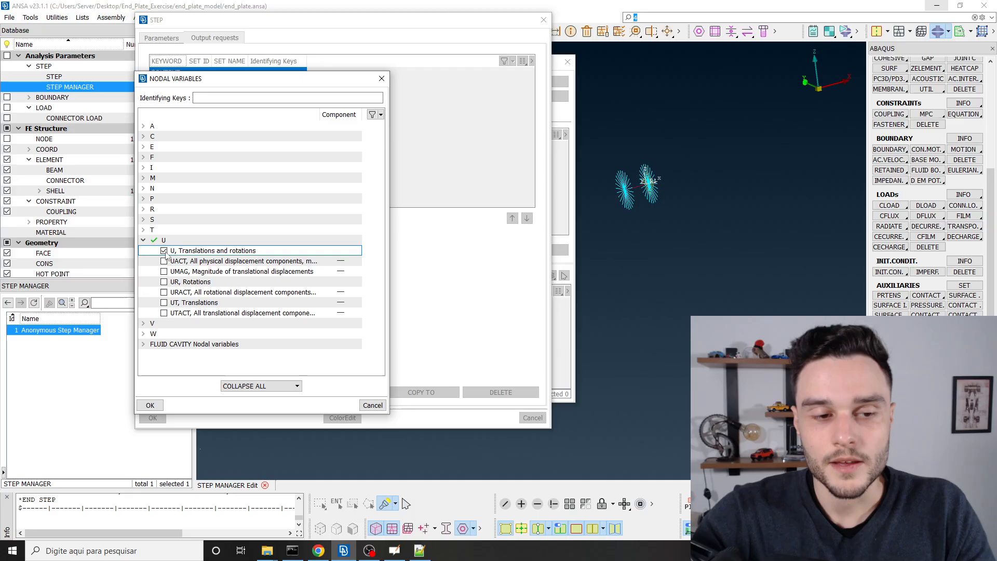
# Select RF, Reaction forces and moments, as another nodal variable and insert the *NODE OUTPUT request
pyautogui.click(143, 209)
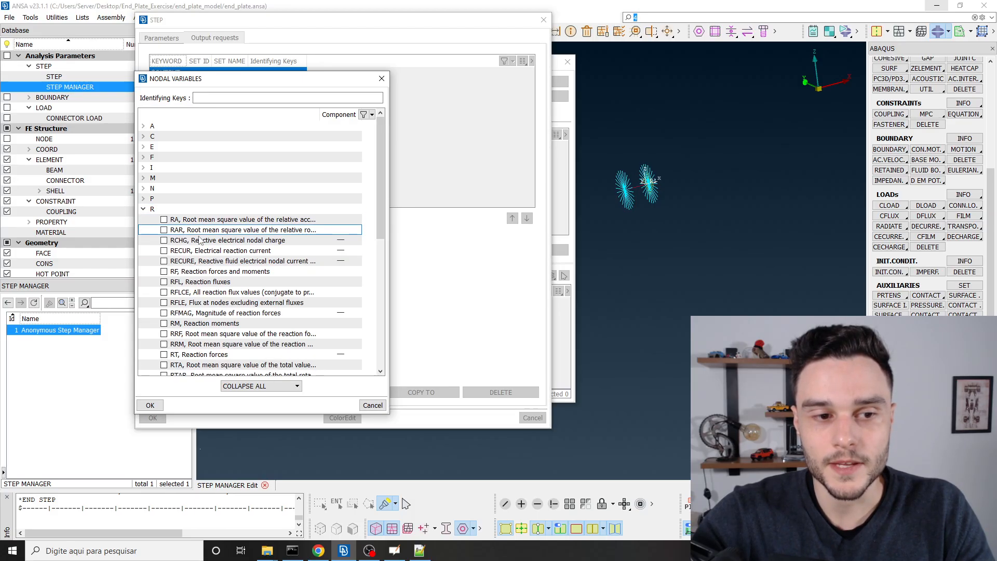
pyautogui.scroll(-1, 158, 239)
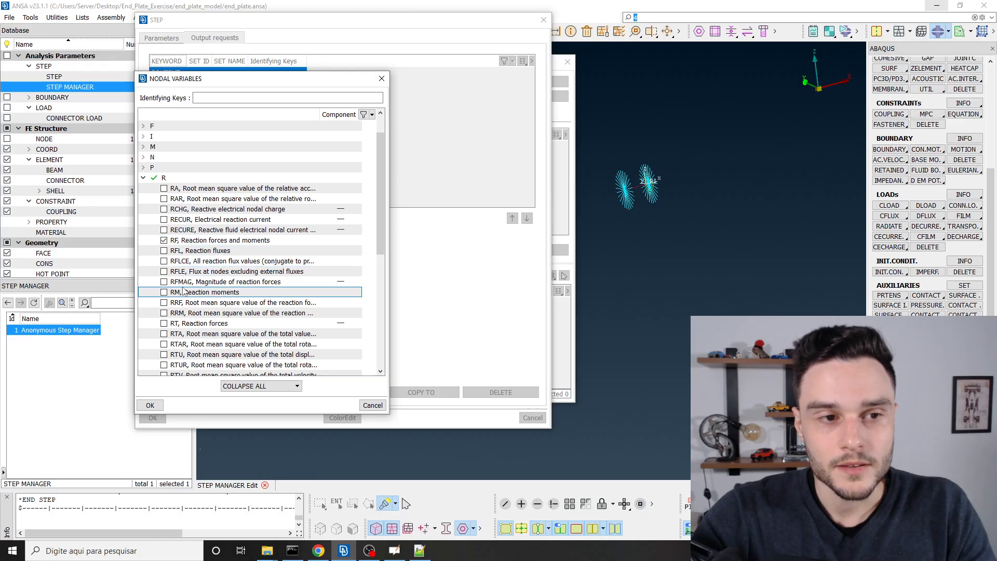
pyautogui.scroll(-5, 200, 234)
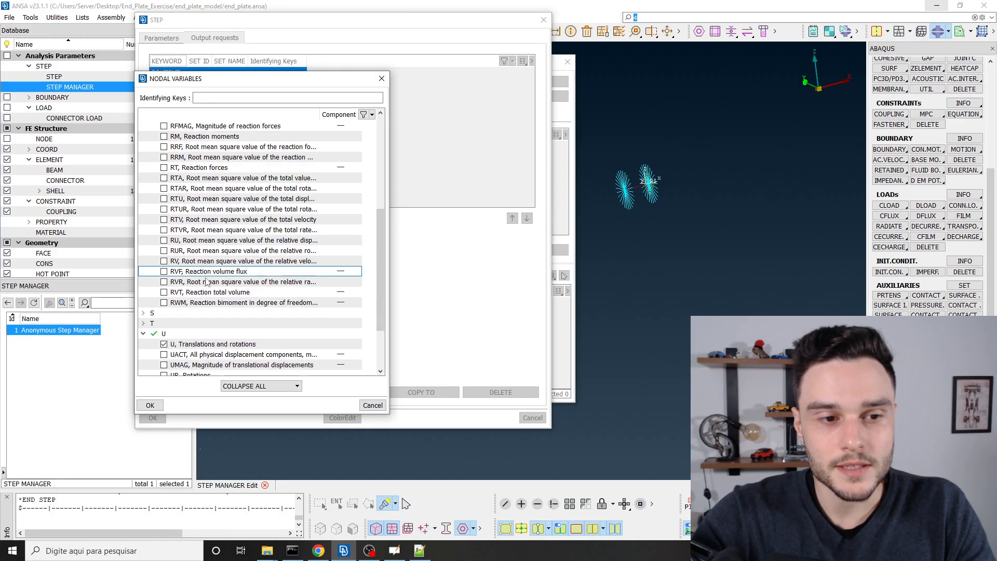
pyautogui.scroll(5, 207, 297)
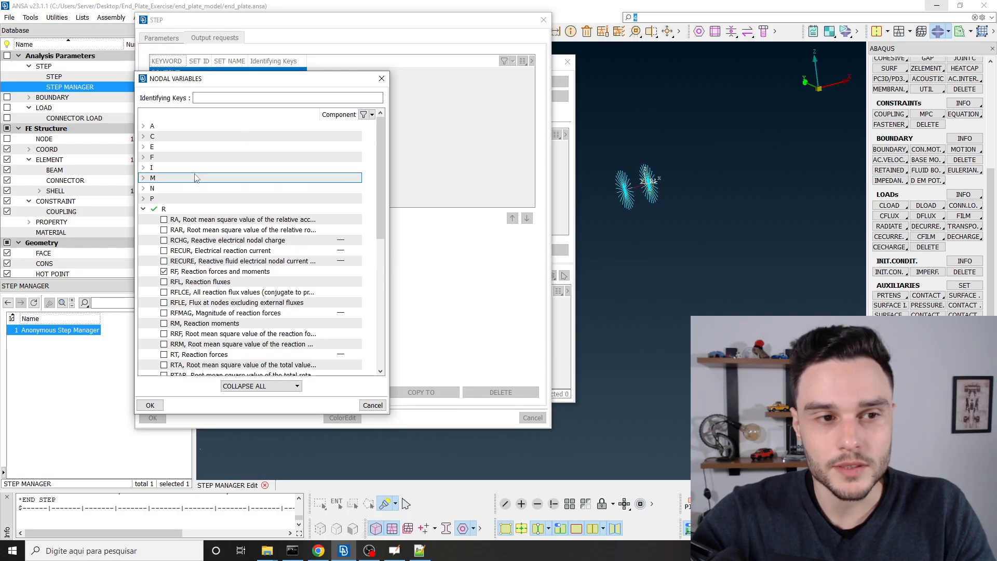
pyautogui.click(150, 405)
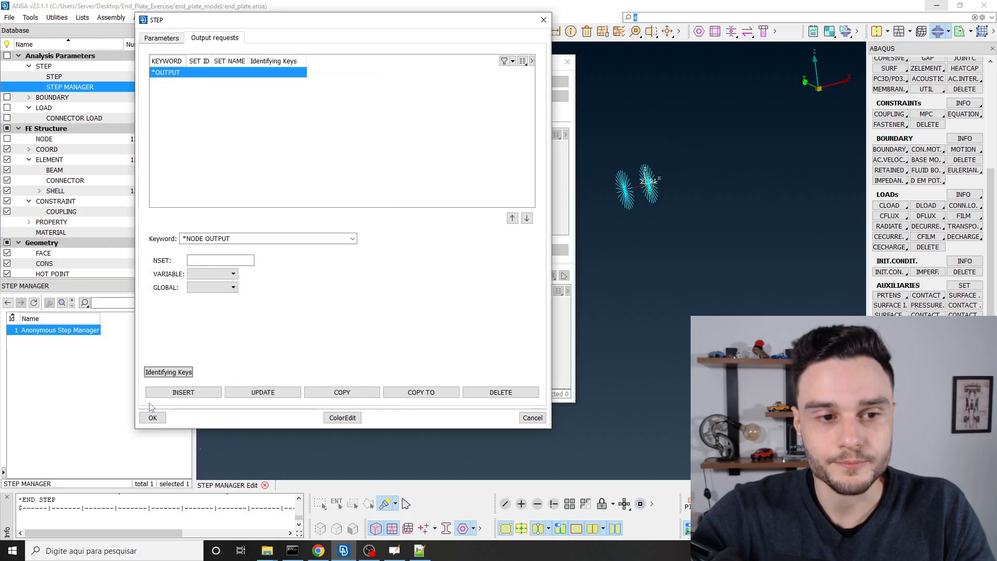
pyautogui.click(210, 393)
pyautogui.click(183, 83)
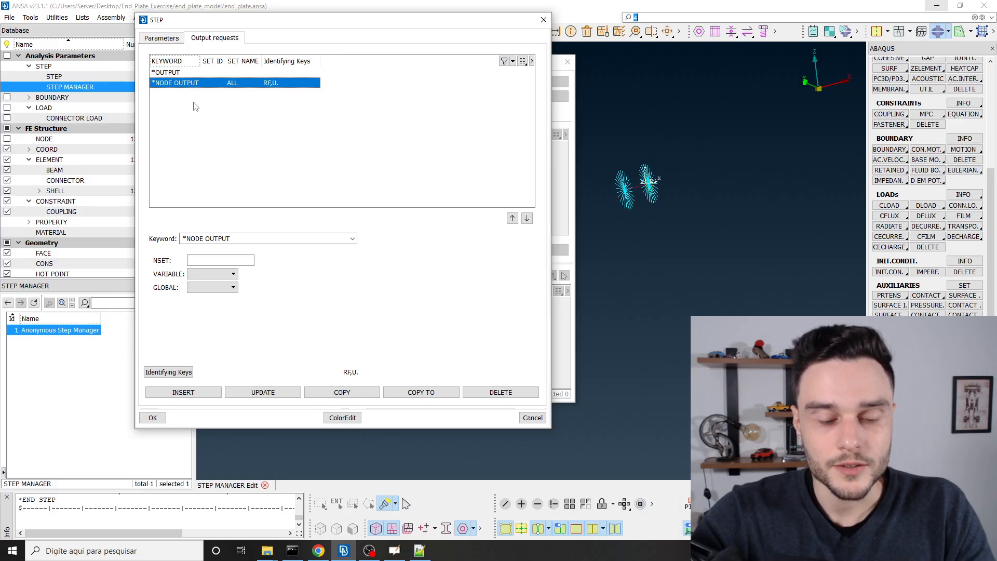
# Compare the *NODE OUTPUT block with its RF and U lines in Notepad++ against the request inserted in ANSA
pyautogui.hotkey('alt', 'Tab')
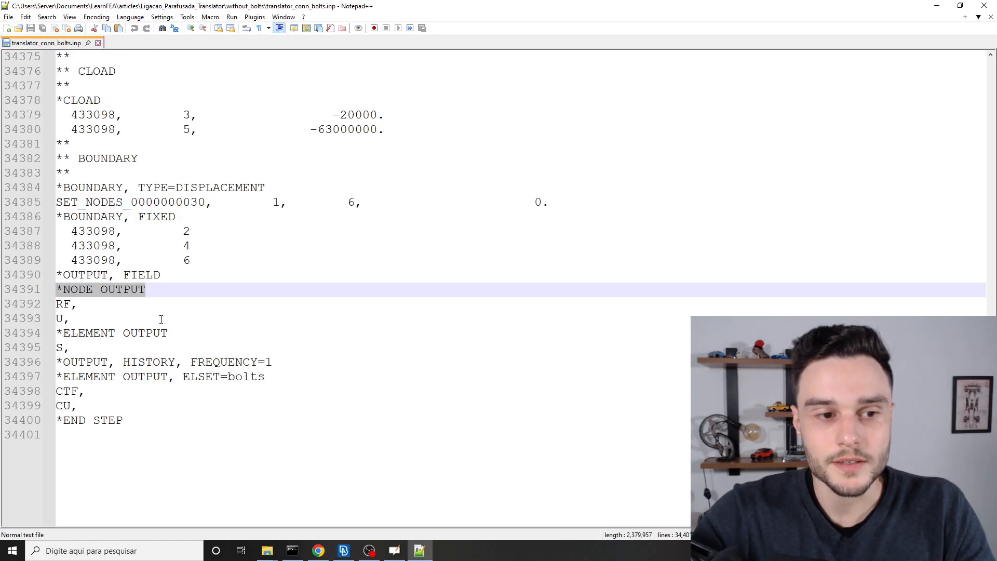
pyautogui.click(58, 306)
pyautogui.moveTo(60, 287)
pyautogui.mouseDown()
pyautogui.moveTo(78, 319)
pyautogui.moveTo(60, 287)
pyautogui.mouseUp()
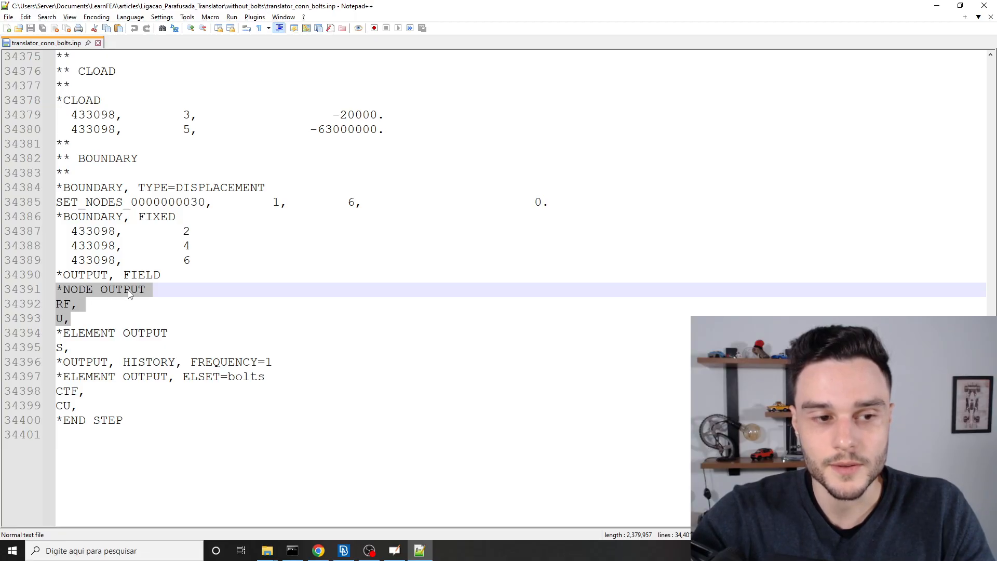
pyautogui.click(78, 321)
pyautogui.moveTo(80, 316); pyautogui.dragTo(60, 291)
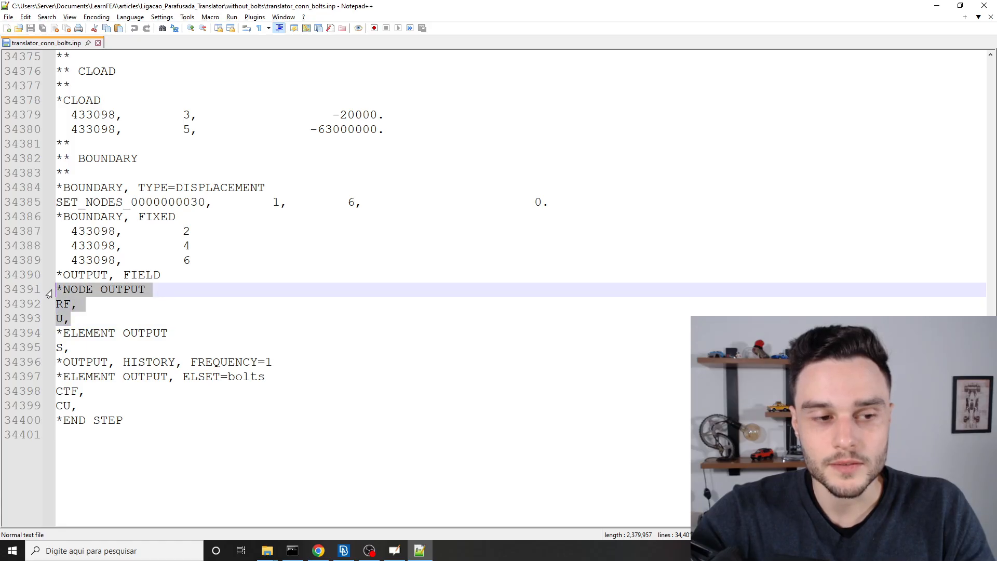
pyautogui.moveTo(106, 305); pyautogui.dragTo(62, 307)
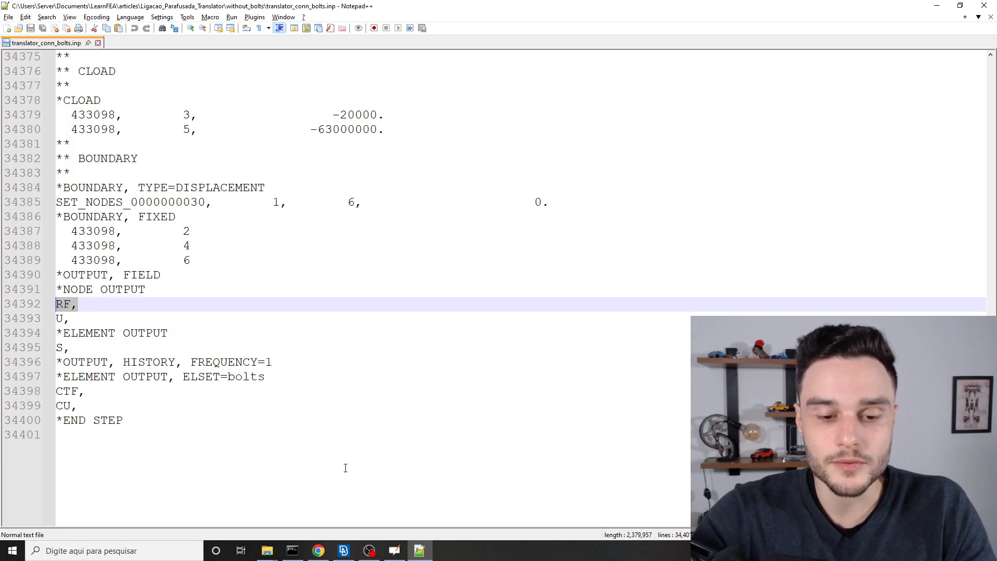
pyautogui.click(344, 550)
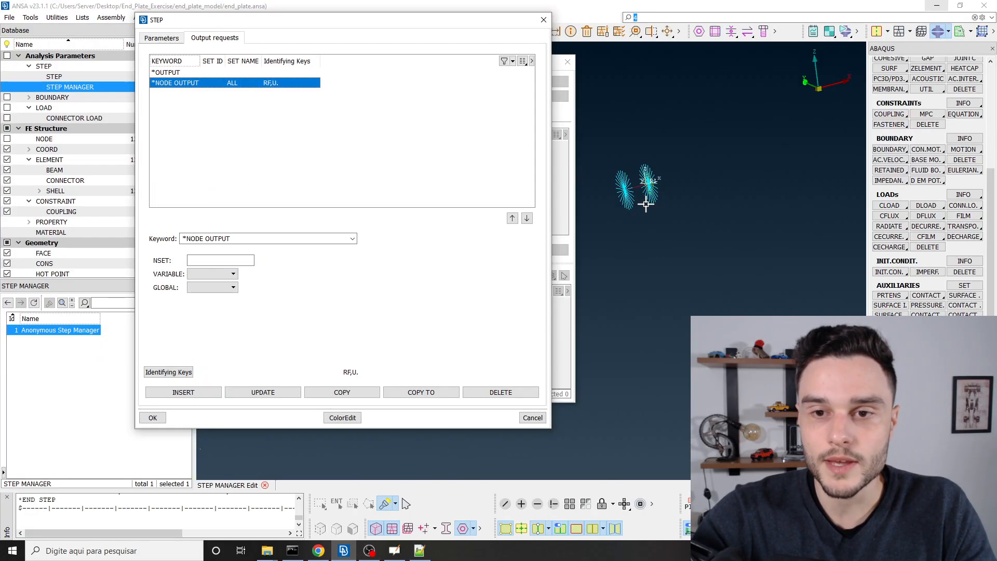
pyautogui.hotkey('alt', 'Tab')
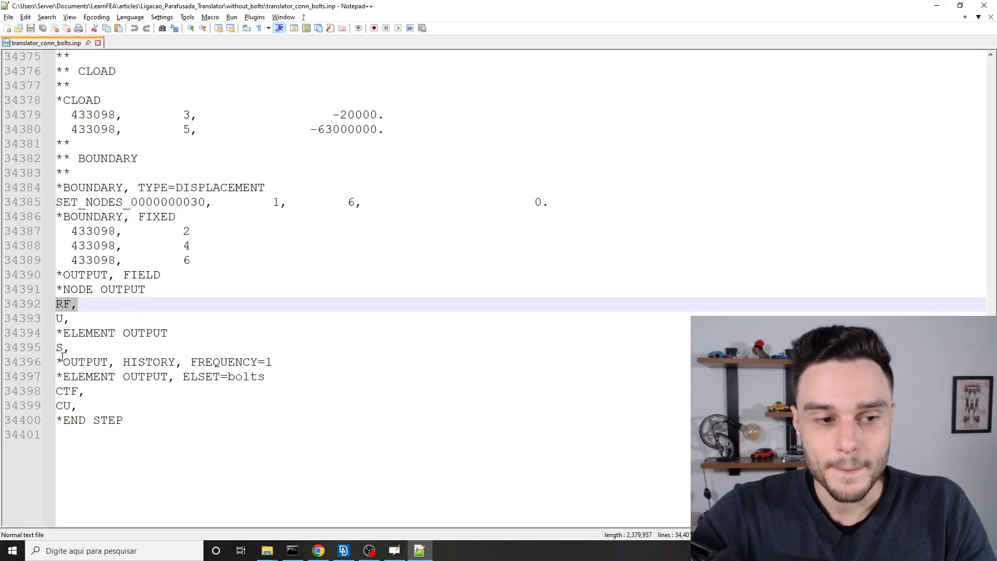
pyautogui.moveTo(71, 319); pyautogui.dragTo(52, 305)
pyautogui.hotkey('ctrl', 'z')
pyautogui.hotkey('alt', 'Tab')
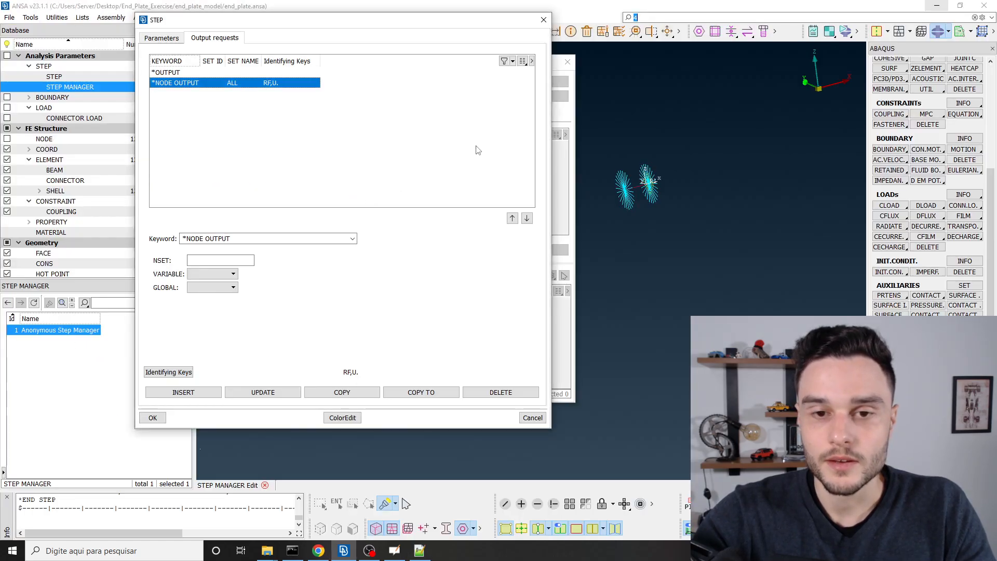
# Choose the *ELEMENT OUTPUT keyword for a new output request and open its element variables in an enlarged window
pyautogui.moveTo(222, 22); pyautogui.dragTo(209, 26)
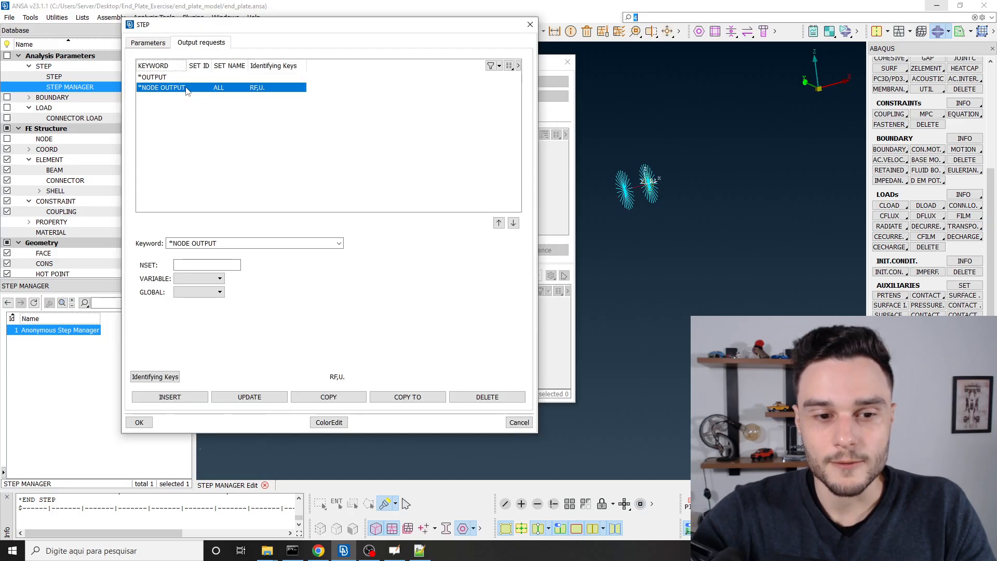
pyautogui.click(338, 243)
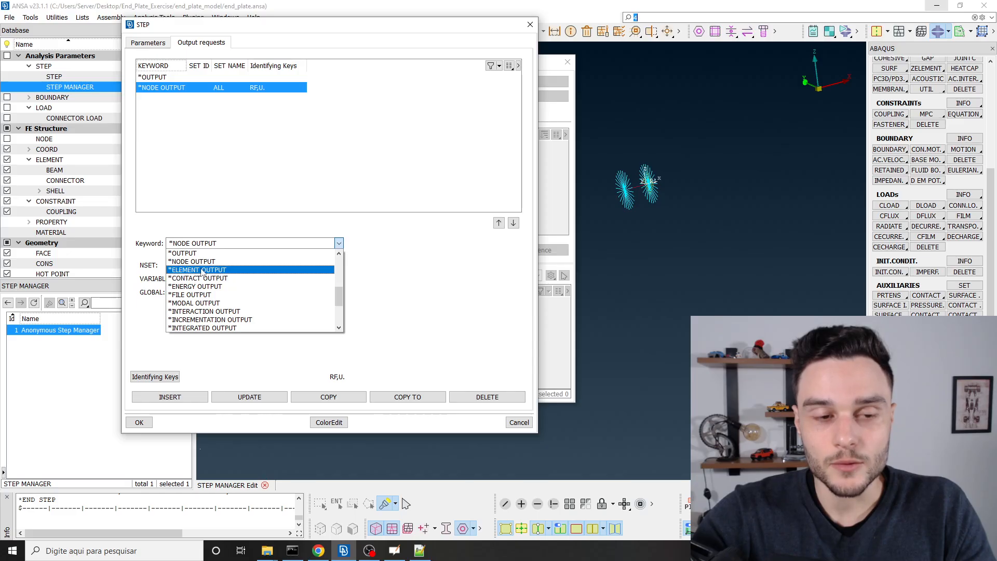
pyautogui.click(202, 271)
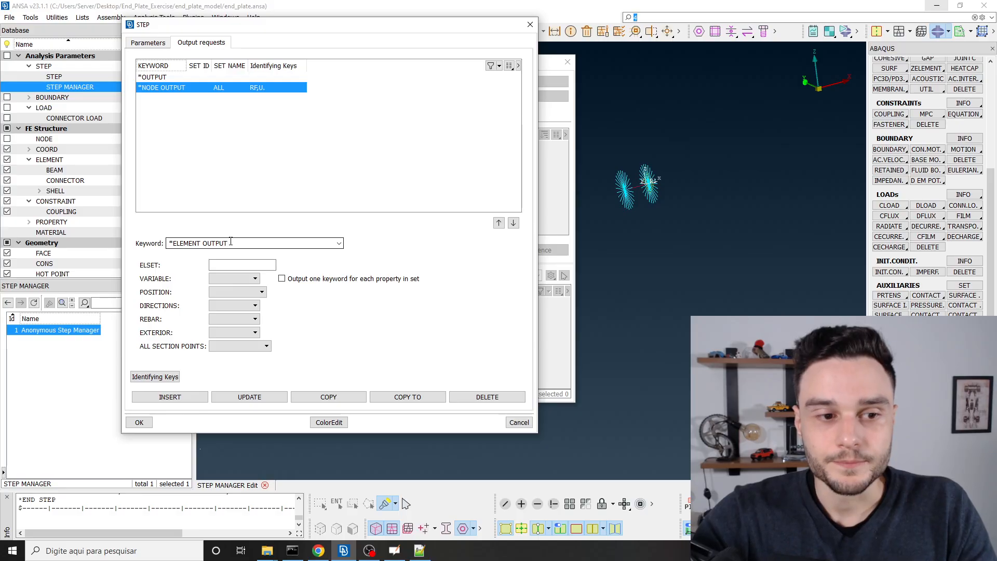
pyautogui.click(154, 377)
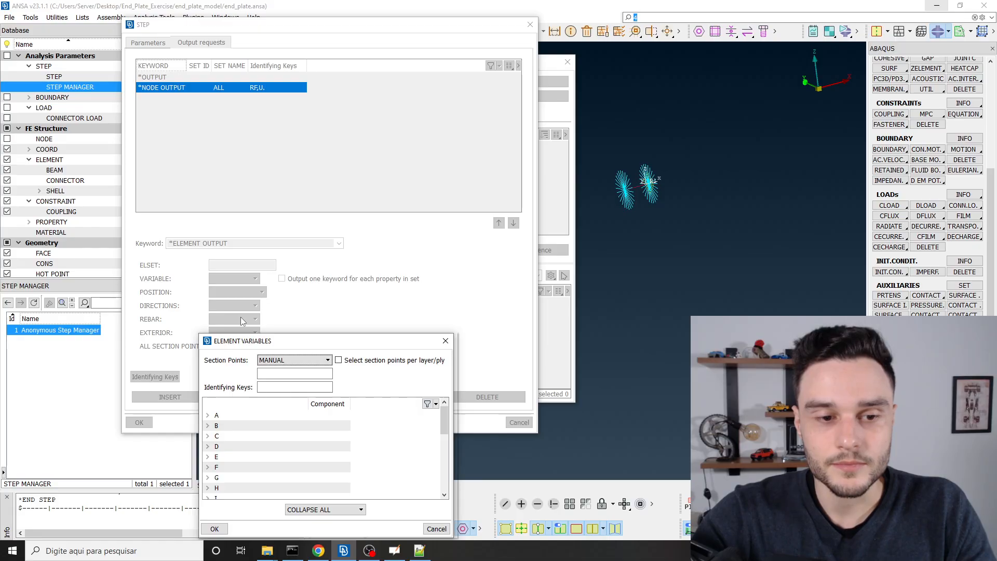
pyautogui.moveTo(250, 342); pyautogui.dragTo(177, 66)
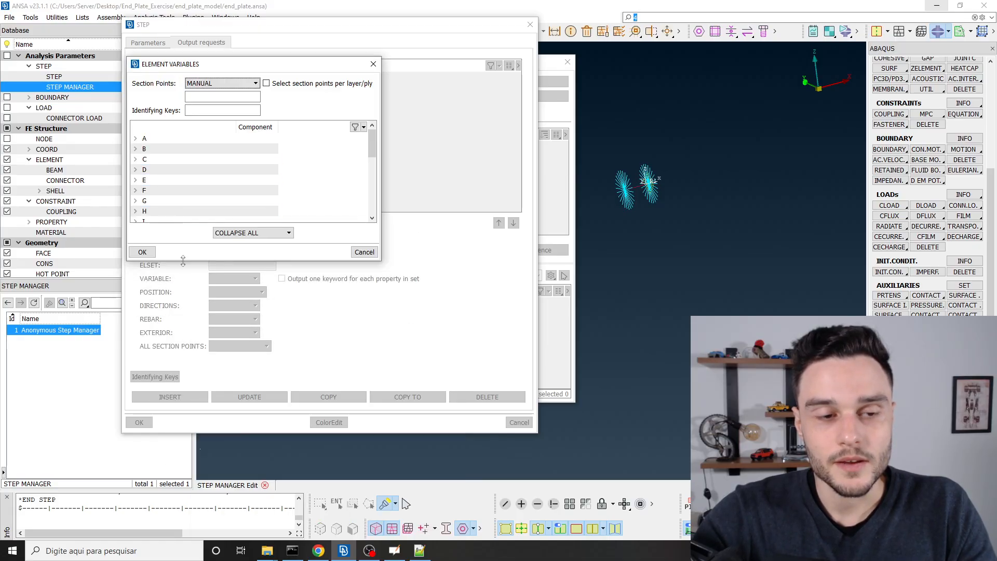
pyautogui.moveTo(183, 261); pyautogui.dragTo(182, 381)
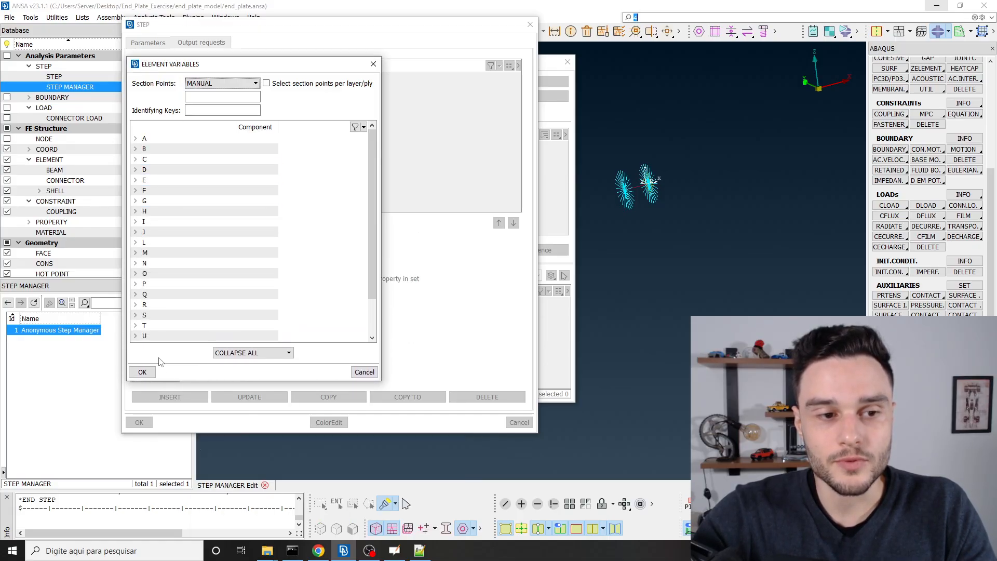
# Select S, Stress components and invariants, as an element variable and collapse the S group
pyautogui.click(136, 315)
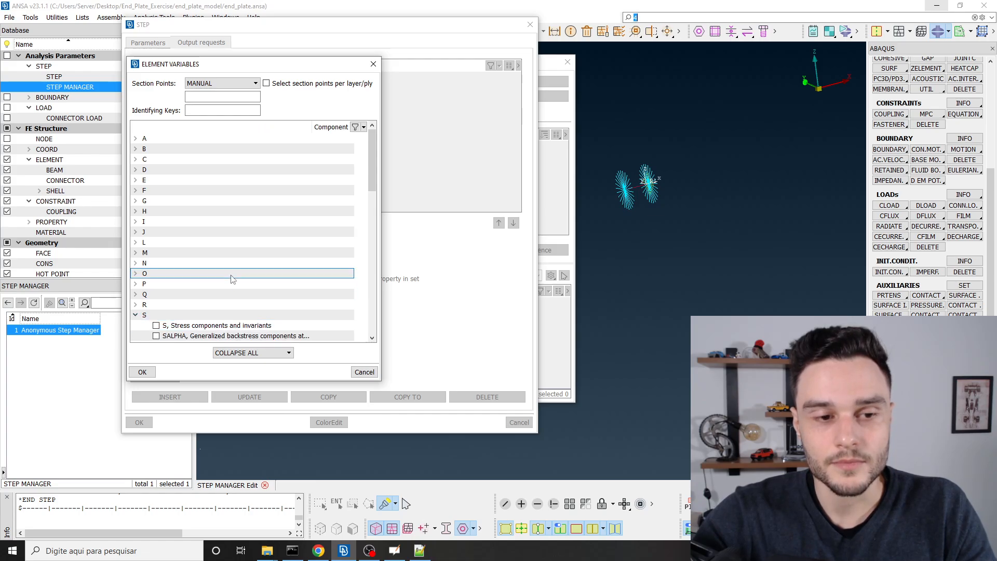
pyautogui.scroll(-3, 229, 276)
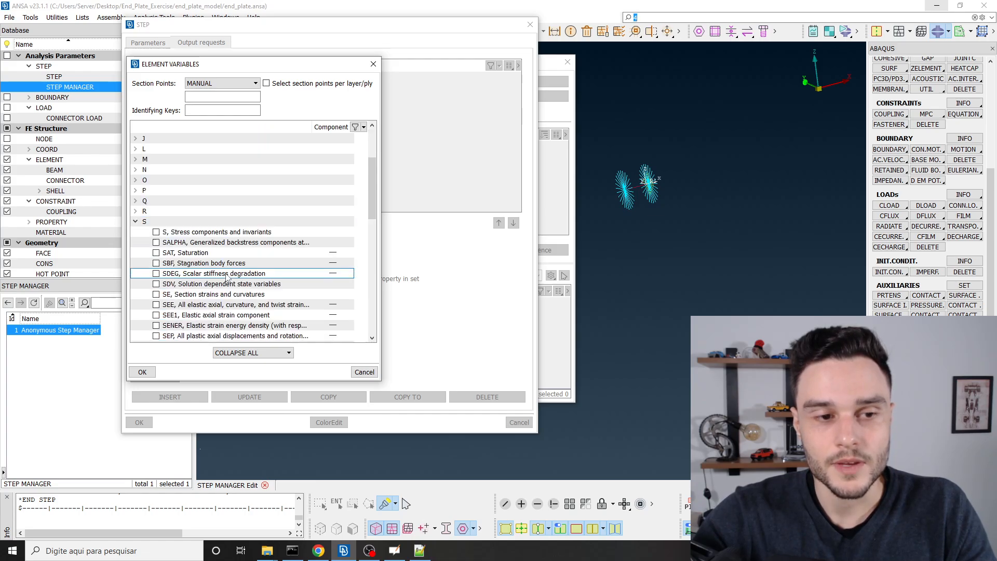
pyautogui.click(156, 232)
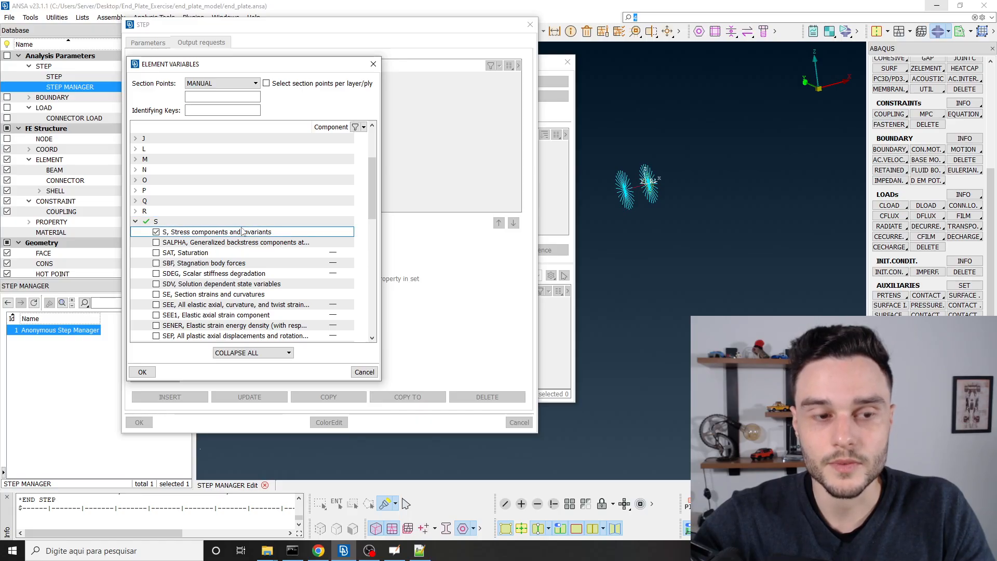
pyautogui.scroll(-4, 243, 225)
pyautogui.scroll(2, 248, 227)
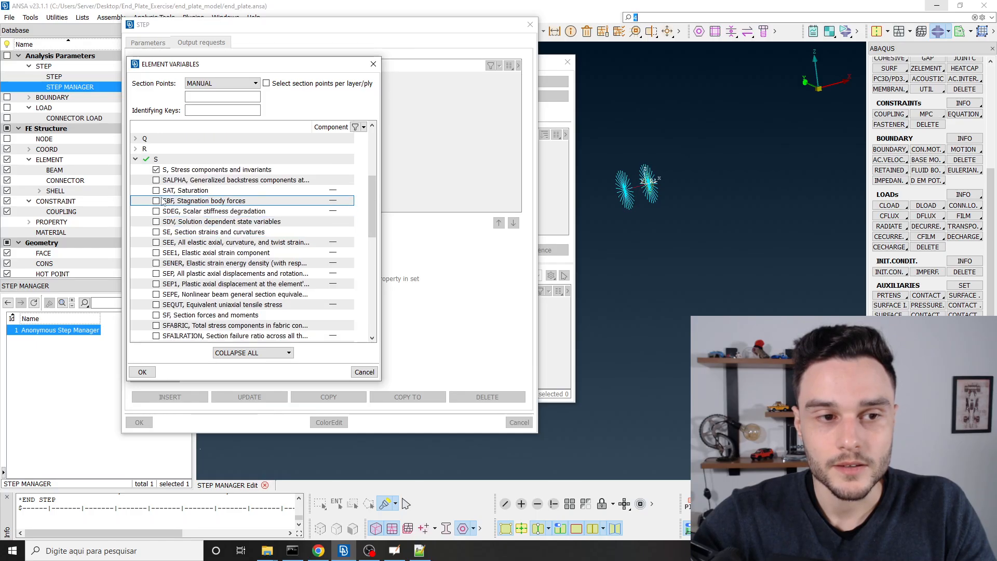
pyautogui.click(135, 160)
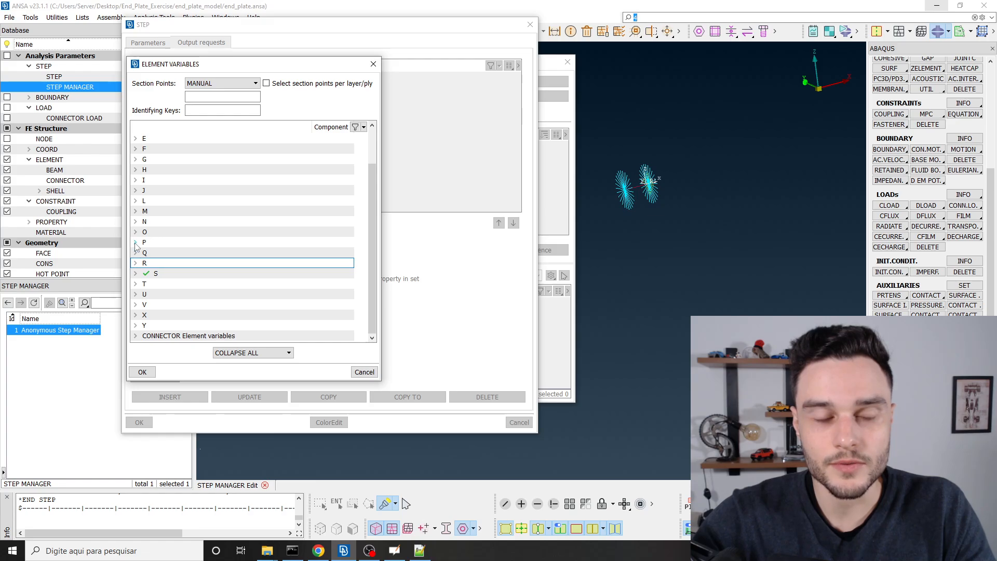
# Select PEEQ, Equivalent plastic strain, as another element variable and insert the *ELEMENT OUTPUT request
pyautogui.click(136, 243)
pyautogui.scroll(-3, 137, 246)
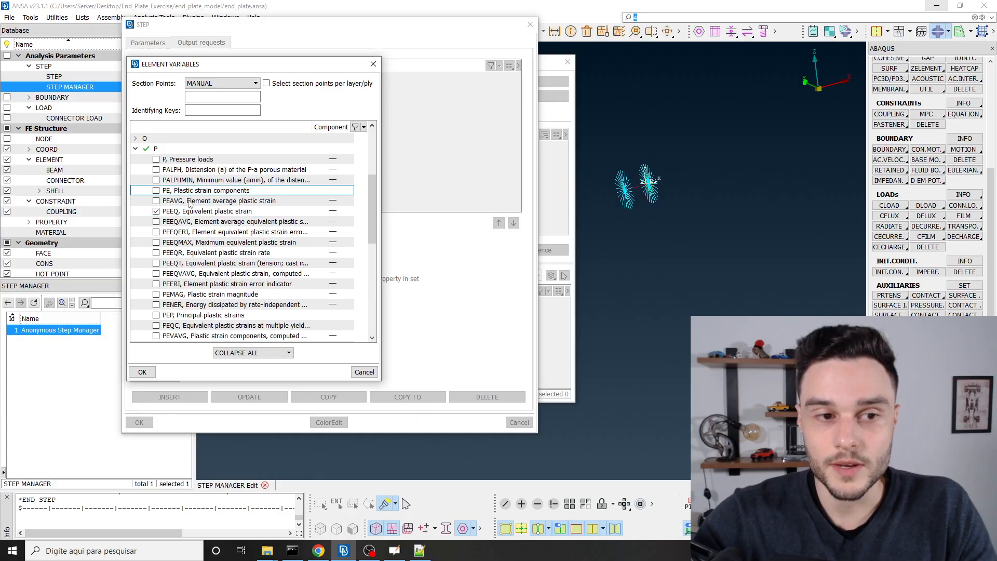
pyautogui.scroll(1, 191, 224)
pyautogui.scroll(-6, 193, 228)
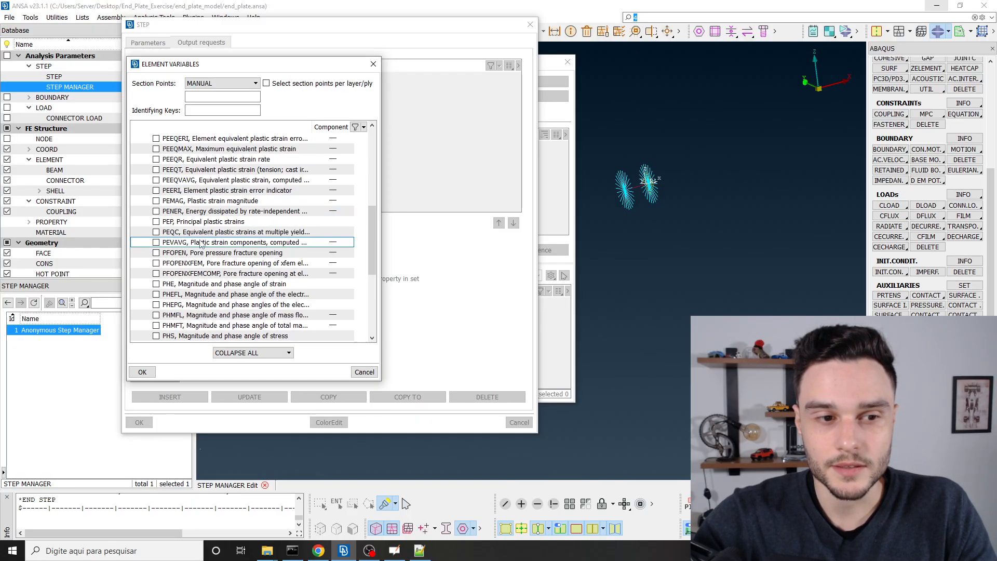
pyautogui.scroll(-1, 200, 254)
pyautogui.scroll(8, 200, 254)
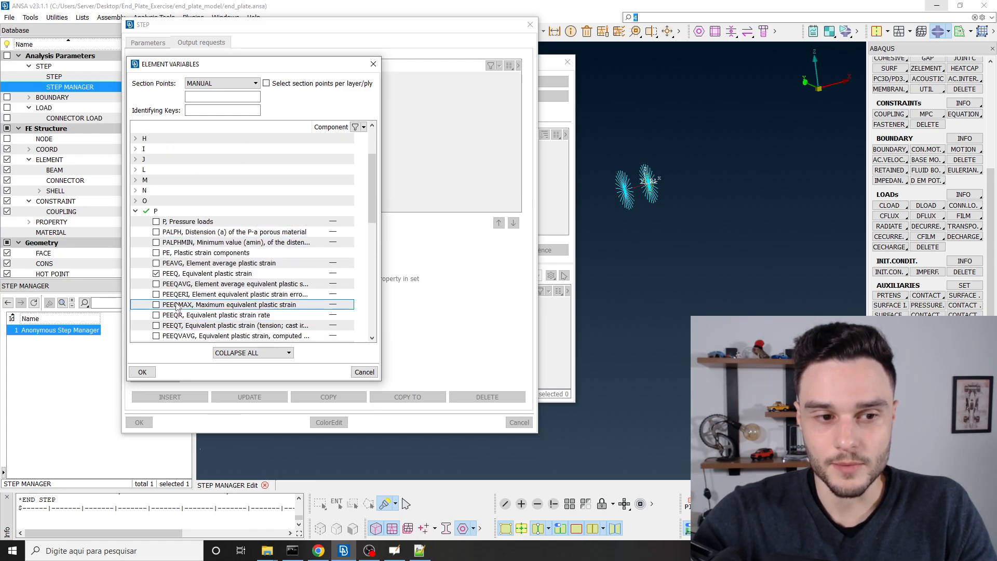
pyautogui.click(136, 211)
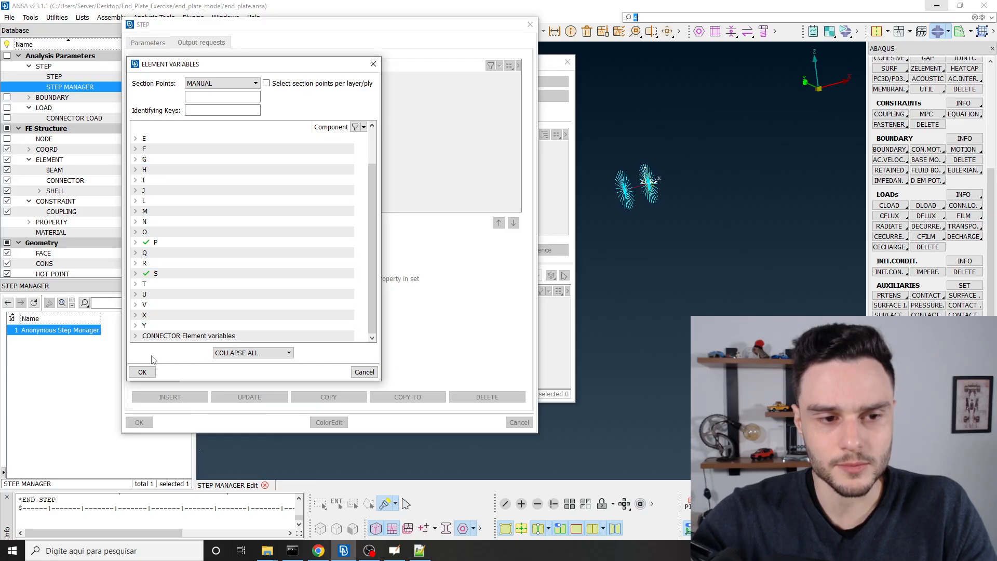
pyautogui.click(146, 373)
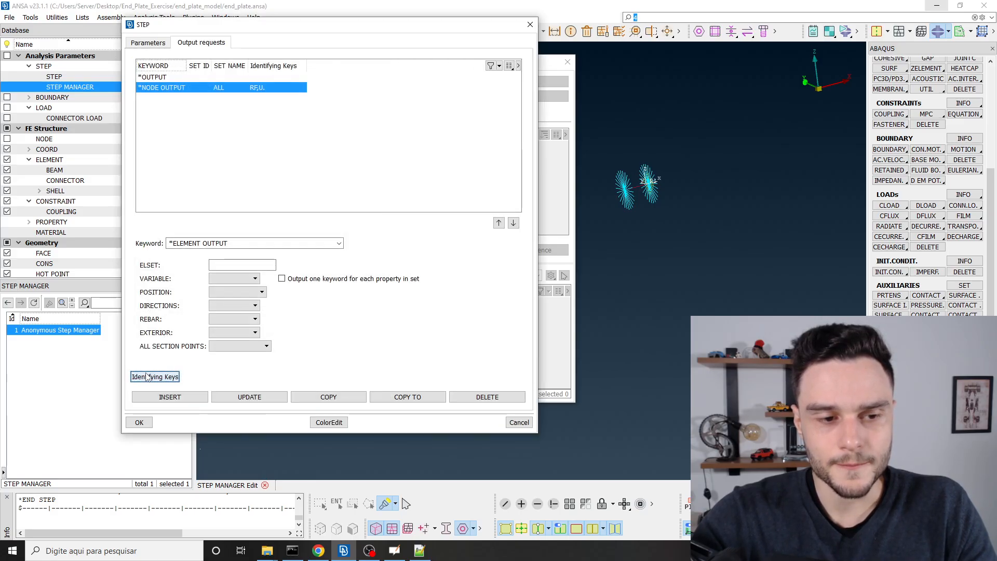
pyautogui.click(184, 399)
pyautogui.click(182, 97)
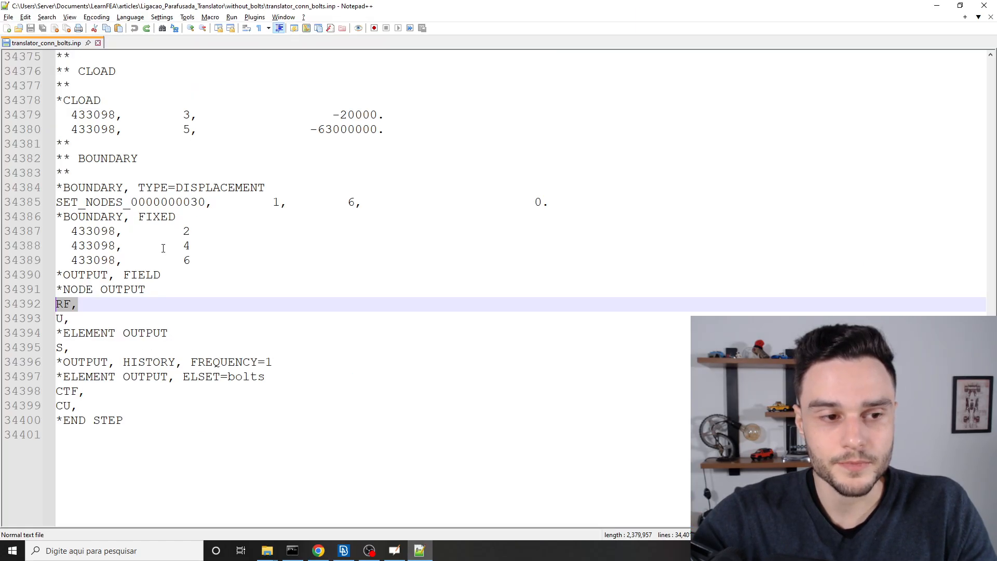
# In Notepad++, add the line "PEEQ," below "S," in the field *ELEMENT OUTPUT block of translator_conn_bolts.inp
pyautogui.scroll(-1, 163, 248)
pyautogui.click(76, 304)
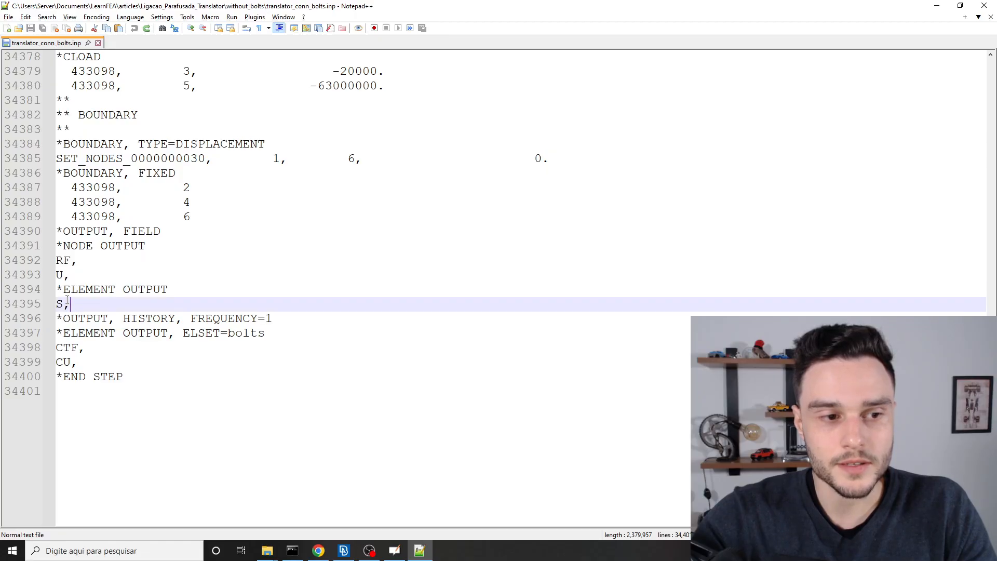
pyautogui.hotkey('shift', 'Up')
pyautogui.hotkey('shift', 'Home')
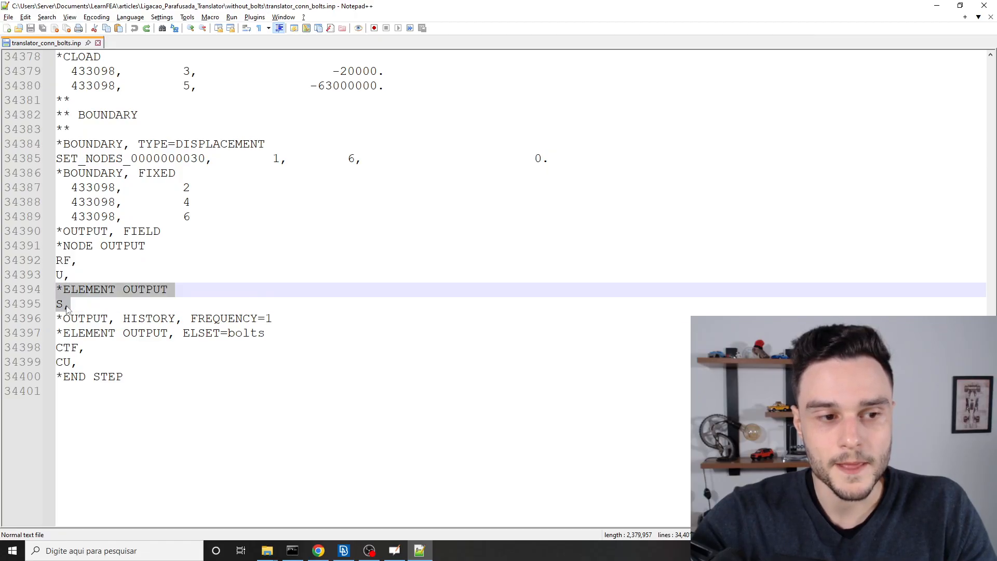
pyautogui.press('Right')
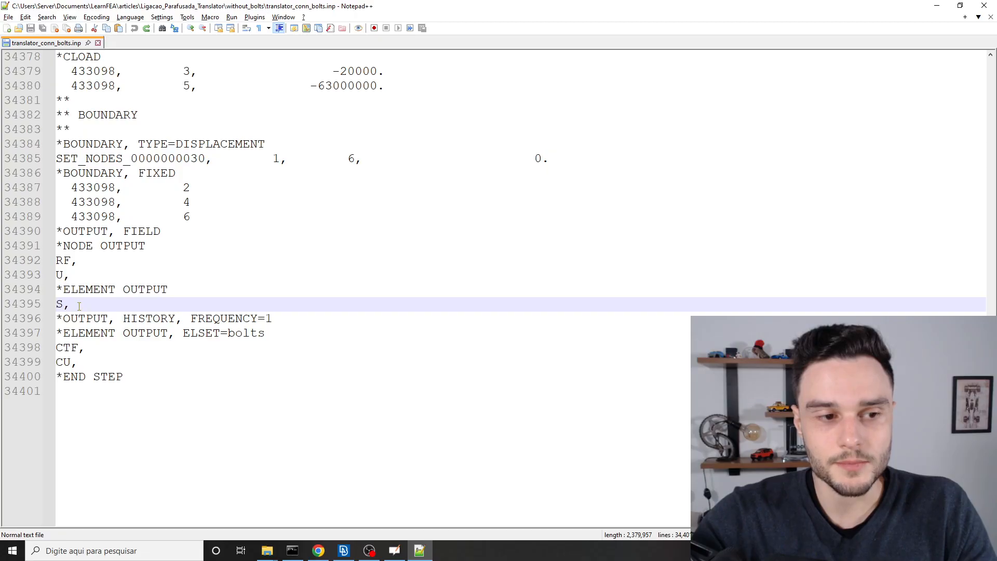
pyautogui.press('Return')
pyautogui.write('PEEQ')
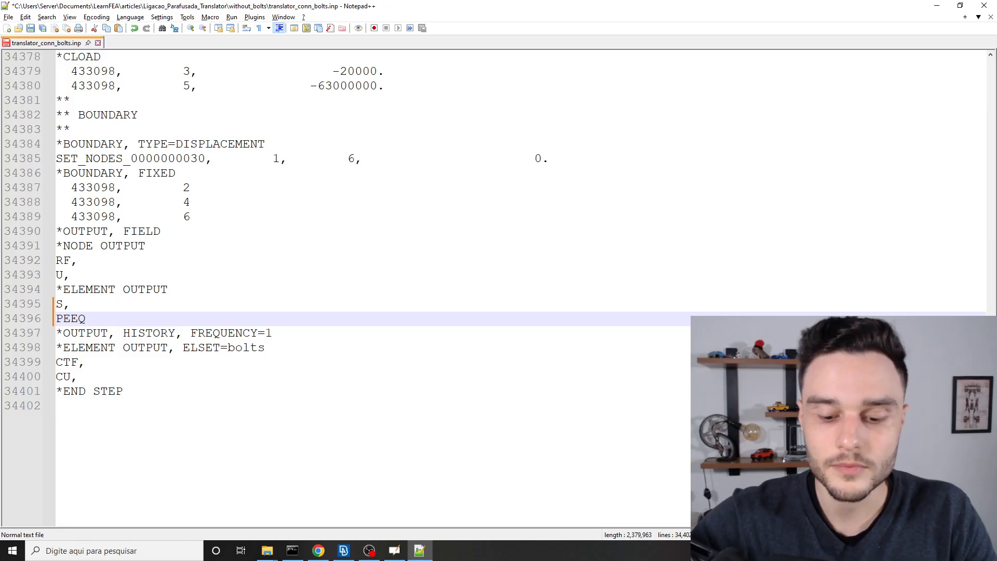
pyautogui.write(',')
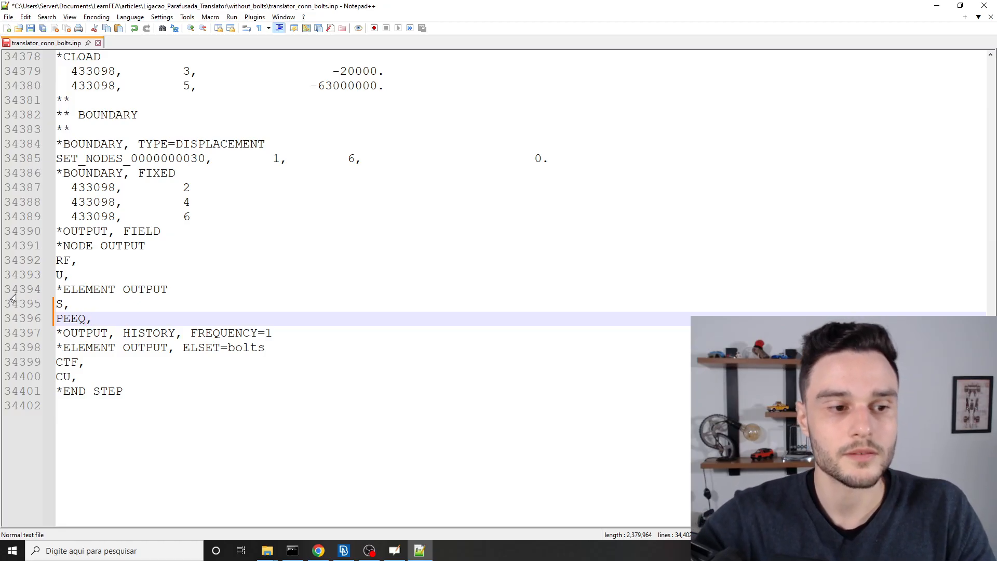
# Review the *OUTPUT, HISTORY, FREQUENCY=1 line in Notepad++ and examine the bolt's translator connector back in ANSA
pyautogui.hotkey('alt', 'Tab')
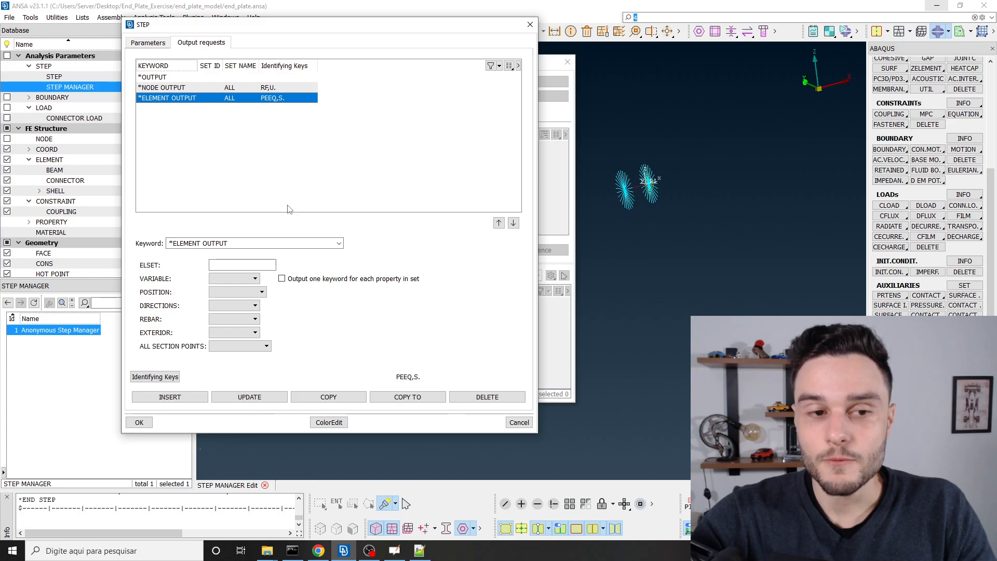
pyautogui.hotkey('alt', 'Tab')
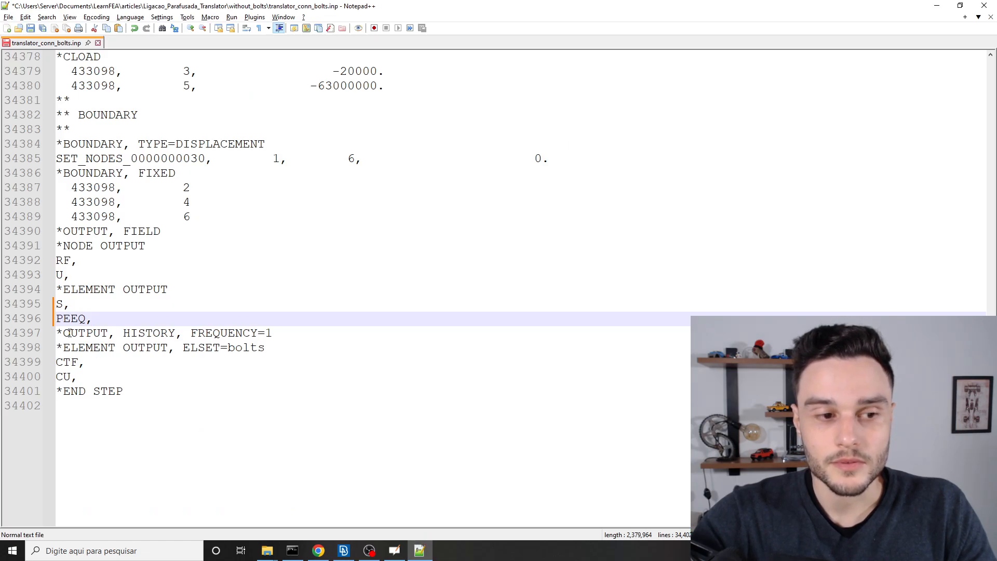
pyautogui.moveTo(280, 331); pyautogui.dragTo(57, 333)
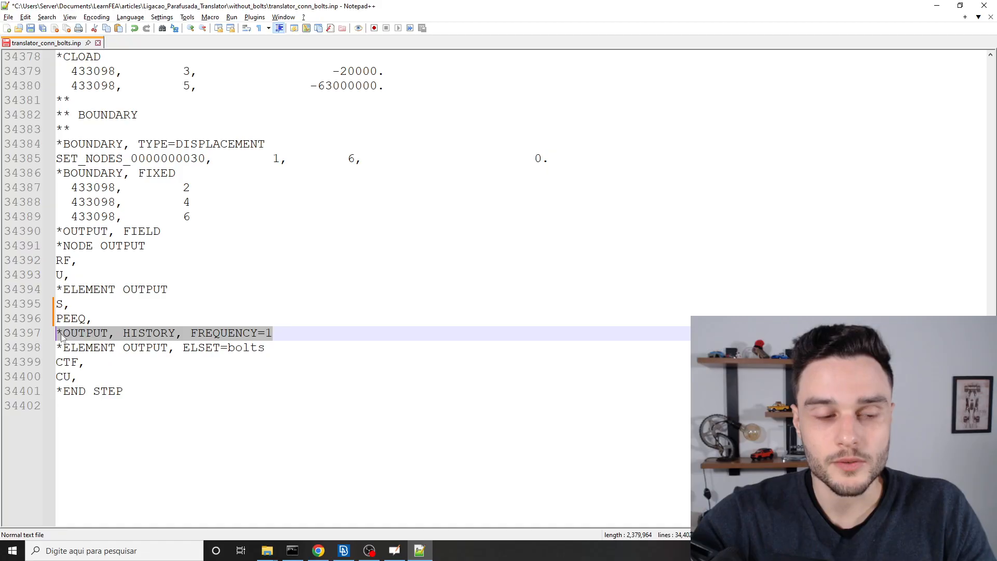
pyautogui.hotkey('alt', 'Tab')
pyautogui.click(256, 173)
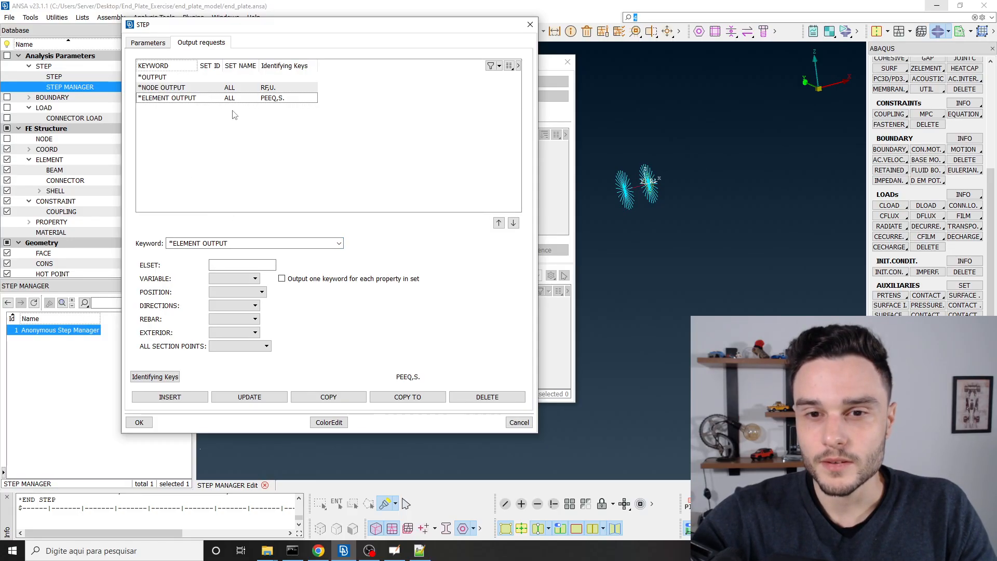
pyautogui.scroll(3, 671, 181)
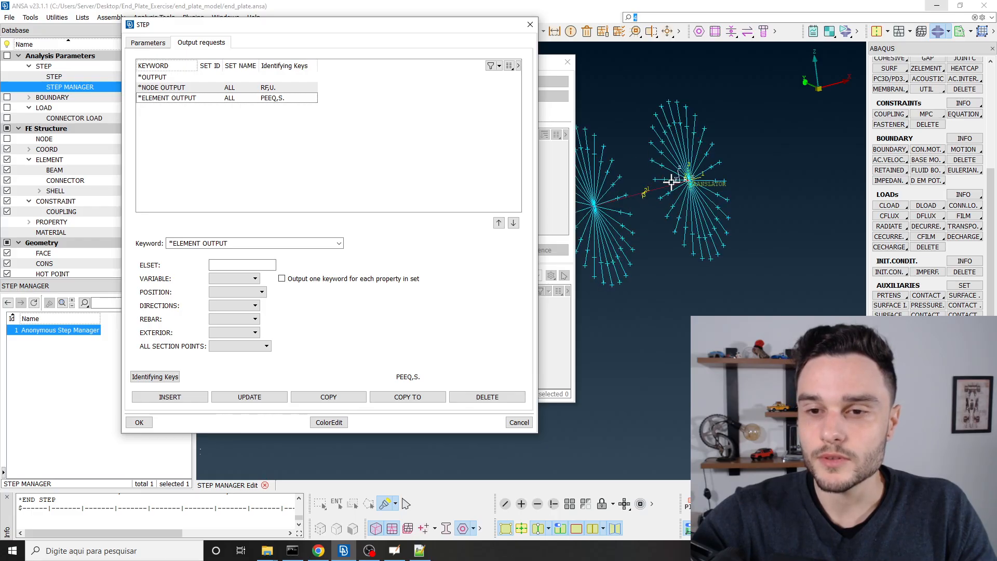
pyautogui.scroll(-3, 672, 181)
pyautogui.scroll(5, 672, 181)
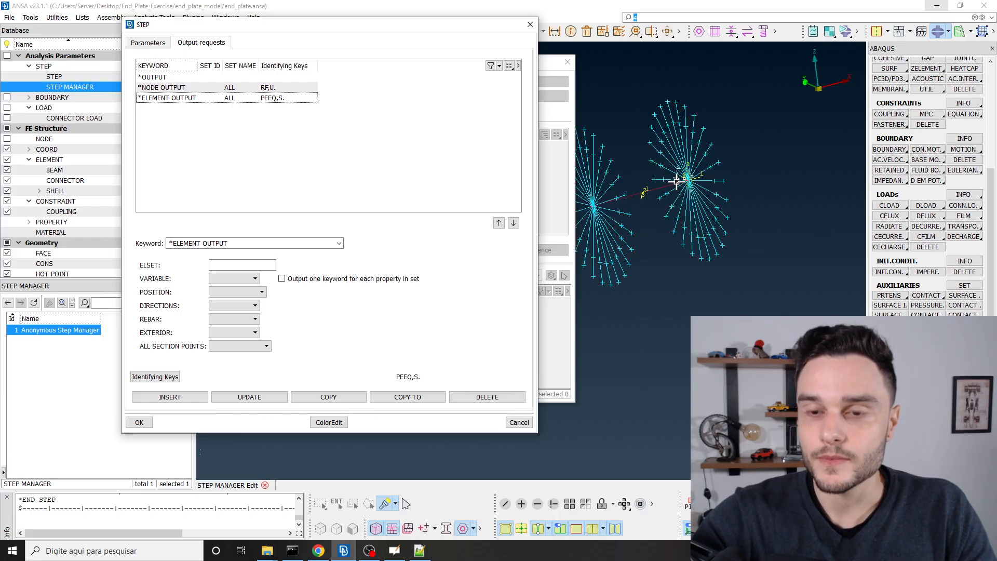
pyautogui.scroll(-5, 685, 168)
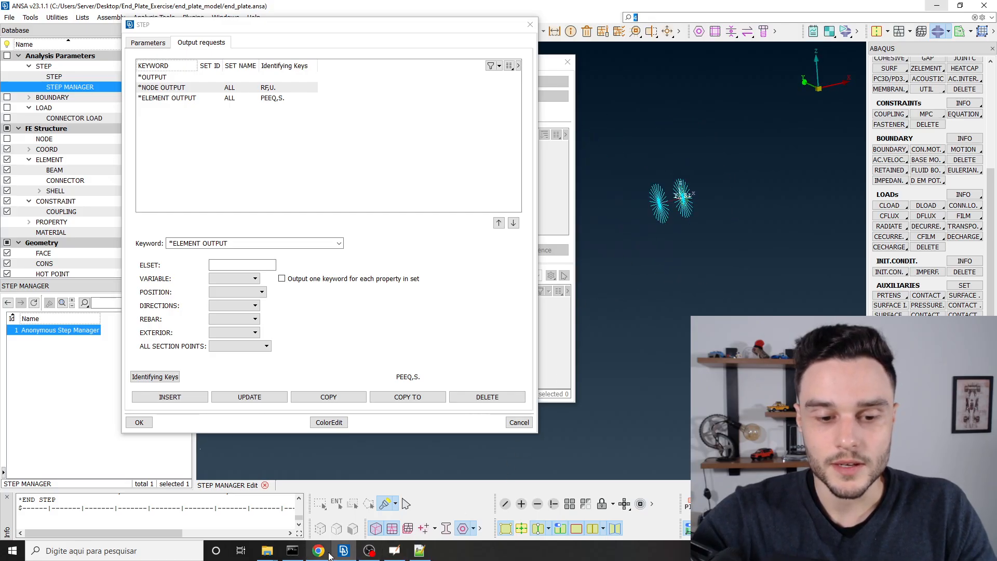
# Switch to Chrome to examine the moment-shearing rotation curves on page 6 of shi2008.pdf, and return to ANSA
pyautogui.moveTo(344, 552)
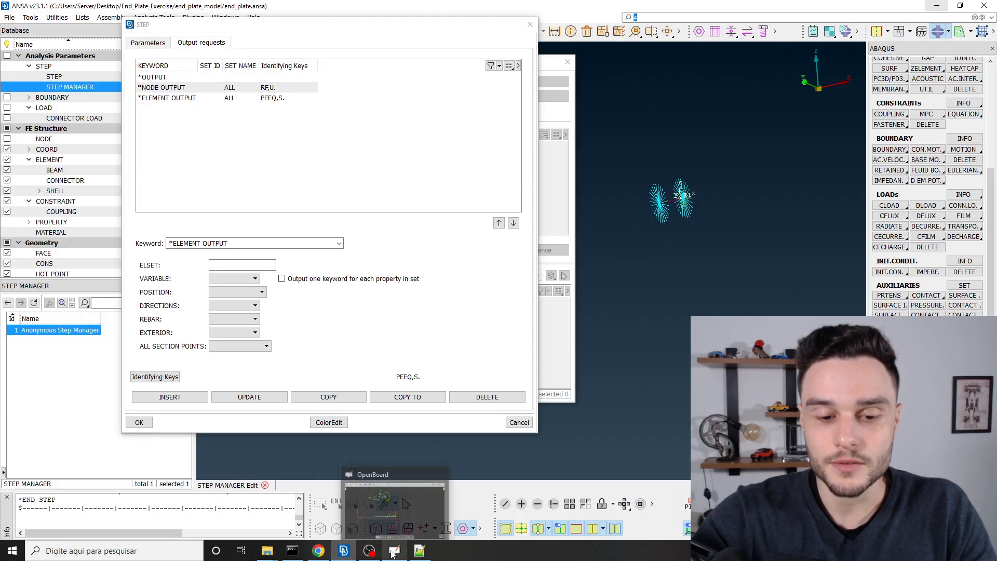
pyautogui.click(322, 553)
pyautogui.scroll(-7, 496, 348)
pyautogui.click(306, 5)
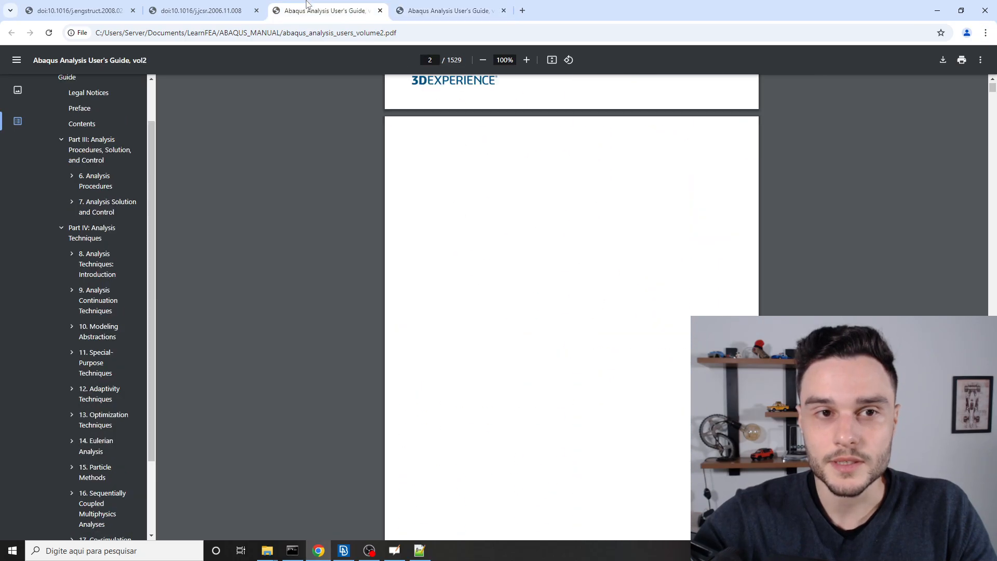
pyautogui.click(207, 6)
pyautogui.scroll(-13, 282, 137)
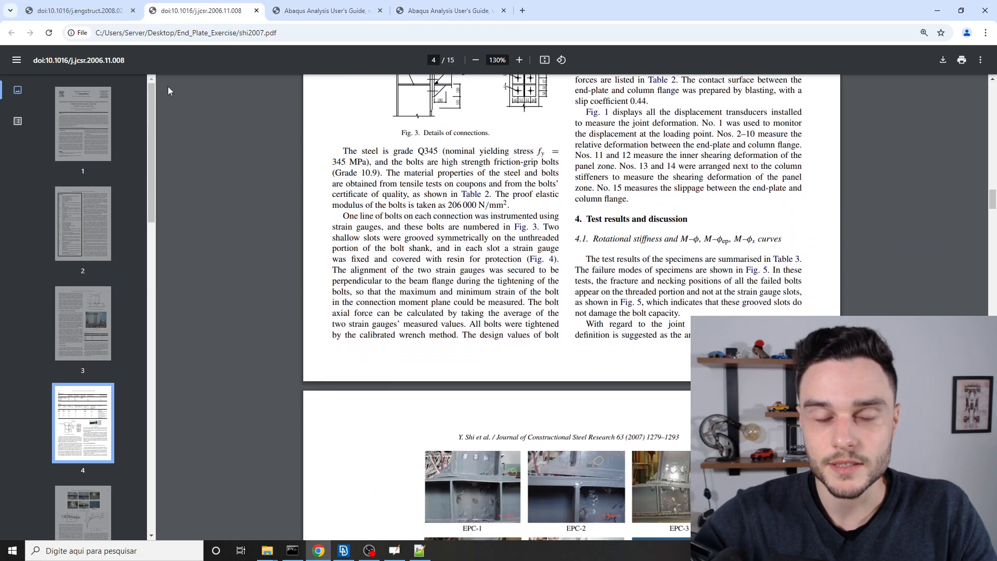
pyautogui.click(78, 10)
pyautogui.scroll(12, 476, 94)
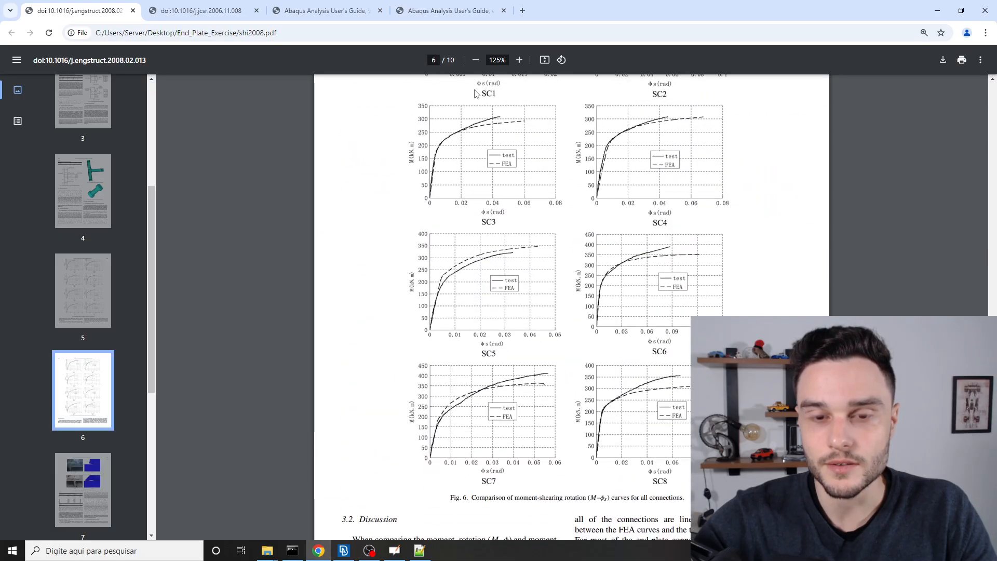
pyautogui.scroll(2, 469, 218)
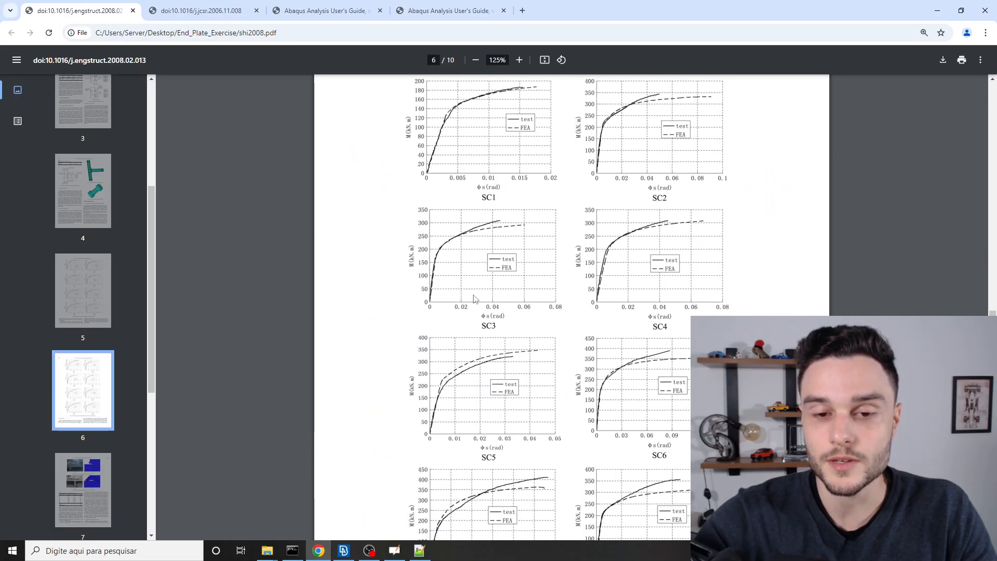
pyautogui.hotkey('alt', 'Tab')
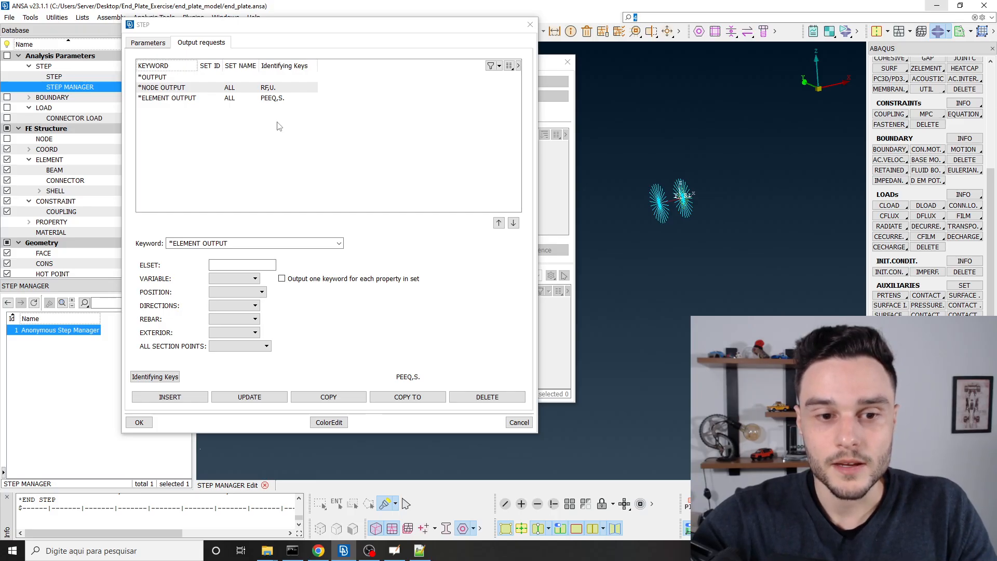
# Set the output request keyword to *CONTACT OUTPUT and open its list of contact variable identifying keys, enlarged to show all letter groups
pyautogui.click(197, 46)
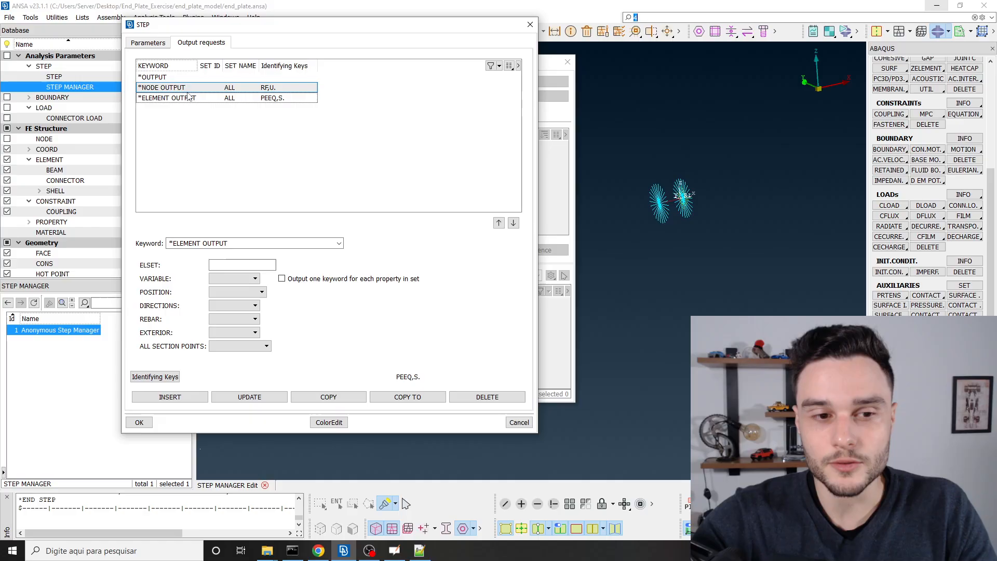
pyautogui.click(339, 244)
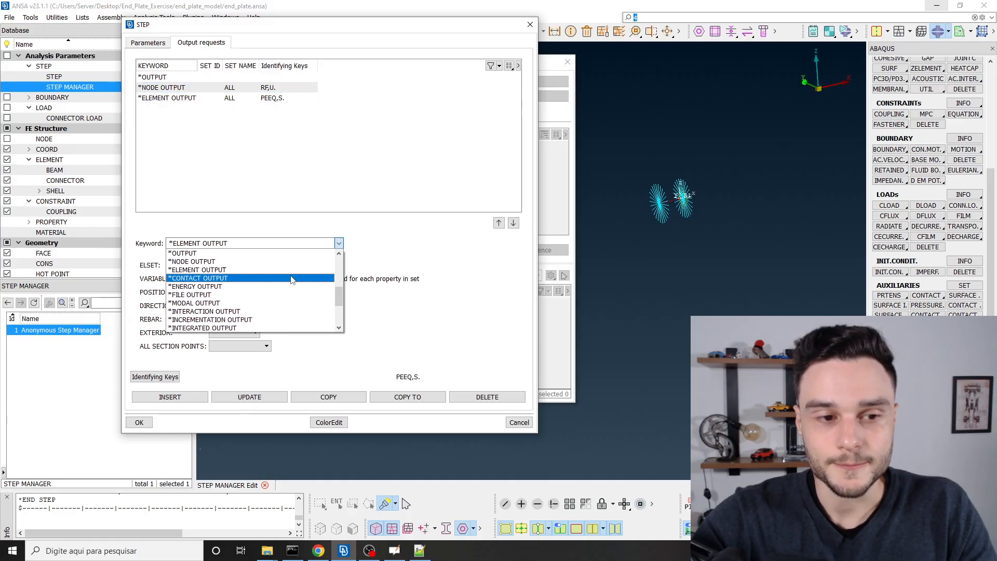
pyautogui.scroll(3, 289, 281)
pyautogui.scroll(-2, 250, 288)
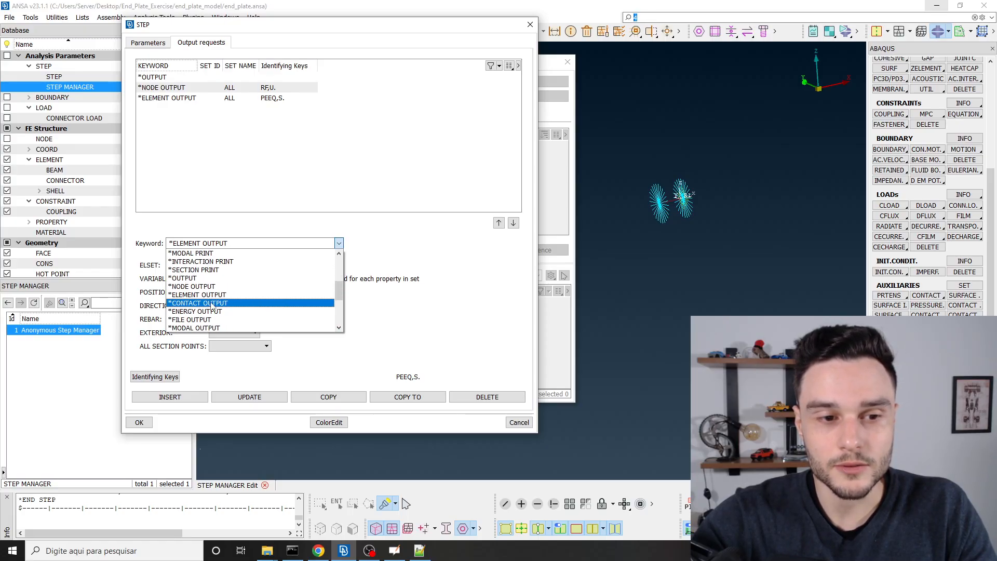
pyautogui.click(211, 303)
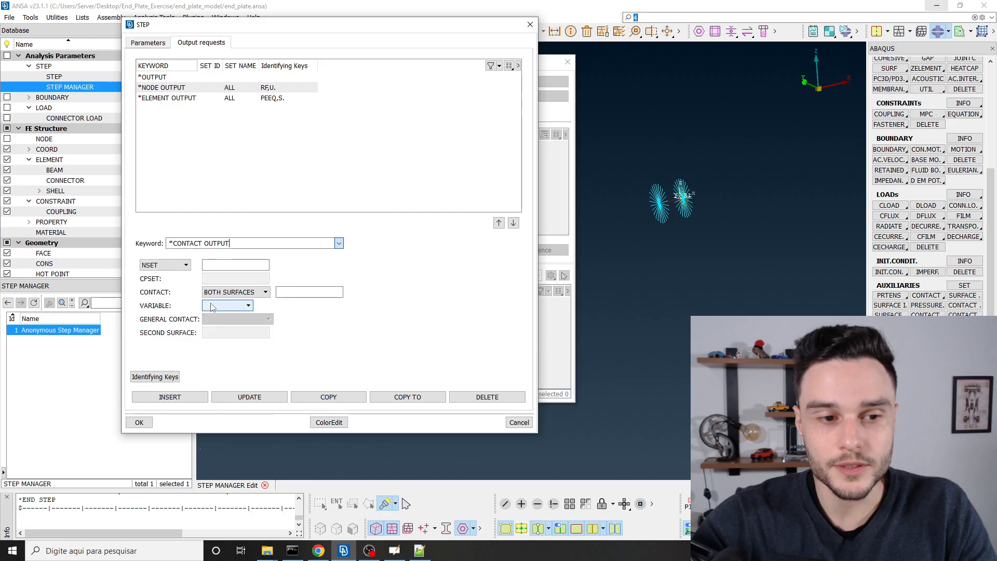
pyautogui.click(158, 378)
pyautogui.moveTo(221, 372); pyautogui.dragTo(178, 59)
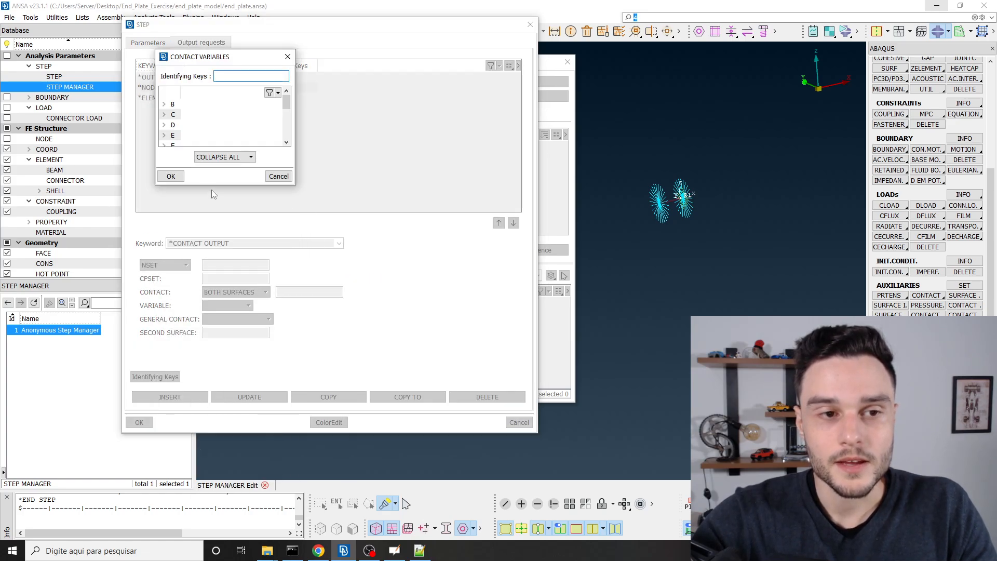
pyautogui.moveTo(211, 186); pyautogui.dragTo(209, 385)
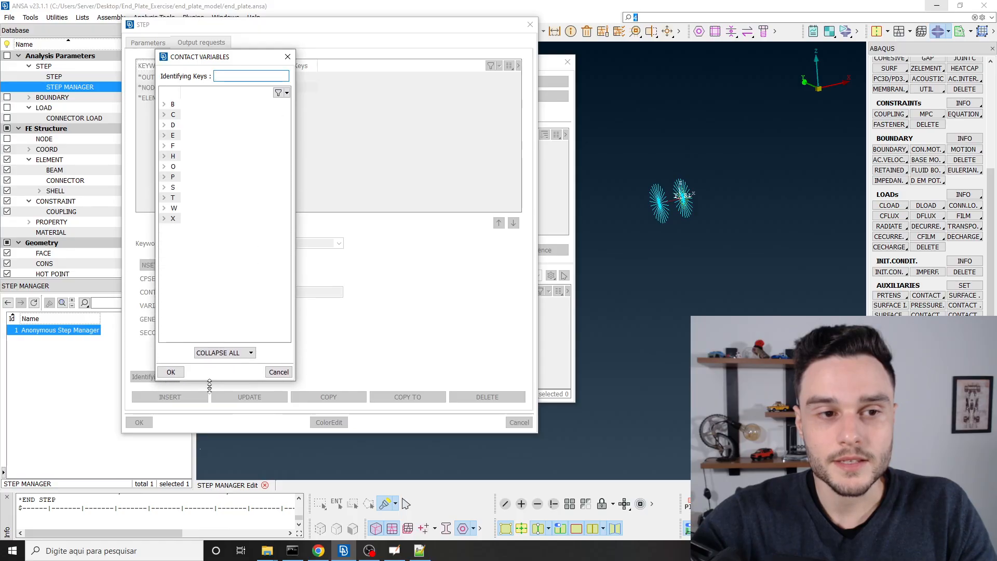
# Switch to Chrome to examine the output variable identifiers in the Abaqus Analysis User's Guide, and return to ANSA
pyautogui.click(318, 550)
pyautogui.click(422, 11)
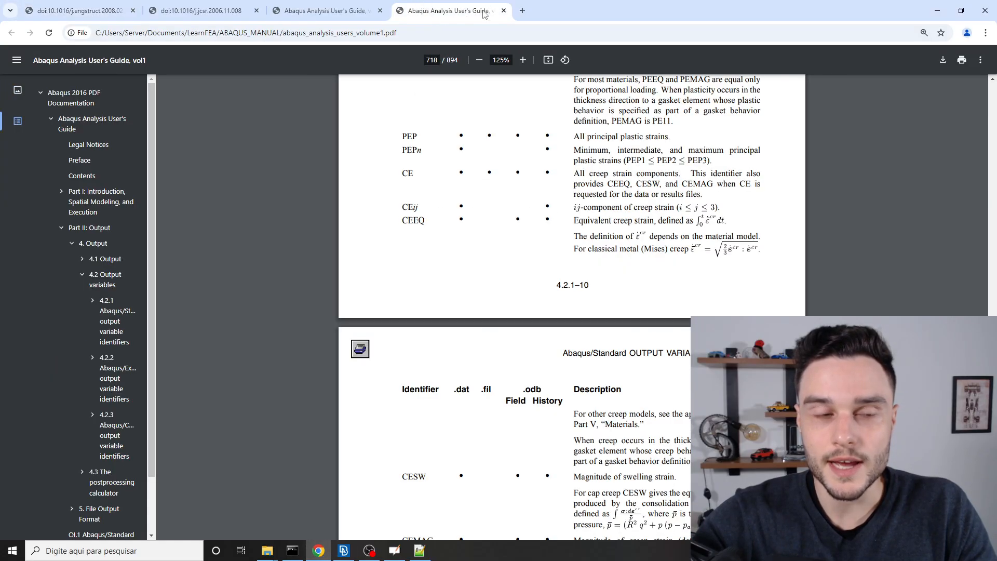
pyautogui.scroll(4, 416, 143)
pyautogui.scroll(-12, 441, 174)
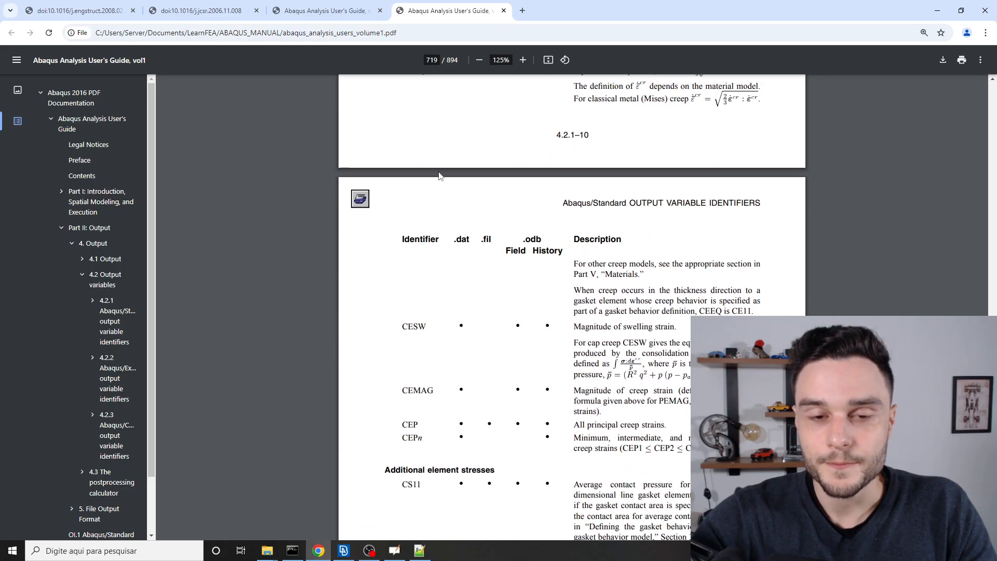
pyautogui.scroll(3, 446, 203)
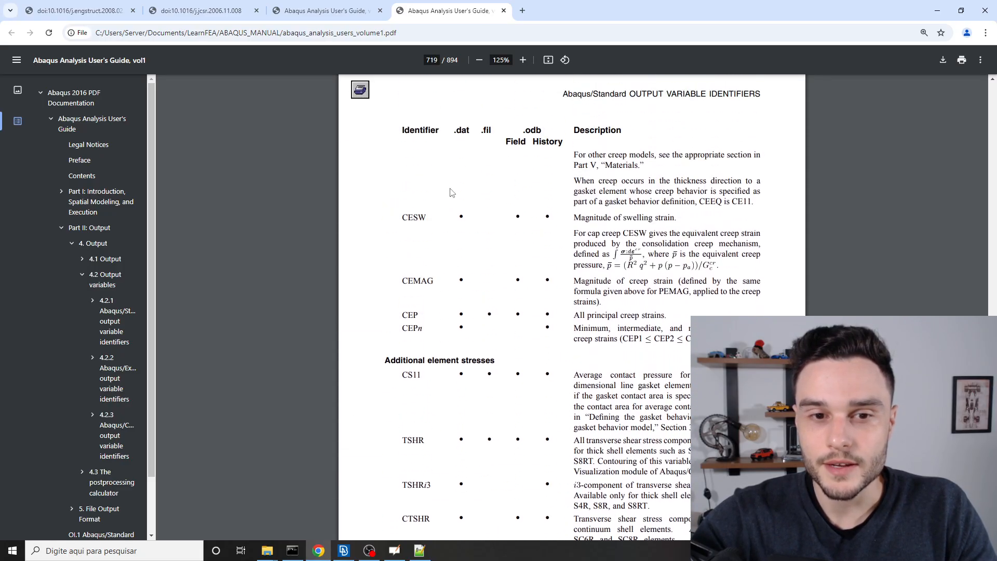
pyautogui.scroll(-12, 449, 193)
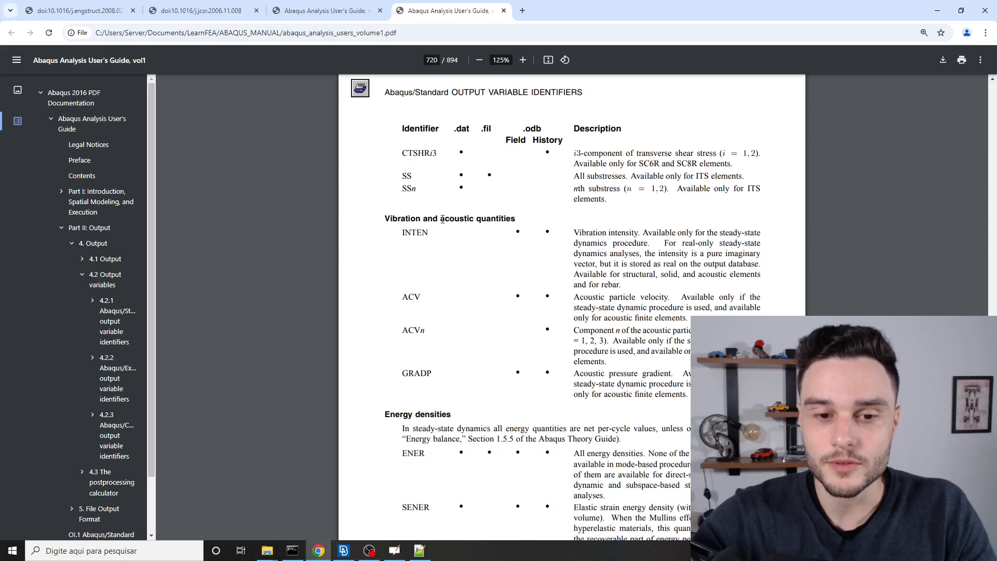
pyautogui.hotkey('ctrl', 'f')
pyautogui.hotkey('alt', 'Tab')
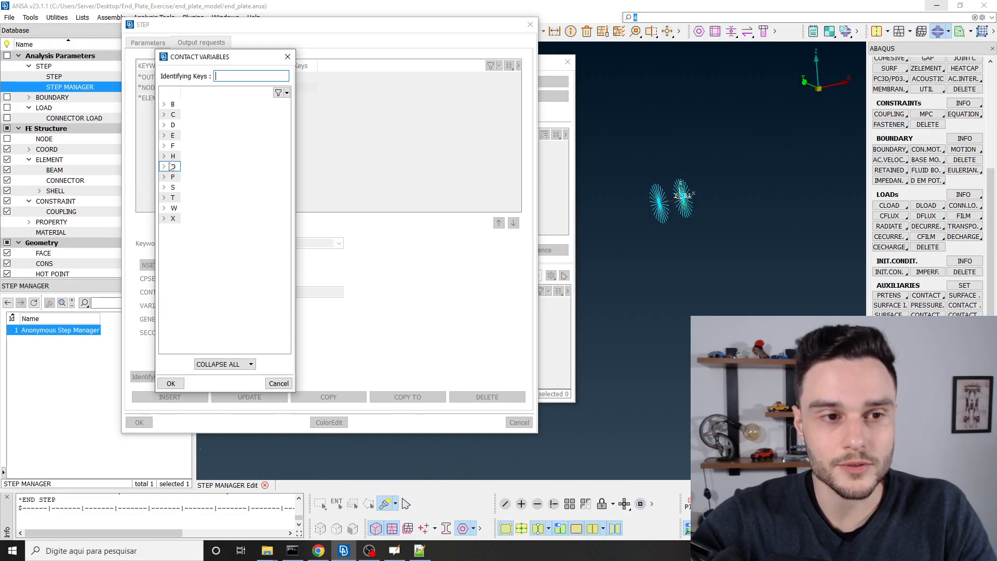
# Expand the C group of contact variables and select CSTRESS, Contact stresses
pyautogui.click(165, 114)
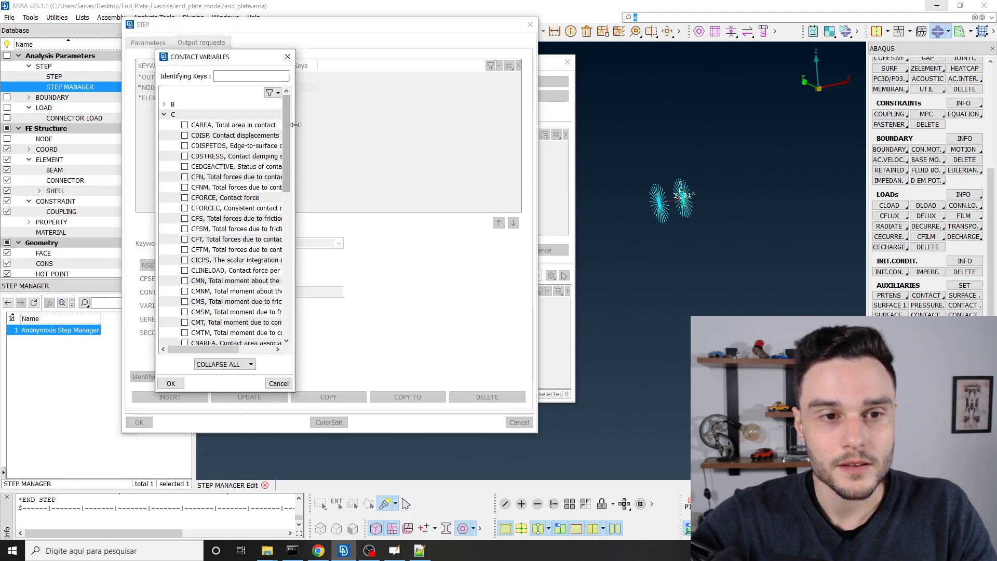
pyautogui.moveTo(295, 159); pyautogui.dragTo(416, 159)
pyautogui.scroll(-6, 192, 139)
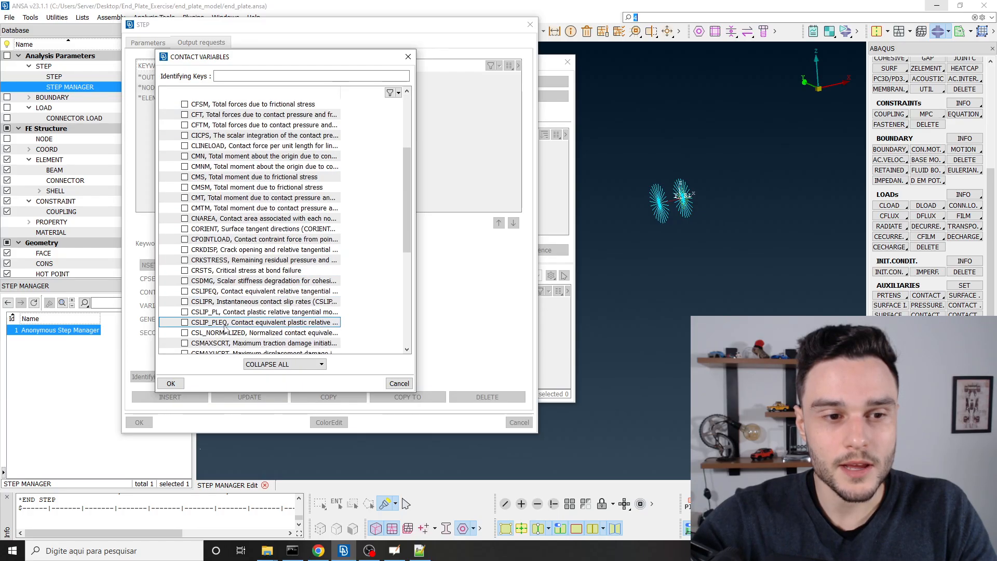
pyautogui.scroll(7, 235, 324)
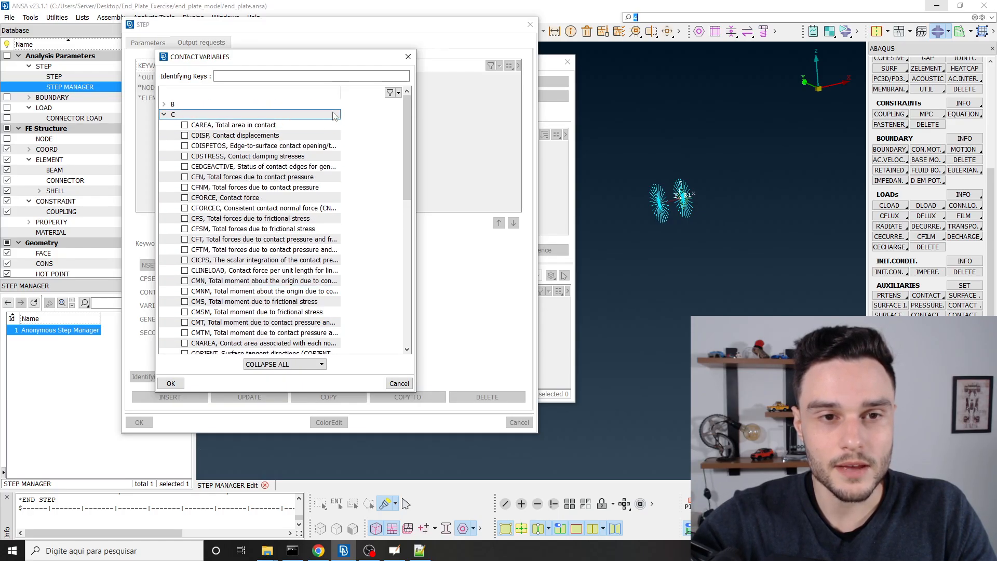
pyautogui.moveTo(340, 93); pyautogui.dragTo(395, 91)
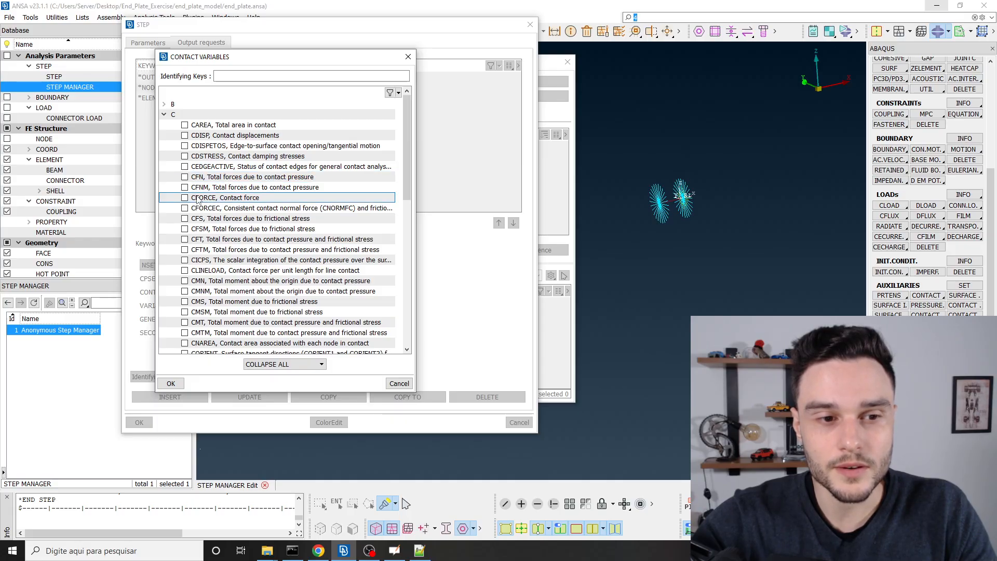
pyautogui.scroll(-1, 199, 211)
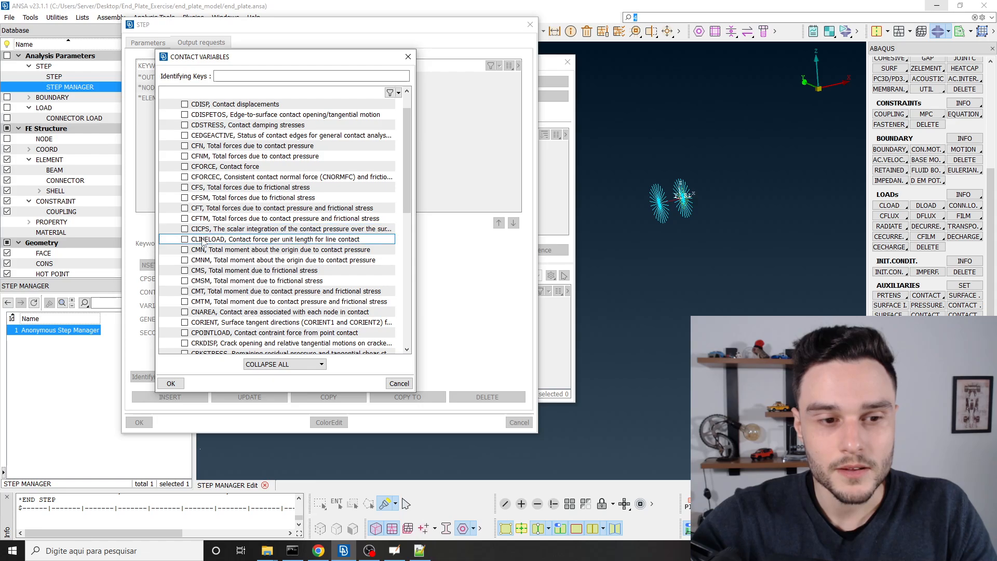
pyautogui.scroll(-1, 204, 250)
pyautogui.scroll(-1, 204, 251)
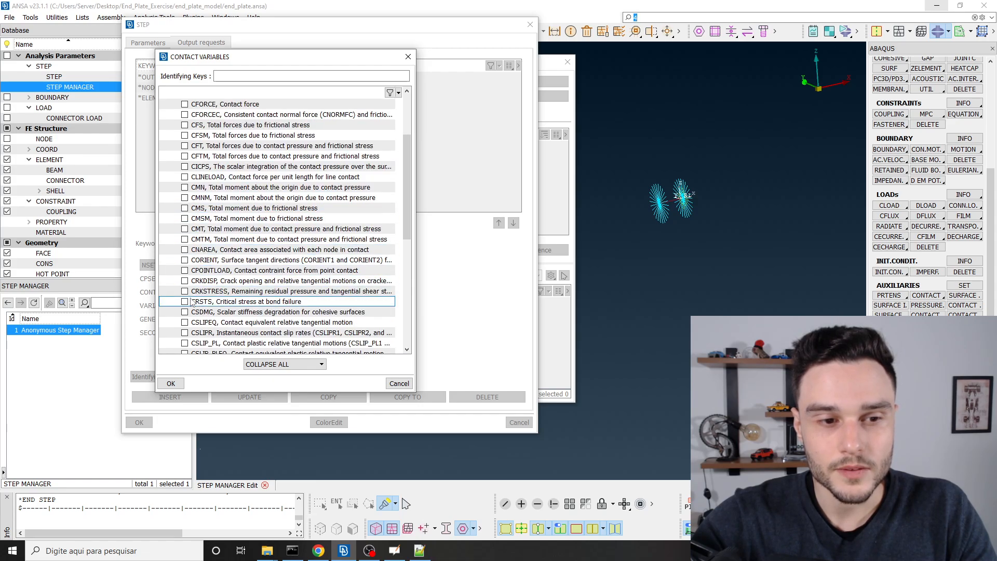
pyautogui.scroll(-1, 186, 310)
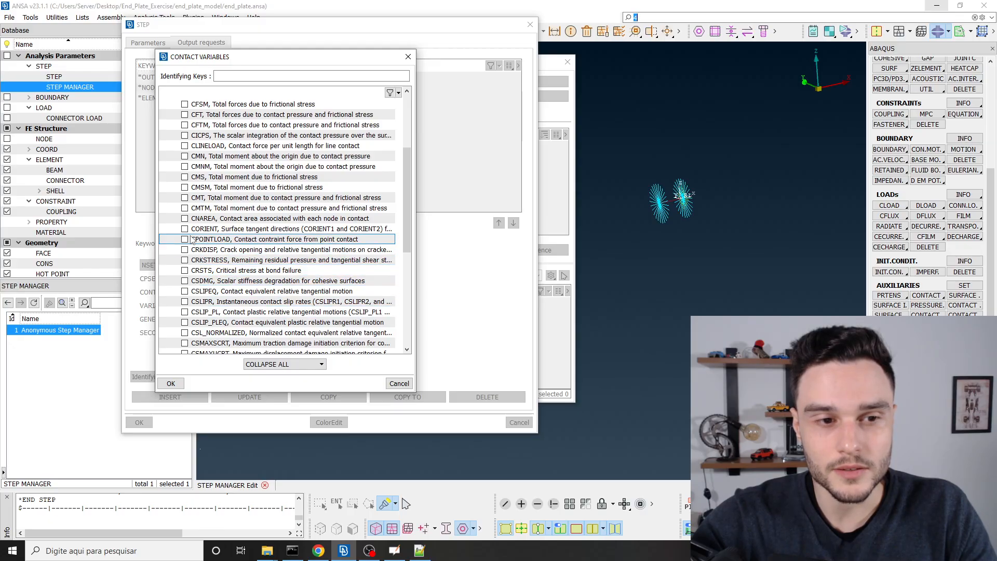
pyautogui.scroll(-2, 198, 280)
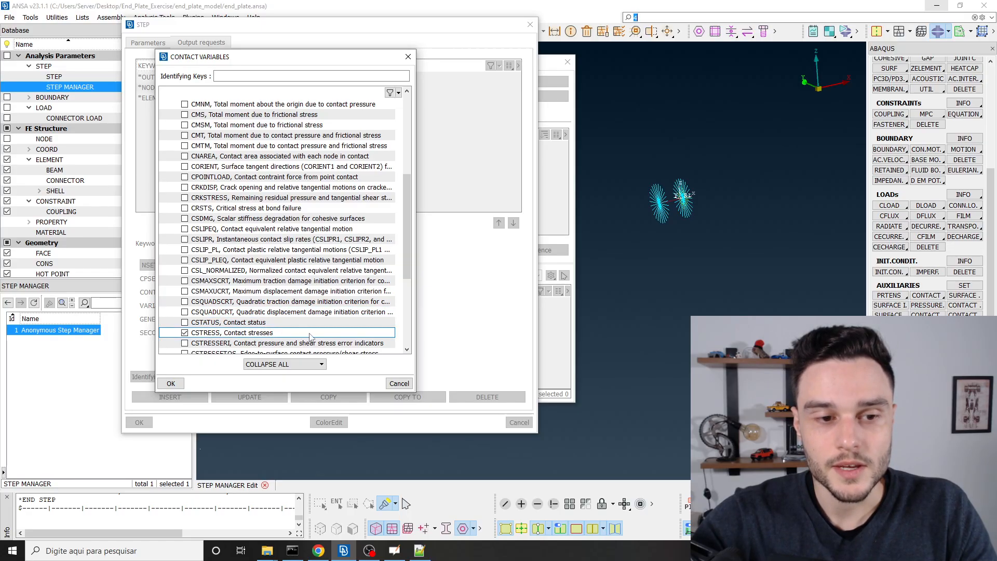
# Search the Abaqus guide in Chrome for "cstress" and read its description among the Abaqus/Standard nodal contact quantities
pyautogui.hotkey('alt', 'Tab')
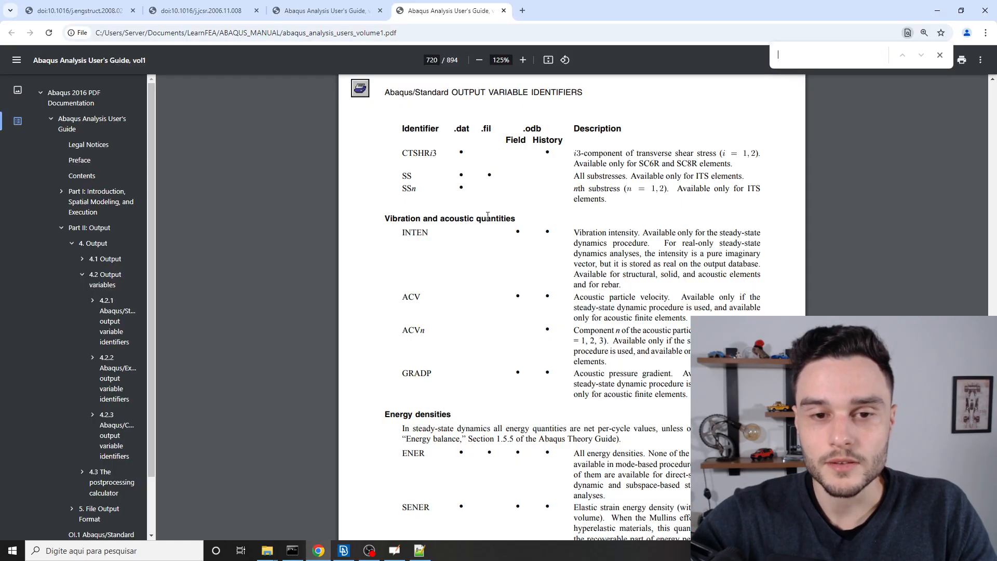
pyautogui.write('cstress')
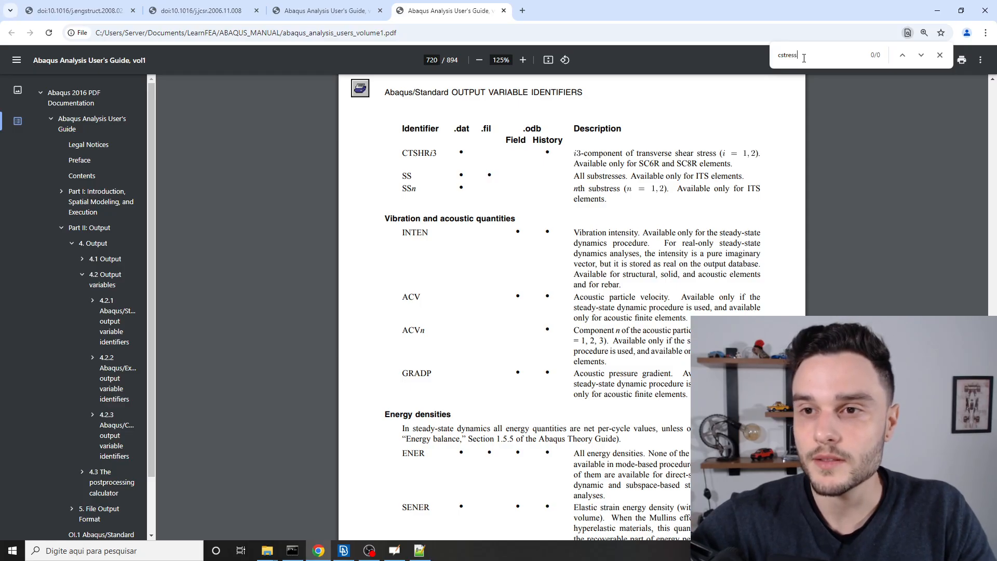
pyautogui.press('Return')
pyautogui.press('Return')
pyautogui.press('Return')
pyautogui.press('Return')
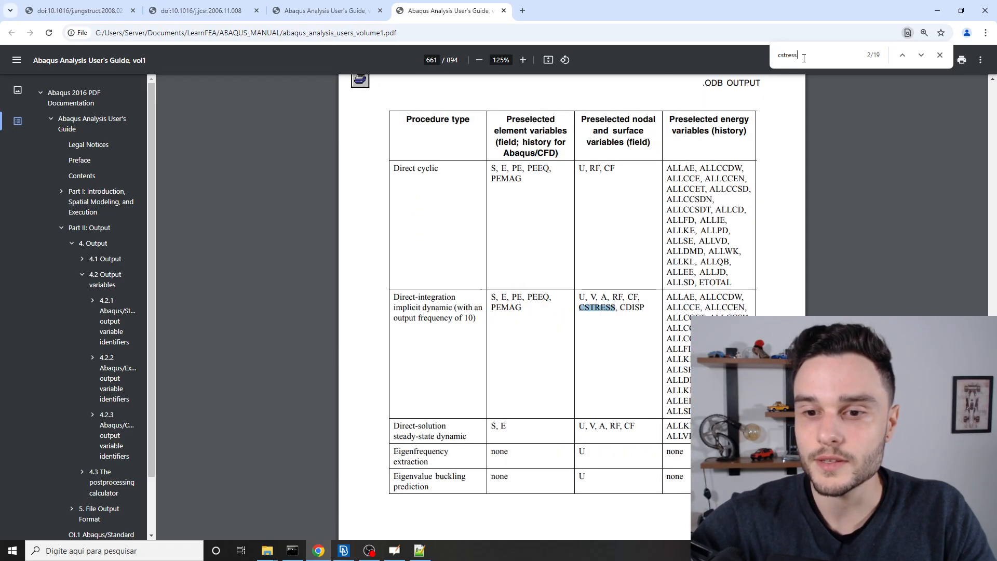
pyautogui.press('Return')
pyautogui.press('Return')
pyautogui.press('Return')
pyautogui.press('Return')
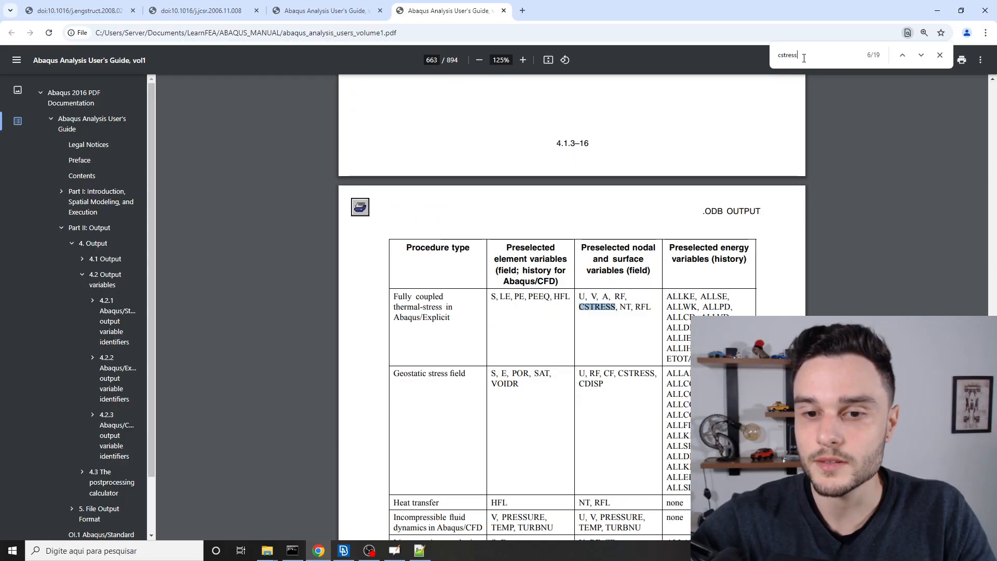
pyautogui.press('Return')
pyautogui.press('Return')
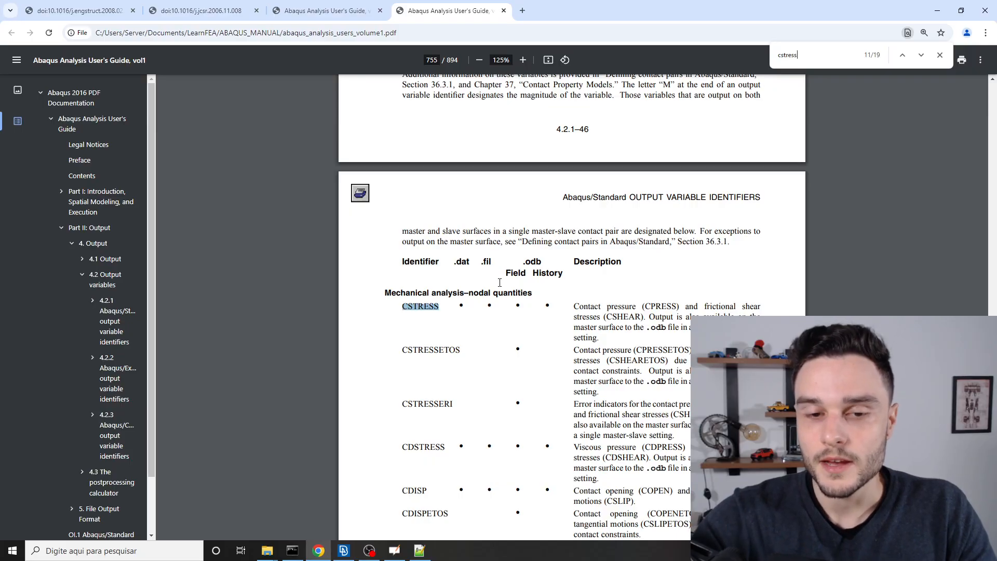
pyautogui.scroll(-2, 493, 191)
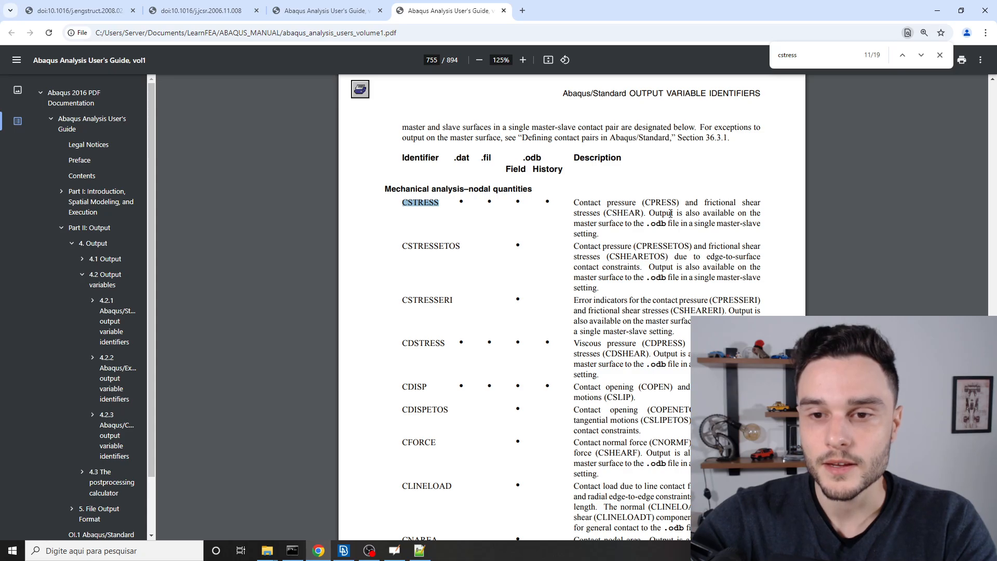
pyautogui.scroll(-1, 622, 161)
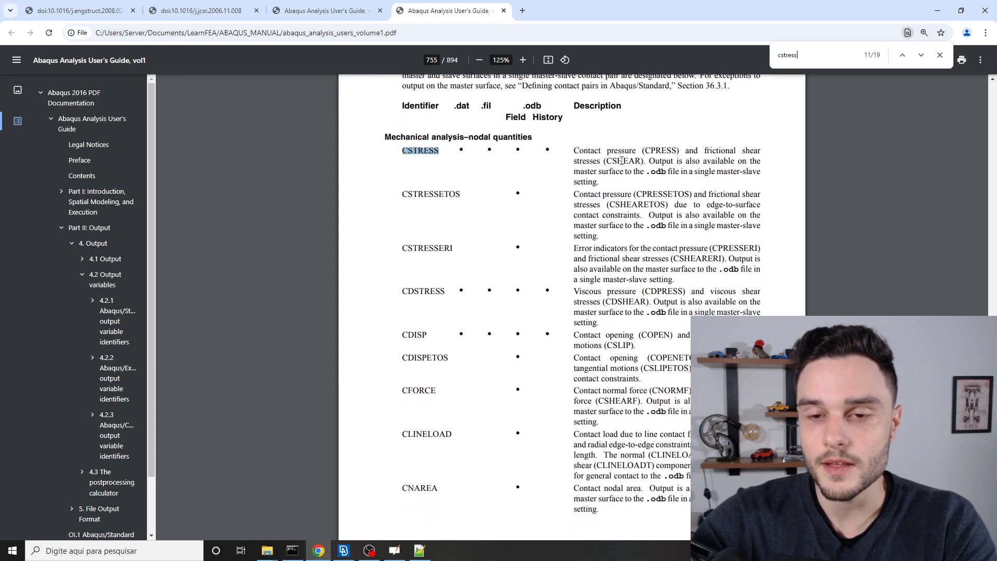
pyautogui.moveTo(609, 172); pyautogui.dragTo(568, 144)
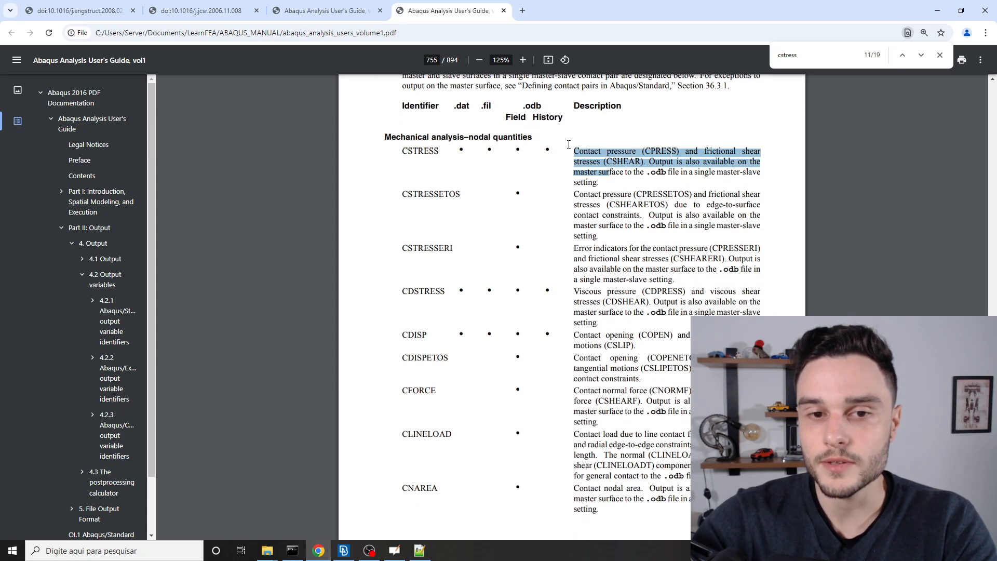
# Find the Abaqus/Explicit CSTRESS entry, examine its note on CSHEAR in general contact analyses, and return to ANSA
pyautogui.click(813, 52)
pyautogui.press('Return')
pyautogui.press('Return')
pyautogui.press('Return')
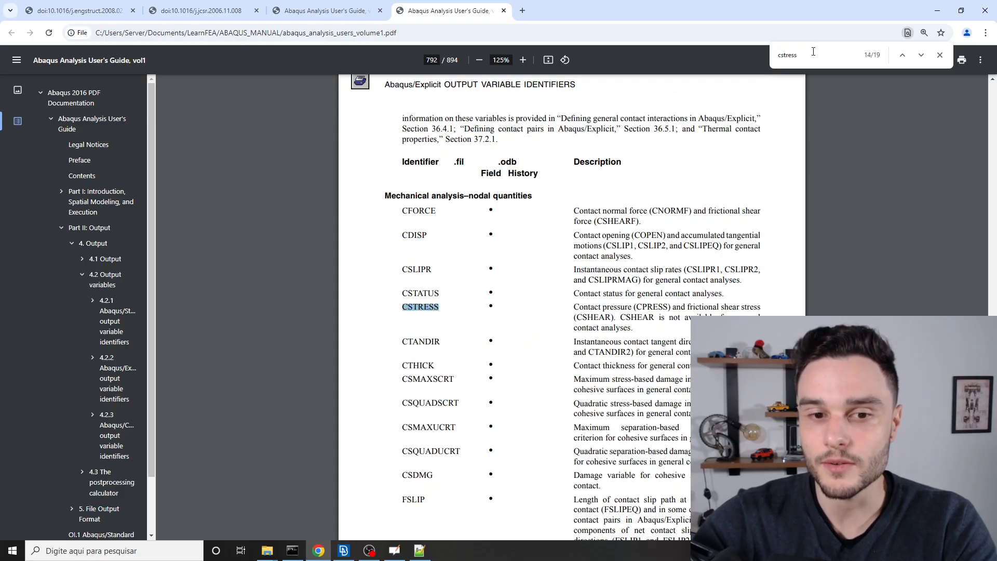
pyautogui.scroll(-1, 566, 263)
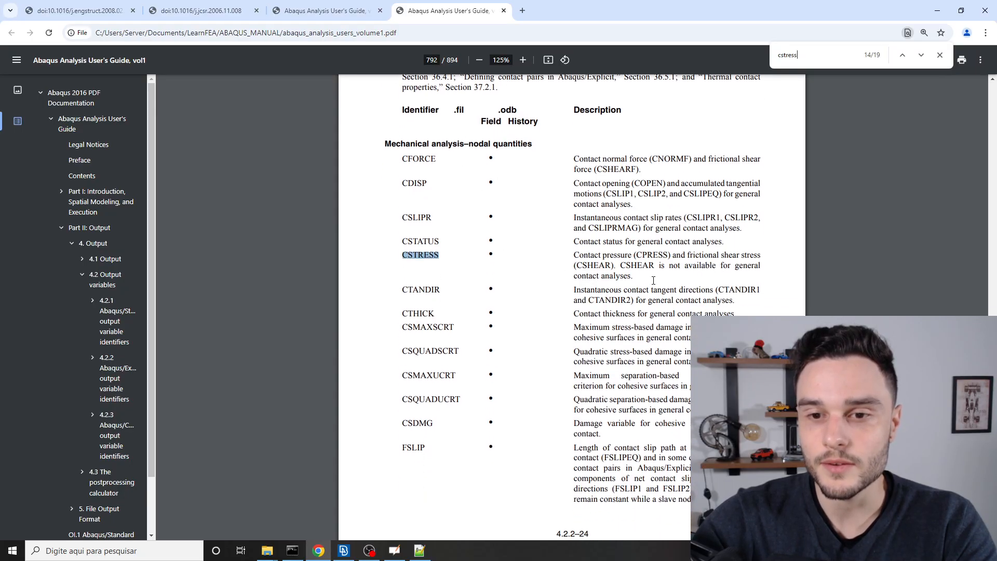
pyautogui.moveTo(653, 281); pyautogui.dragTo(573, 265)
pyautogui.click(626, 277)
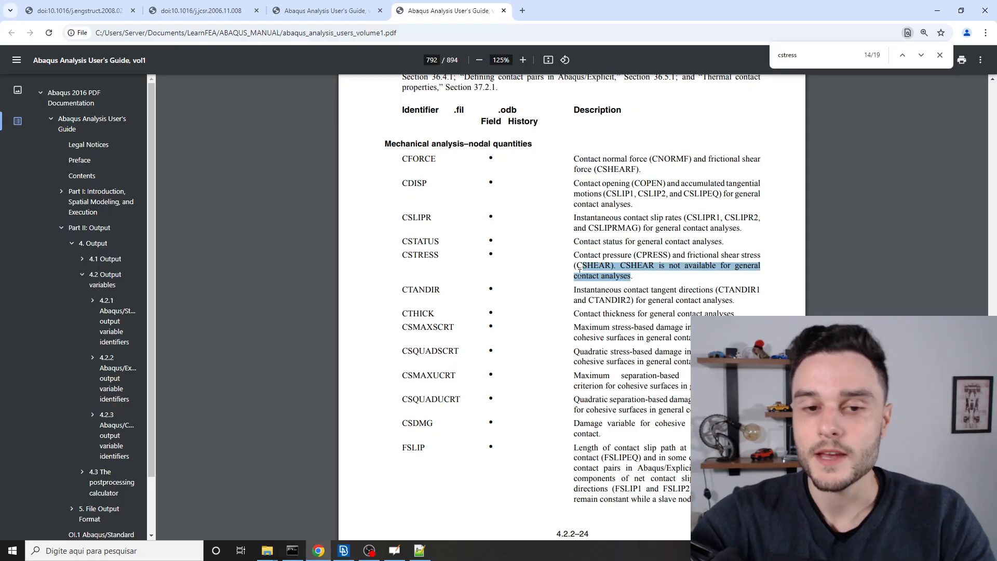
pyautogui.hotkey('alt', 'Tab')
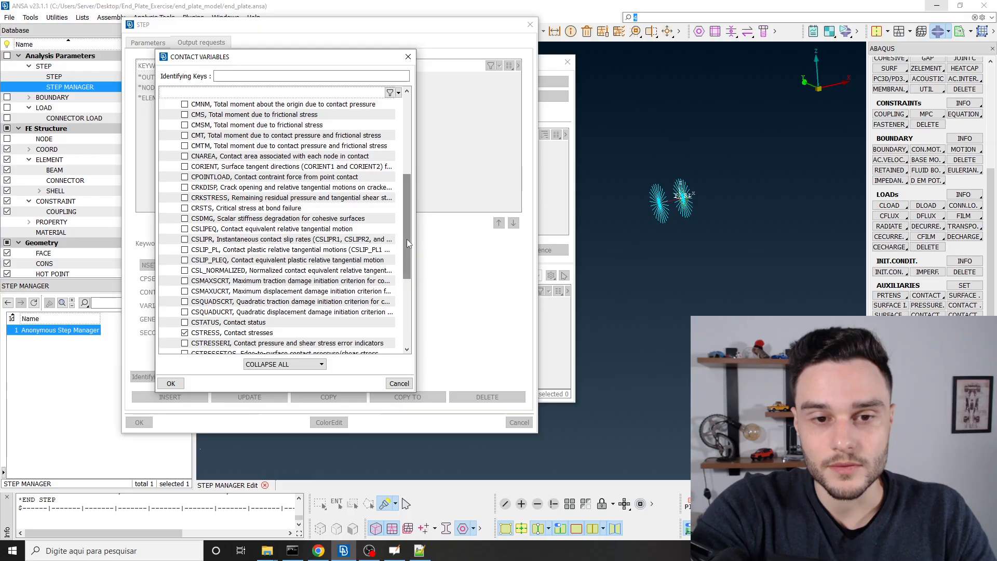
# Widen the contact variables list and also select CSTATUS, Contact status
pyautogui.moveTo(415, 239); pyautogui.dragTo(486, 239)
pyautogui.scroll(-1, 249, 289)
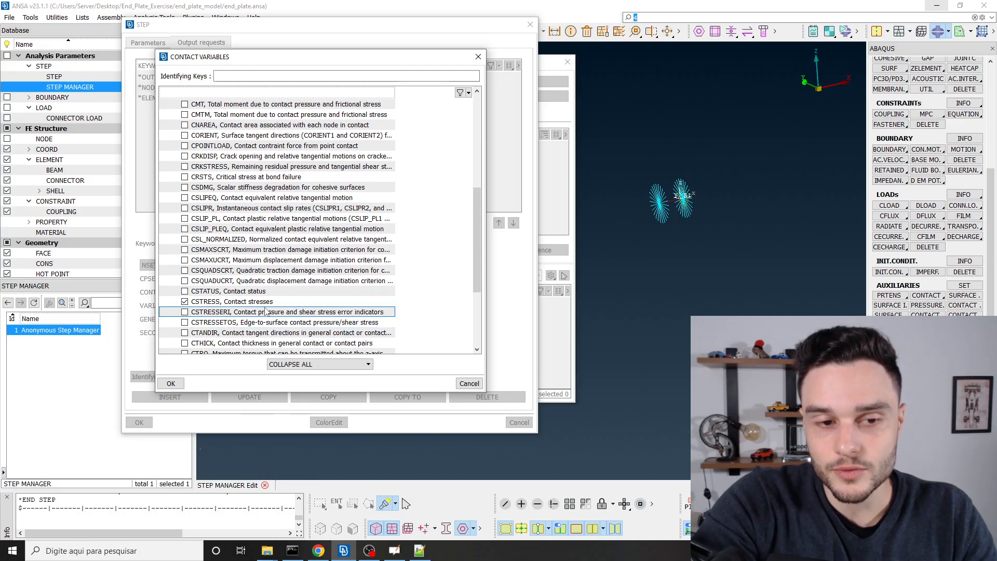
pyautogui.scroll(-2, 710, 222)
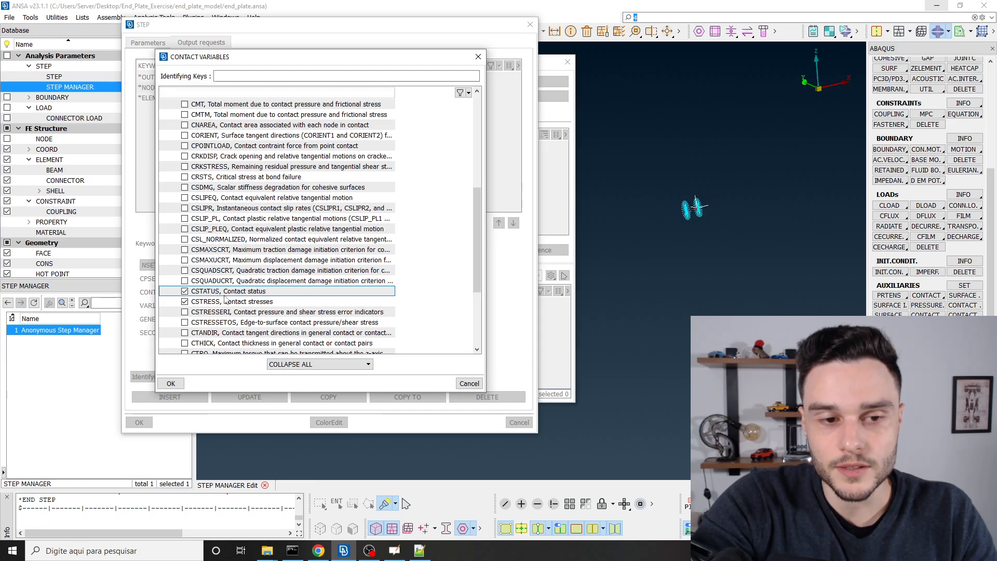
pyautogui.scroll(1, 239, 299)
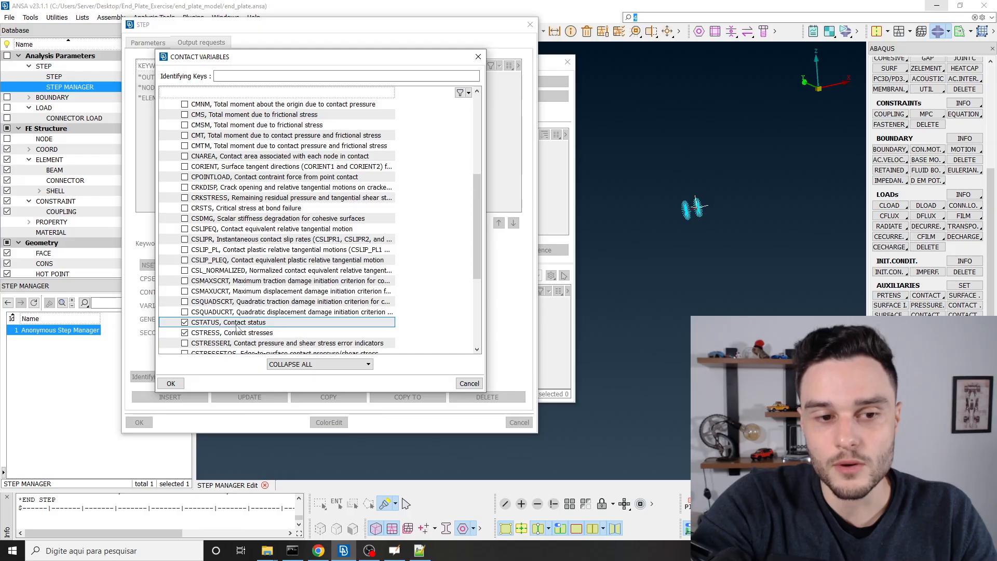
pyautogui.scroll(6, 235, 281)
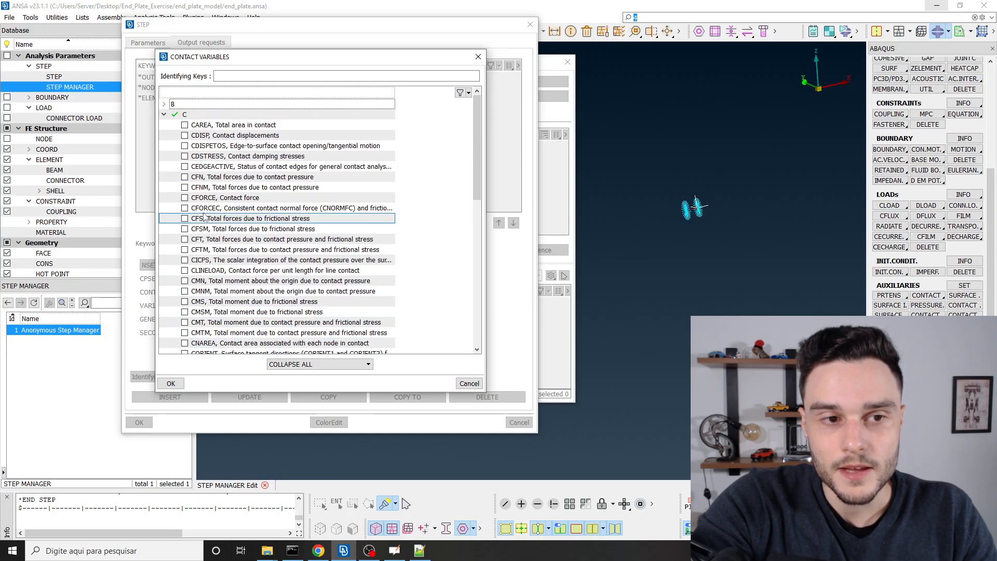
# Select CAREA, total area in contact, CDISP, contact displacements, and CFN, total forces due to contact pressure, among the contact variables
pyautogui.click(185, 126)
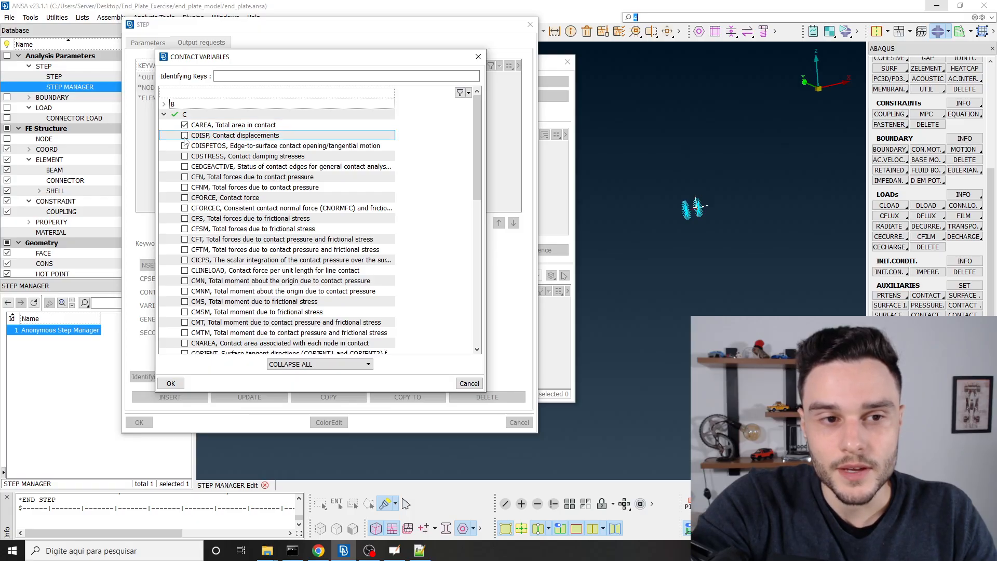
pyautogui.click(185, 135)
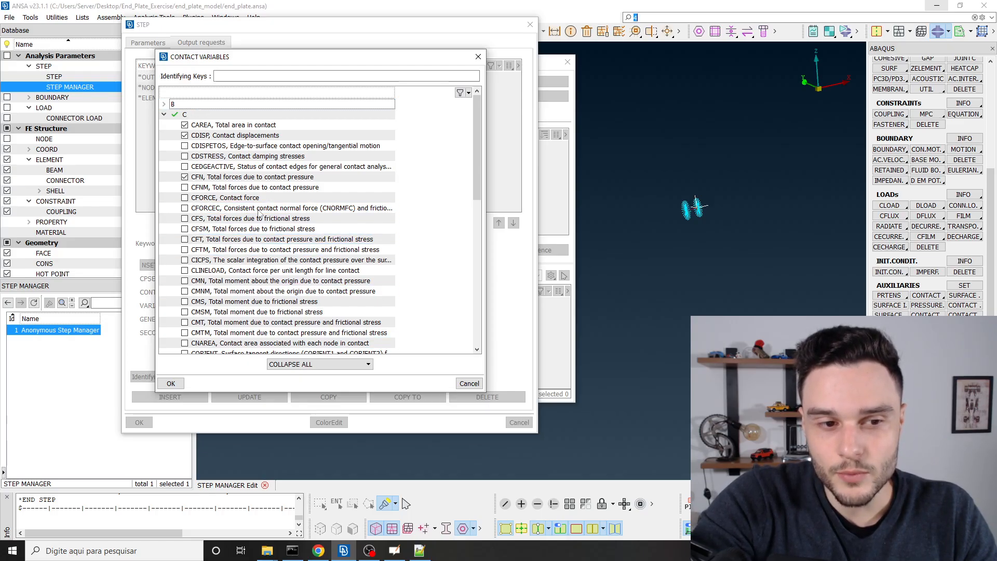
pyautogui.scroll(-12, 252, 281)
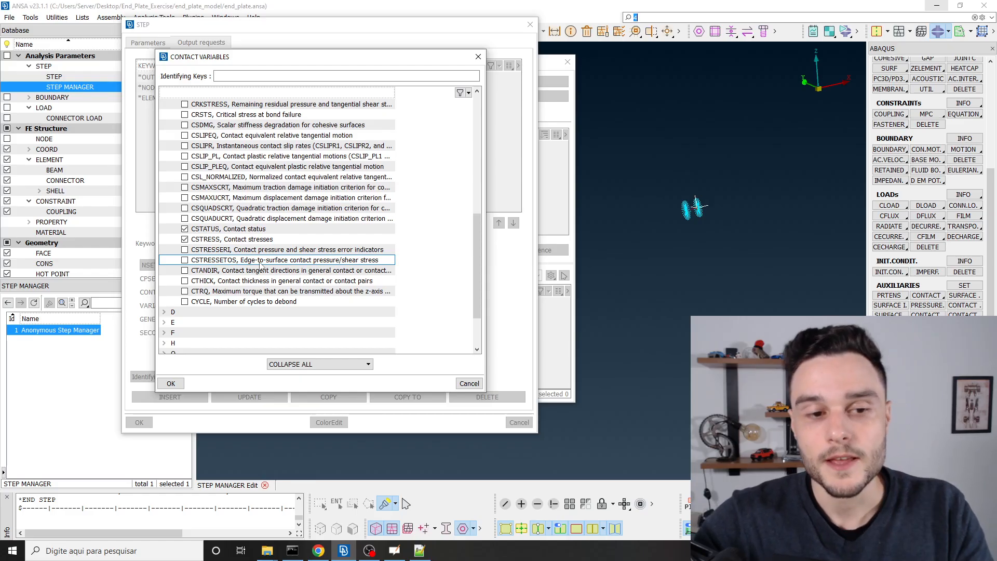
pyautogui.scroll(2, 260, 265)
# Switch to the Abaqus guide in Chrome and examine the Abaqus/Explicit nodal and whole-surface contact output descriptions
pyautogui.click(318, 550)
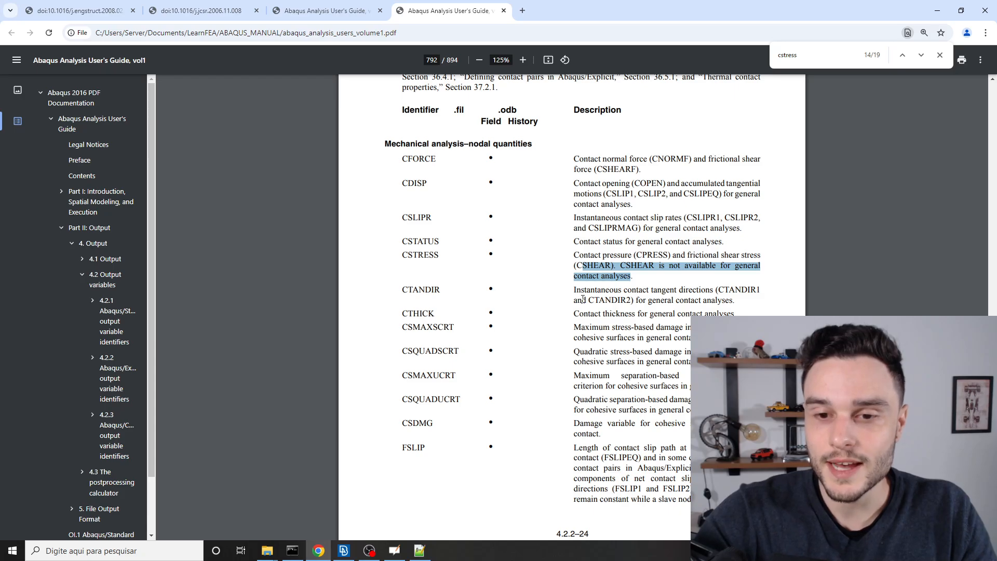
pyautogui.scroll(-4, 623, 208)
pyautogui.scroll(4, 566, 239)
pyautogui.scroll(2, 565, 239)
pyautogui.press('Escape')
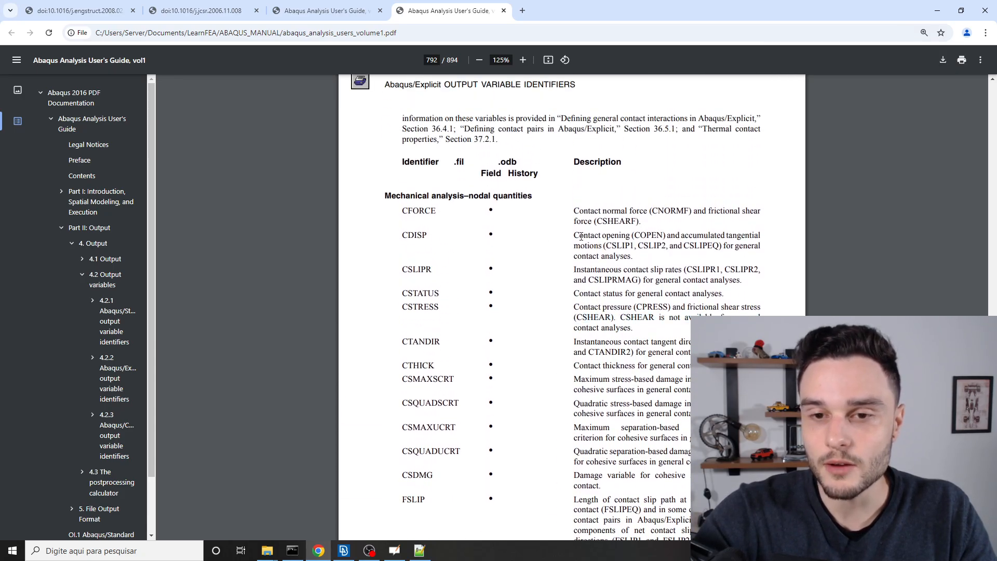
pyautogui.scroll(-5, 639, 311)
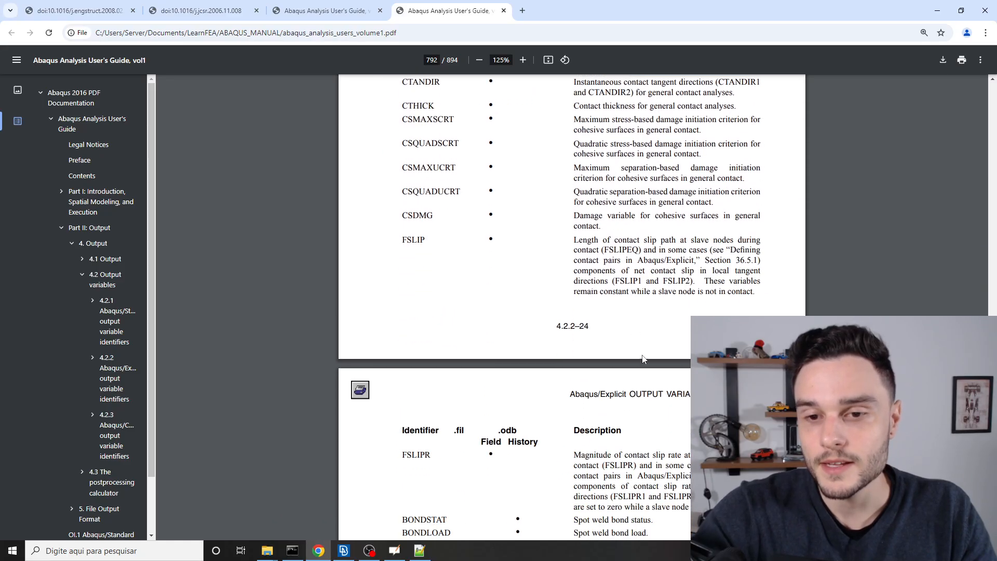
pyautogui.scroll(-6, 652, 359)
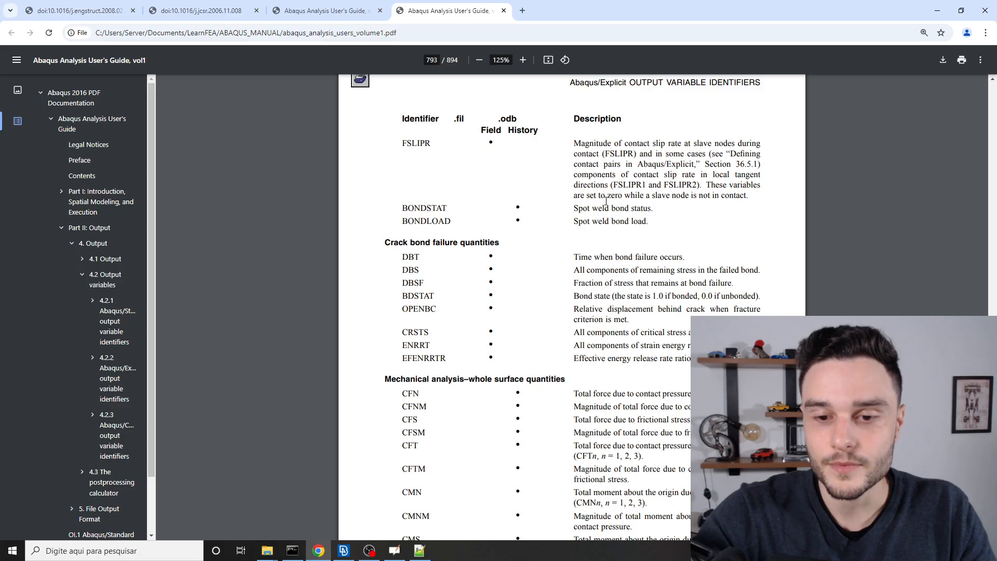
pyautogui.scroll(-6, 605, 200)
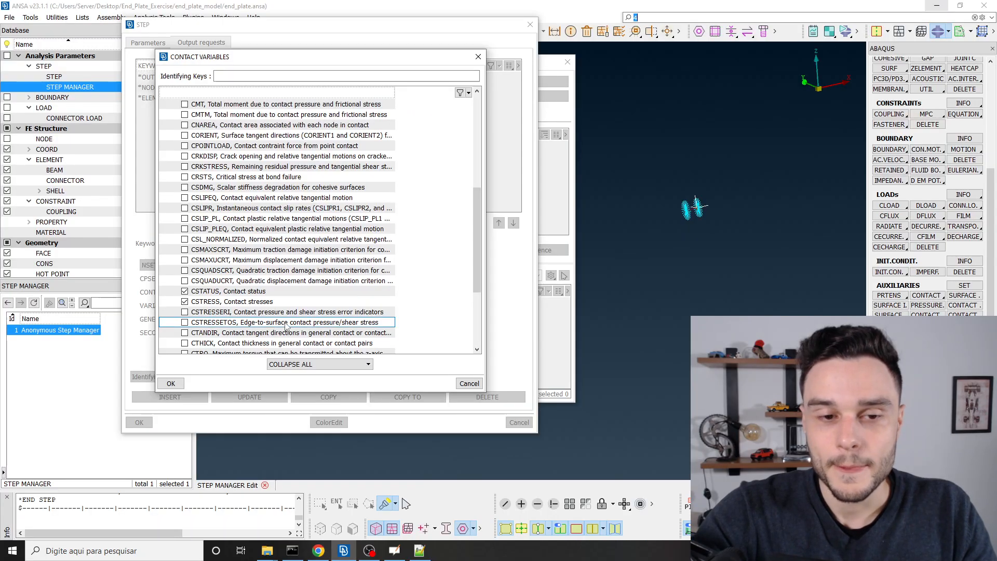
# Check and accept the selected contact variables, and insert them as a *CONTACT OUTPUT request
pyautogui.scroll(7, 224, 228)
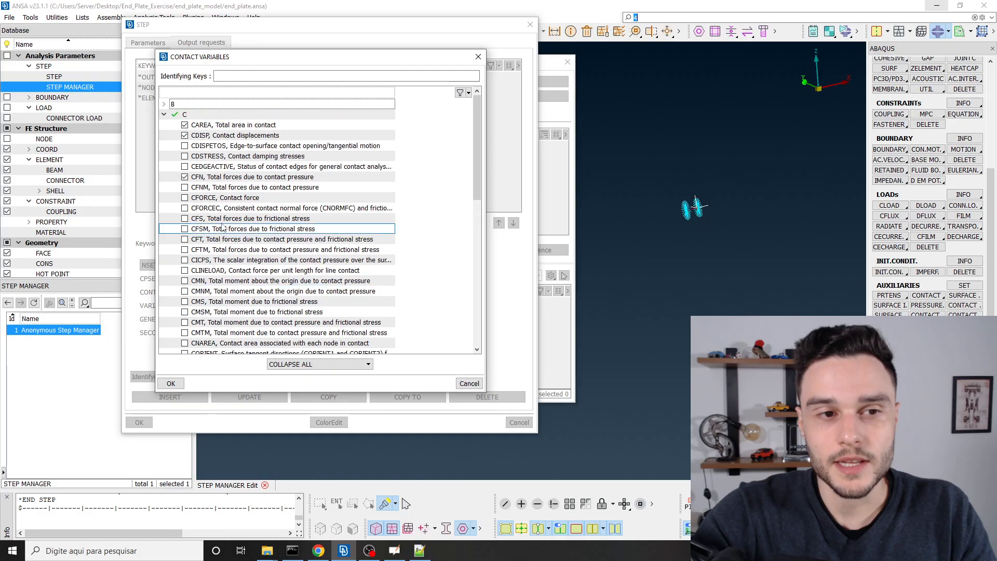
pyautogui.scroll(-12, 223, 229)
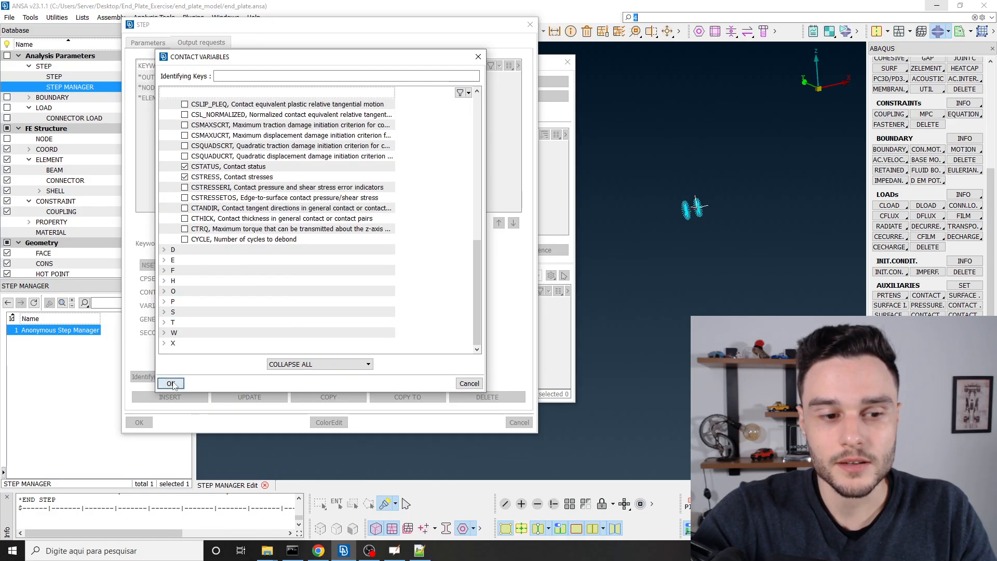
pyautogui.click(172, 384)
pyautogui.click(169, 397)
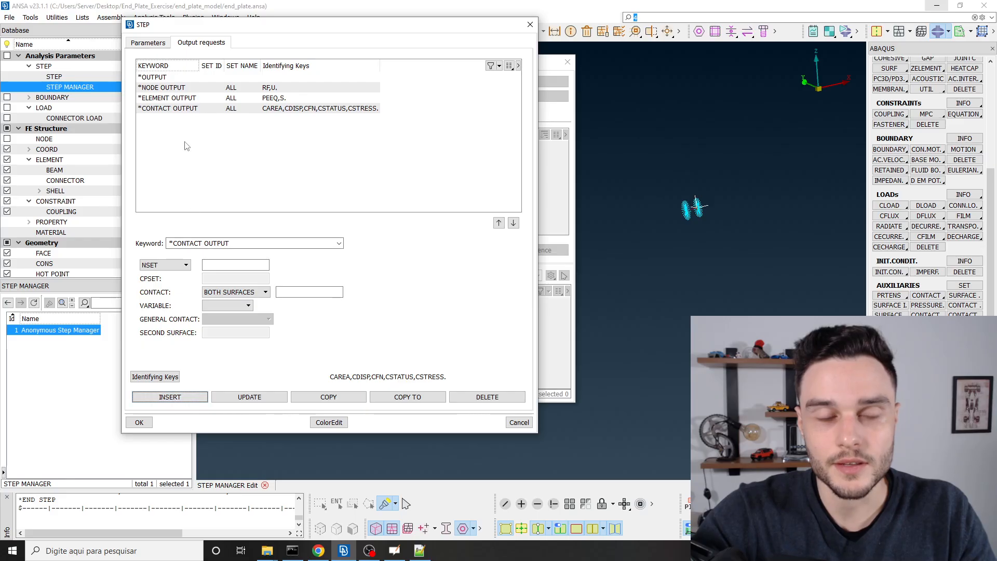
# Review the output request entries, confirm the bolt_pretension step, and close the step manager
pyautogui.click(185, 109)
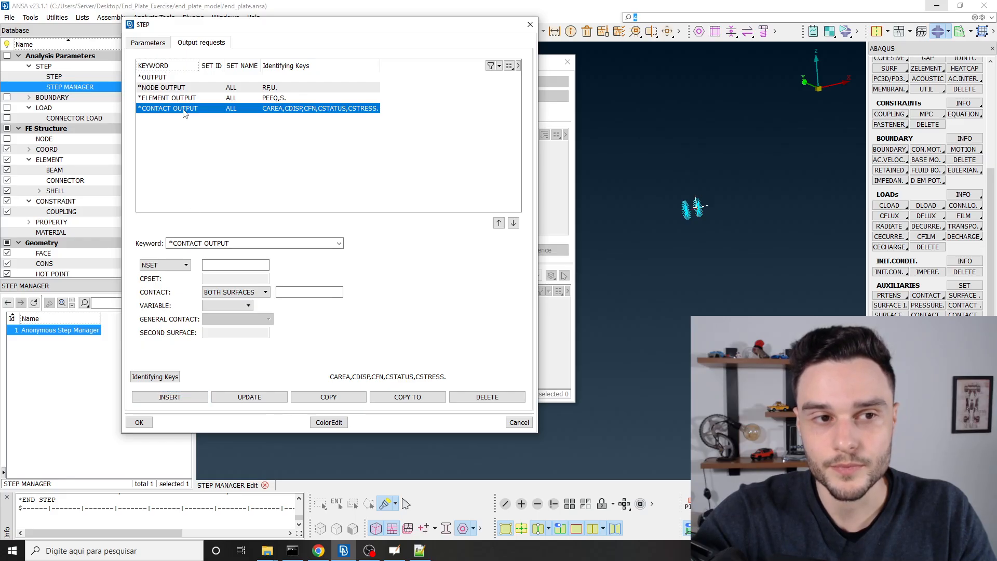
pyautogui.click(165, 78)
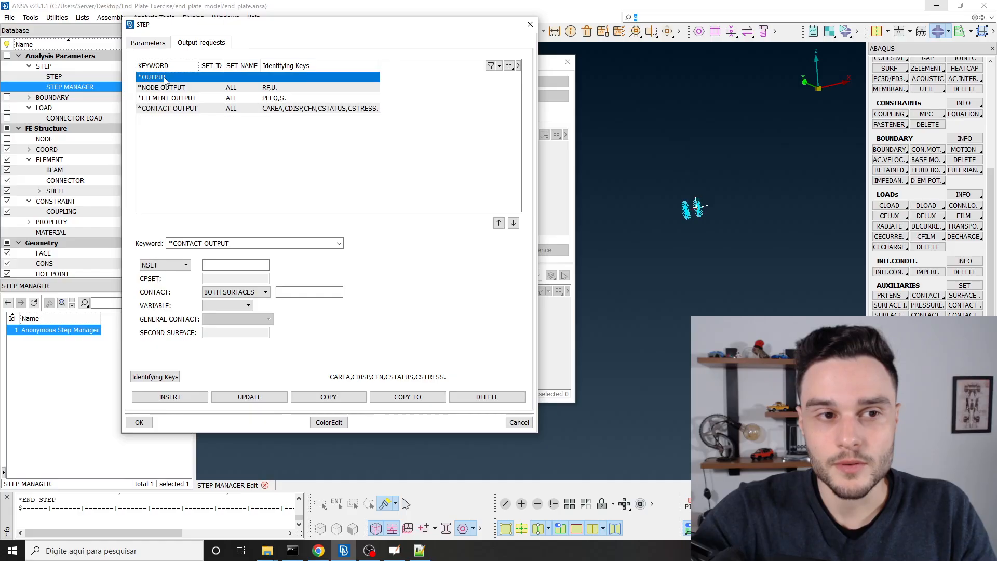
pyautogui.click(165, 87)
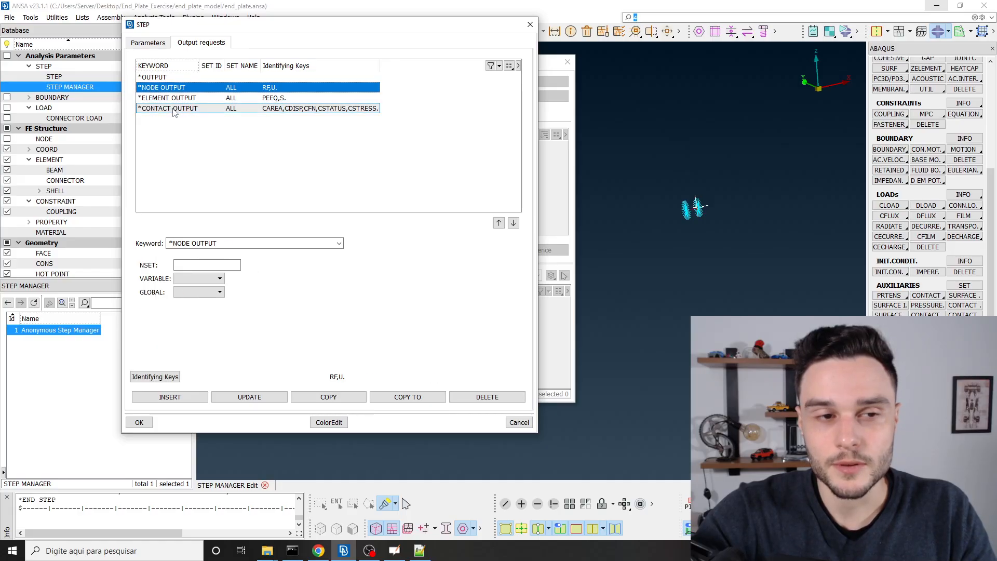
pyautogui.keyDown('shift'); pyautogui.click(179, 109); pyautogui.keyUp('shift')
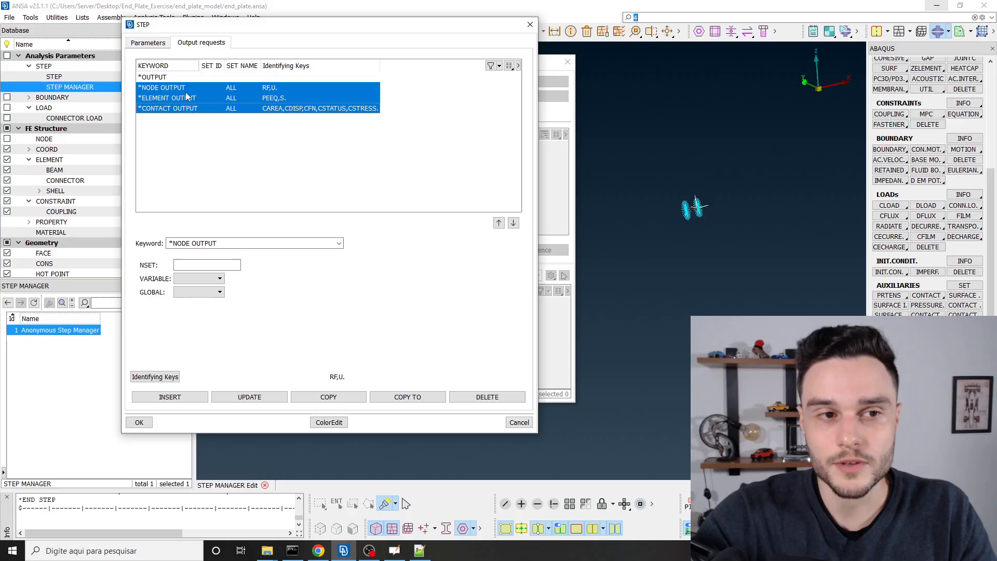
pyautogui.click(196, 123)
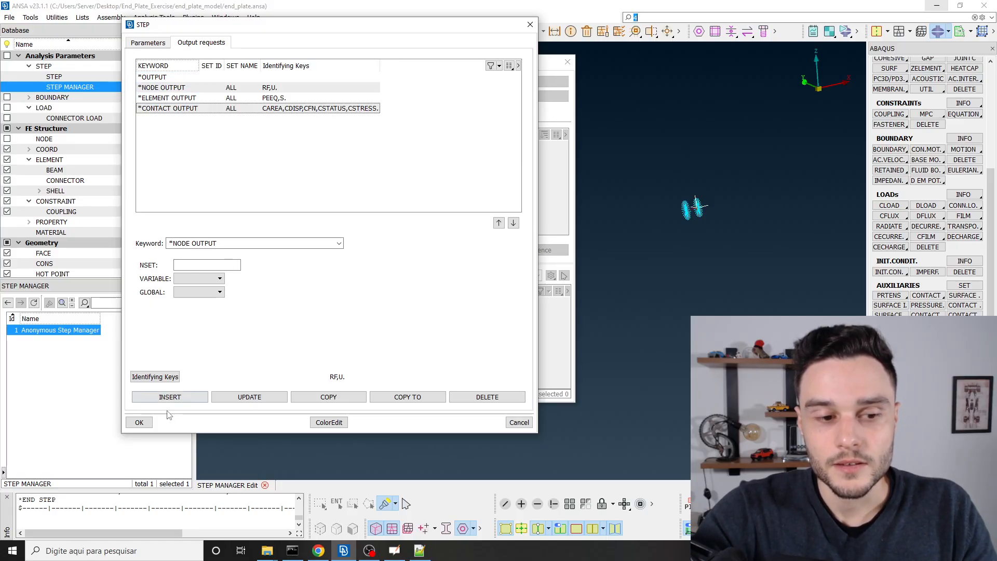
pyautogui.click(142, 423)
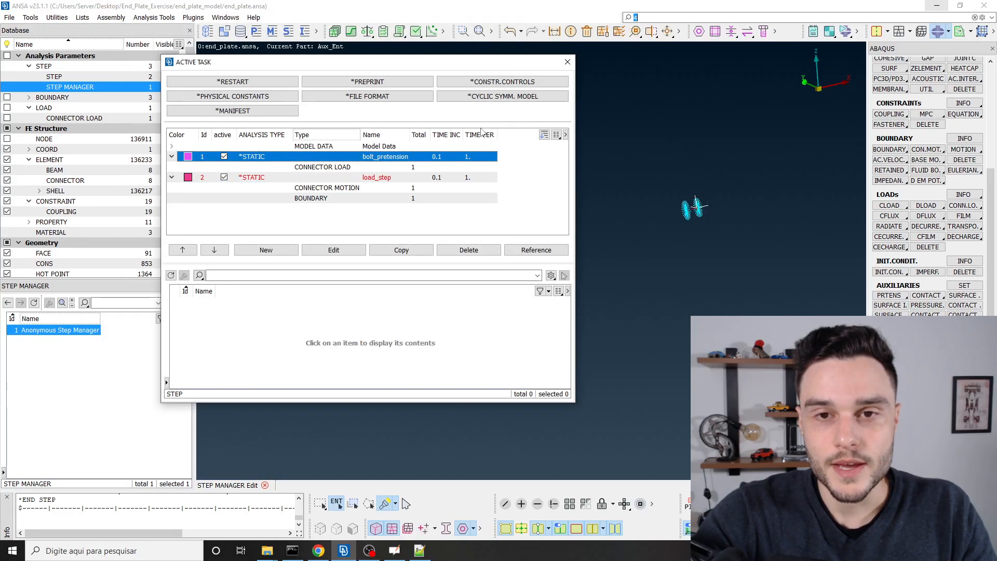
pyautogui.click(568, 61)
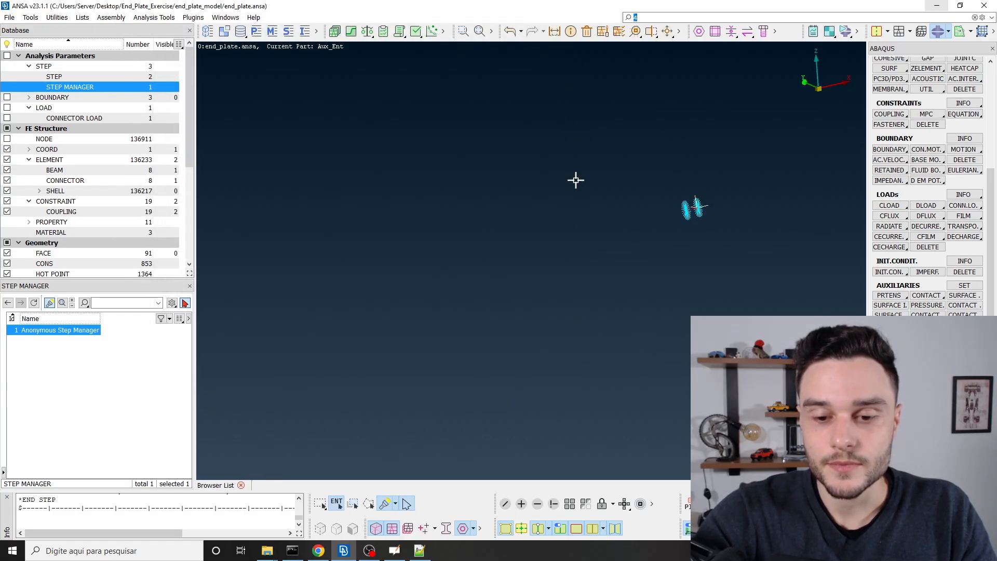
# Show the complete beam-to-column model again in an isometric-like view and save the database
pyautogui.click(570, 504)
pyautogui.scroll(-8, 518, 175)
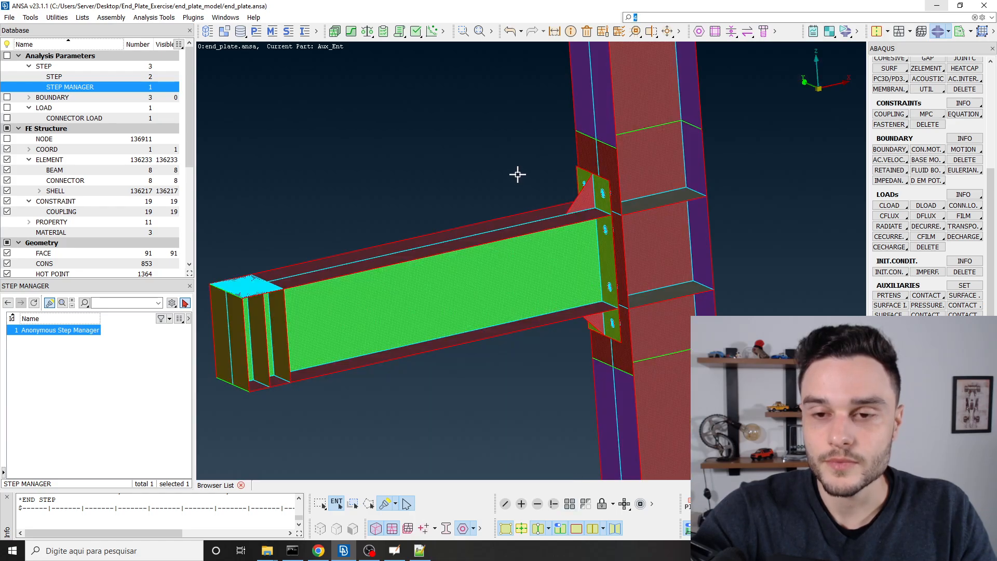
pyautogui.keyDown('ctrl'); pyautogui.moveTo(517, 176); pyautogui.dragTo(512, 196); pyautogui.keyUp('ctrl')
pyautogui.keyDown('ctrl'); pyautogui.moveTo(512, 196); pyautogui.dragTo(502, 221, button='middle'); pyautogui.keyUp('ctrl')
pyautogui.keyDown('ctrl'); pyautogui.moveTo(501, 210); pyautogui.dragTo(501, 209); pyautogui.keyUp('ctrl')
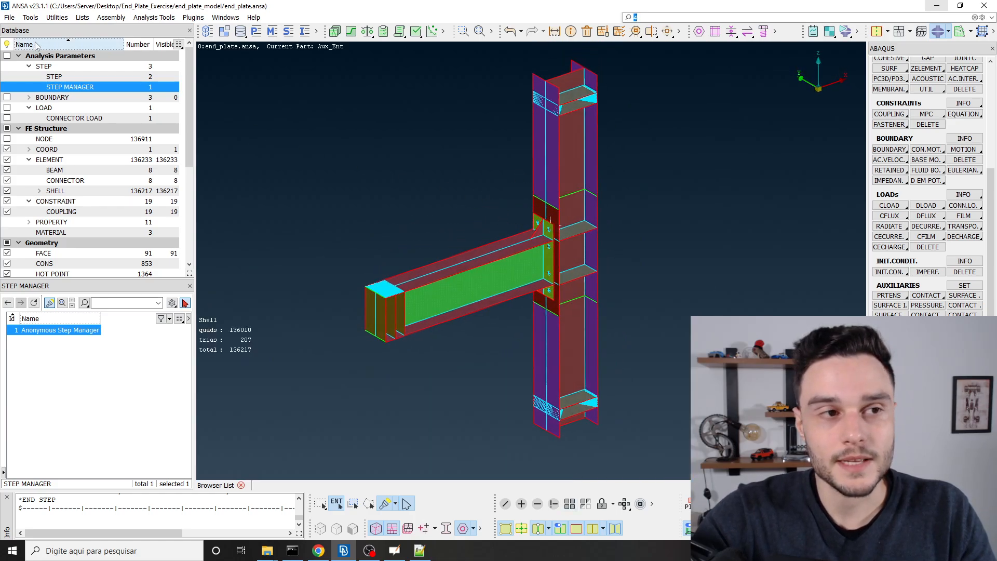
pyautogui.click(10, 18)
pyautogui.click(20, 124)
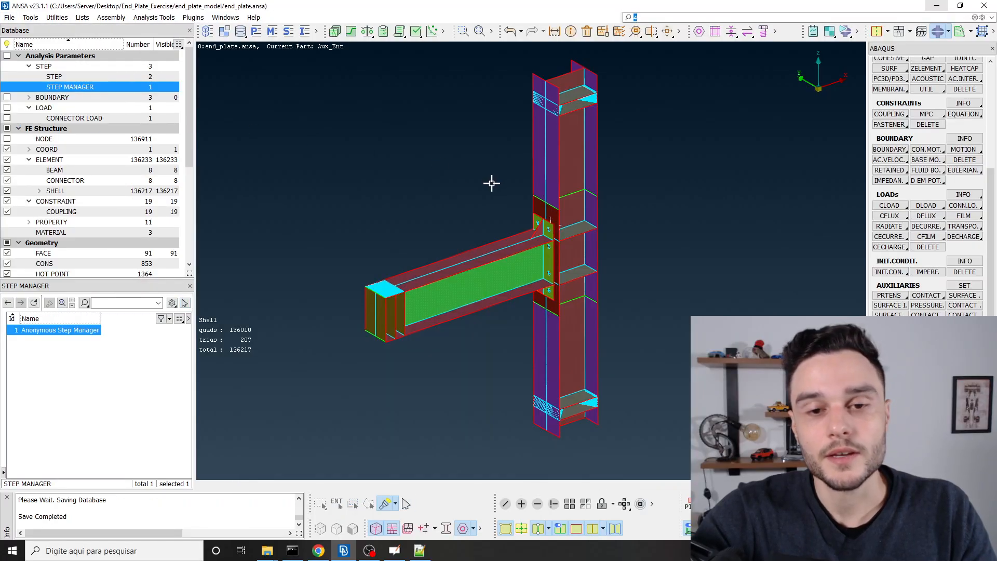